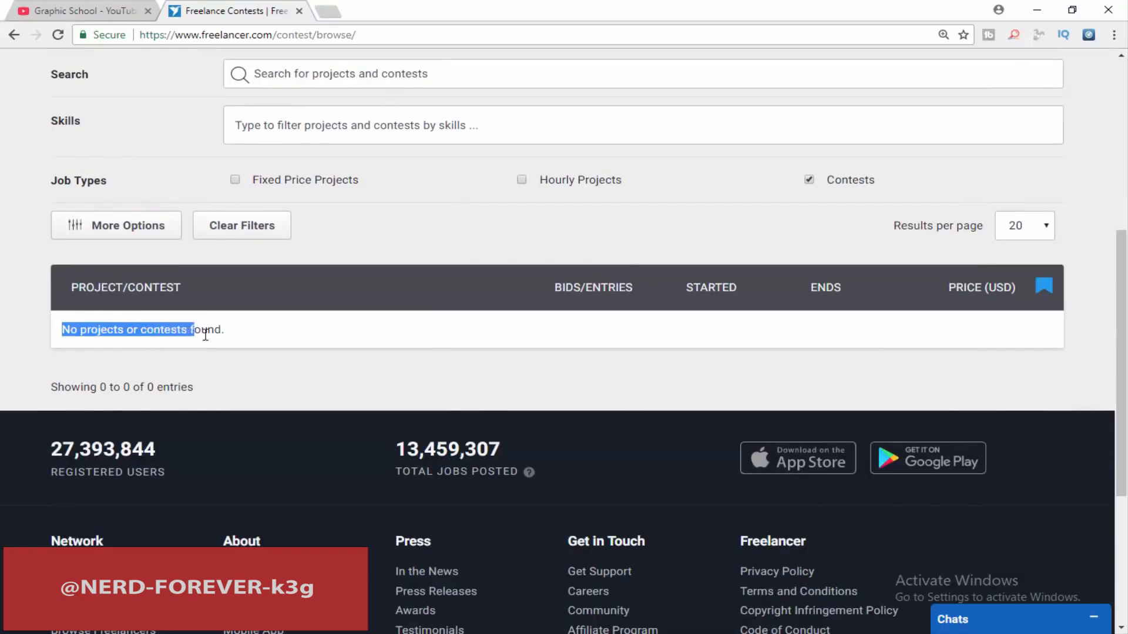
triple_click(224, 330)
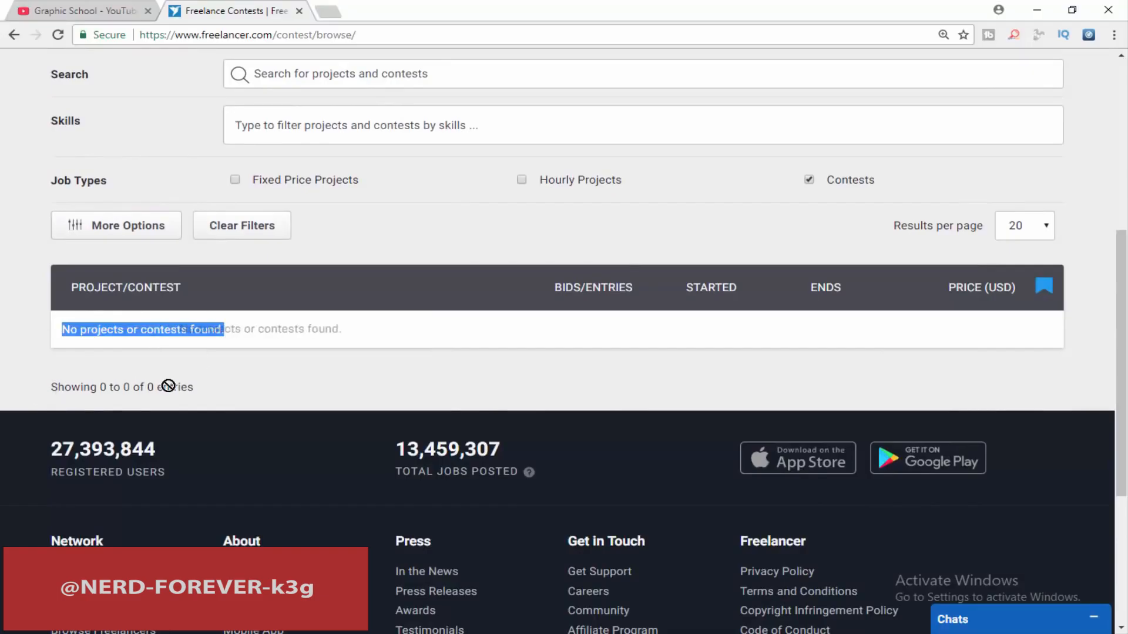
drag(212, 390, 27, 391)
click(132, 384)
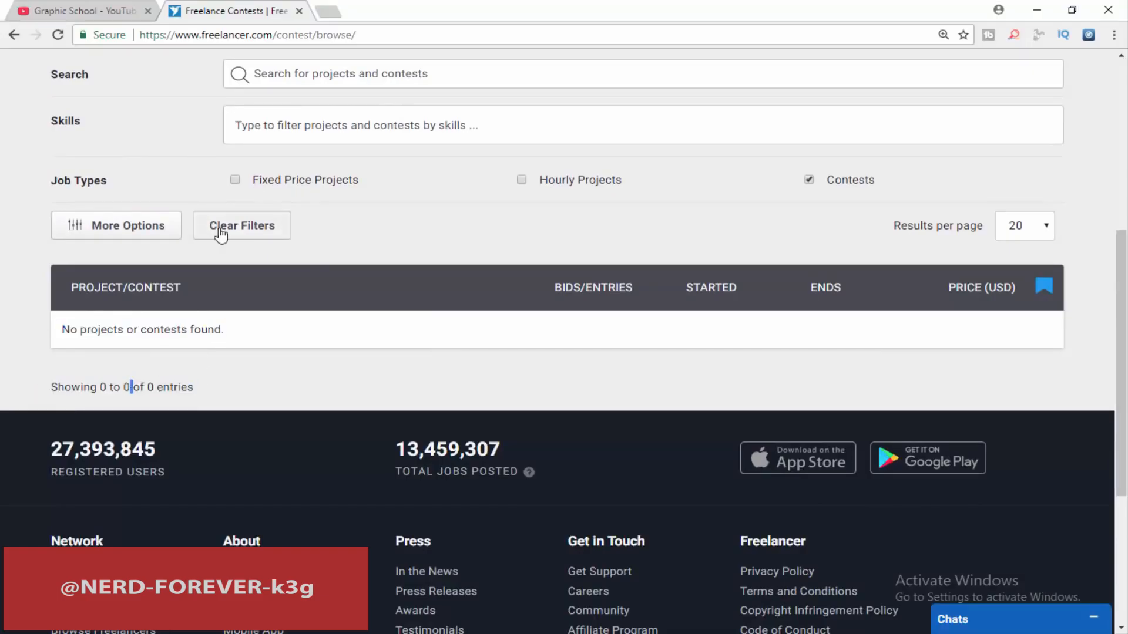
Step: Clear all filters from the contest browser and collapse the extra filter options
click(126, 227)
scroll(241, 343, down, 2)
click(220, 305)
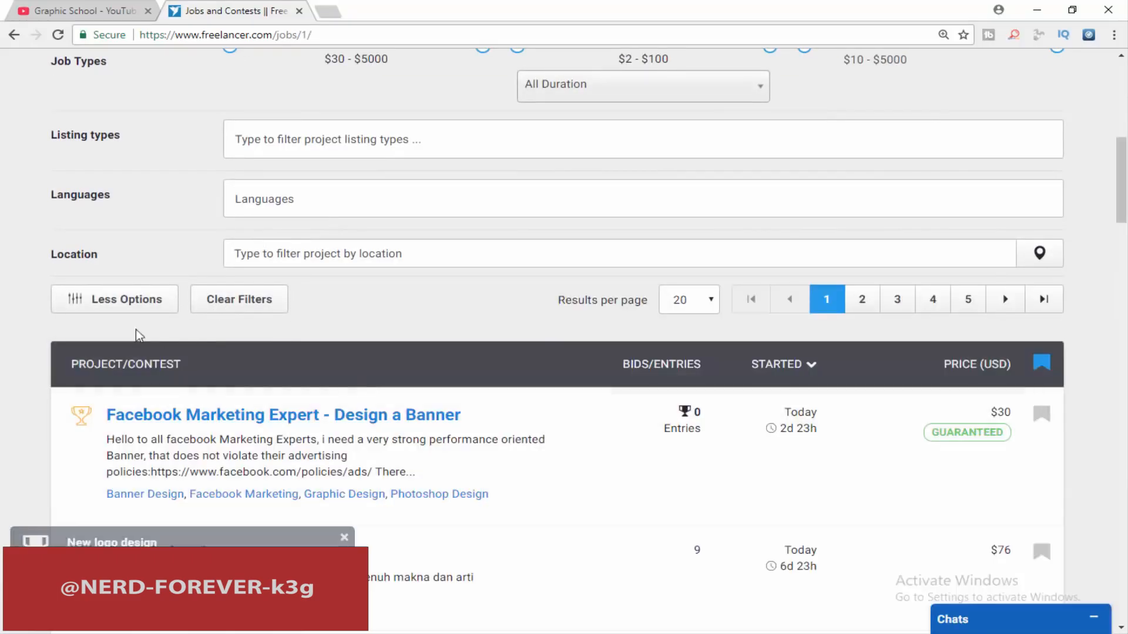
click(141, 305)
scroll(376, 176, down, 2)
drag(1122, 224, 1122, 118)
Step: Search the job and contest listings for "business card" and open the featured Business Card Design contest
click(319, 446)
text(business card)
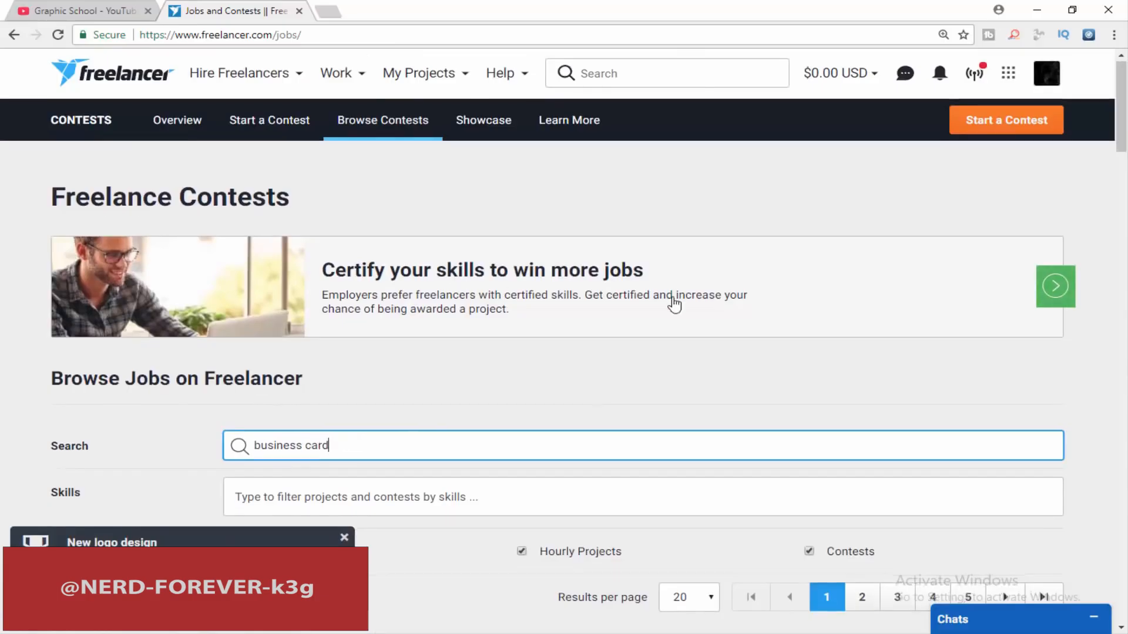
scroll(672, 302, down, 5)
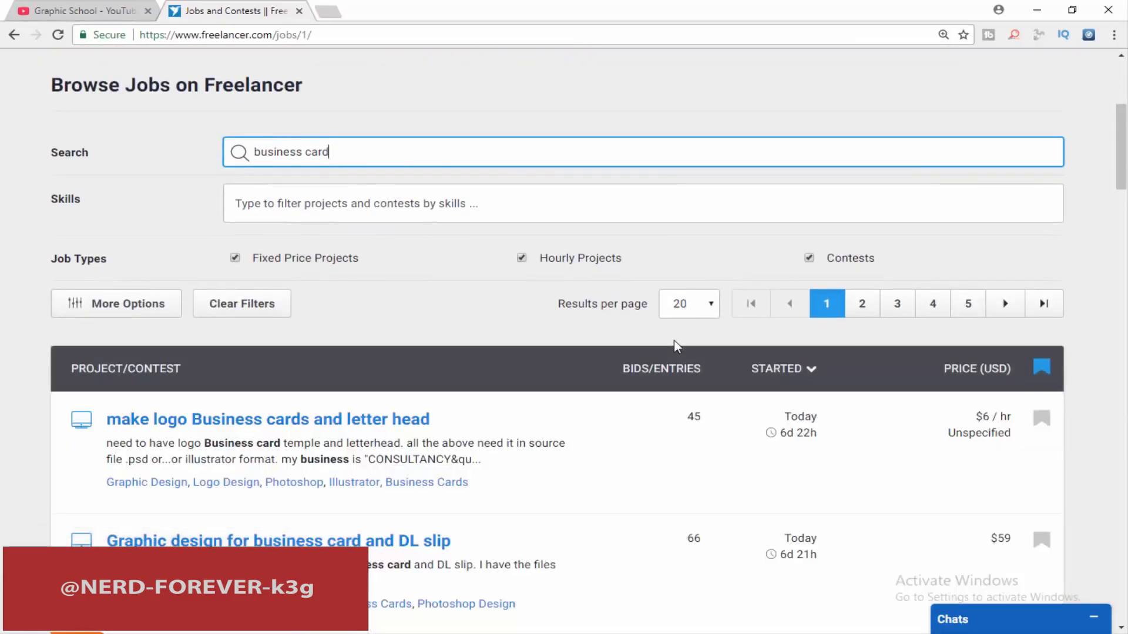
scroll(673, 349, down, 1)
scroll(324, 351, down, 5)
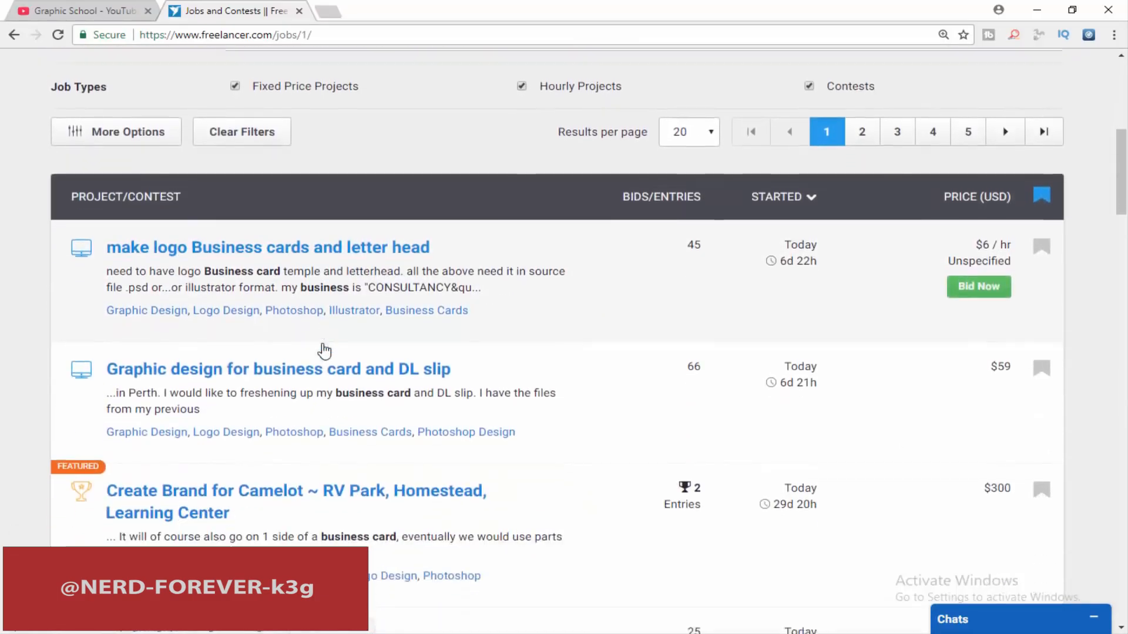
scroll(205, 324, down, 6)
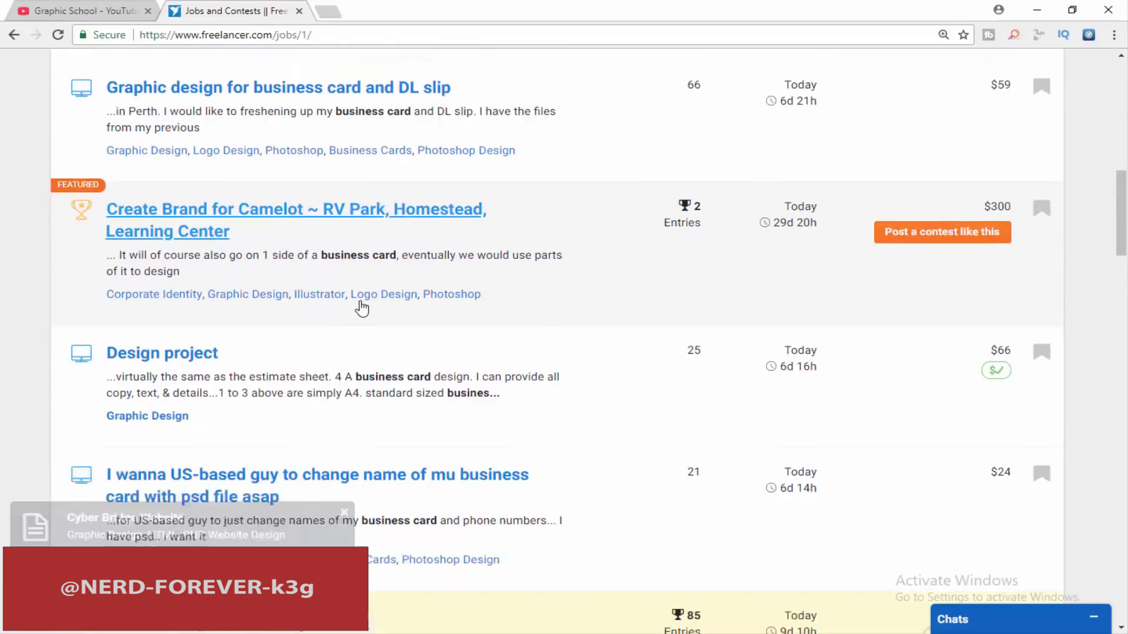
scroll(154, 225, down, 6)
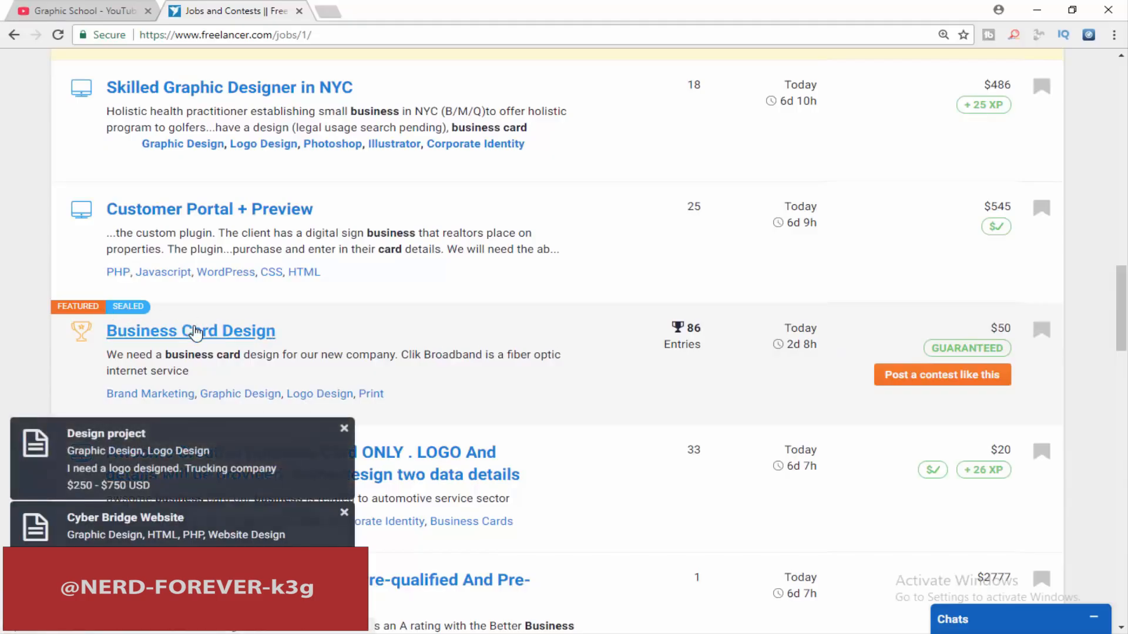
click(196, 332)
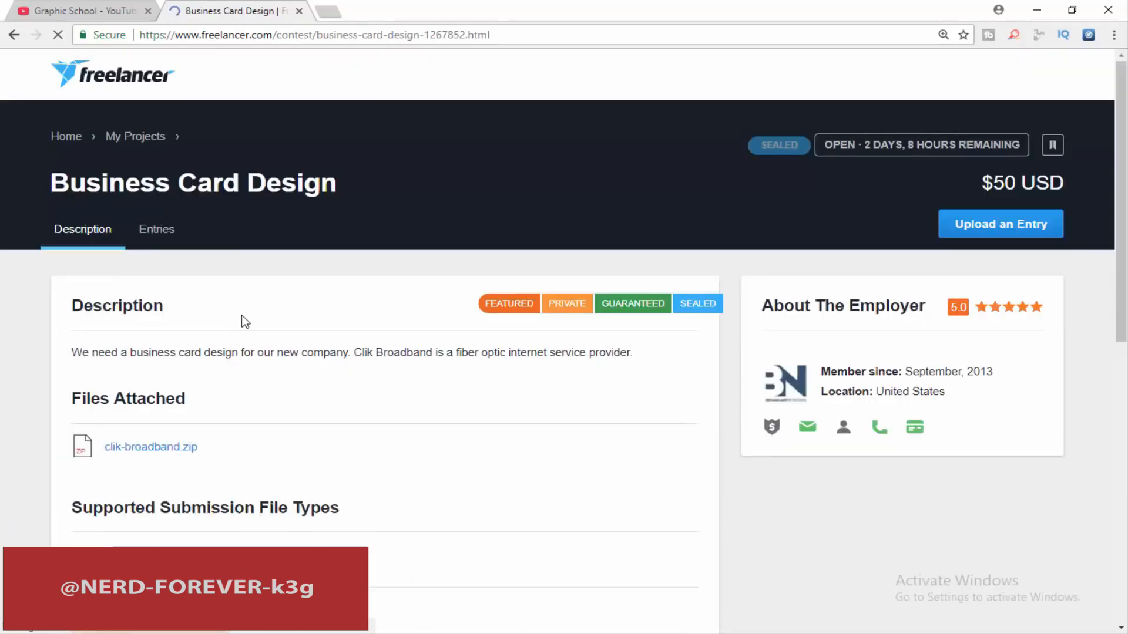
Step: Look through the contest's submitted entries, then read the brief in its description
click(163, 232)
scroll(239, 486, down, 8)
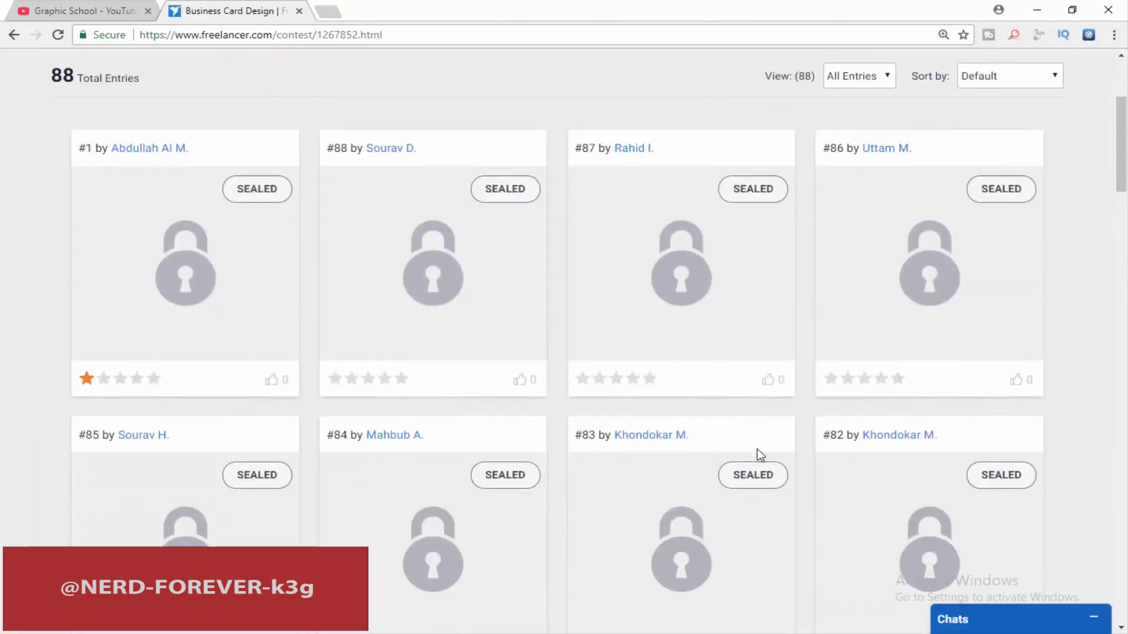
scroll(485, 499, up, 5)
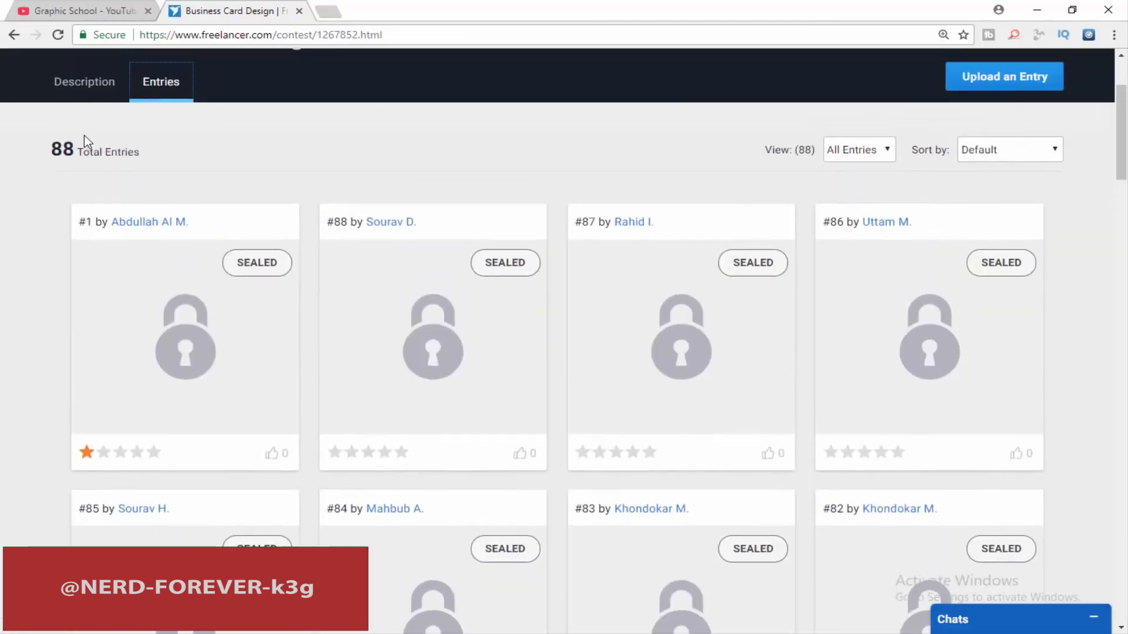
click(90, 85)
drag(74, 209, 565, 227)
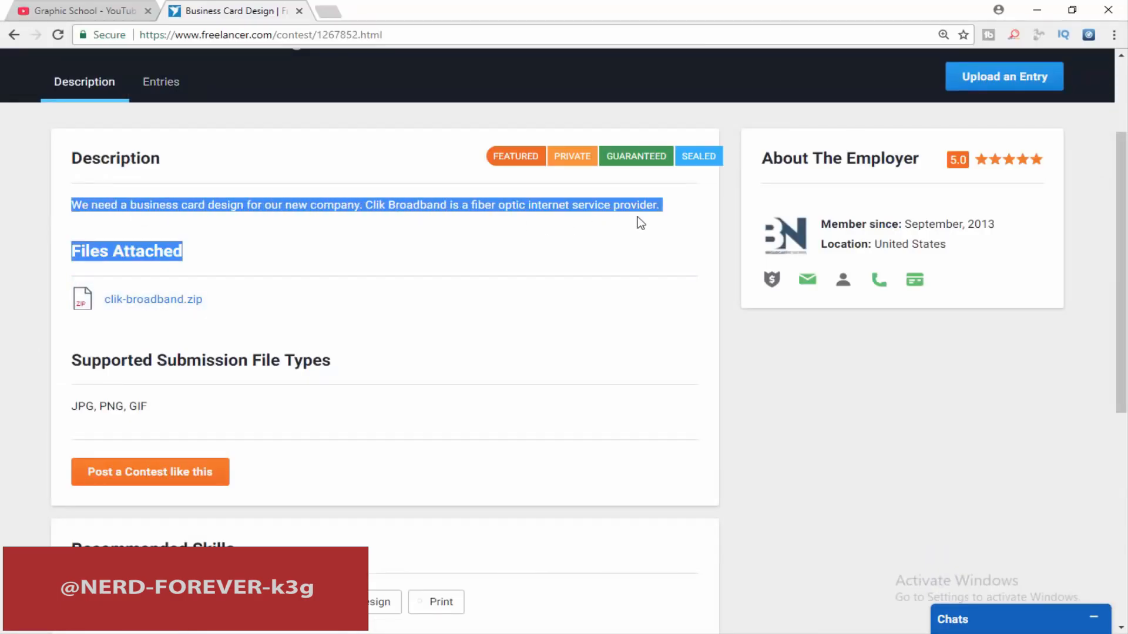
Step: Download the attached clik-broadband.zip from the contest description and show it in its download folder
click(152, 308)
click(1079, 95)
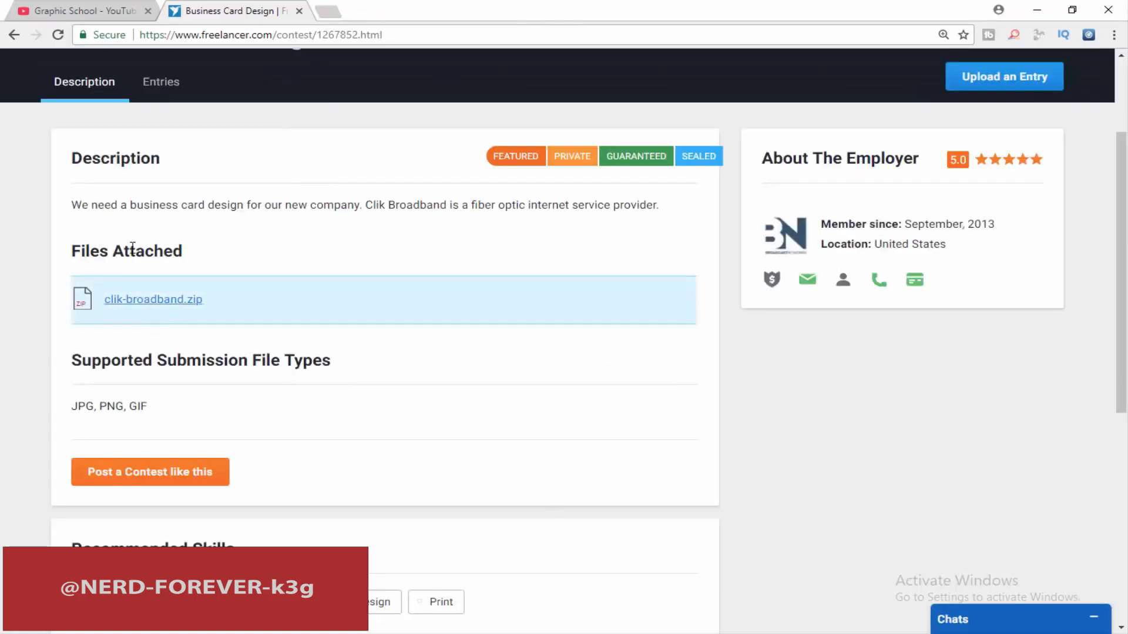
click(150, 302)
click(563, 365)
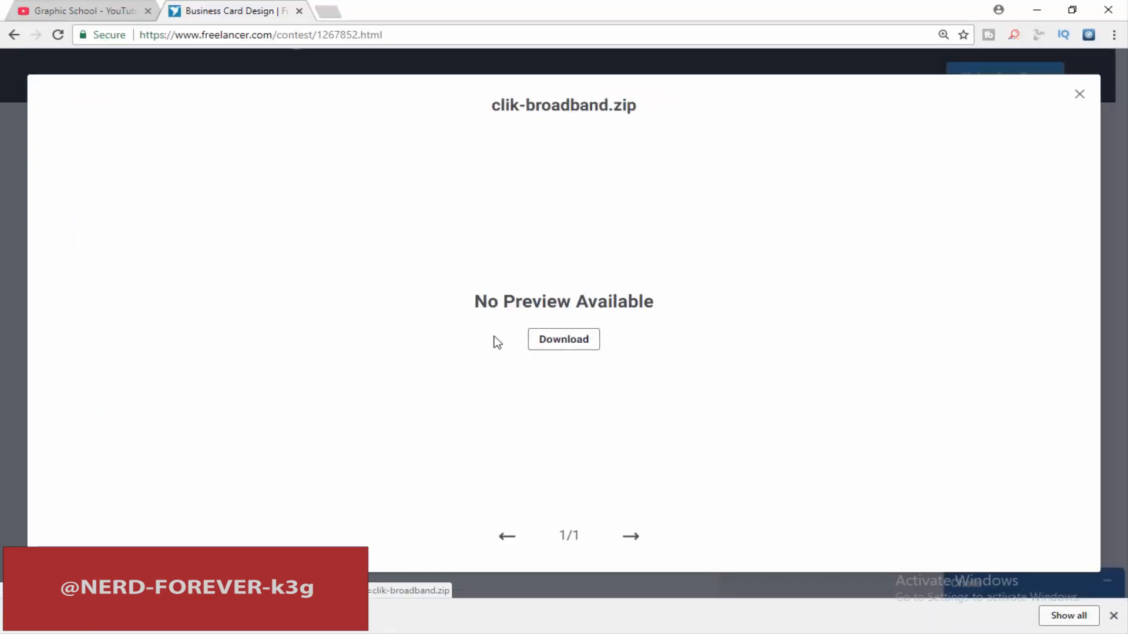
right_click(66, 620)
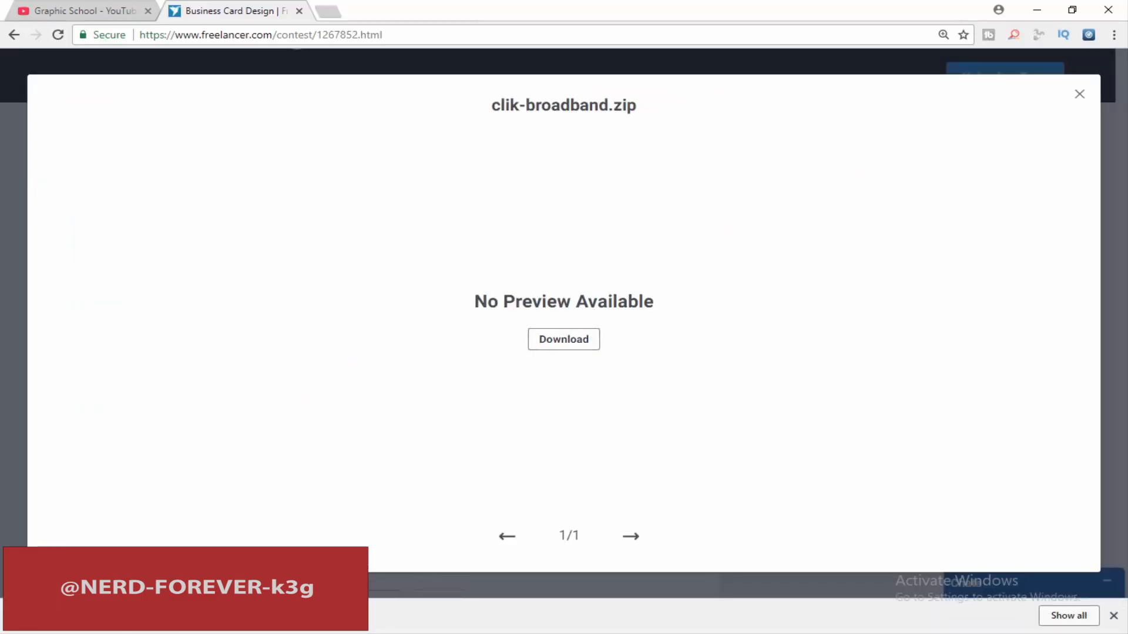
click(111, 583)
Step: Extract clik-broadband.zip directly into the Downloads folder and open the extracted clik-broadband folder
right_click(182, 156)
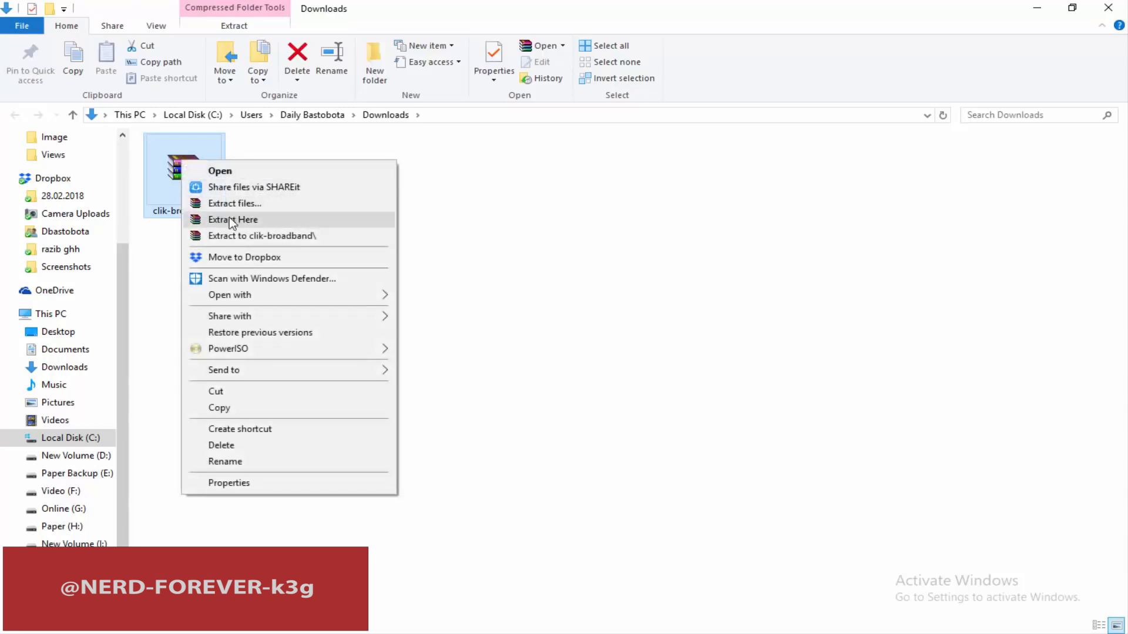
click(229, 219)
double_click(157, 159)
Step: Preview the orange, dark blue and blue JPG versions of the Clik Broadband logo, then close the viewer
click(192, 190)
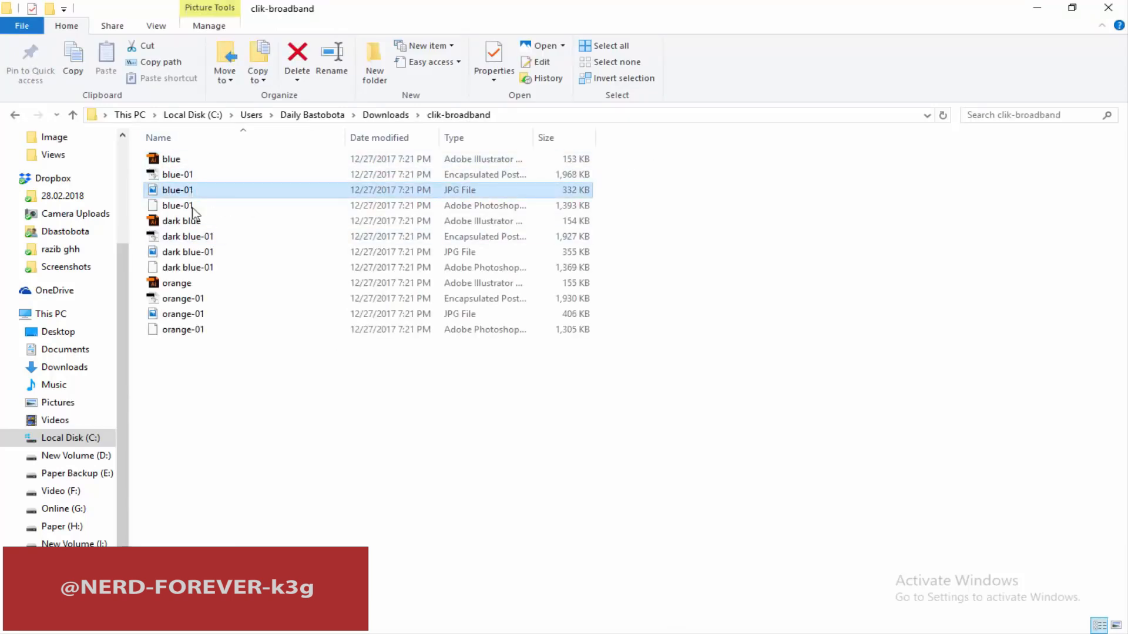
double_click(183, 315)
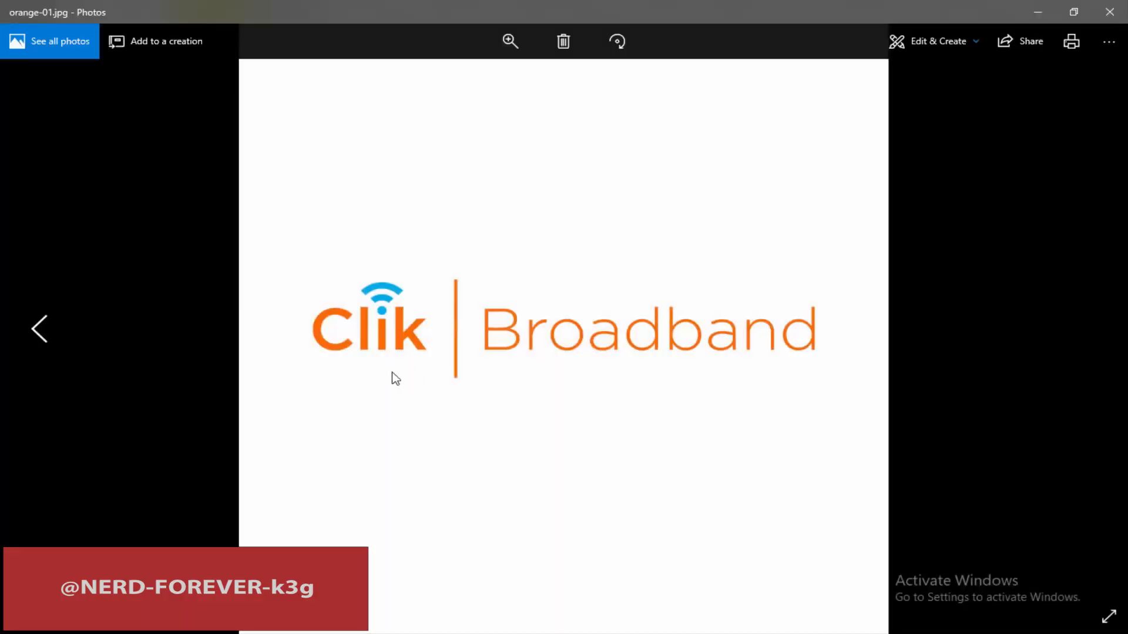
click(36, 329)
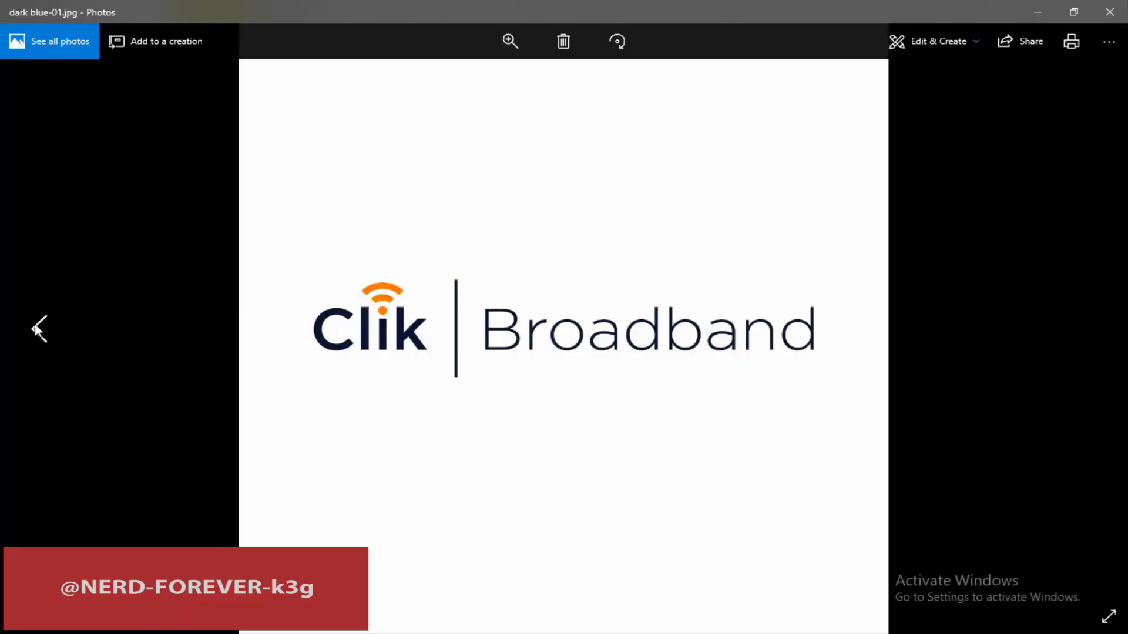
click(37, 330)
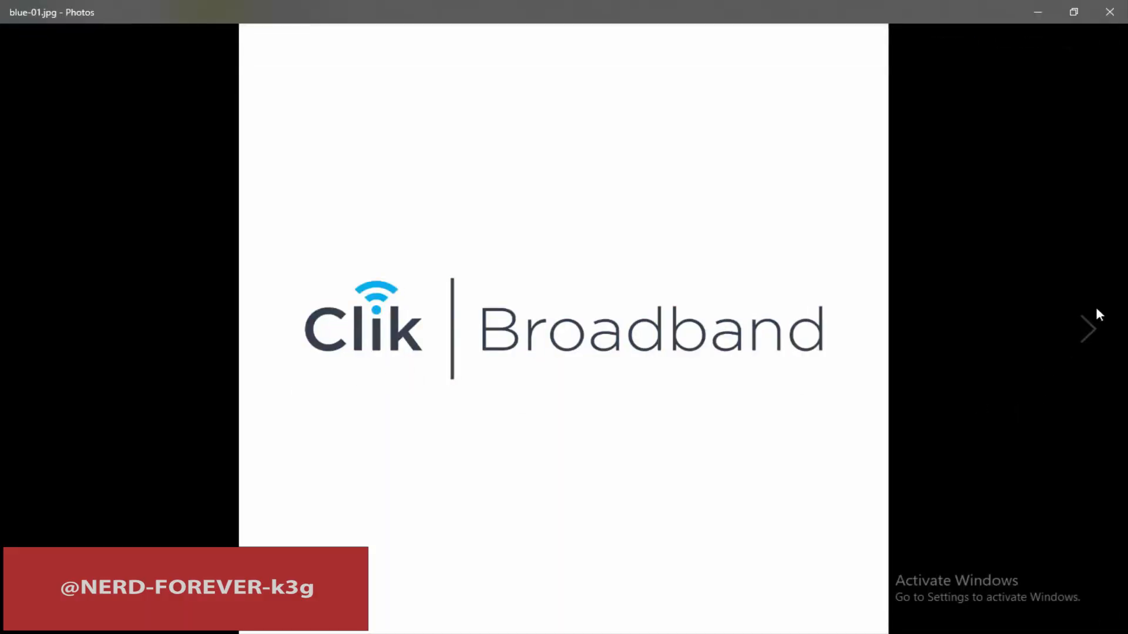
click(1088, 330)
click(1110, 12)
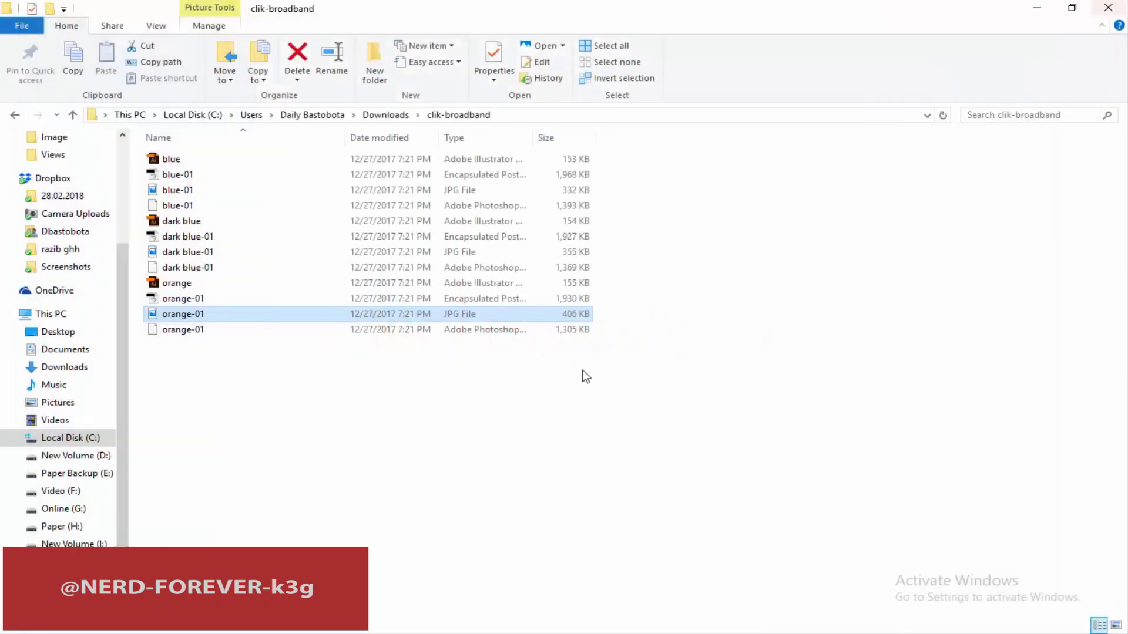
Step: Switch to Photoshop and open the GBX Group Logo PNG from New folder
click(585, 631)
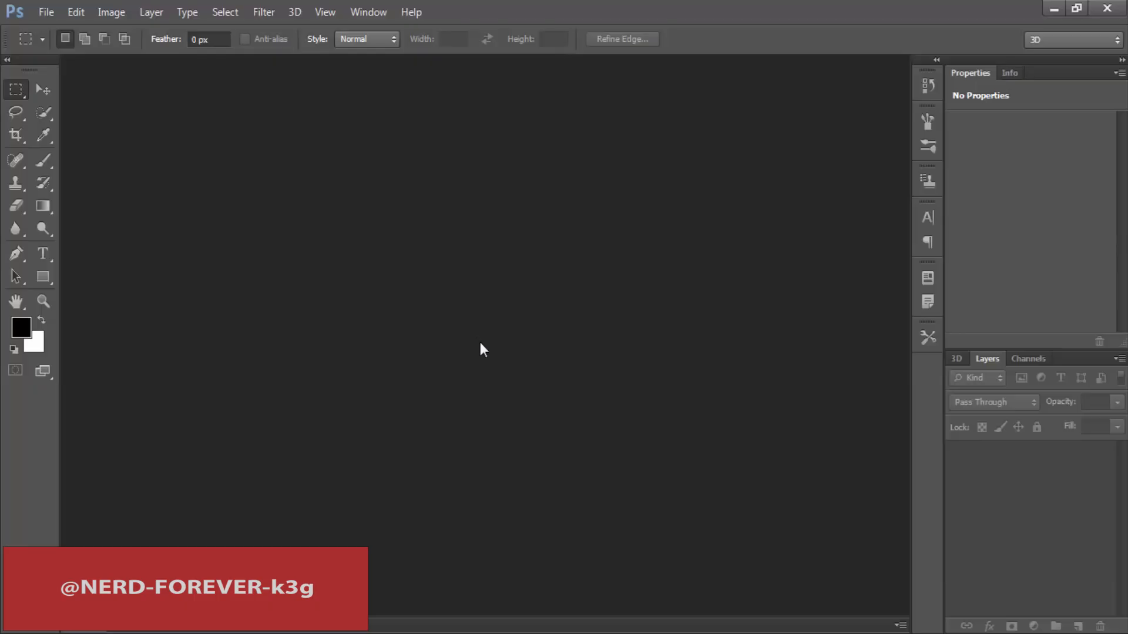
key(ctrl+o)
click(907, 179)
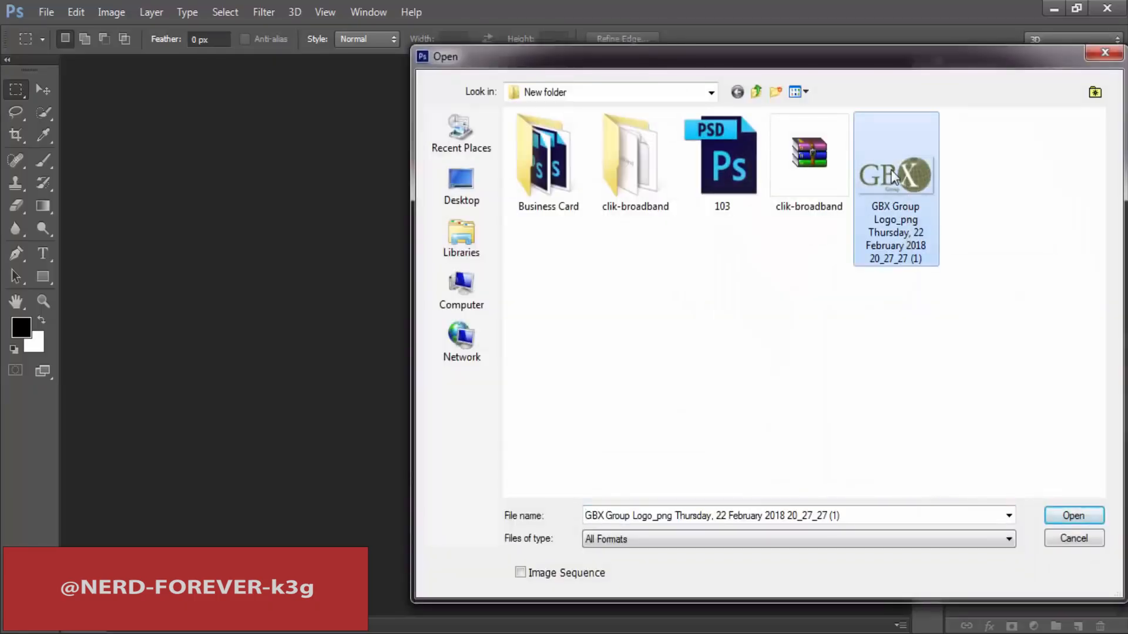
double_click(891, 169)
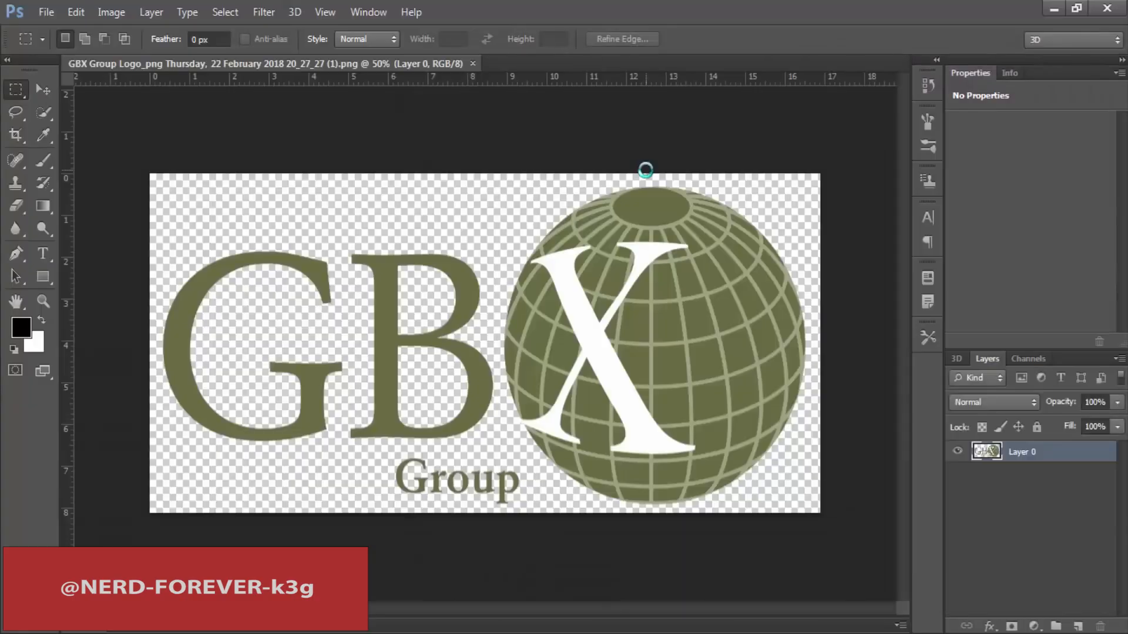
Step: Open the 103 PSD business card file from New folder
key(ctrl+o)
click(743, 171)
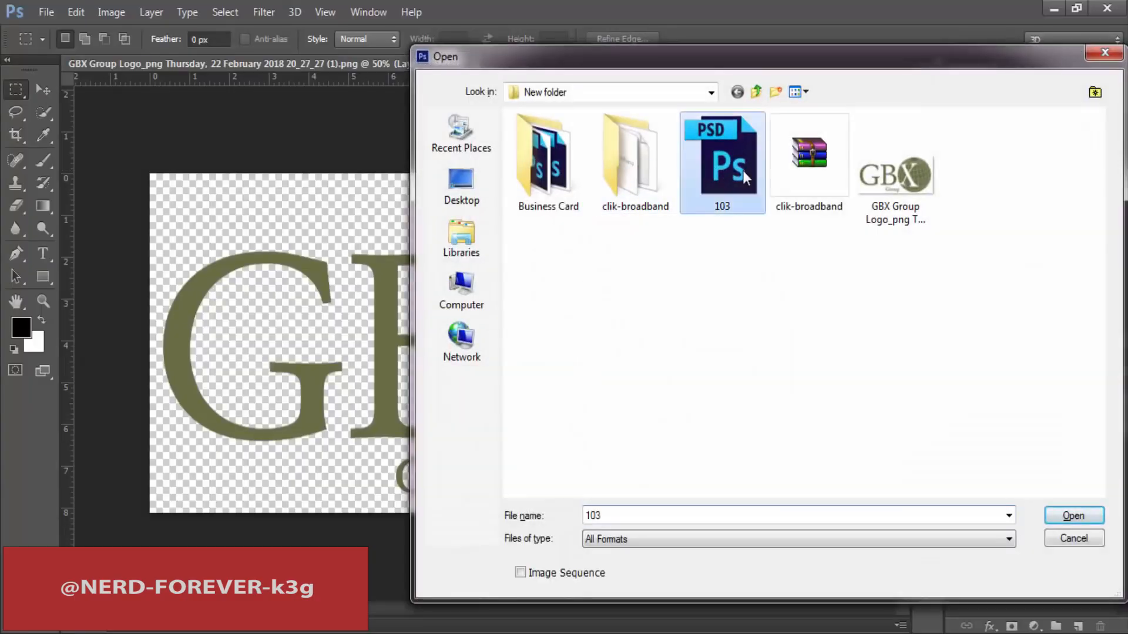
double_click(742, 171)
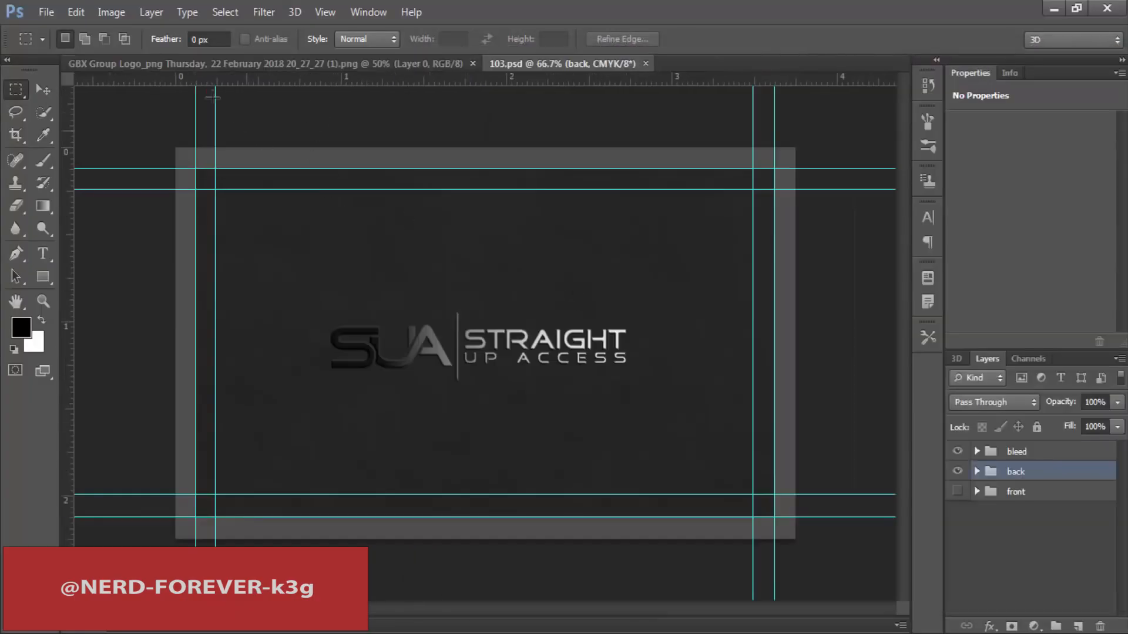
Step: Copy the GBX Group logo from its own document into the 103.psd business card above the back group
click(264, 63)
key(v)
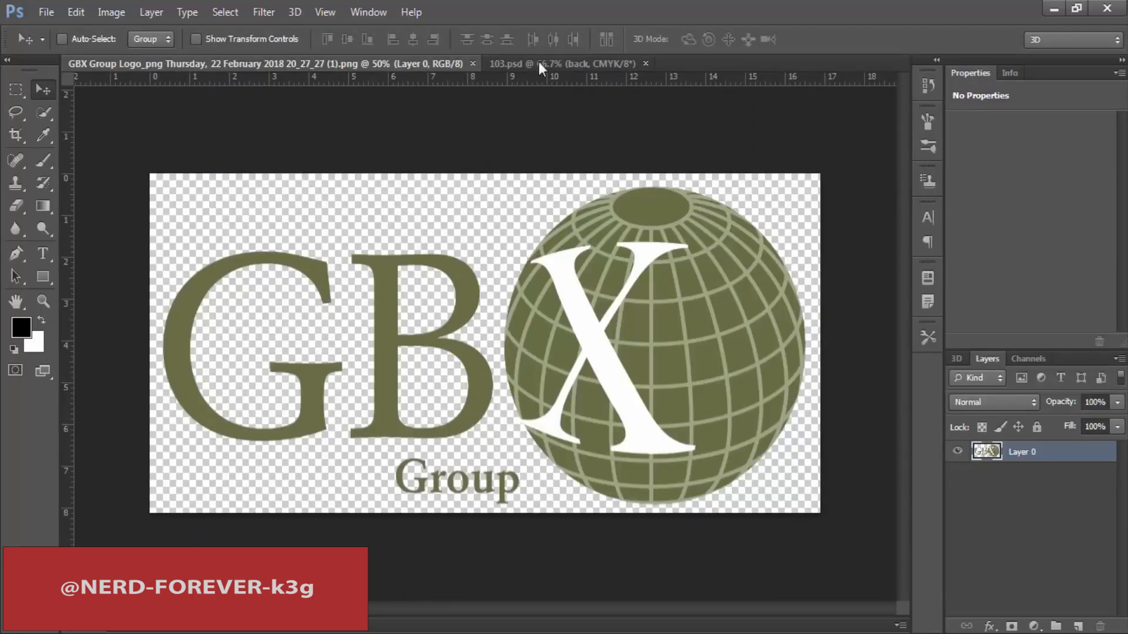
click(562, 63)
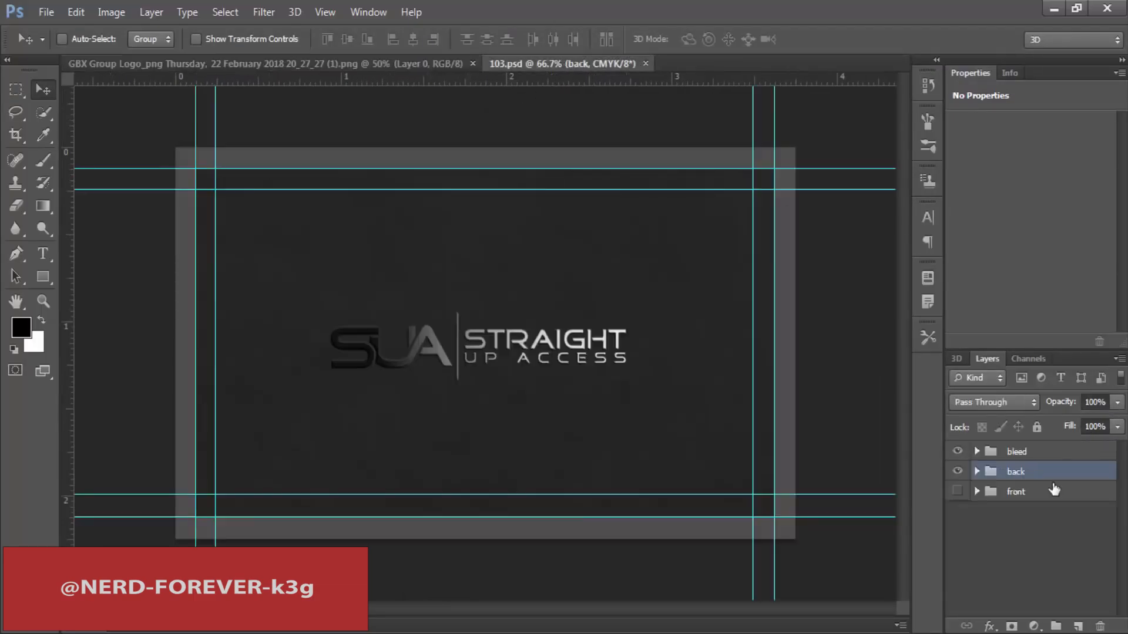
click(194, 65)
drag(302, 373, 504, 366)
Step: Scale the GBX logo down to fit inside the card guides and place it over the existing SUA logo
key(ctrl+t)
key(Escape)
key(ctrl+t)
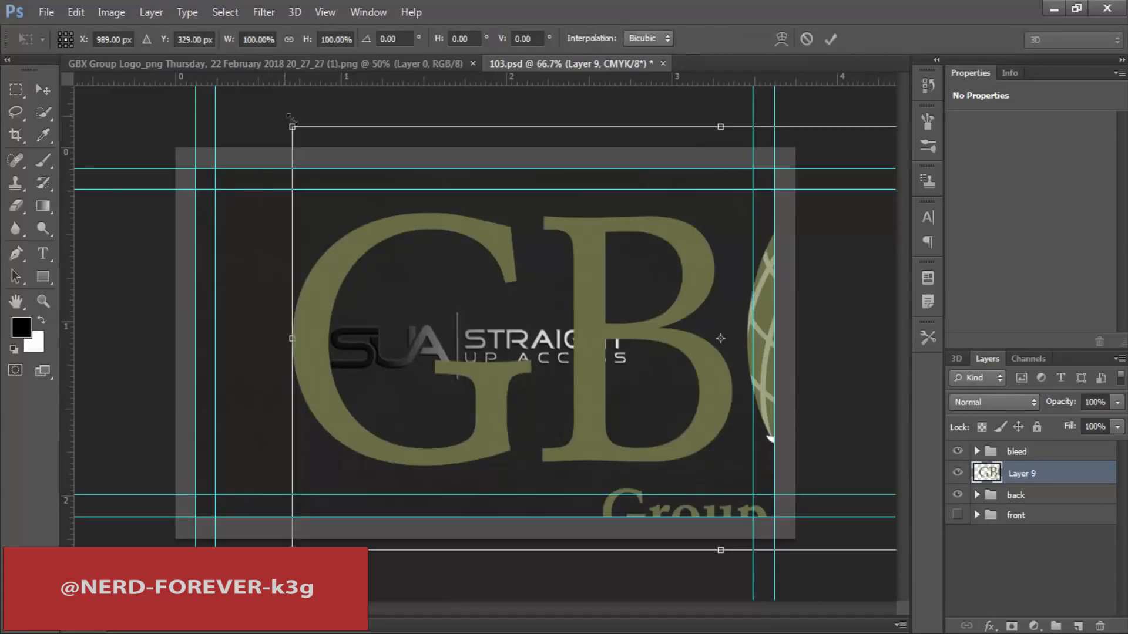
drag(292, 127, 553, 264)
drag(596, 314, 350, 342)
key(Return)
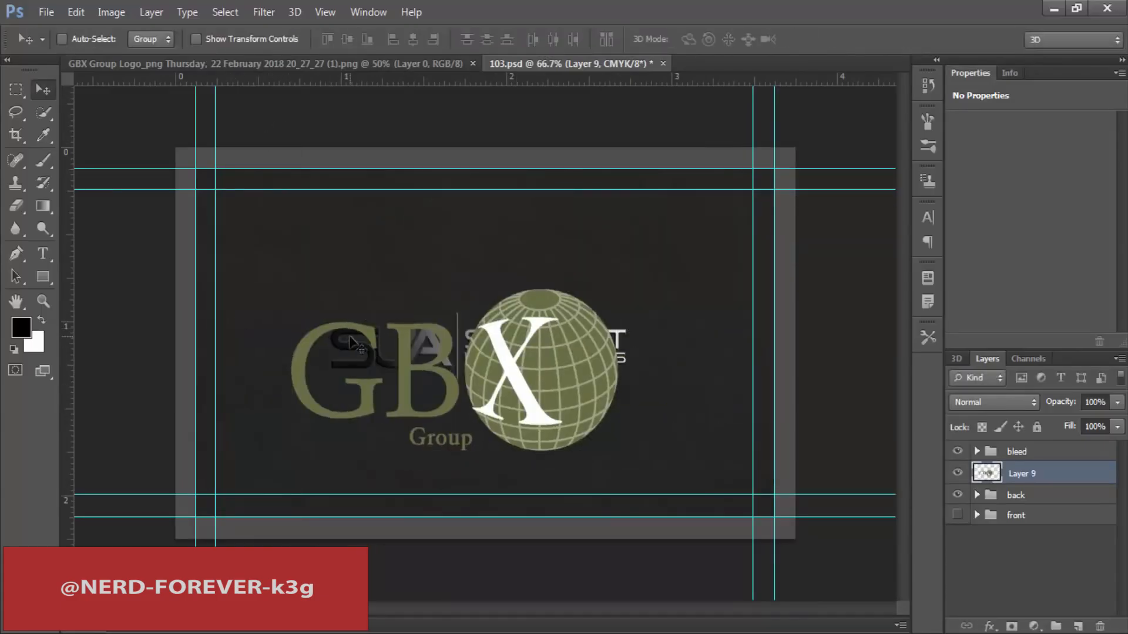
Step: Move the GBX logo layer into the back group above the SUA logo's smart object and copy that object's layer style
right_click(1022, 470)
click(1099, 464)
click(980, 495)
drag(1039, 474, 1053, 516)
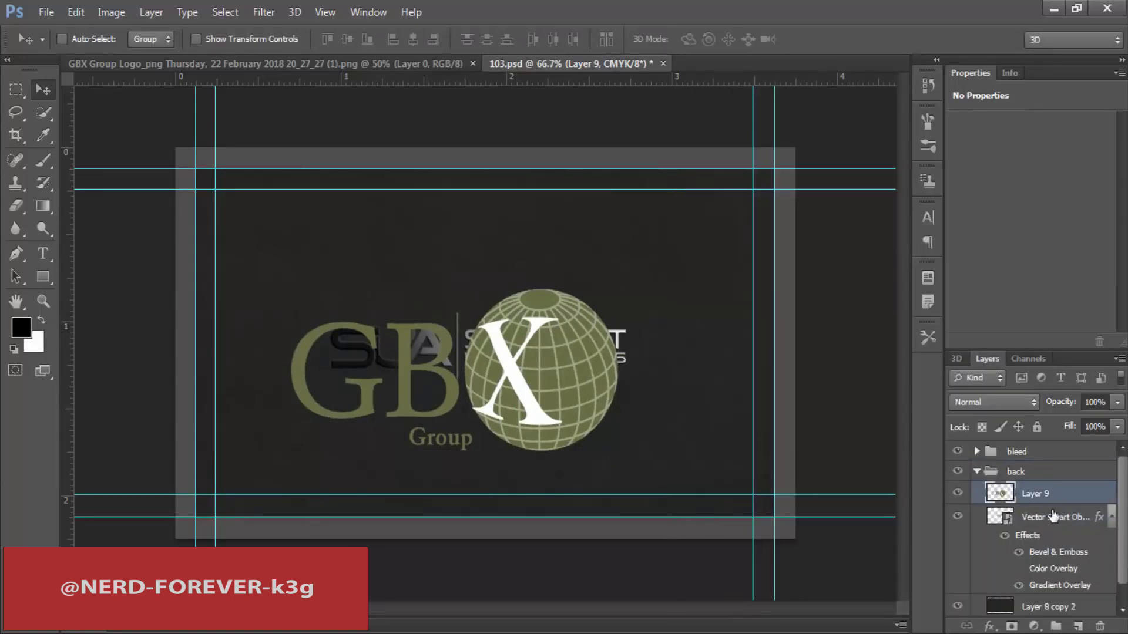
right_click(1049, 521)
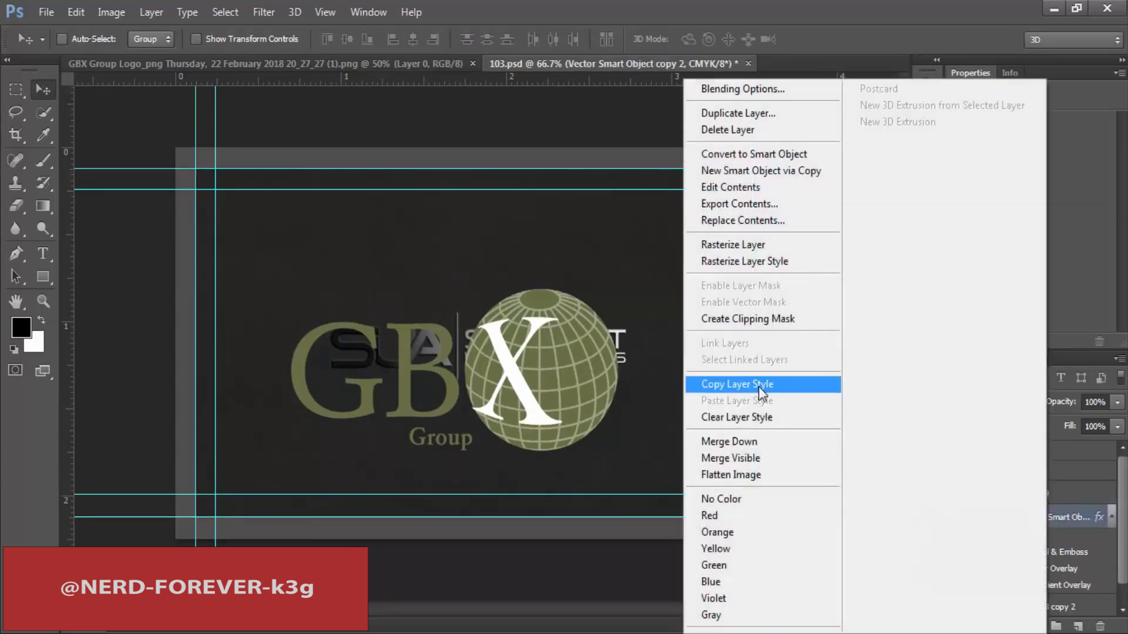
click(702, 383)
Step: Erase the white X from the globe on the GBX logo layer with the Magic Eraser tool
click(1047, 496)
key(e)
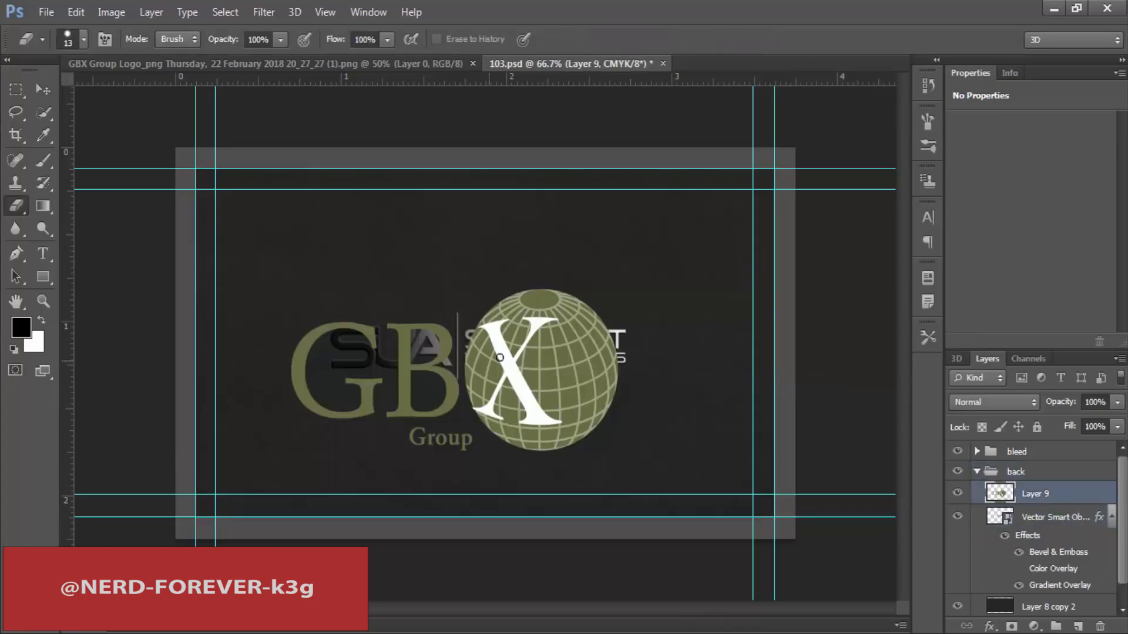
right_click(17, 208)
click(71, 237)
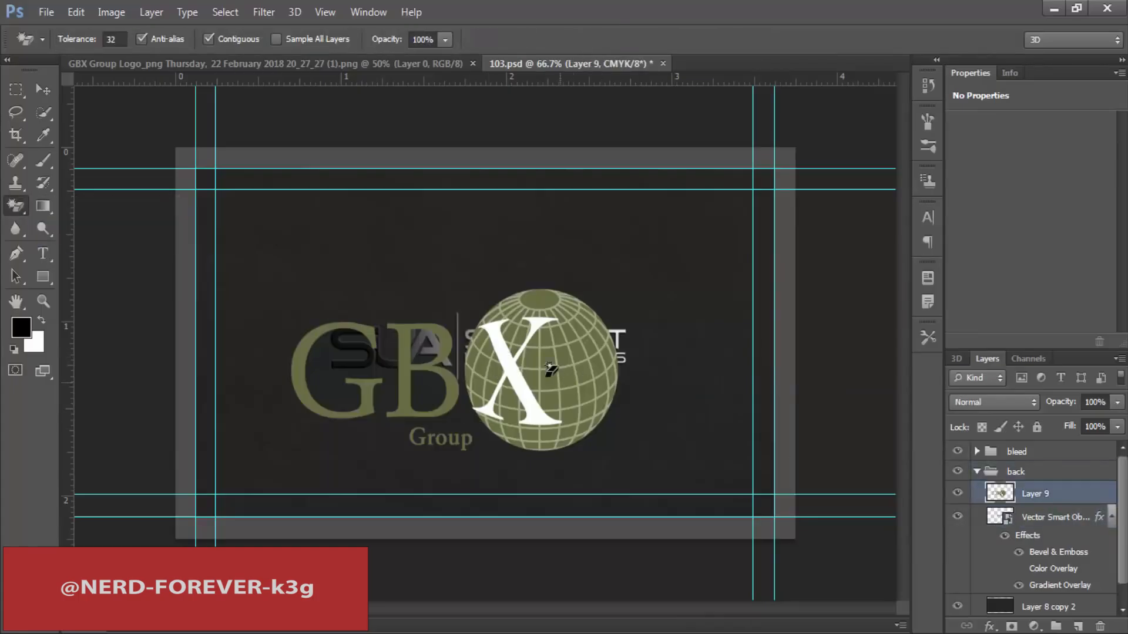
click(514, 353)
scroll(546, 371, up, 1)
scroll(593, 369, up, 3)
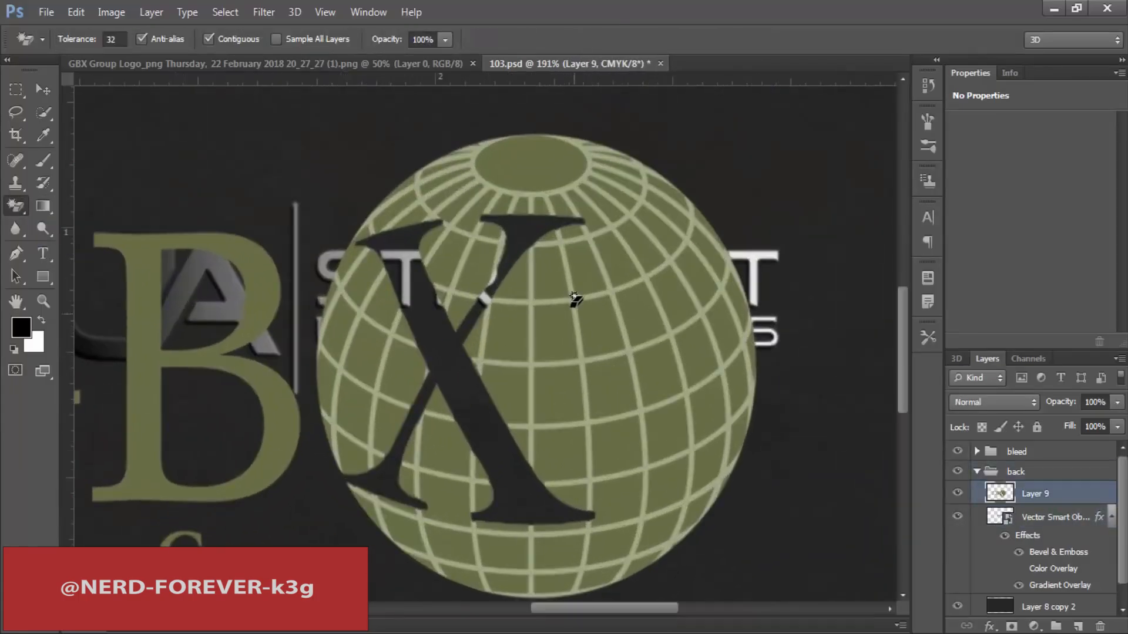
Step: Erase the globe's light grid lines with the Magic Eraser tool and paste the copied layer style onto the GBX logo layer
click(576, 299)
right_click(1025, 496)
click(744, 364)
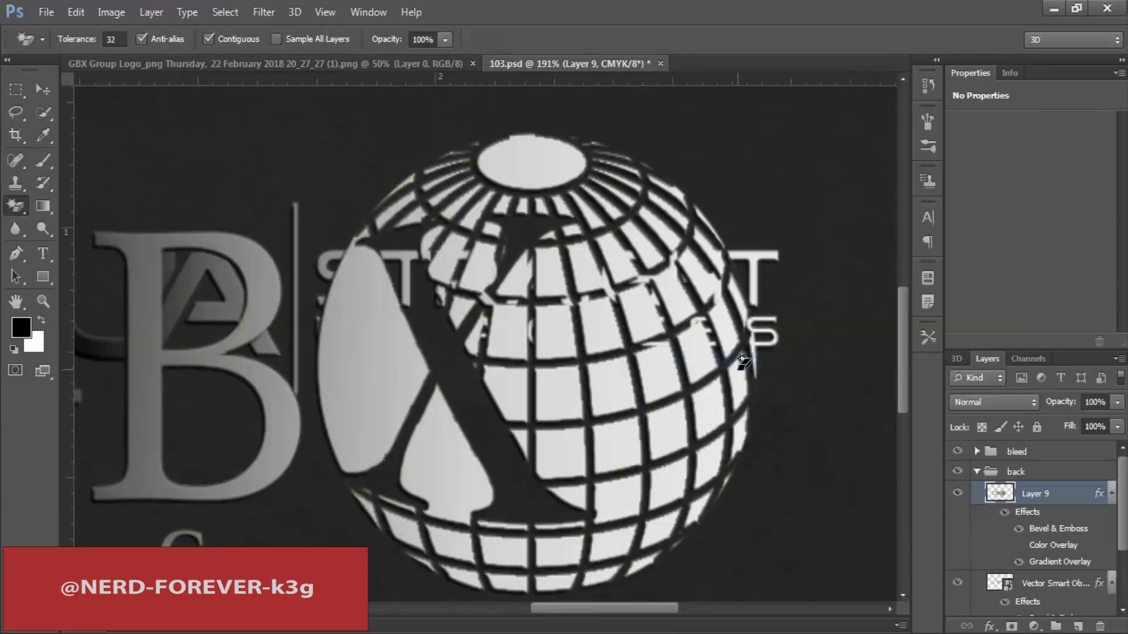
Step: Try placing the GBX logo above the SUA logo, and undo the move, the pasted style and the globe erasures
scroll(742, 359, down, 4)
key(v)
drag(544, 314, 545, 225)
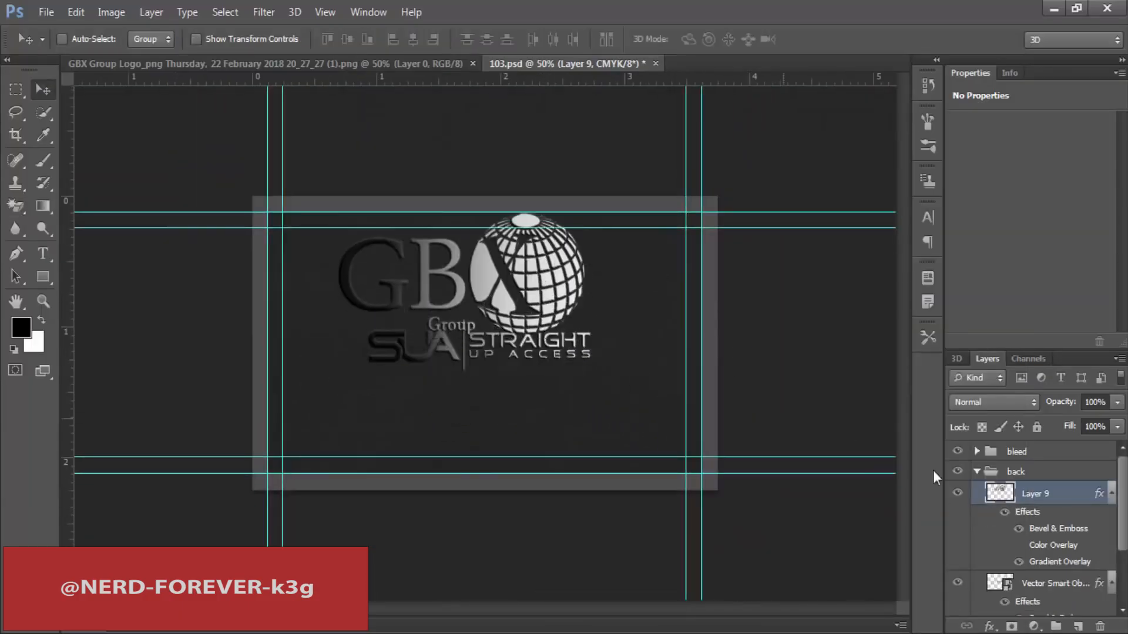
key(ctrl+alt+z)
key(ctrl+alt+z)
key(ctrl+alt+z)
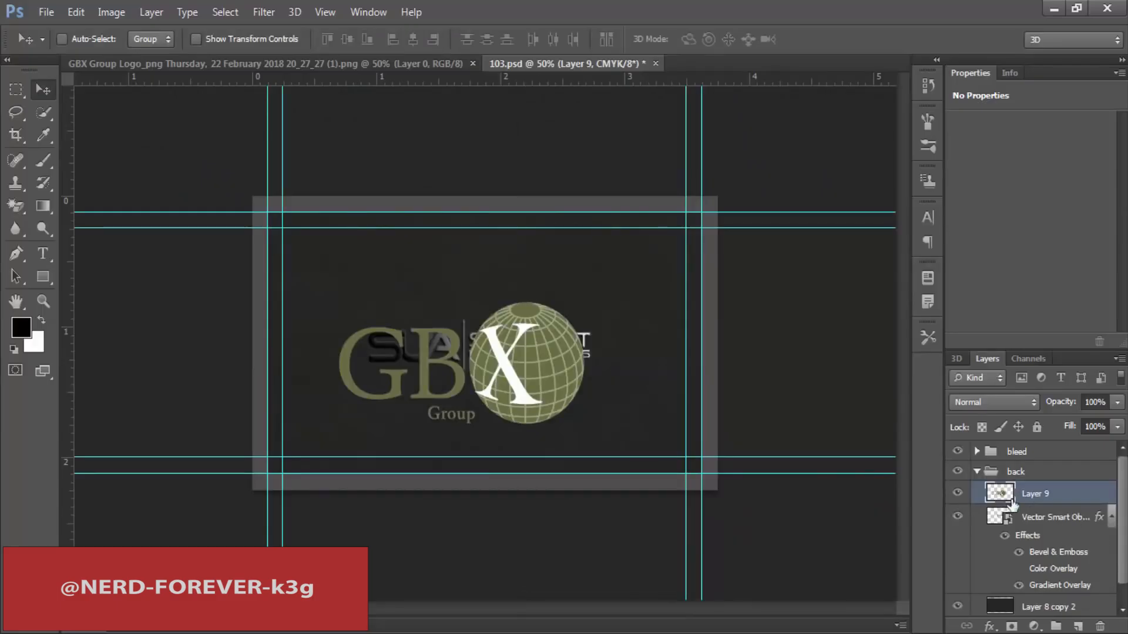
Step: Try the copied layer style on the GBX logo layer with the globe and X intact, and undo it
right_click(1030, 500)
click(713, 360)
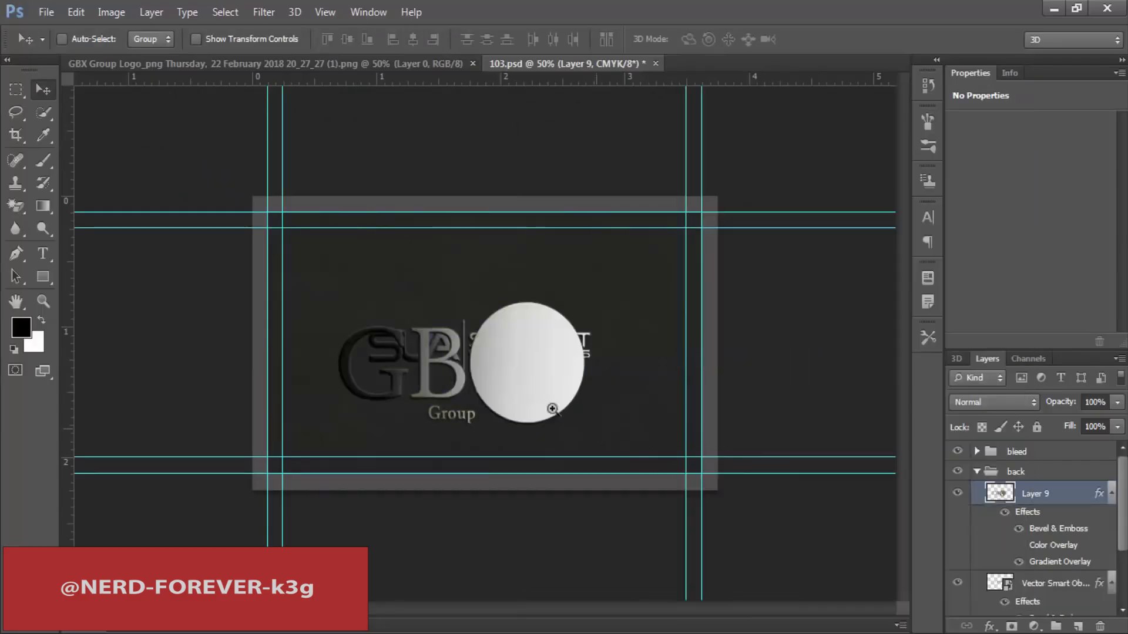
key(ctrl+plus)
drag(570, 380, 661, 428)
key(ctrl+alt+z)
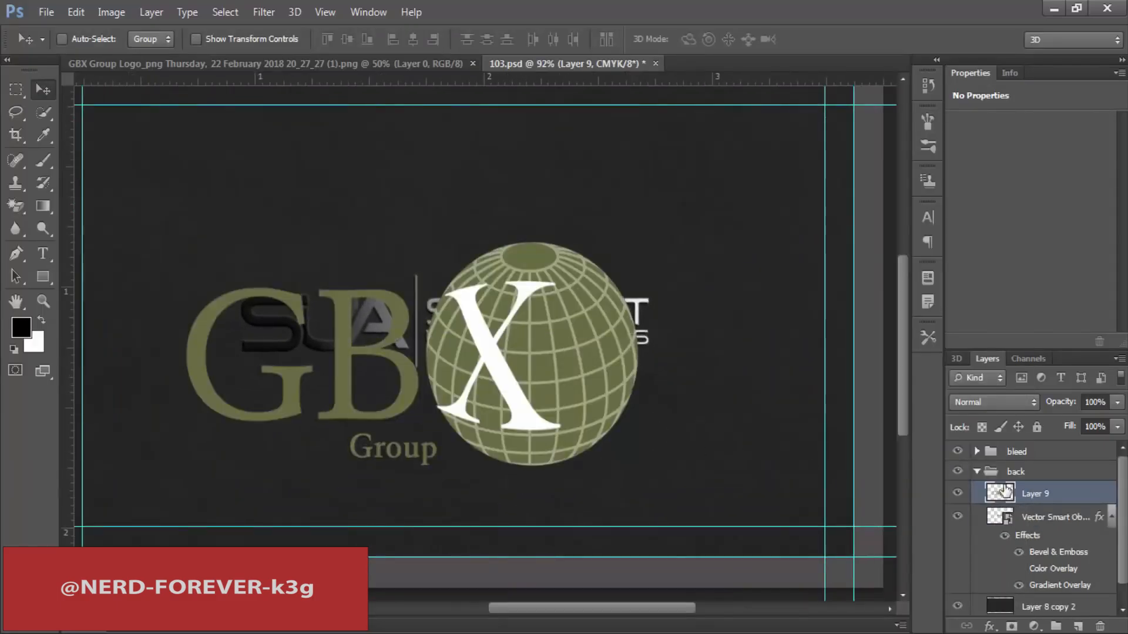
Step: Try to erase the olive cells of the GBX globe one by one with the Magic Eraser tool
key(e)
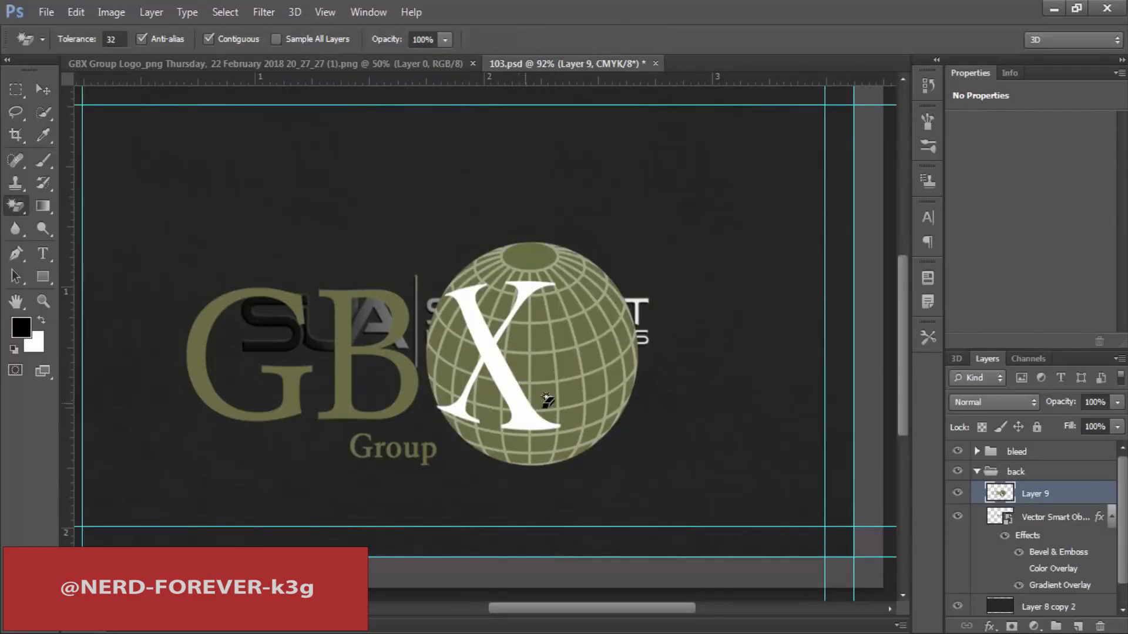
scroll(550, 379, up, 2)
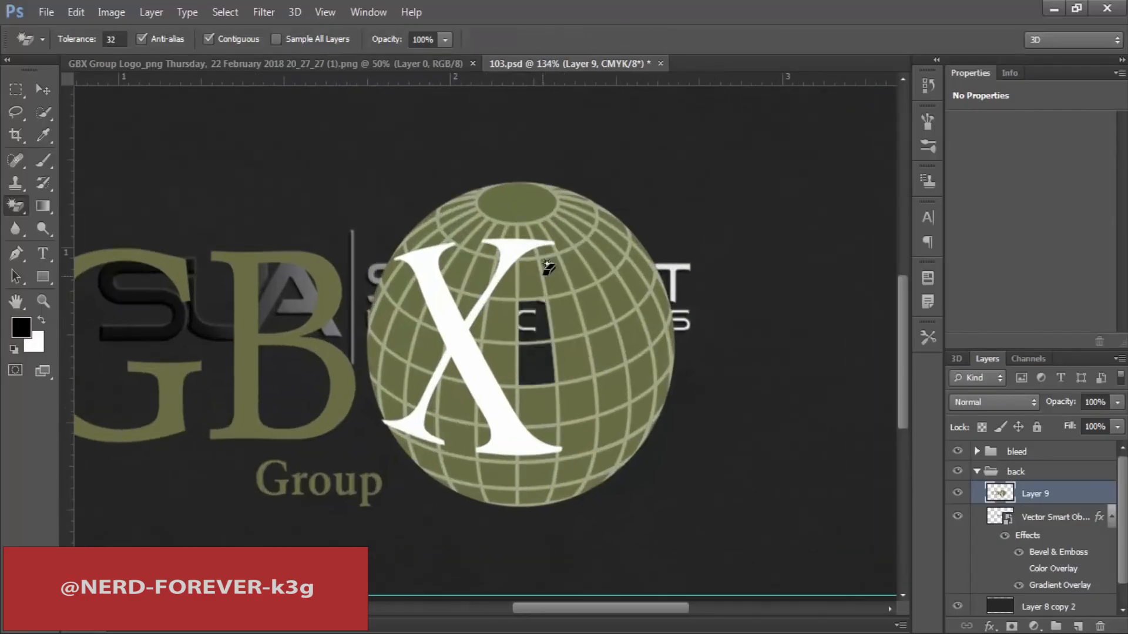
click(579, 286)
key(ctrl+alt+z)
key(ctrl+alt+z)
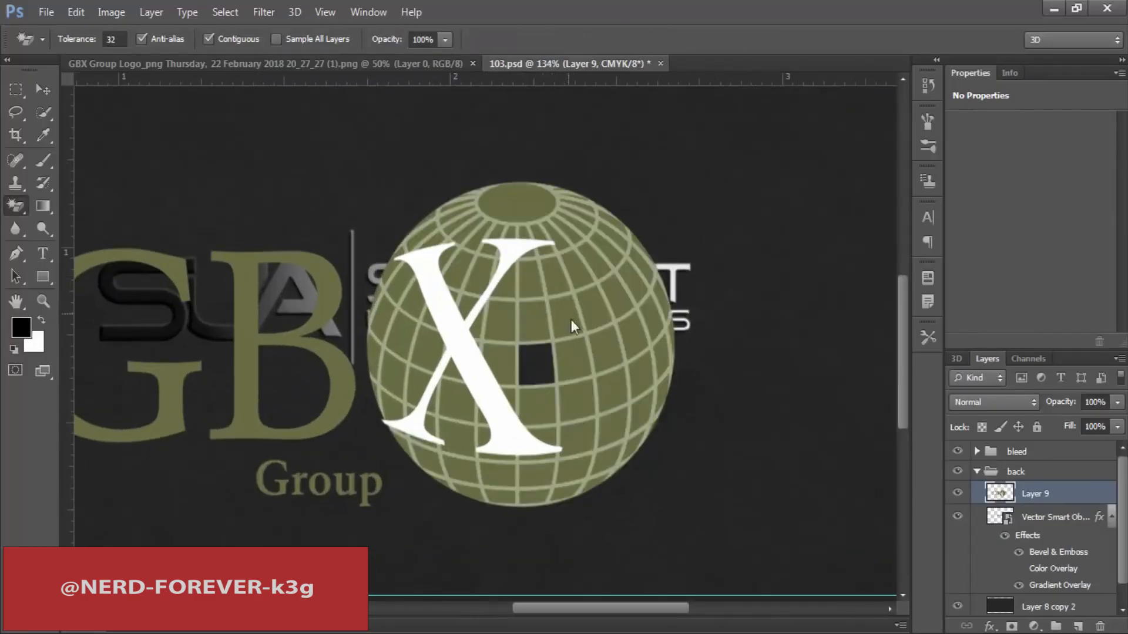
click(568, 316)
click(578, 351)
click(601, 347)
click(600, 302)
click(614, 299)
click(633, 343)
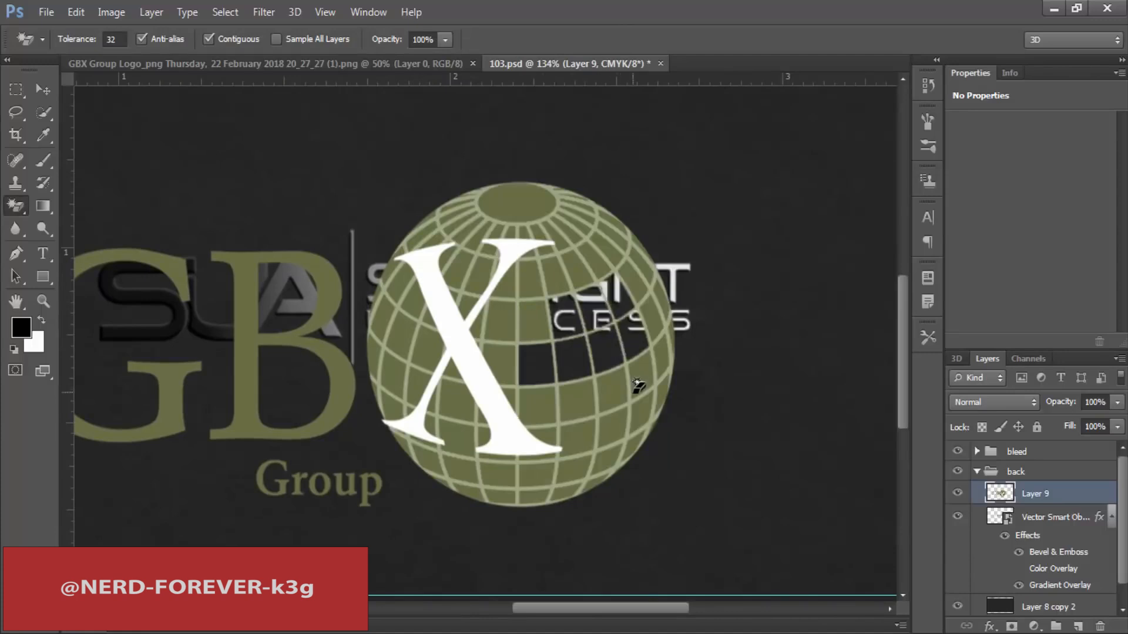
click(639, 381)
click(640, 414)
click(612, 427)
click(611, 393)
click(575, 402)
click(543, 403)
click(510, 298)
Step: Undo the cell erasures on the GBX globe
key(ctrl+alt+z)
key(ctrl+alt+z)
key(ctrl+alt+z)
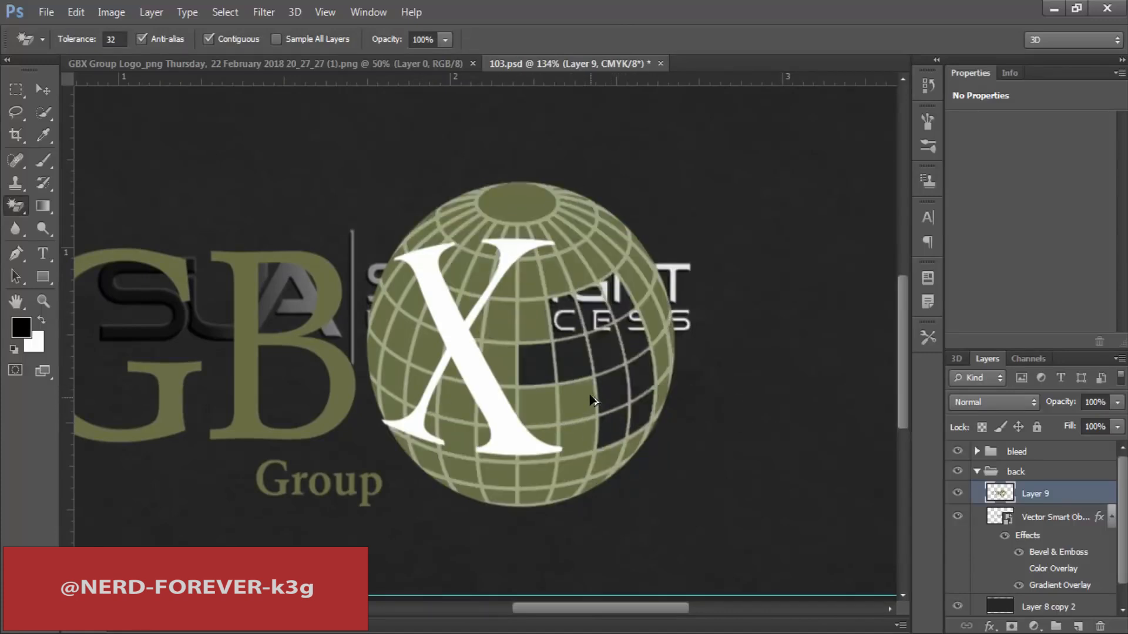
key(ctrl+alt+z)
key(ctrl+alt+z)
key(ctrl+alt+z)
key(ctrl+alt+z)
key(ctrl+alt+z)
key(ctrl+alt+z)
key(ctrl+alt+z)
key(ctrl+alt+z)
key(ctrl+alt+z)
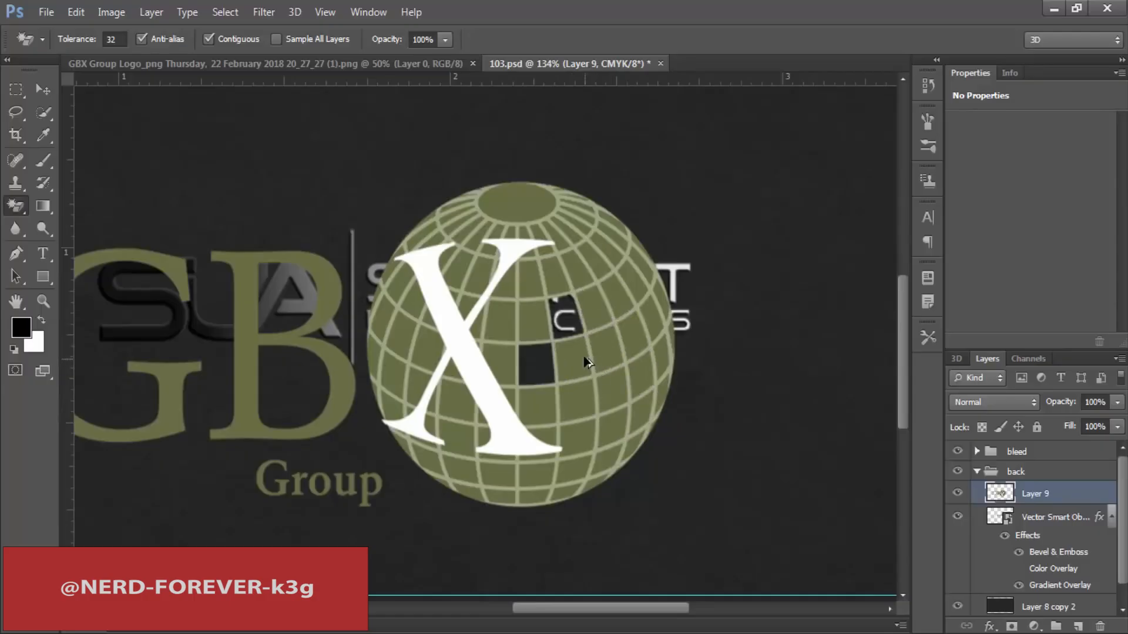
key(ctrl+alt+z)
key(ctrl+alt+z)
Step: Erase the globe's light grid lines and the white X, and paste the copied layer style onto the GBX logo layer
click(554, 342)
click(460, 340)
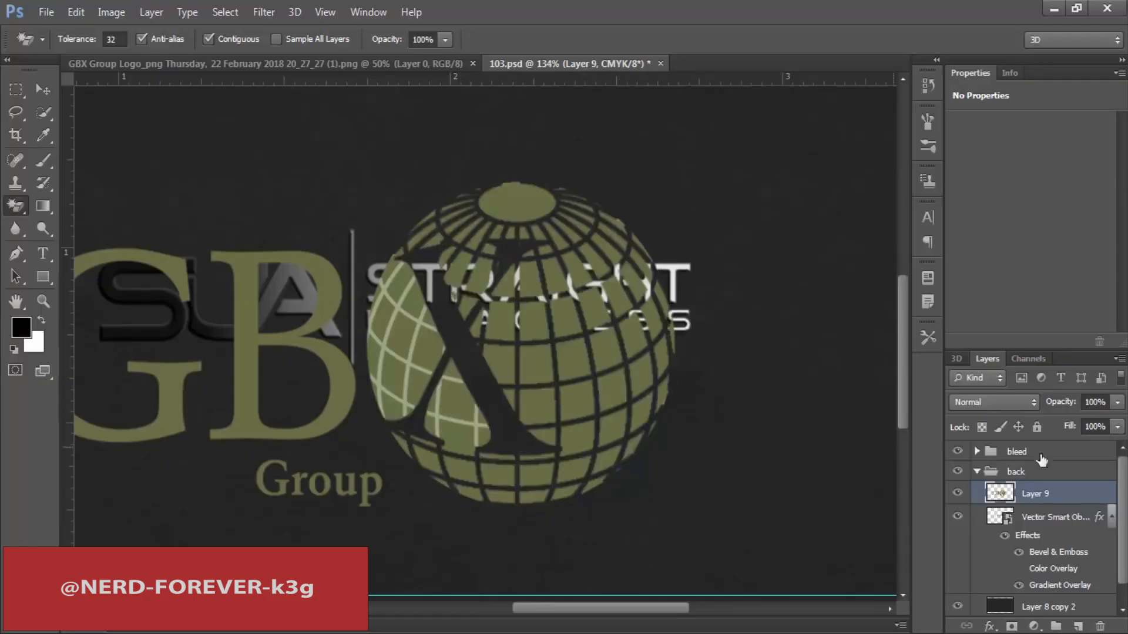
right_click(1049, 492)
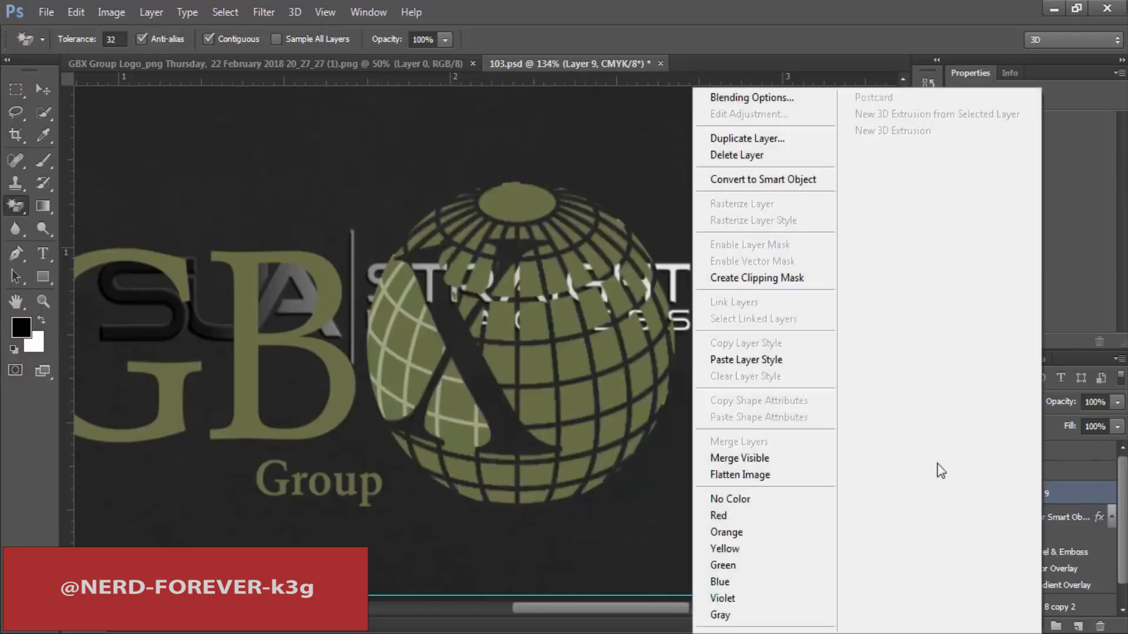
click(721, 359)
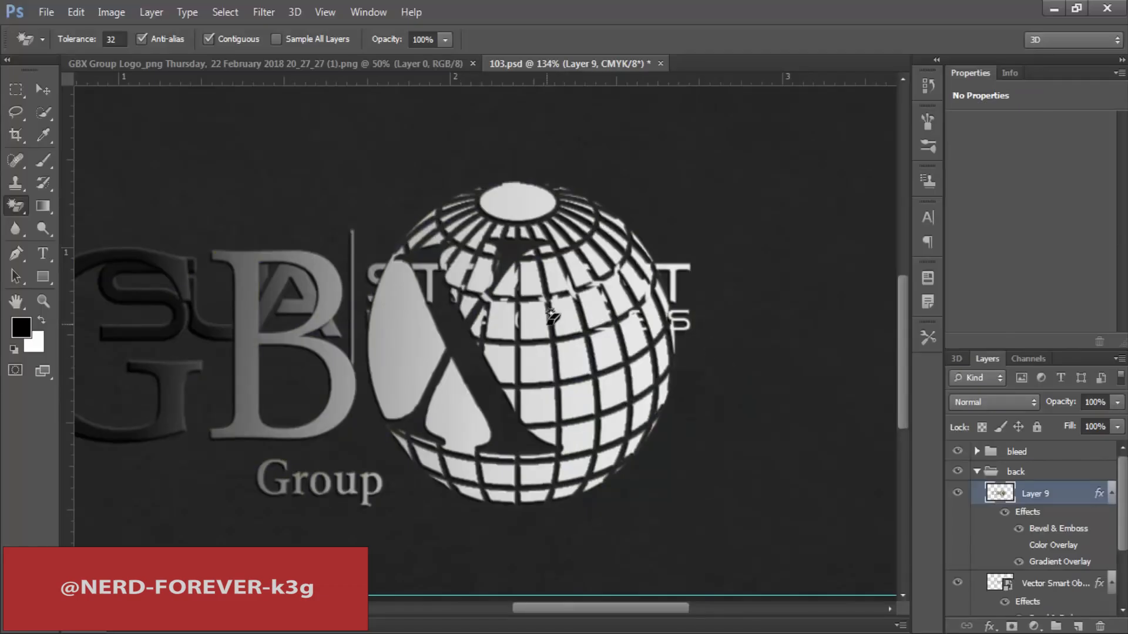
Step: Undo the style and X erasure, erase the X and the grid lines beside its outer edge, and paste the style again
key(ctrl+z)
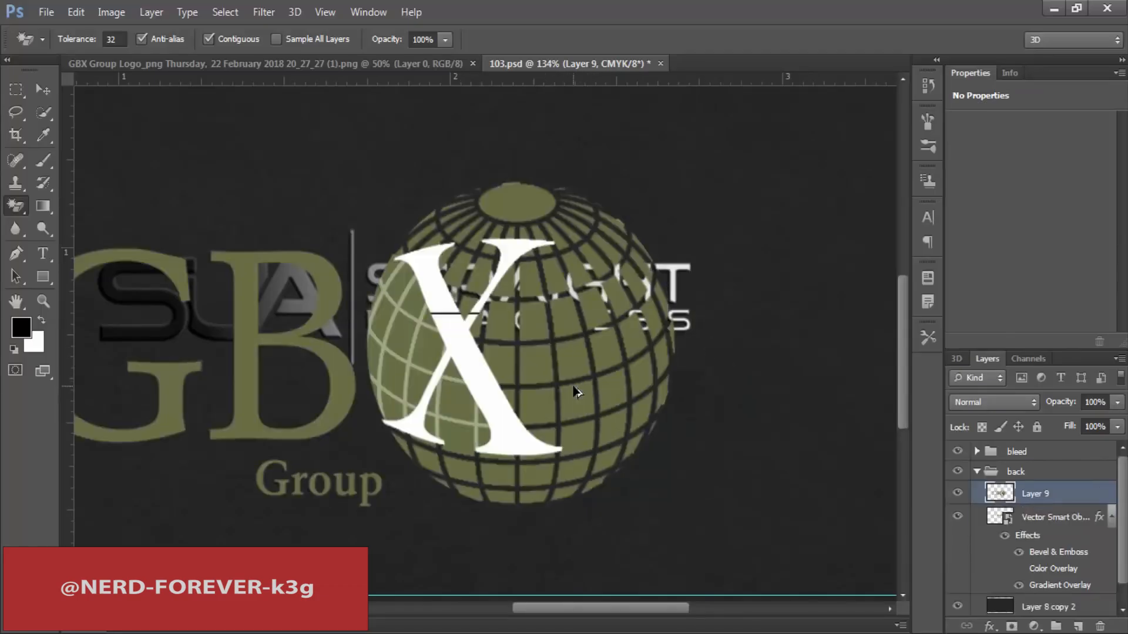
key(ctrl+z)
key(ctrl+z)
key(ctrl+z)
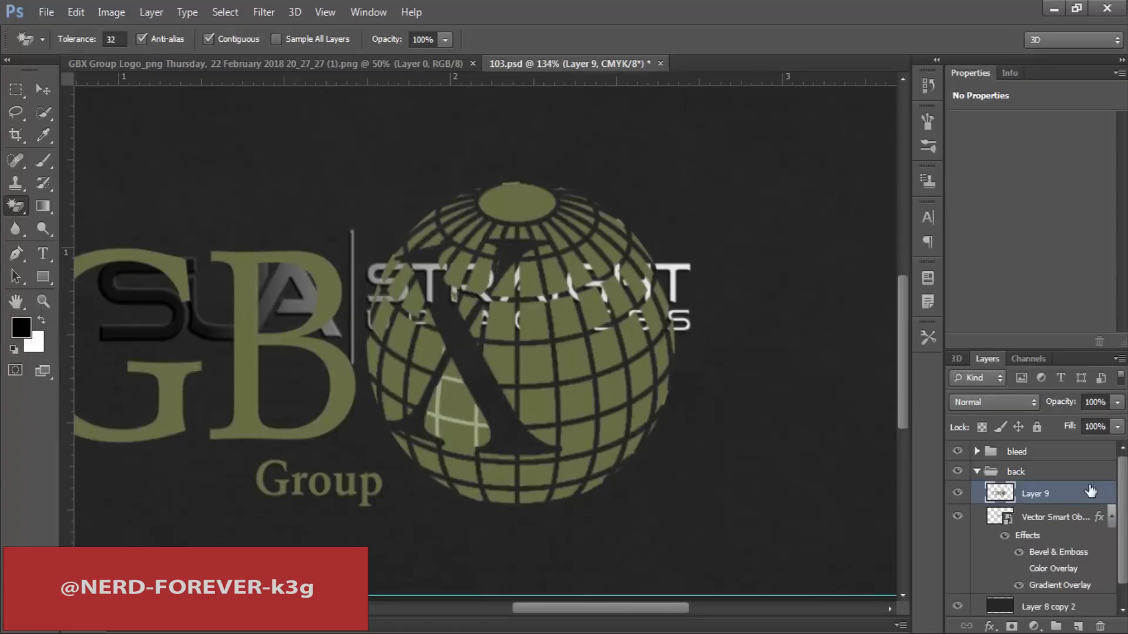
right_click(1042, 485)
click(738, 360)
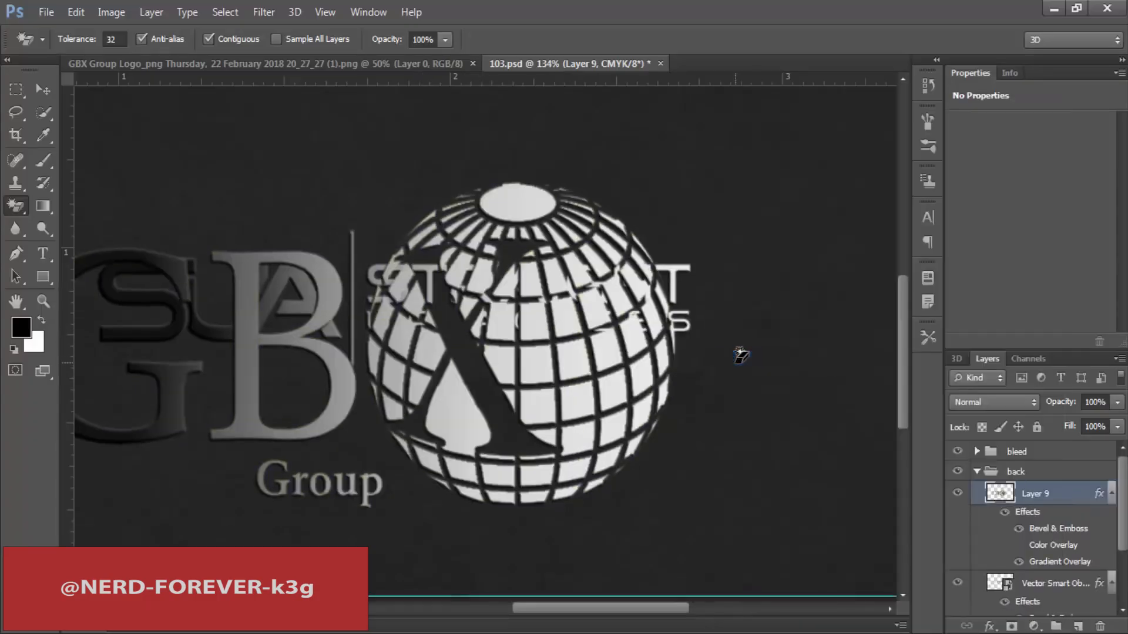
Step: Undo the pasted layer style and erase the remaining light grid lines between the lower legs of the X
key(ctrl+minus)
key(ctrl+z)
scroll(531, 411, up, 2)
click(444, 381)
click(447, 420)
key(ctrl+alt+z)
key(ctrl+alt+z)
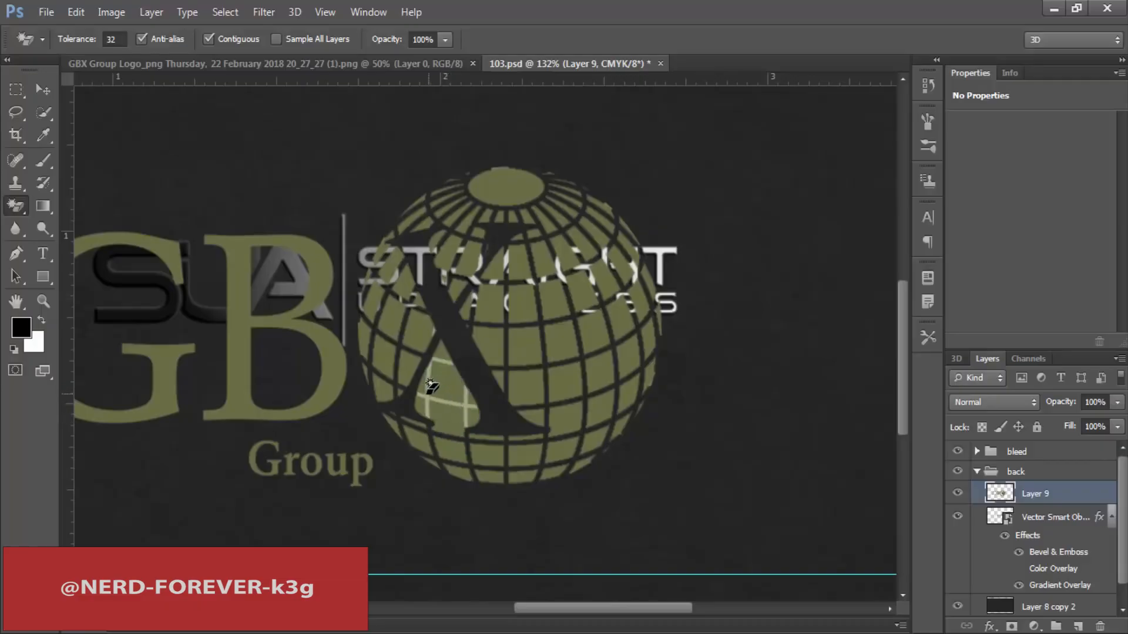
key(ctrl+alt+z)
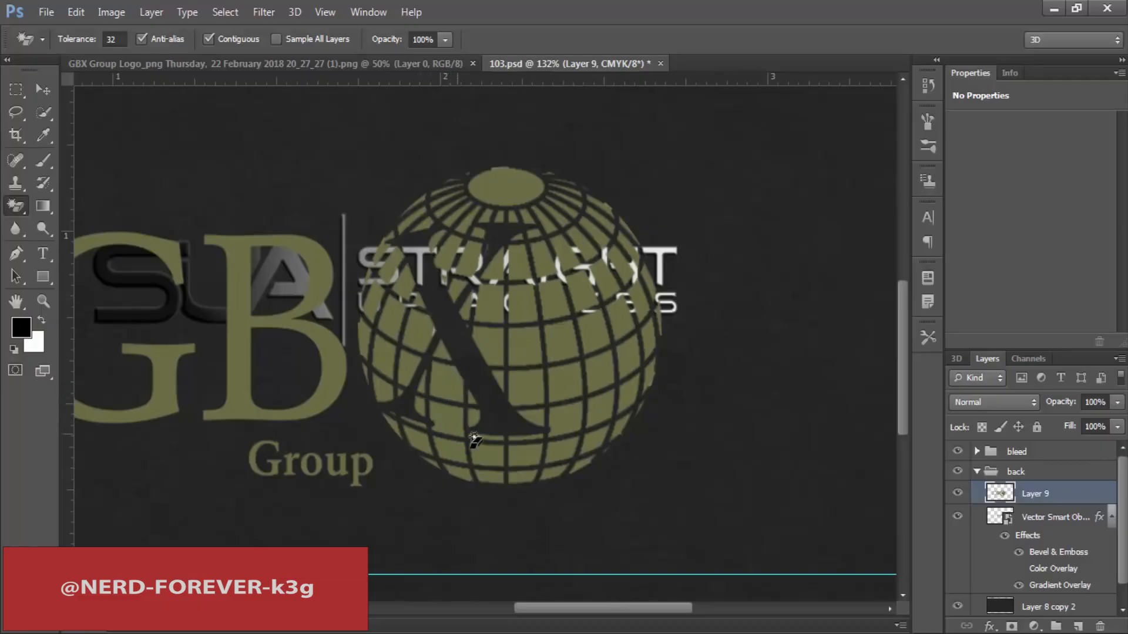
Step: Paste the copied layer style onto the GBX logo layer and hide the SUA logo's smart object
right_click(1038, 503)
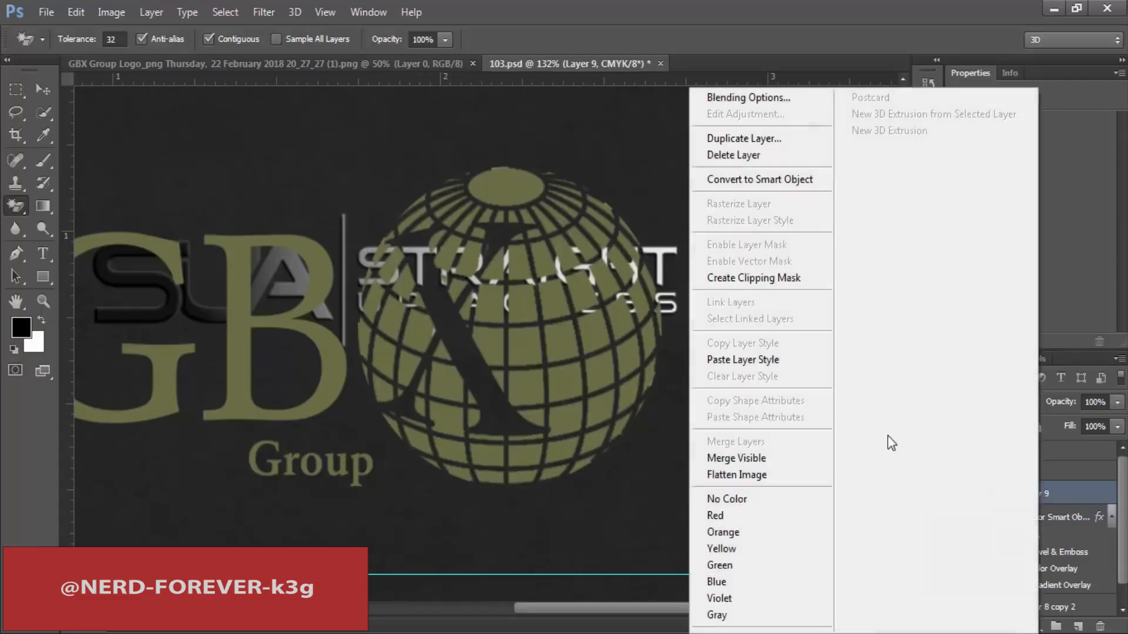
click(763, 357)
key(ctrl+minus)
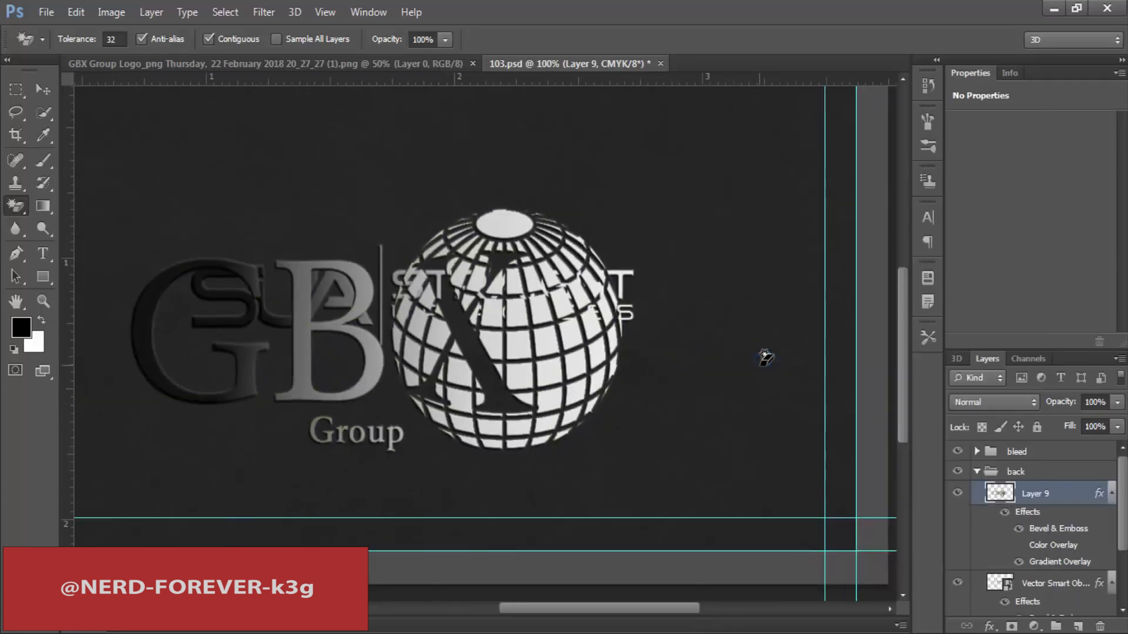
click(960, 584)
key(ctrl+minus)
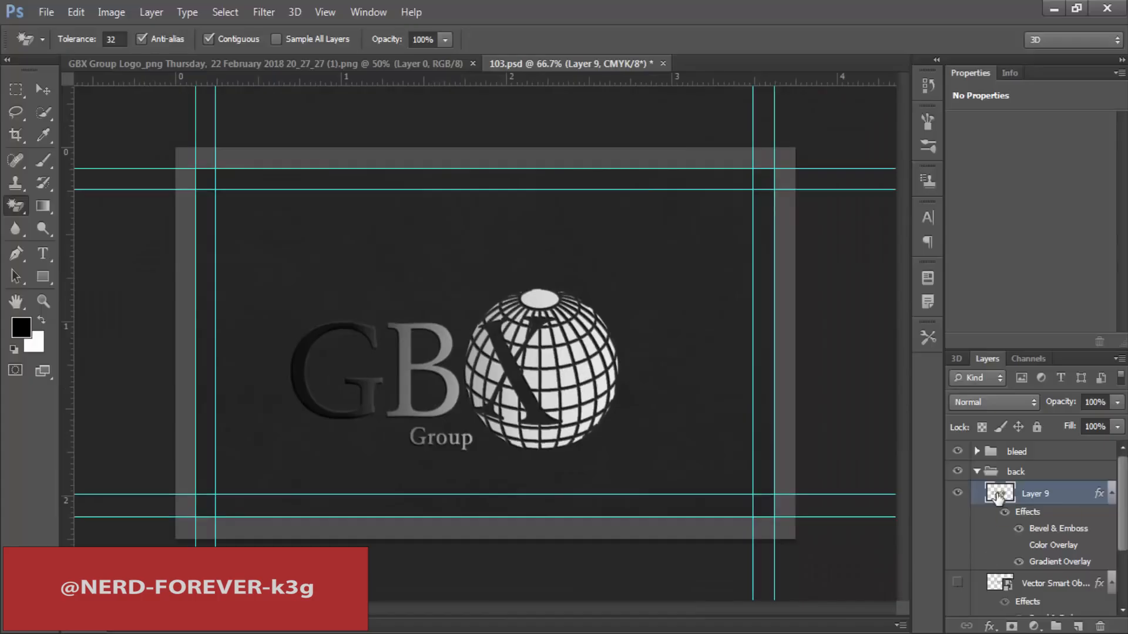
Step: Delete the GBX logo layer from the back group of the business card
scroll(543, 358, up, 2)
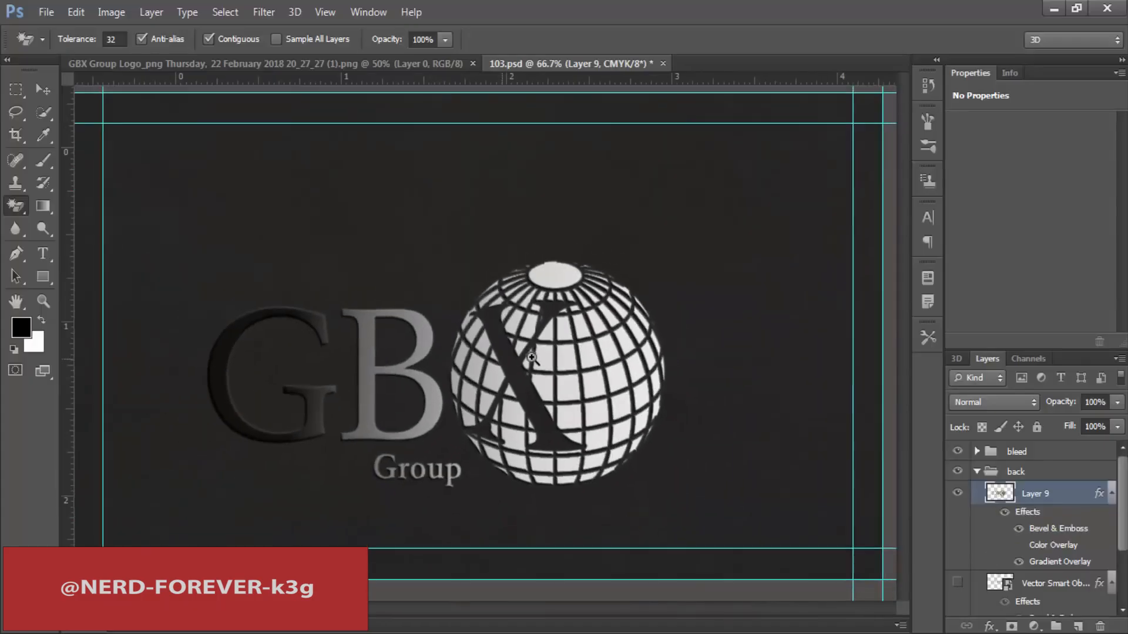
key(Delete)
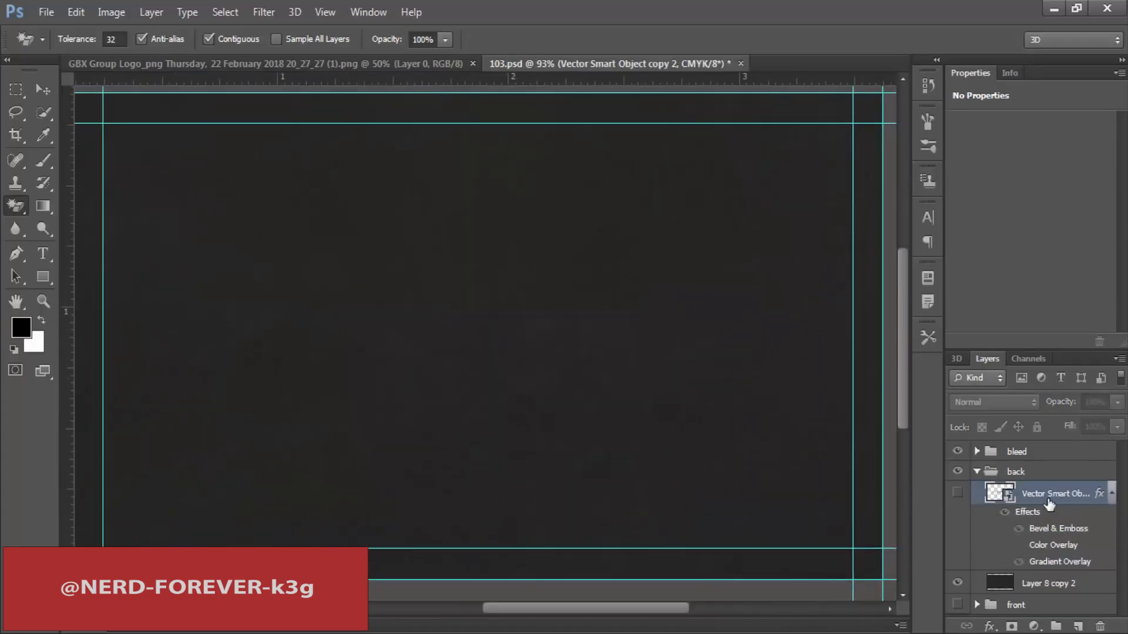
Step: Open the blue-01 JPEG image from the clik-broadband folder
key(ctrl+o)
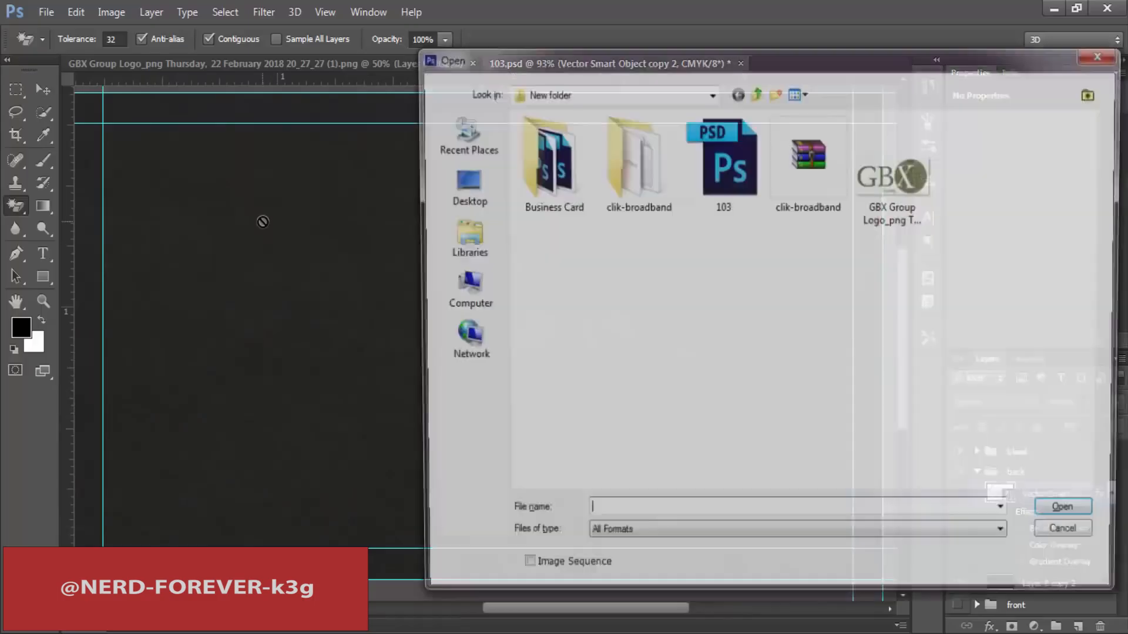
double_click(606, 177)
click(593, 170)
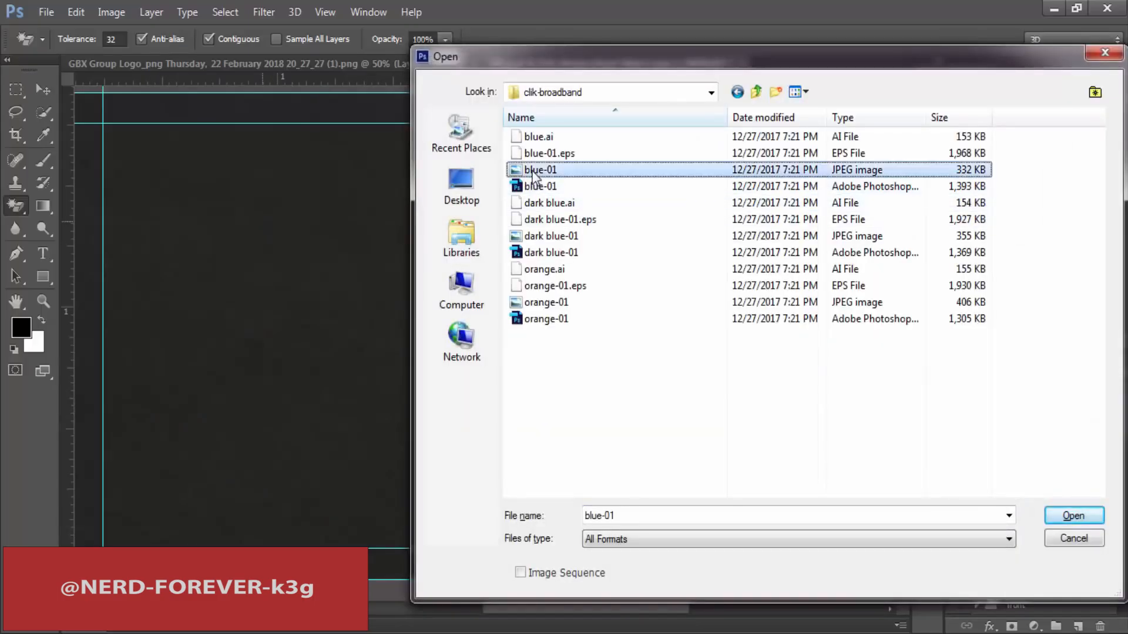
double_click(593, 170)
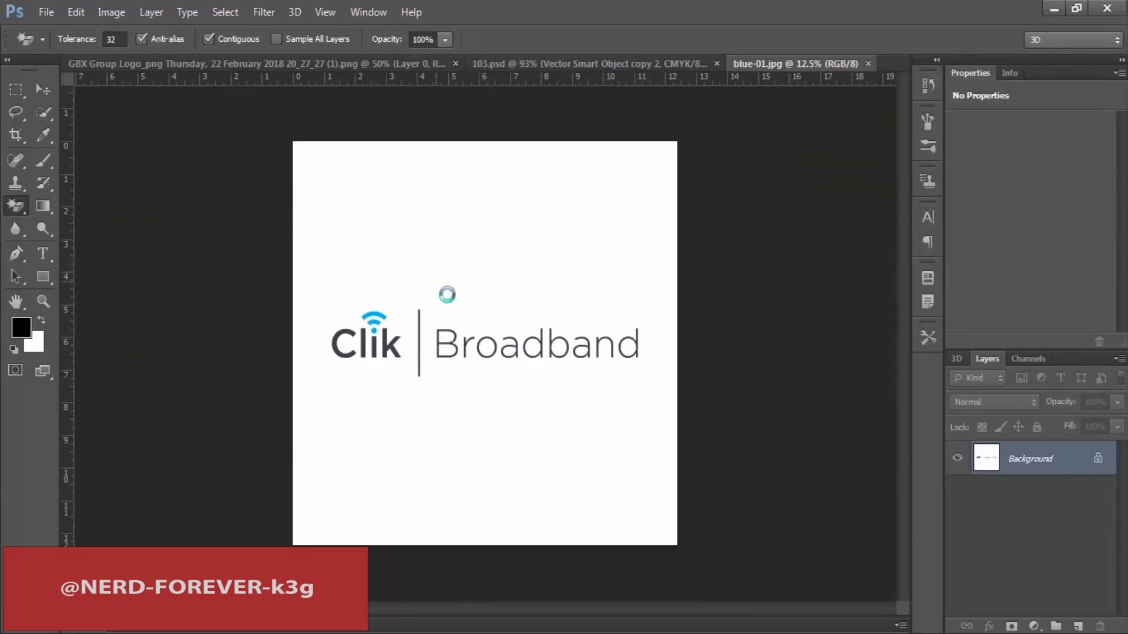
Step: Erase the white background and the white areas inside the letters of the Clik Broadband logo with the Magic Eraser tool
click(446, 296)
key(v)
drag(487, 349, 564, 351)
key(e)
click(379, 312)
click(378, 351)
click(483, 338)
click(558, 352)
click(622, 347)
click(686, 339)
click(738, 349)
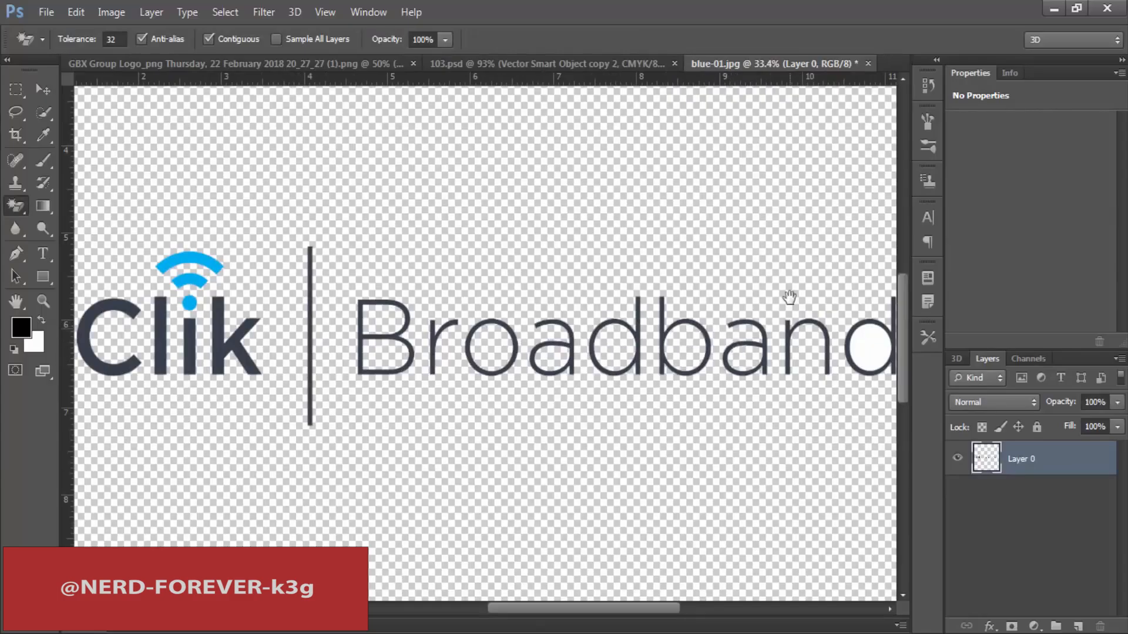
drag(789, 310, 668, 345)
click(730, 390)
Step: Select the whole Clik Broadband logo with a rectangular marquee and cut it from blue-01.jpg
key(v)
drag(184, 396, 234, 303)
drag(350, 313, 304, 321)
key(m)
drag(100, 201, 679, 435)
key(Delete)
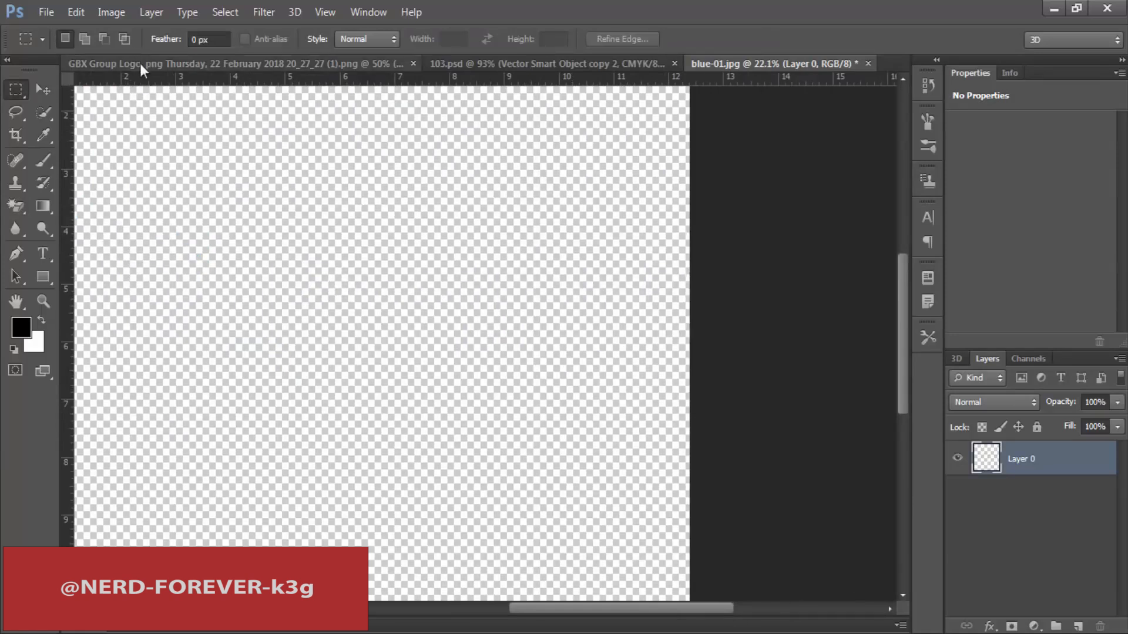
Step: Close the GBX Group logo document and paste the Clik Broadband logo into the back group of 103.psd
click(143, 68)
click(472, 64)
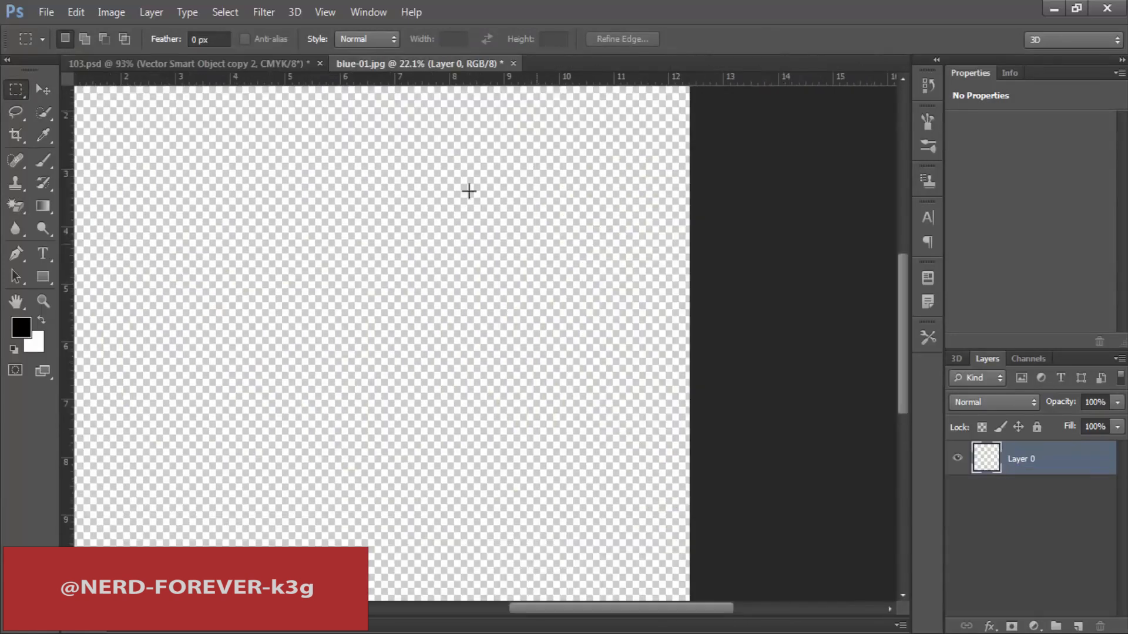
click(182, 67)
key(ctrl+v)
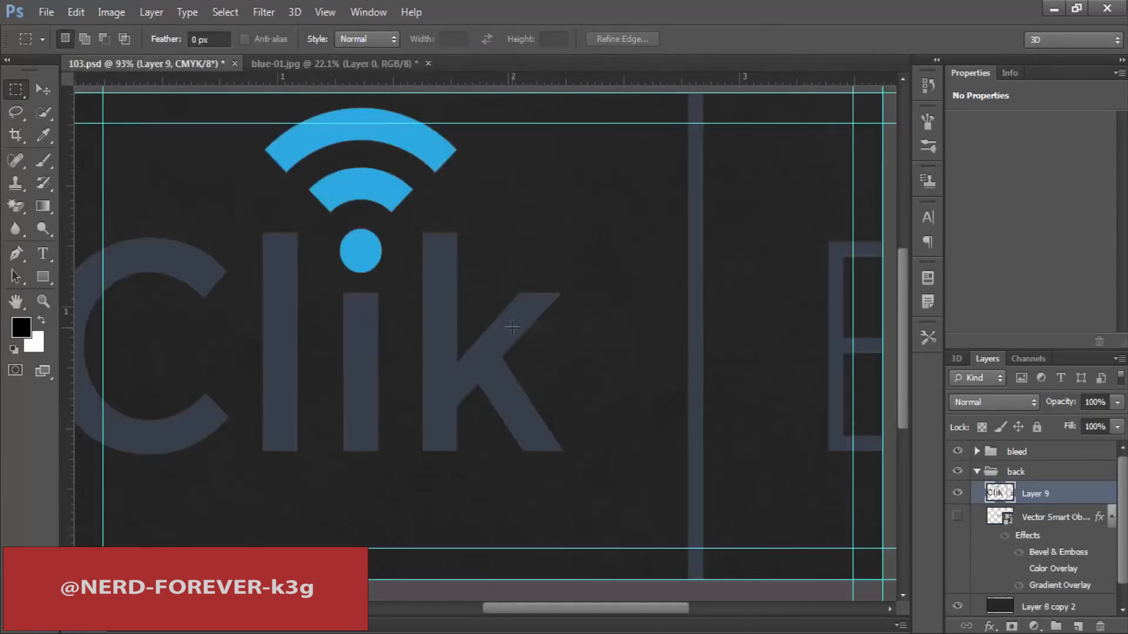
Step: Scale the Clik Broadband logo down with Free Transform and place it near the centre of the card, inside the guides
key(ctrl+minus)
key(ctrl+minus)
key(ctrl+t)
drag(375, 315, 656, 375)
drag(743, 344, 415, 360)
drag(730, 320, 685, 330)
drag(594, 382, 553, 359)
key(Return)
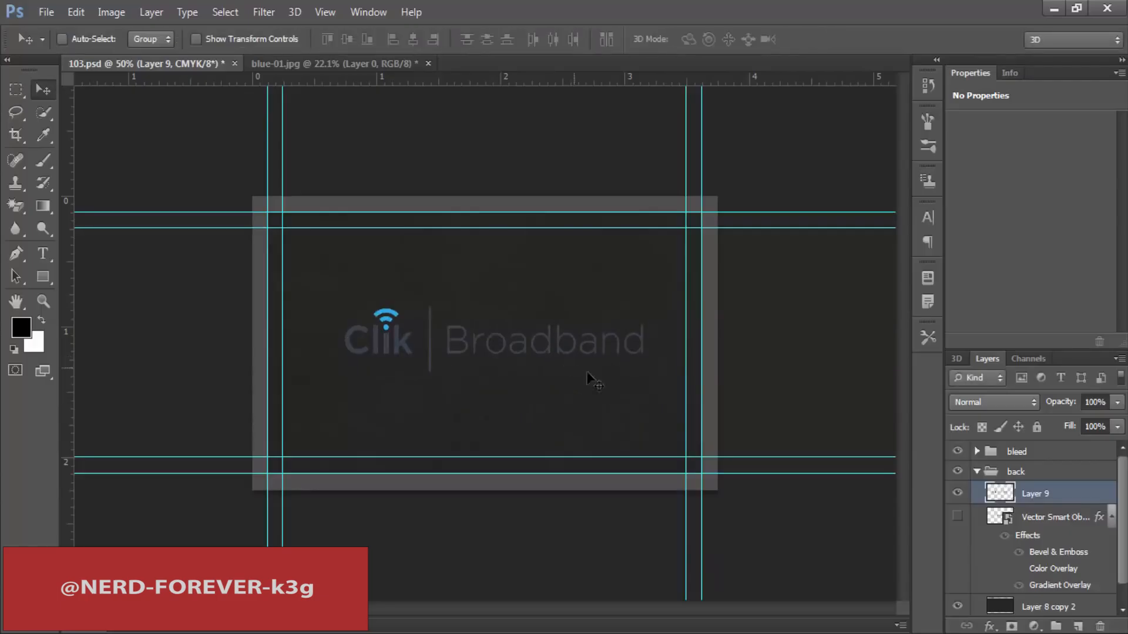
Step: Paste the copied layer style onto the Clik Broadband logo layer
right_click(1052, 497)
click(758, 359)
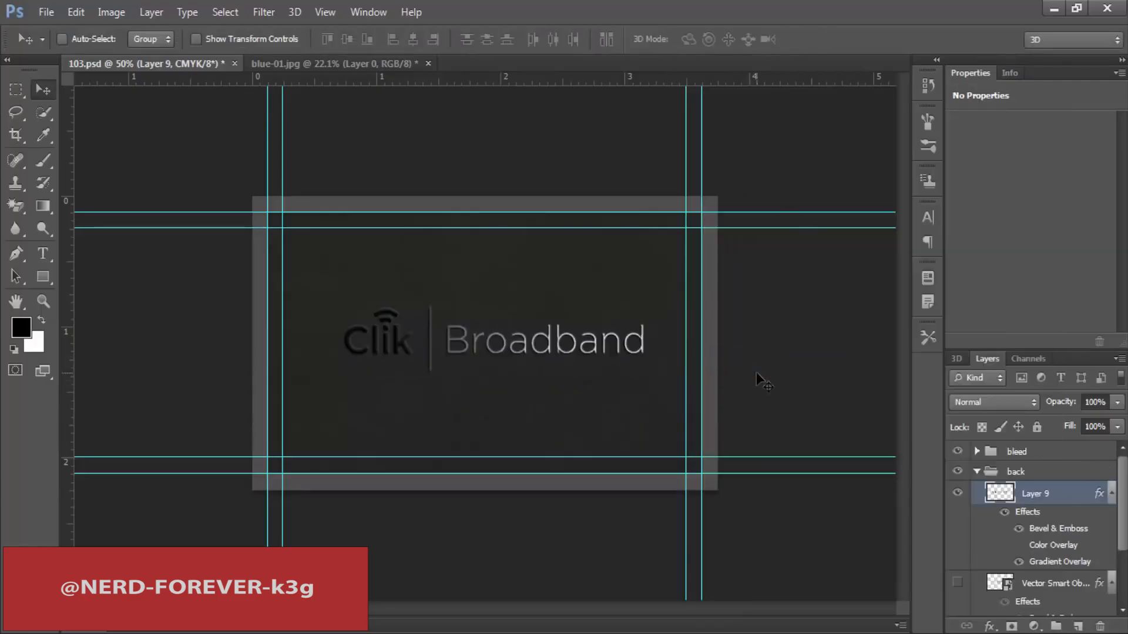
Step: Shrink the Clik Broadband logo slightly and shift it a little lower on the card
key(ctrl+t)
drag(649, 301, 626, 311)
key(Return)
drag(522, 347, 519, 364)
key(ctrl+t)
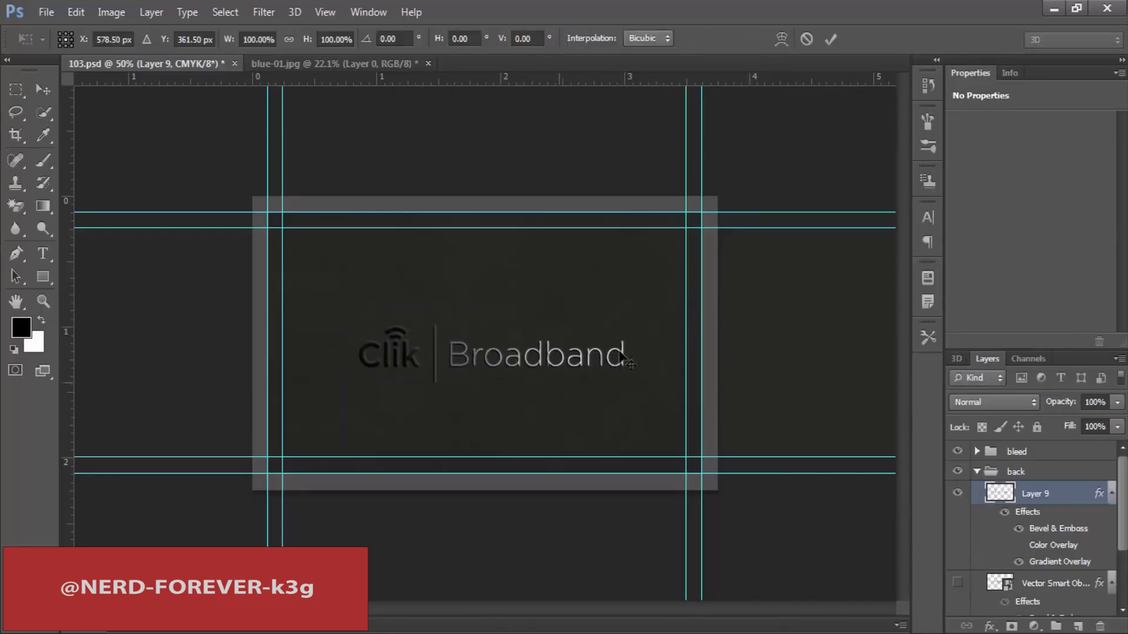
drag(623, 311, 623, 318)
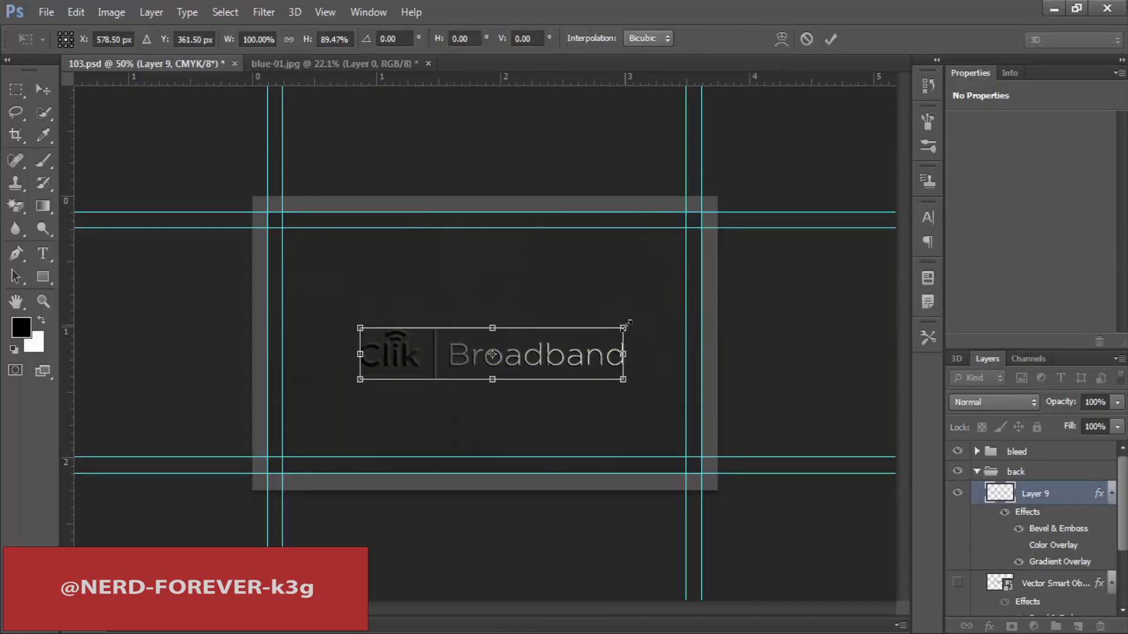
key(Escape)
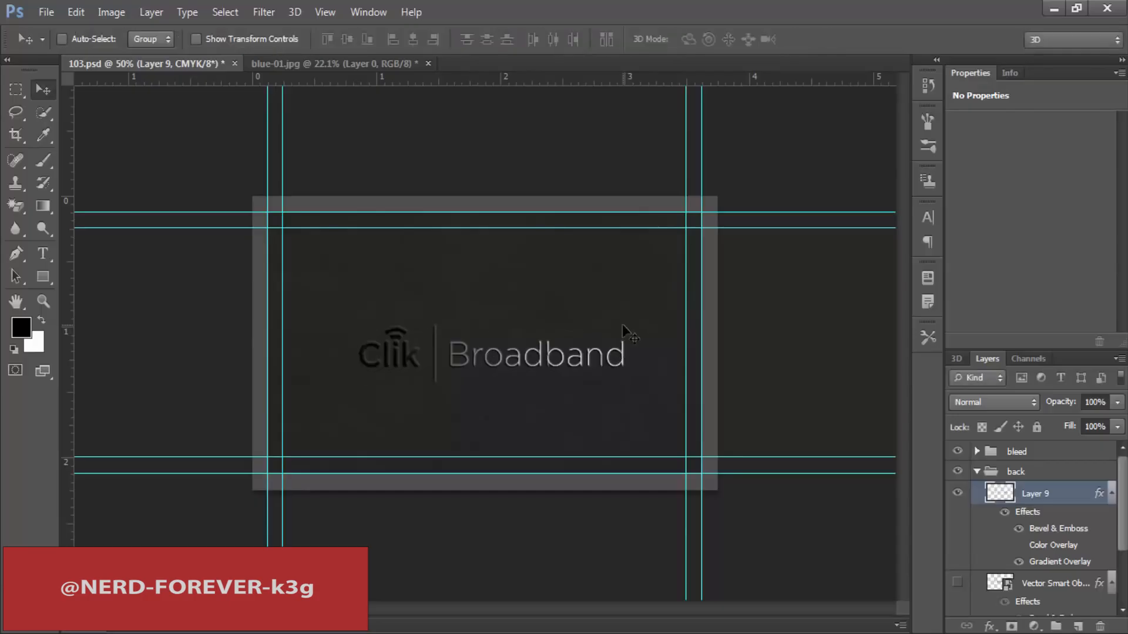
Step: Scale the Clik Broadband logo down proportionally with Free Transform and shift it slightly up towards the card's centre
key(ctrl+t)
drag(623, 325, 594, 333)
key(Return)
key(ctrl+t)
key(Return)
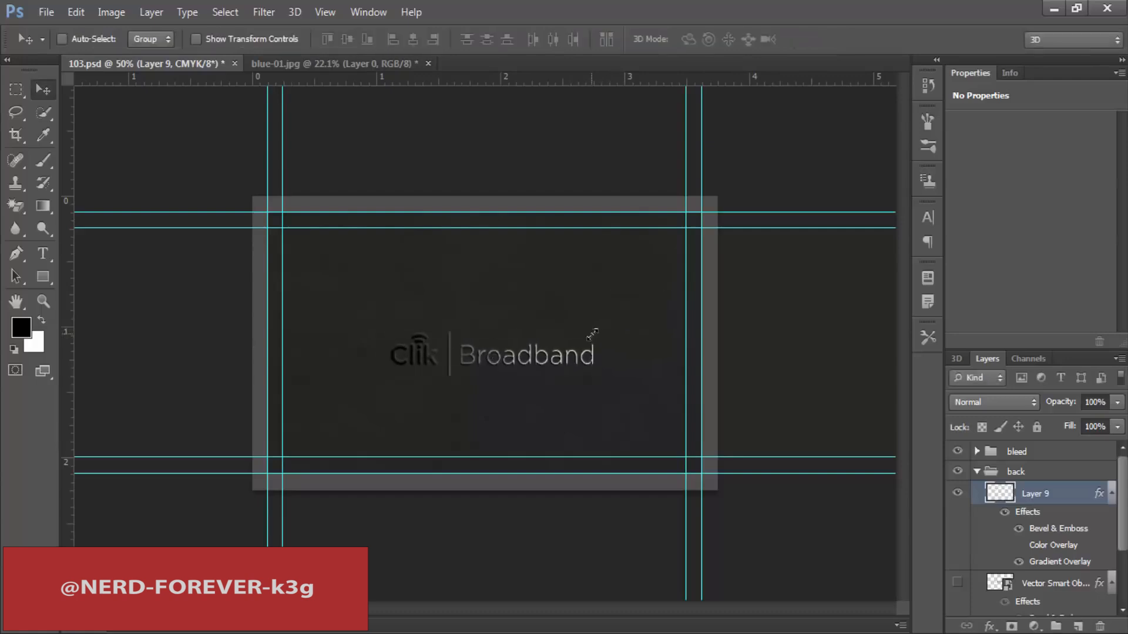
mouse_move(543, 371)
mouse_down()
mouse_move(529, 385)
mouse_move(527, 370)
mouse_up()
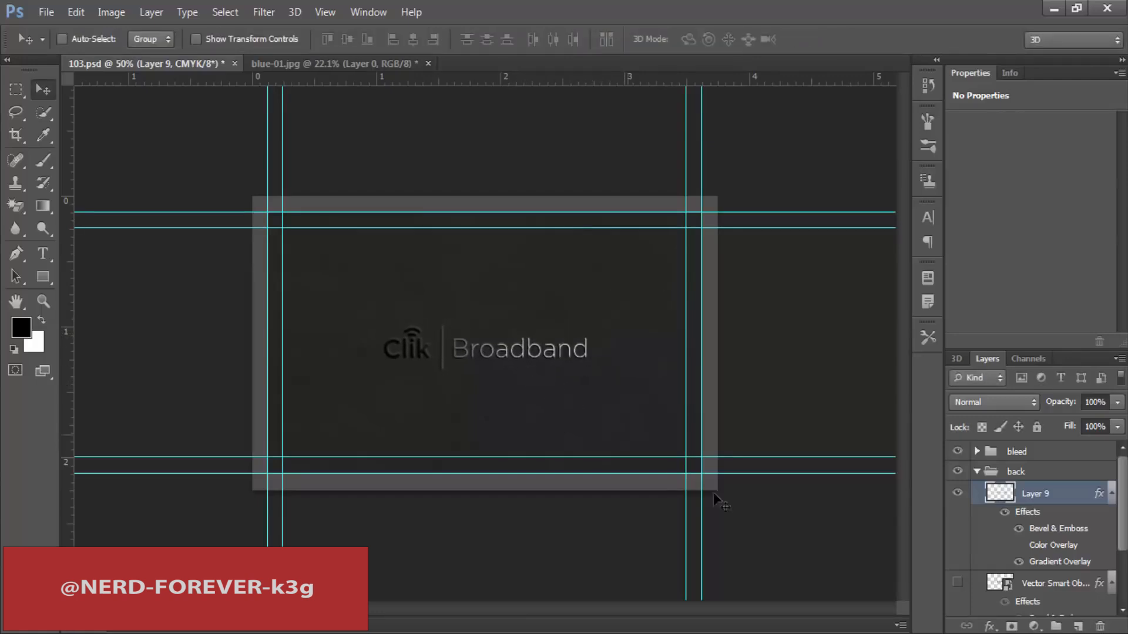
Step: Enlarge the Clik Broadband logo slightly about its centre with Free Transform
scroll(685, 410, up, 2)
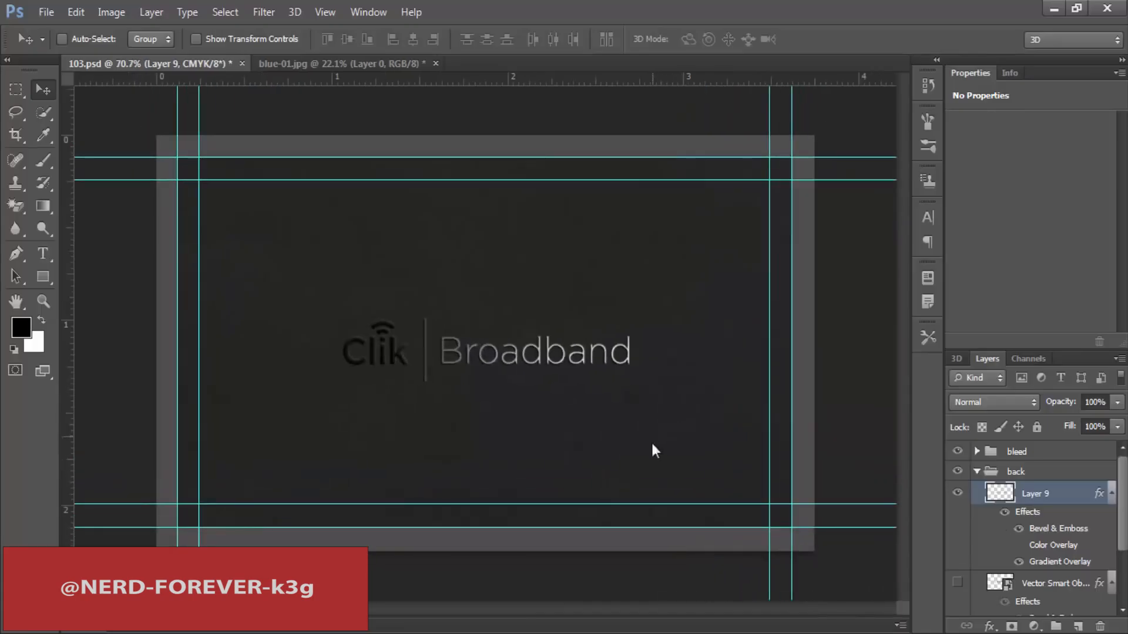
key(ctrl+t)
mouse_move(643, 315)
mouse_down()
mouse_move(653, 311)
mouse_move(640, 318)
mouse_up()
key(Return)
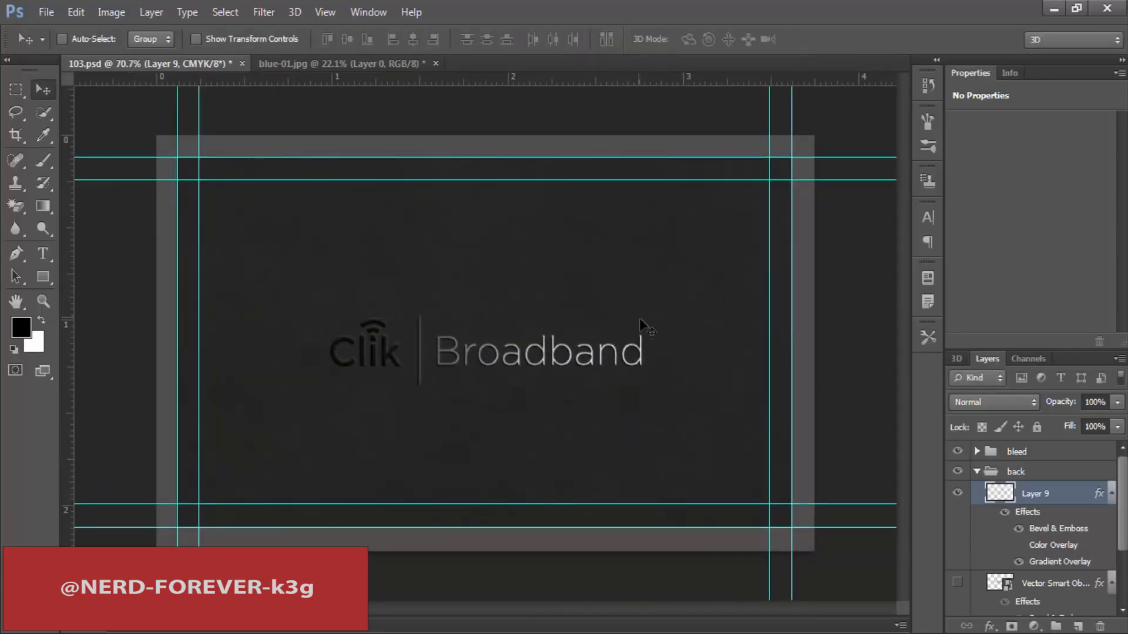
Step: Collapse and hide the back group, and show and expand the front group
click(978, 472)
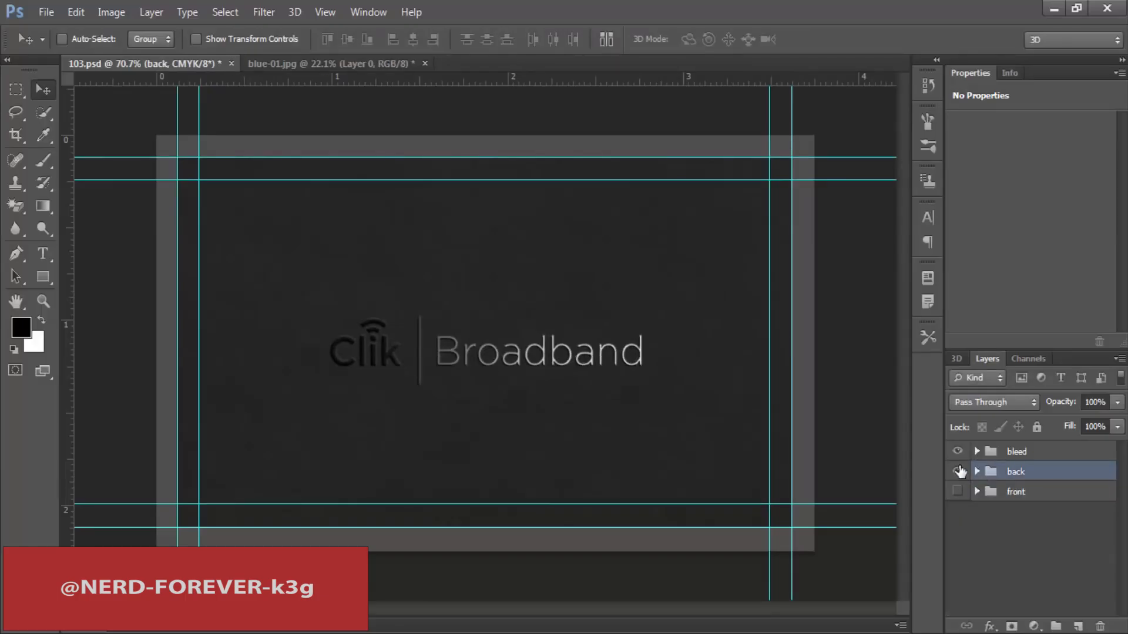
click(958, 472)
click(957, 492)
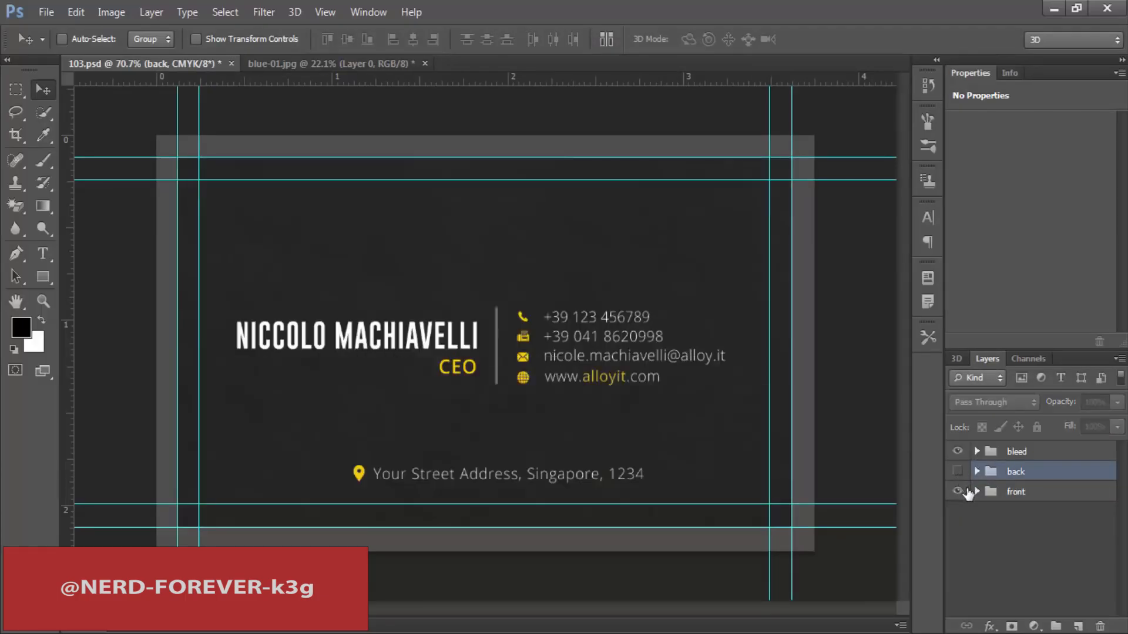
click(977, 492)
Step: Delete the fax icon and the fax number text from the front side's contact details
key(t)
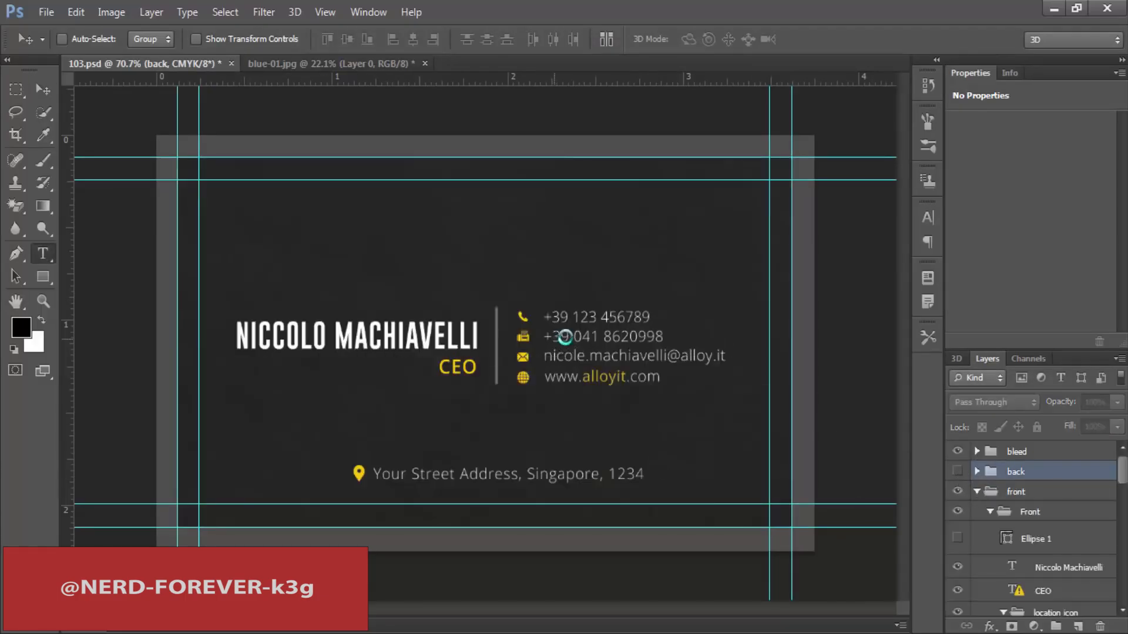
click(569, 338)
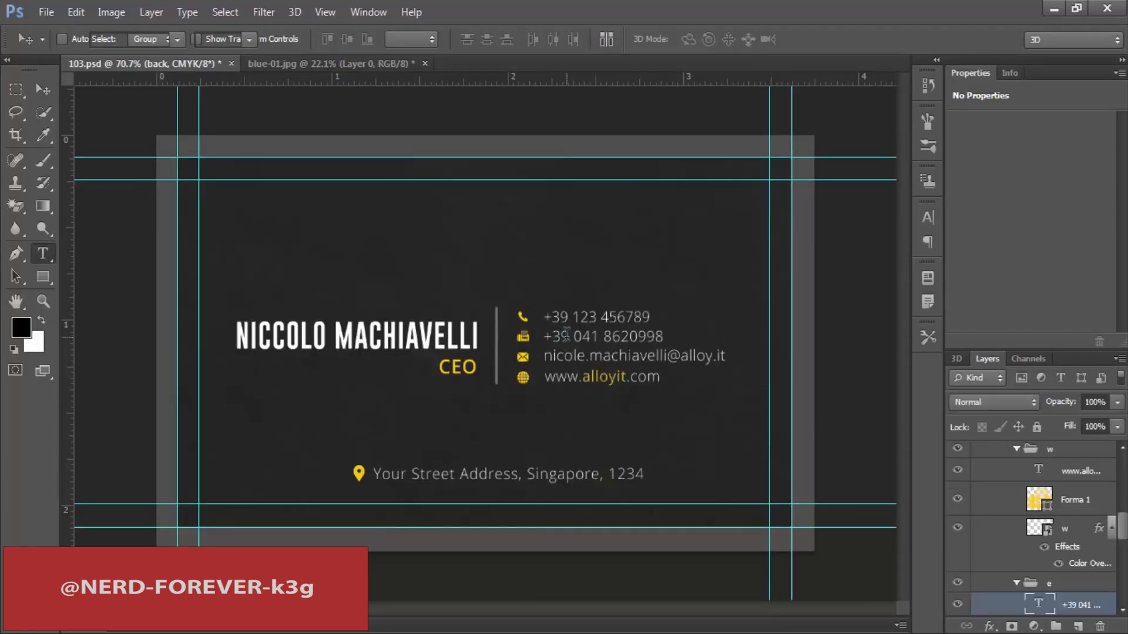
click(1069, 585)
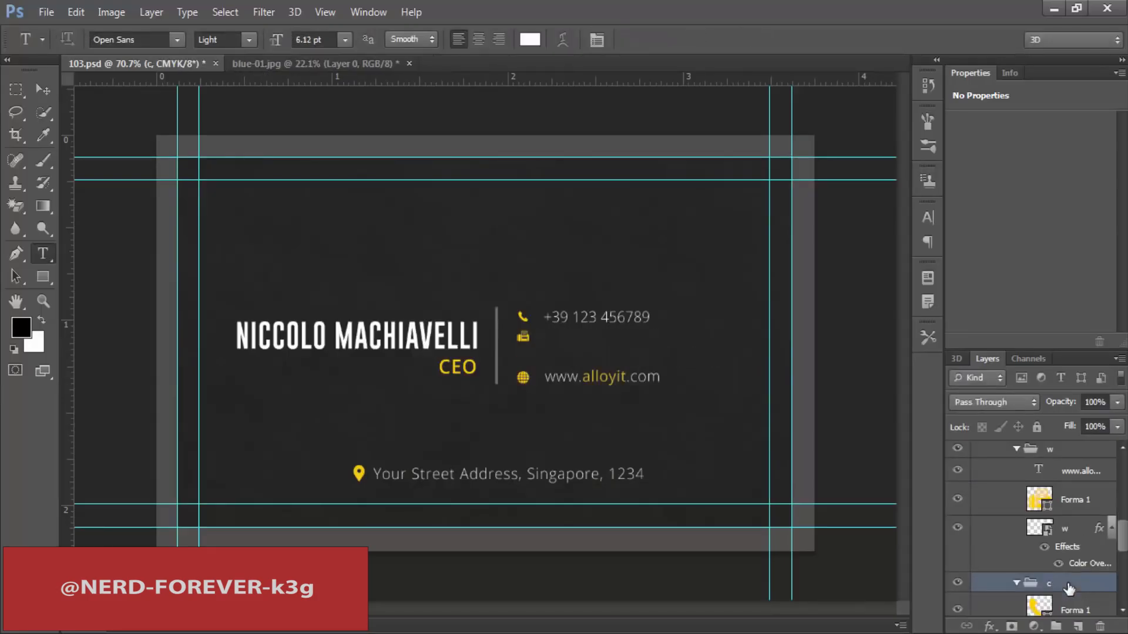
key(ctrl+z)
click(1080, 507)
key(Delete)
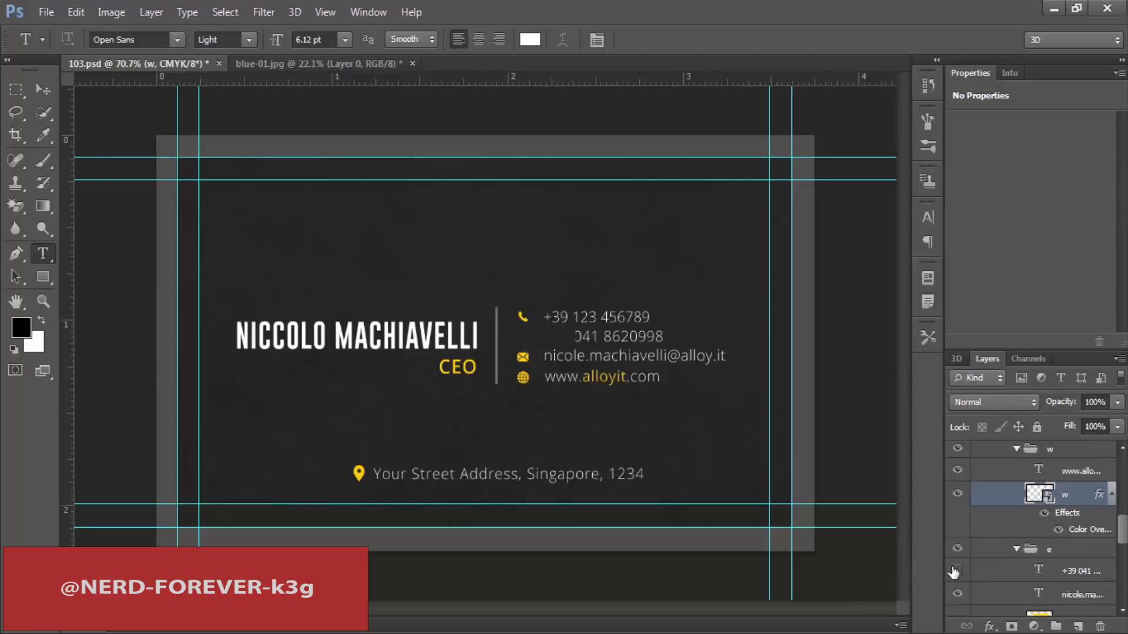
click(1057, 571)
key(Delete)
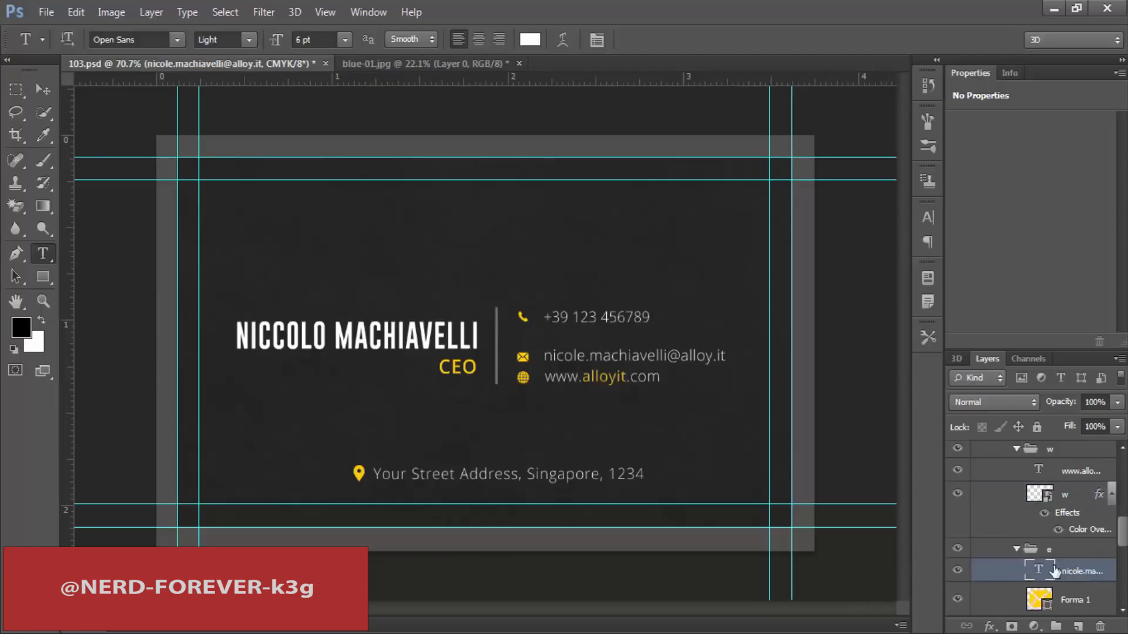
Step: Move the e group with the e-mail line up into the empty row below the phone number
click(1069, 553)
click(44, 89)
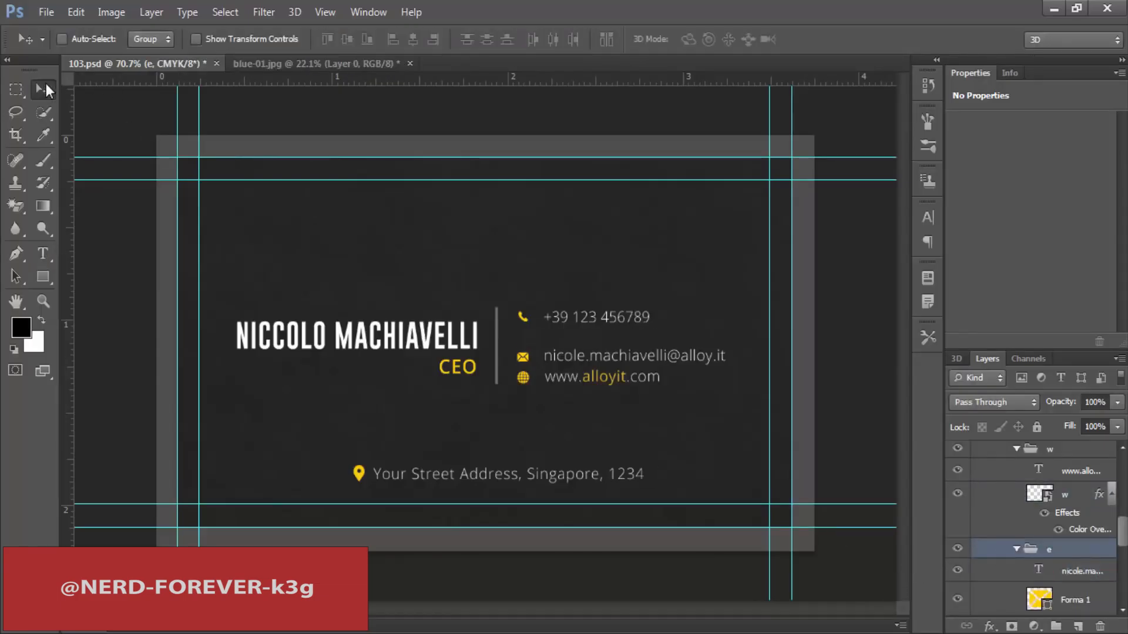
key(shift+Up)
key(shift+Up)
key(shift+Up)
key(shift+Up)
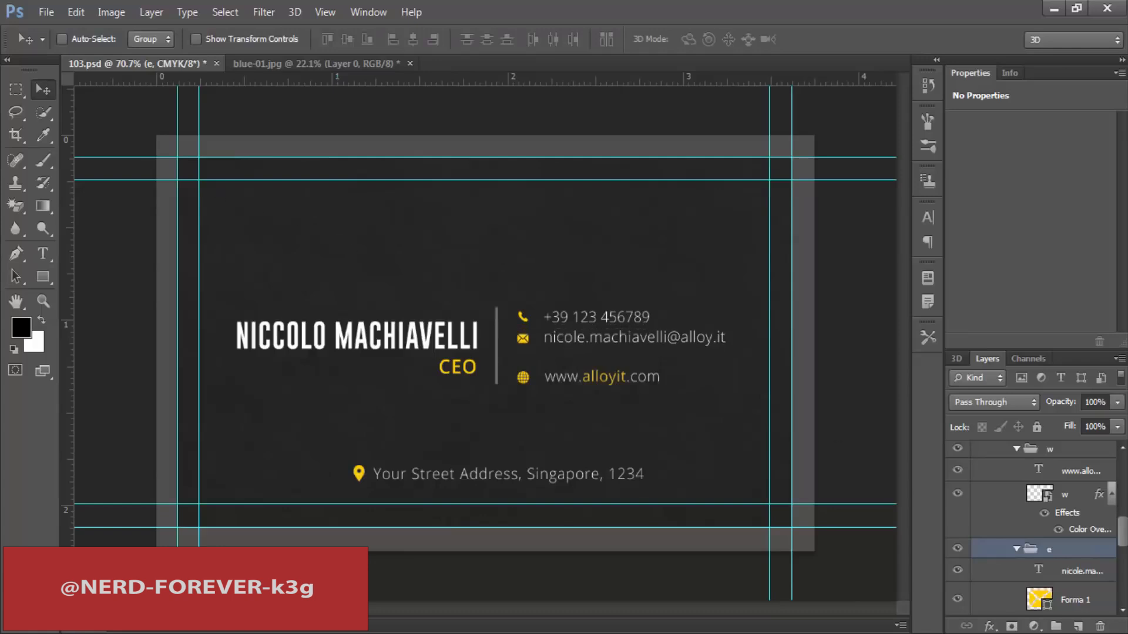
Step: Collapse the e and w groups and move the w group with the website line up to just below the e-mail line
click(1016, 549)
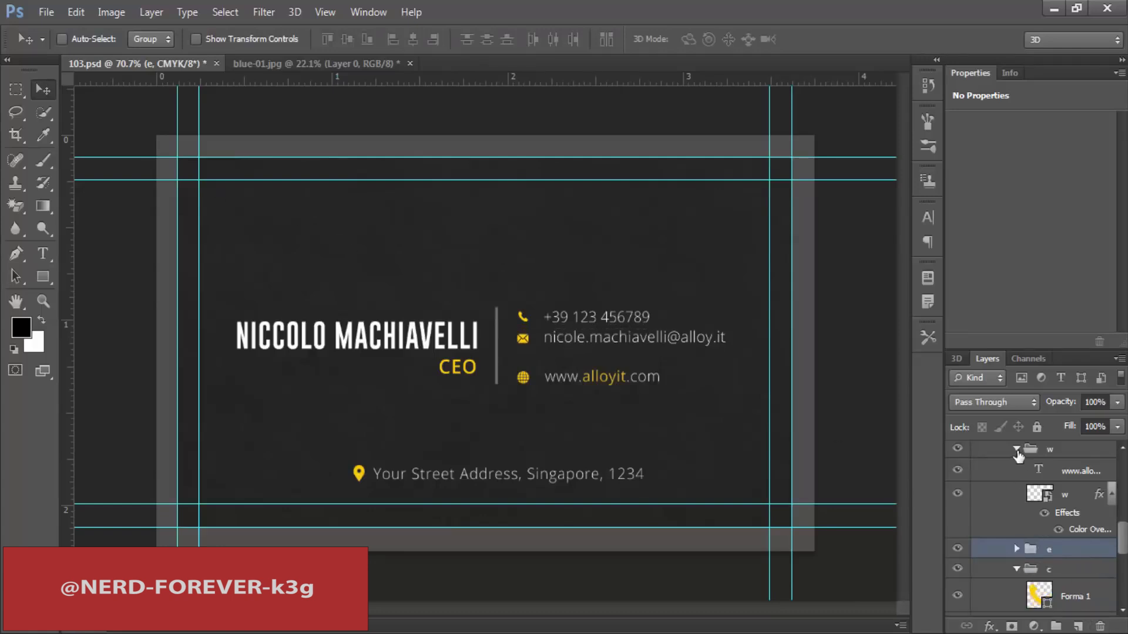
click(1016, 449)
click(1049, 490)
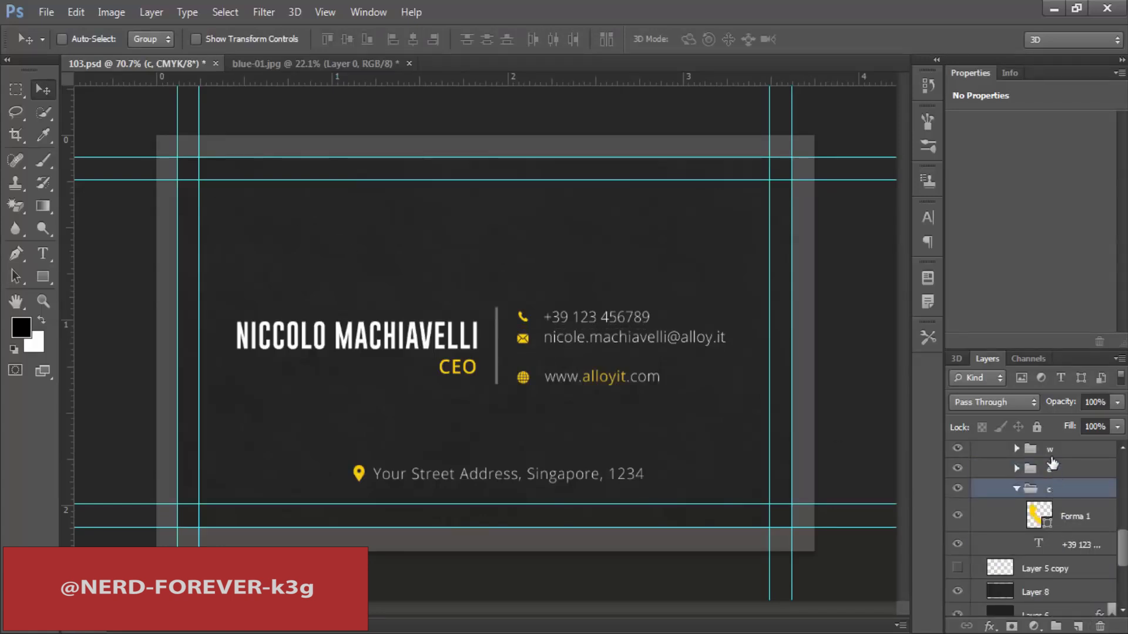
click(1050, 450)
key(shift+Up)
key(shift+Up)
key(shift+Up)
key(shift+Up)
key(shift+Up)
key(shift+Down)
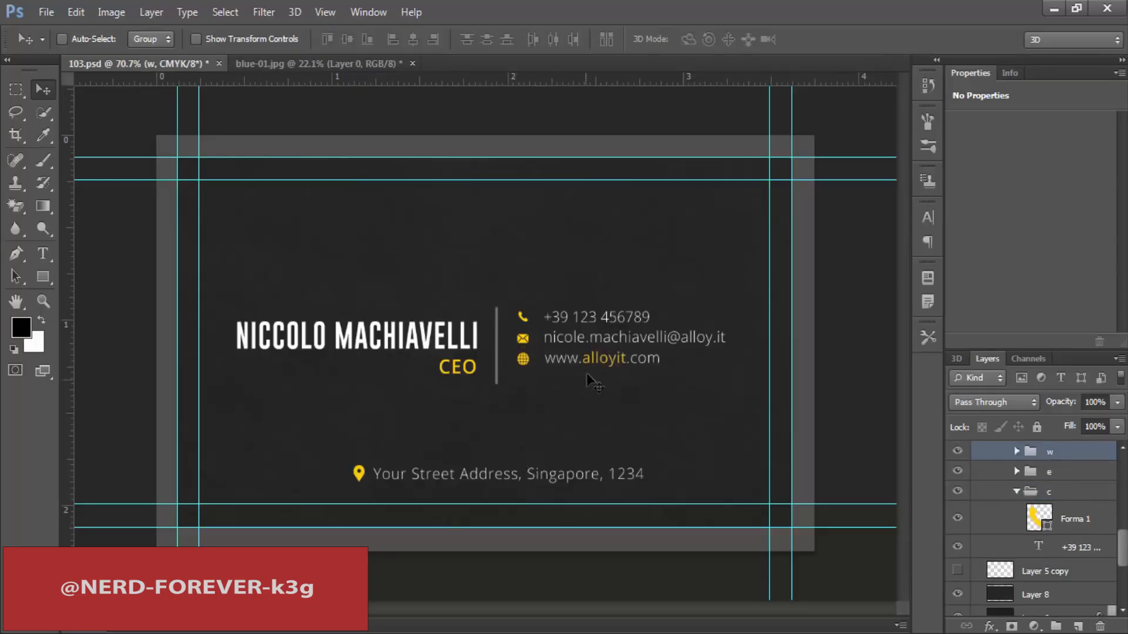
Step: Replace the highlighted domain name in the website line with "ursitename"
scroll(614, 338, up, 2)
key(t)
double_click(611, 368)
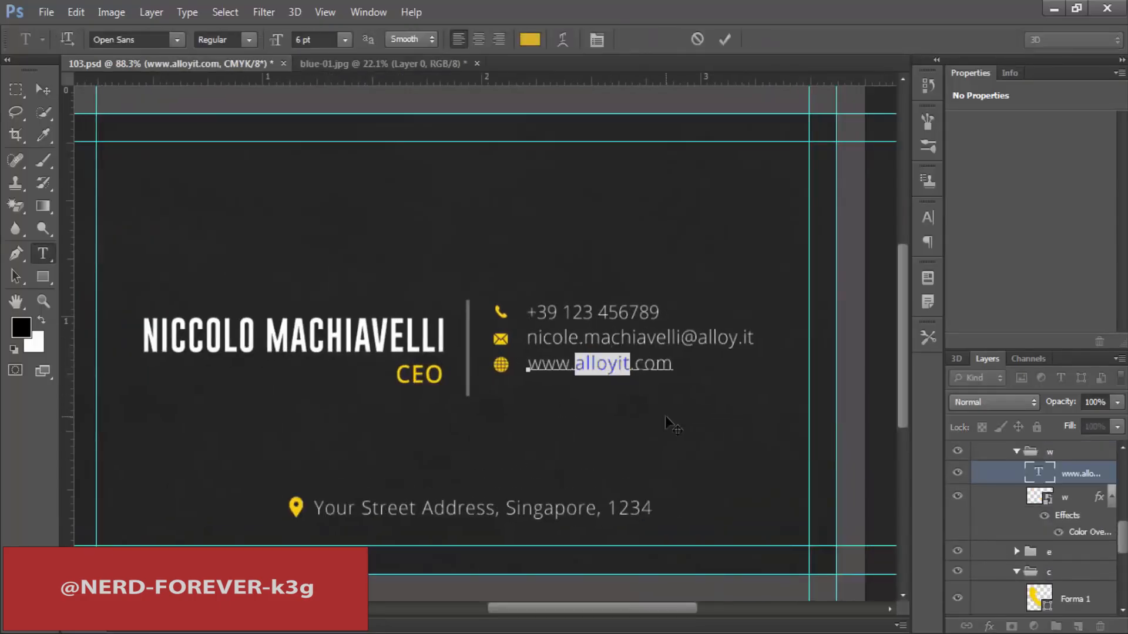
text(urs)
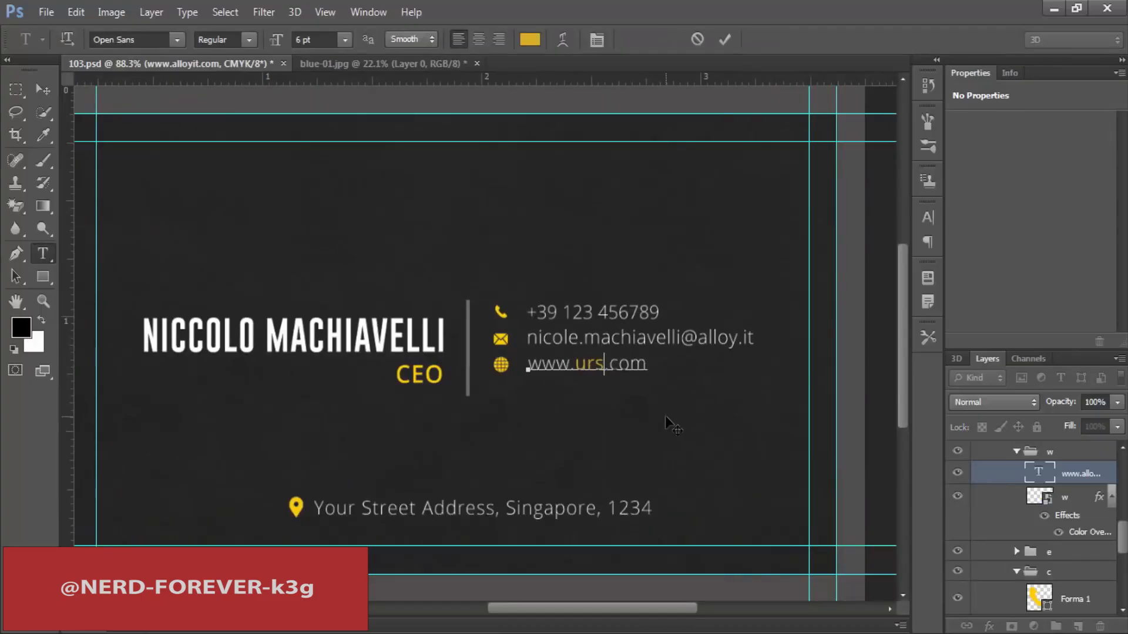
text(itename)
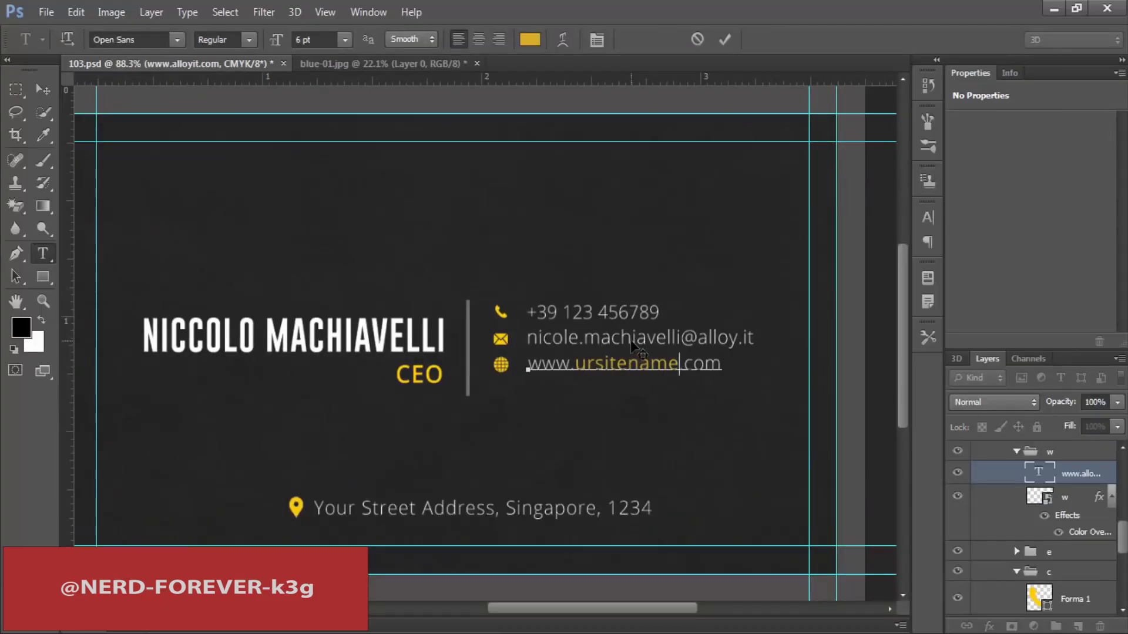
click(725, 38)
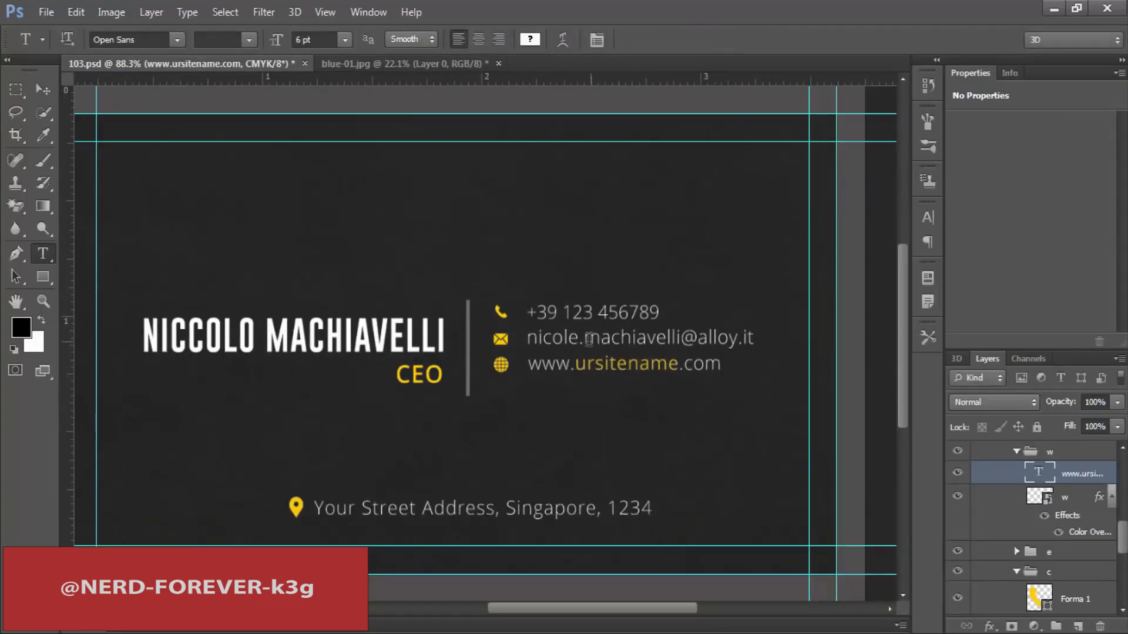
Step: Replace both the name and the domain of the e-mail line with a generic placeholder address
drag(683, 339, 374, 367)
text(ur)
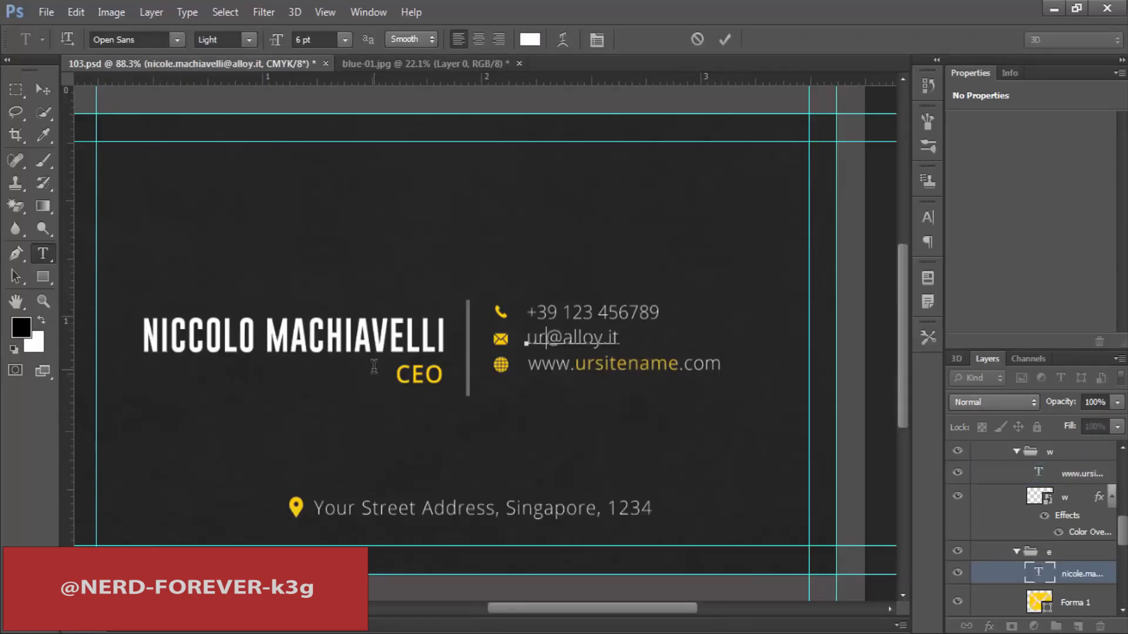
text(name)
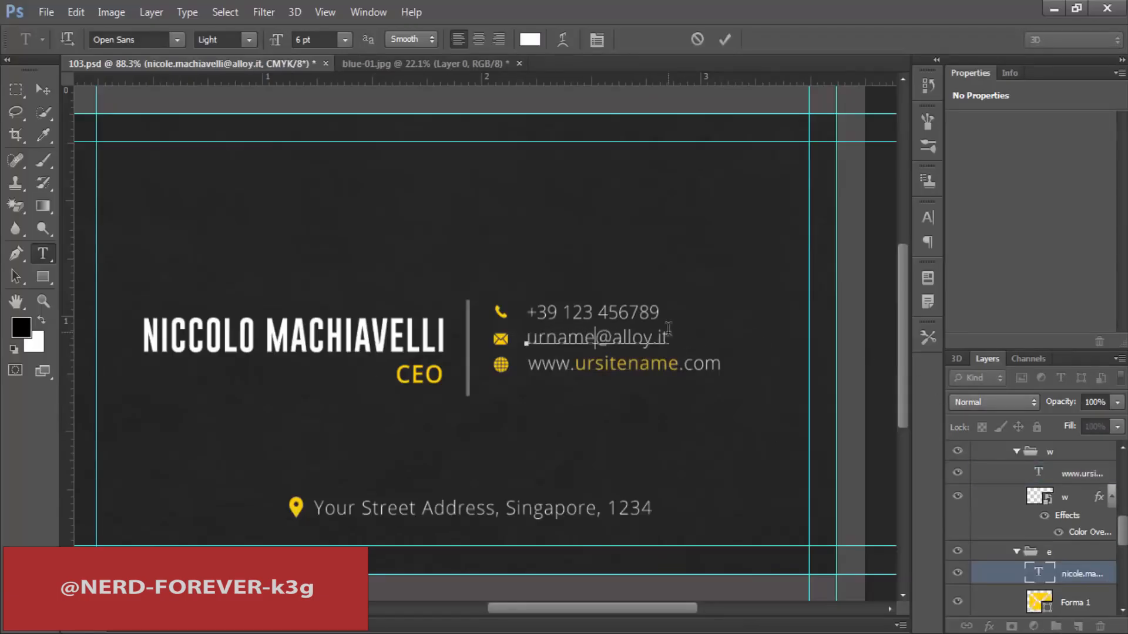
drag(618, 339, 759, 333)
key(BackSpace)
key(BackSpace)
text(email.com)
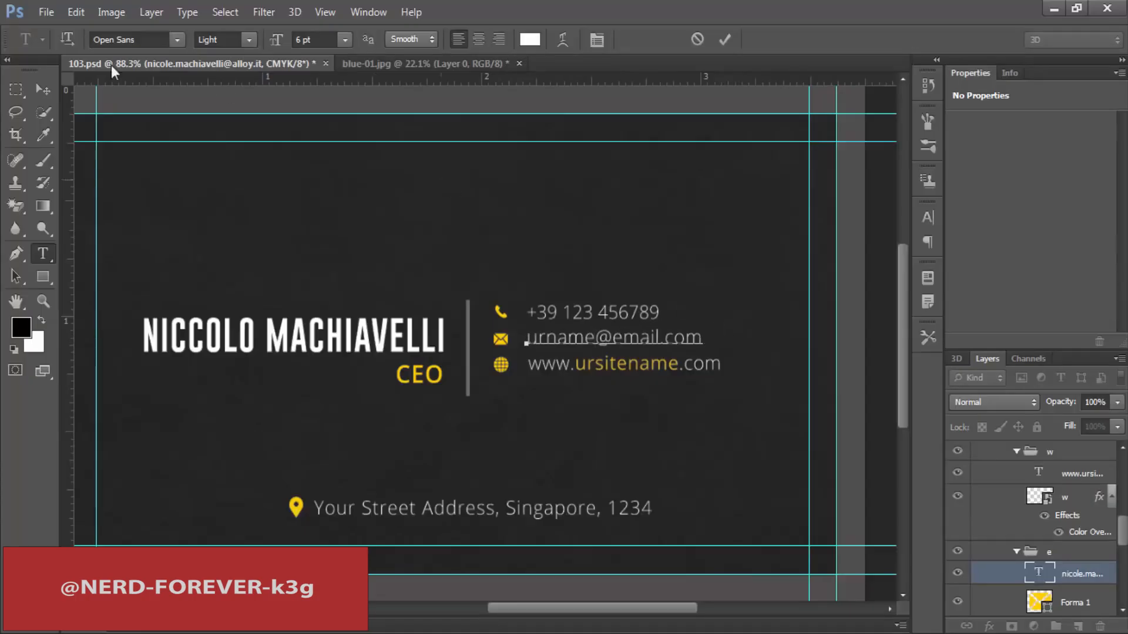
click(43, 89)
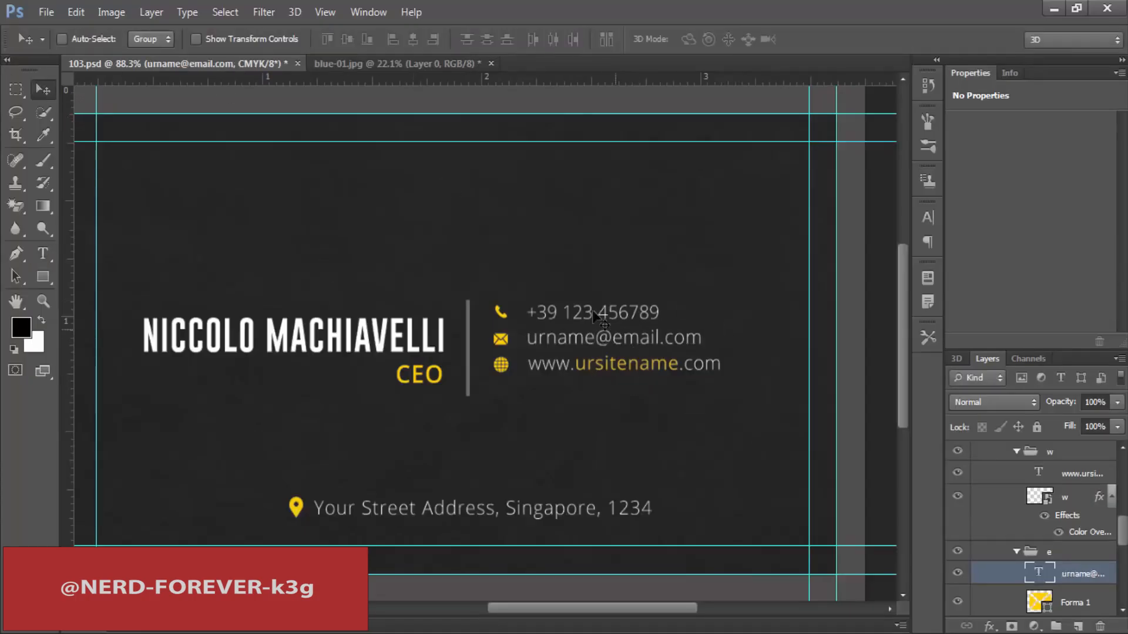
Step: Replace the phone number on the card with a placeholder number, keeping the leading plus sign
key(t)
drag(536, 311, 1020, 337)
text(000 111 222)
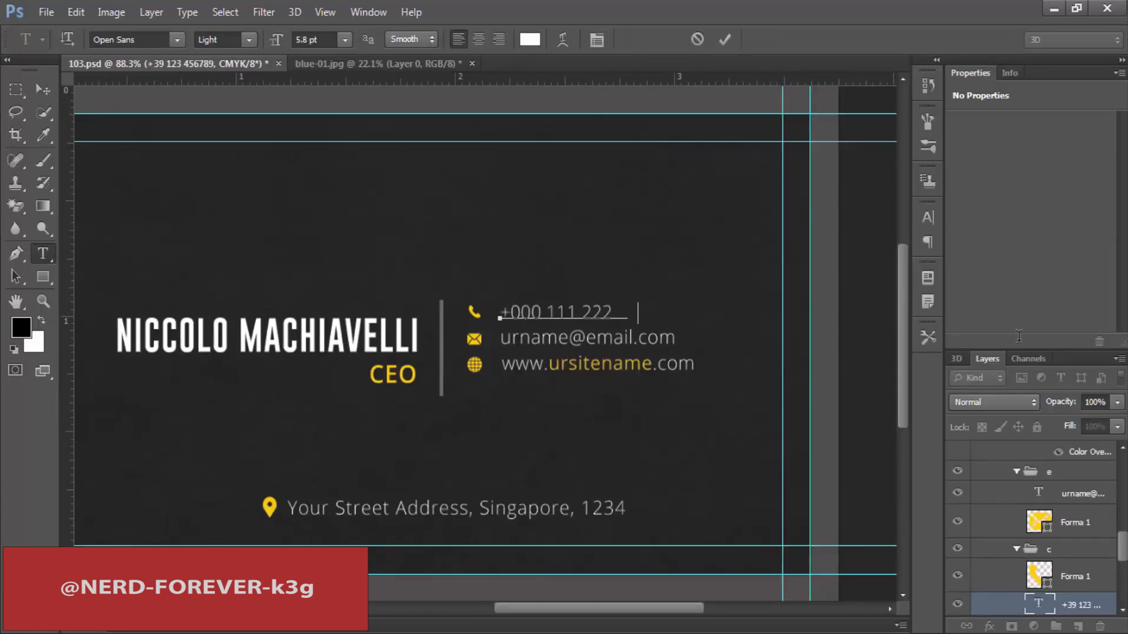
click(47, 91)
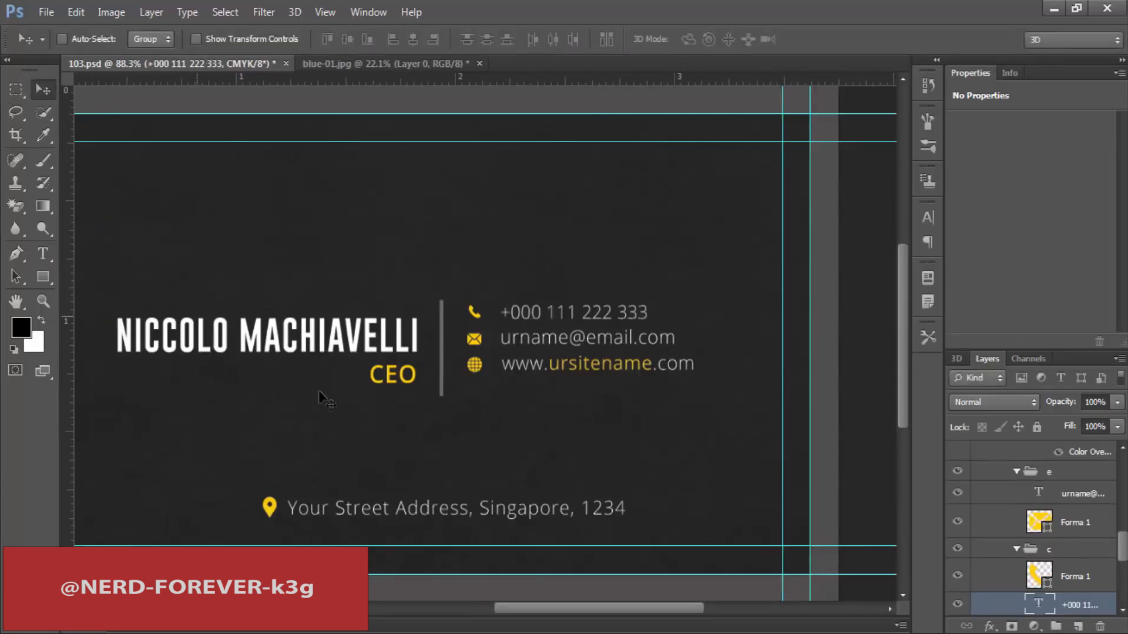
Step: Replace the cardholder's name with the new full name and align its right end with the CEO line beside the divider
key(t)
triple_click(309, 322)
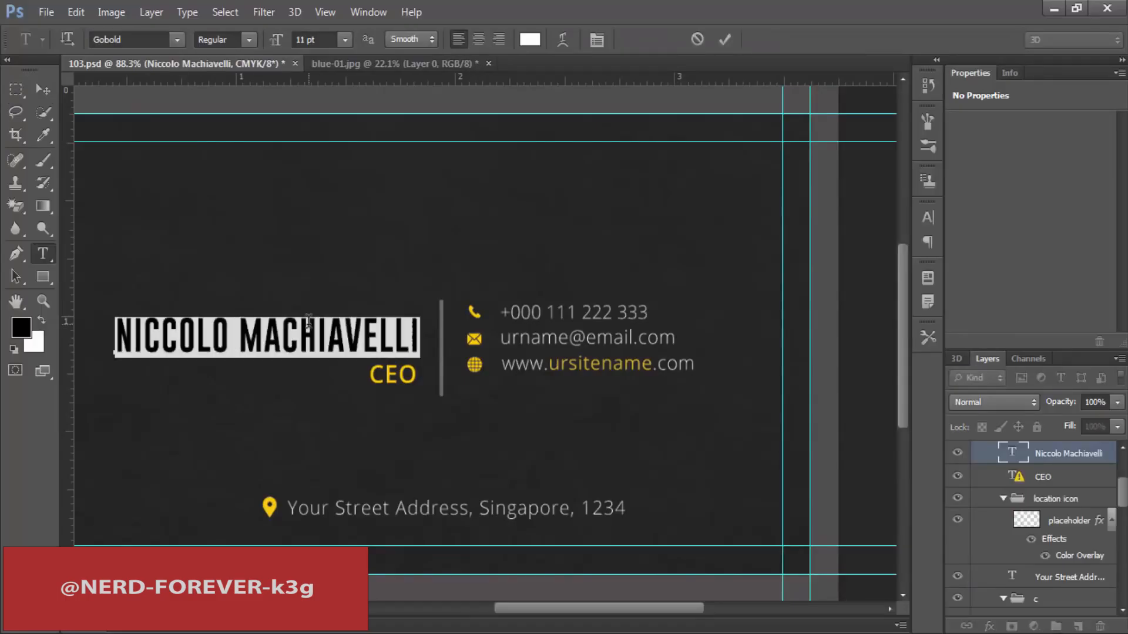
text(MICHEL)
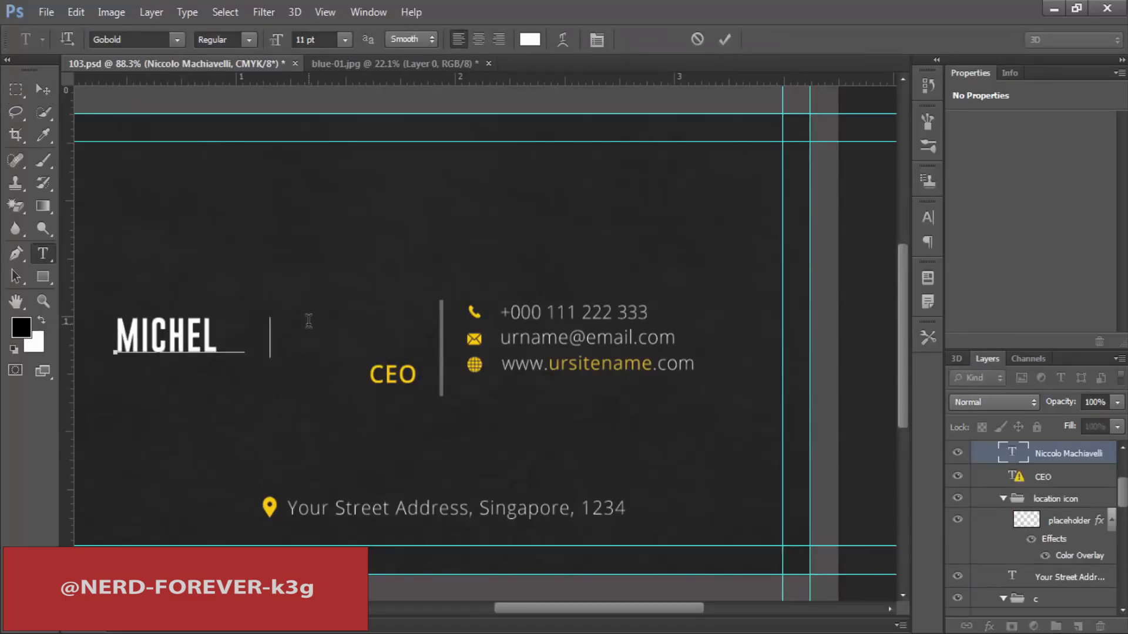
text( smith)
click(43, 89)
drag(269, 359, 343, 347)
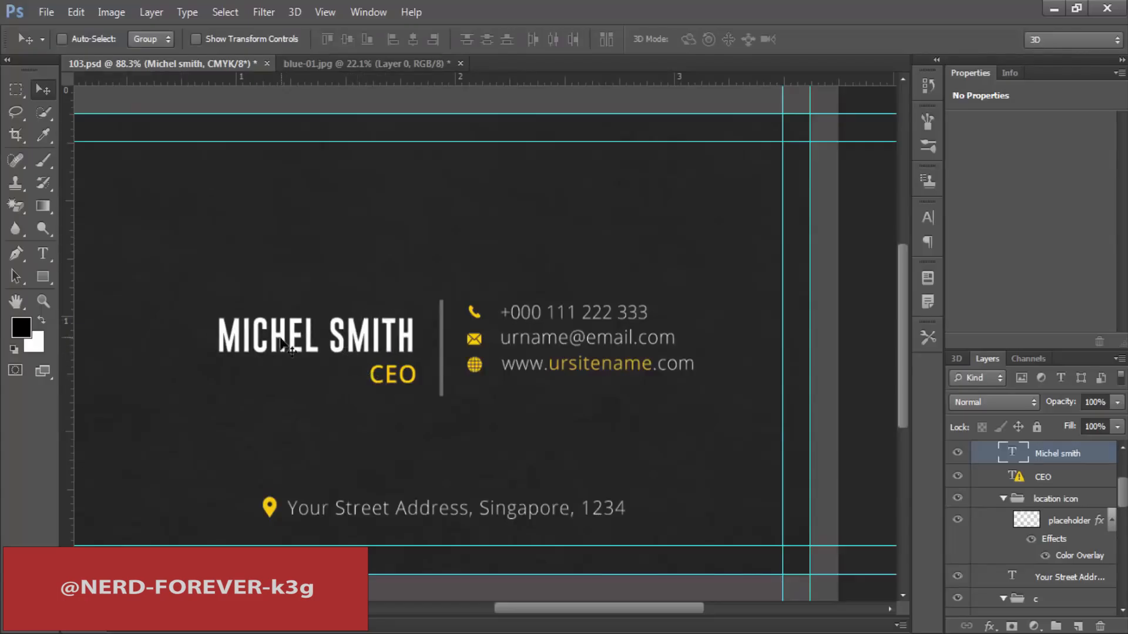
drag(289, 342, 292, 343)
Step: Extend the yellow job title under the cardholder's name to read "CEO & Founder"
key(t)
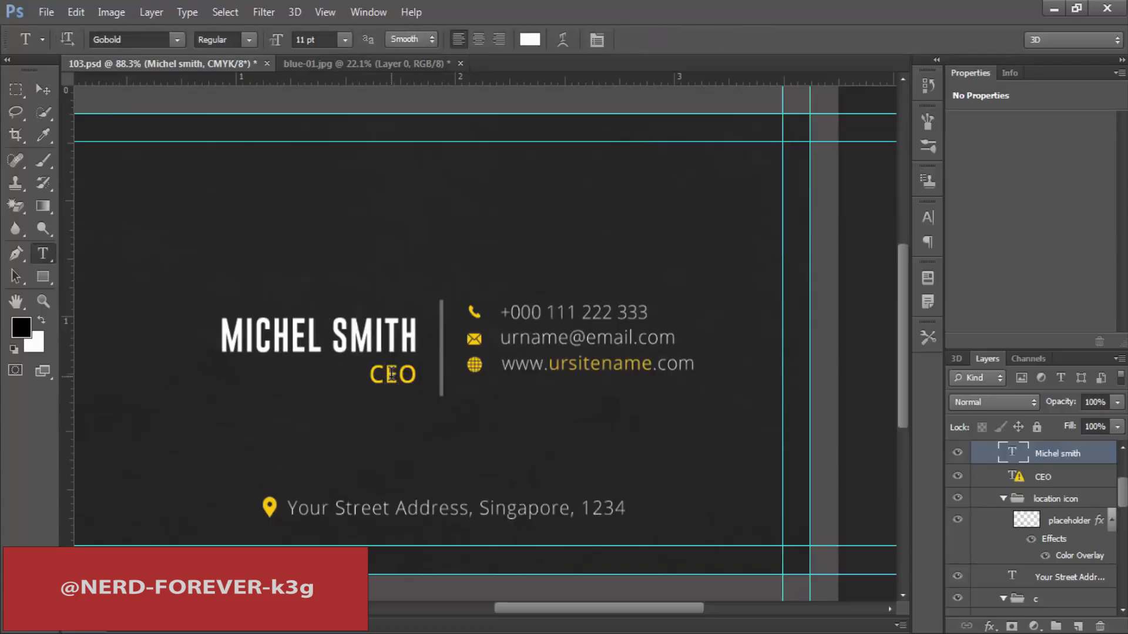
click(397, 375)
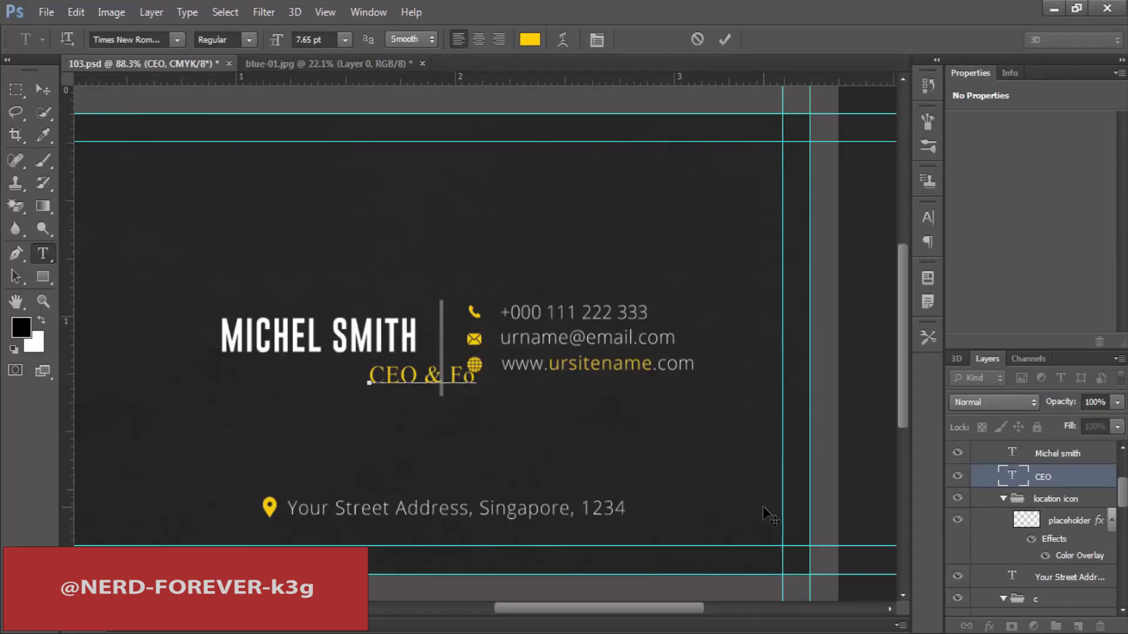
text(under)
Step: Set the whole job title text to the Open Sans font in SemiBold style
key(ctrl+a)
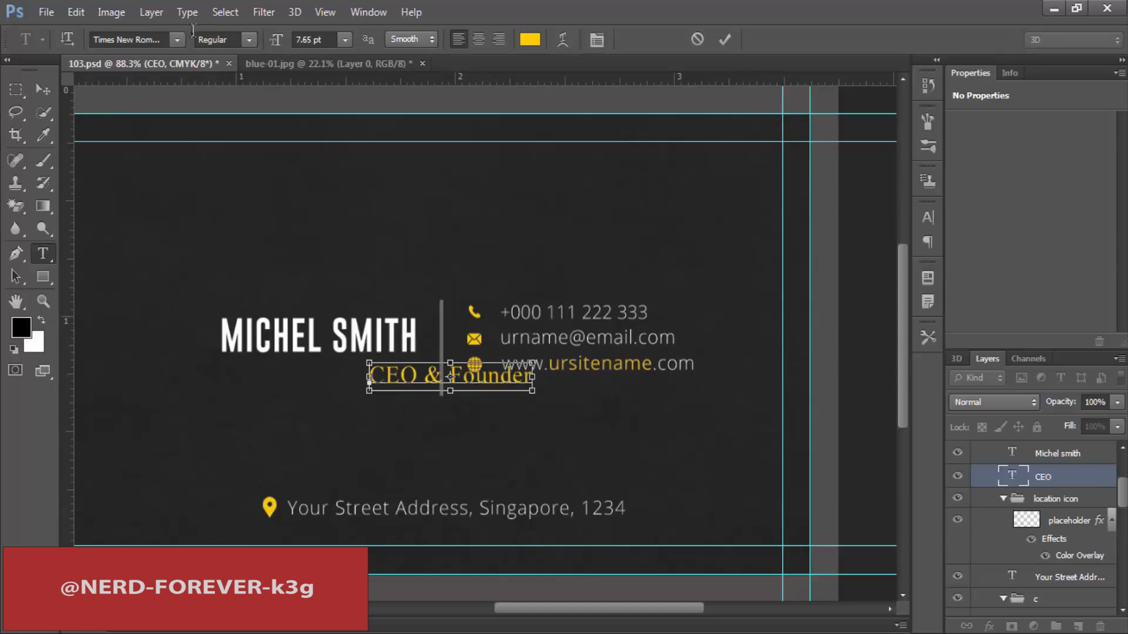
click(142, 38)
text(Open Sans)
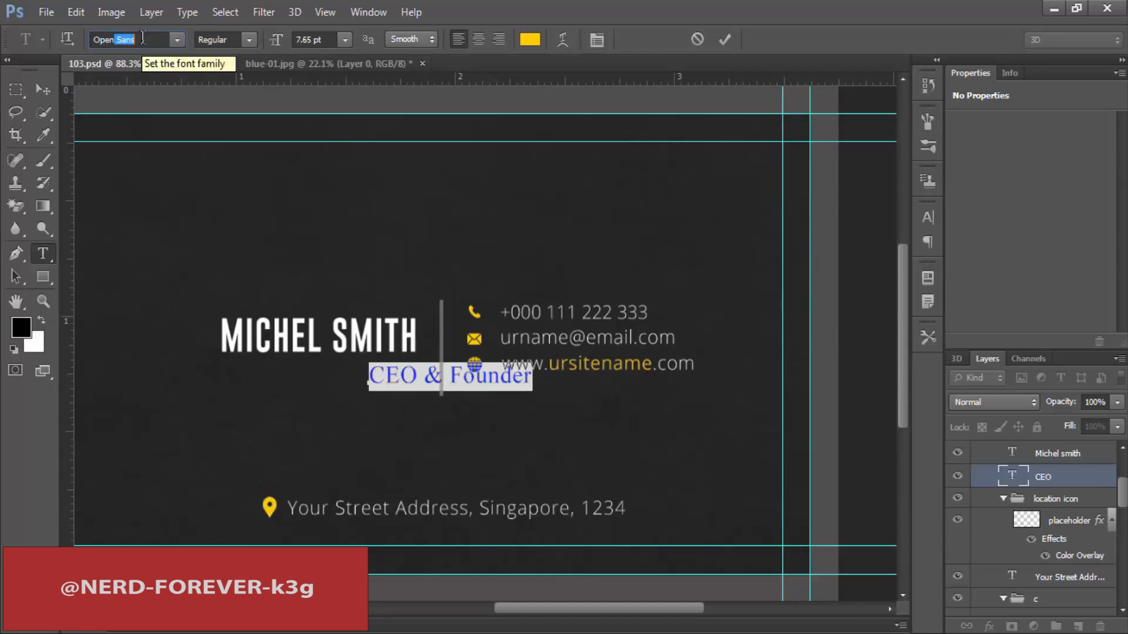
key(Return)
click(225, 12)
click(238, 32)
click(238, 37)
click(249, 39)
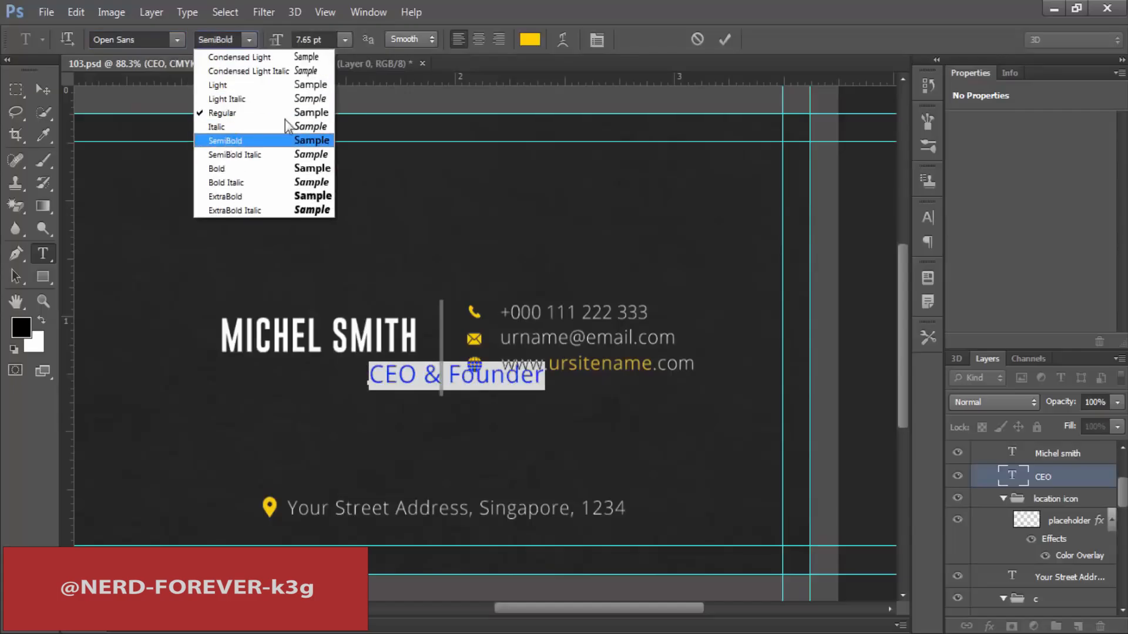
click(229, 145)
Step: Reduce the job title's font size to 6.5 pt and commit the text edit
click(326, 40)
text(7)
key(Return)
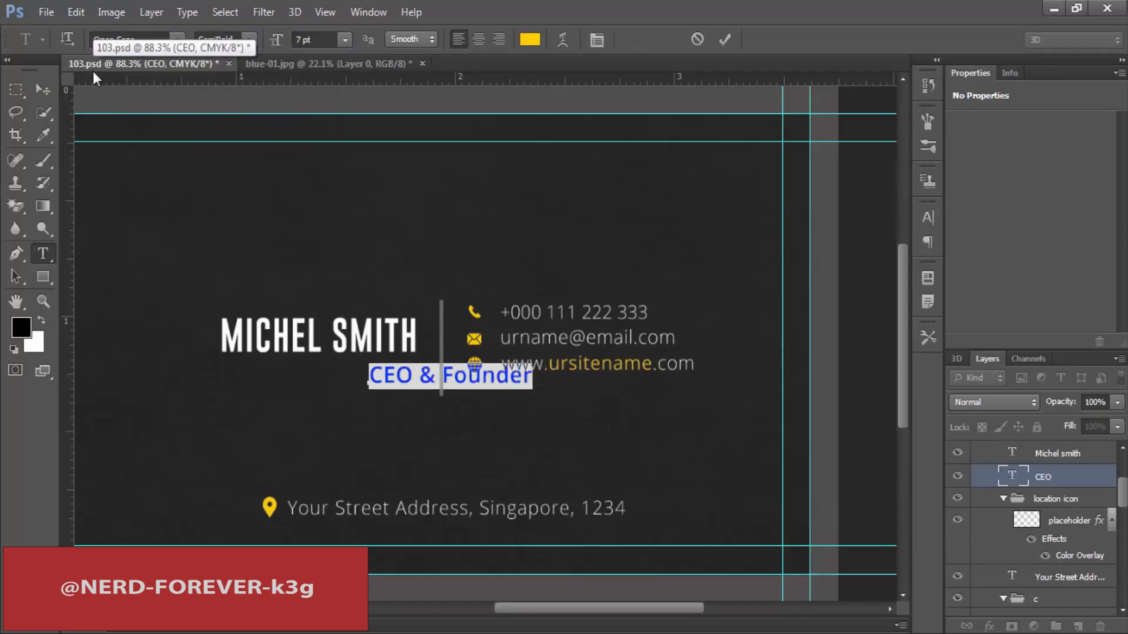
text(6.5)
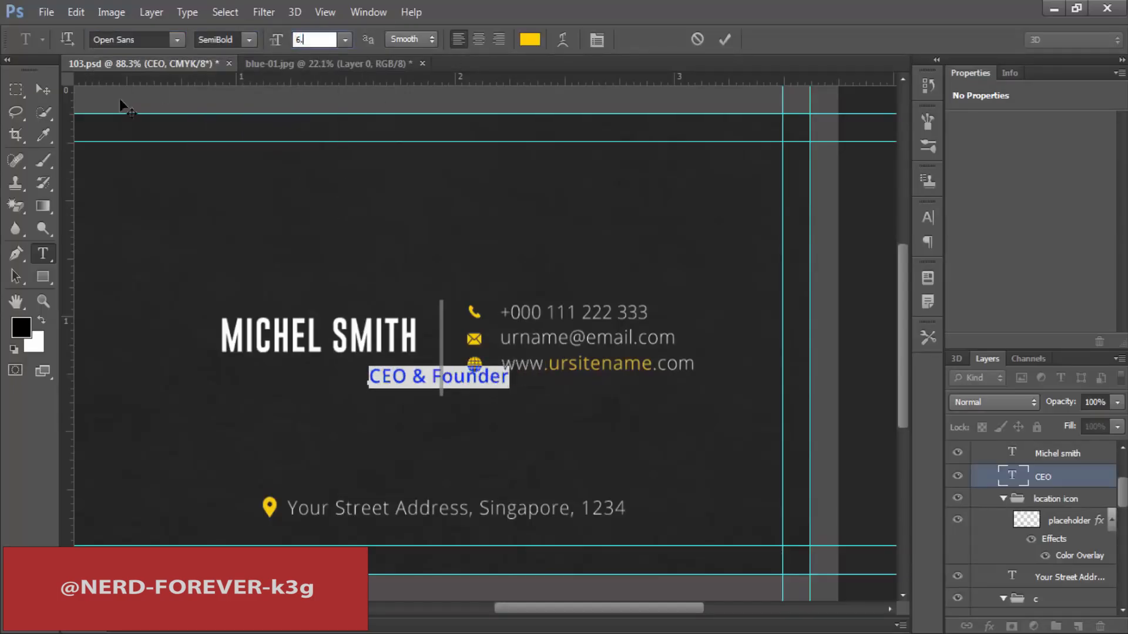
click(39, 88)
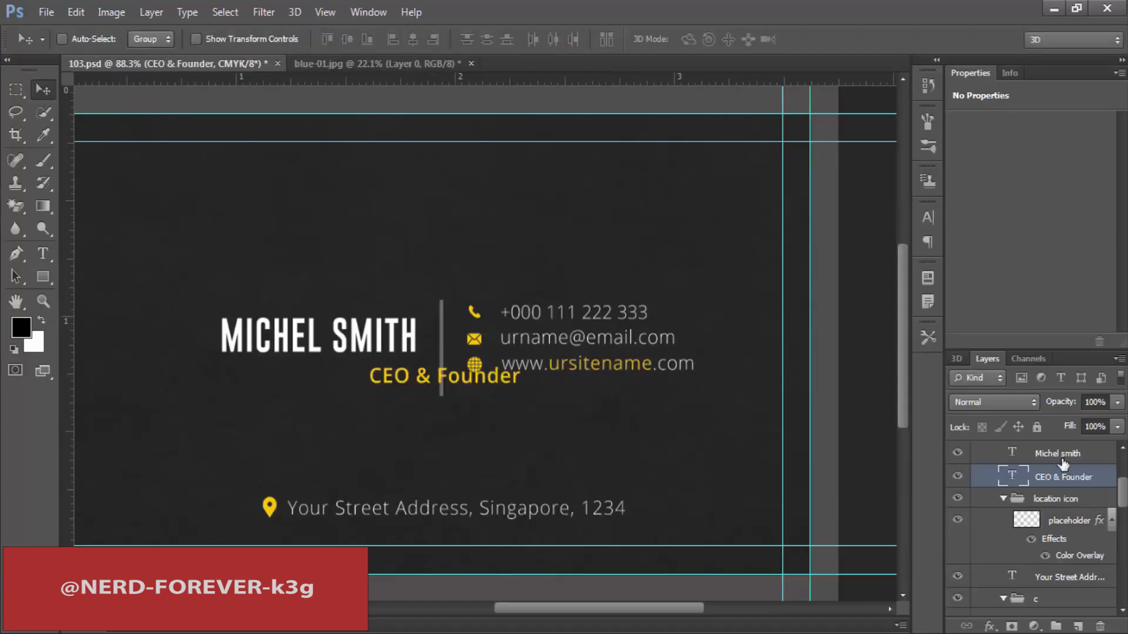
Step: Align the right edges of the name and job title and position the pair just beside the vertical divider, level with the contact details
click(432, 39)
drag(431, 320, 337, 317)
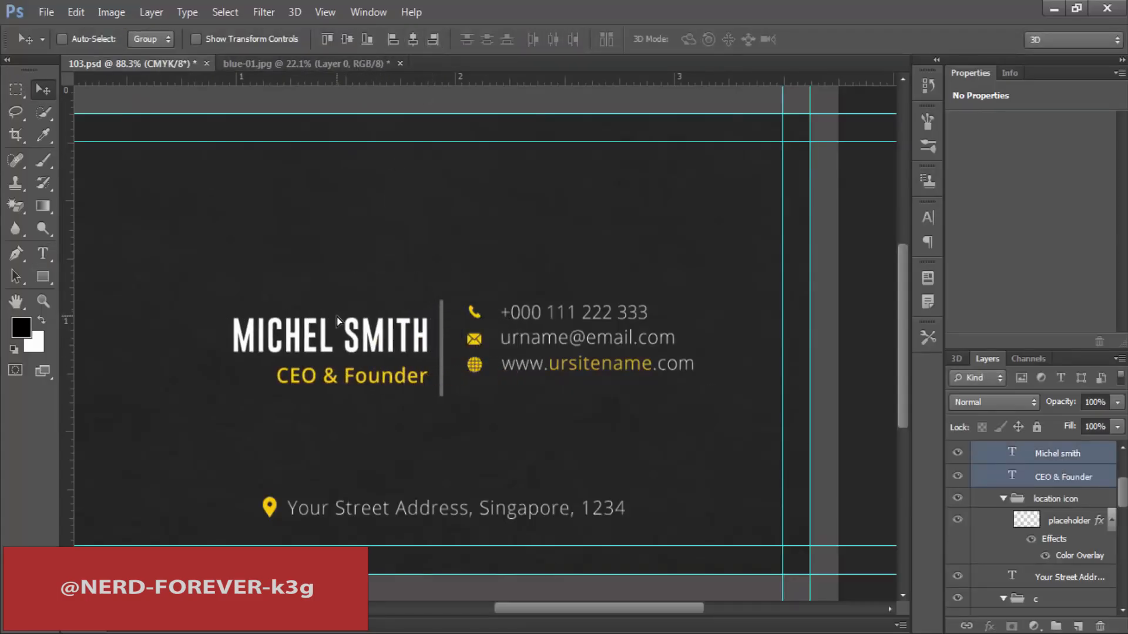
key(shift+Left)
key(Up)
key(Up)
key(Up)
key(Up)
key(Up)
key(Up)
key(Up)
key(Up)
key(Up)
key(Up)
key(Up)
key(Up)
key(Up)
key(Up)
key(Up)
key(Up)
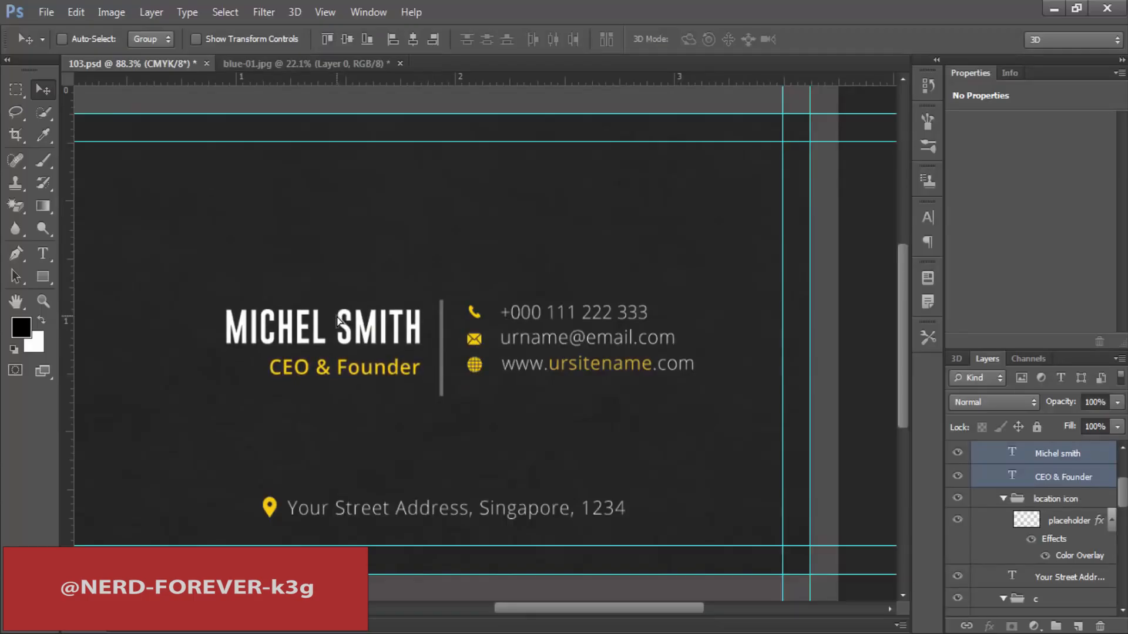
key(Down)
key(Down)
key(Left)
key(Left)
key(Left)
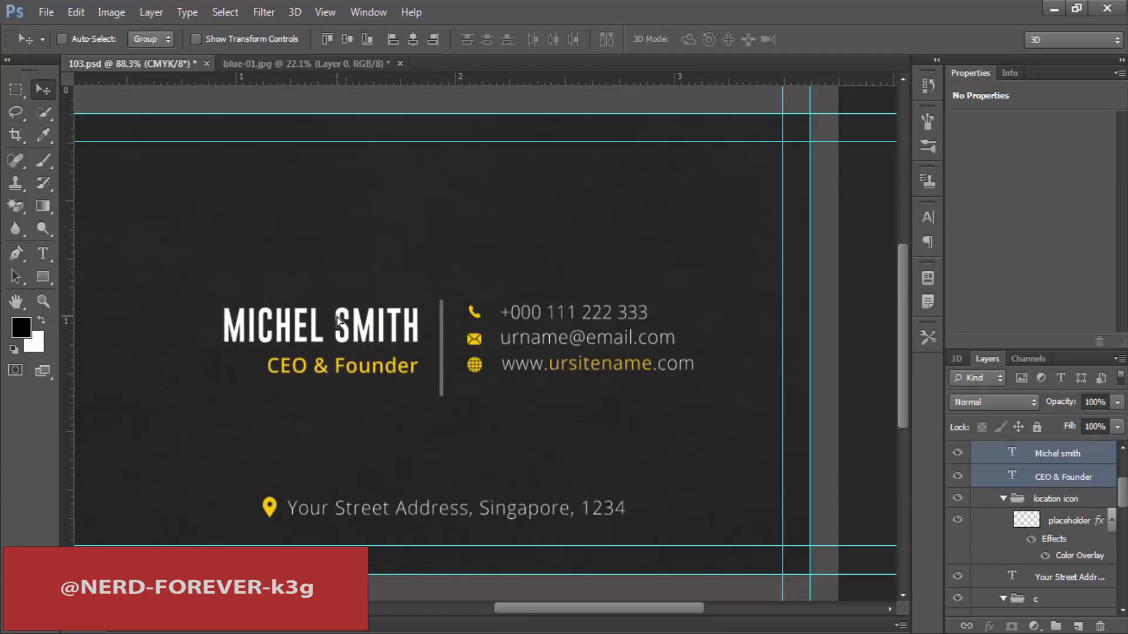
Step: Delete the hidden Ellipse 1 shape layer from the Front group
scroll(1023, 524, up, 3)
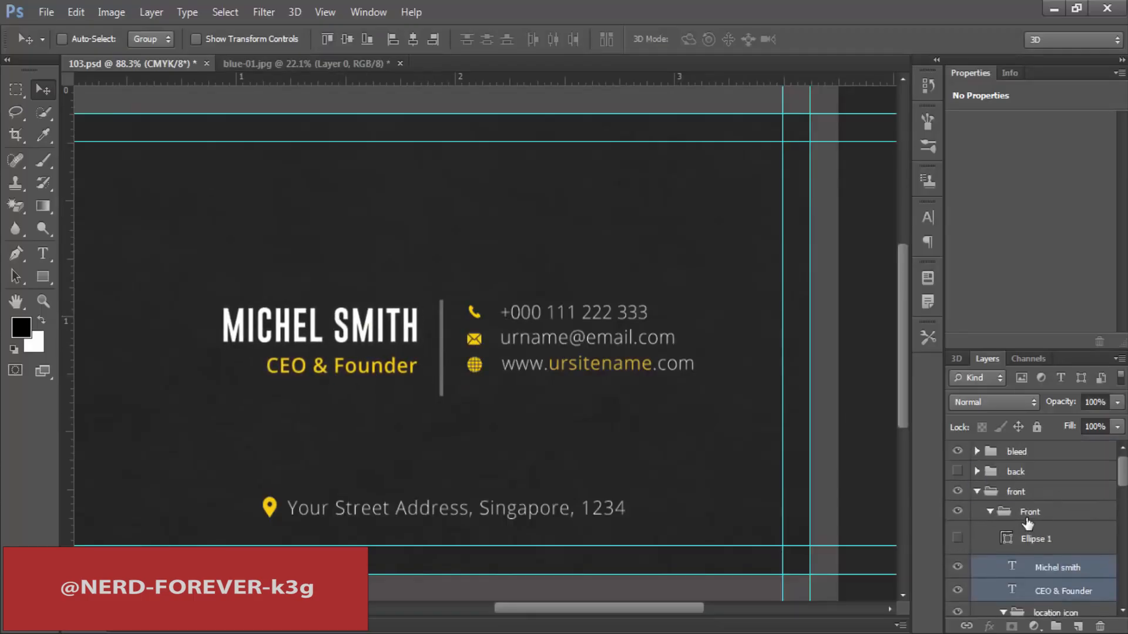
click(1032, 544)
click(1100, 566)
Step: Shorten the vertical divider line at both ends to match the height of the name and contact text blocks
scroll(1099, 558, down, 4)
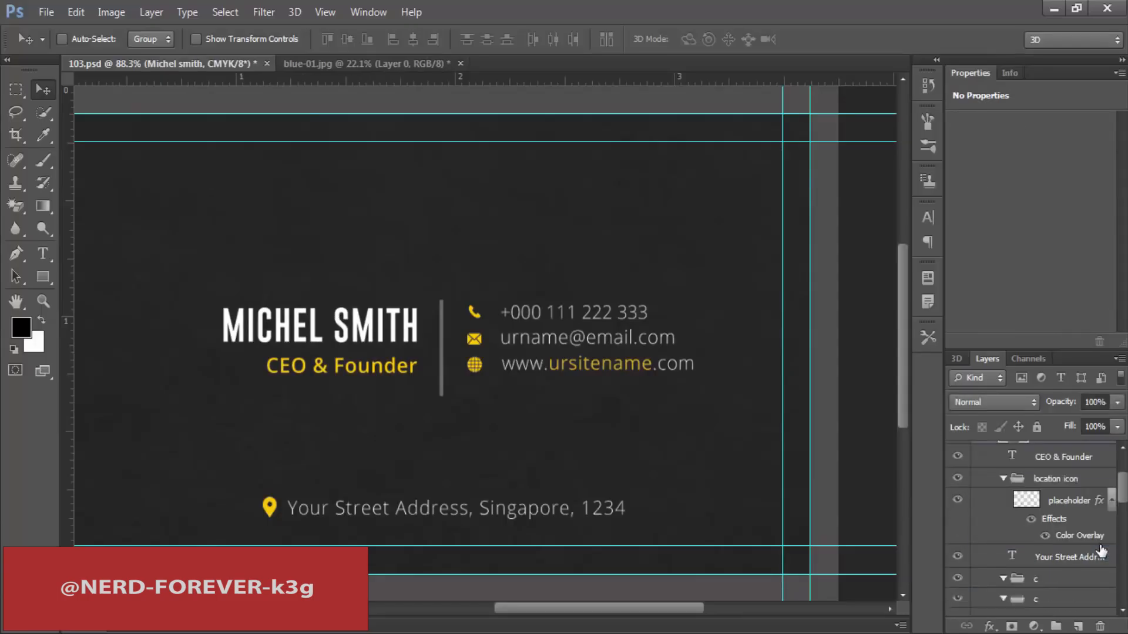
click(1078, 513)
key(ctrl+t)
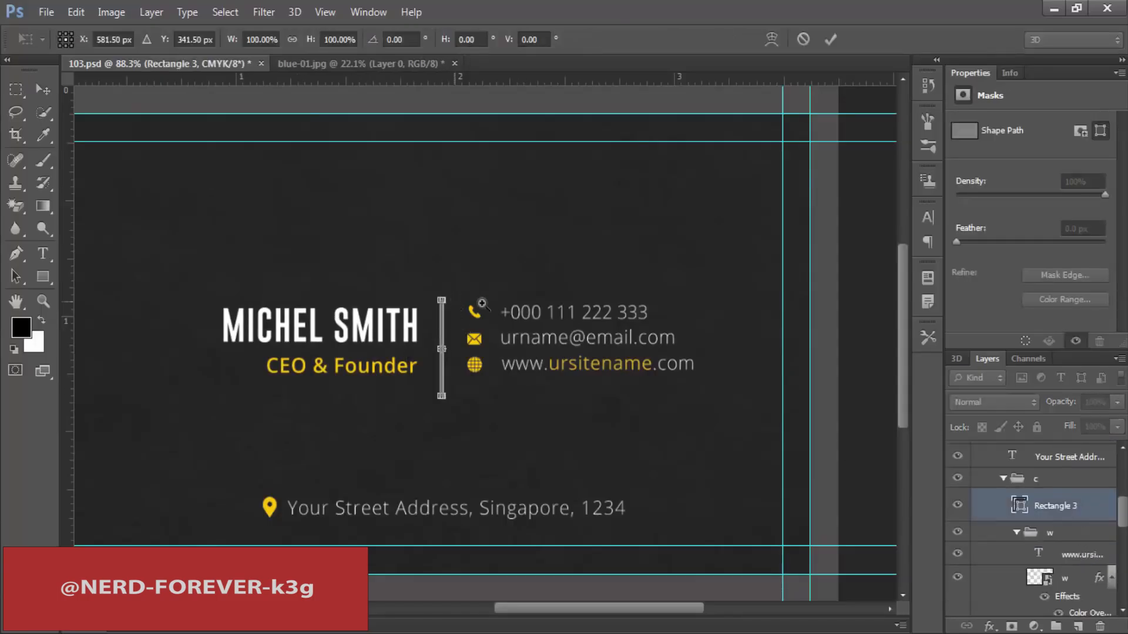
scroll(428, 317, up, 1)
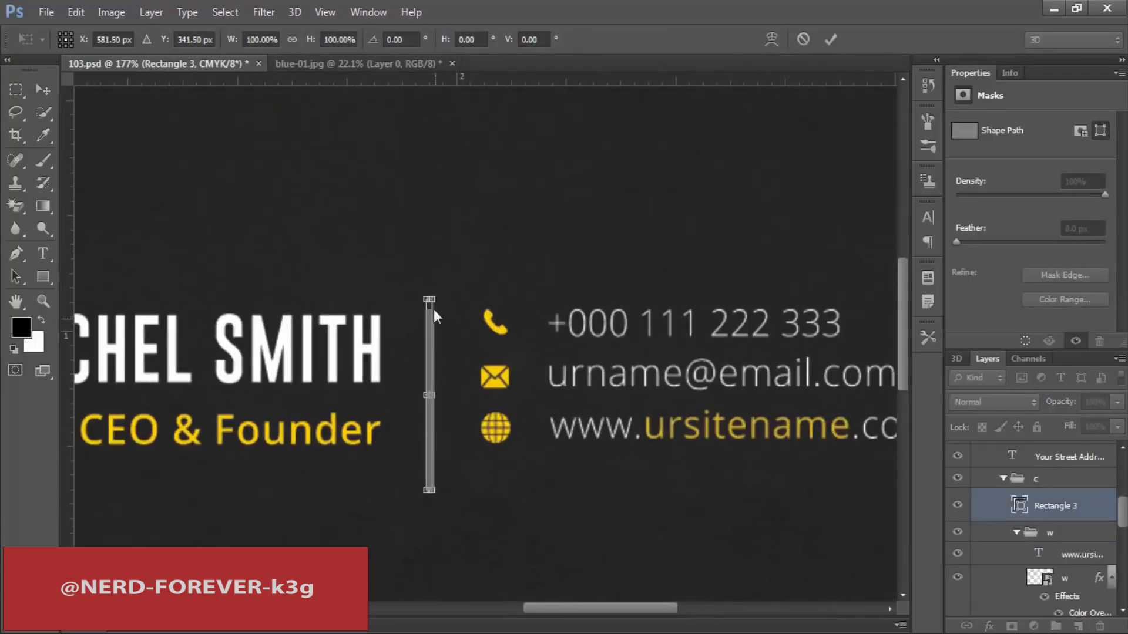
mouse_move(430, 300)
mouse_down()
mouse_move(431, 321)
mouse_move(430, 307)
mouse_up()
drag(431, 491, 430, 453)
key(Return)
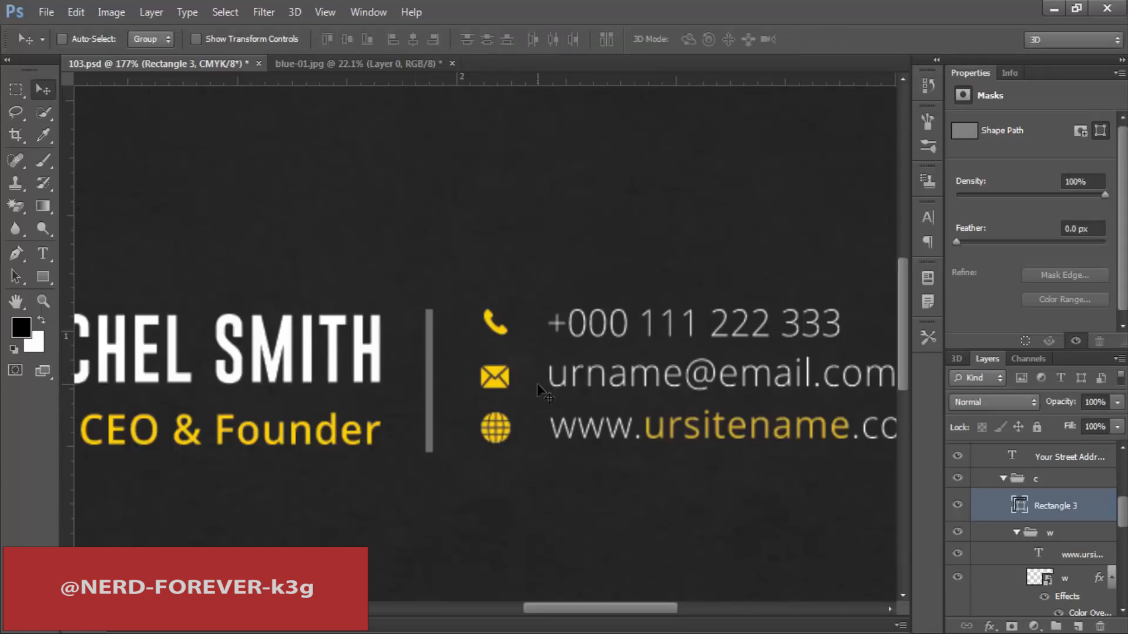
Step: Make the vertical divider line thinner by narrowing its width from one side
key(ctrl+t)
scroll(437, 464, up, 5)
drag(409, 391, 401, 389)
key(Return)
Step: Change the divider line's fill colour to white (ffffff)
key(t)
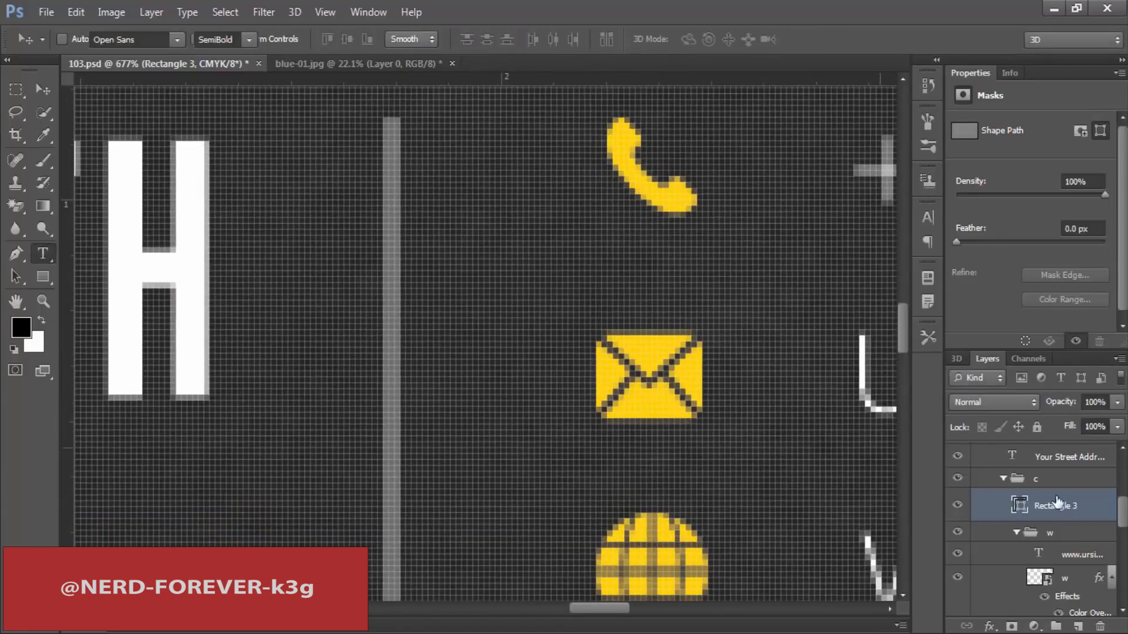
double_click(1019, 505)
click(559, 197)
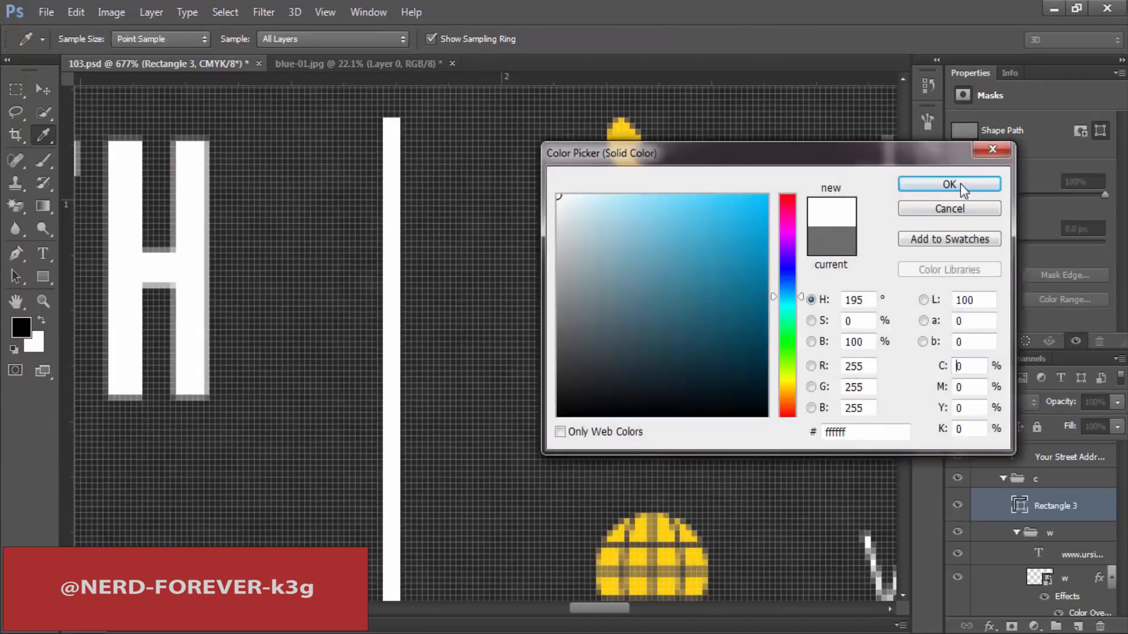
click(961, 185)
click(45, 92)
Step: Move the divider's Rectangle 3 layer out of the c group so it sits directly above that group
scroll(703, 318, down, 5)
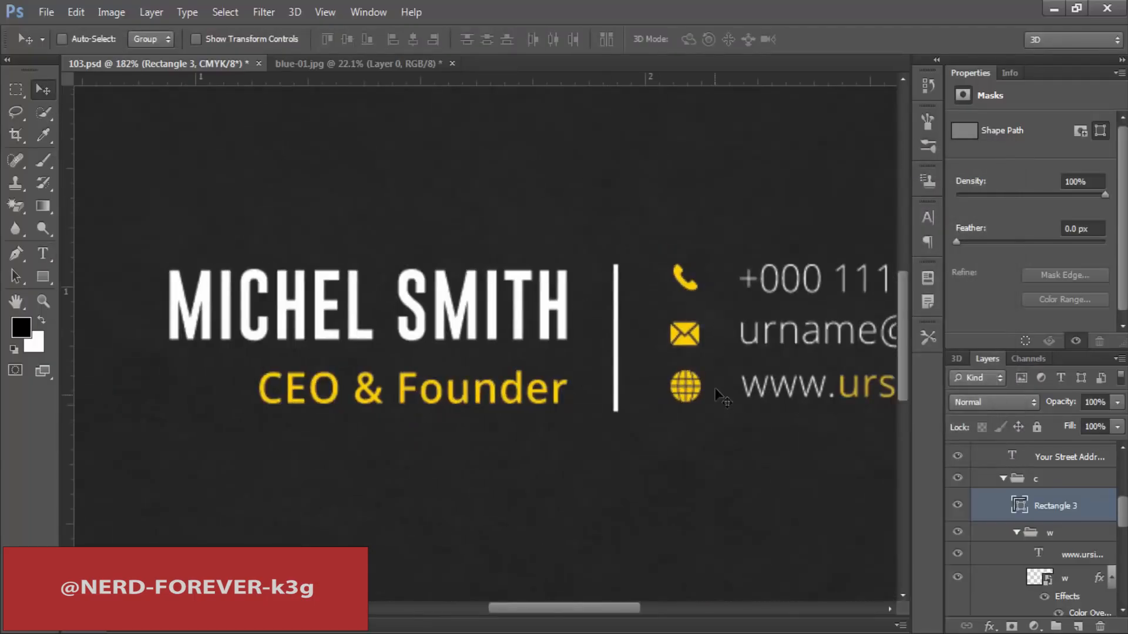
scroll(713, 312, down, 2)
drag(785, 376, 615, 407)
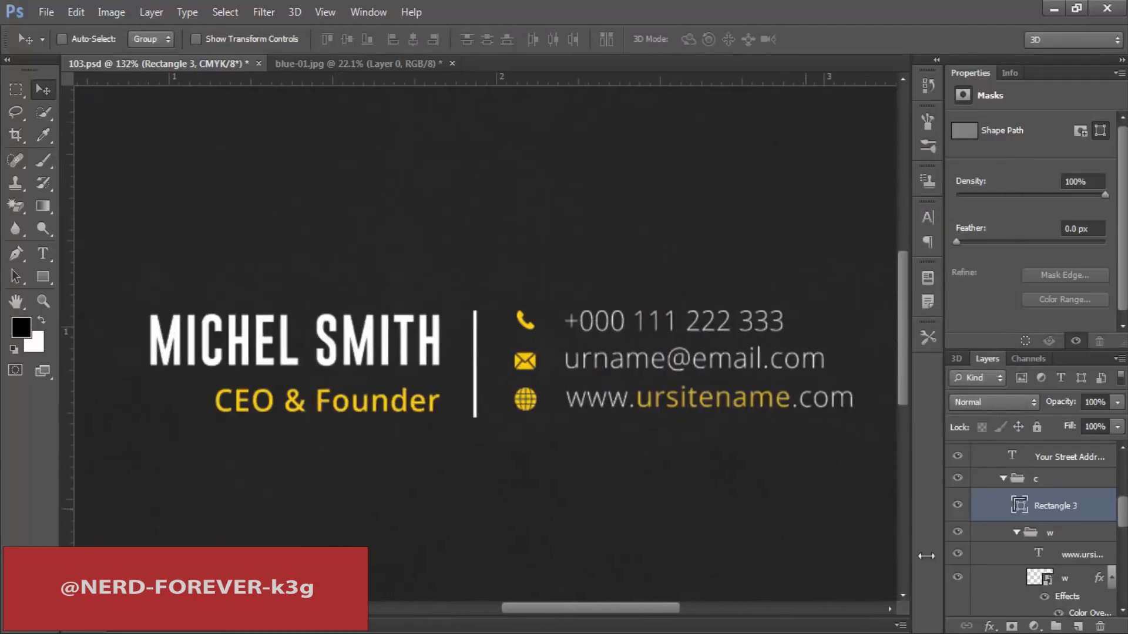
click(1040, 477)
mouse_move(1052, 505)
mouse_down()
mouse_move(1049, 473)
mouse_move(1049, 486)
mouse_up()
Step: Nudge the c group with the contact details slightly down and towards the divider to centre it on the line's height
click(1041, 518)
key(Down)
key(Down)
key(Down)
key(Down)
key(Down)
key(Down)
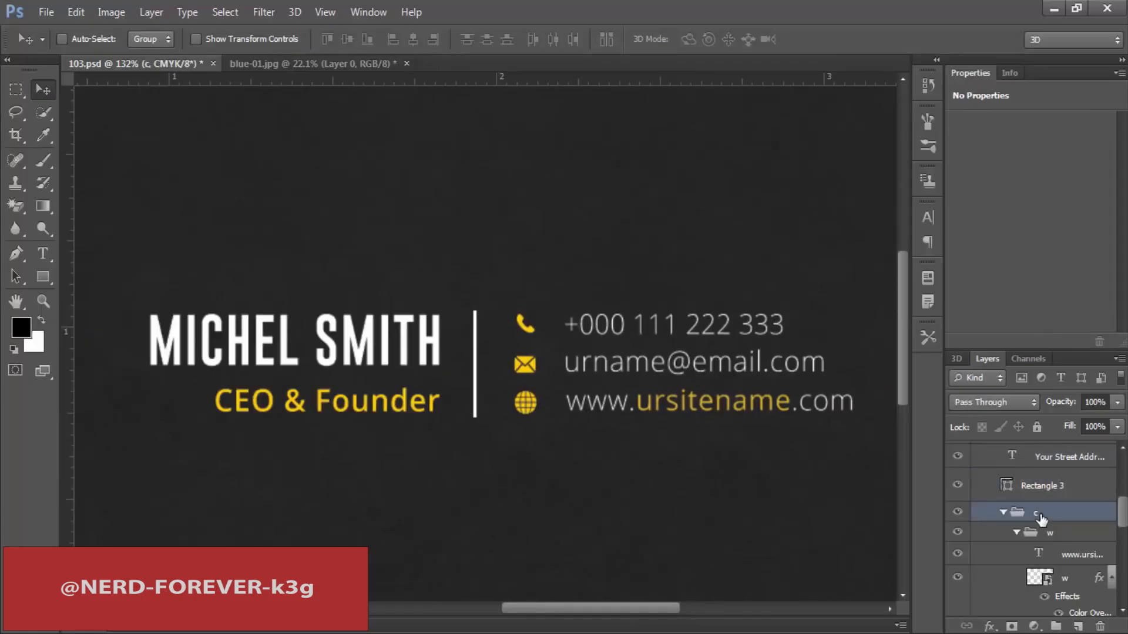
key(Up)
key(Up)
key(Up)
key(Left)
key(Left)
key(Left)
key(Up)
key(Up)
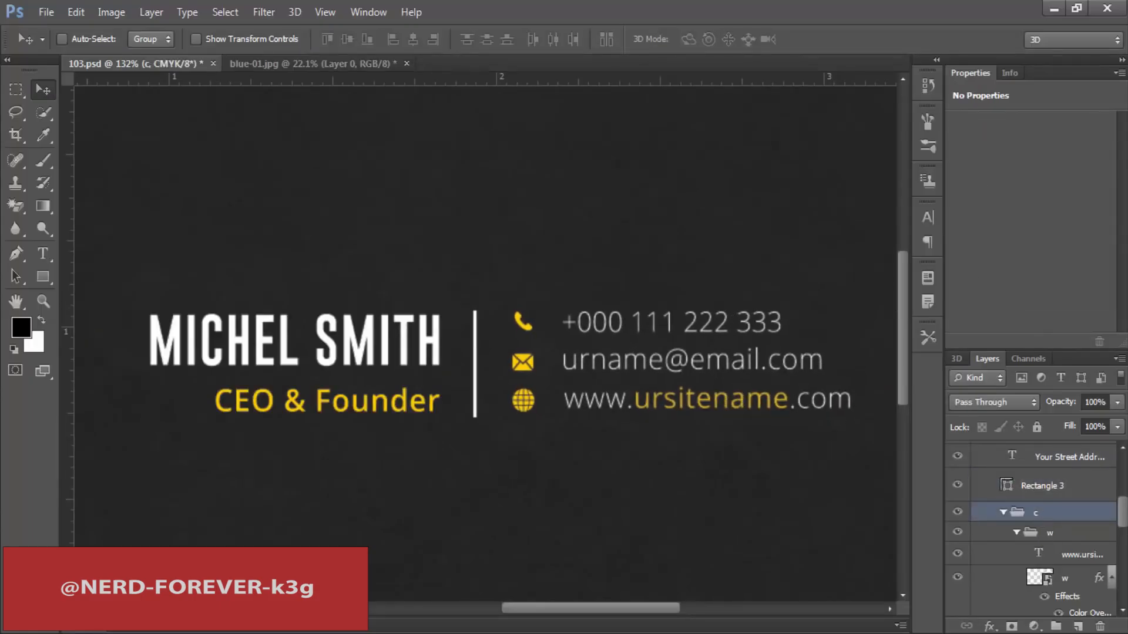
Step: Select the name and job title layers together and nudge them up slightly to line up with the divider
scroll(1034, 516, up, 5)
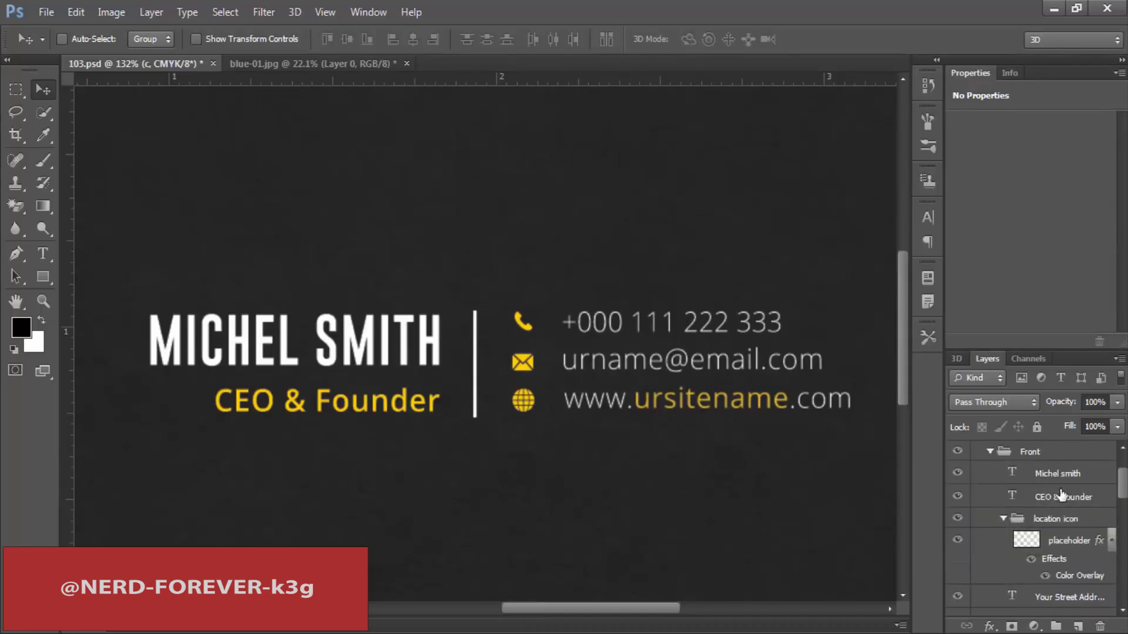
click(1060, 496)
shift+click(1058, 475)
key(Left)
key(Left)
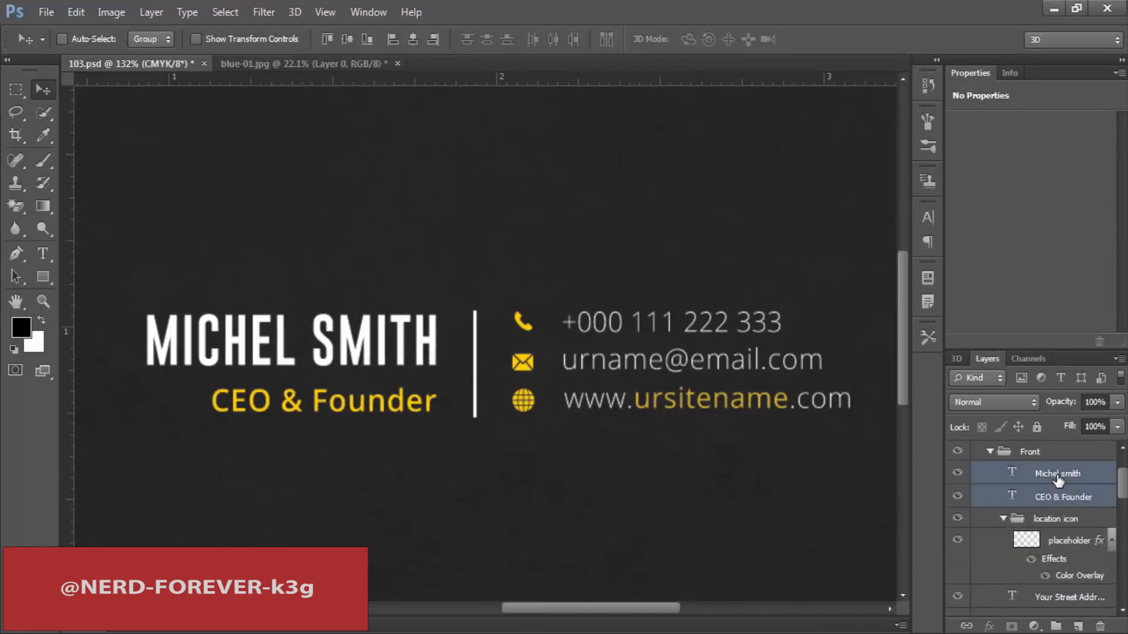
key(Up)
key(Up)
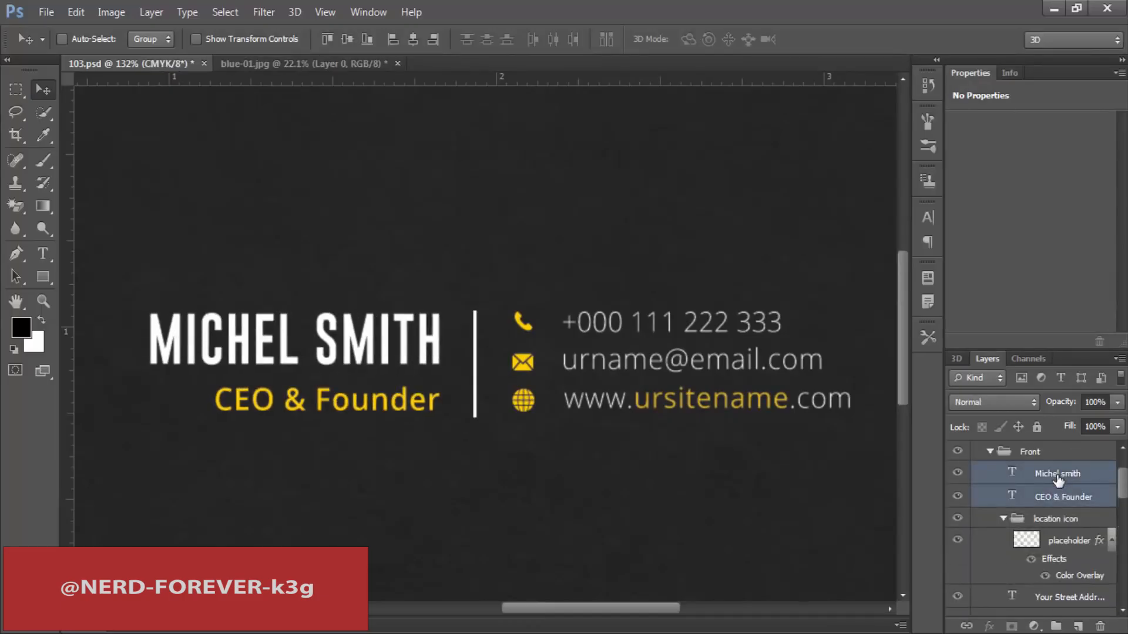
Step: Shorten the divider line slightly from its lower end so it ends close to the bottom of the text
key(ctrl+minus)
scroll(1085, 489, down, 5)
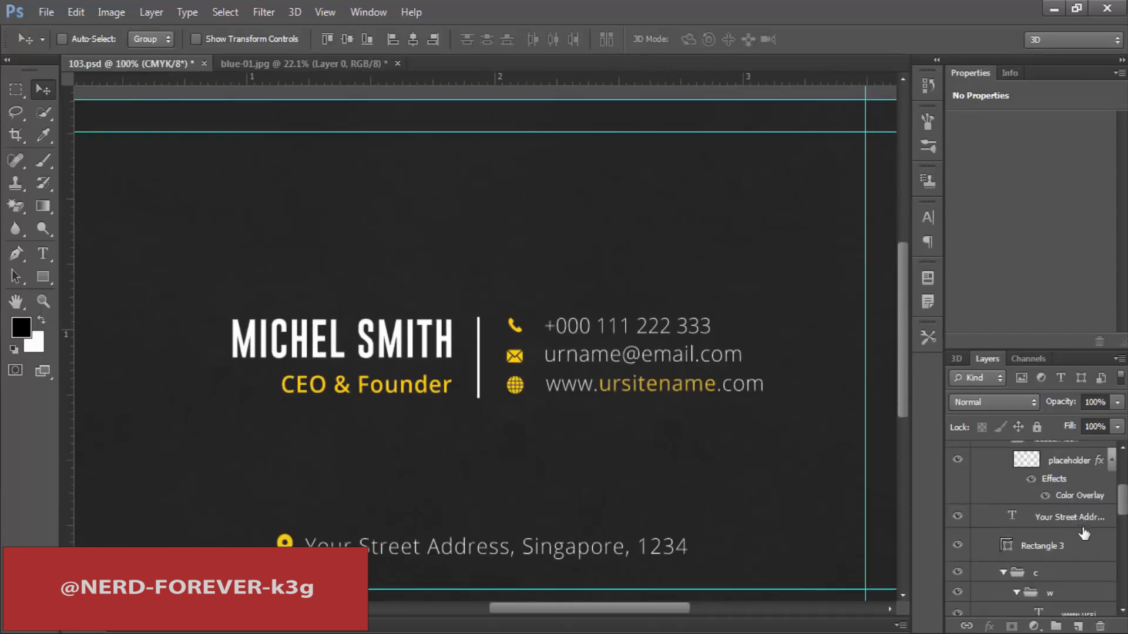
key(ctrl+t)
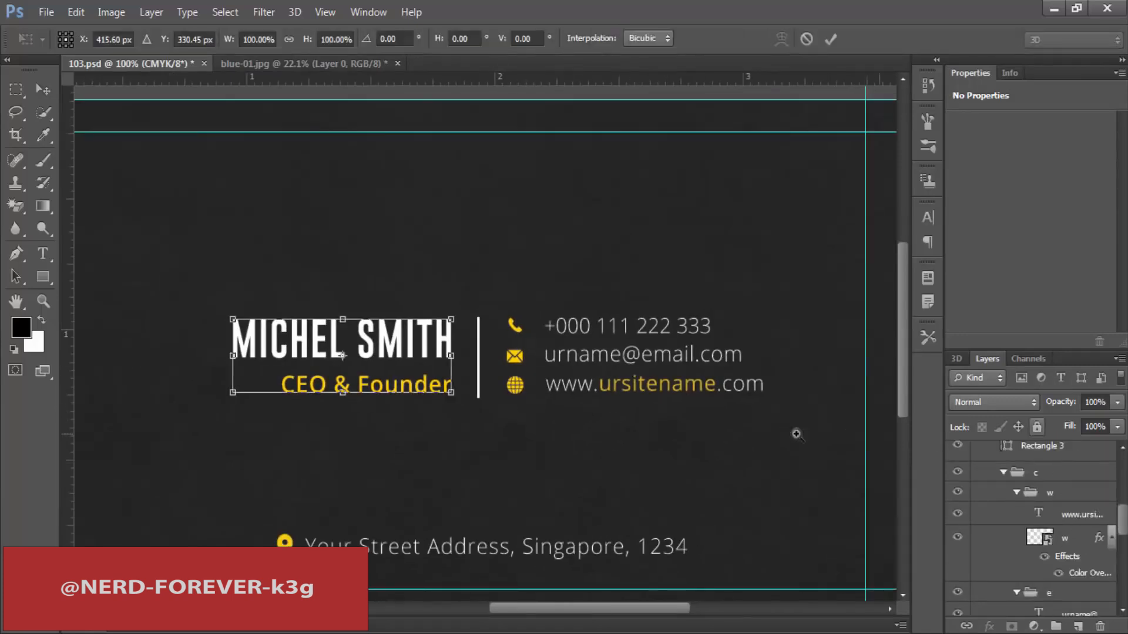
drag(598, 431, 705, 433)
key(Return)
click(1056, 455)
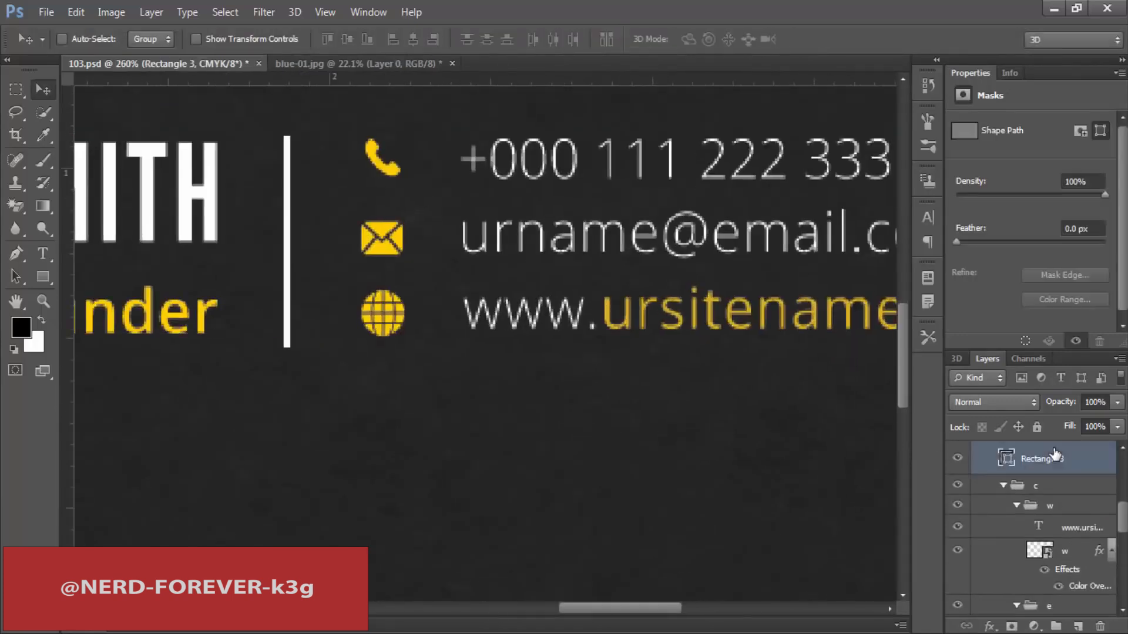
key(ctrl+t)
drag(286, 347, 286, 339)
key(Return)
drag(601, 419, 505, 409)
drag(607, 470, 562, 484)
key(ctrl+0)
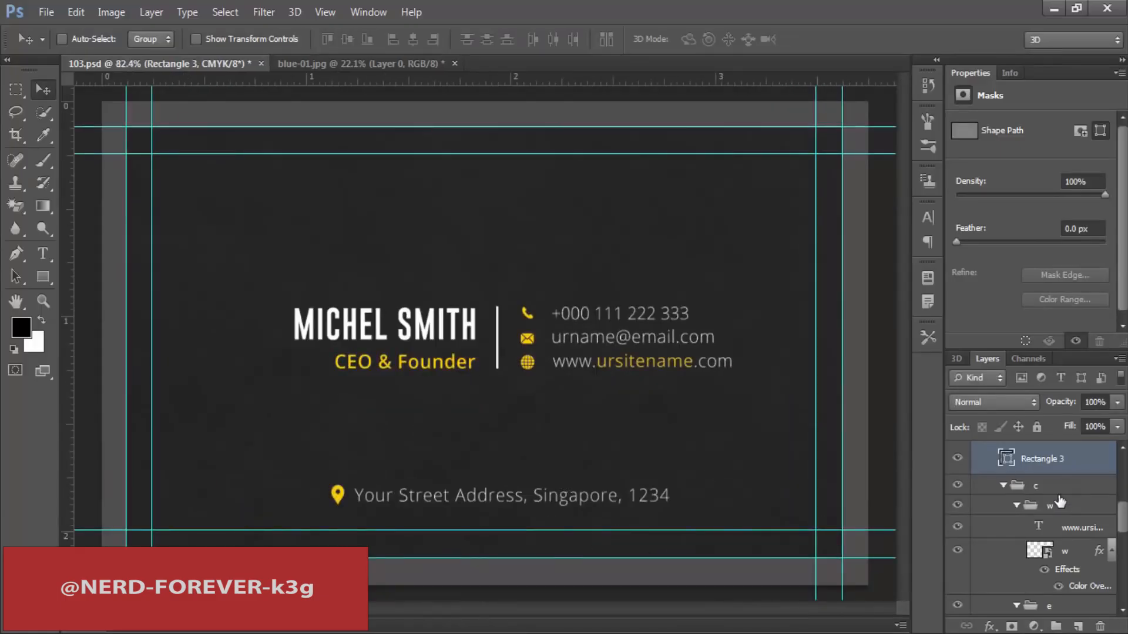
click(1036, 490)
drag(532, 467, 509, 466)
key(ctrl+z)
Step: Select the name, job title, divider and contact details group together and move them left and slightly down to centre them on the card
click(1044, 459)
shift+click(1043, 461)
scroll(1050, 506, up, 1)
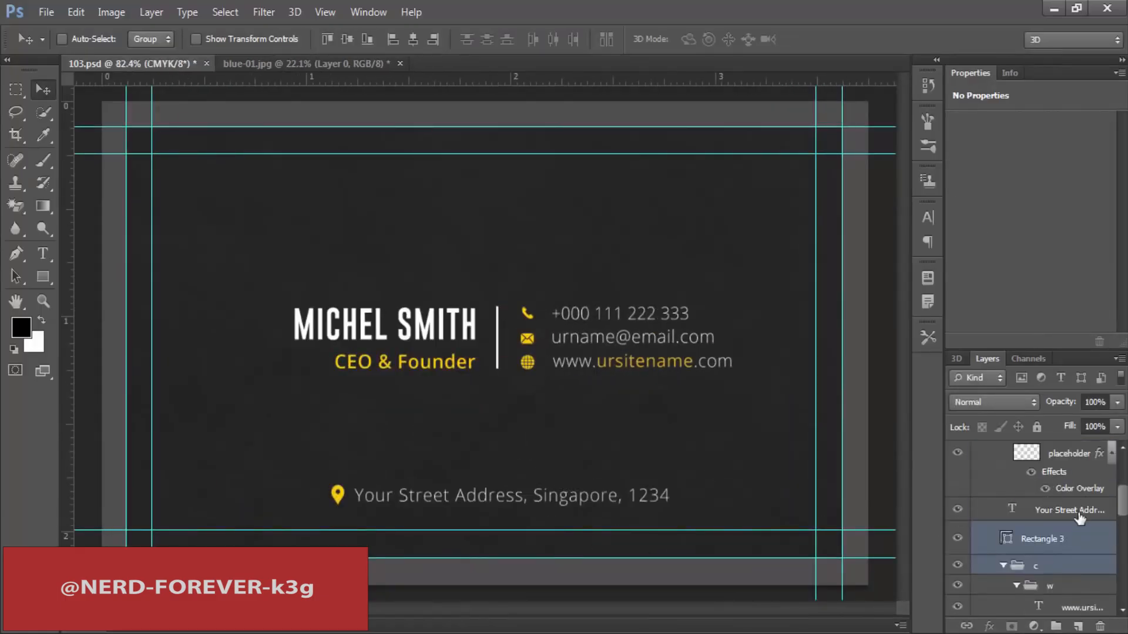
scroll(1083, 514, up, 1)
ctrl+click(1066, 475)
ctrl+click(980, 453)
drag(535, 320, 511, 315)
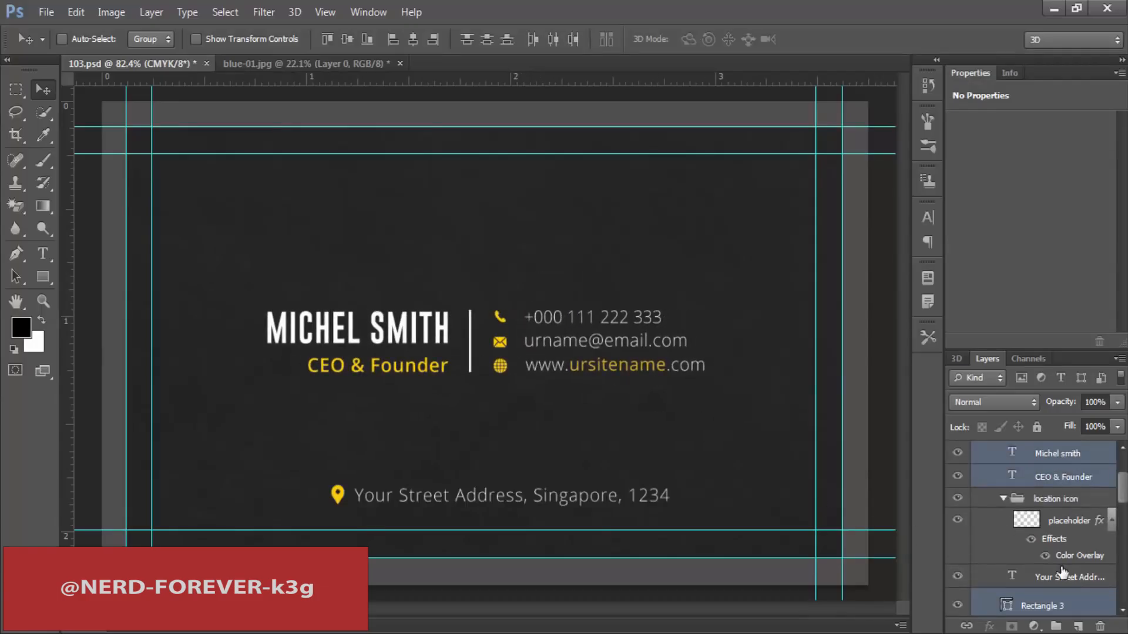
Step: Nudge only the c group with the contact details a little closer to the divider line
click(1054, 481)
scroll(1026, 601, down, 3)
click(1055, 527)
click(1044, 555)
key(Left)
key(Left)
key(Left)
key(Left)
key(Left)
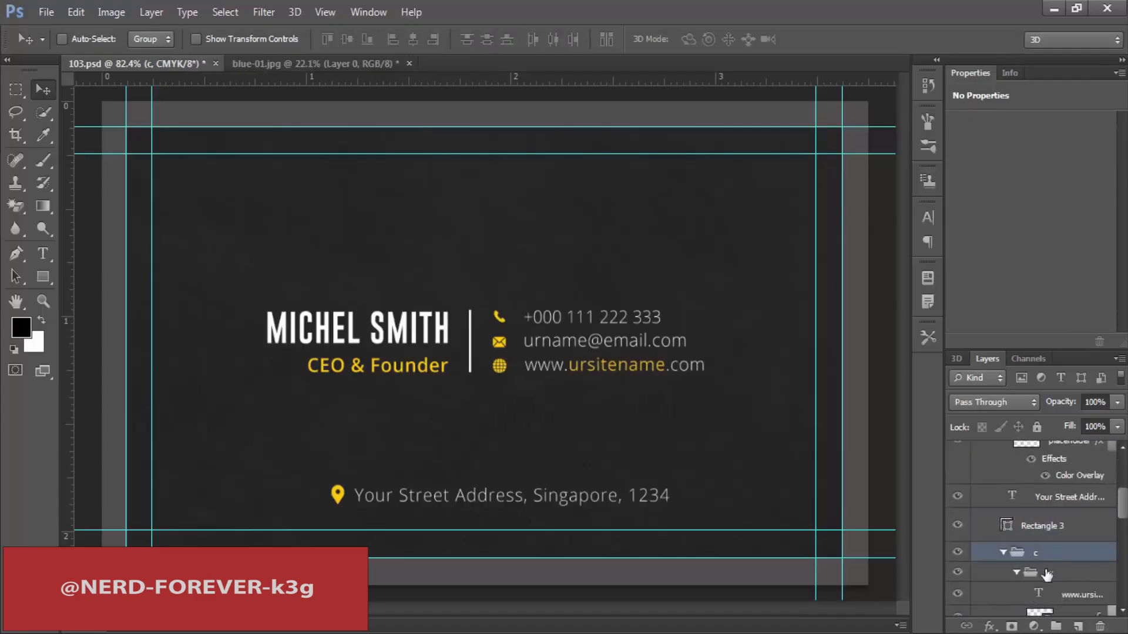
key(Down)
key(Down)
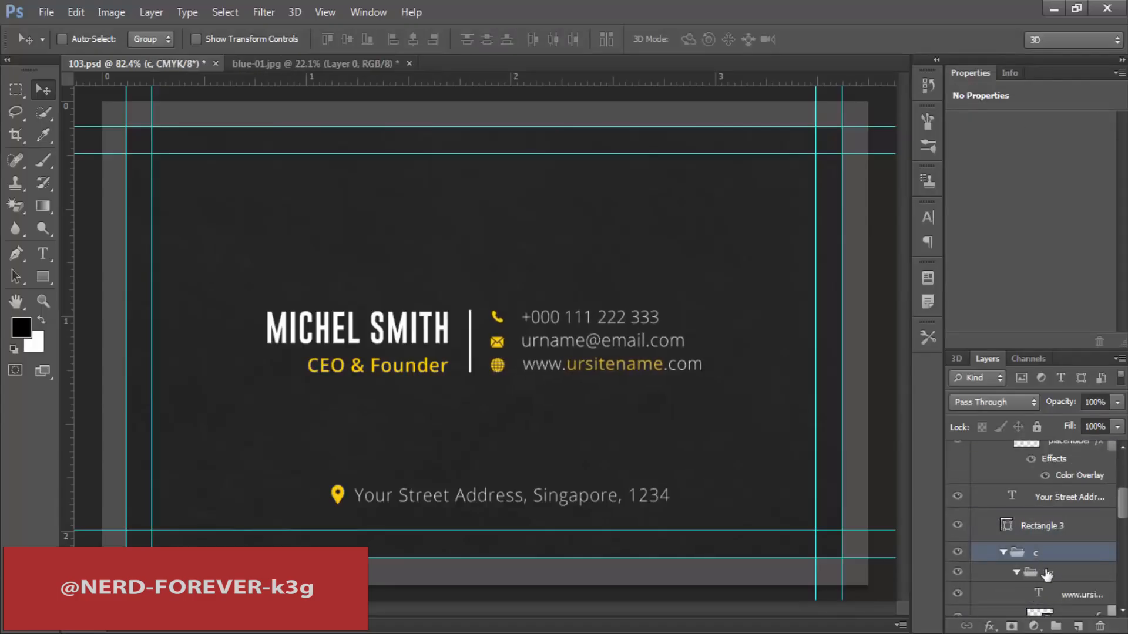
Step: Move the location icon and street address text together left and slightly down, centring them near the card's lower guide
scroll(1072, 522, up, 1)
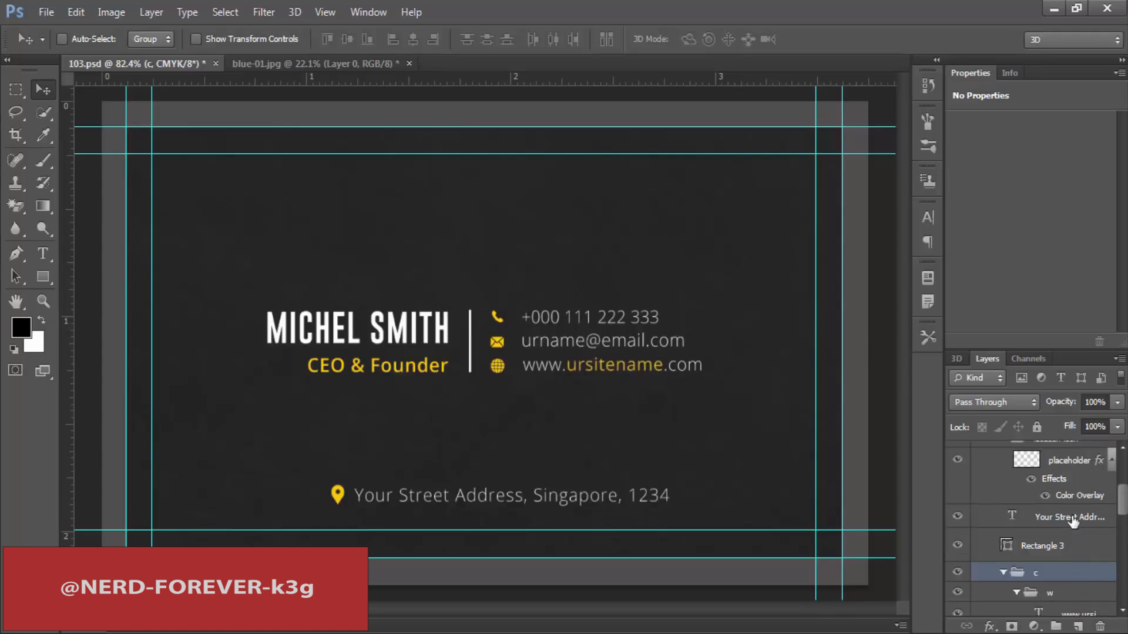
click(1042, 545)
click(1069, 517)
ctrl+click(1069, 460)
drag(566, 464, 550, 471)
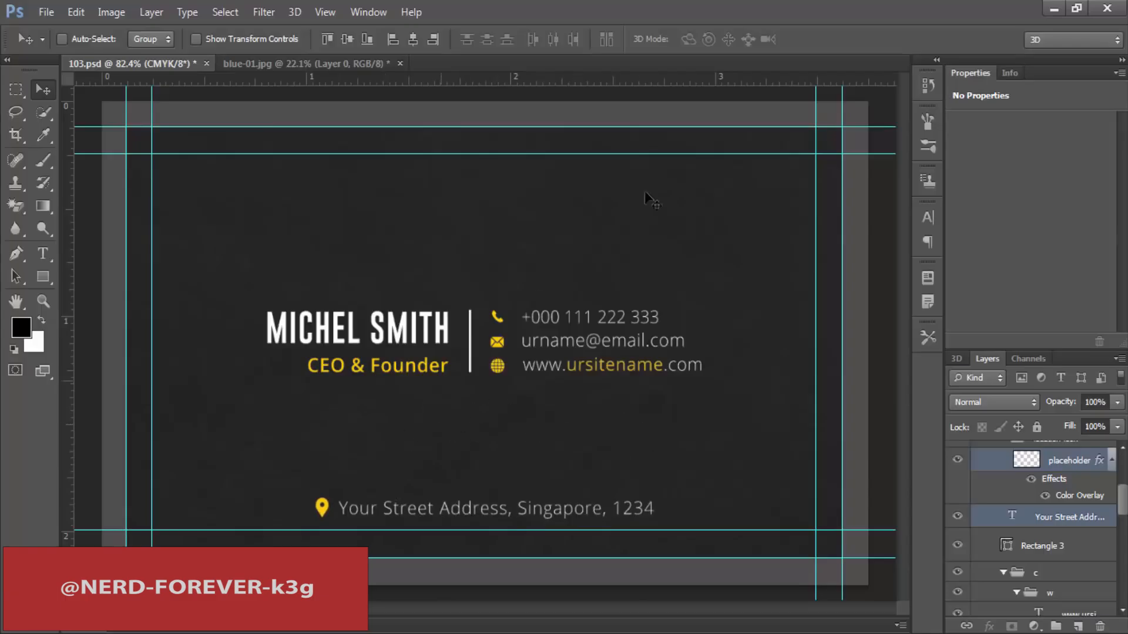
Step: Sample the bright blue of the wifi symbol in the blue-01.jpg logo as the foreground colour
click(272, 63)
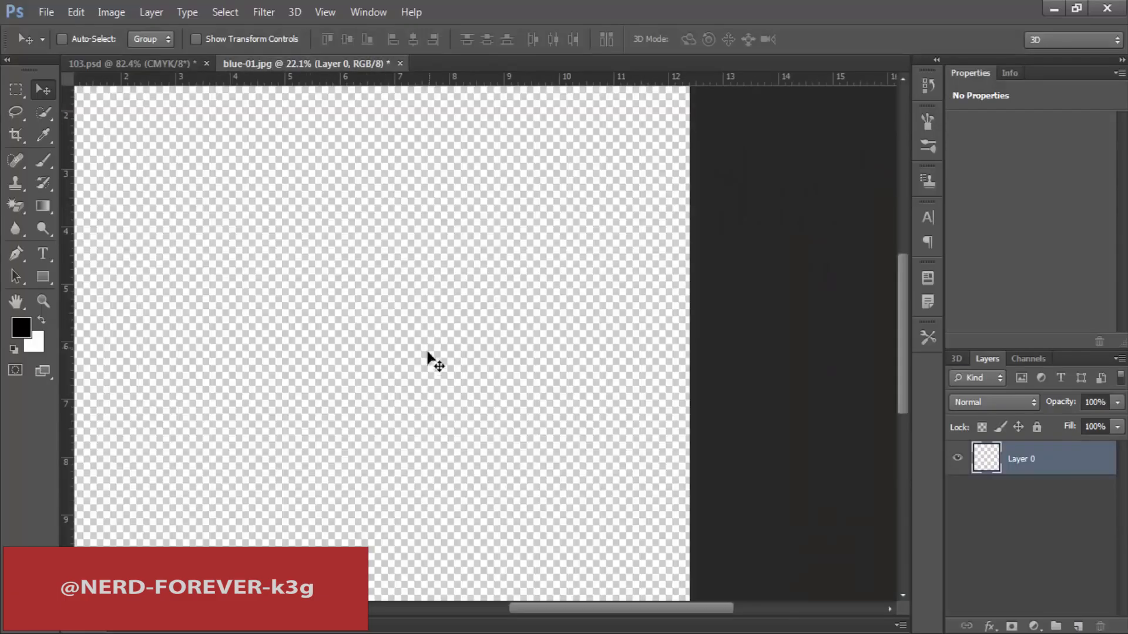
scroll(177, 294, up, 4)
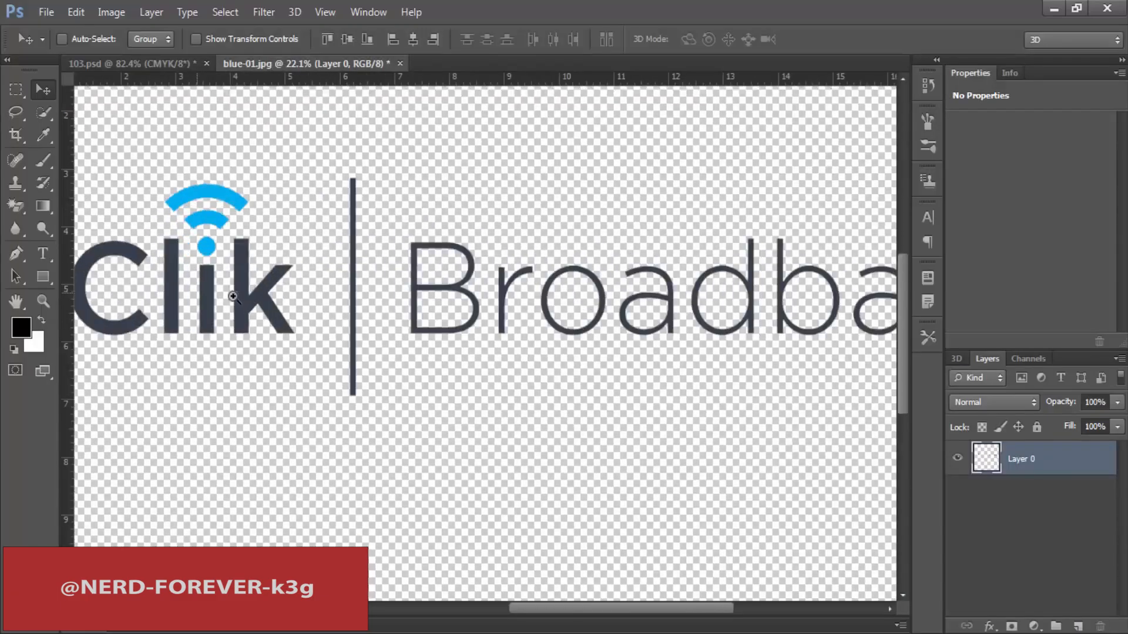
key(i)
click(197, 189)
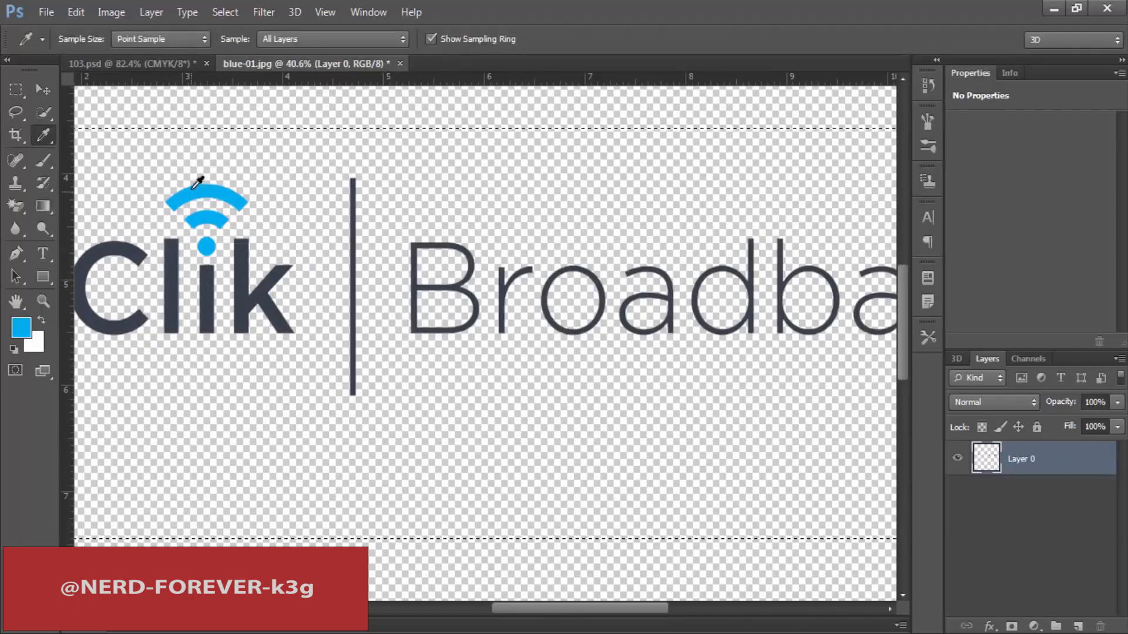
Step: In 103.psd, recolour the word ursitename in the web address with the sampled logo blue, 03acef
click(147, 64)
key(t)
double_click(626, 366)
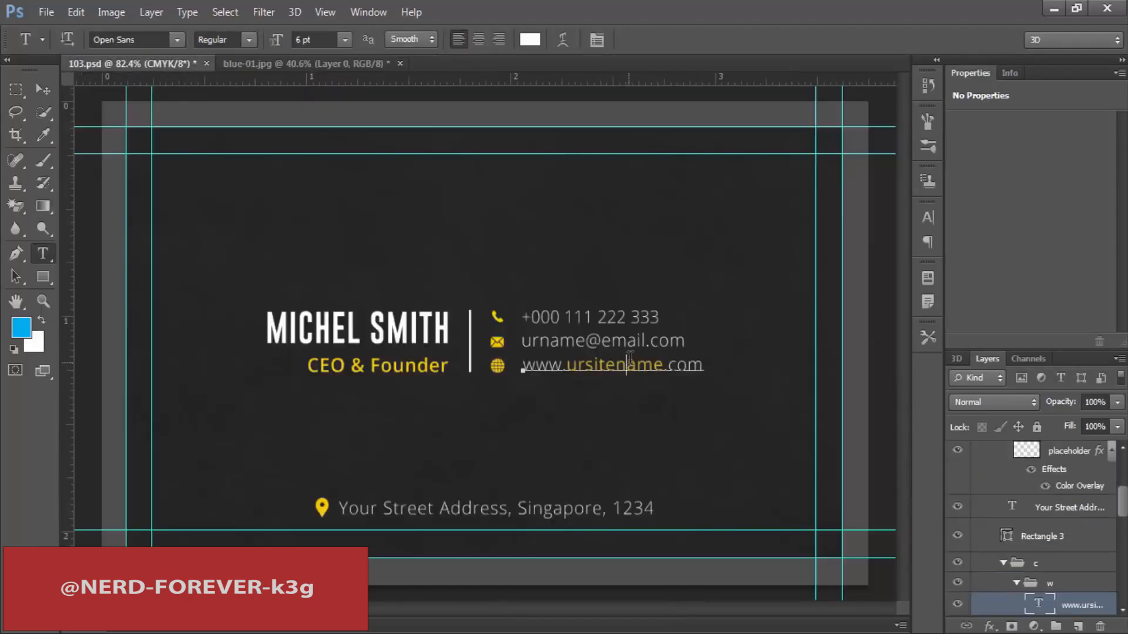
click(524, 42)
click(21, 327)
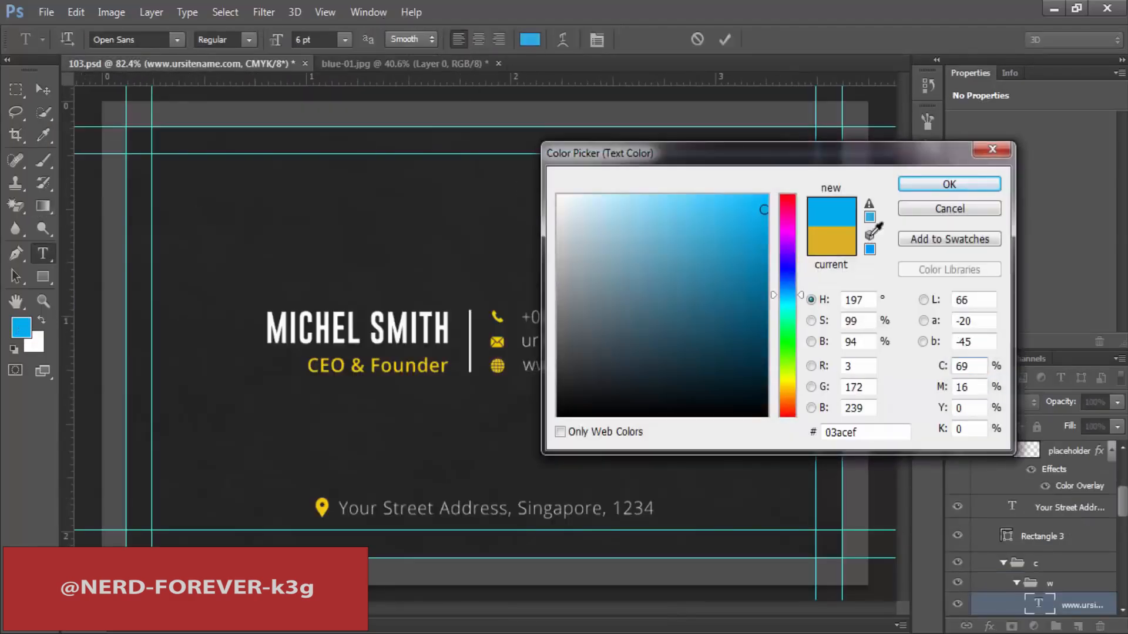
click(950, 184)
click(724, 39)
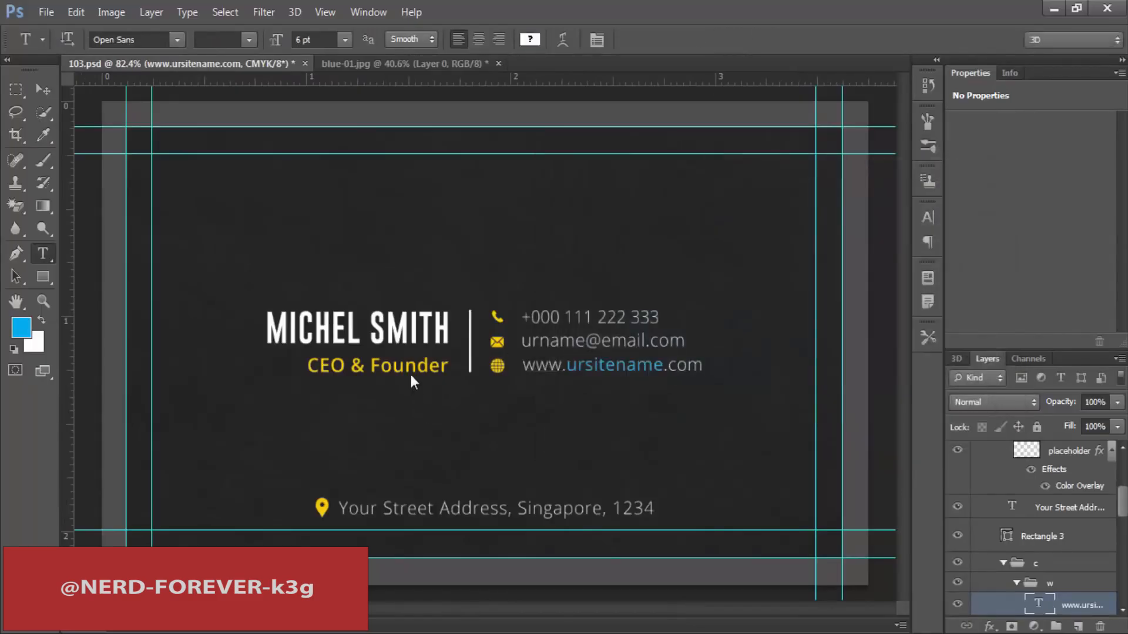
Step: Recolour the CEO & Founder job title with the same logo blue from the foreground colour
double_click(405, 366)
key(ctrl+a)
click(529, 40)
click(22, 327)
click(950, 184)
click(724, 39)
Step: Change the Color Overlay of the globe icon layer w to the logo blue foreground colour
scroll(1022, 546, down, 2)
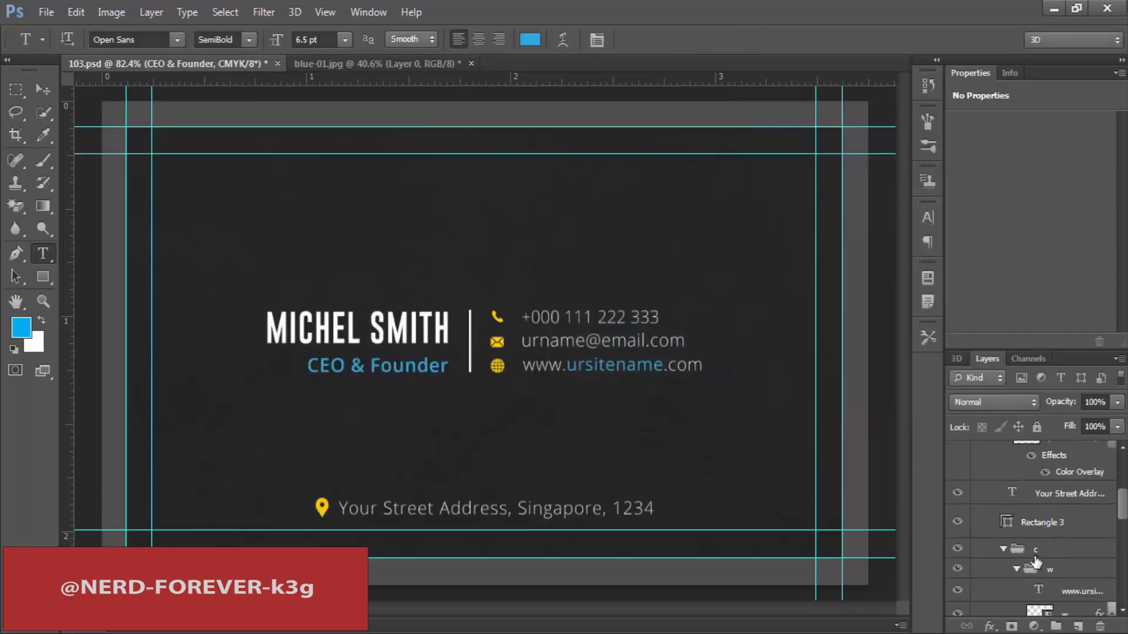
scroll(1039, 564, down, 1)
scroll(1062, 597, down, 2)
double_click(1077, 551)
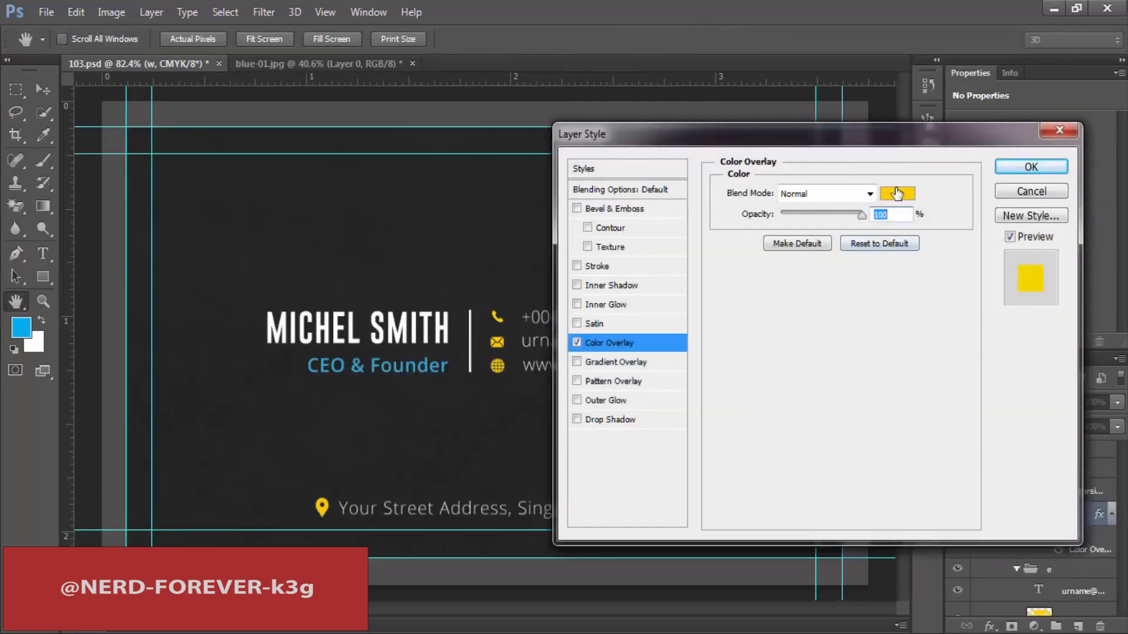
click(897, 194)
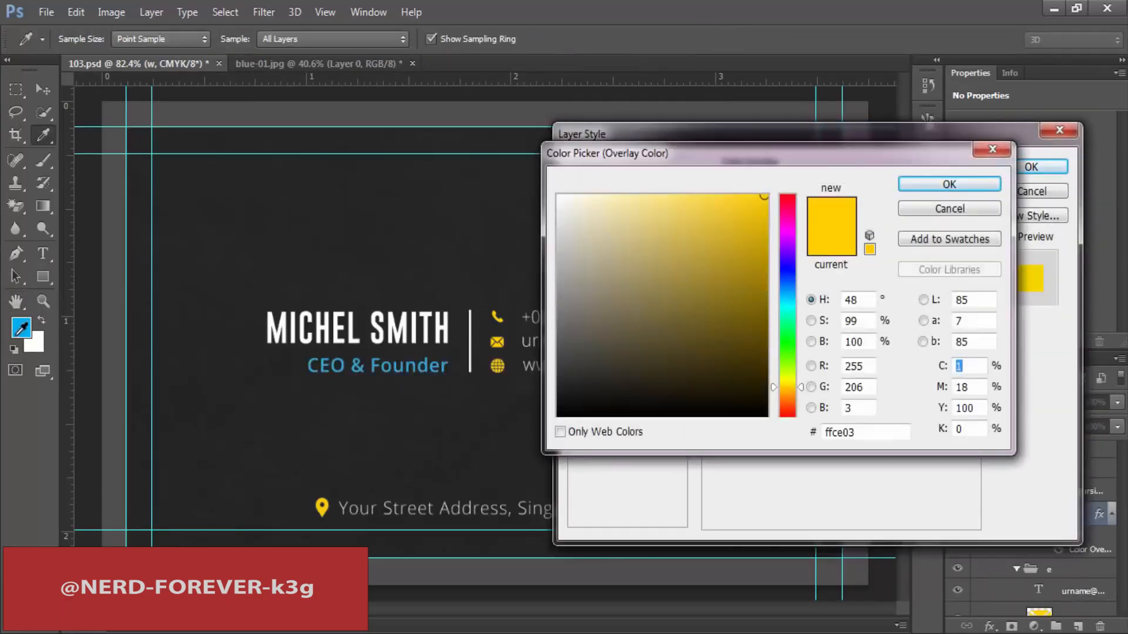
click(17, 334)
click(943, 184)
click(1043, 167)
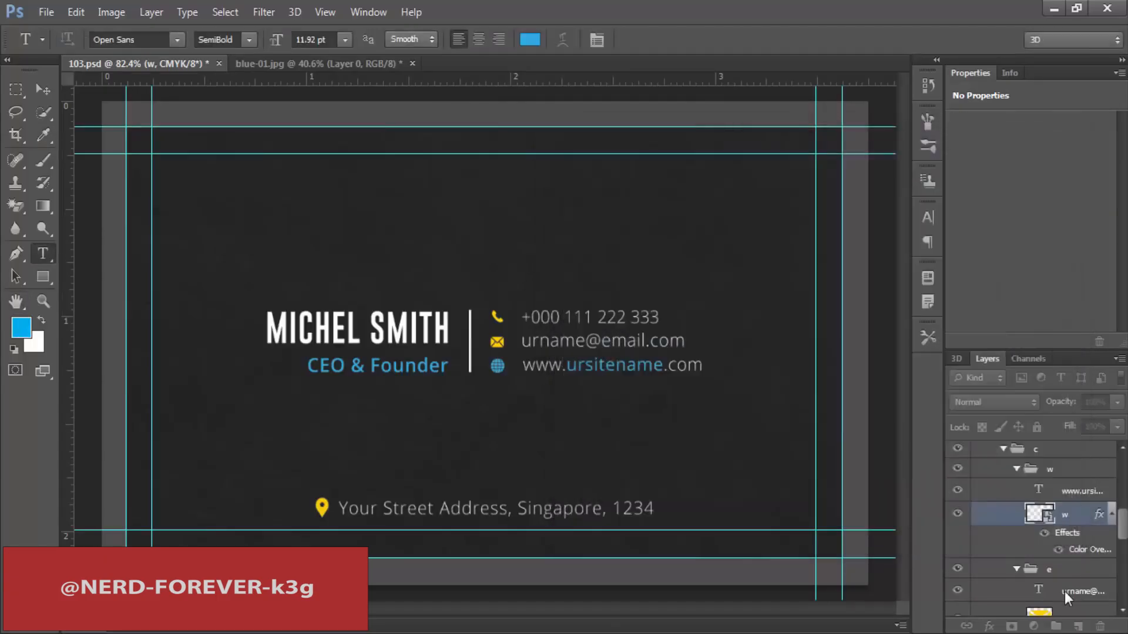
Step: Change the fill colour of the envelope and phone icon shapes to the logo blue, 03acef
click(1048, 565)
double_click(1040, 561)
click(21, 332)
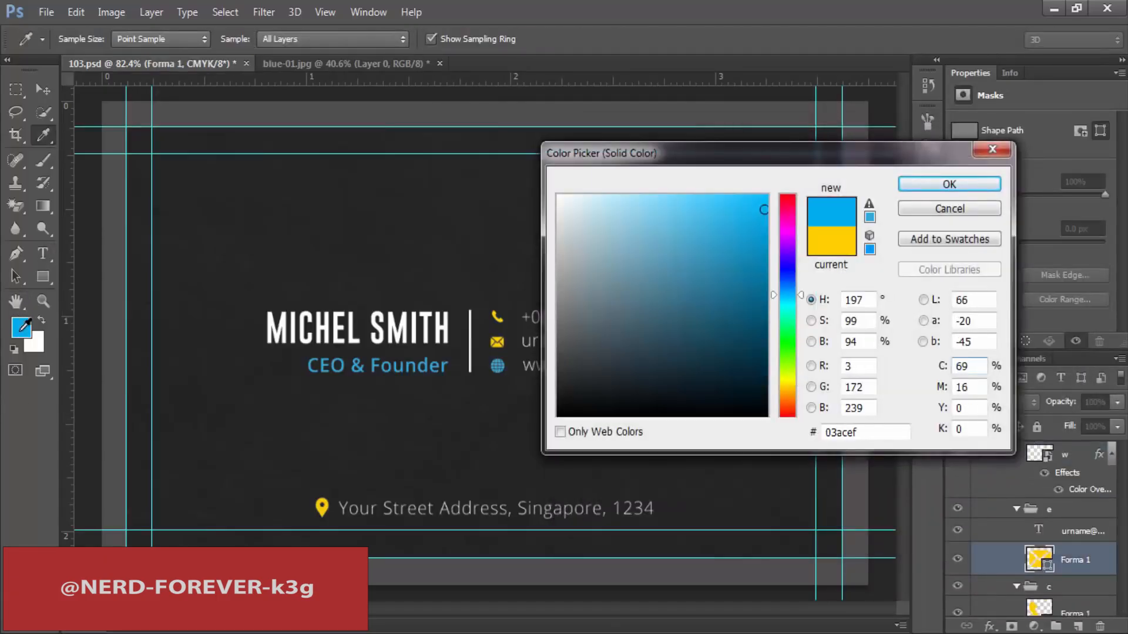
click(969, 186)
scroll(1043, 529, down, 2)
double_click(1042, 530)
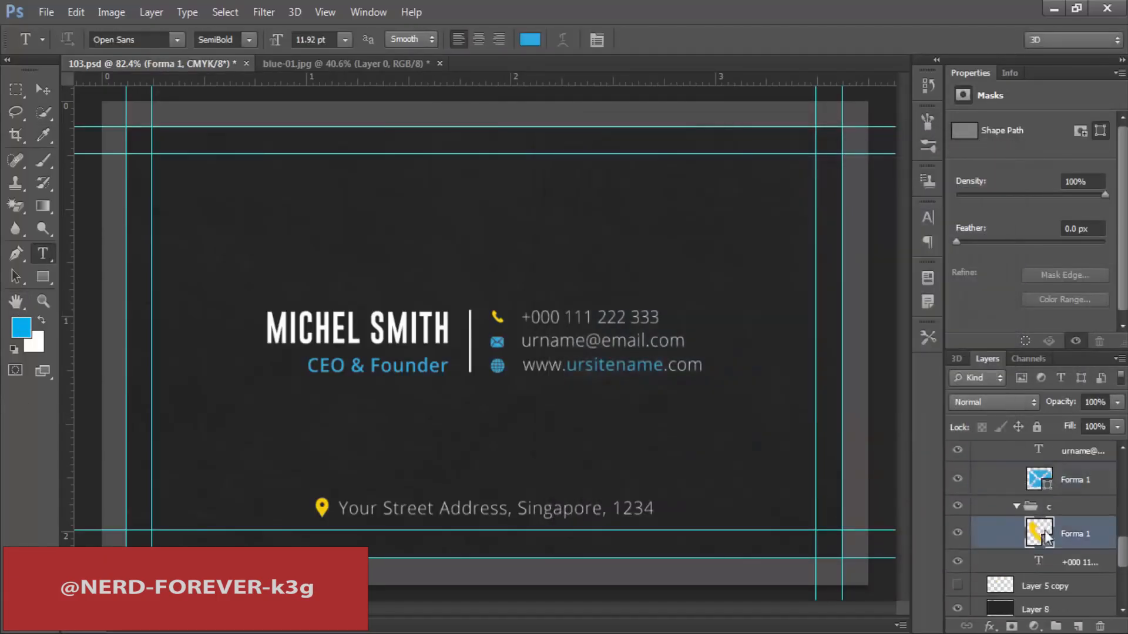
click(21, 330)
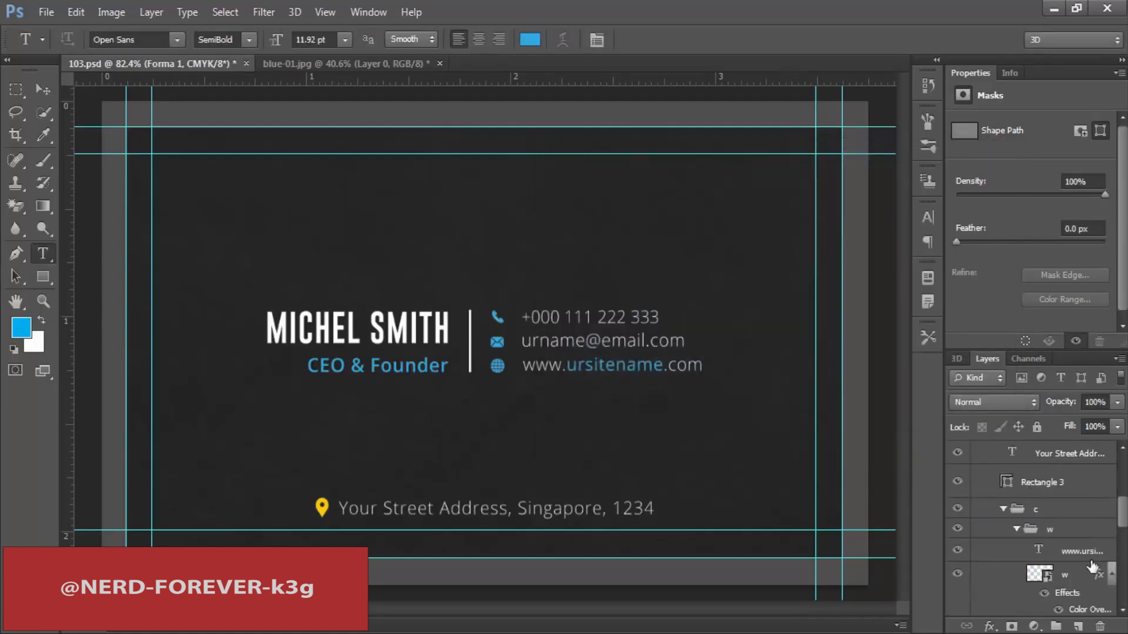
Step: Copy the layer style of the globe icon and paste it onto the placeholder layer of the location icon
right_click(1092, 567)
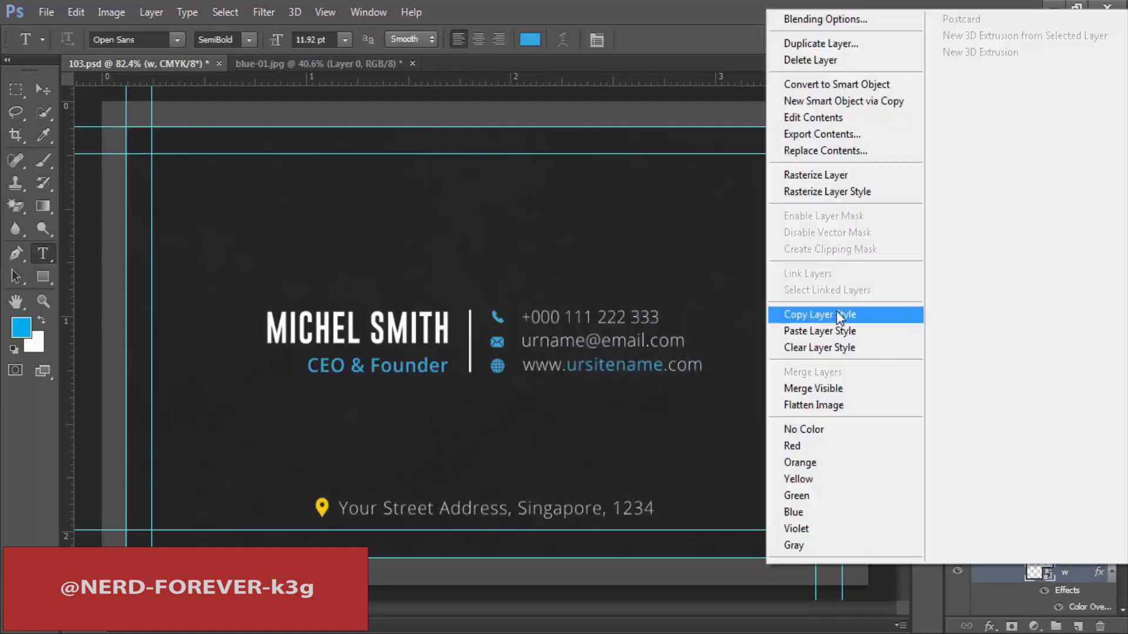
click(849, 311)
scroll(1061, 508, up, 4)
click(1060, 511)
right_click(1058, 514)
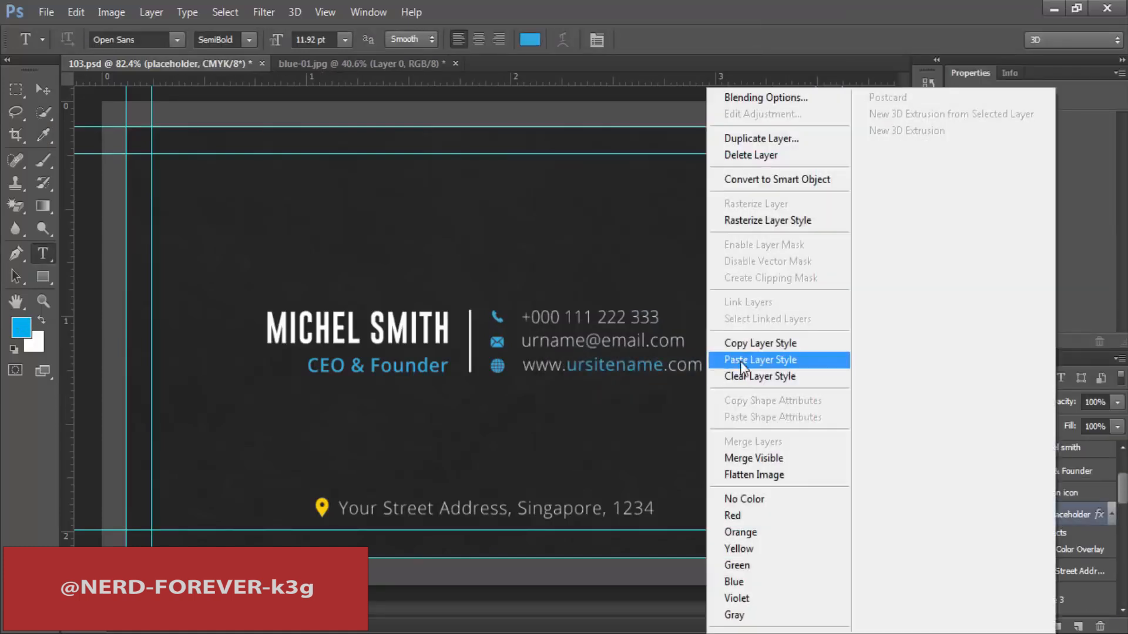
click(764, 361)
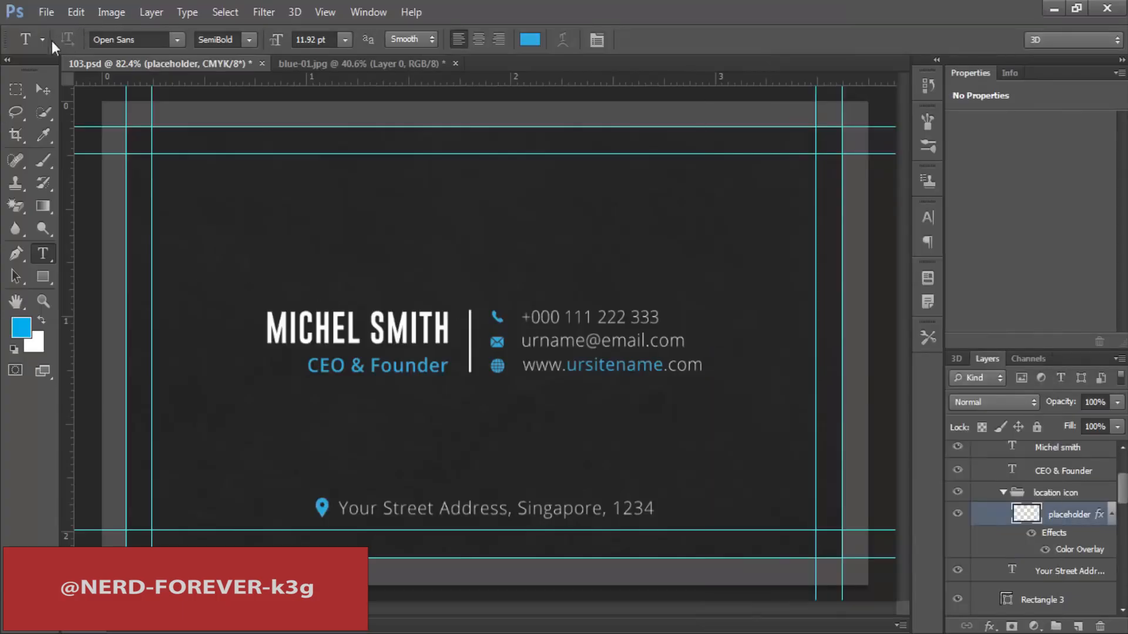
Step: Select the whole card front within the outermost guides and copy it merged
key(v)
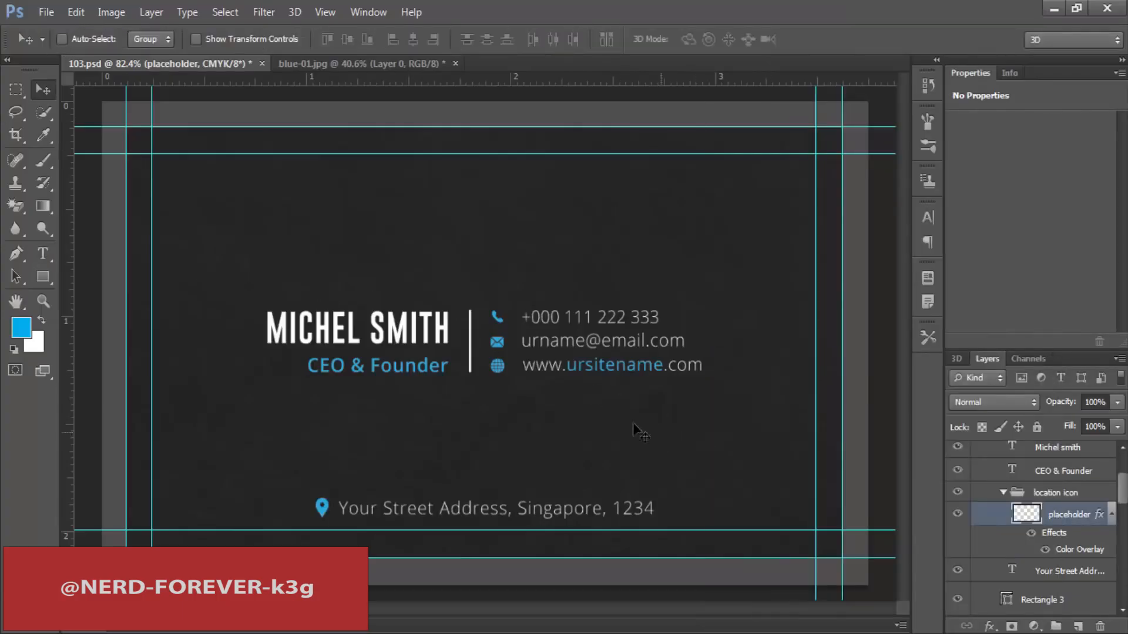
key(m)
drag(127, 126, 840, 556)
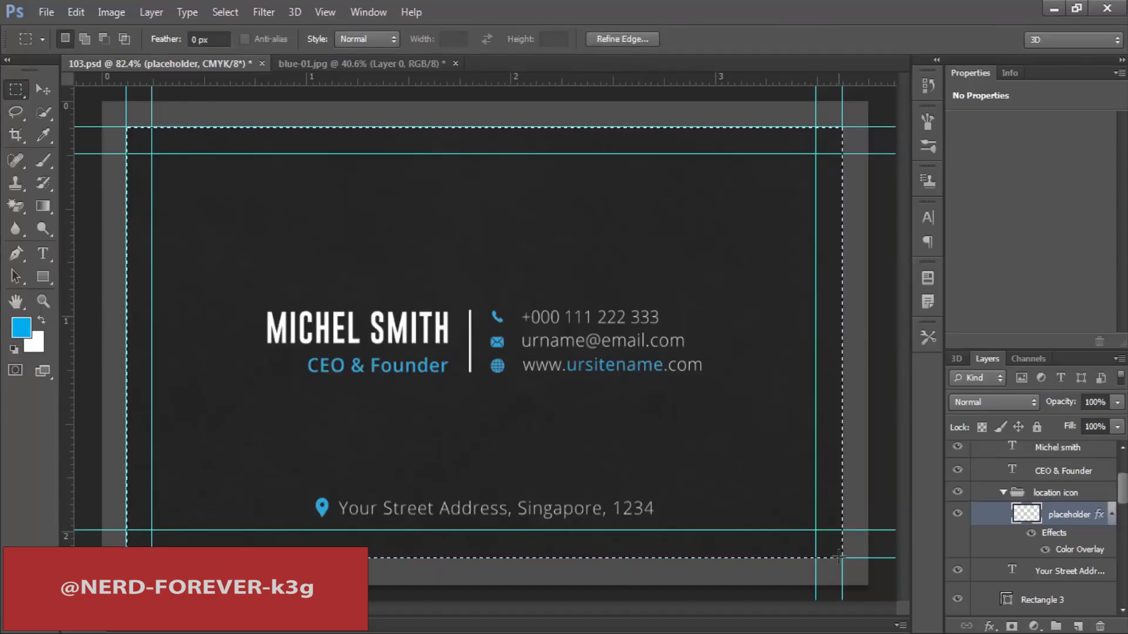
Step: Close blue-01.jpg without saving its changes
click(291, 63)
key(ctrl+w)
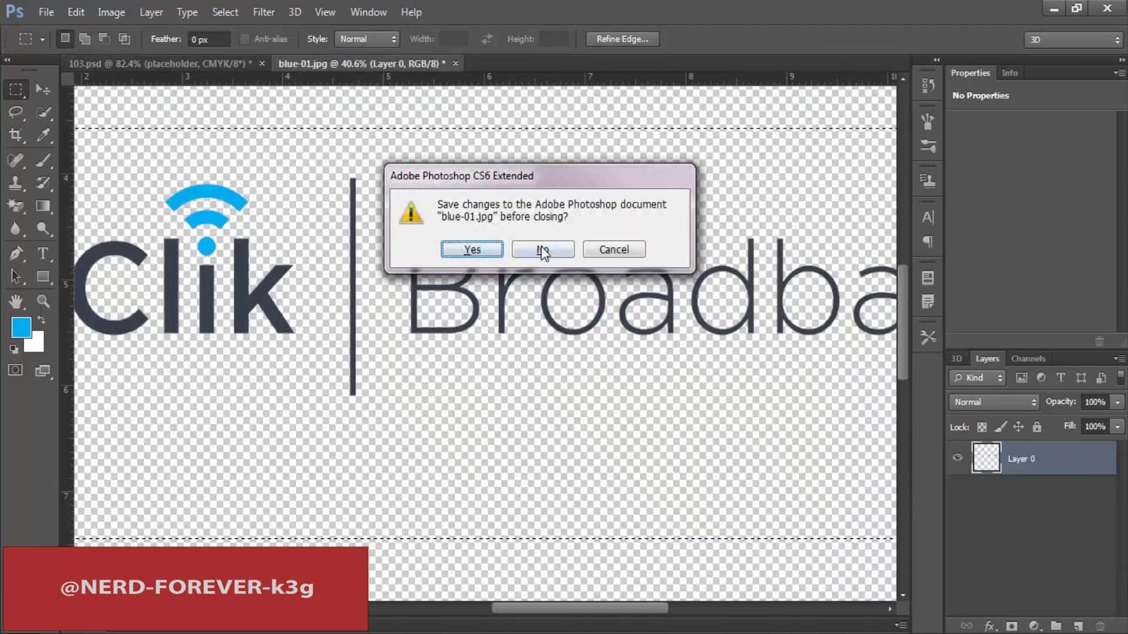
click(540, 247)
Step: Open the Black Mockup.psd business card mockup file
key(ctrl+o)
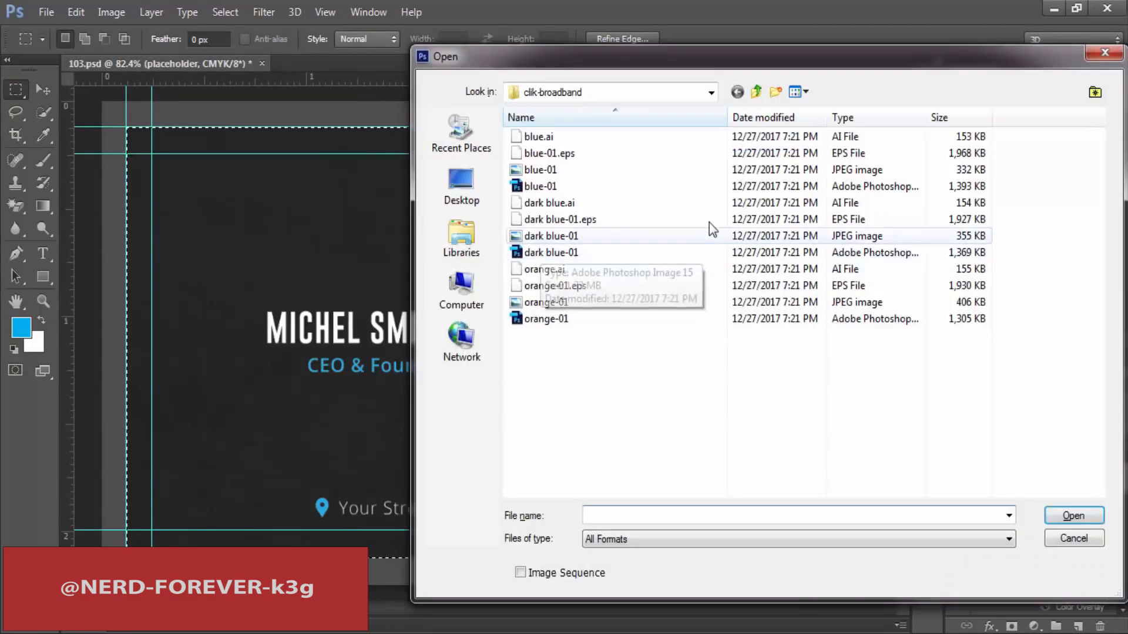
click(757, 92)
double_click(548, 164)
click(593, 318)
double_click(602, 303)
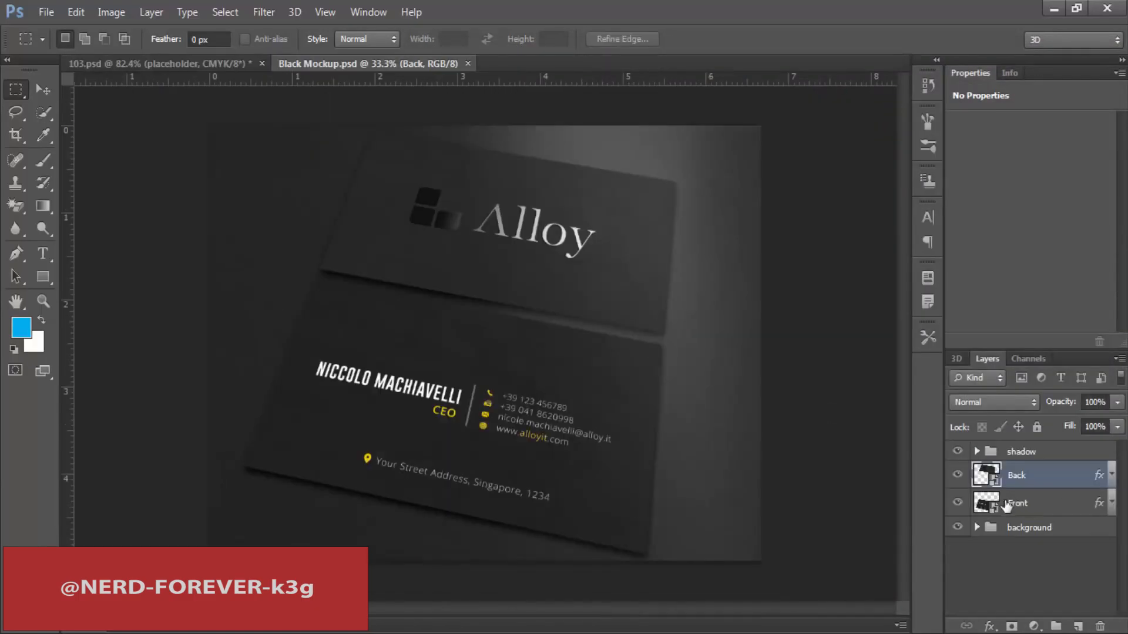
Step: Paste the copied card front into the mockup's Front smart object, then save and close its contents
click(993, 505)
double_click(994, 508)
key(ctrl+v)
key(ctrl+s)
key(ctrl+w)
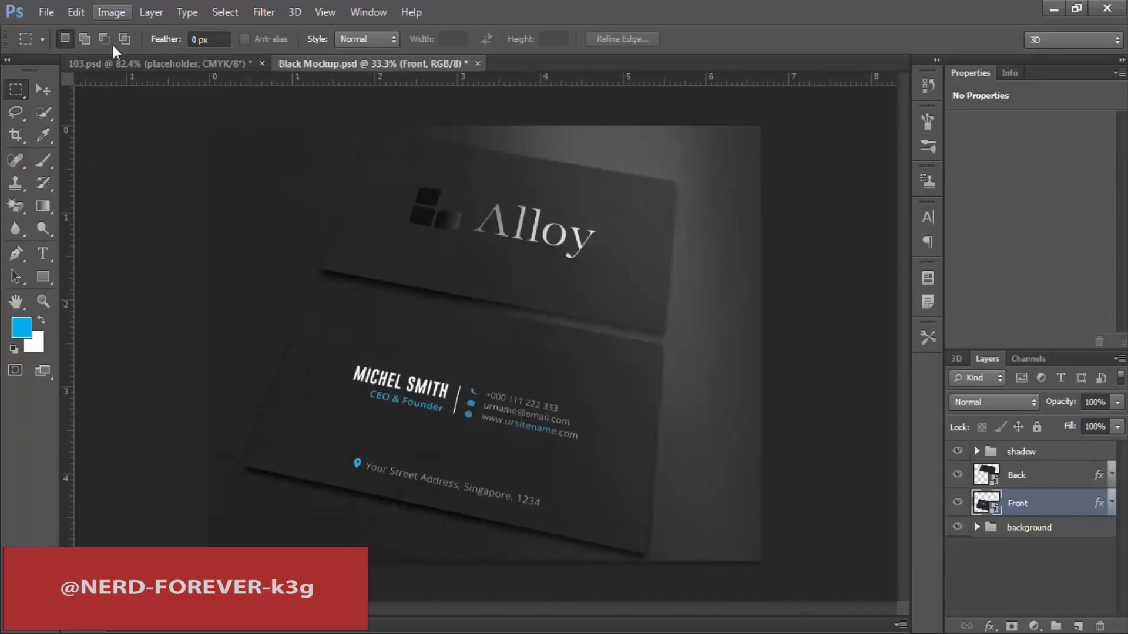
Step: In 103.psd, collapse and hide the front group, show the back group and copy the selected card area merged
click(159, 64)
scroll(1032, 499, up, 1)
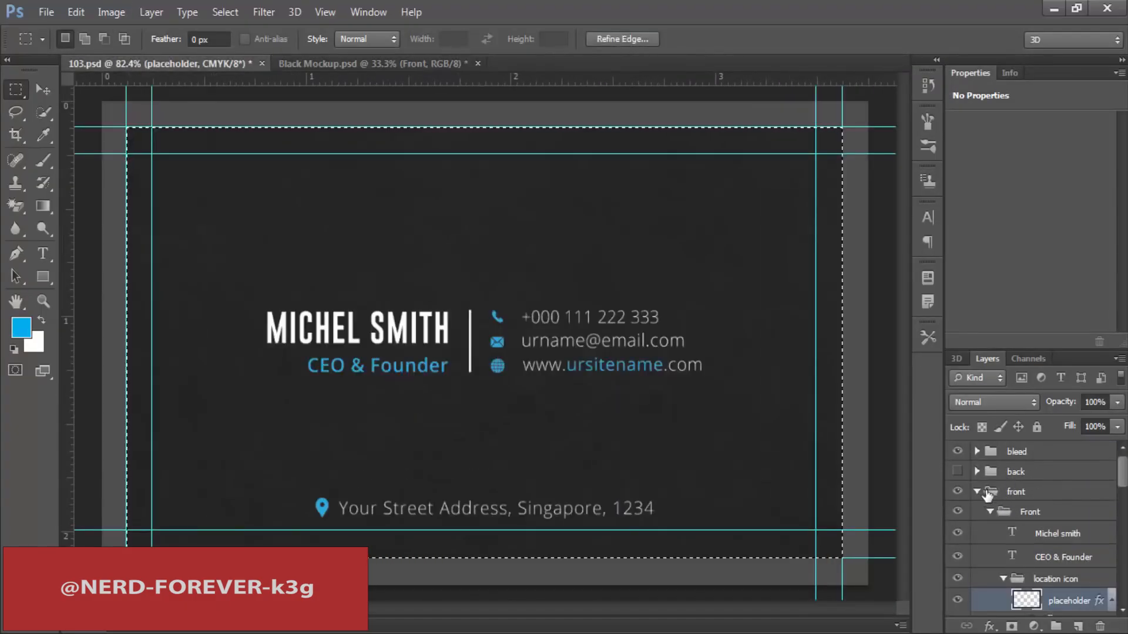
click(977, 492)
click(957, 492)
click(958, 471)
click(1002, 474)
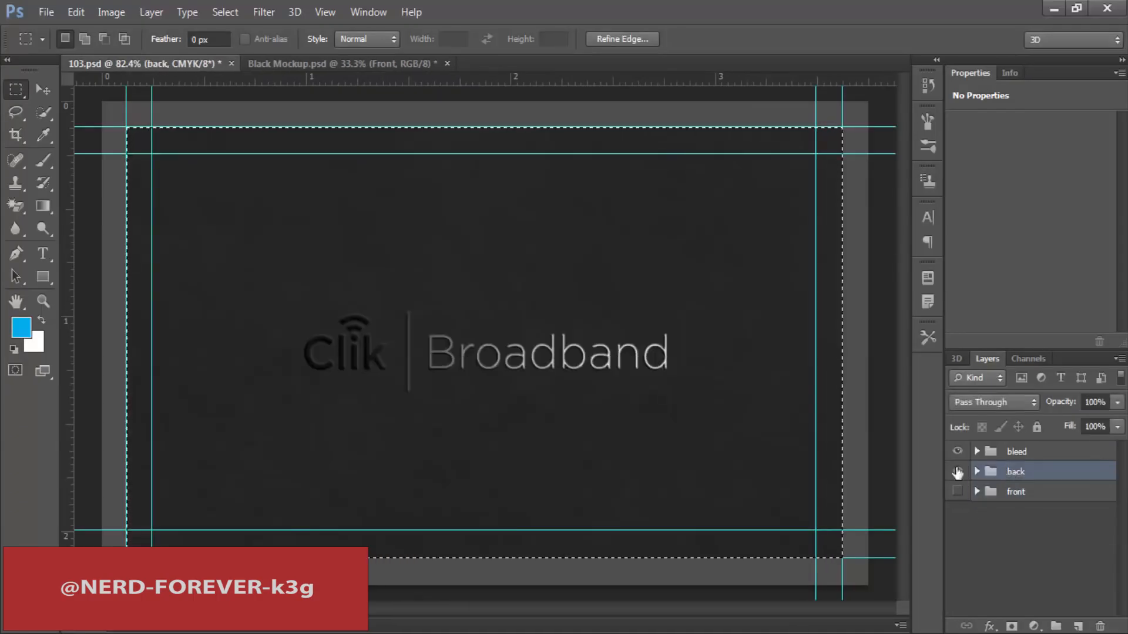
Step: Paste the copied logo side into the Back smart object of Black Mockup.psd, then save and close its contents
click(318, 64)
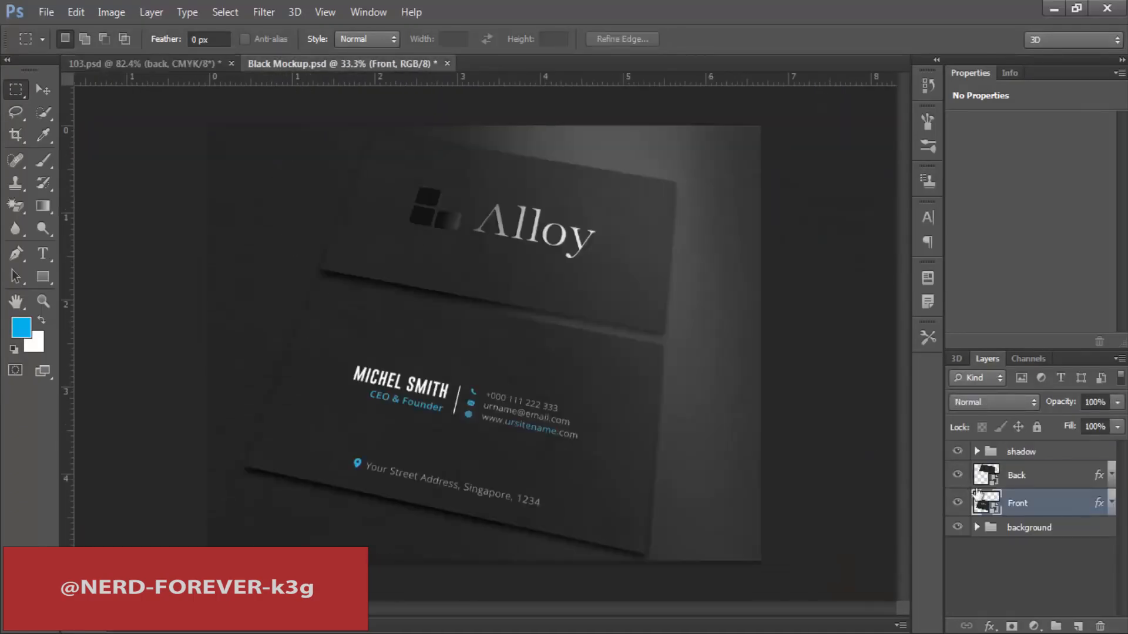
double_click(992, 474)
key(ctrl+v)
key(ctrl+s)
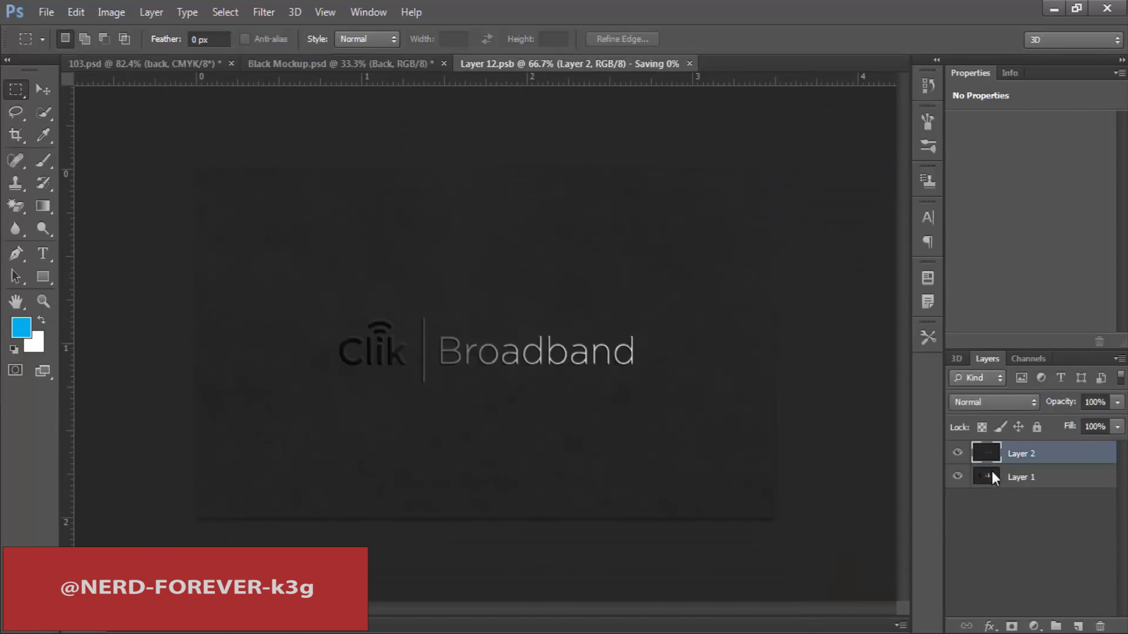
key(ctrl+w)
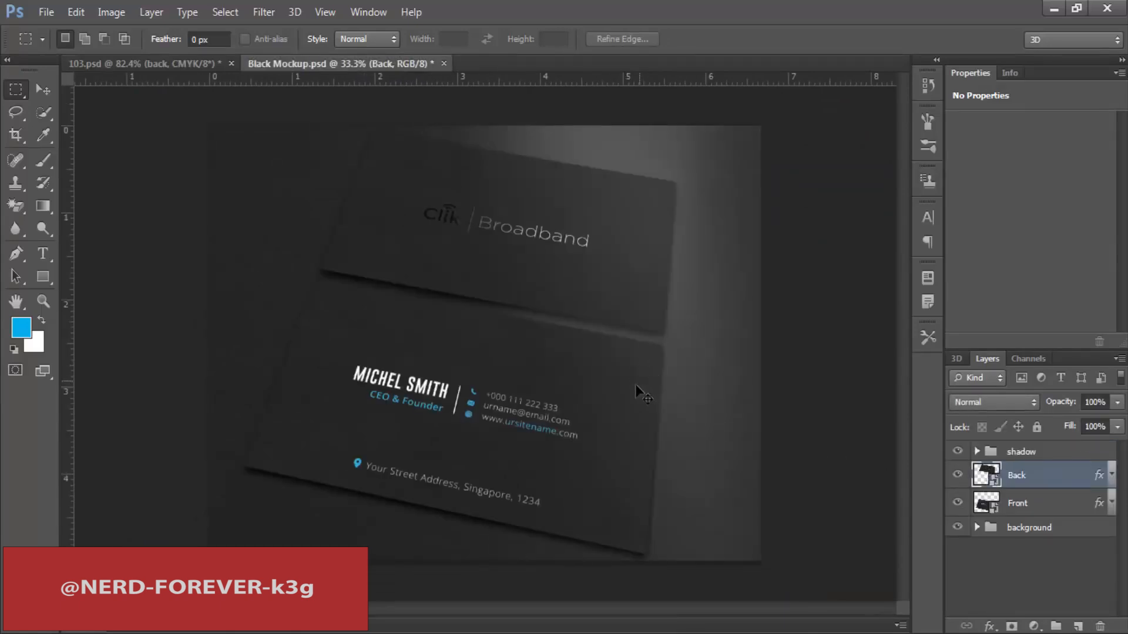
Step: Save the mockup to the Desktop as a JPEG named 01 with maximum quality 12
key(ctrl+shift+s)
click(457, 180)
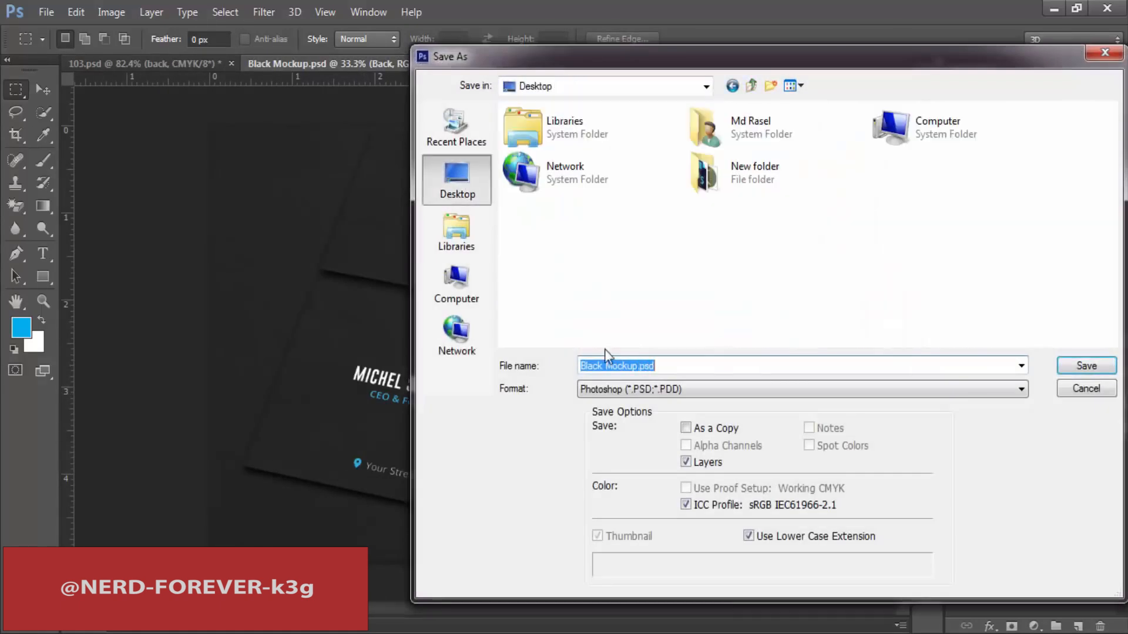
click(610, 389)
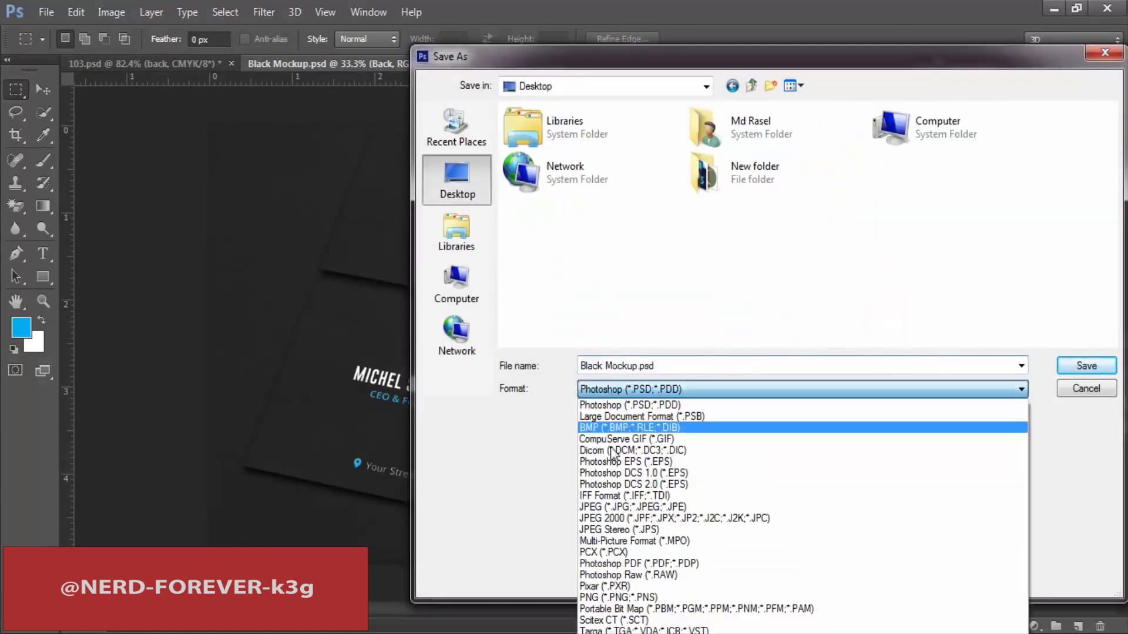
click(603, 507)
double_click(667, 363)
text(01)
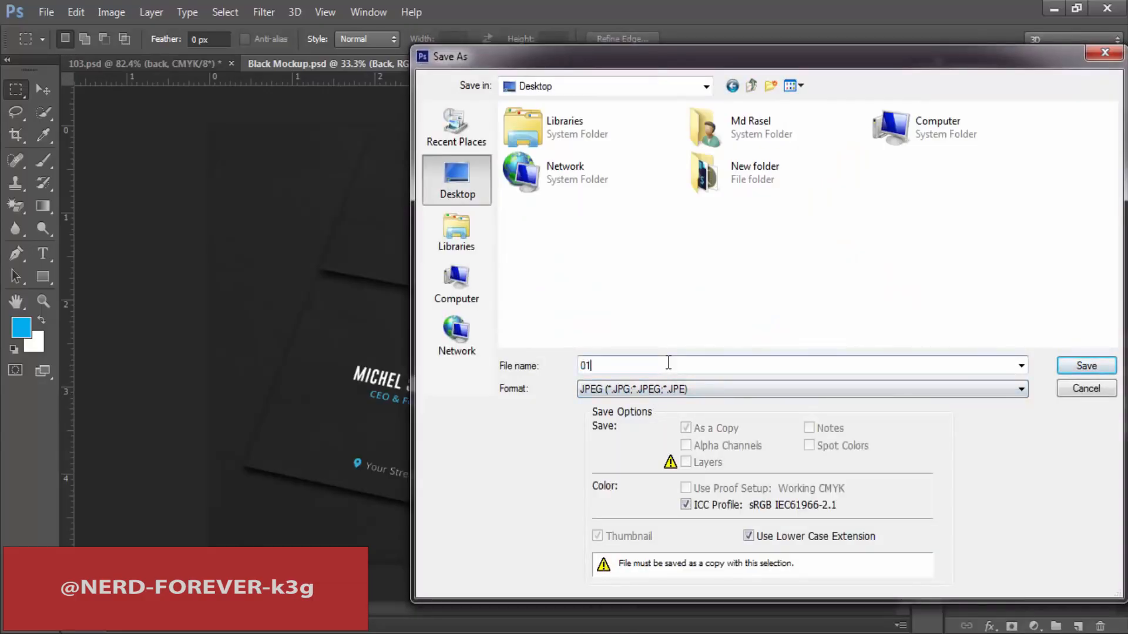
key(Return)
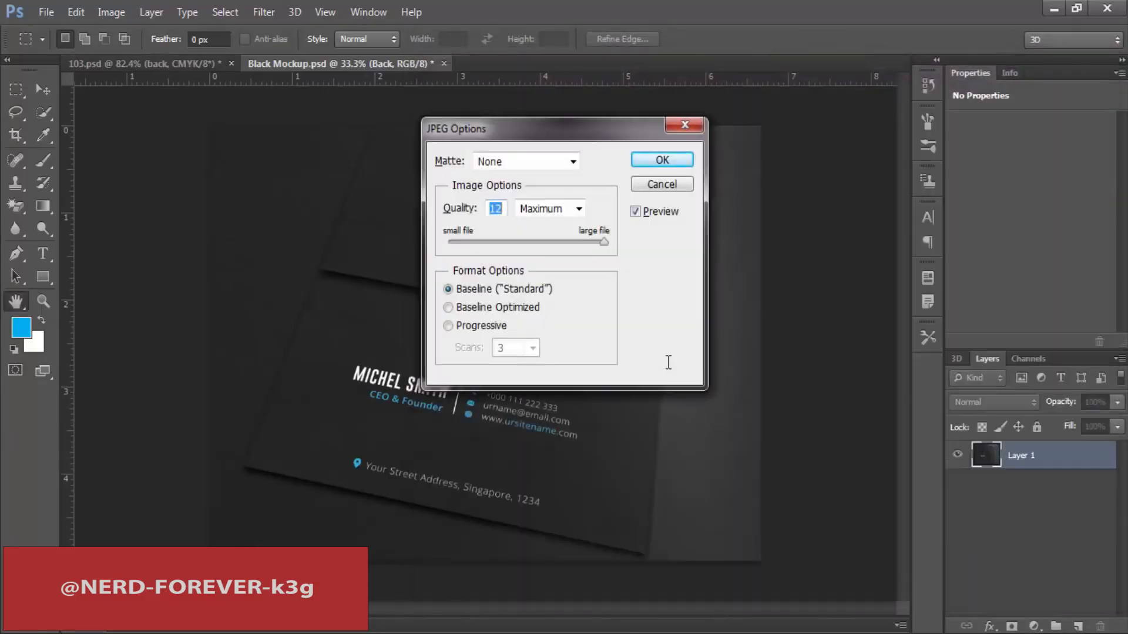
click(675, 164)
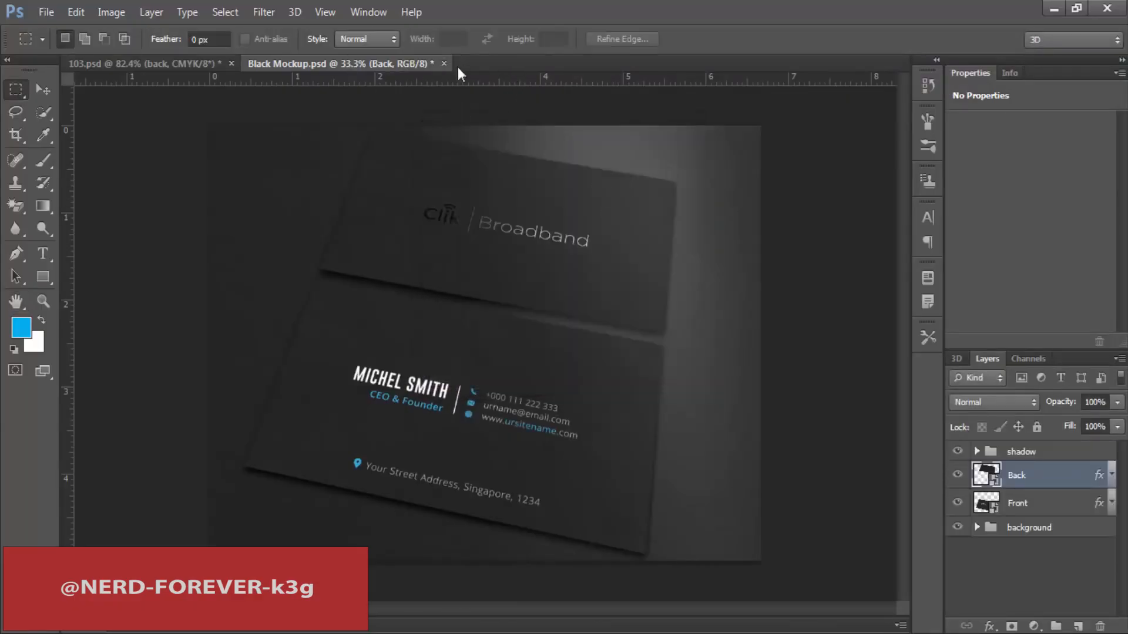
Step: In 103.psd, clear the selection, group the back and front groups together as 01 and duplicate that group
click(175, 68)
click(656, 422)
click(668, 343)
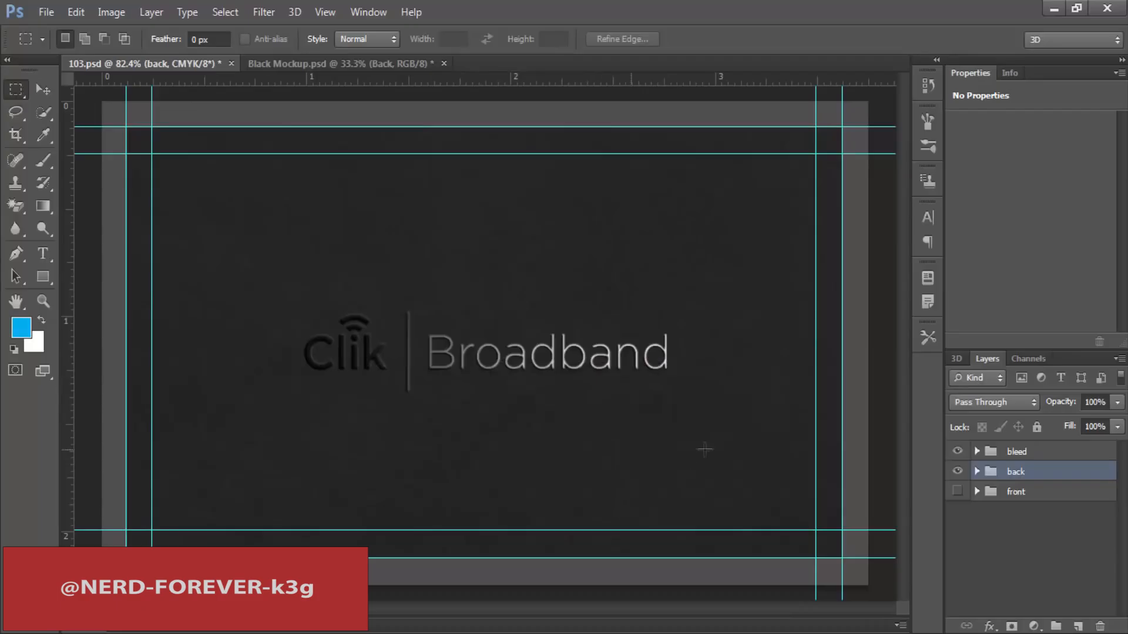
ctrl+click(1019, 492)
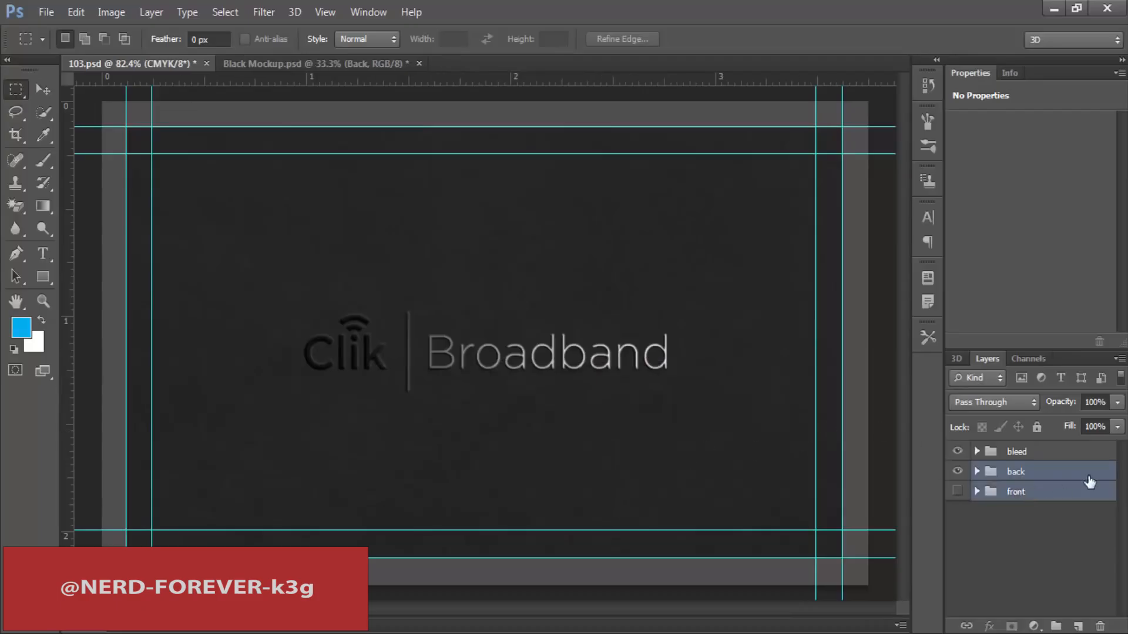
key(ctrl+g)
double_click(1023, 472)
text(01)
key(Return)
key(ctrl+j)
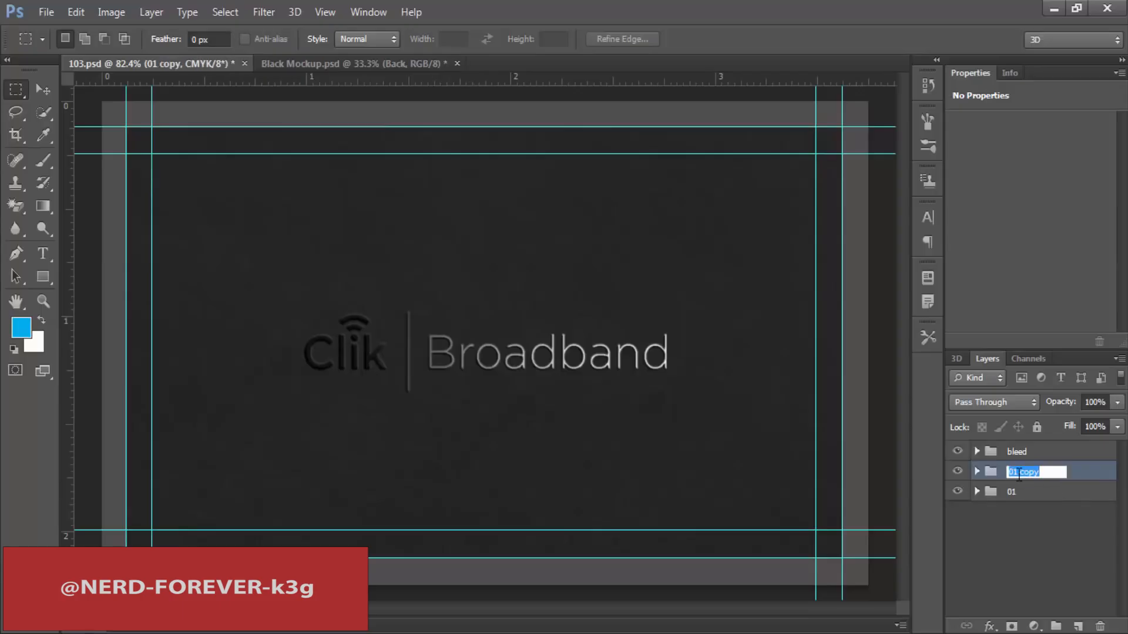
Step: Rename the duplicated group as 02 and hide the original group 01
click(1019, 474)
text(02)
key(Return)
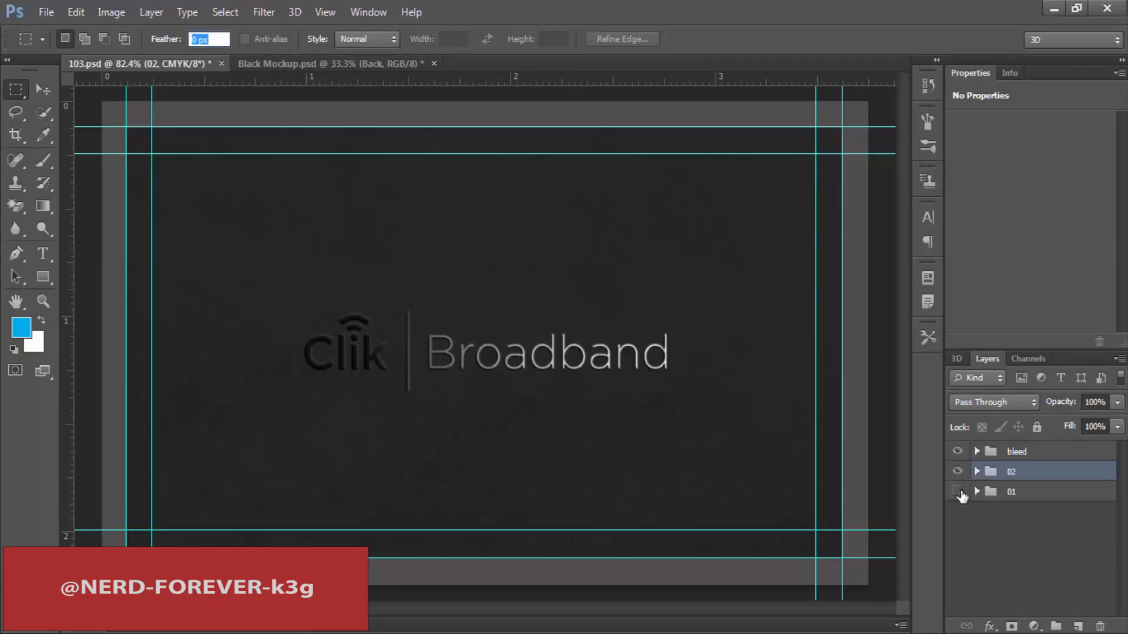
Step: Expand group 02, hide its back group, and show and expand its front group
click(977, 472)
click(975, 491)
click(957, 471)
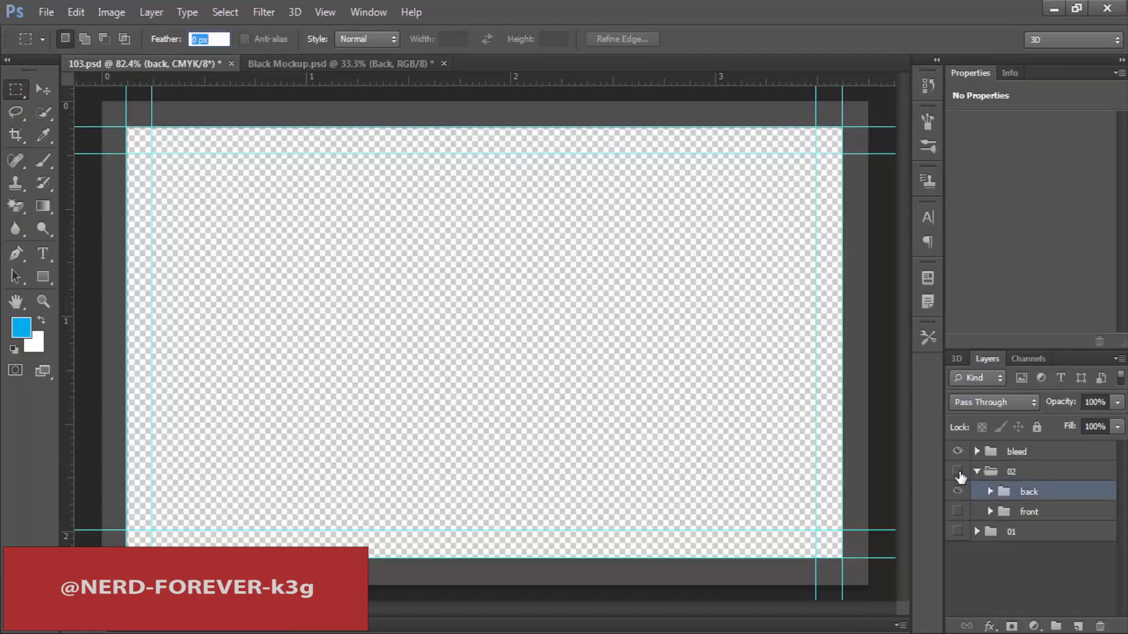
click(958, 492)
click(958, 491)
click(957, 511)
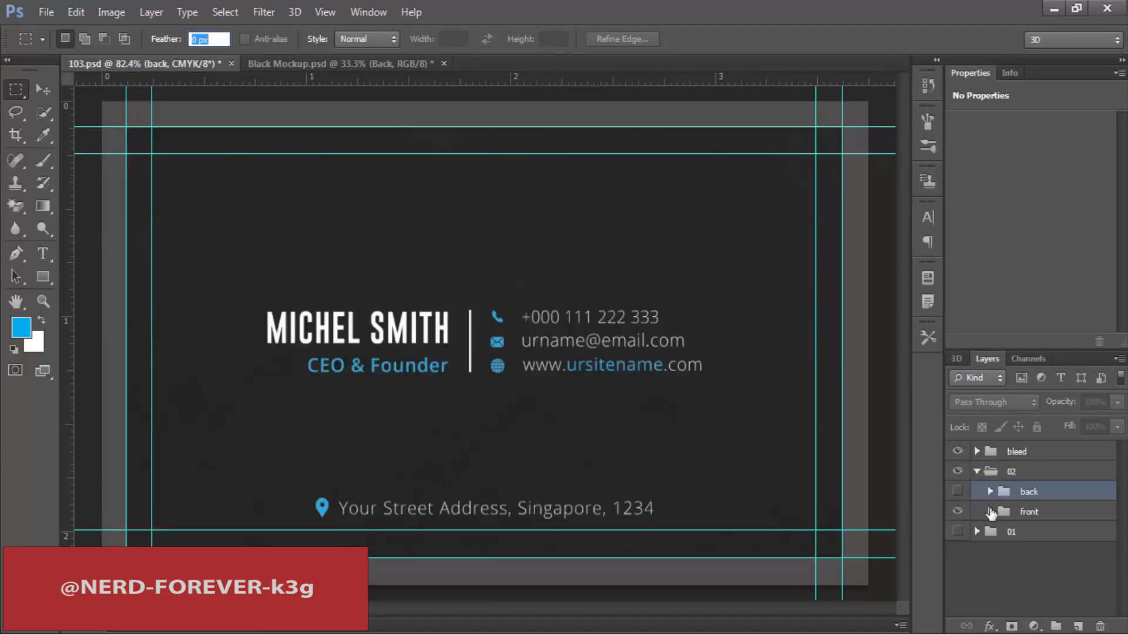
click(990, 511)
click(410, 335)
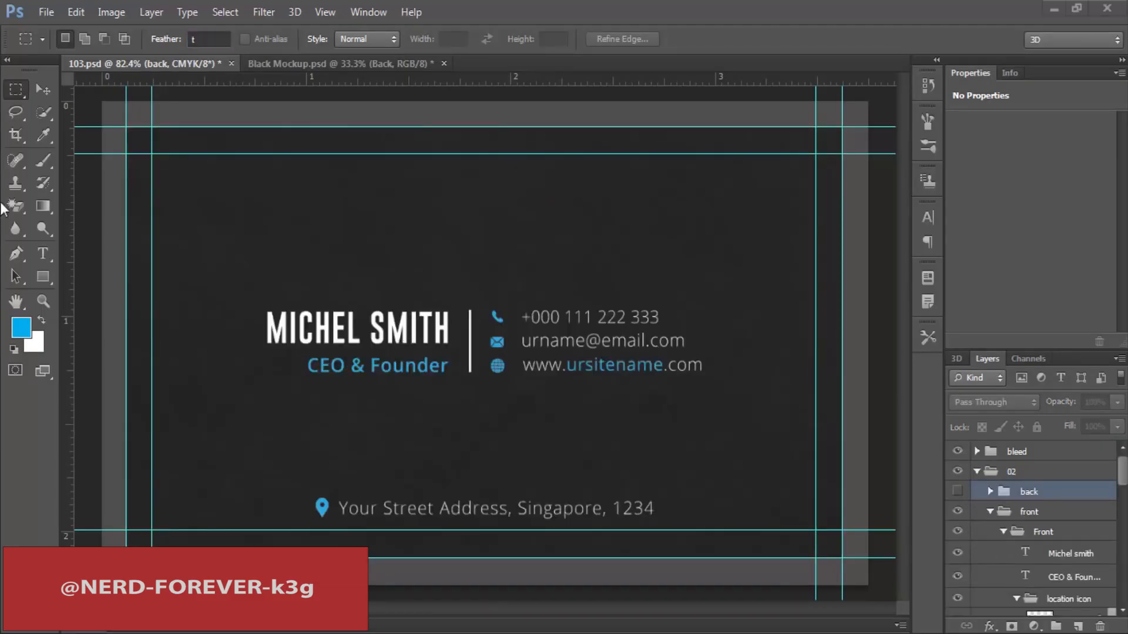
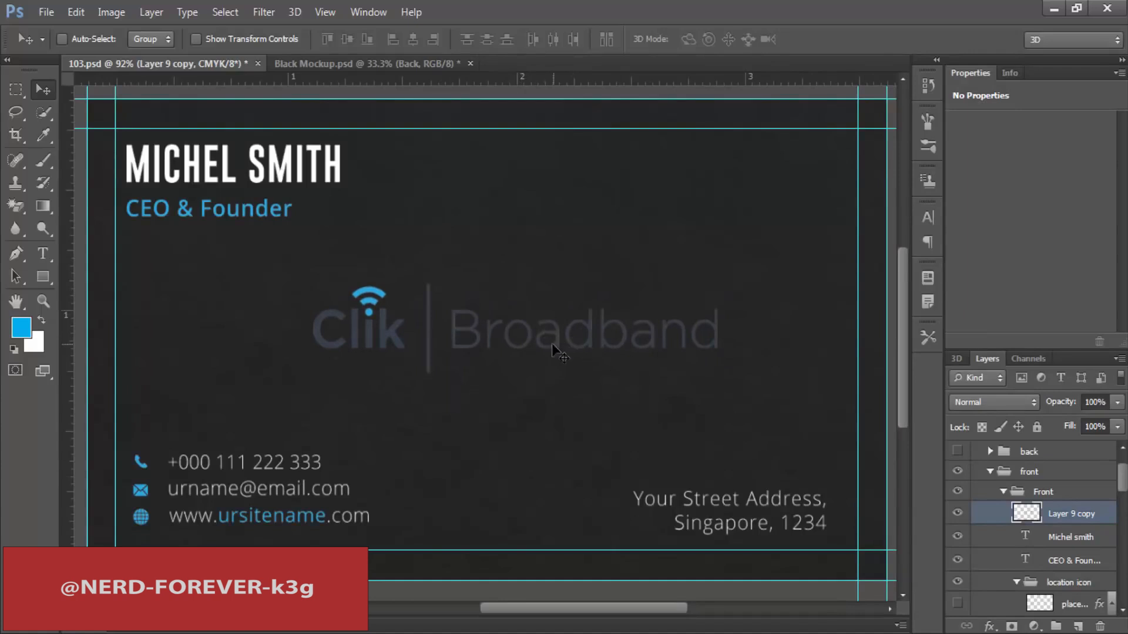
Step: Centre the pasted logo between the card's side edges, duplicate its layer and hide the duplicate
drag(588, 345, 523, 336)
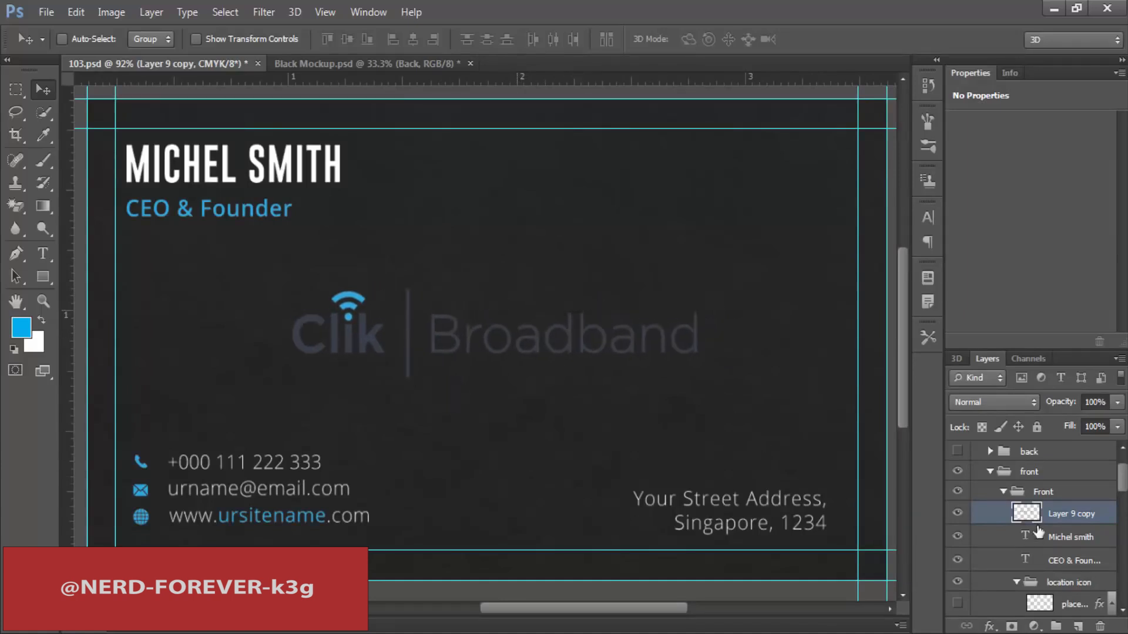
click(957, 514)
key(ctrl+j)
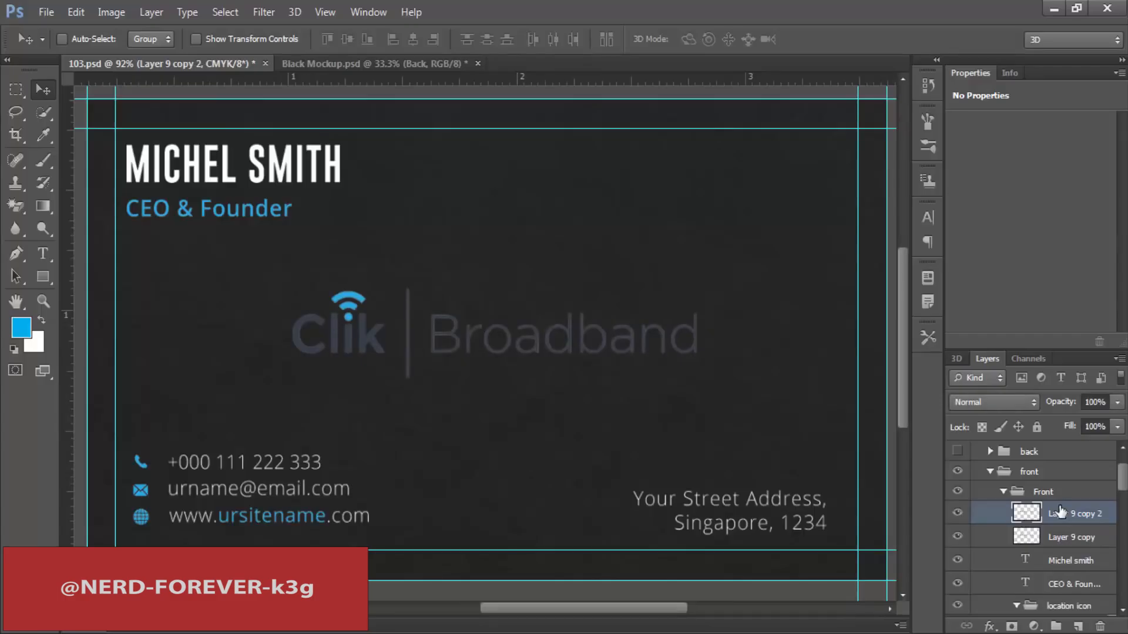
click(957, 514)
Step: Add a layer mask to Layer 9 copy and set up the Brush tool at about 83 px for painting on it
click(1022, 543)
click(1011, 626)
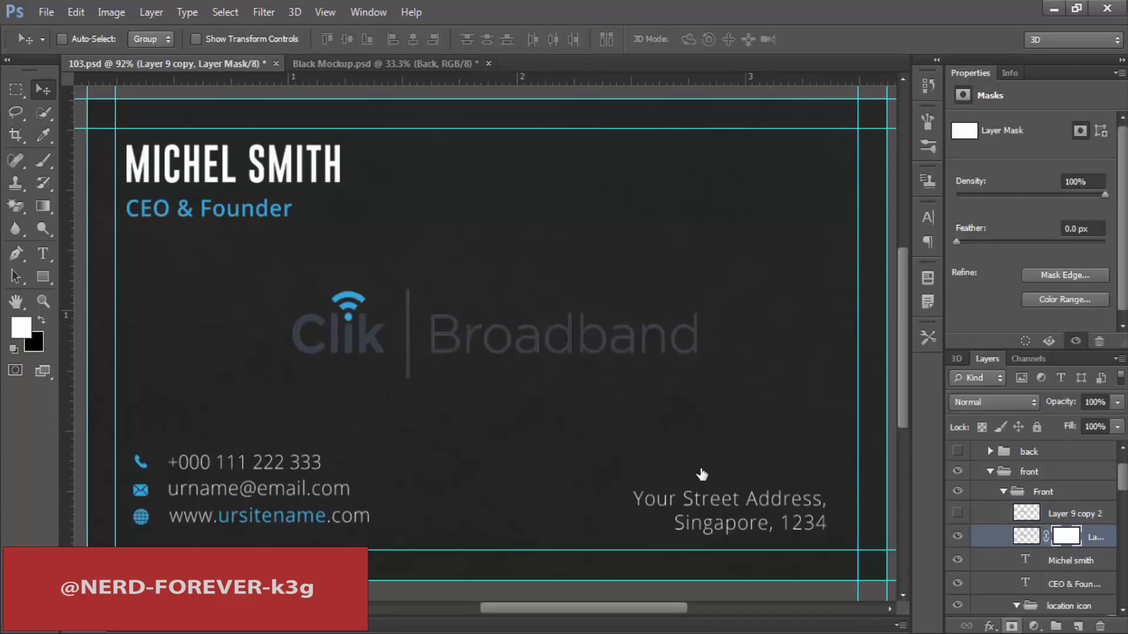
key(b)
right_click(43, 162)
click(100, 158)
right_click(657, 354)
click(726, 395)
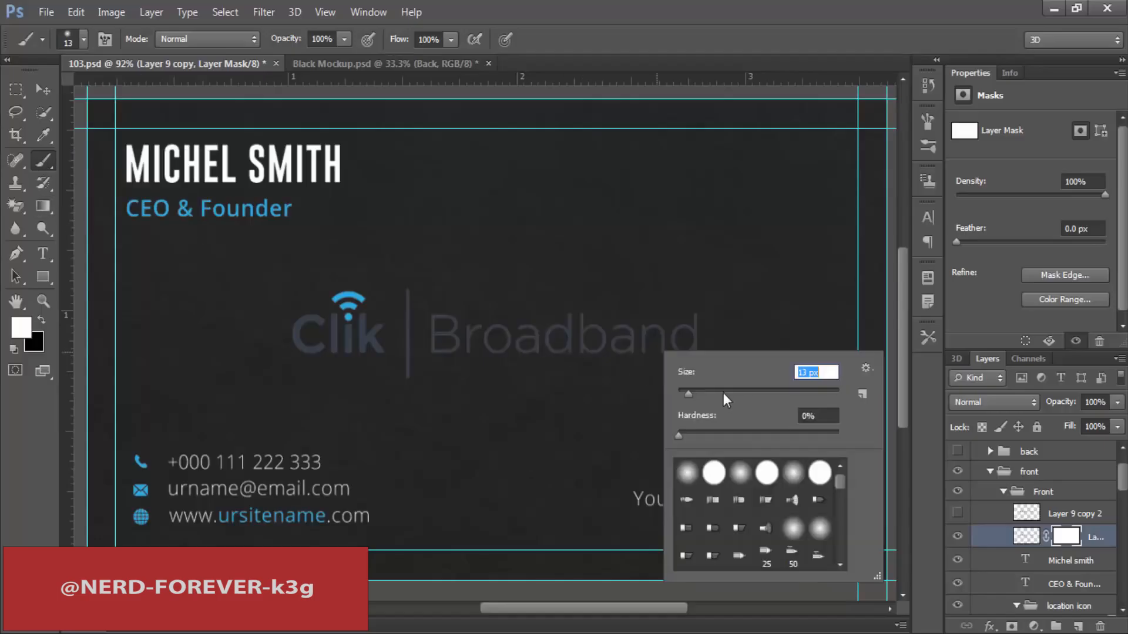
click(647, 315)
right_click(675, 325)
click(762, 368)
click(659, 403)
Step: Paint black on the mask with a hard 83 px brush over the Clik Broadband wordmark, leaving only the Wi-Fi symbol
key(x)
mouse_move(657, 392)
mouse_down()
mouse_move(725, 252)
mouse_move(611, 340)
mouse_move(622, 330)
mouse_up()
right_click(622, 330)
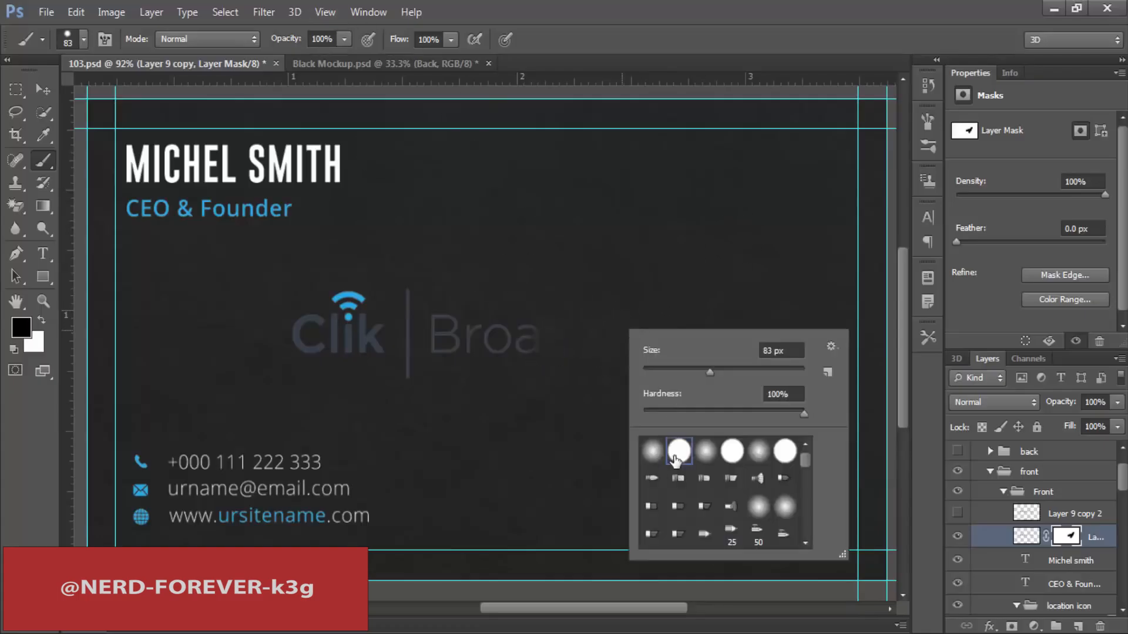
click(587, 287)
drag(534, 343, 536, 311)
mouse_move(464, 331)
mouse_down()
mouse_move(425, 280)
mouse_move(425, 344)
mouse_move(453, 339)
mouse_move(443, 371)
mouse_move(504, 383)
mouse_move(457, 358)
mouse_move(363, 349)
mouse_move(387, 346)
mouse_move(384, 333)
mouse_move(367, 358)
mouse_move(302, 347)
mouse_up()
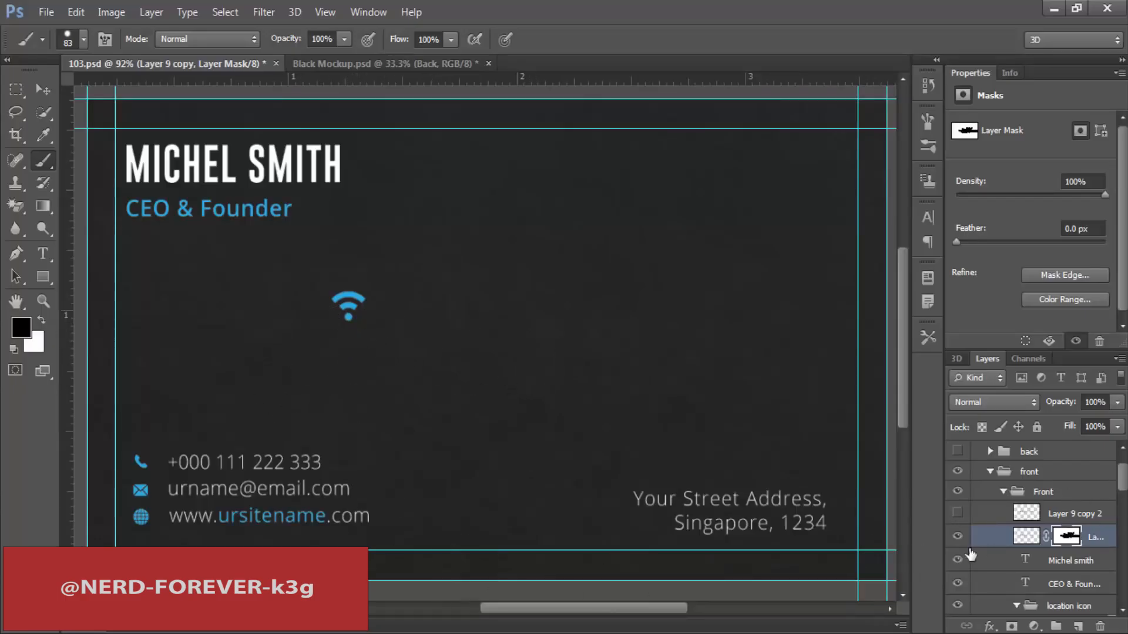
Step: Hide the masked logo layer, show Layer 9 copy 2, lasso its Wi-Fi symbol, delete it and clear the selection
click(956, 514)
click(956, 514)
click(1069, 514)
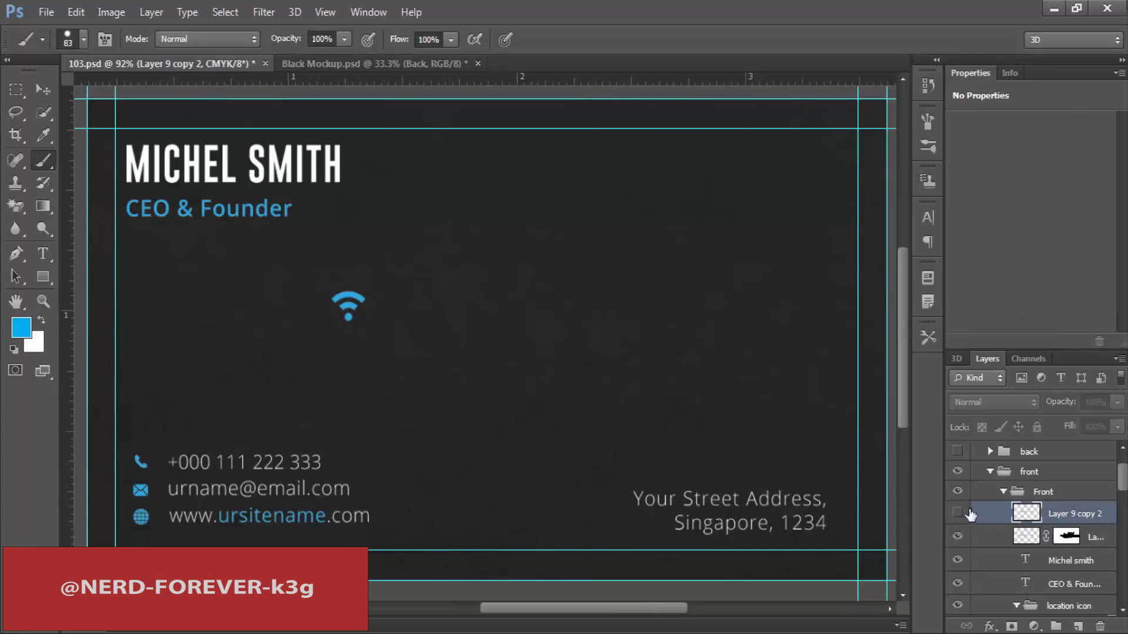
click(956, 537)
click(956, 514)
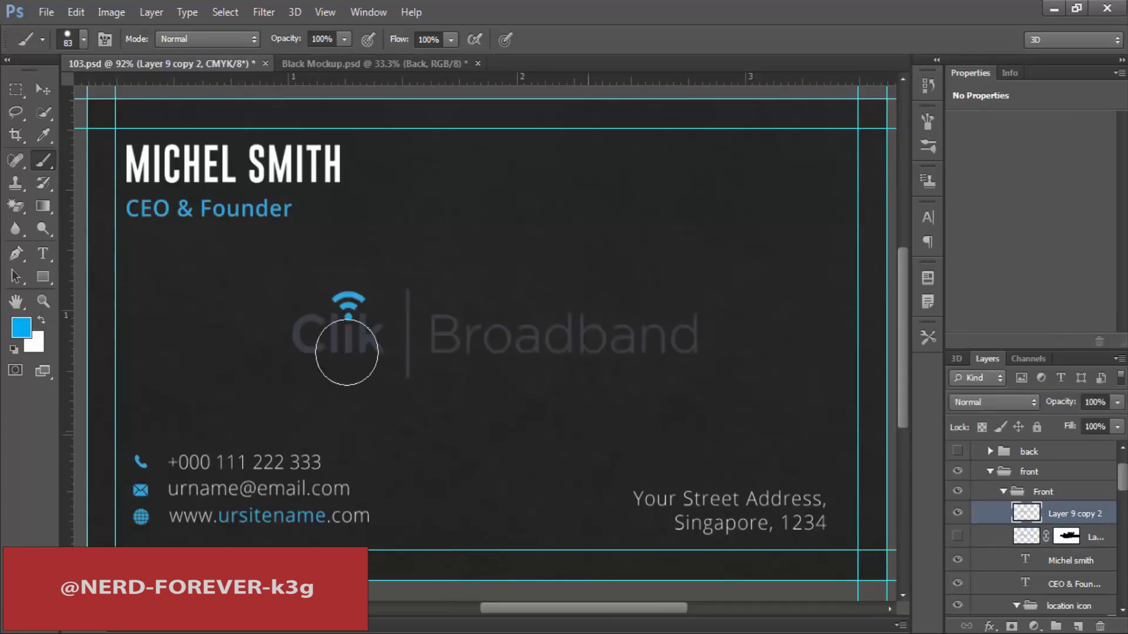
key(l)
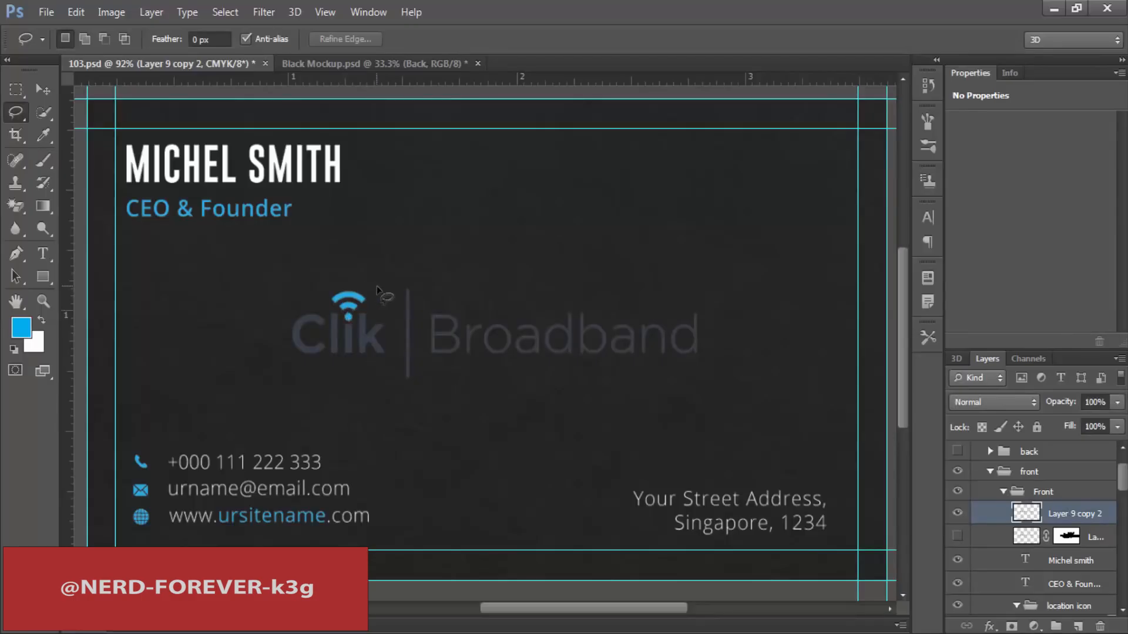
drag(383, 294, 360, 311)
drag(383, 277, 384, 278)
key(Delete)
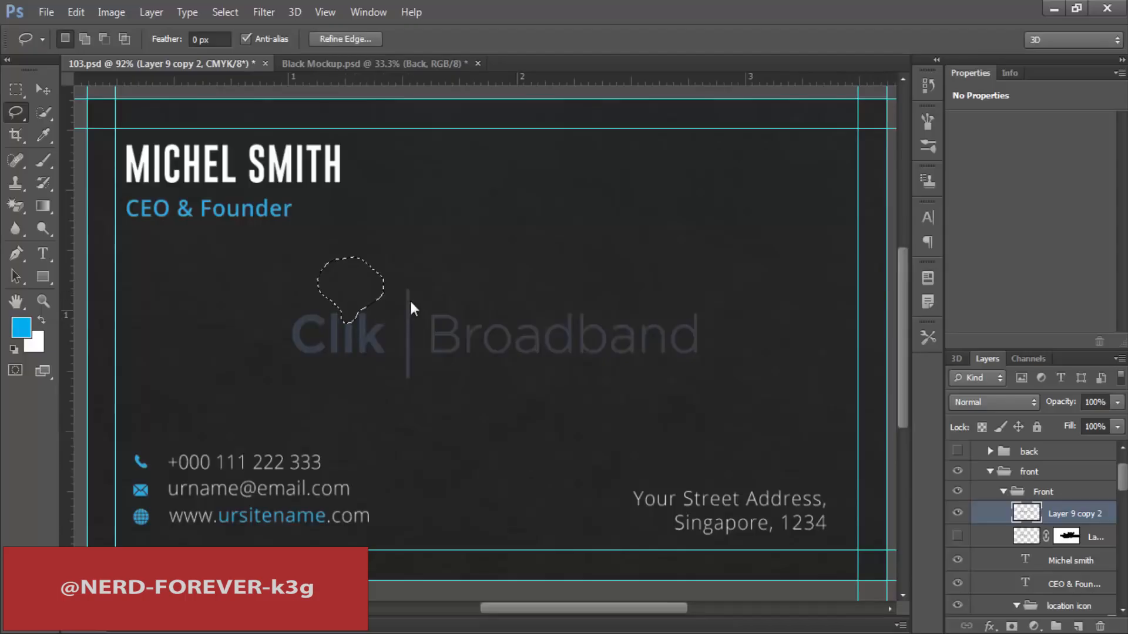
key(ctrl+d)
key(ctrl+d)
Step: Apply a white Color Overlay layer style to the Clik Broadband wordmark layer
right_click(1076, 531)
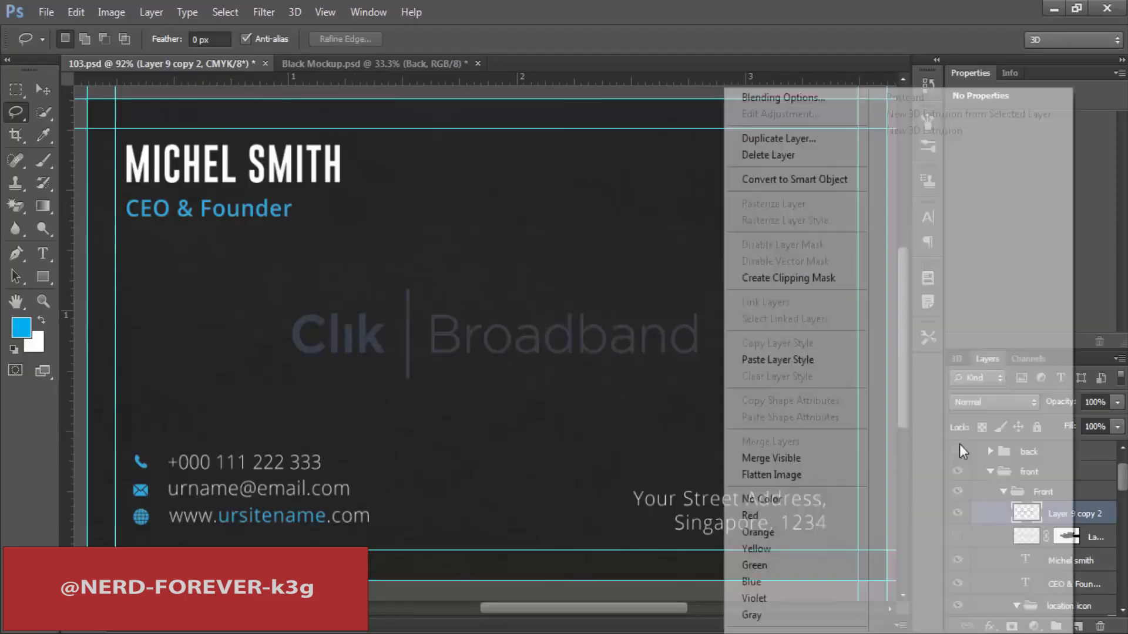
click(788, 105)
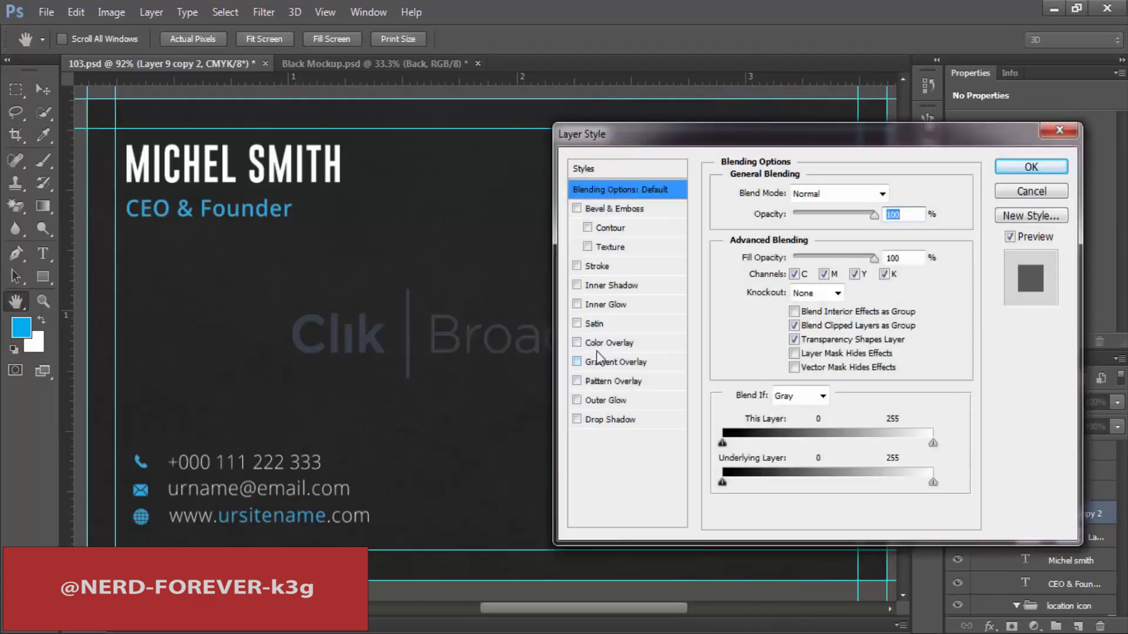
click(596, 343)
click(887, 201)
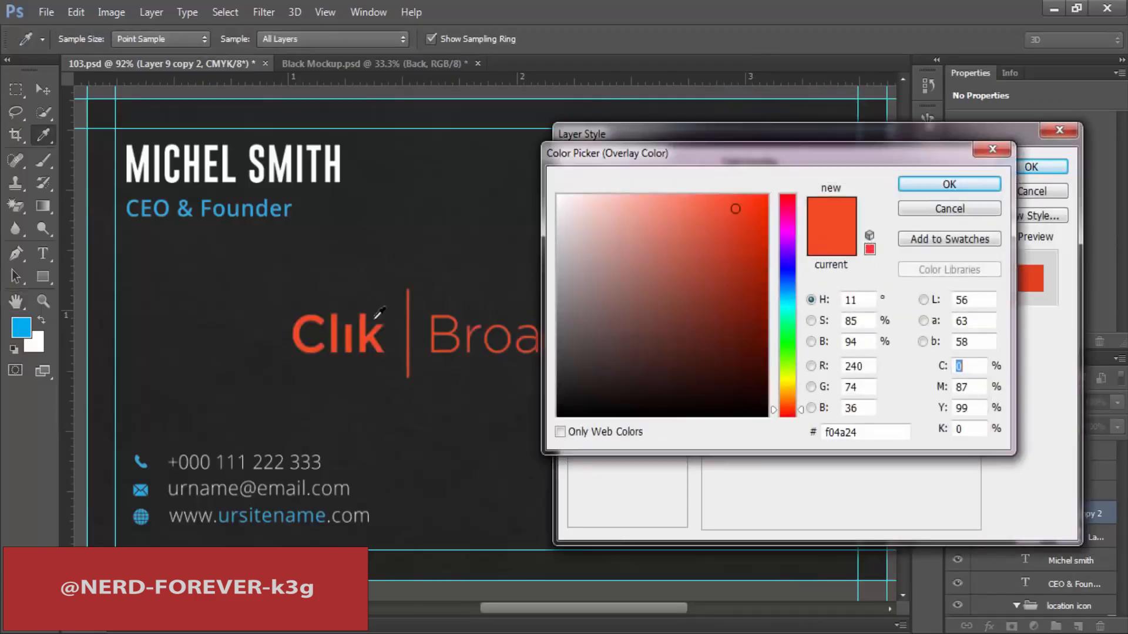
drag(601, 233, 536, 185)
click(964, 184)
click(1022, 165)
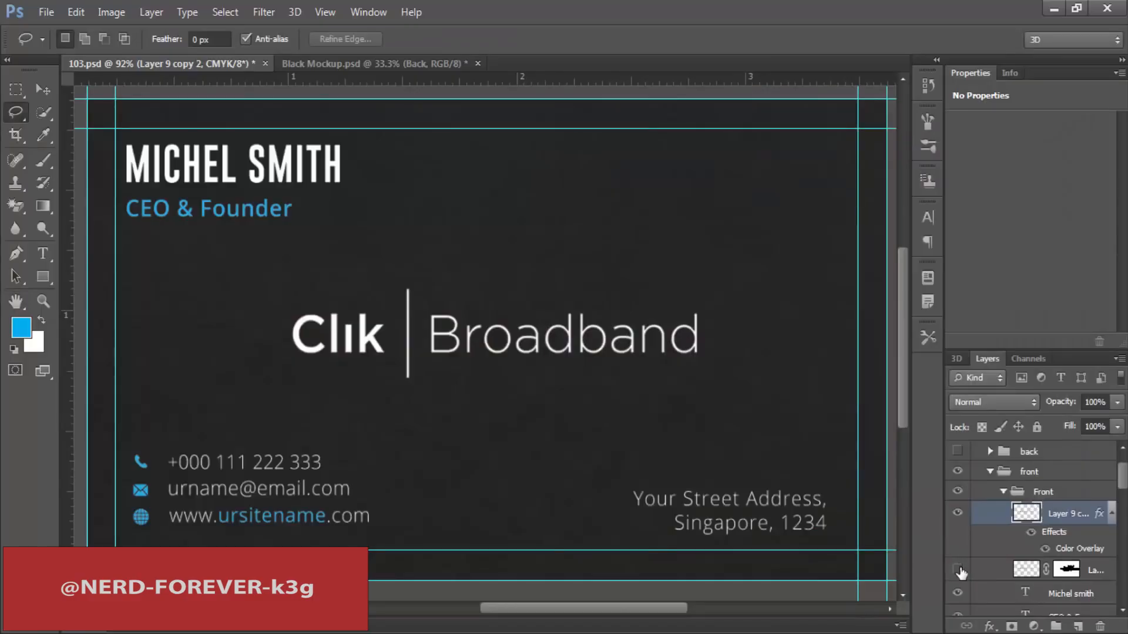
Step: Show the masked Wi-Fi symbol layer again and group it with the wordmark layer as logo
click(958, 570)
ctrl+click(1093, 573)
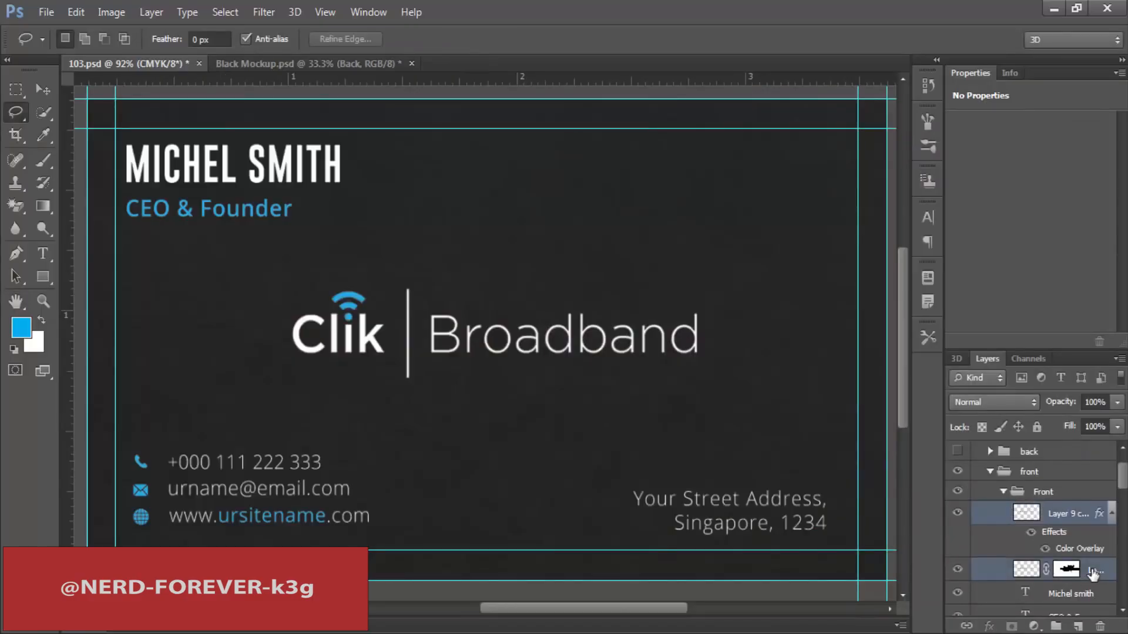
key(ctrl+g)
double_click(1046, 511)
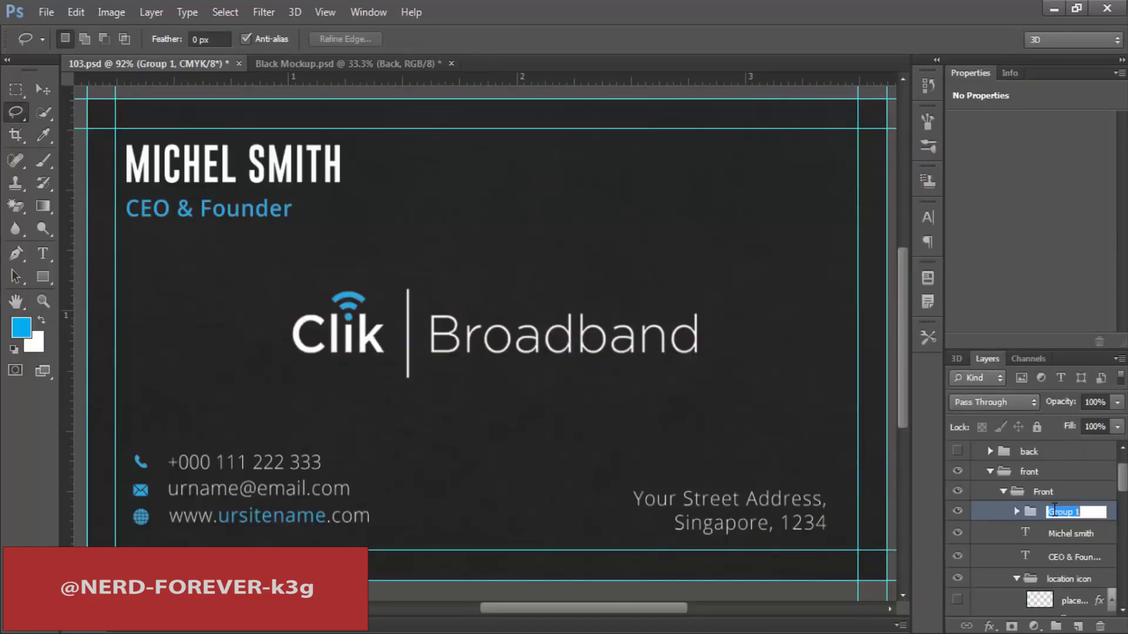
text(logo)
key(Return)
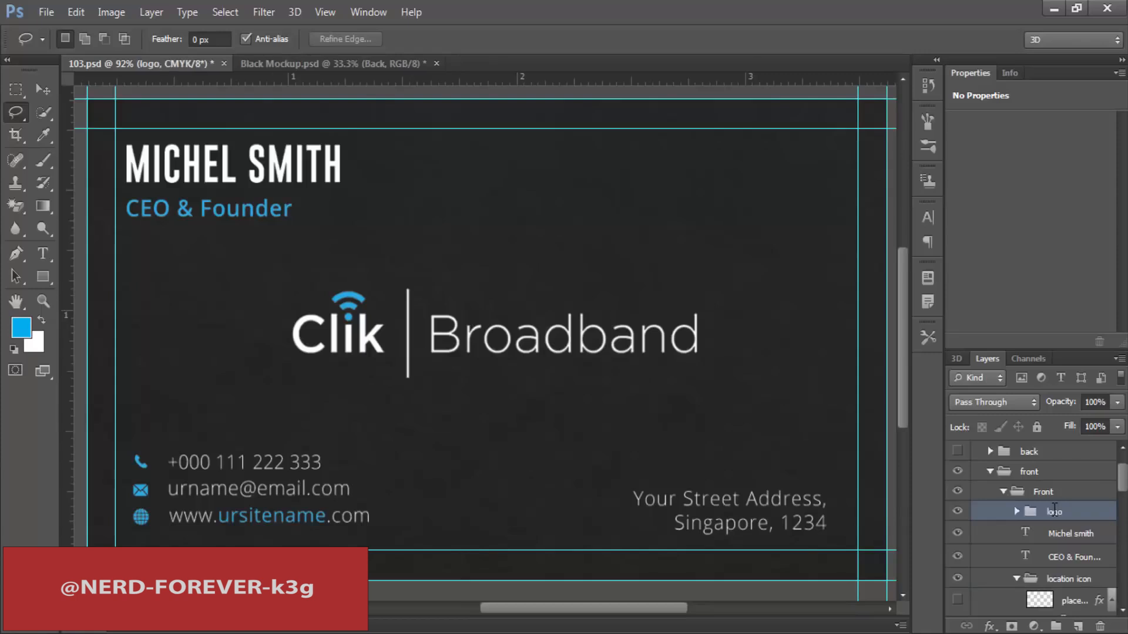
Step: Scale the logo group down proportionally and place it in the card's upper-right corner, level with the name
key(v)
drag(487, 342, 590, 252)
key(ctrl+t)
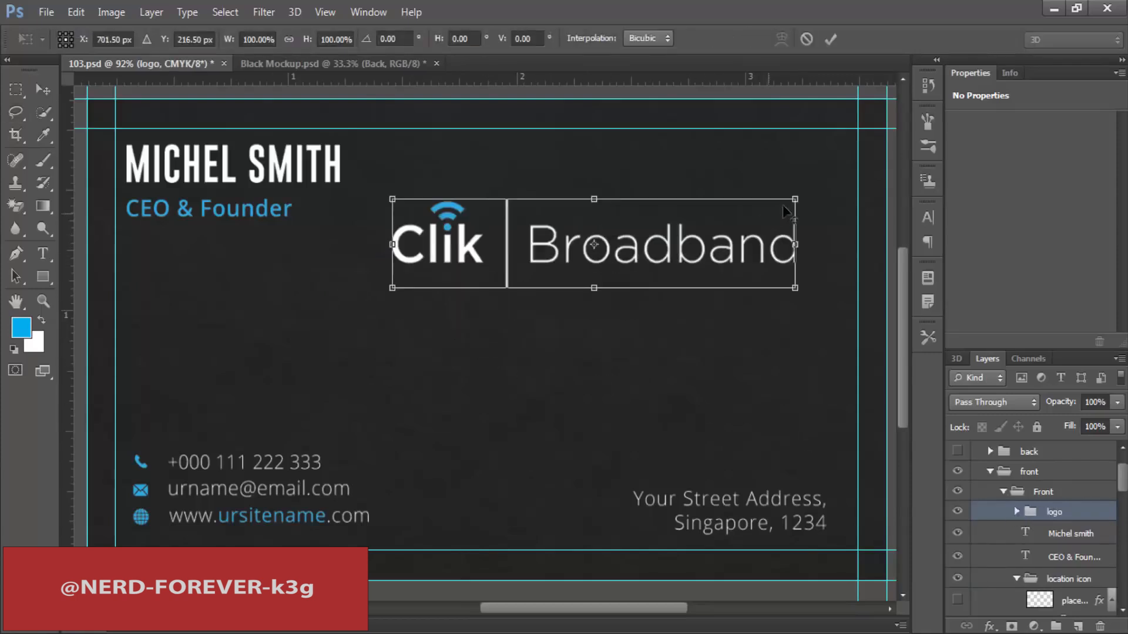
drag(778, 210, 744, 217)
key(Return)
drag(624, 253, 668, 212)
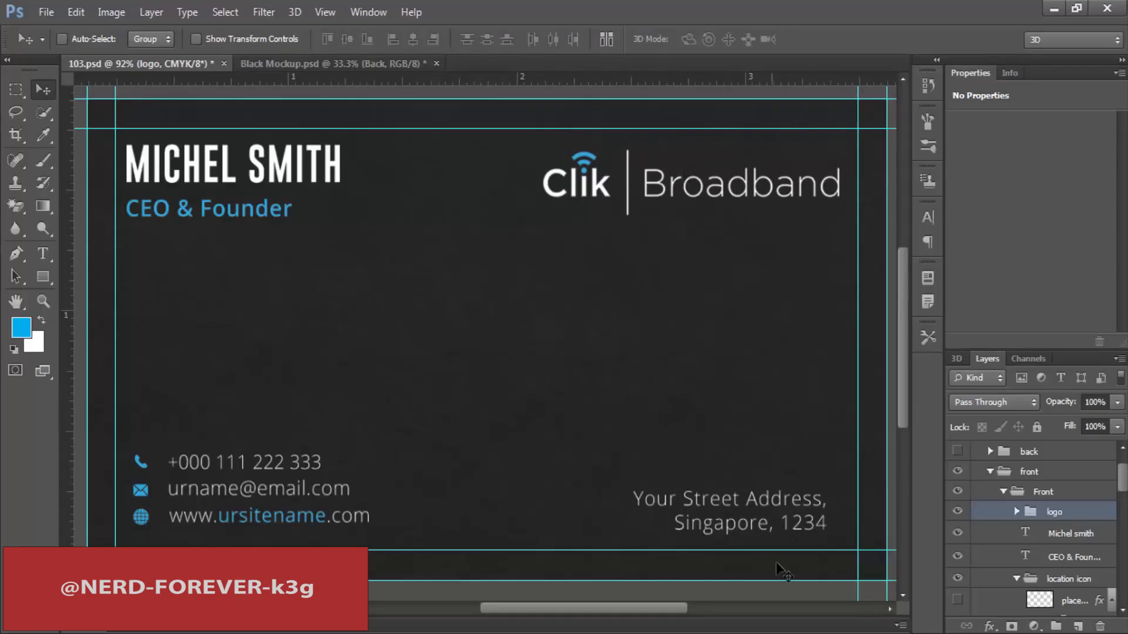
Step: Nudge the two-line street address slightly right and up to align it under the logo's right end
key(t)
click(759, 499)
click(42, 90)
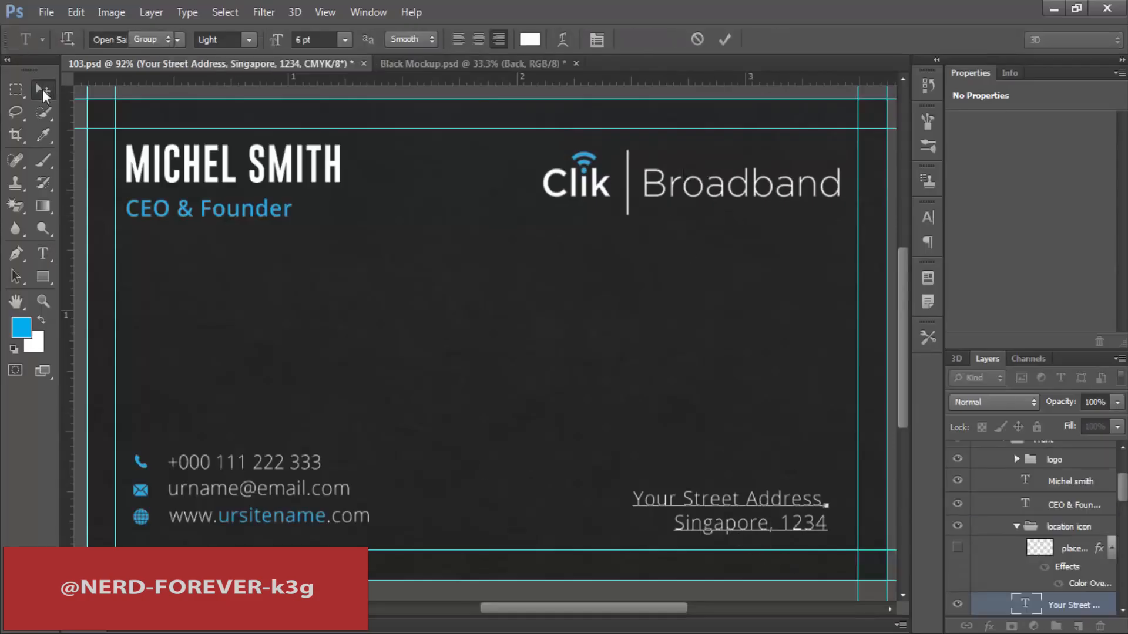
drag(764, 496, 773, 487)
Step: Copy the full card area merged, paste it into the Front smart object of Black Mockup.psd, then save and close its contents
key(m)
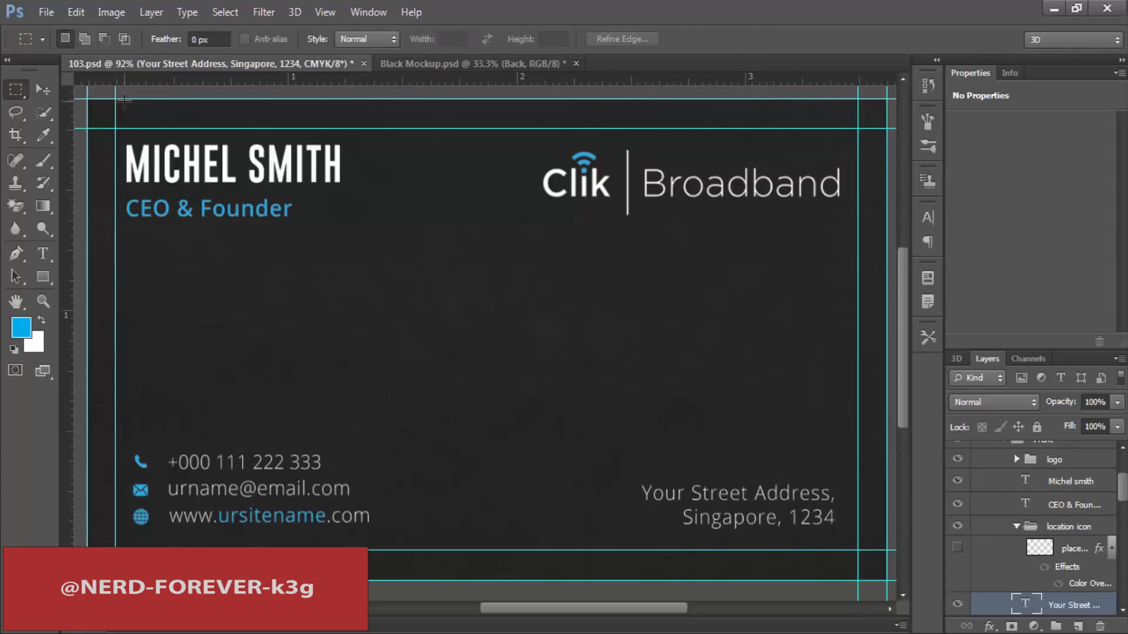
drag(90, 101, 887, 580)
click(396, 61)
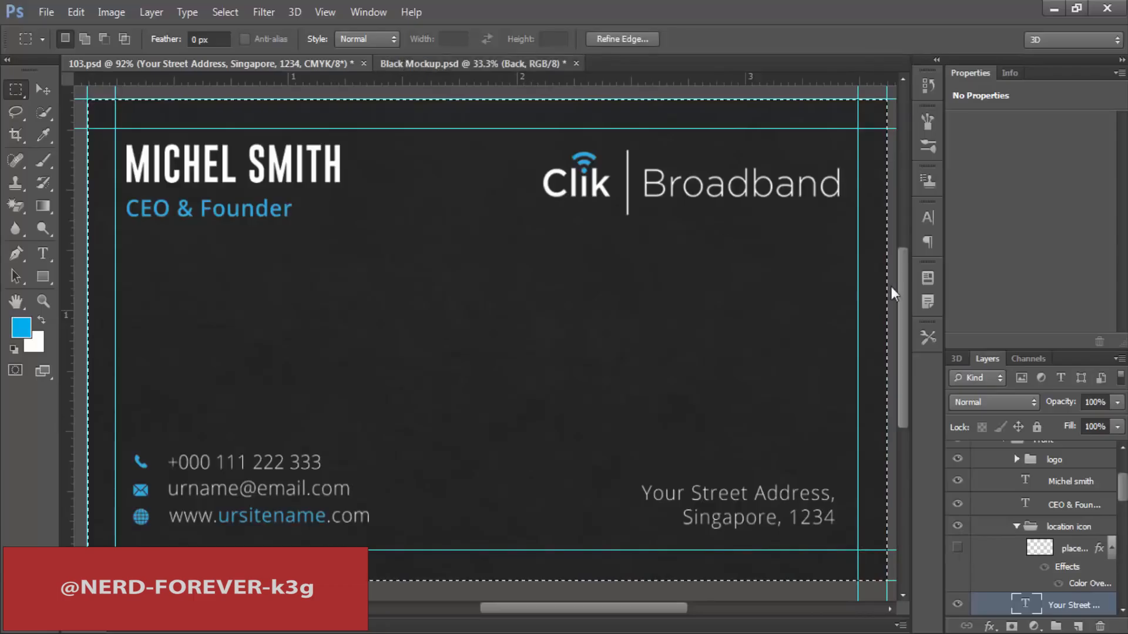
double_click(992, 504)
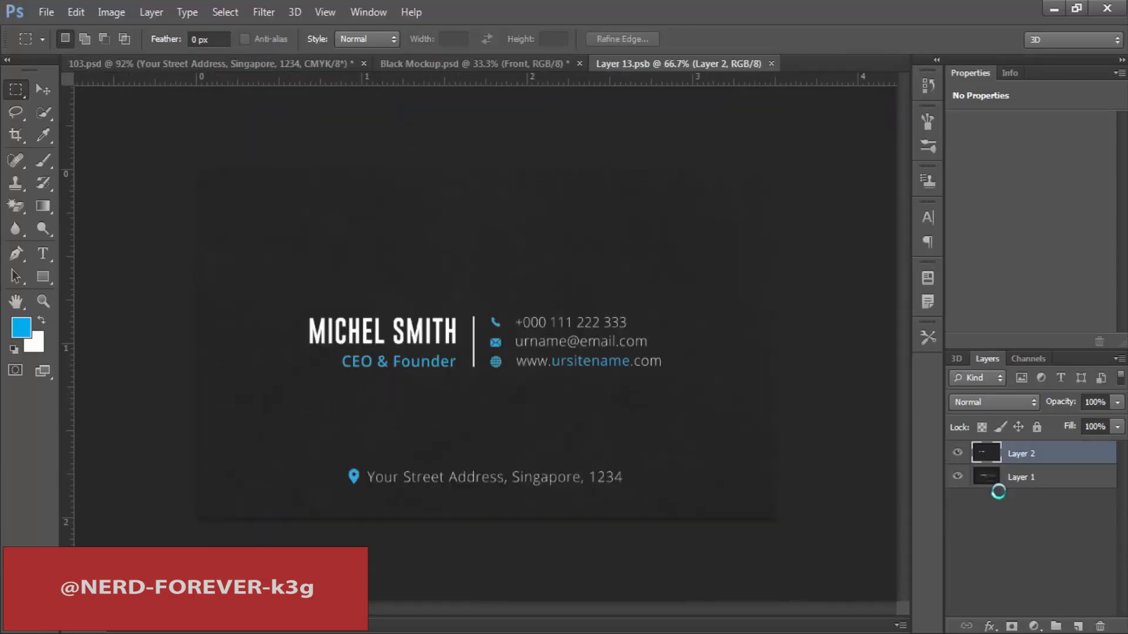
key(ctrl+w)
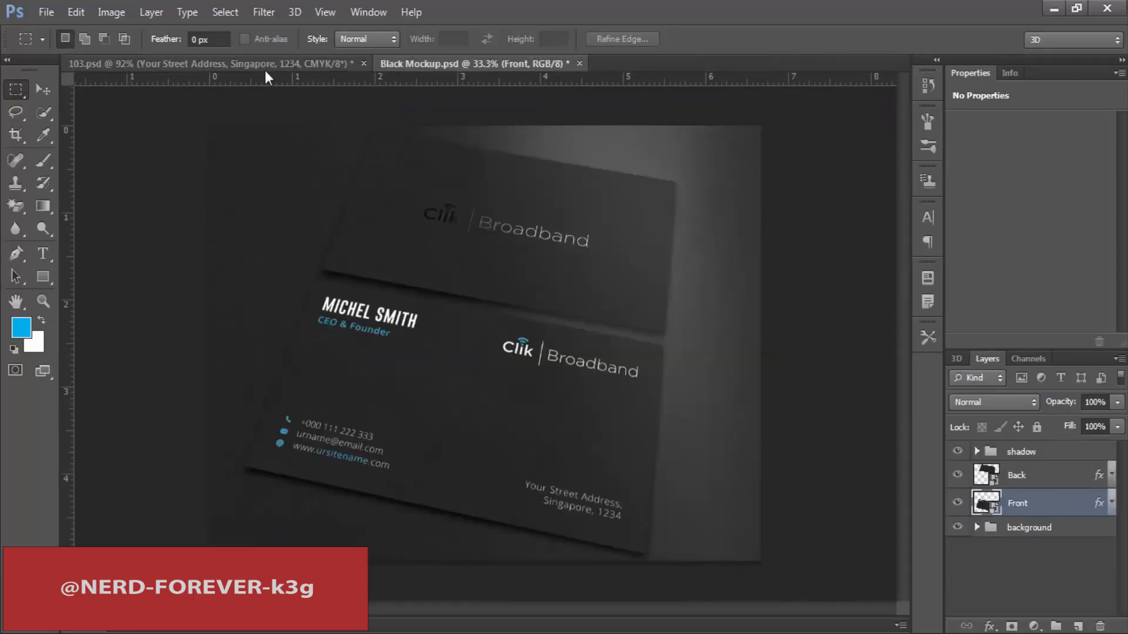
Step: In 103.psd, collapse and hide group 02's front group and show its back group
click(266, 64)
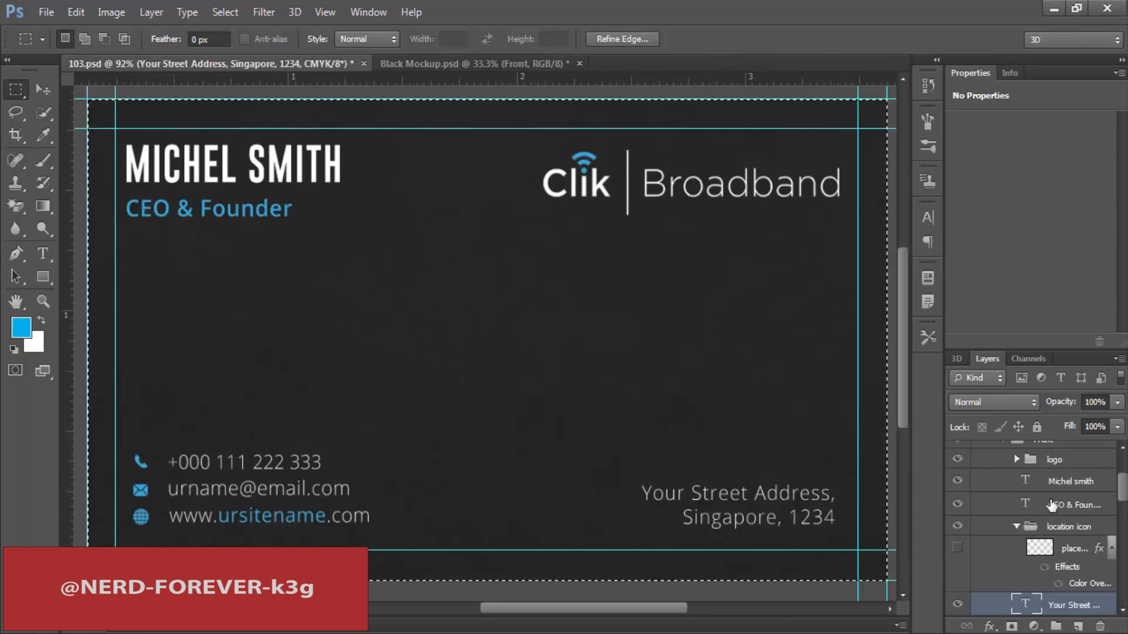
scroll(1046, 505, up, 3)
click(990, 511)
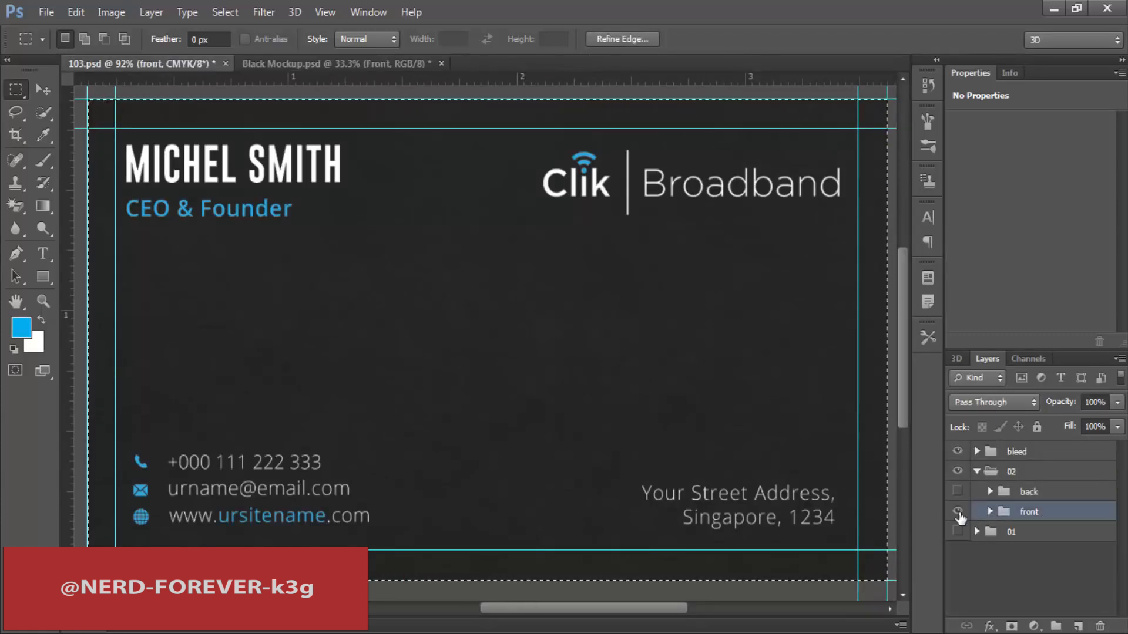
click(958, 512)
click(957, 492)
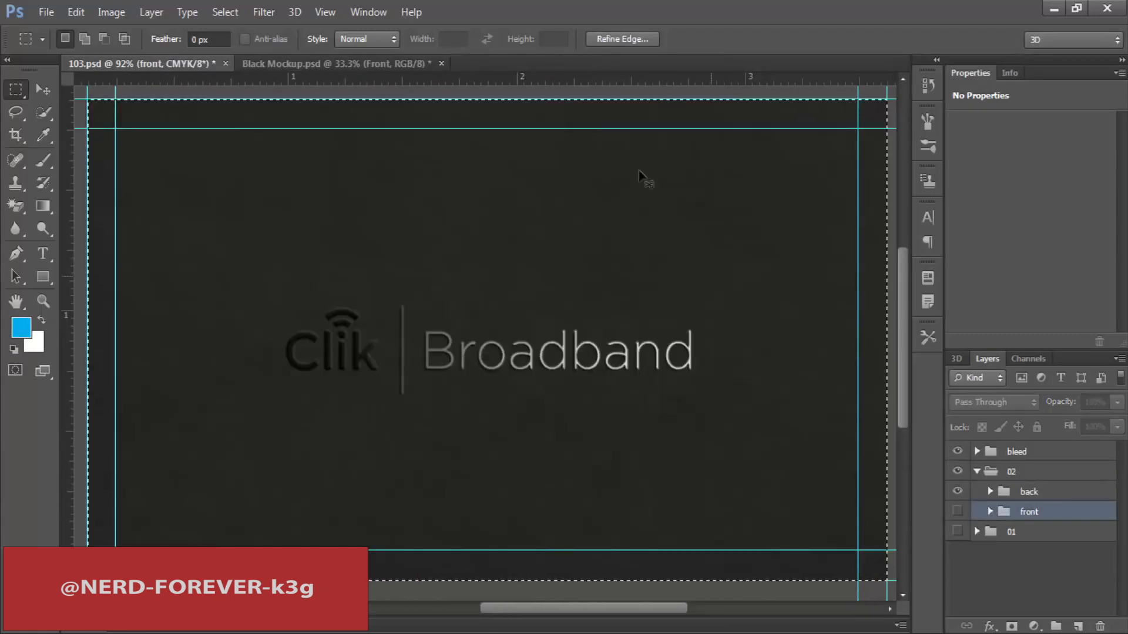
Step: Paste the merged copy of the logo side into the mockup's Back smart object, save and close it, and inspect the cards up close
key(ctrl+Tab)
double_click(990, 477)
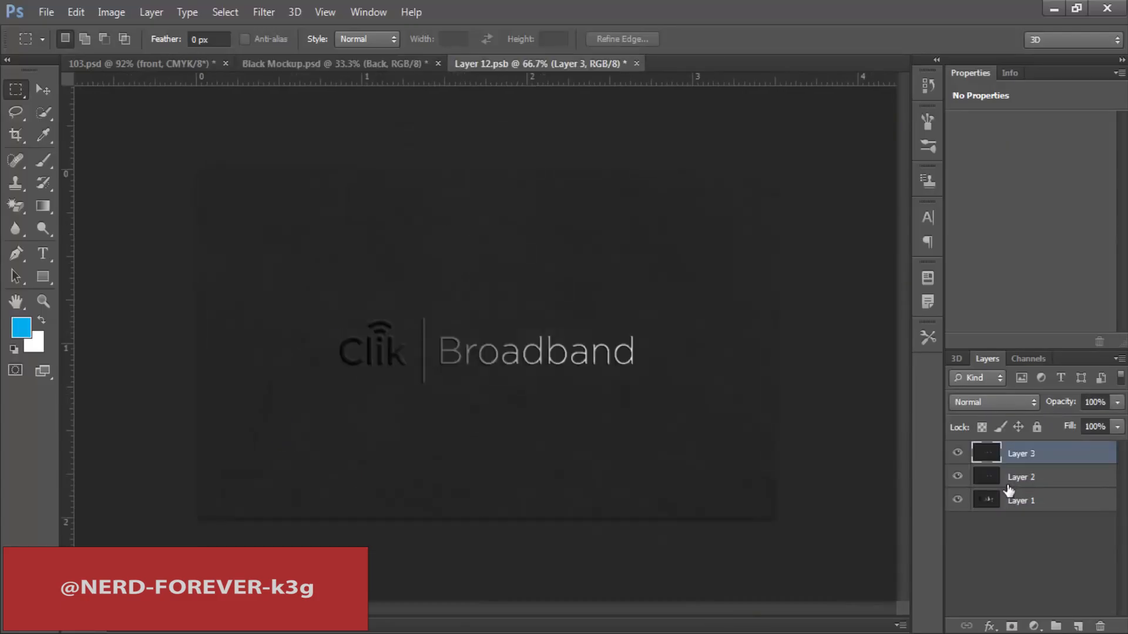
key(ctrl+s)
key(ctrl+w)
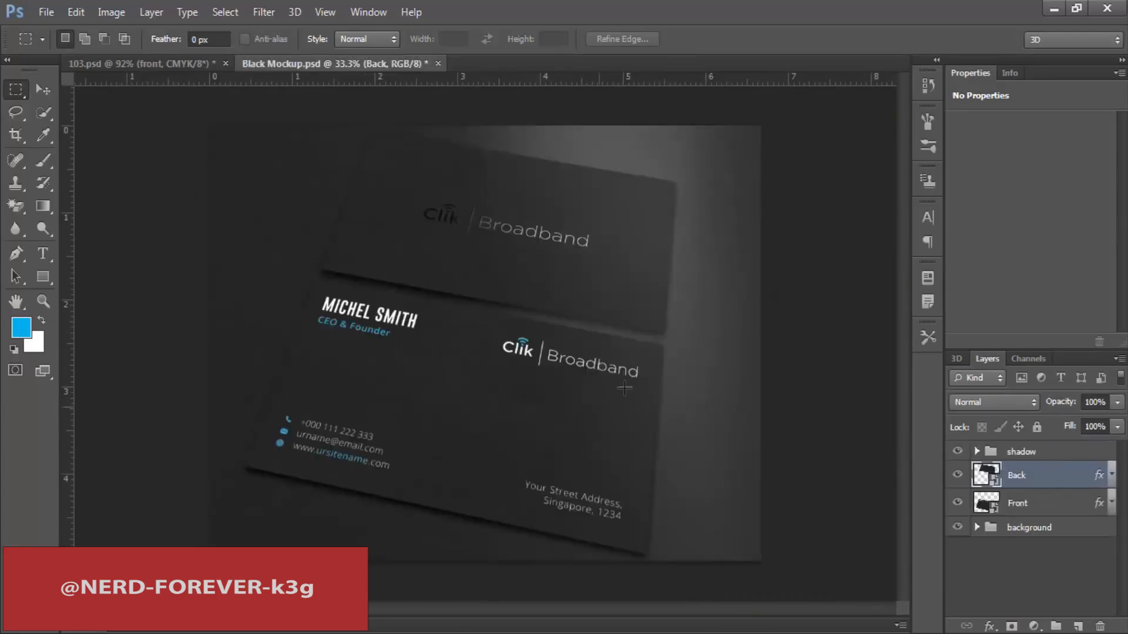
drag(537, 347, 590, 349)
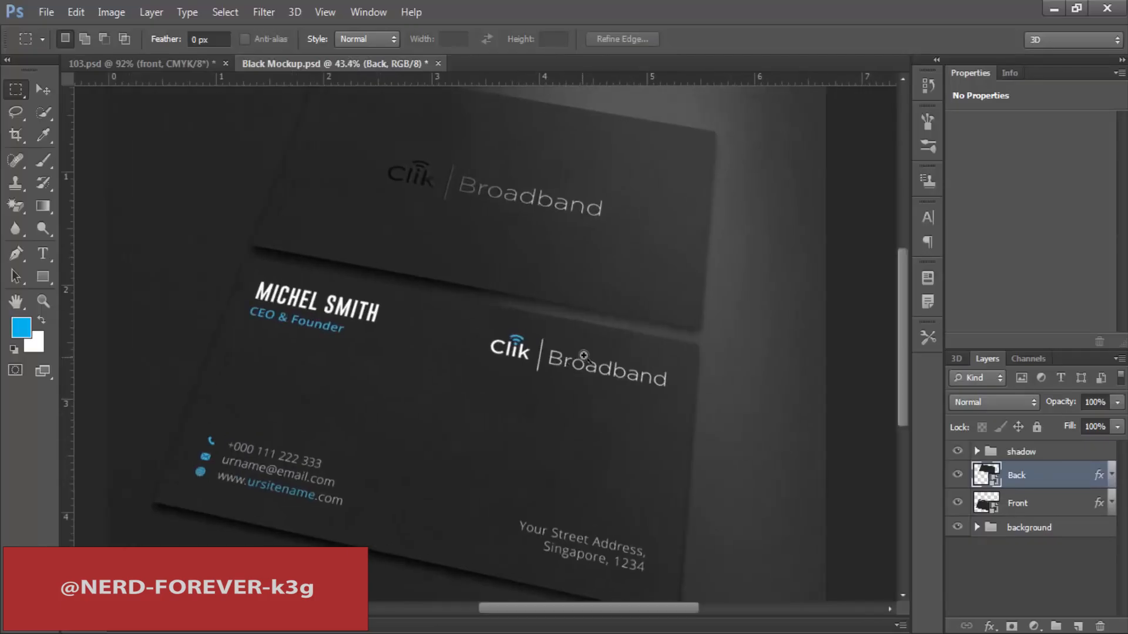
Step: Save a JPEG copy of the mockup named 03 in New folder, one level above the Business Card folder
key(ctrl+shift+s)
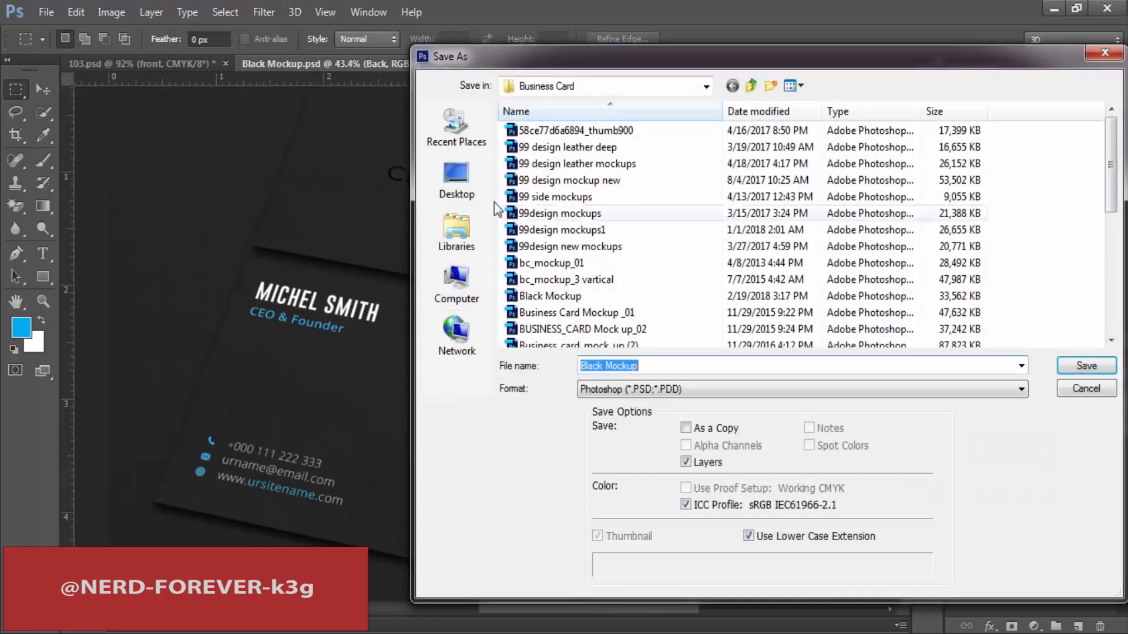
click(750, 87)
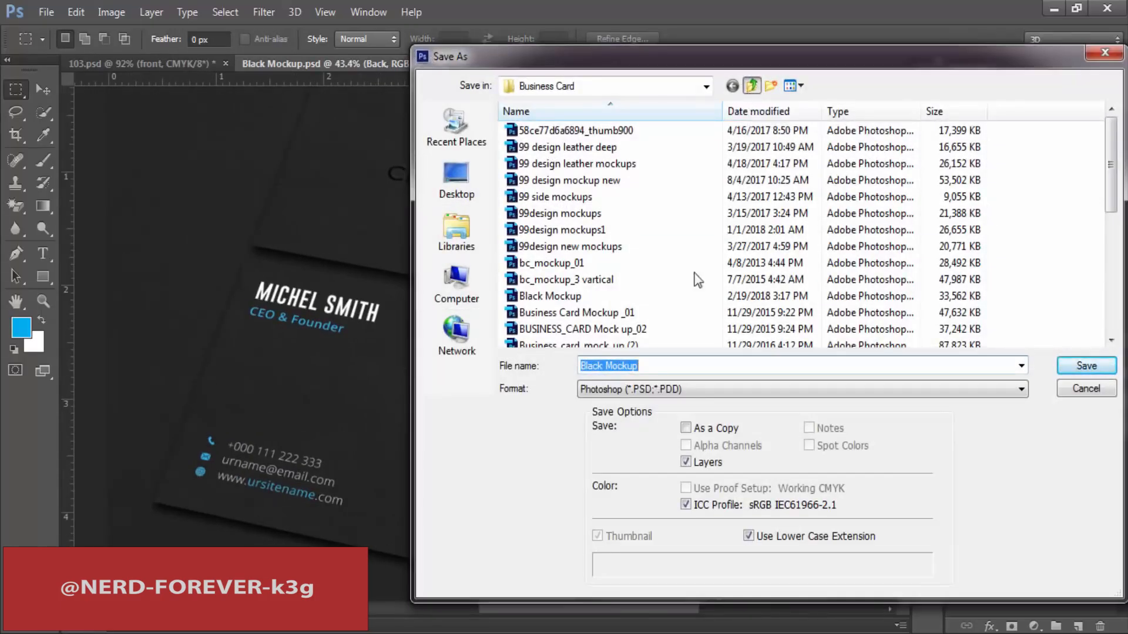
click(640, 390)
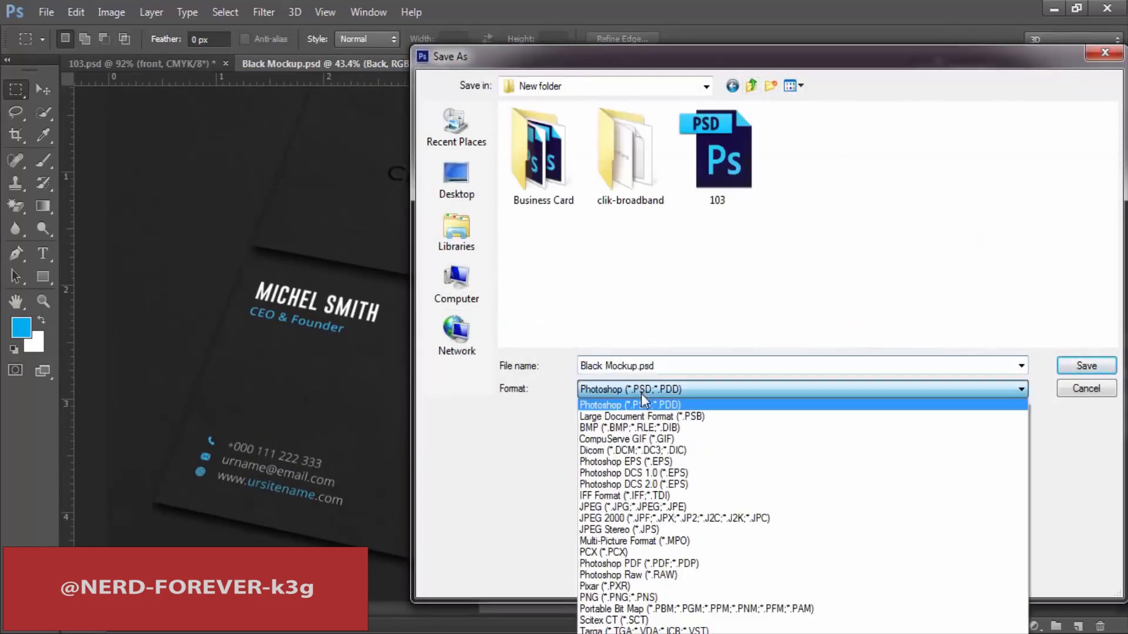
click(618, 507)
click(677, 370)
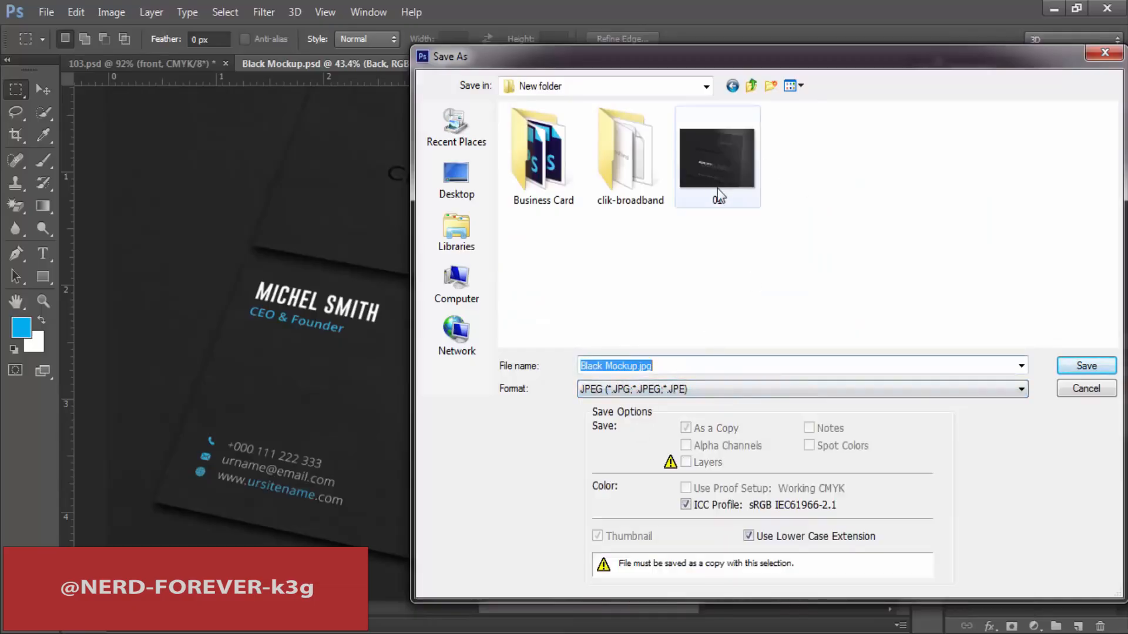
text(03)
key(Return)
key(Return)
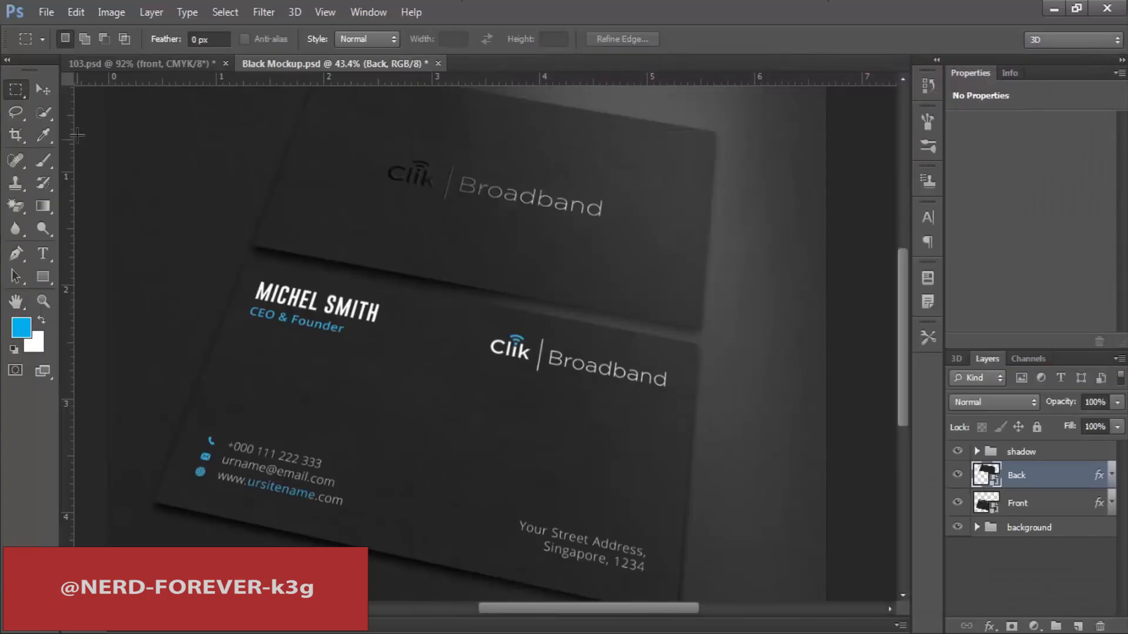
Step: In 103.psd, collapse group 02, duplicate it, name the copy 03, and hide the original group
click(115, 64)
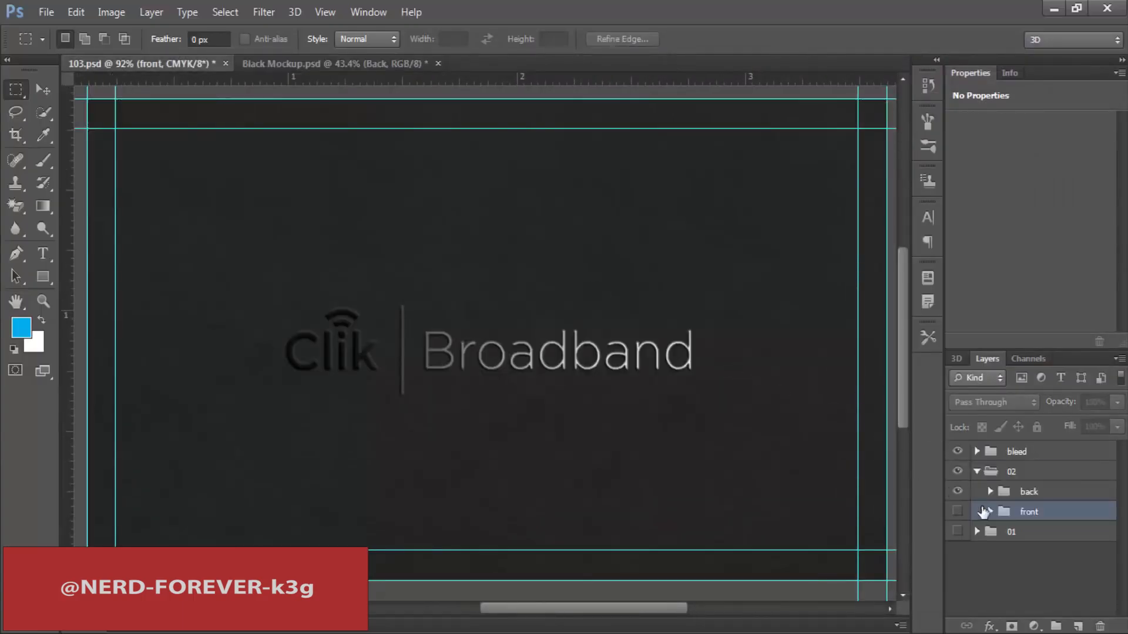
click(978, 471)
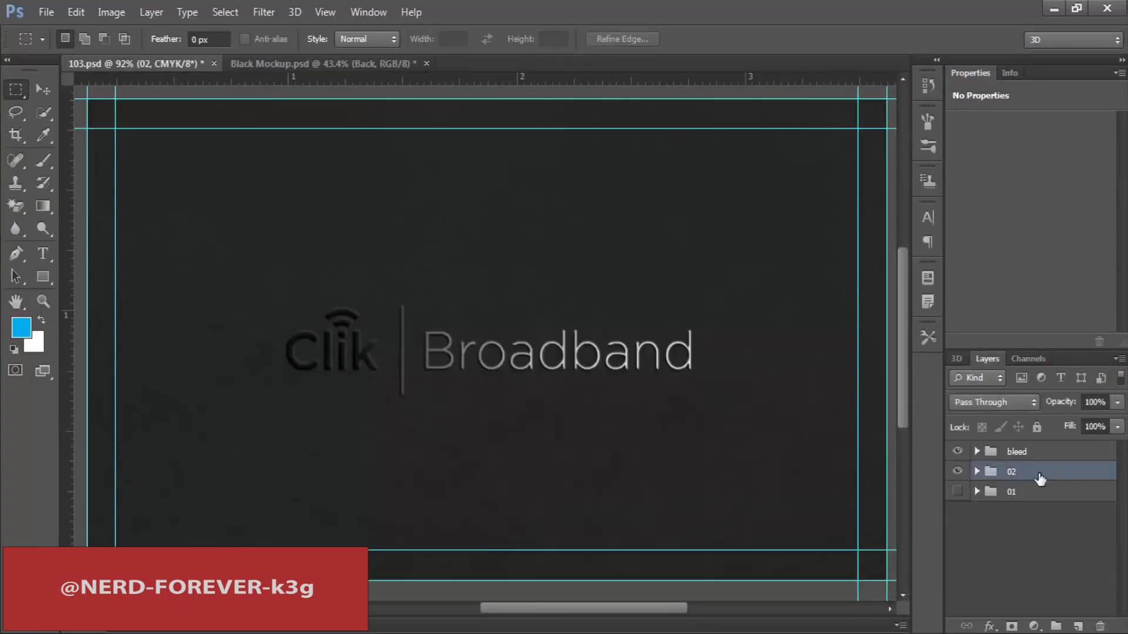
key(ctrl+j)
double_click(1022, 472)
text(03)
key(Return)
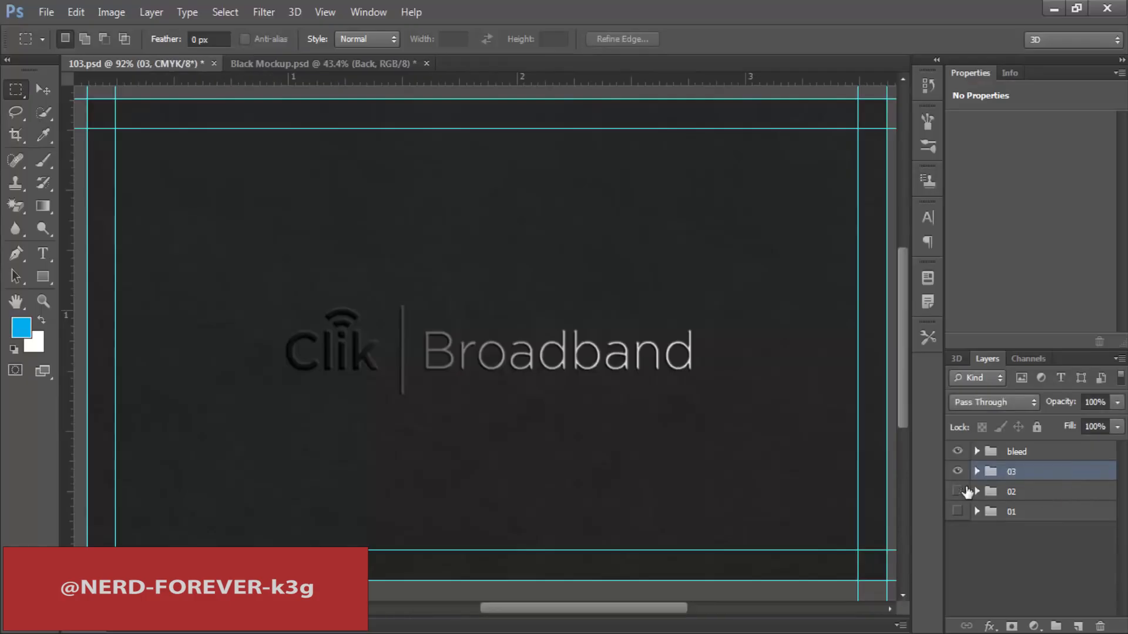
Step: Expand group 03, hide its back group, and show and expand its front group
click(977, 472)
click(958, 492)
click(958, 511)
click(990, 511)
Step: Find the website line's group w inside the front group and duplicate it
key(t)
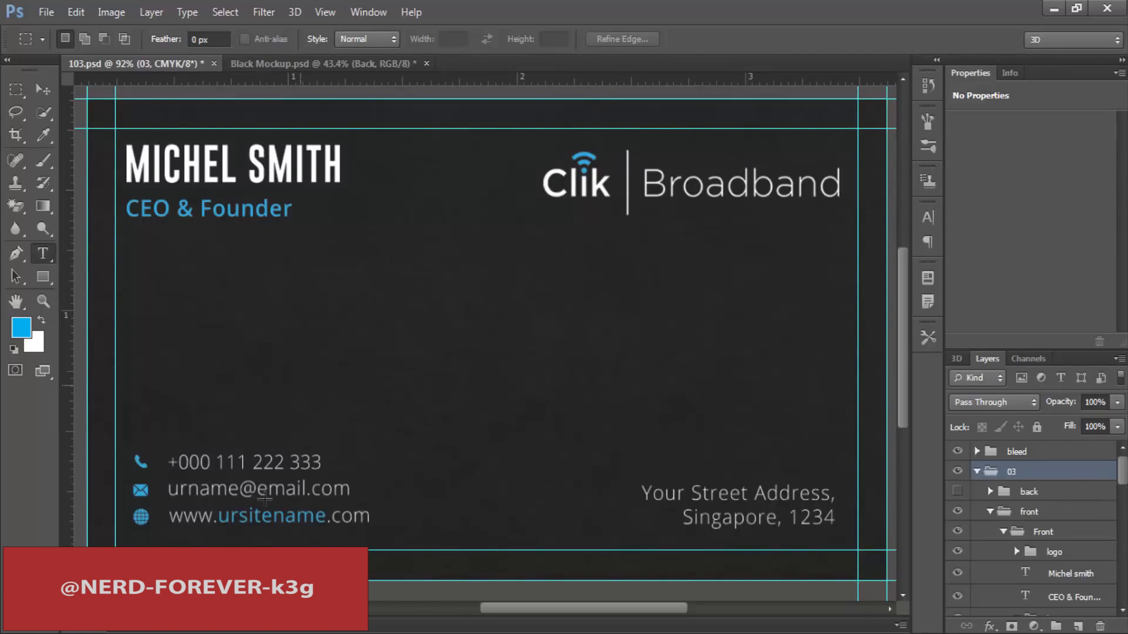
click(262, 515)
click(1042, 586)
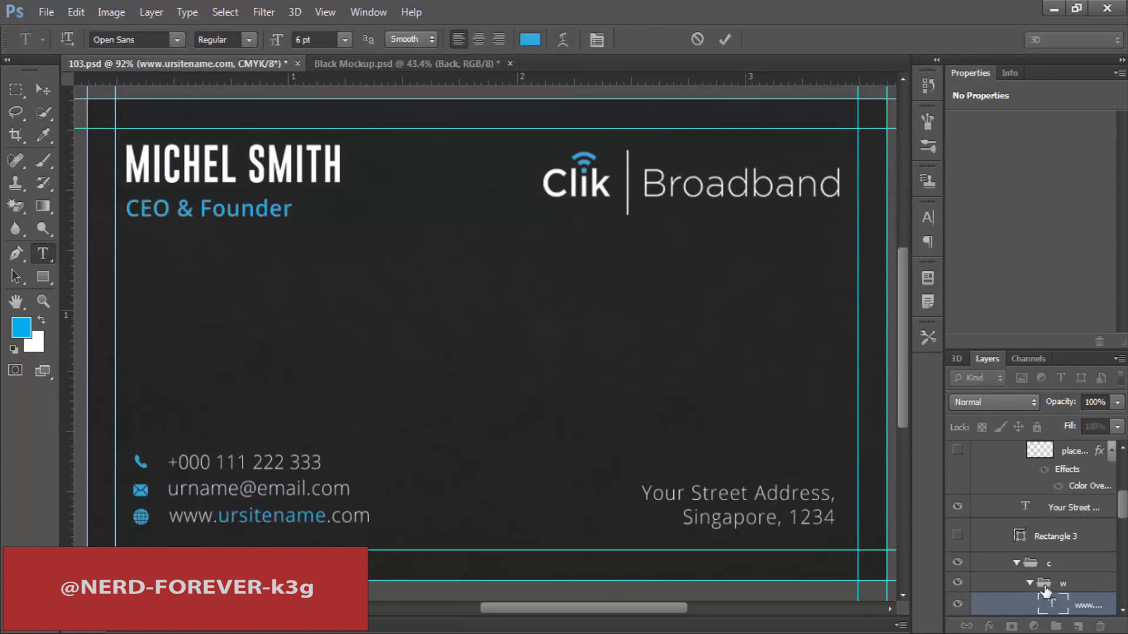
scroll(1061, 573, down, 1)
click(1030, 543)
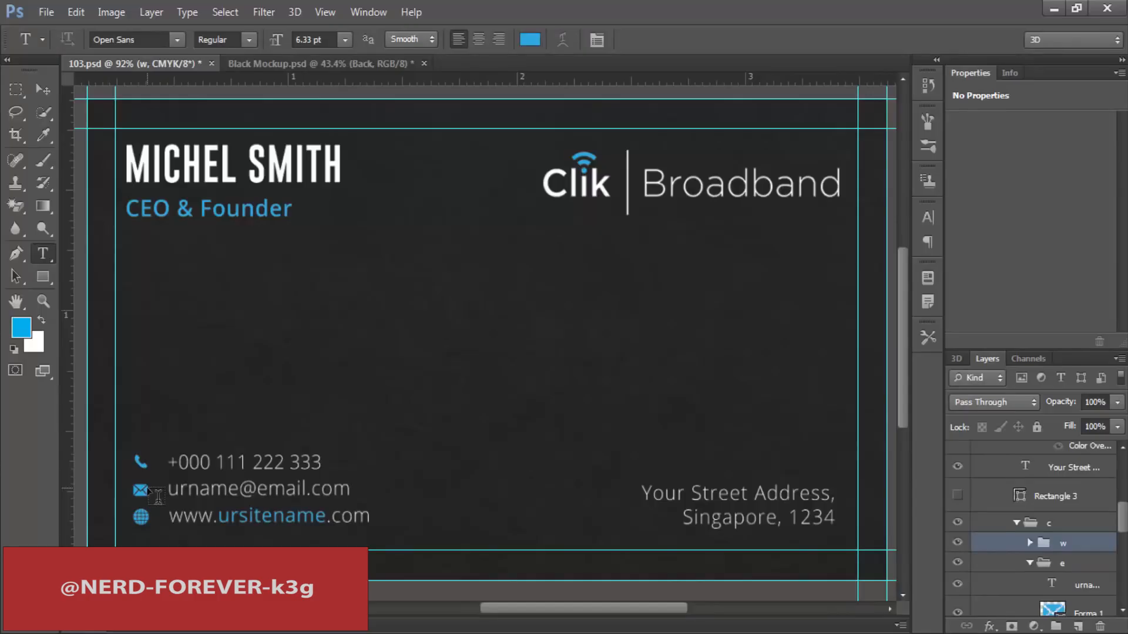
key(ctrl+j)
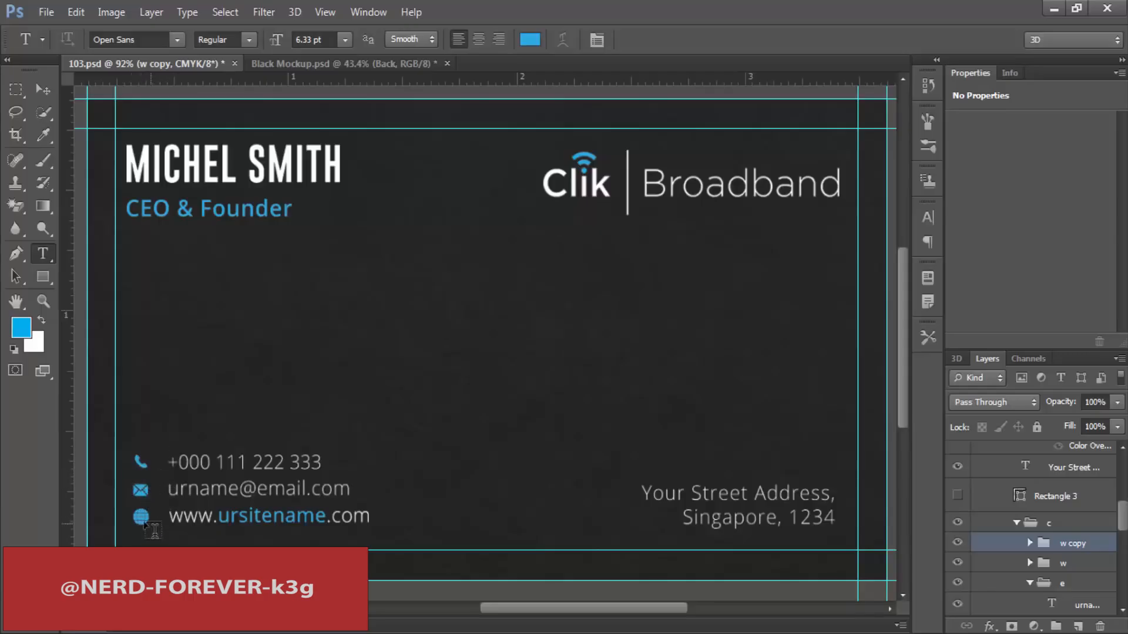
Step: Take the w copy group out of the front group, show the back group, and place the copy inside it
mouse_move(147, 521)
mouse_down()
mouse_move(254, 528)
mouse_move(152, 542)
mouse_up()
drag(1087, 505, 1028, 488)
click(988, 531)
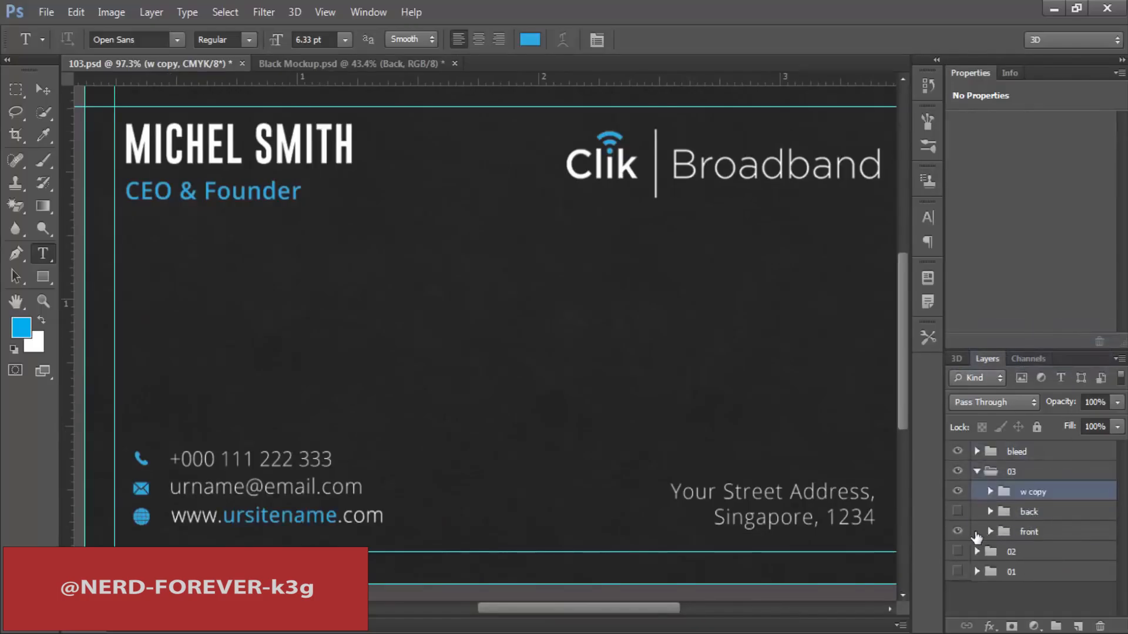
click(957, 512)
click(989, 512)
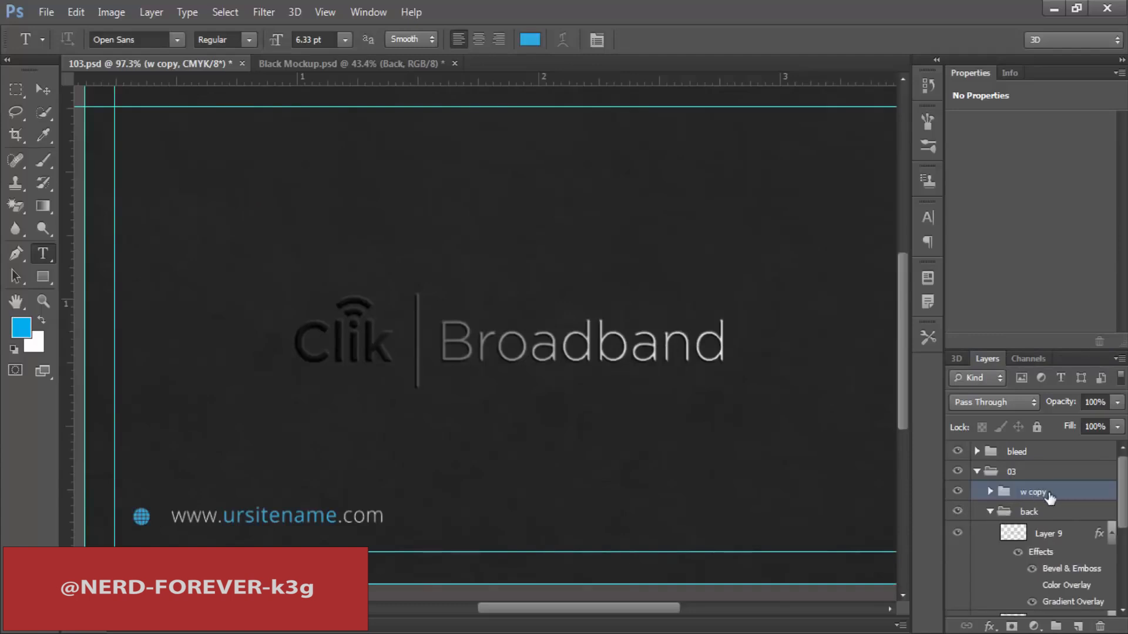
drag(1043, 530, 1044, 529)
Step: Move the copied website line beneath the Clik Broadband logo and set its text tracking to 265
key(v)
drag(276, 495, 542, 516)
key(t)
double_click(513, 538)
key(ctrl+a)
key(ctrl+t)
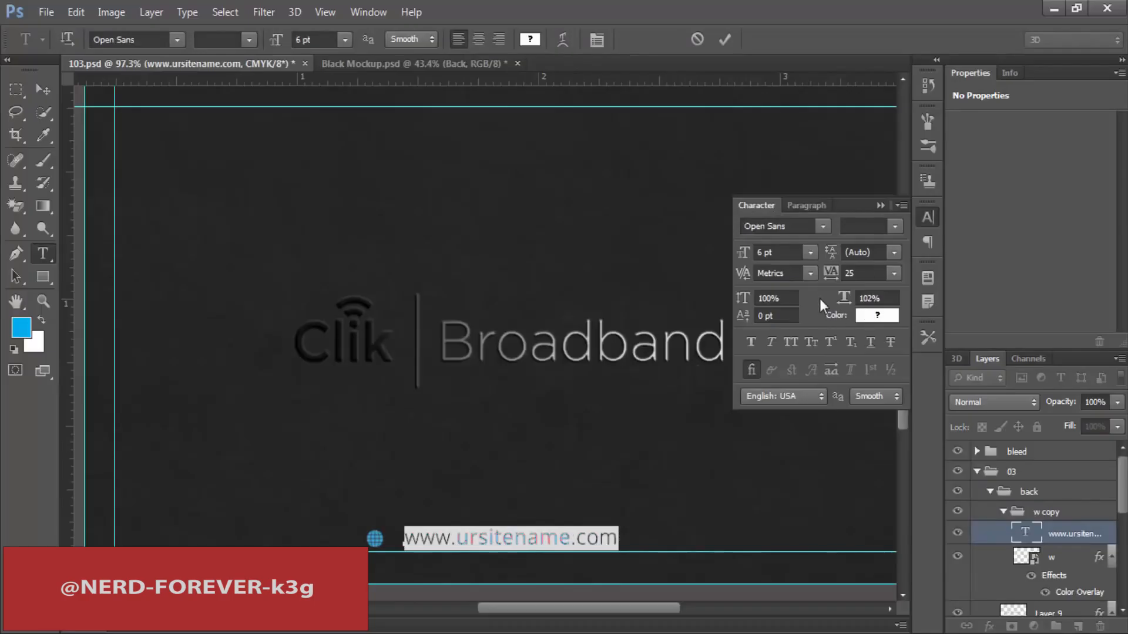
mouse_move(829, 276)
mouse_down()
mouse_move(850, 278)
mouse_move(840, 281)
mouse_up()
click(44, 94)
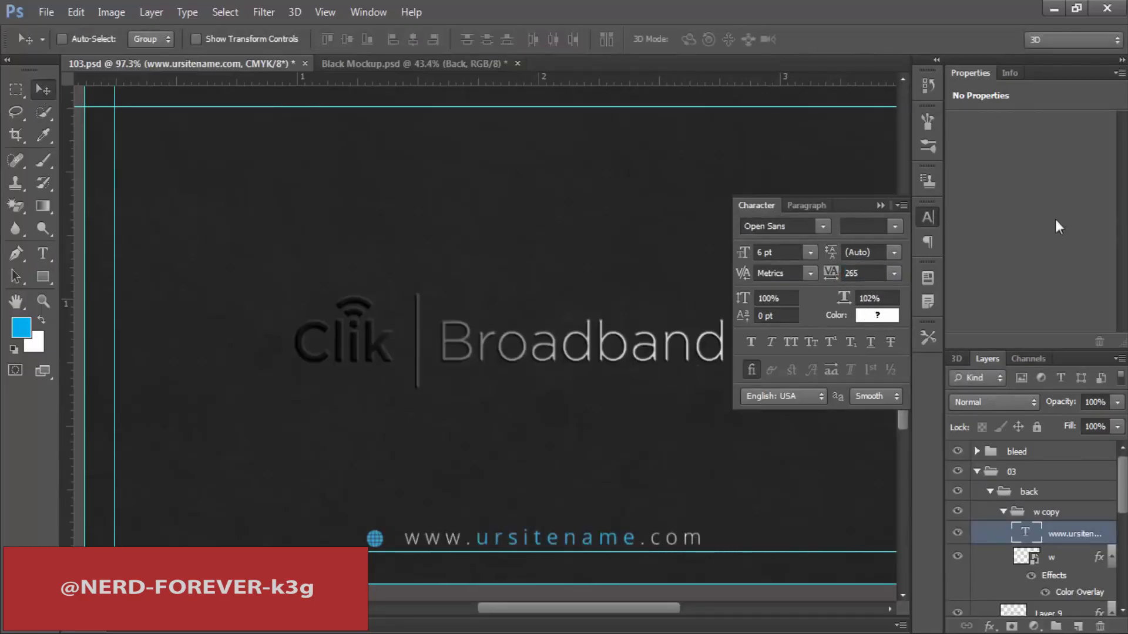
Step: Hide the globe icon and recentre the website text beneath the logo, just above the lower safe-area guide
click(926, 218)
click(954, 556)
drag(612, 523, 589, 527)
drag(611, 390, 548, 351)
drag(598, 411, 528, 476)
Step: Draw a short, thin horizontal rectangle just past the right end of the website text
click(43, 276)
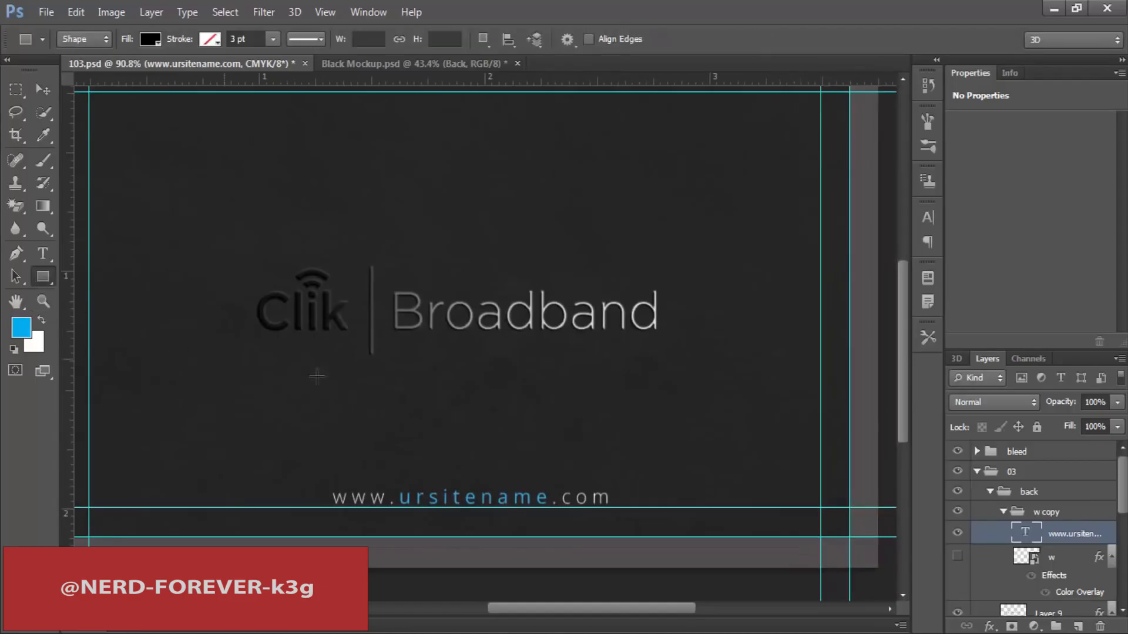
drag(631, 495, 708, 477)
key(v)
Step: Add a linear Gradient Overlay at 0° to the thin rectangle, with its dark stop matched to the card background
right_click(1092, 536)
click(757, 97)
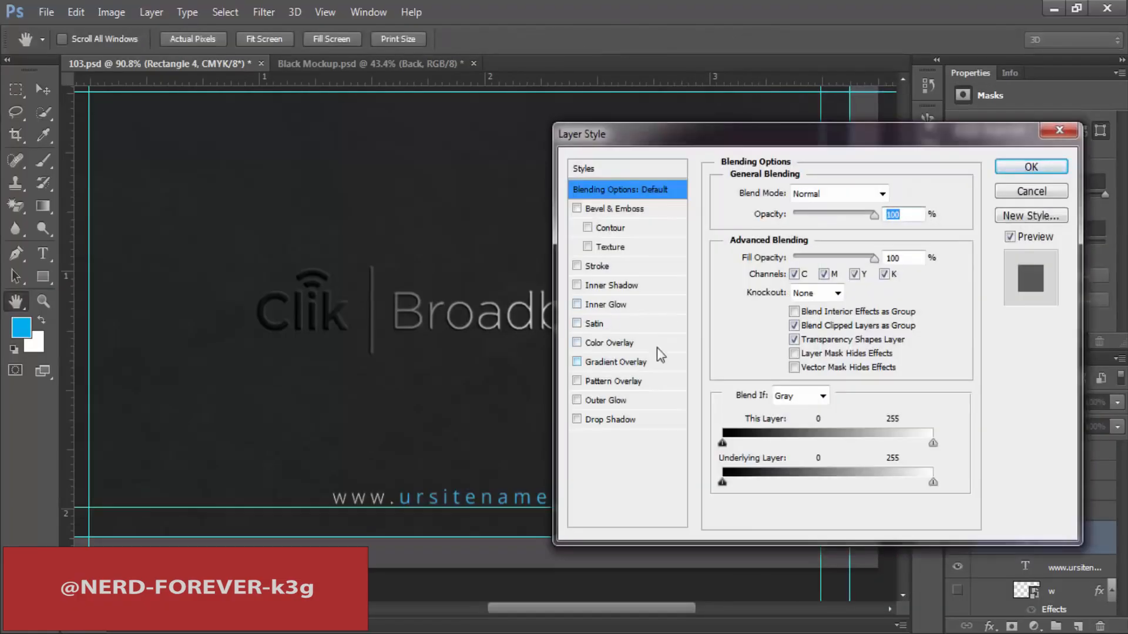
click(639, 367)
drag(774, 134, 939, 24)
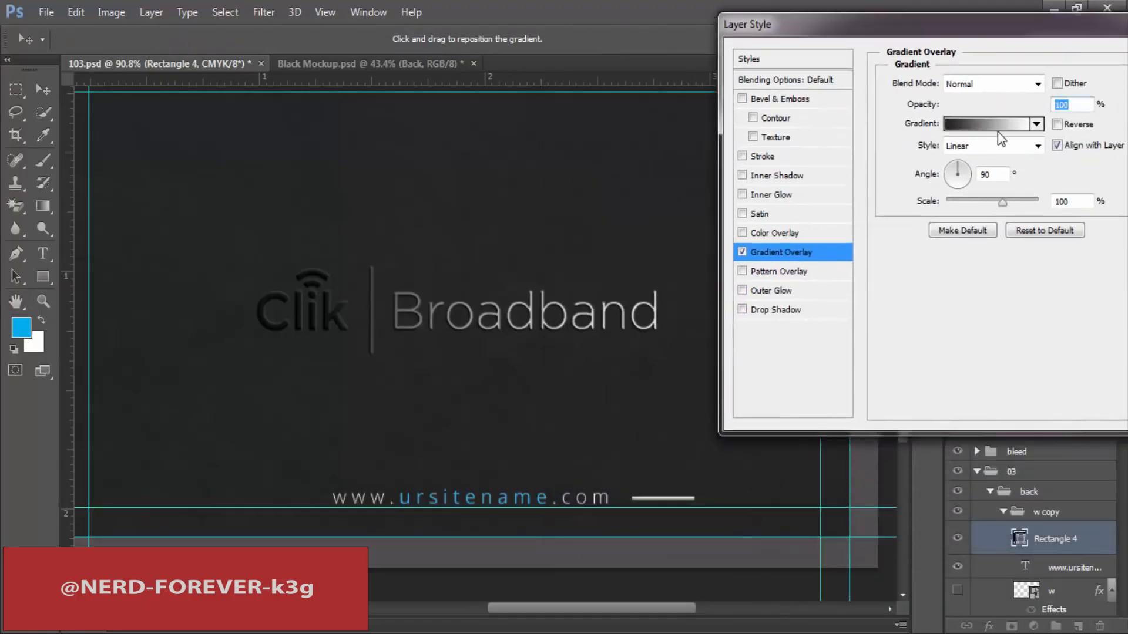
click(997, 126)
double_click(702, 451)
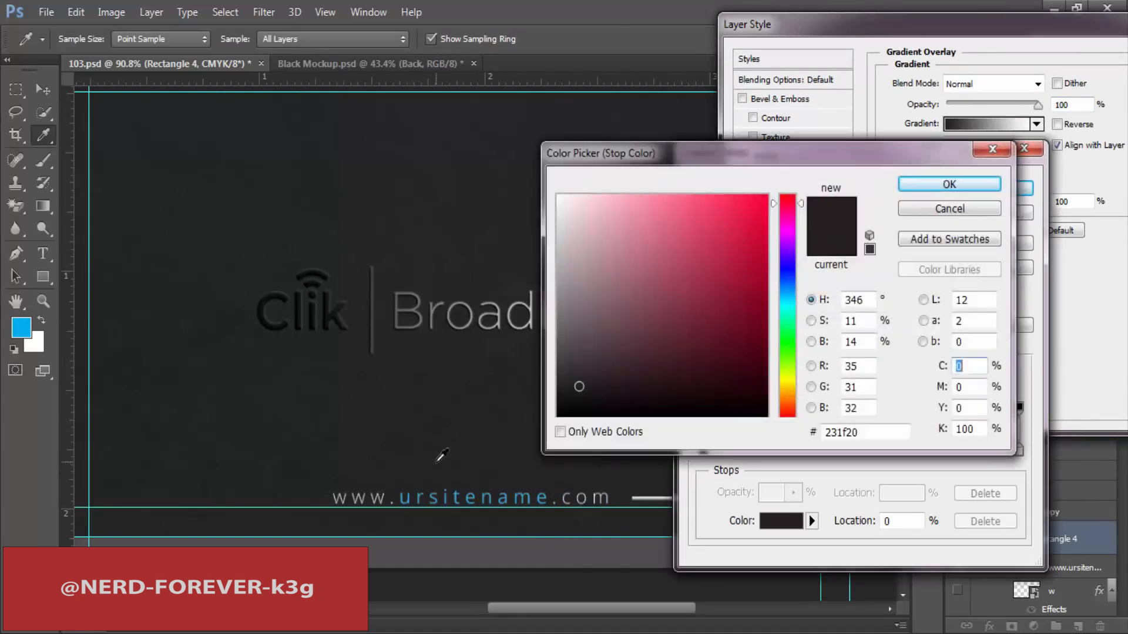
key(Return)
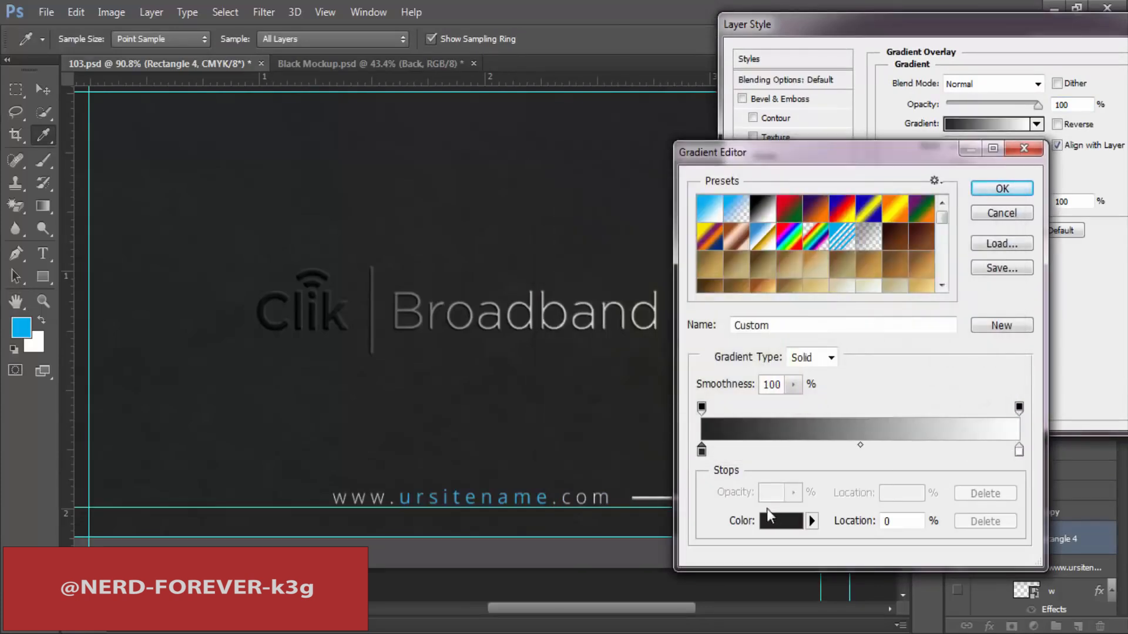
click(1000, 190)
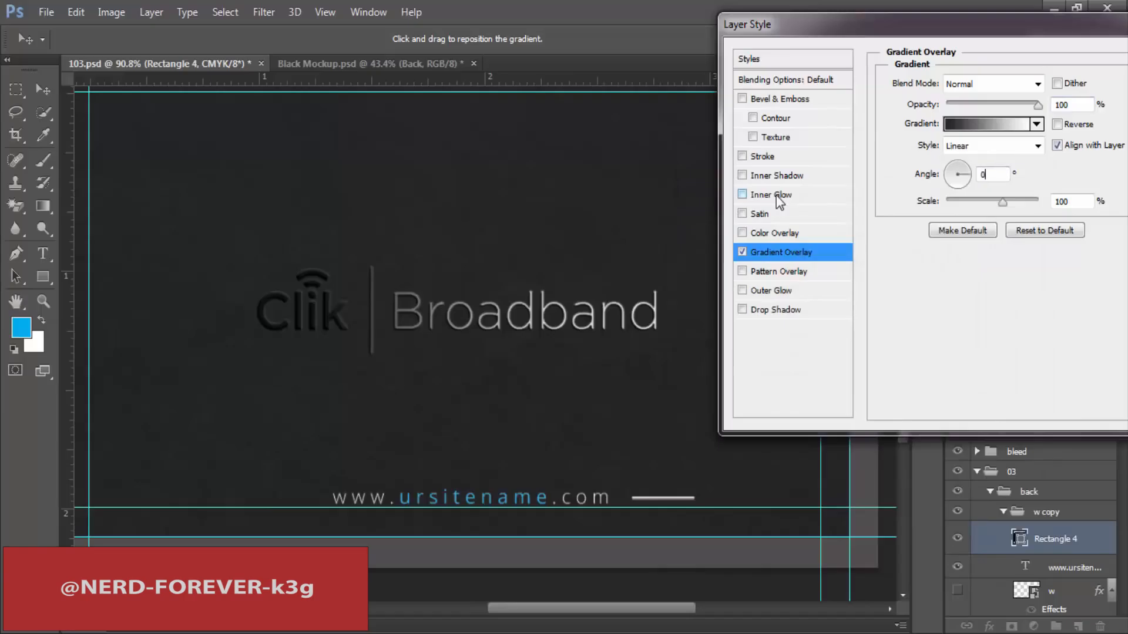
Step: Change the rectangle gradient's white end stop to blue #03acef and apply the layer style
drag(1080, 27, 584, 10)
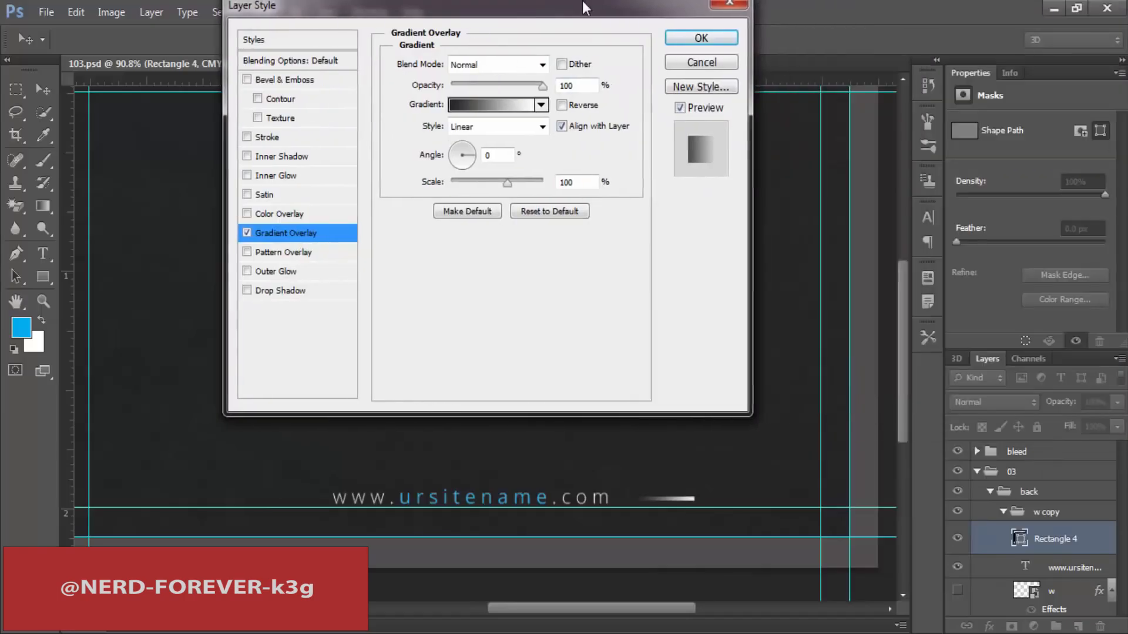
click(482, 108)
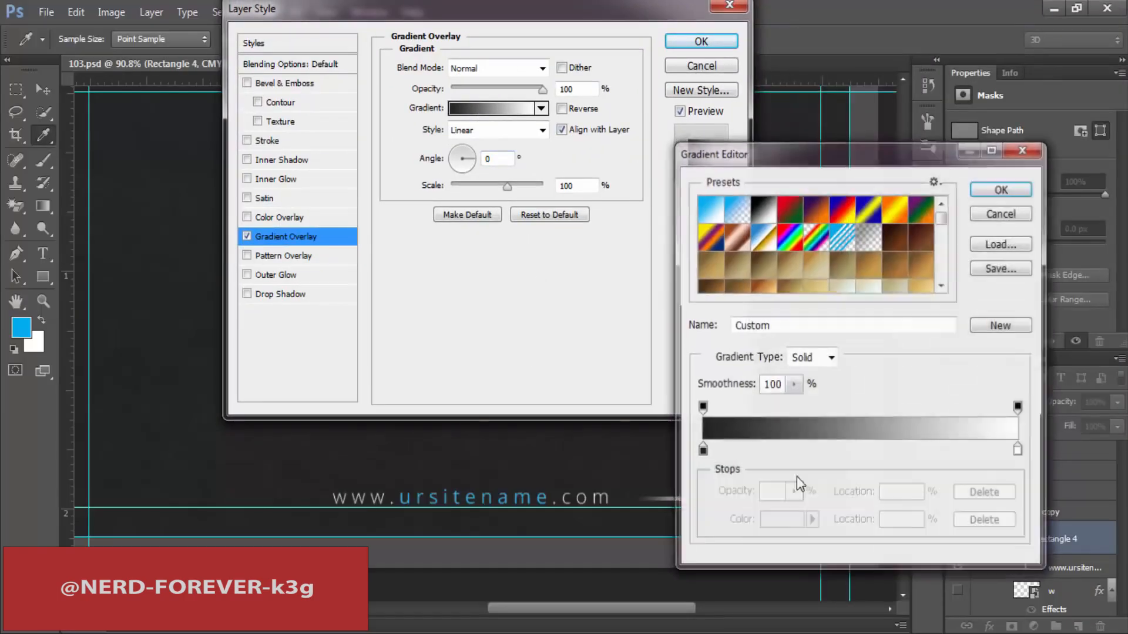
click(703, 451)
double_click(1018, 450)
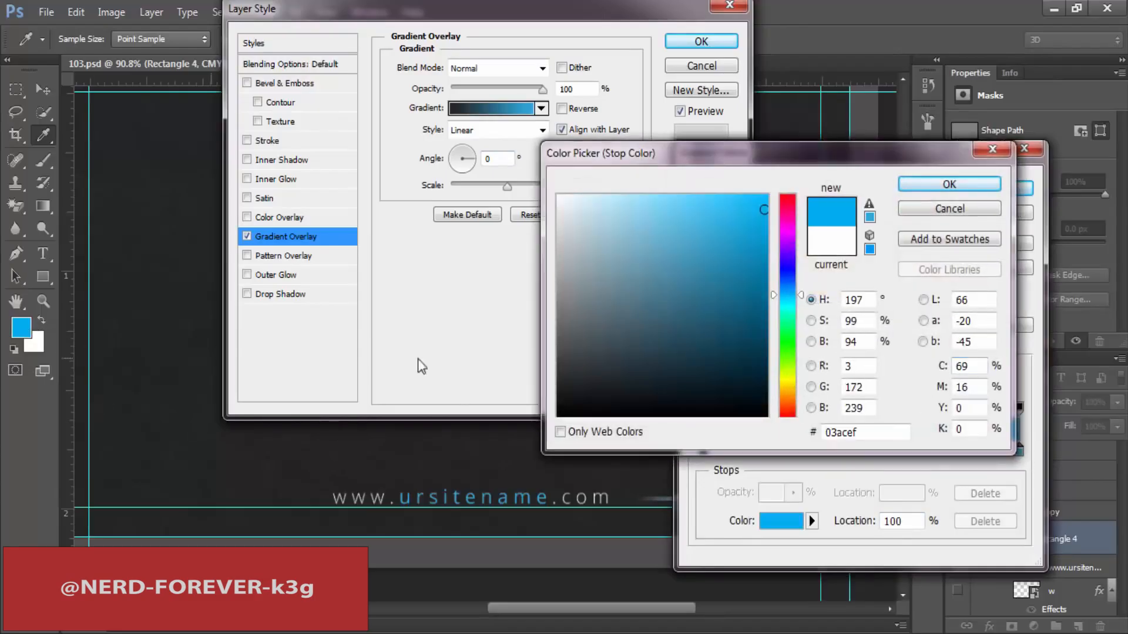
click(973, 185)
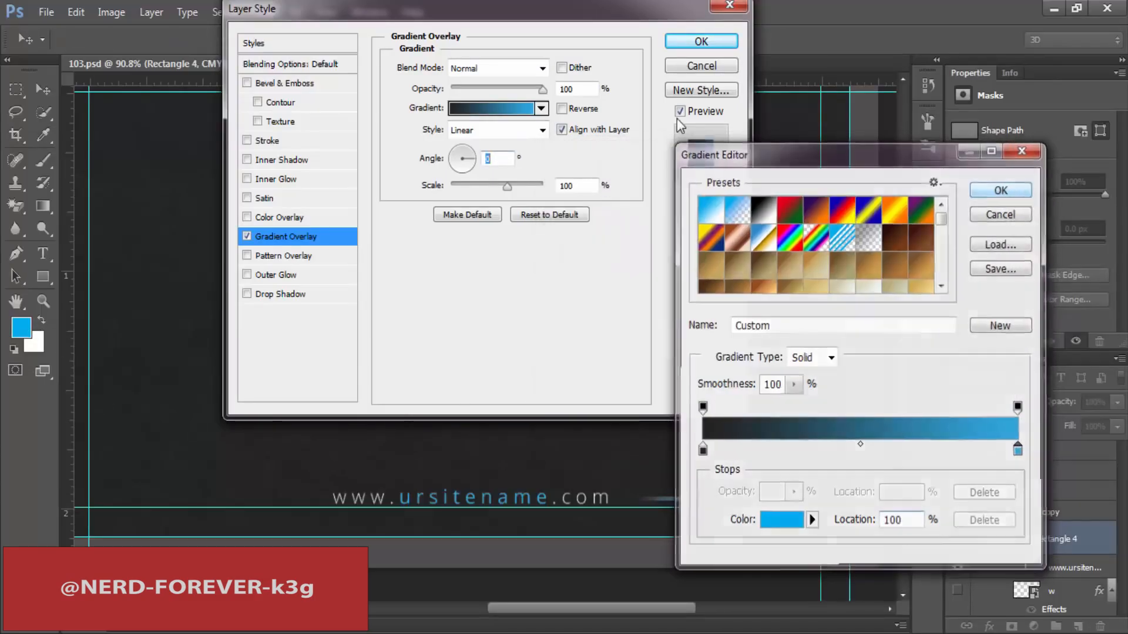
key(Return)
click(702, 42)
Step: Scale the gradient line down slightly and place matching lines close to both ends of the website text
key(ctrl+t)
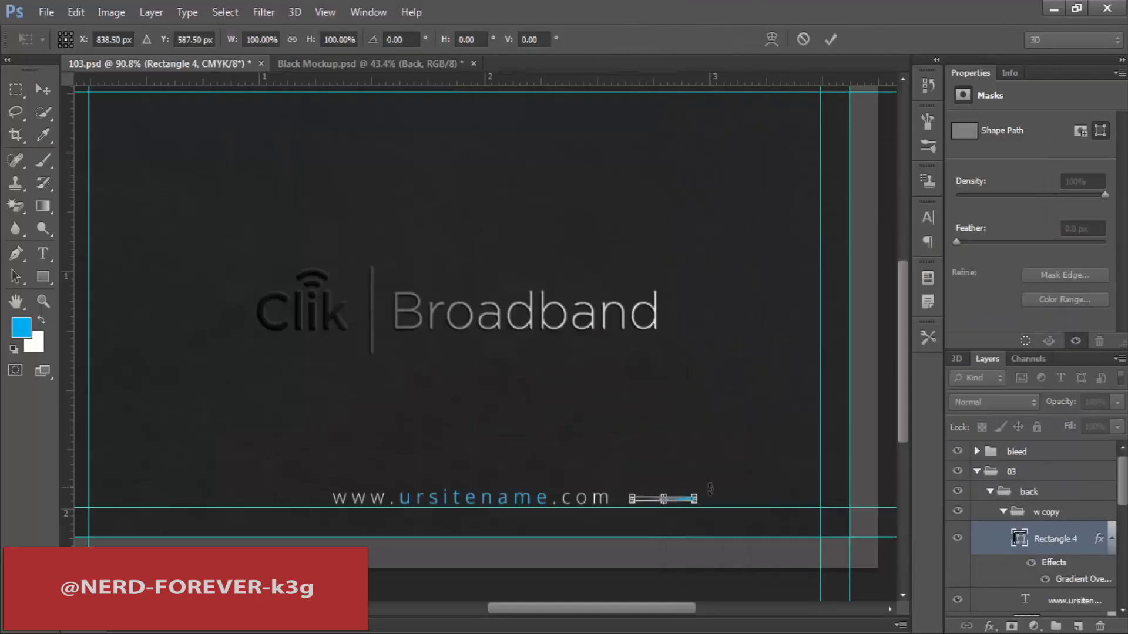
drag(698, 495, 690, 495)
key(Return)
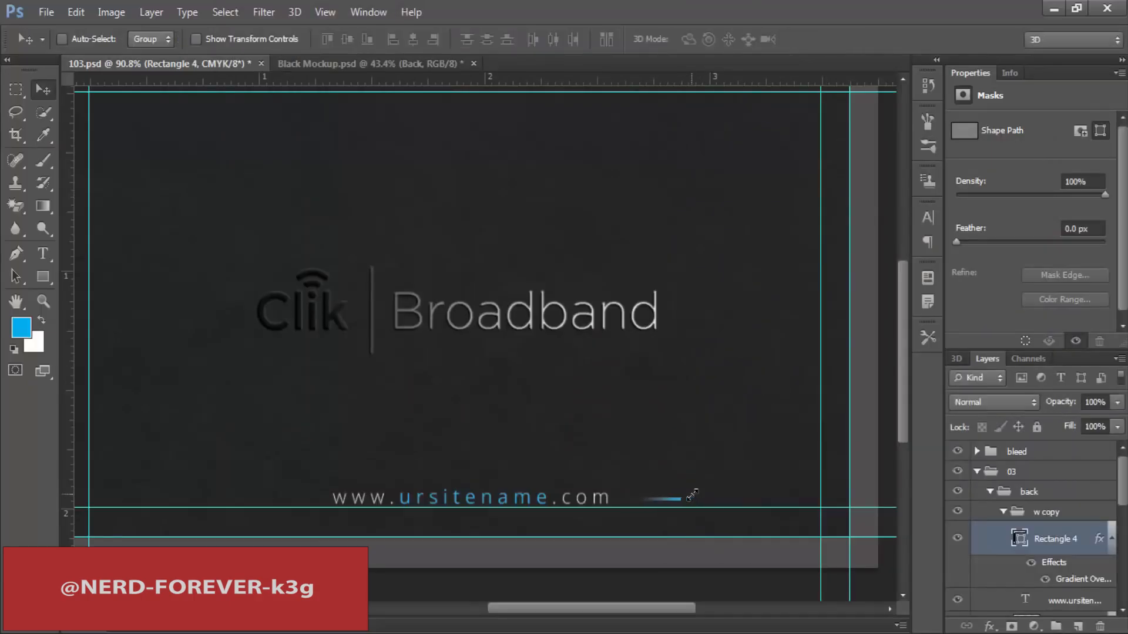
drag(730, 492, 659, 482)
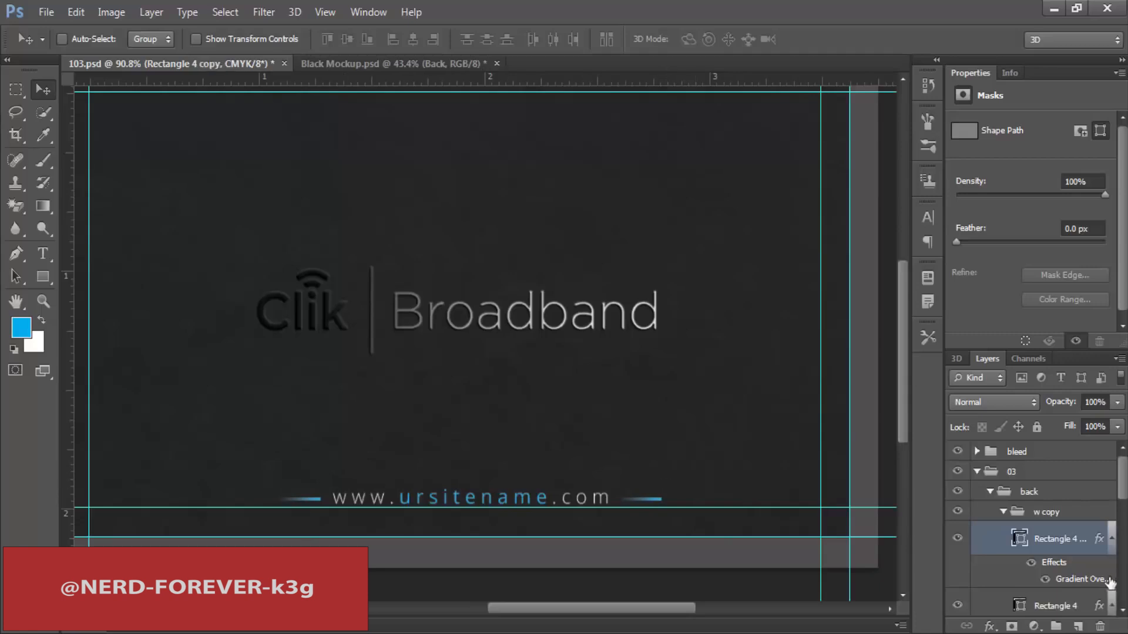
Step: Reverse the Gradient Overlay on the line right of the website text so its blue end faces the text
double_click(1060, 581)
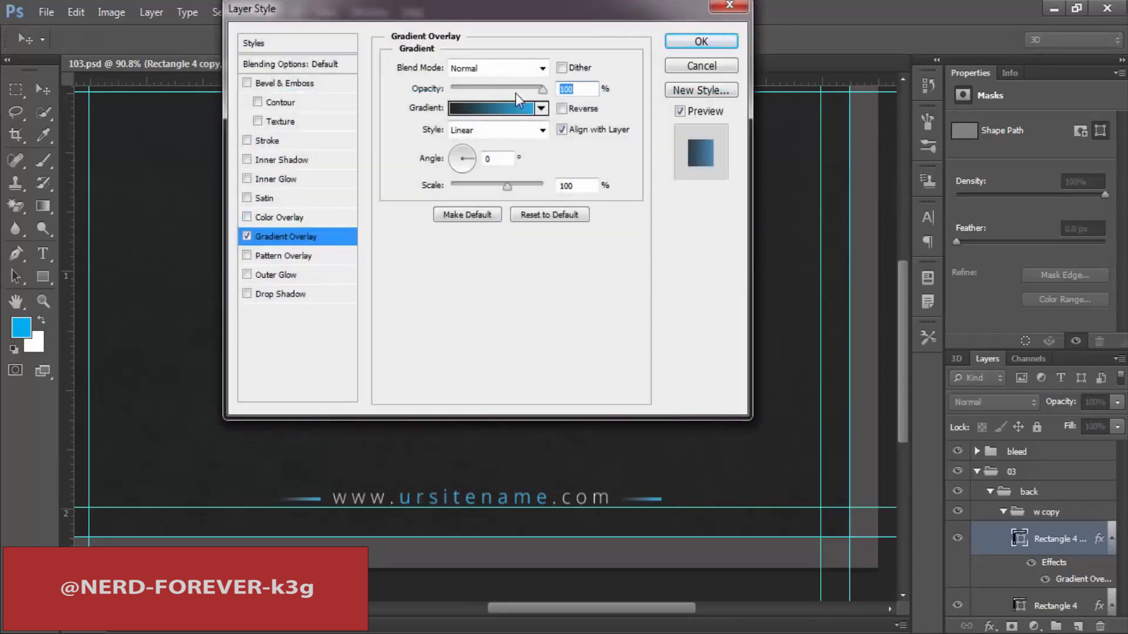
click(562, 109)
key(Return)
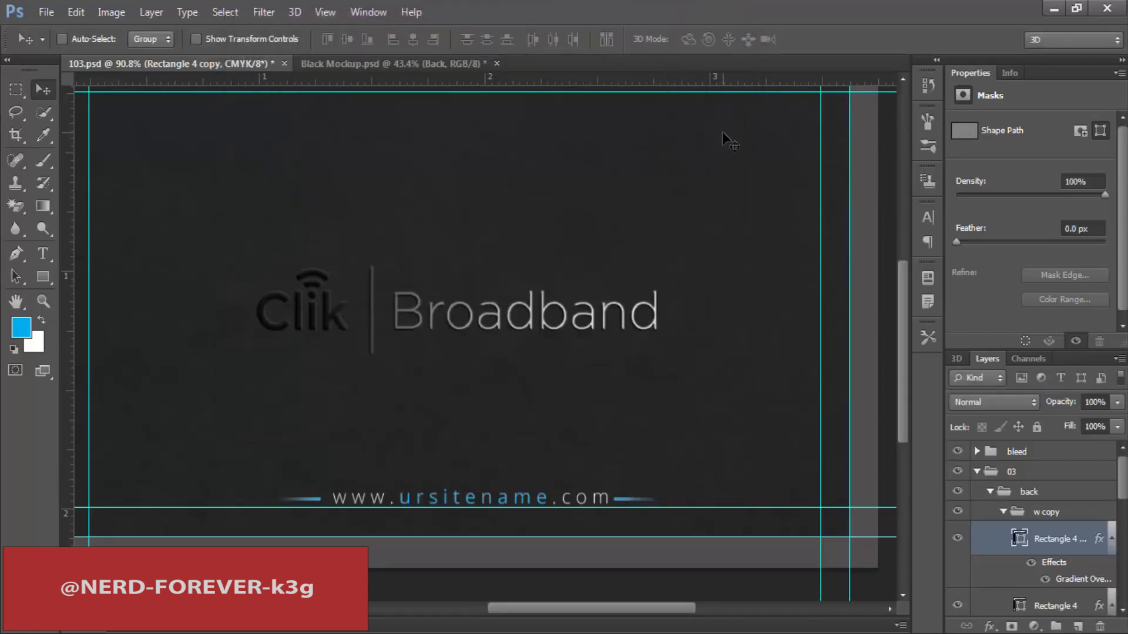
Step: Select the full card area of the logo side along the outer guides and copy its merged artwork
key(m)
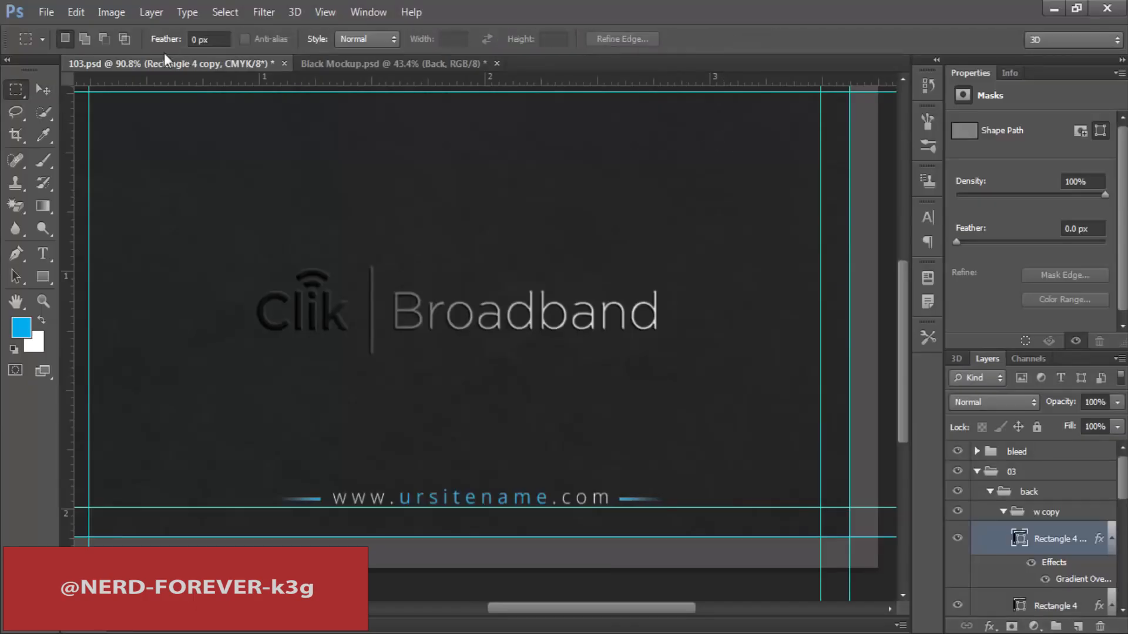
mouse_move(90, 92)
mouse_down()
mouse_move(587, 456)
mouse_move(817, 505)
mouse_up()
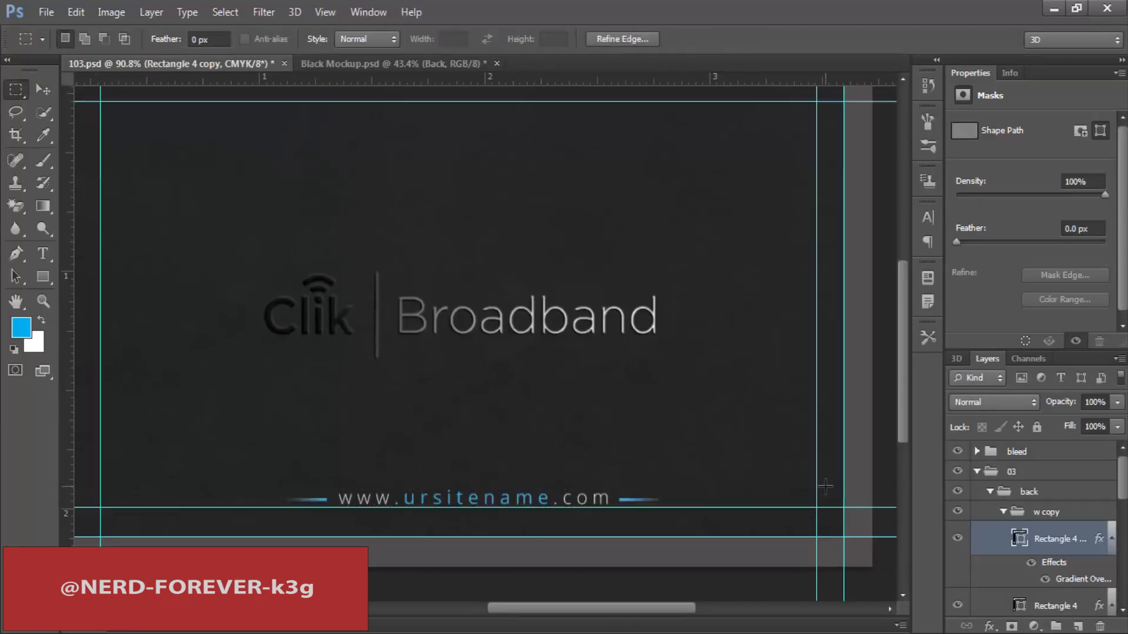
key(ctrl+d)
key(ctrl+minus)
drag(202, 174, 776, 517)
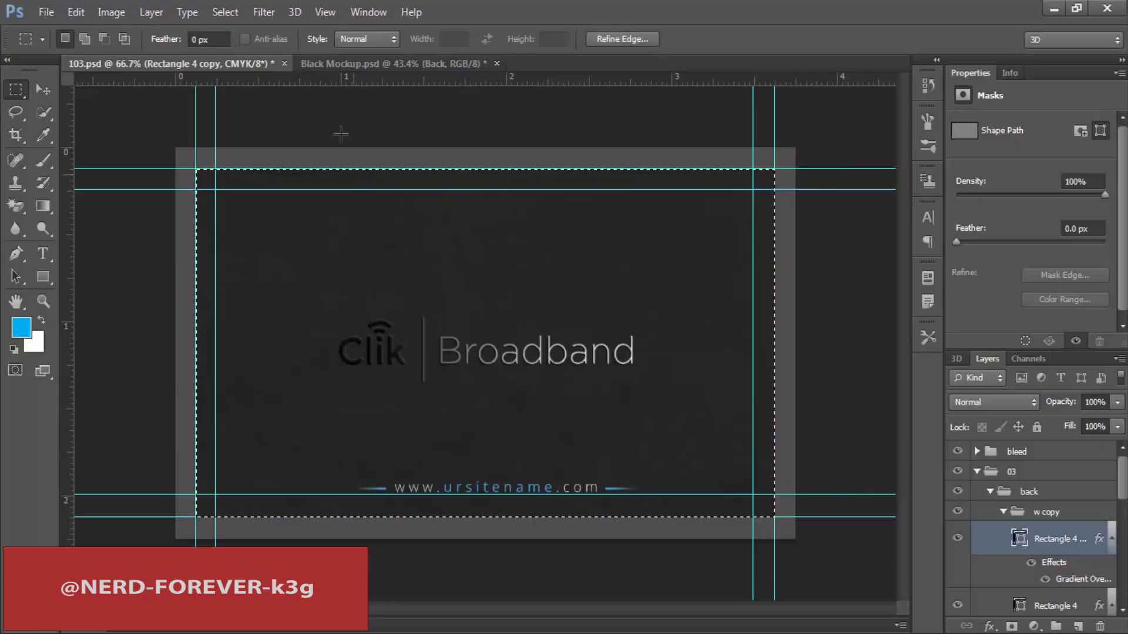
Step: Switch to Black Mockup.psd, paste the artwork into the Back smart object, and save and close that object
click(360, 64)
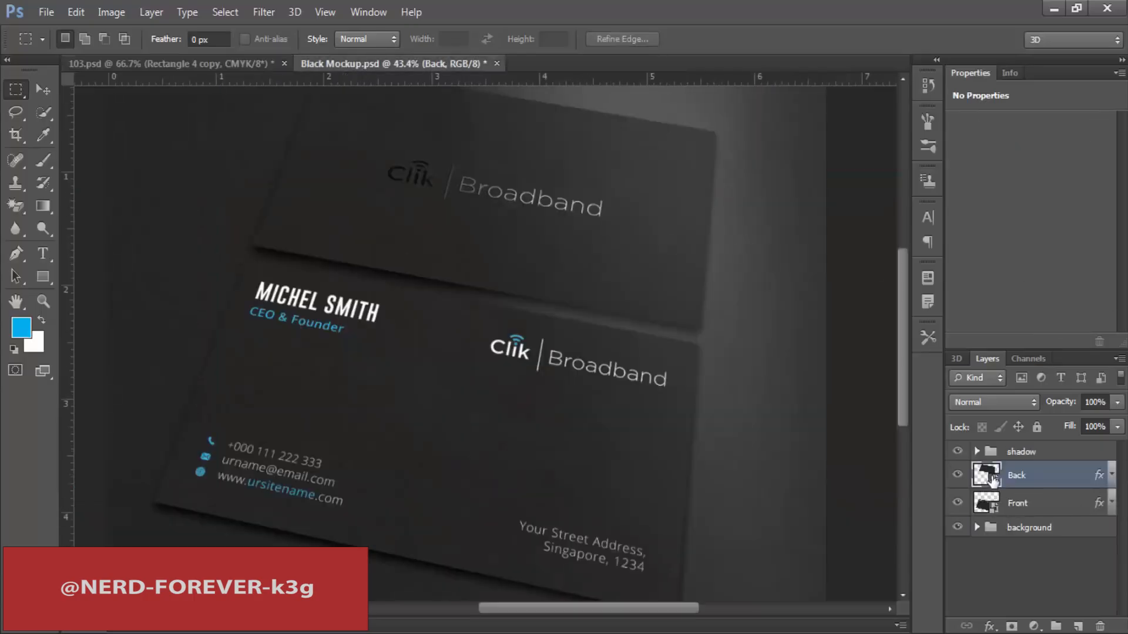
double_click(993, 481)
key(ctrl+v)
key(ctrl+s)
key(ctrl+w)
Step: Return to 103.psd, hide the back group of version 03, expand the front group and clear the selection
click(132, 65)
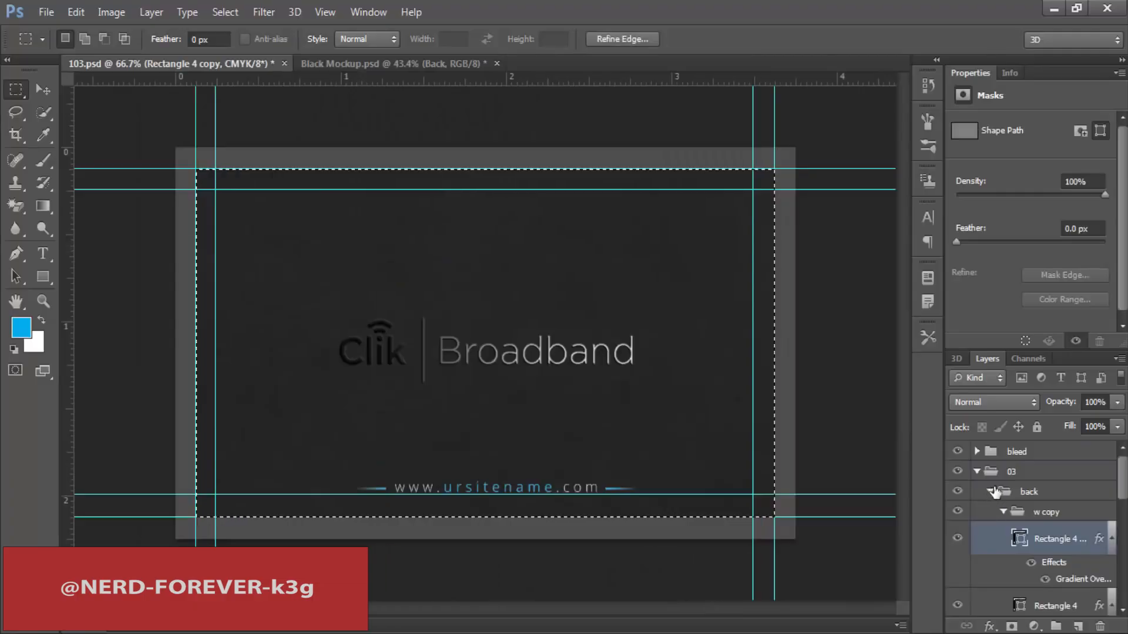
click(989, 492)
click(958, 492)
click(957, 511)
click(989, 512)
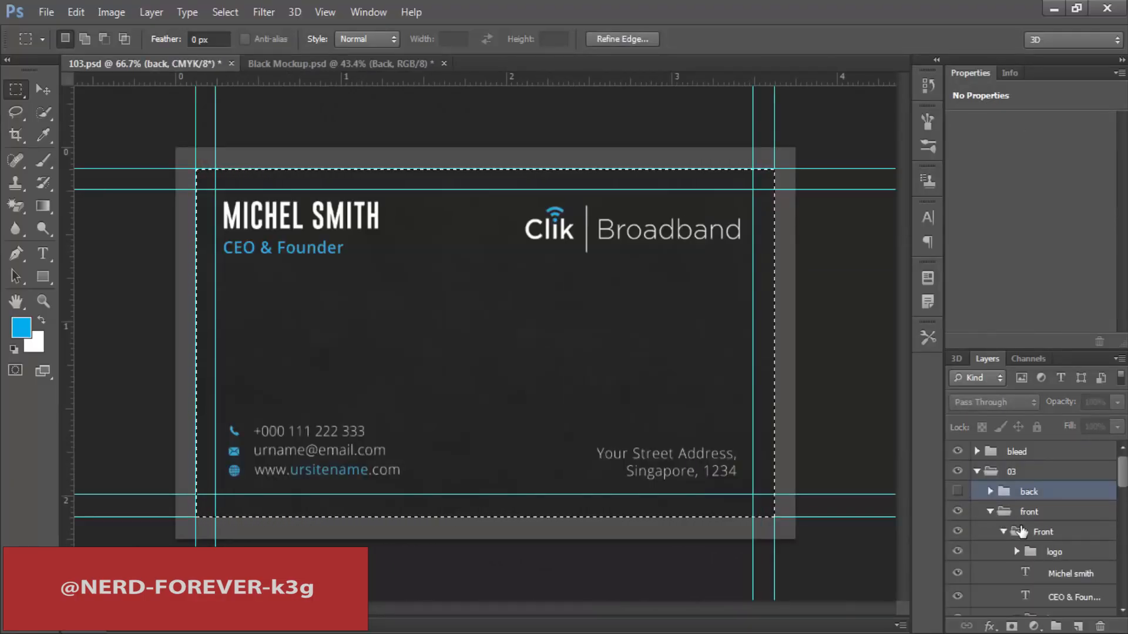
key(ctrl+d)
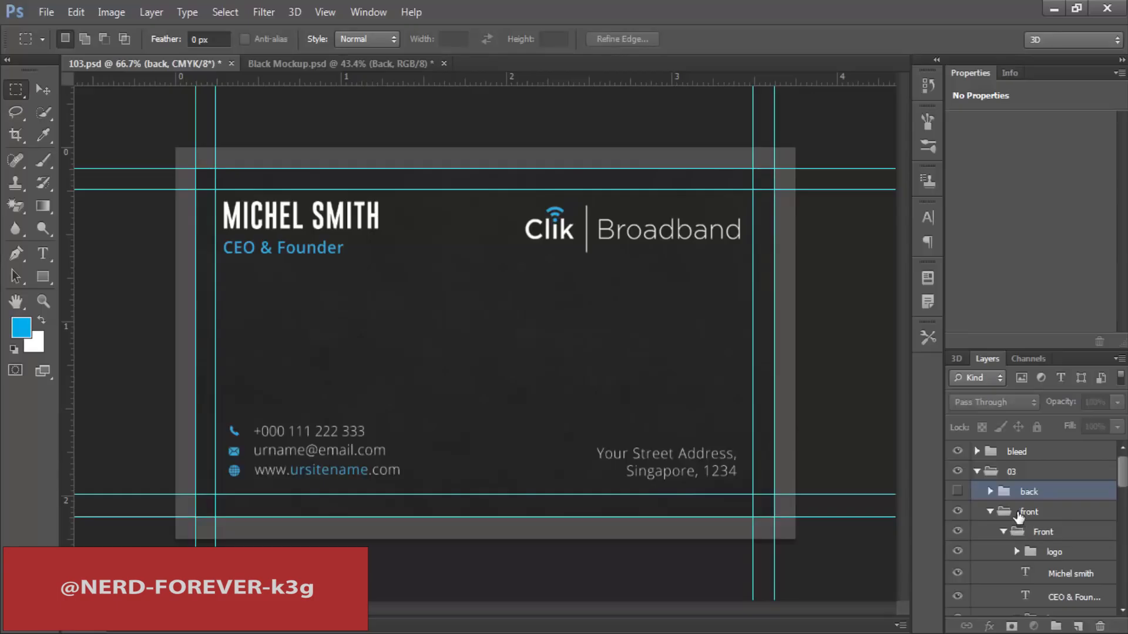
Step: Move the logo of the card front to the upper centre of the card and enlarge it
click(1019, 512)
click(1055, 552)
key(v)
drag(701, 233, 609, 238)
key(ctrl+t)
key(Return)
Step: Align the name and job title along their right edges and move them below the logo, left of the card's centre
key(t)
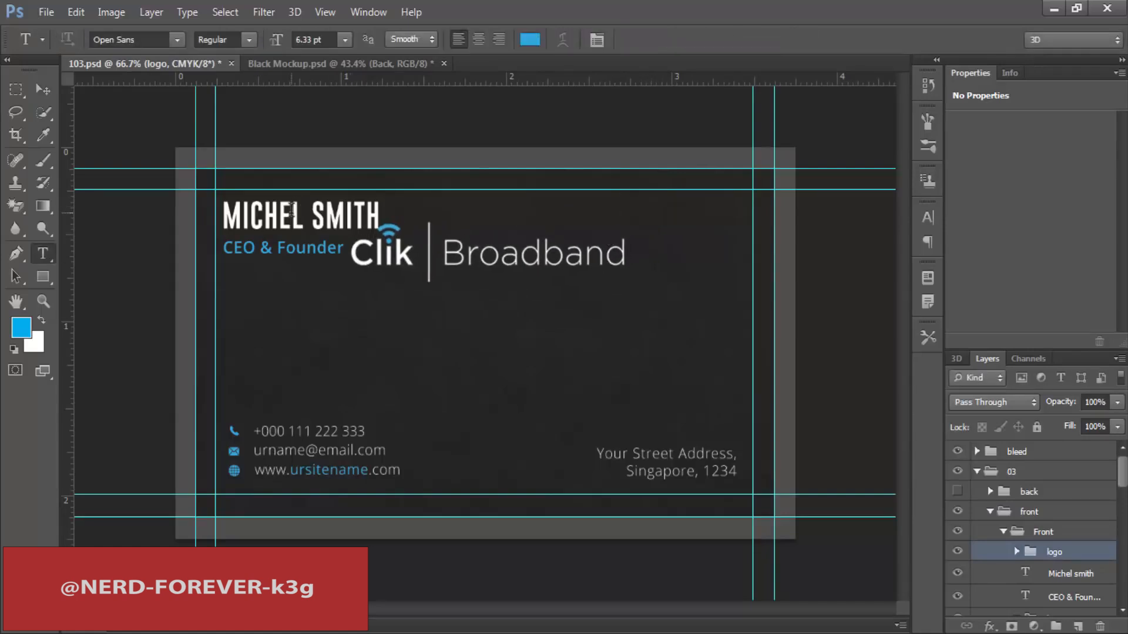
click(292, 217)
click(1069, 598)
key(v)
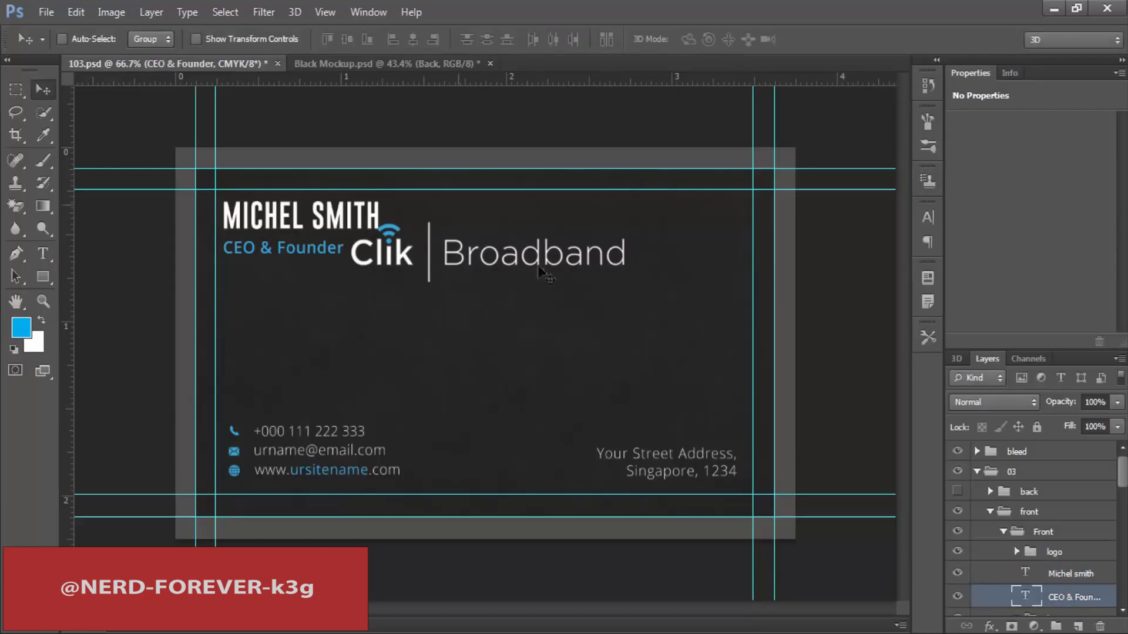
shift+click(1072, 574)
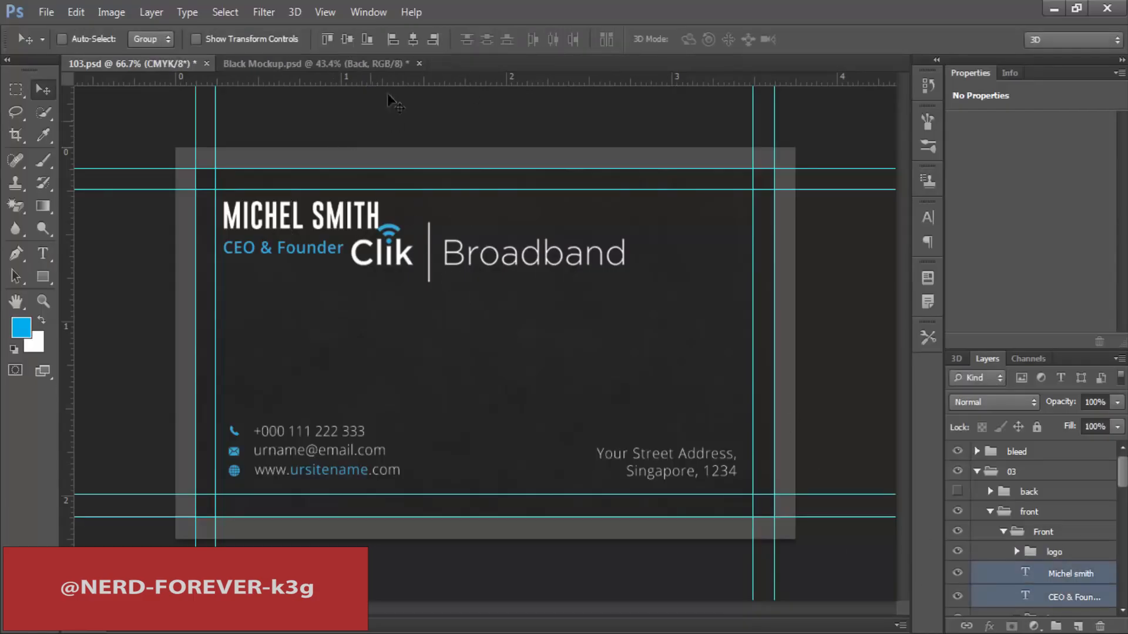
drag(320, 184, 402, 316)
Step: Move the contact details group beside the name and job title, on their right
key(t)
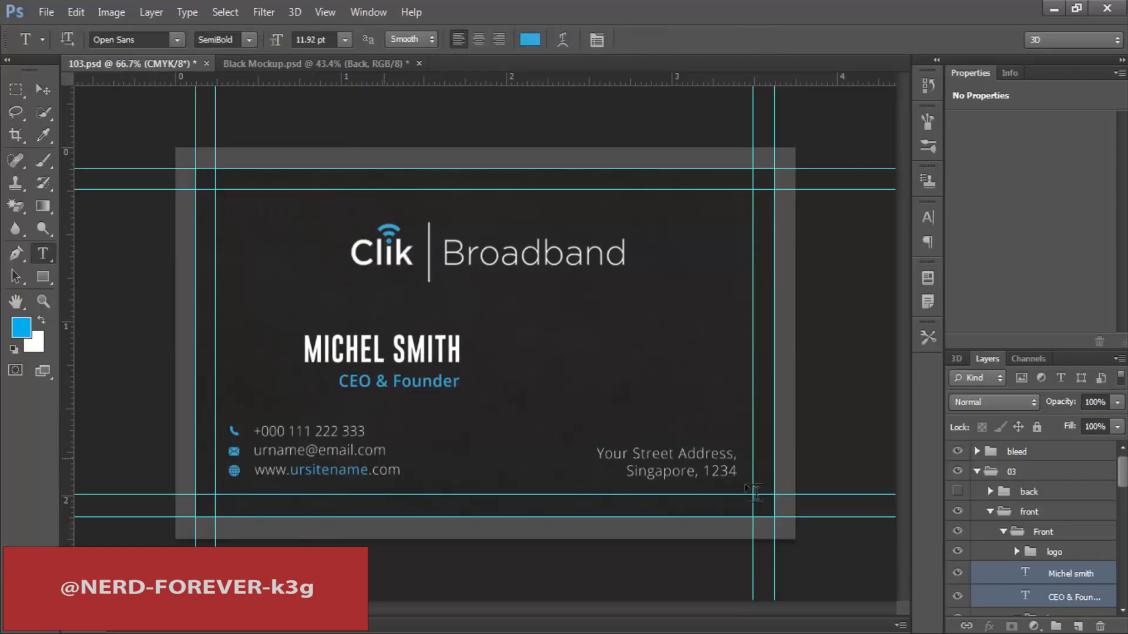
scroll(1064, 555, down, 5)
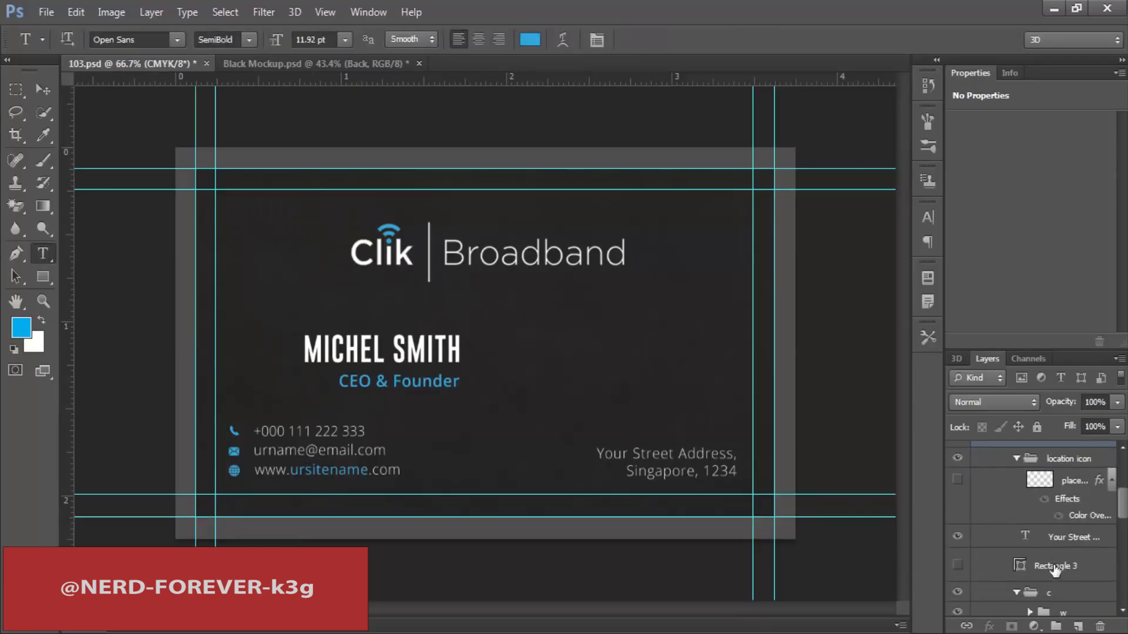
click(1049, 595)
key(v)
drag(258, 435, 538, 340)
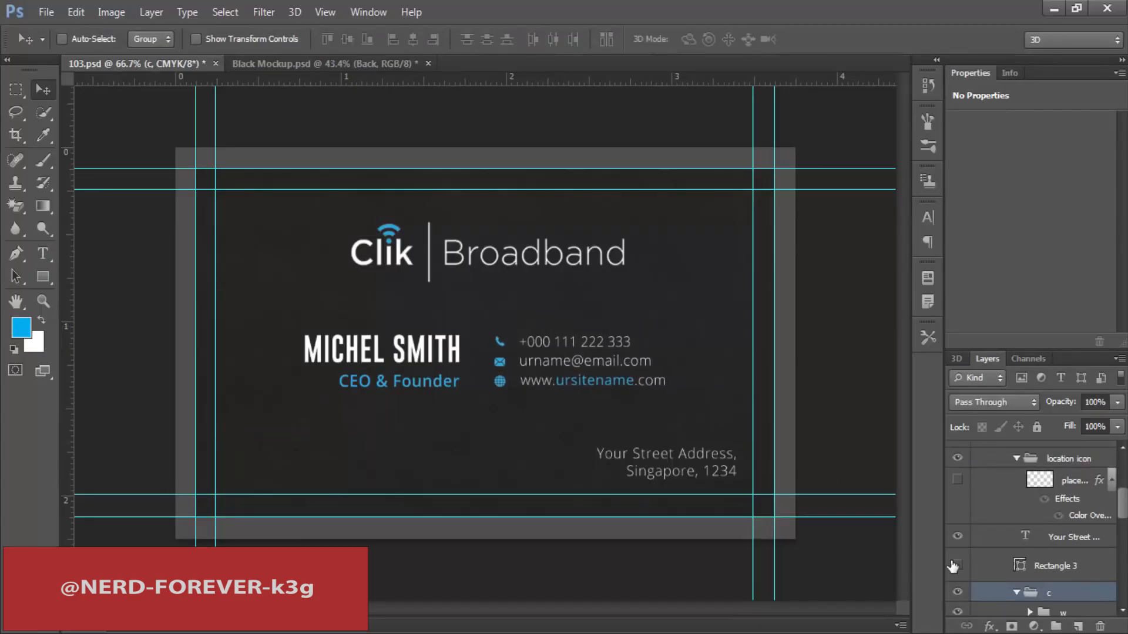
Step: Show the Rectangle 3 divider line and place it between the name block and the contact details
click(1051, 567)
drag(523, 379, 525, 394)
key(shift+Left)
key(shift+Left)
key(shift+Left)
key(shift+Right)
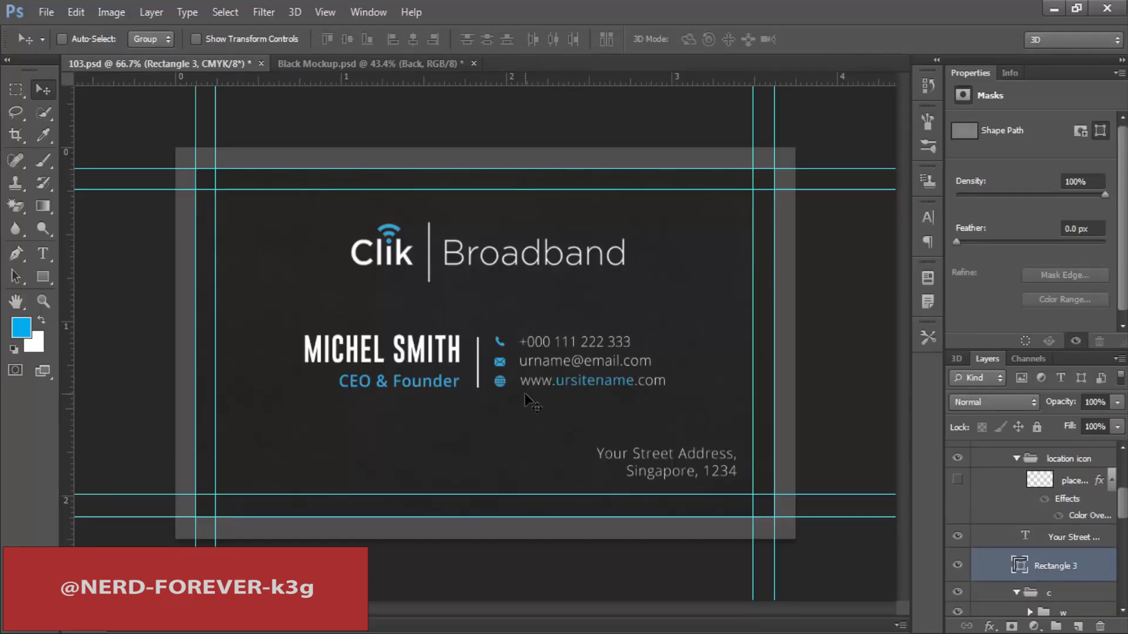
Step: Nudge the name and job title down slightly to line up with the divider
scroll(1044, 520, up, 3)
click(1070, 514)
shift+click(1056, 536)
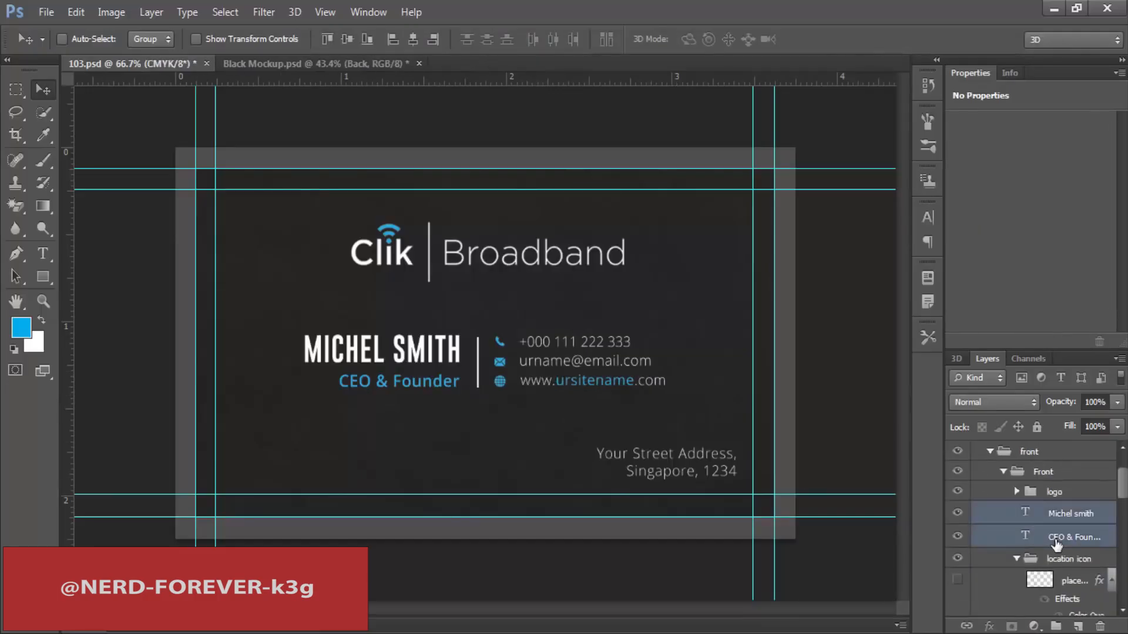
key(Down)
key(Down)
key(Down)
key(Down)
key(Down)
key(Down)
key(Down)
Step: Scale the name and job title to about 91% and nudge them right towards the divider
key(ctrl+t)
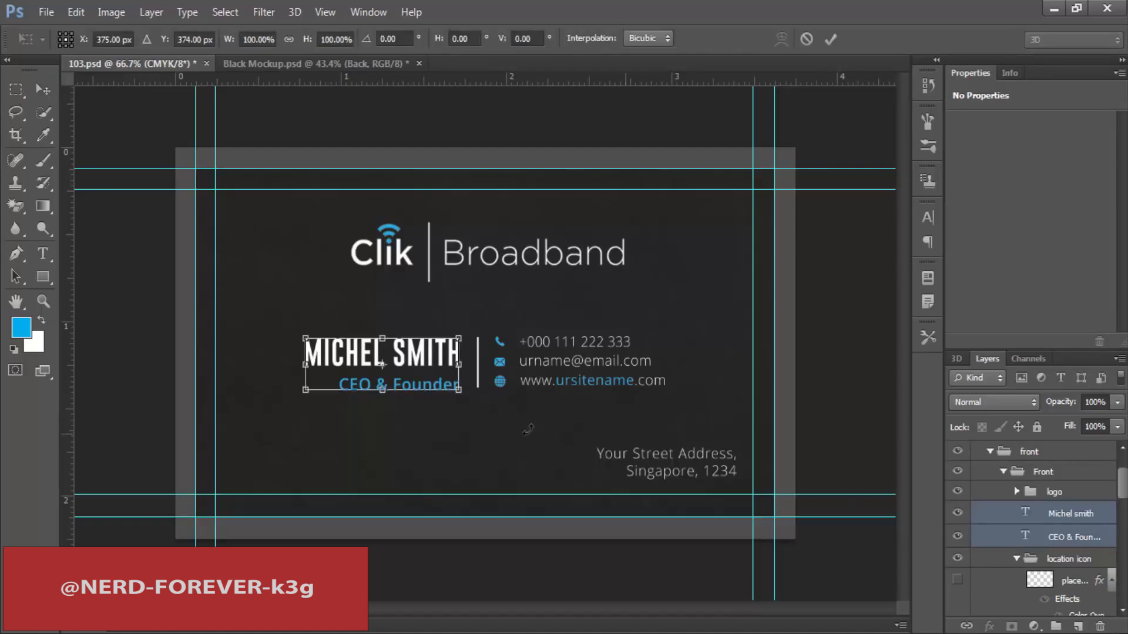
drag(456, 334, 450, 332)
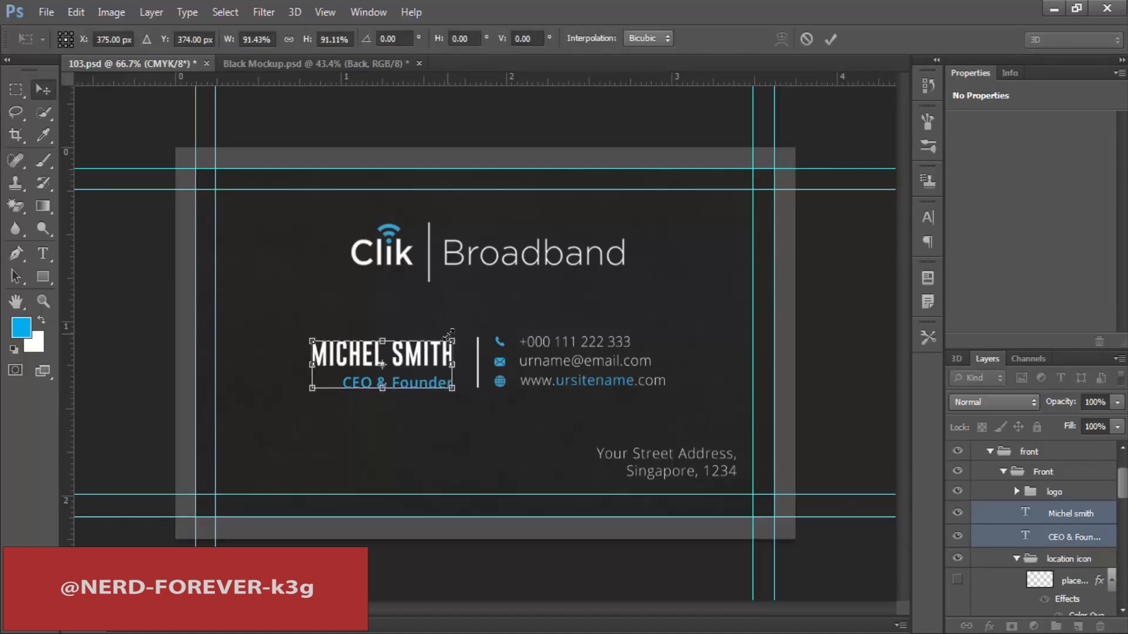
key(Return)
key(Right)
key(Right)
key(Right)
key(Right)
key(Right)
key(Right)
key(Right)
key(Right)
key(Right)
key(Right)
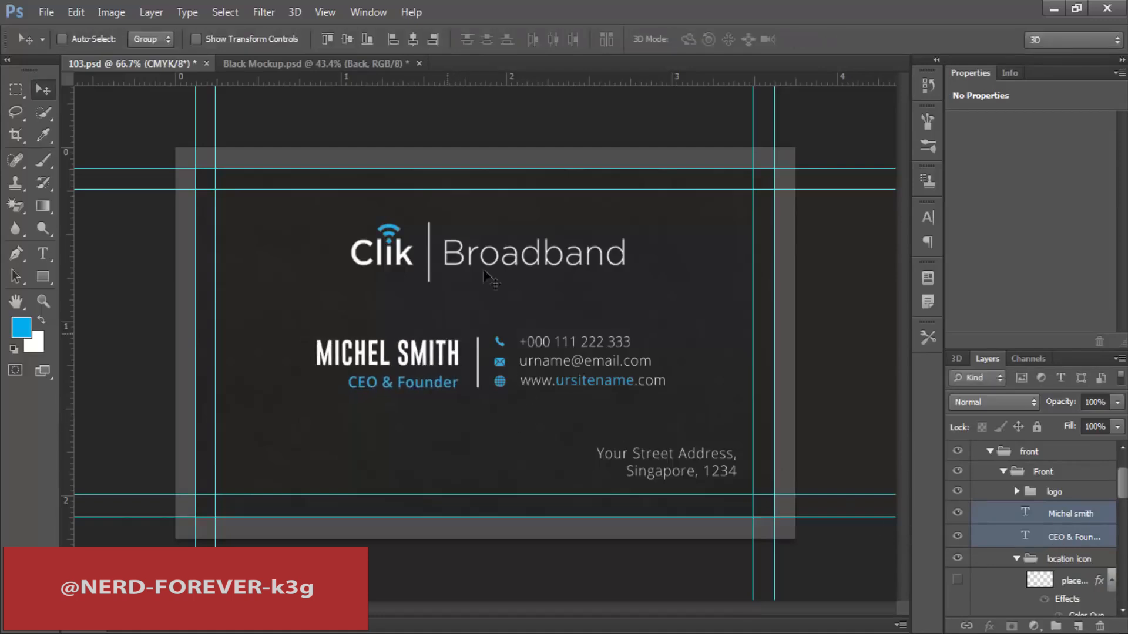
key(Right)
key(Right)
key(Right)
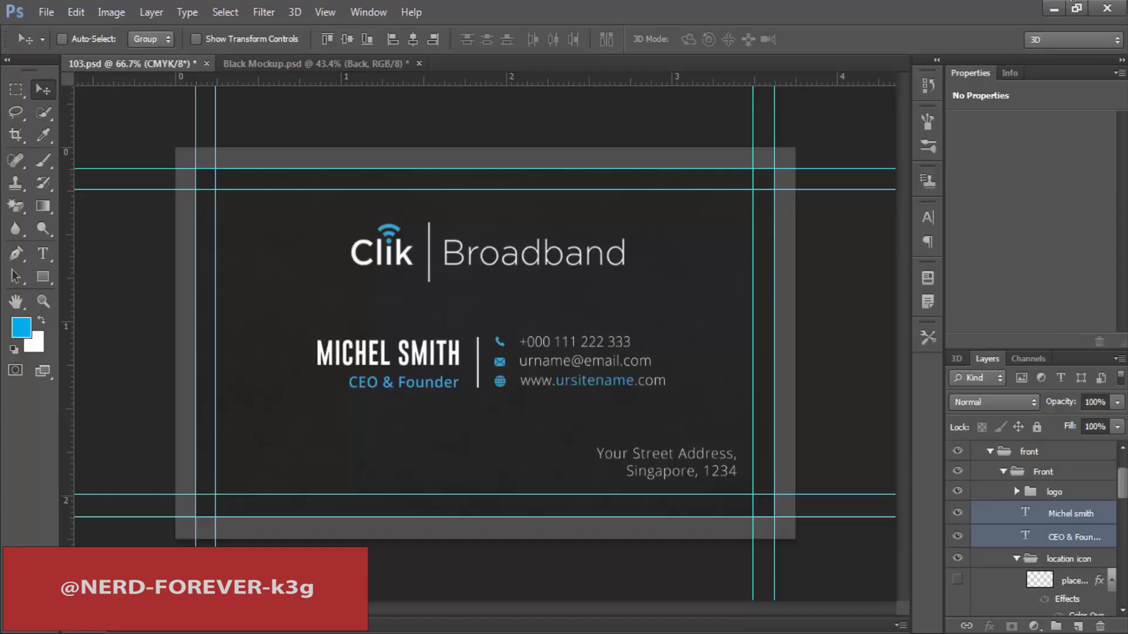
Step: Move the name, job title, divider and contact details together slightly right and down beneath the logo
scroll(1060, 569, down, 2)
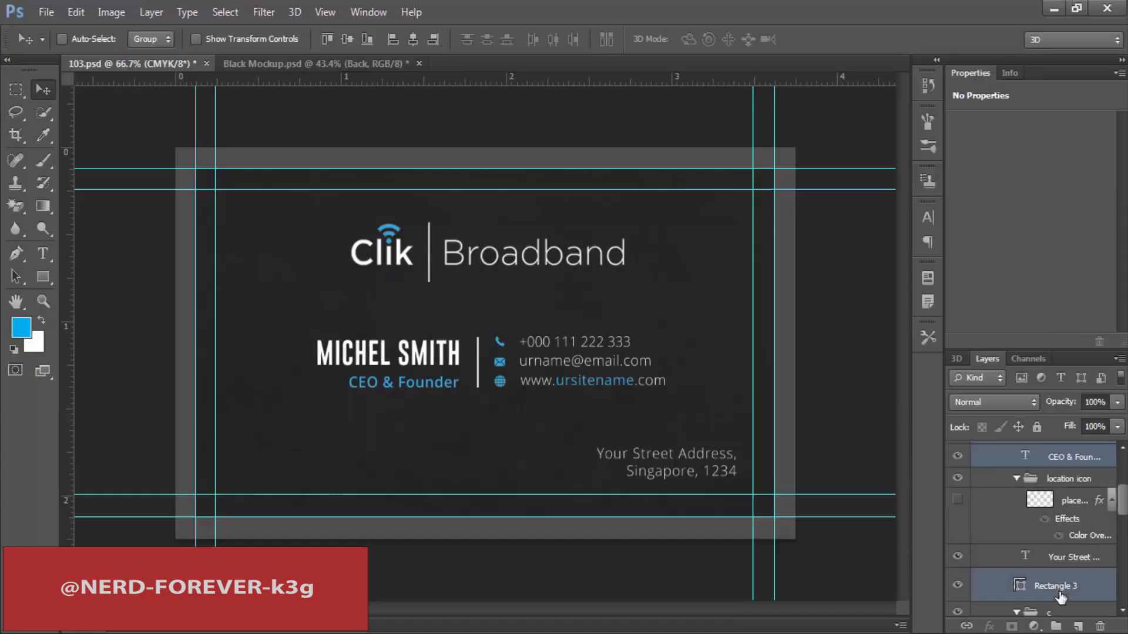
click(1061, 586)
scroll(1060, 586, down, 1)
shift+click(1057, 573)
drag(473, 349, 485, 356)
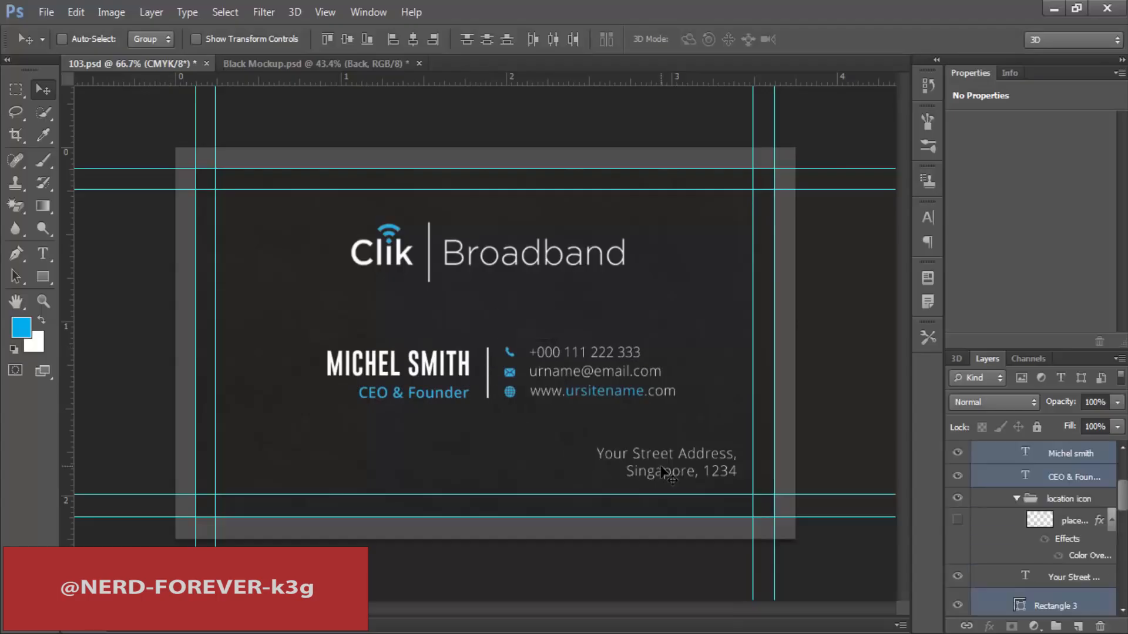
Step: Remove the line break in the address text so it runs on a single line
key(t)
click(663, 471)
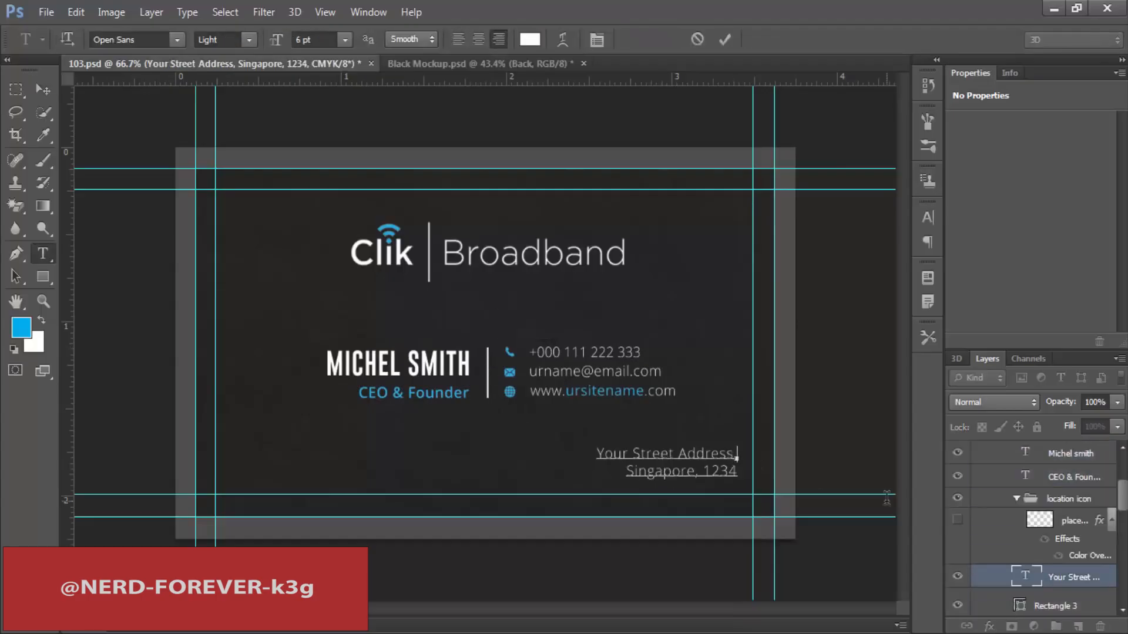
key(Delete)
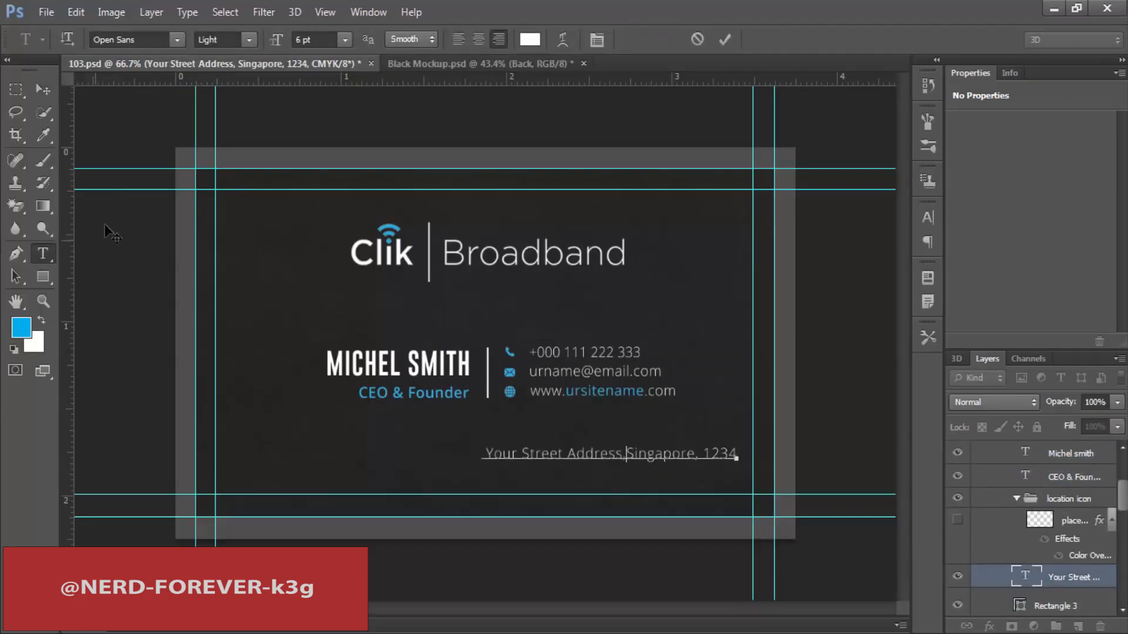
Step: Show the location pin icon and align it vertically with the address line
click(957, 520)
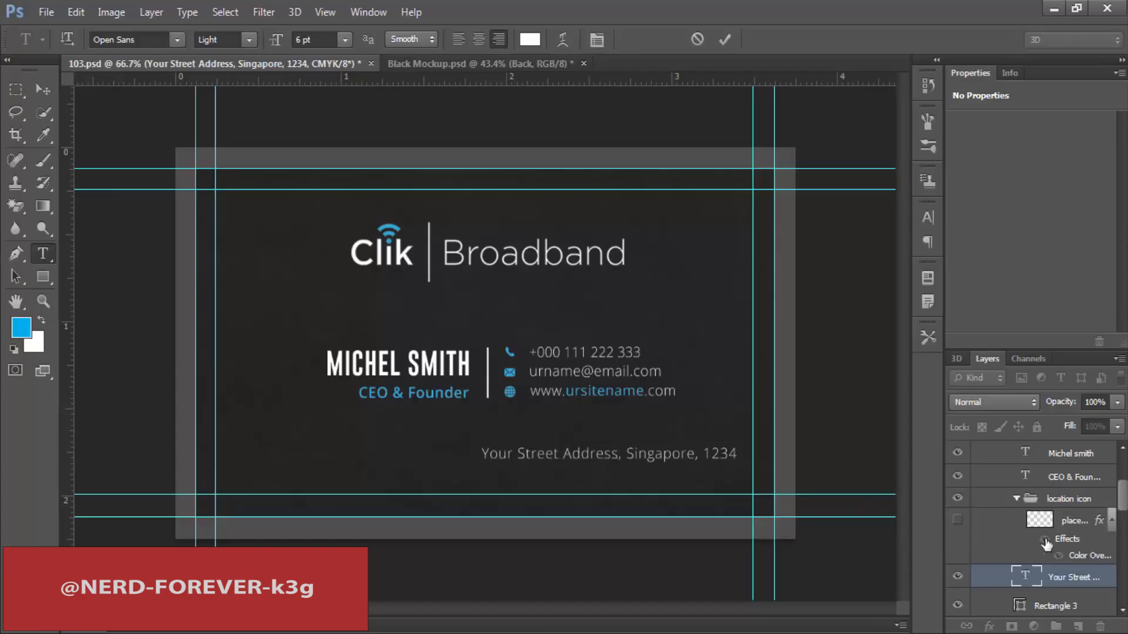
click(1074, 521)
ctrl+click(1055, 578)
key(v)
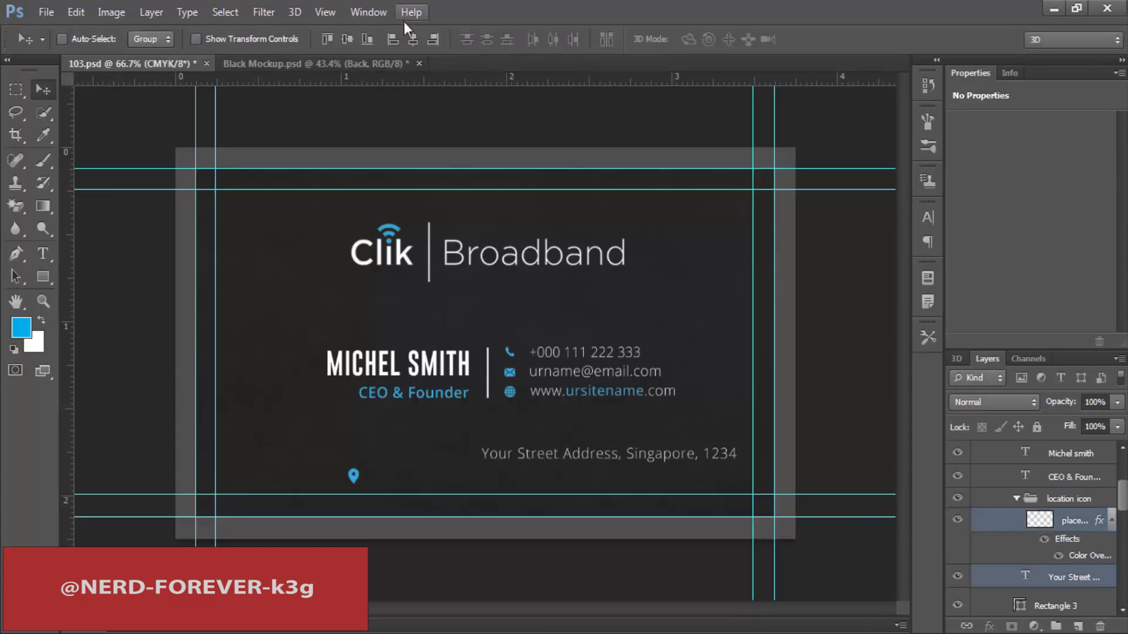
click(352, 38)
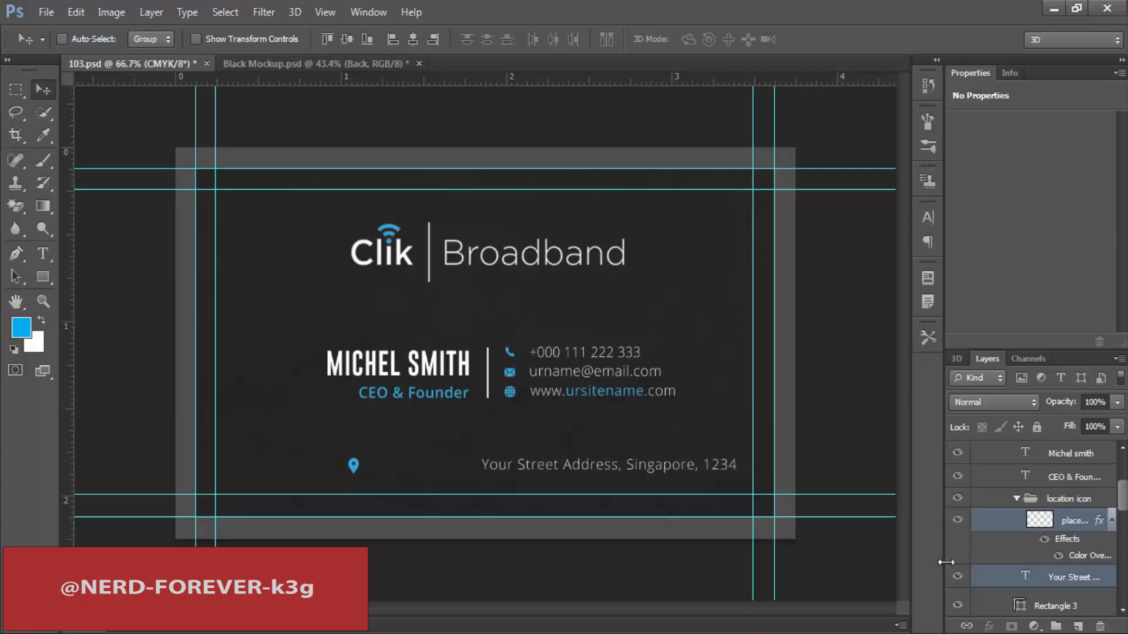
Step: Move the address next to the location pin and place both centrally just above the lower safe-area guide
click(1055, 575)
drag(625, 477, 486, 480)
ctrl+click(1083, 536)
drag(599, 433, 607, 446)
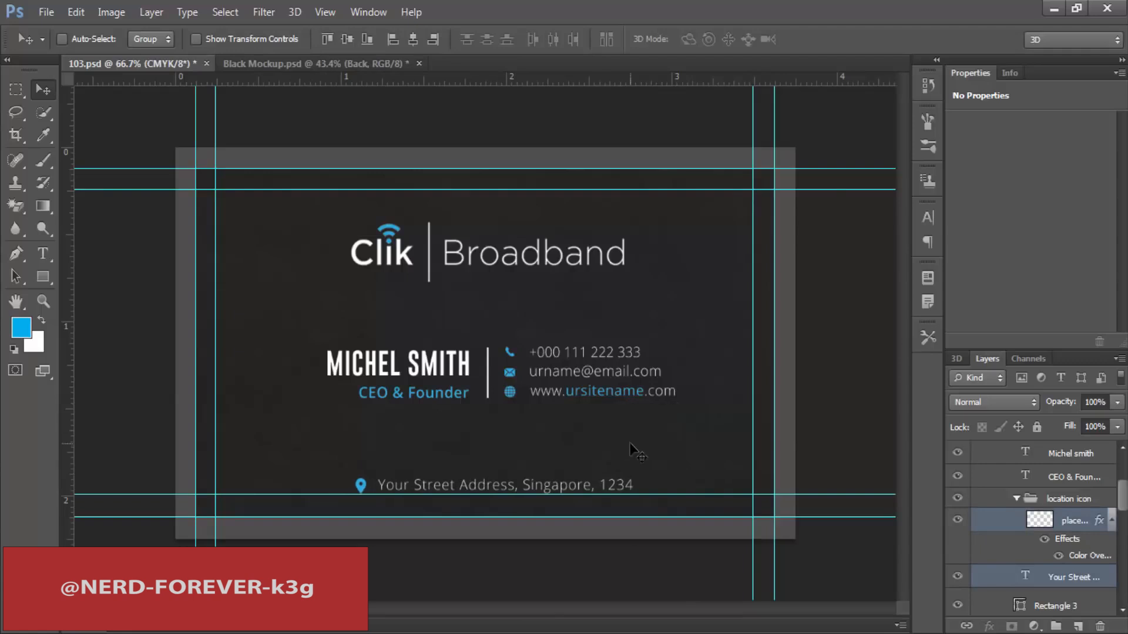
Step: Copy the merged card front along the outer guides into the Front smart object of Black Mockup.psd, and save and close that object
key(m)
drag(199, 172, 774, 516)
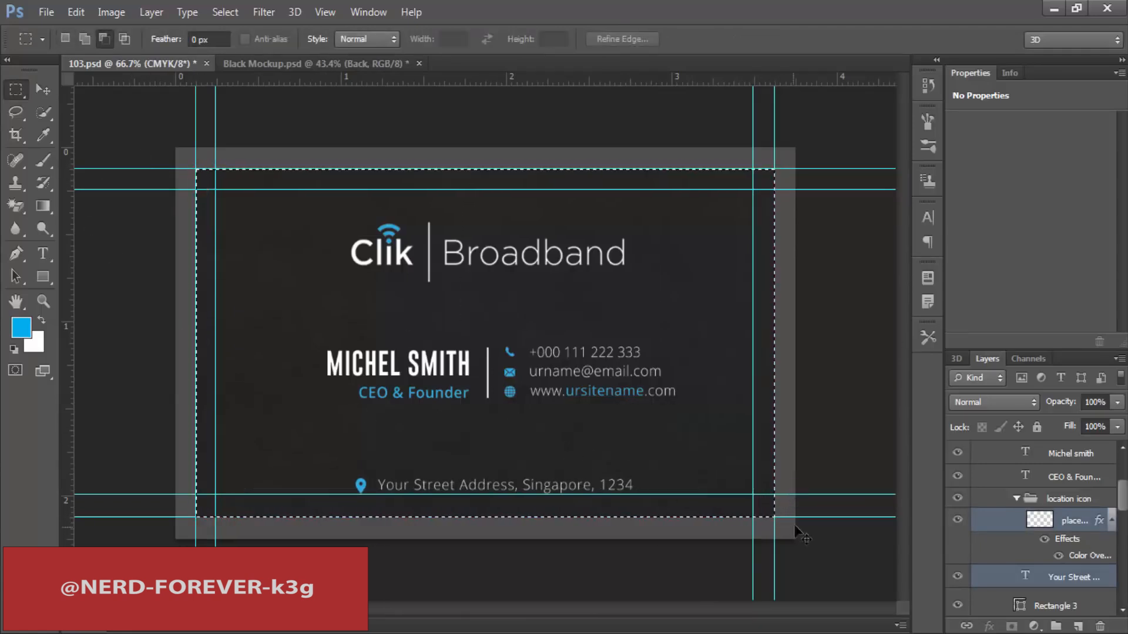
click(291, 61)
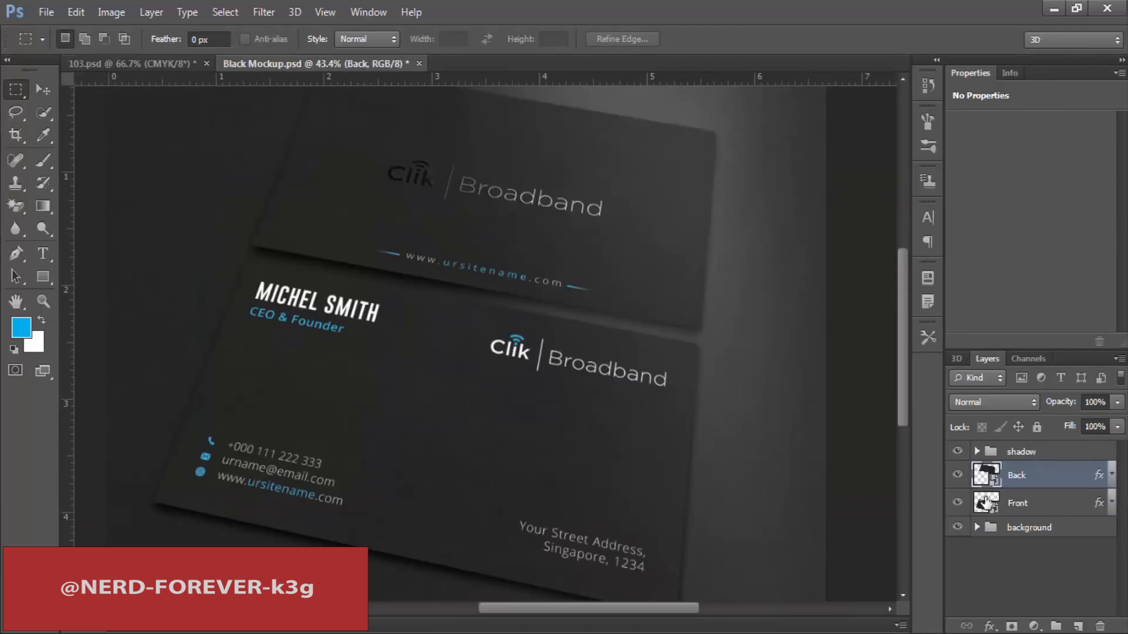
double_click(986, 502)
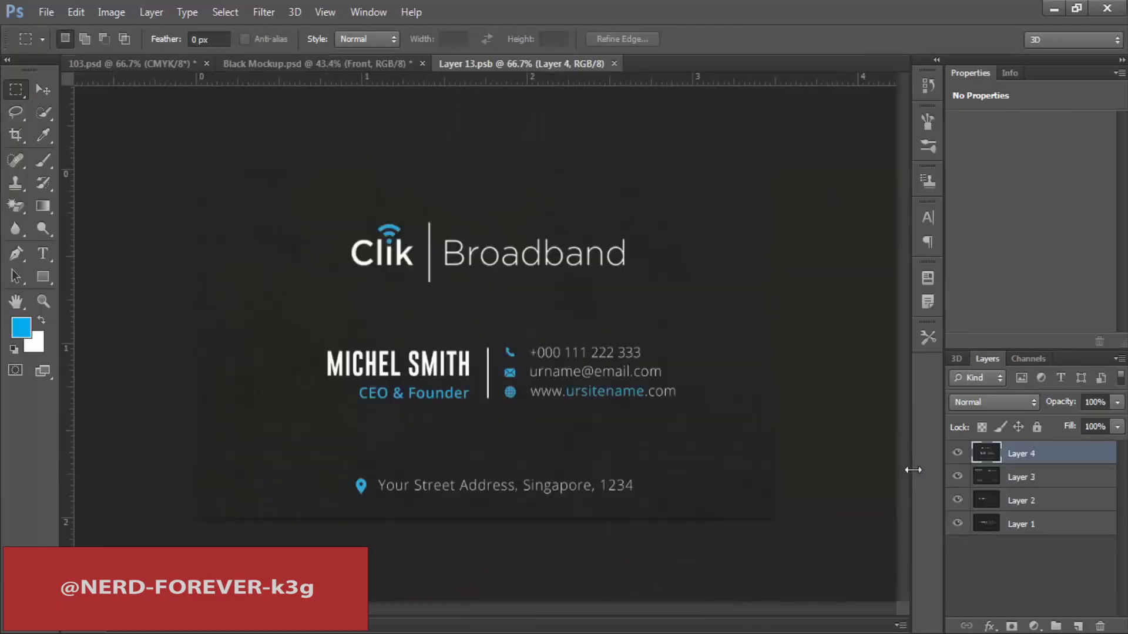
key(ctrl+w)
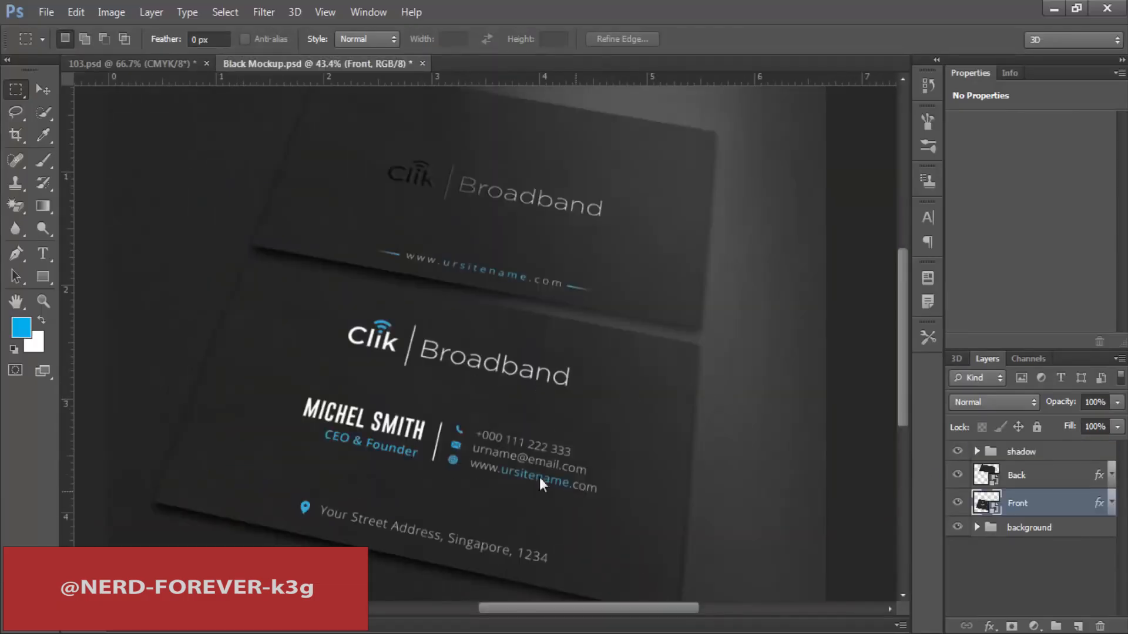
Step: Save a copy of the business card mockup as a JPEG named 03 in New folder
key(ctrl+shift+s)
click(751, 85)
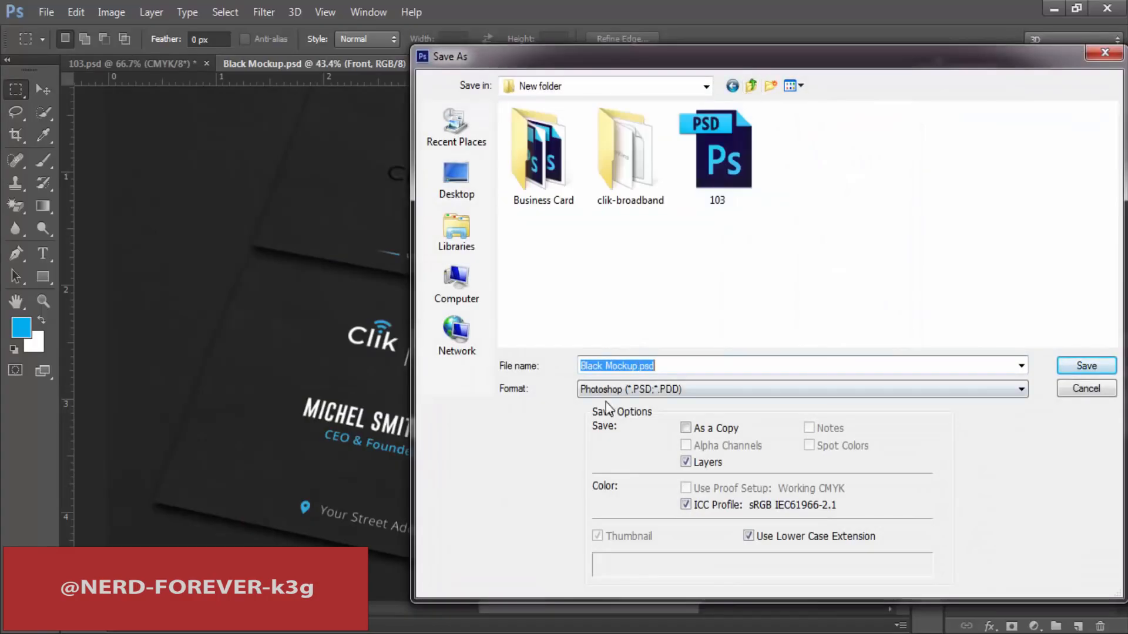
click(611, 390)
click(624, 496)
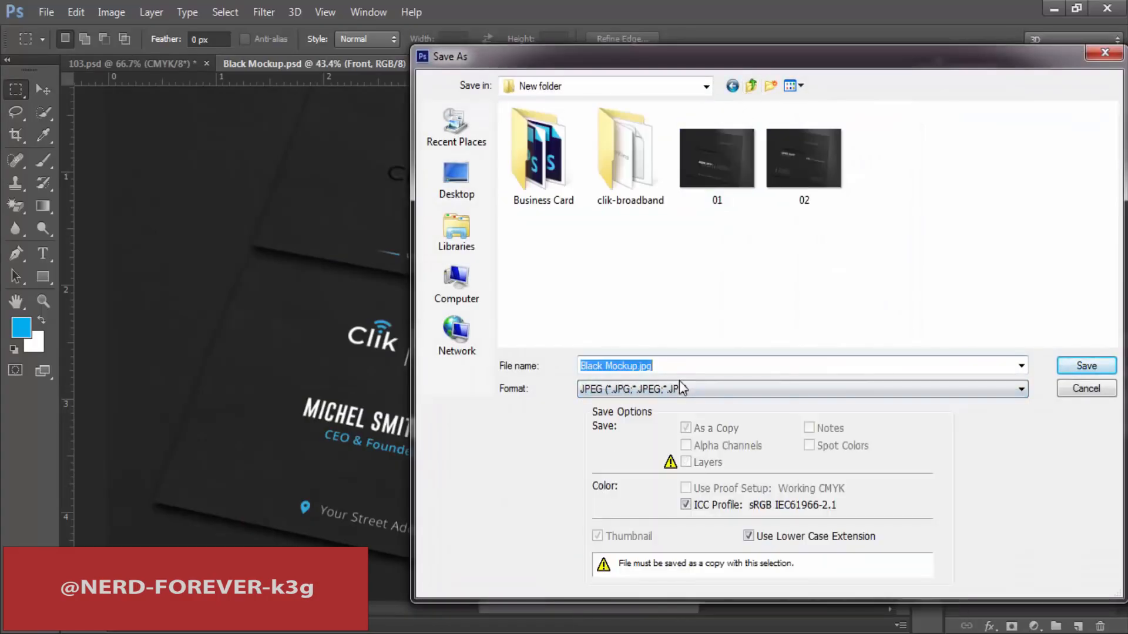
text(03)
key(Return)
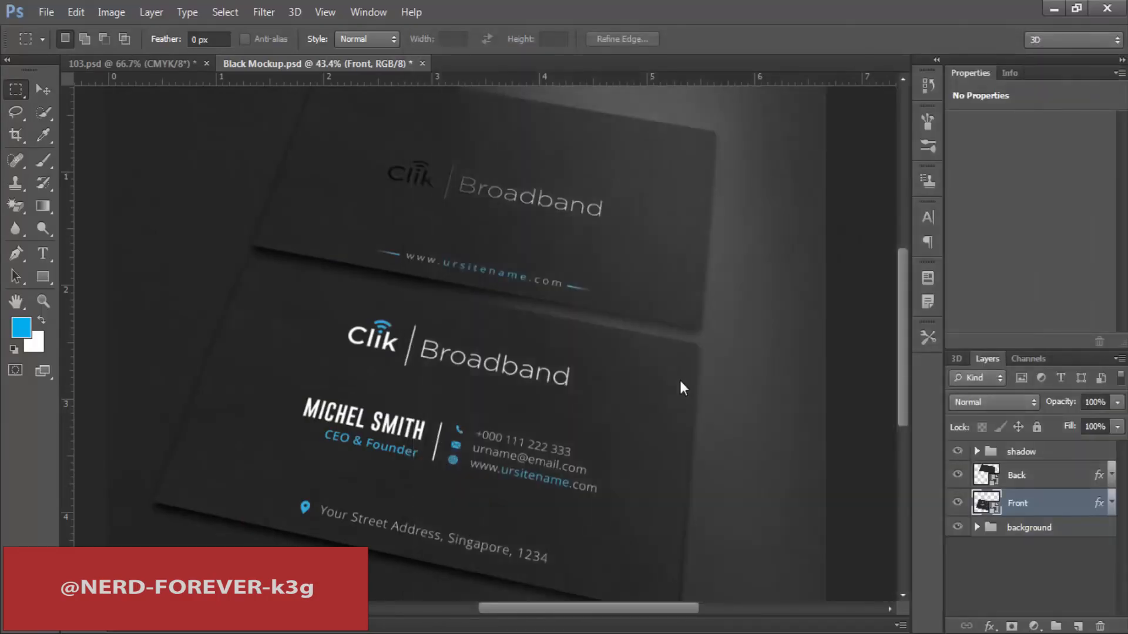
key(Return)
Step: In 103.psd, clear the selection, duplicate group 03 and rename the copy 04
click(112, 58)
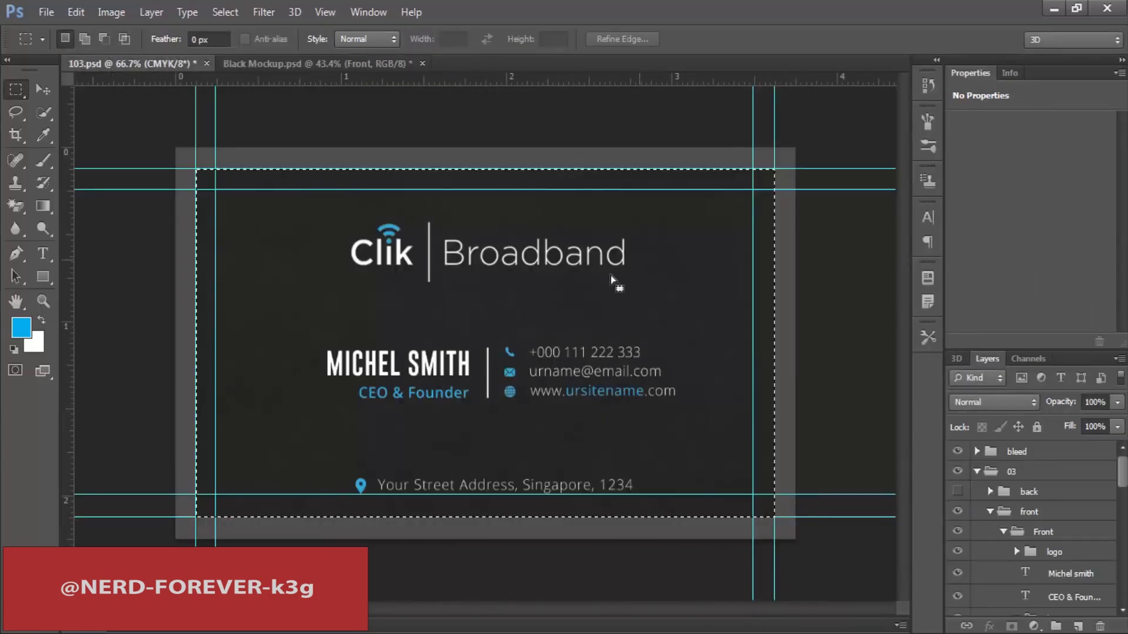
key(ctrl+d)
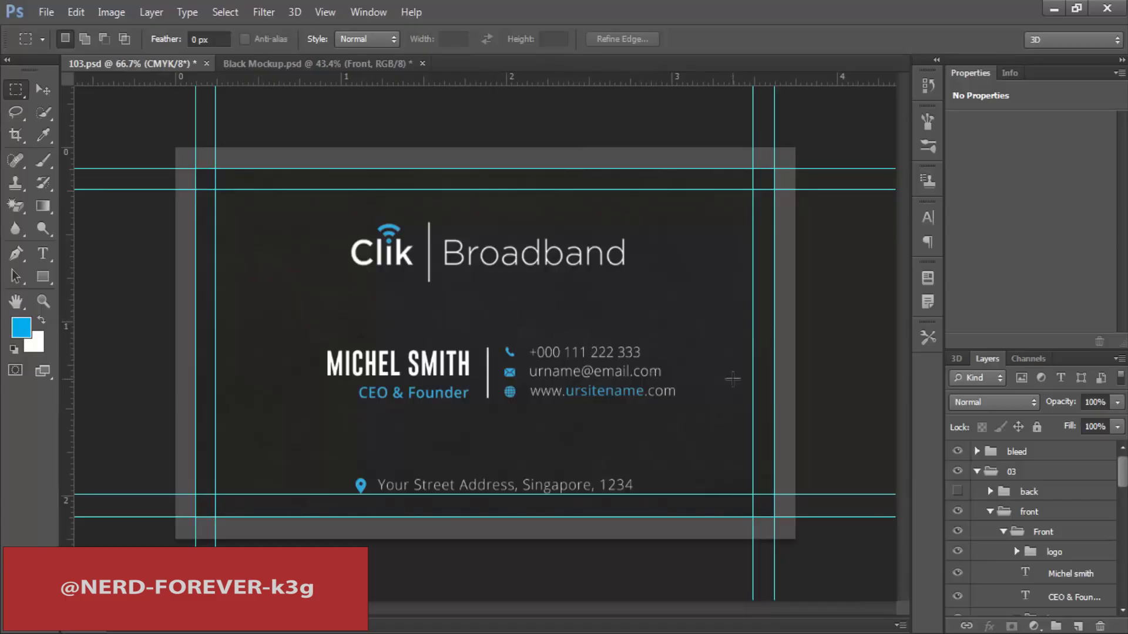
click(977, 471)
click(1032, 479)
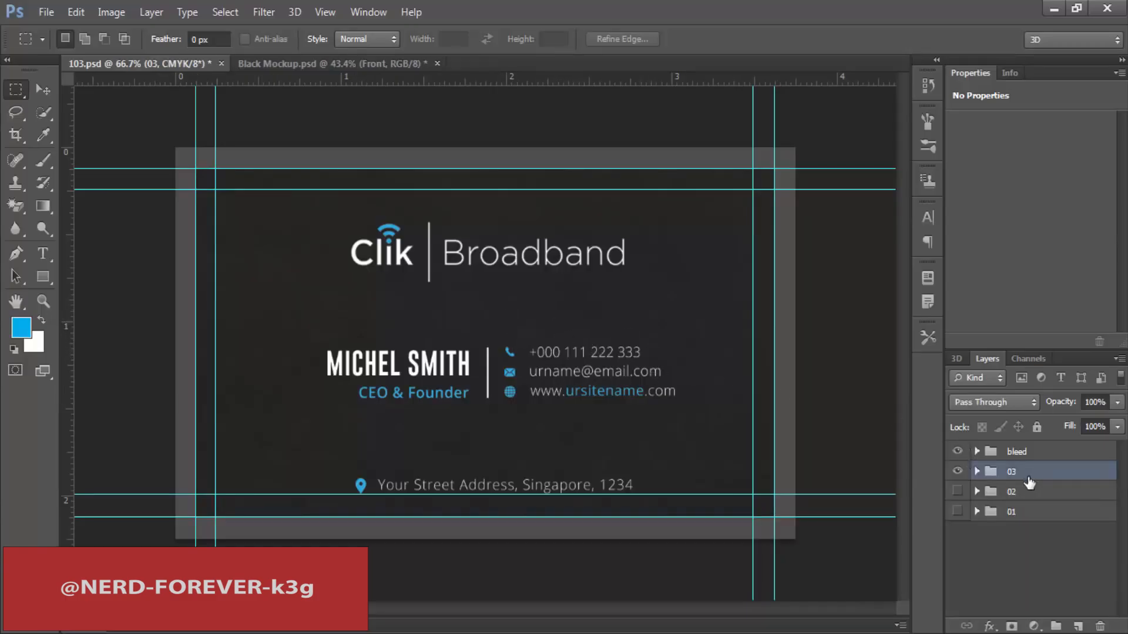
key(ctrl+j)
double_click(1025, 472)
text(04)
key(Return)
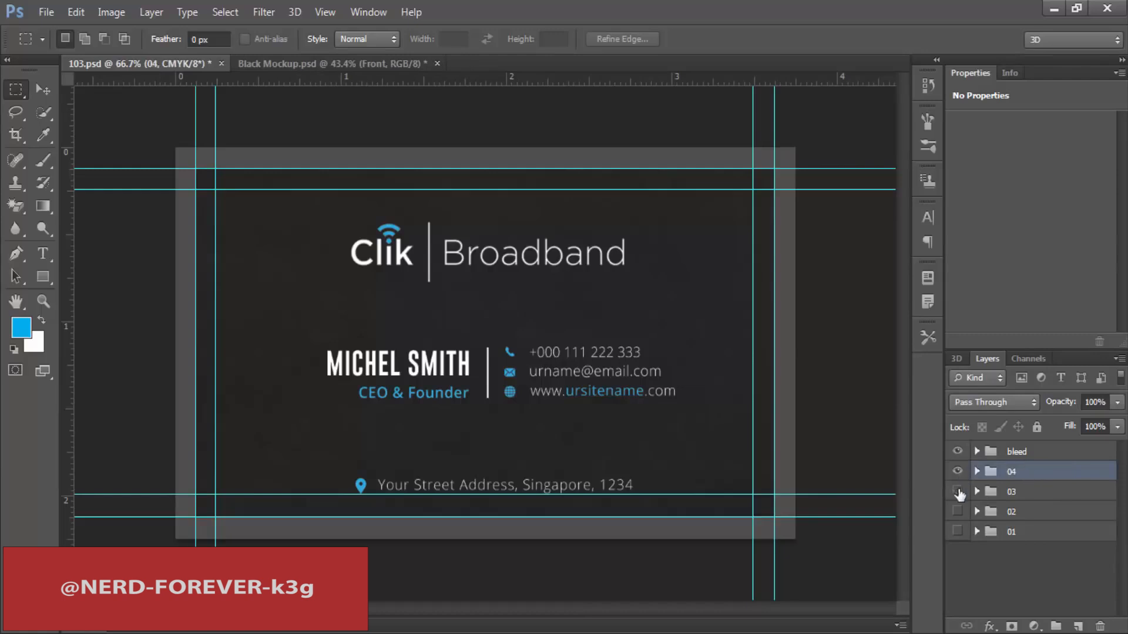
Step: In group 04, show the back side instead of the front and hide the two Rectangle 4 accent lines beside the website
click(976, 473)
click(957, 512)
click(956, 512)
click(957, 511)
click(957, 491)
click(989, 491)
click(956, 539)
click(957, 605)
click(984, 493)
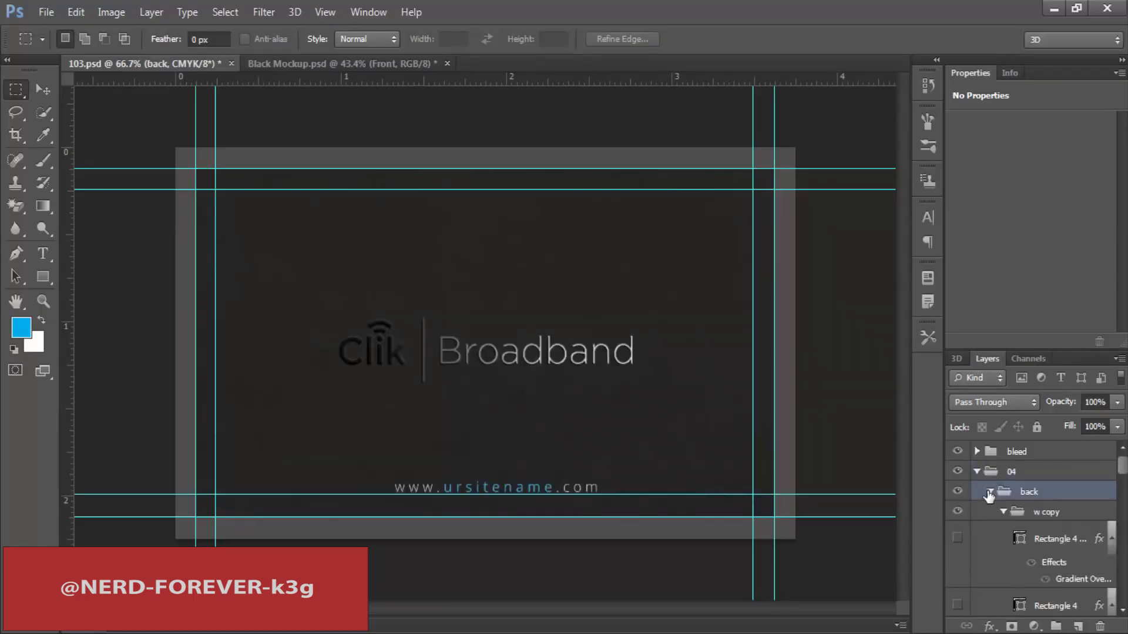
Step: View the front side of design 04 and return to its back side
click(990, 491)
click(957, 491)
click(957, 512)
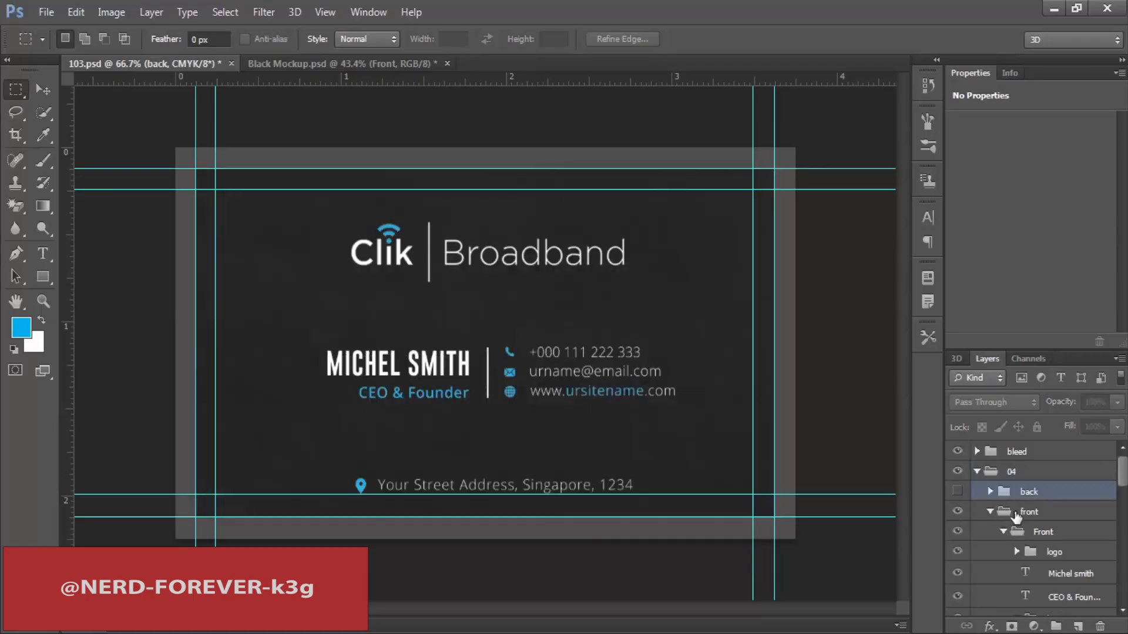
click(1032, 512)
click(957, 512)
click(958, 492)
Step: Hide the embossed logo, Layer 9, and its effects in group 04's back group
click(991, 492)
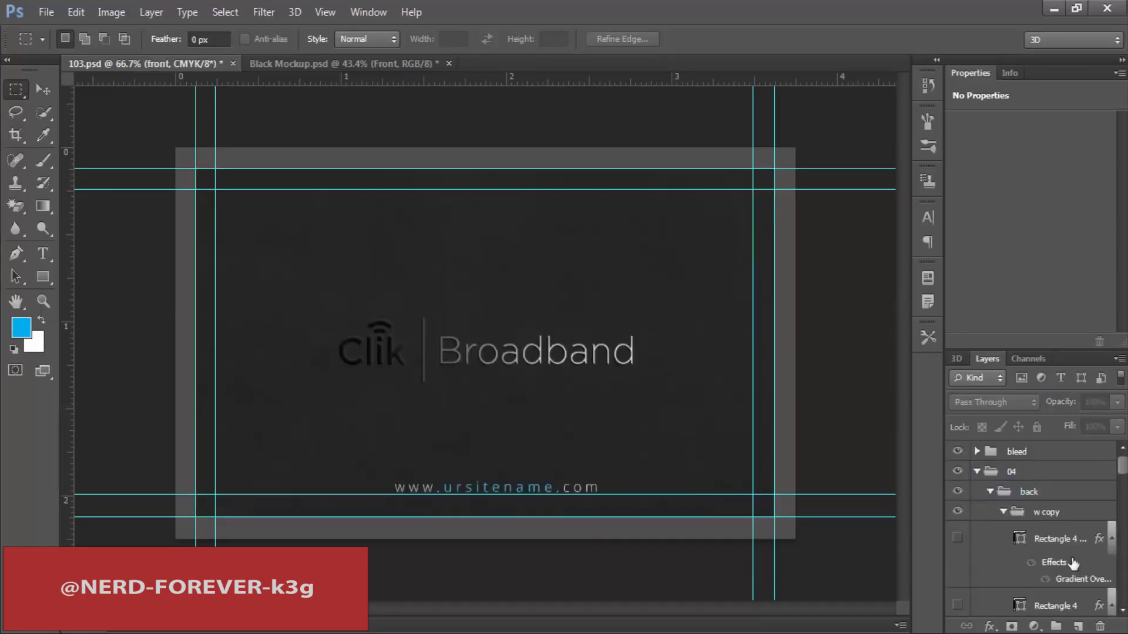
scroll(1003, 538, down, 3)
scroll(1005, 540, down, 2)
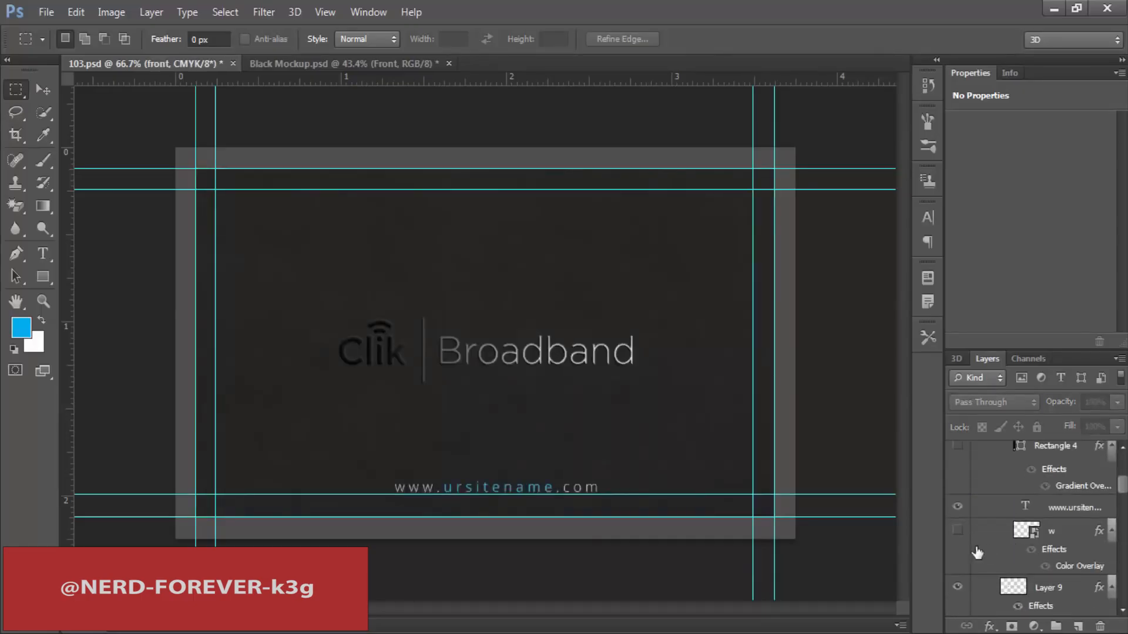
scroll(992, 555, down, 1)
click(1015, 587)
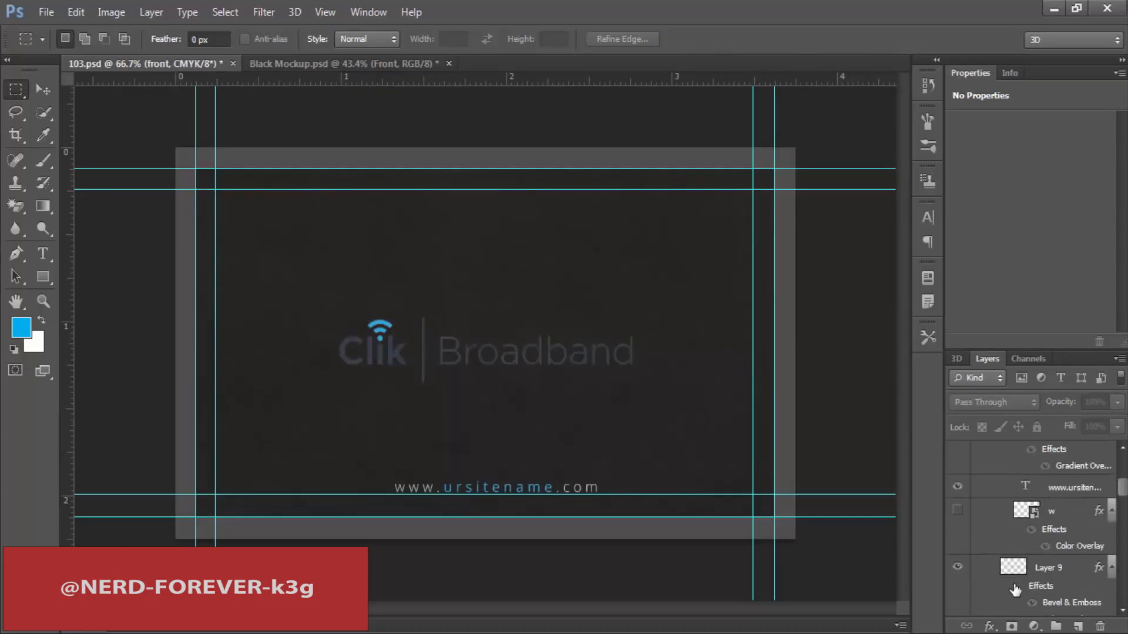
click(958, 570)
scroll(999, 529, up, 5)
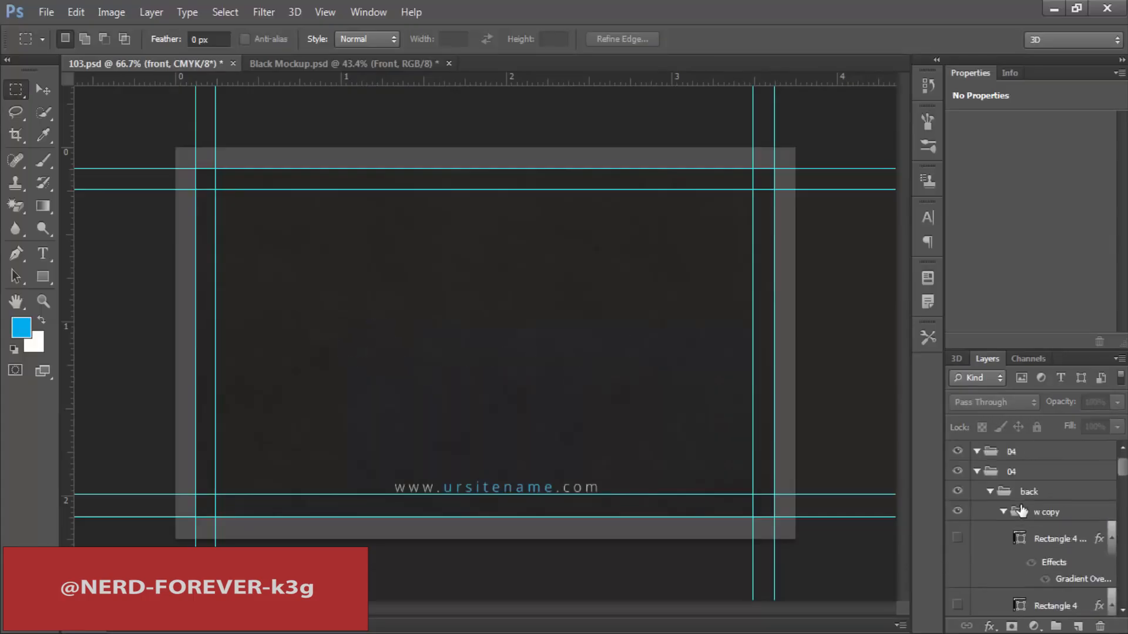
Step: Show the front side of group 04 and duplicate its logo group directly above the back group
click(991, 493)
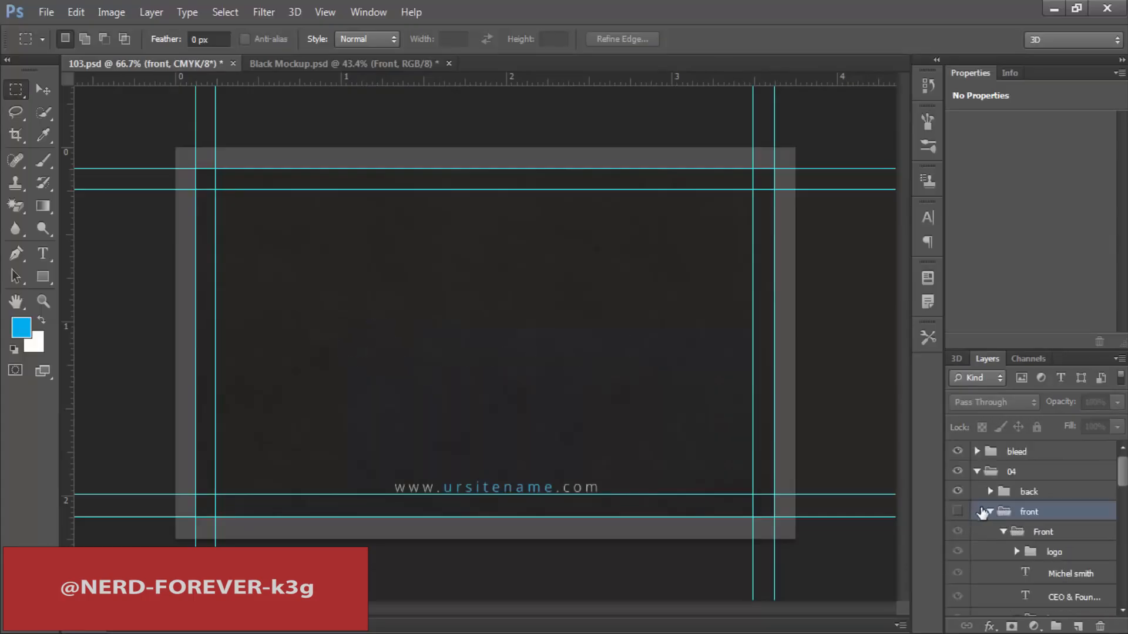
click(958, 492)
click(958, 512)
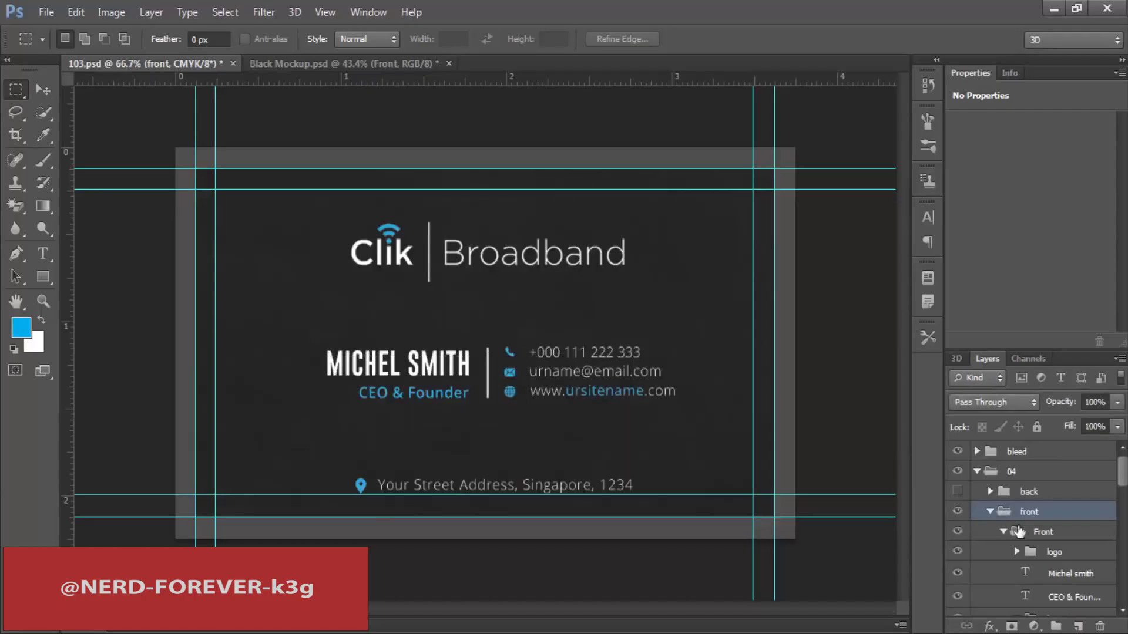
click(1051, 552)
drag(1050, 562, 1008, 485)
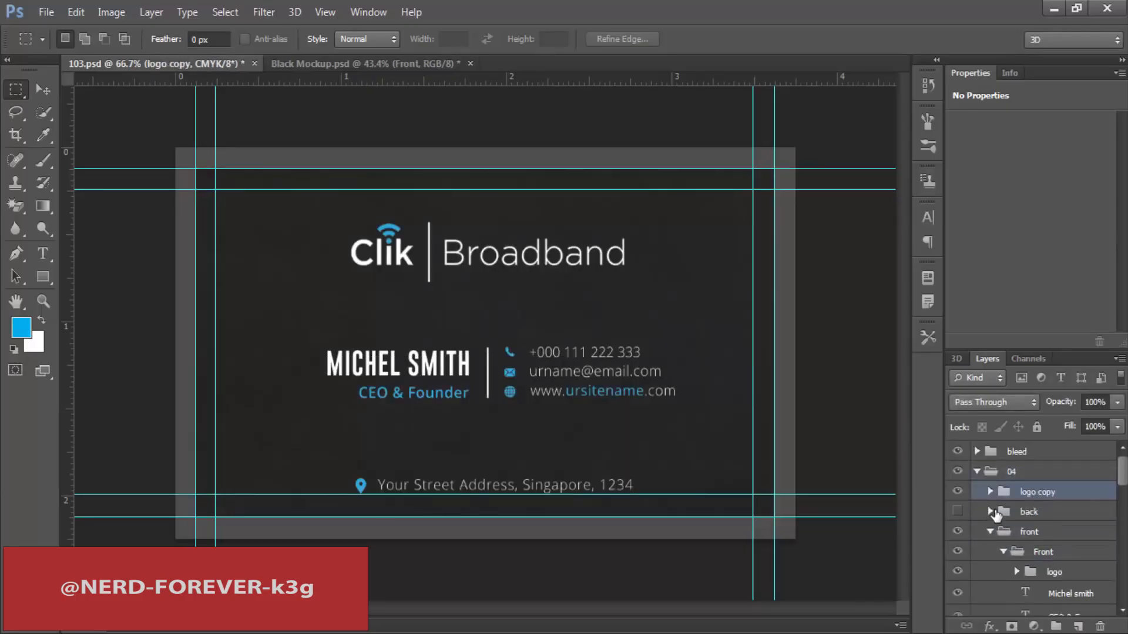
Step: Show the back side and place the duplicated logo group at the top of its w copy group
click(990, 512)
scroll(1041, 507, down, 3)
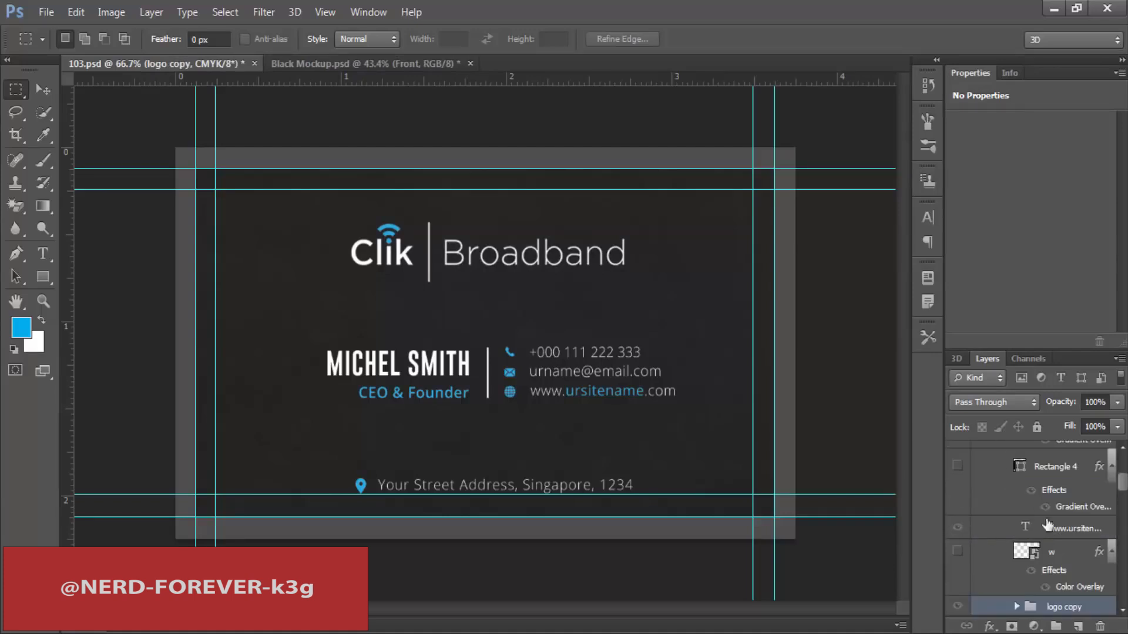
drag(1054, 603, 1051, 554)
click(957, 451)
scroll(1091, 573, up, 2)
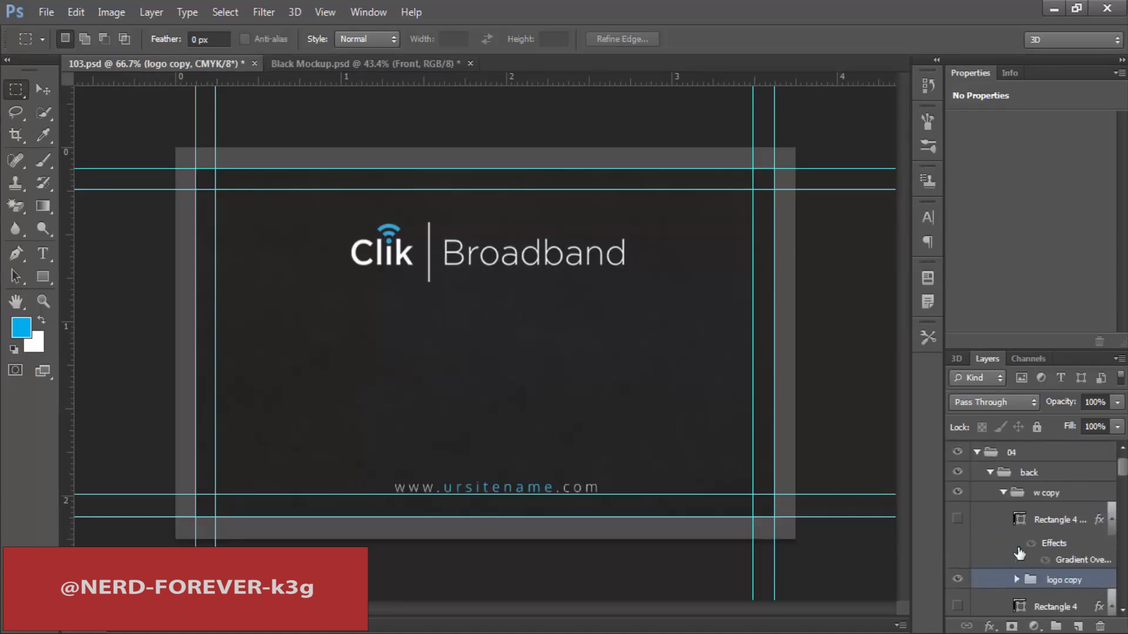
drag(1053, 599, 1056, 528)
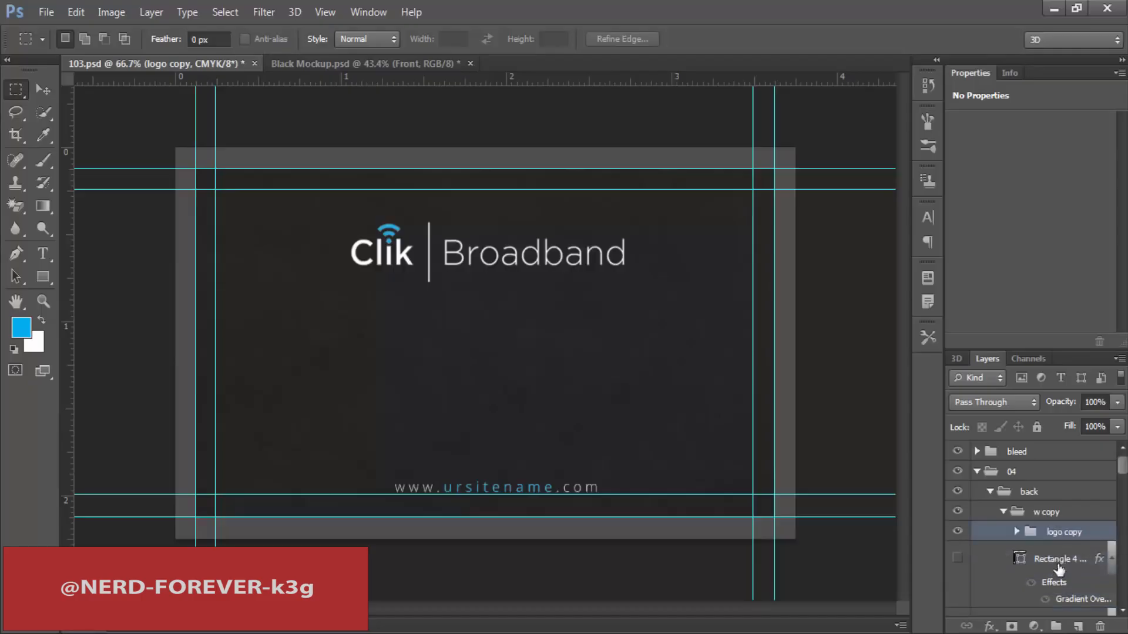
Step: Enlarge the duplicated logo slightly and position it in the centre of the card's back side
key(v)
drag(570, 348, 557, 382)
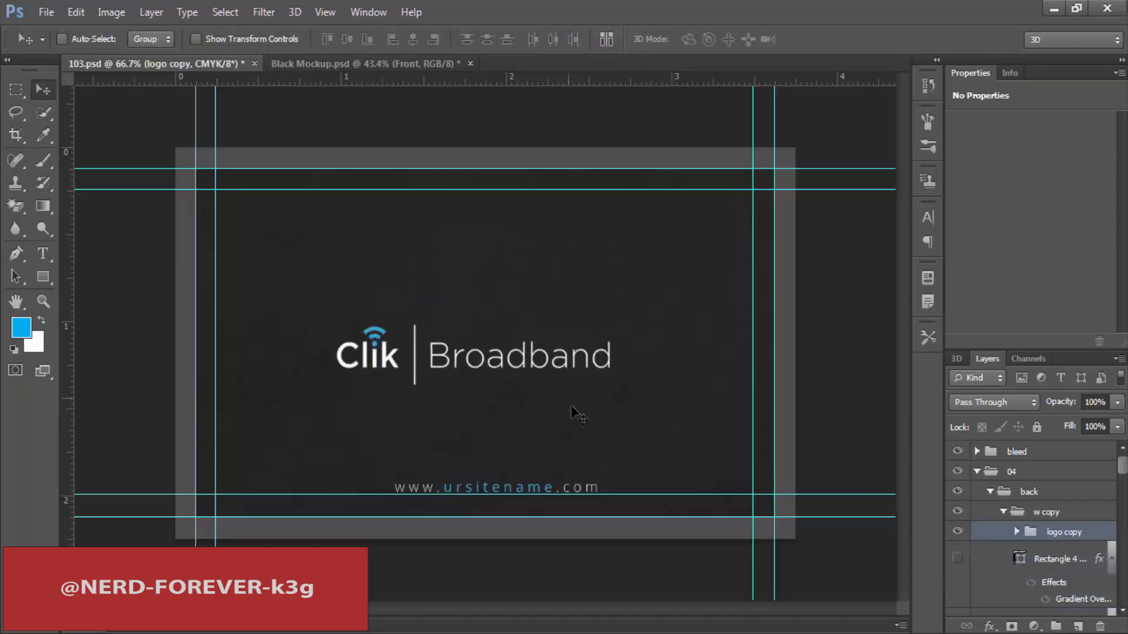
key(ctrl+t)
drag(625, 322, 631, 323)
key(Return)
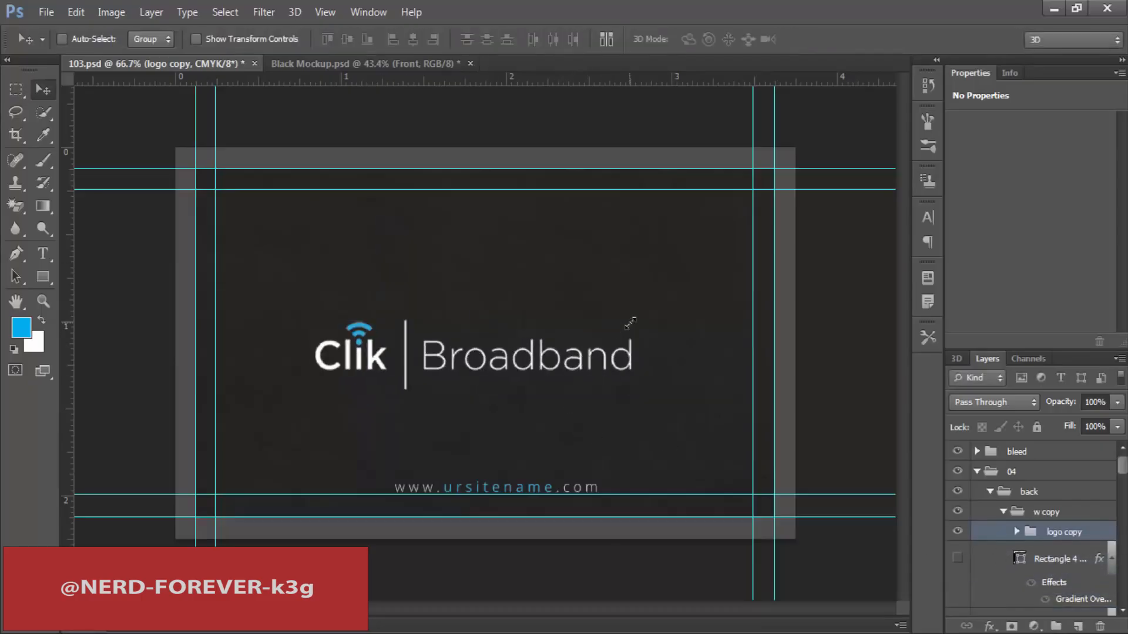
mouse_move(506, 329)
mouse_down()
mouse_move(531, 325)
mouse_move(527, 312)
mouse_move(521, 322)
mouse_up()
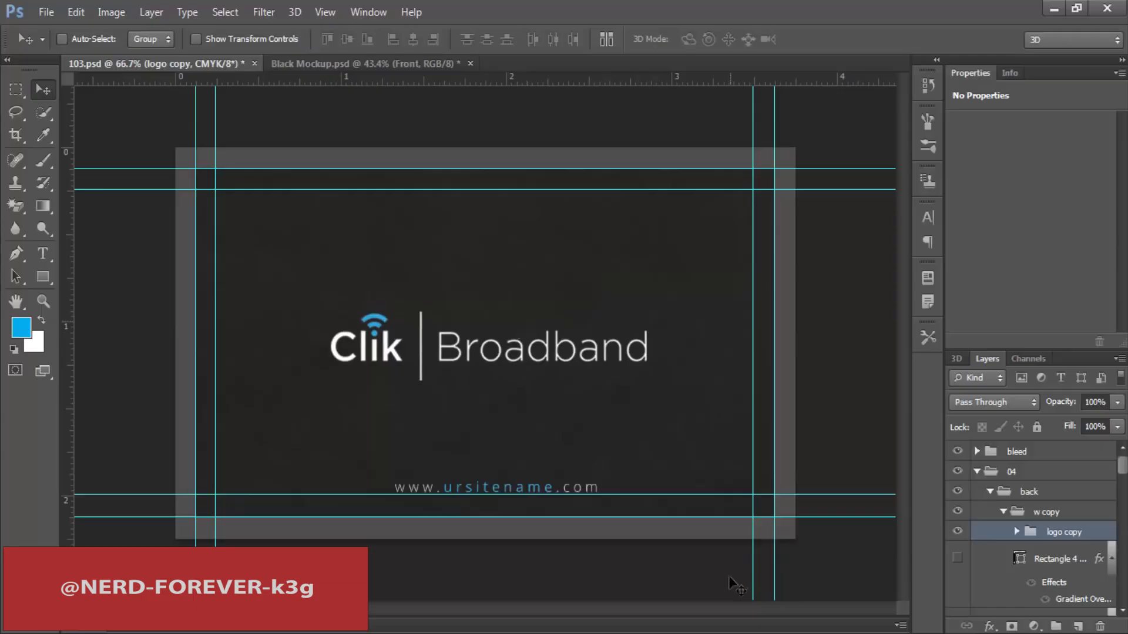
Step: Copy the merged back design within the trim guides into the Back smart object of Black Mockup.psd, and save and close that object
key(m)
drag(198, 164, 776, 514)
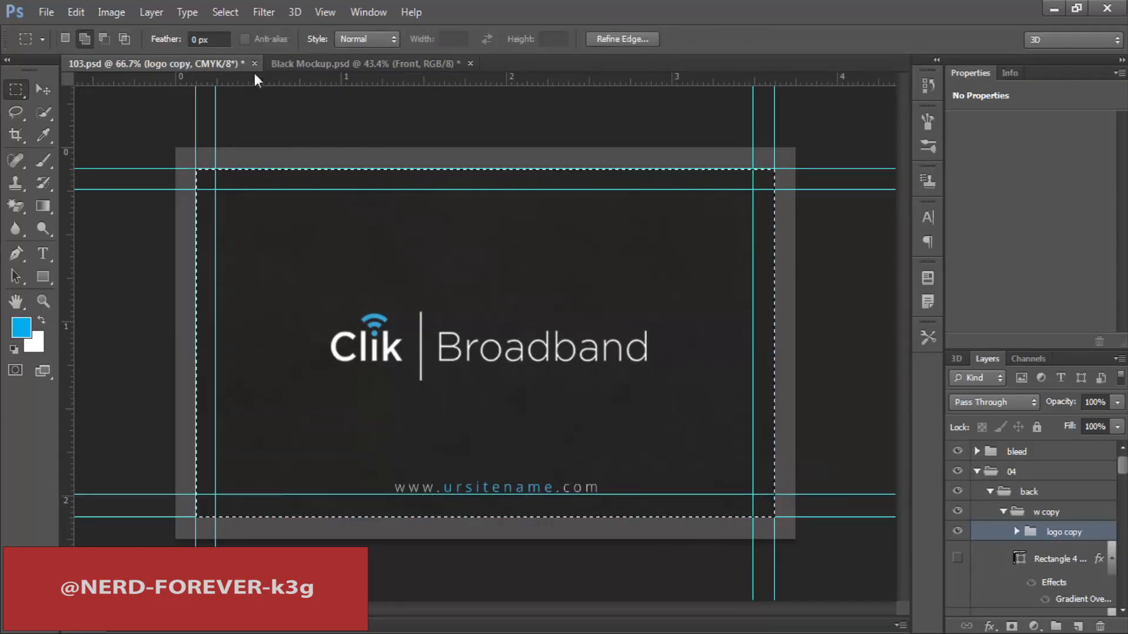
click(365, 64)
double_click(984, 475)
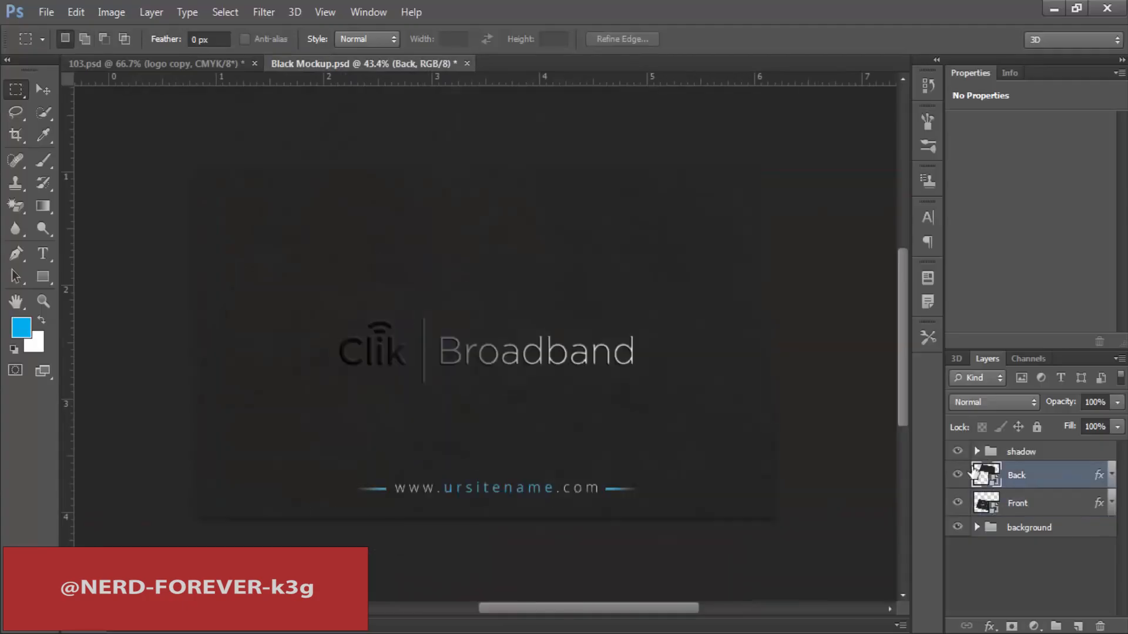
key(ctrl+s)
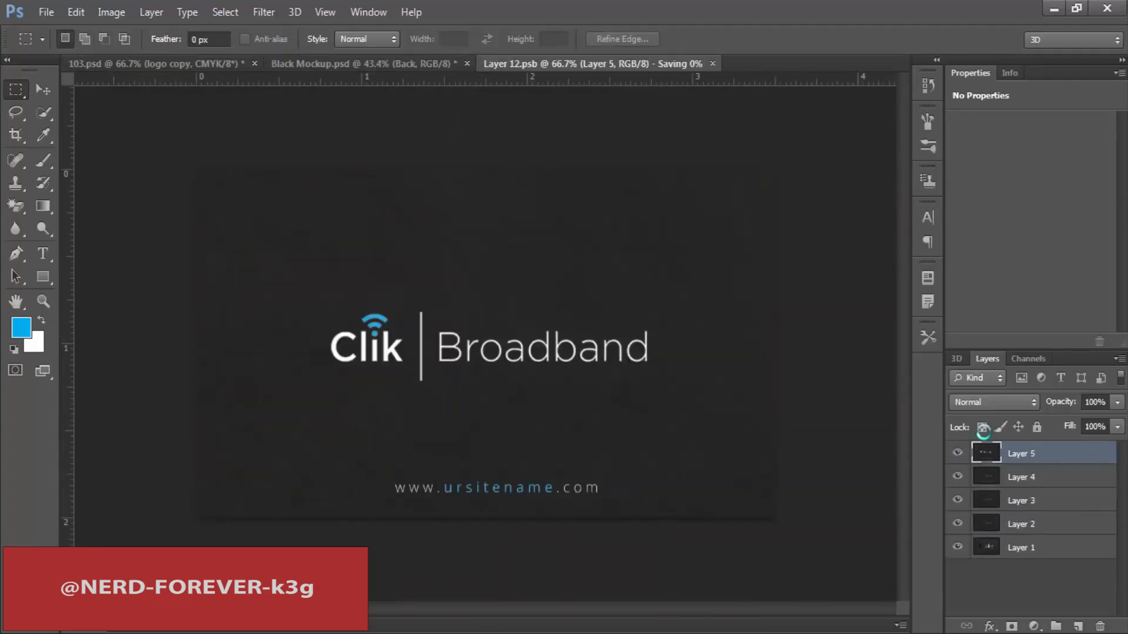
key(ctrl+w)
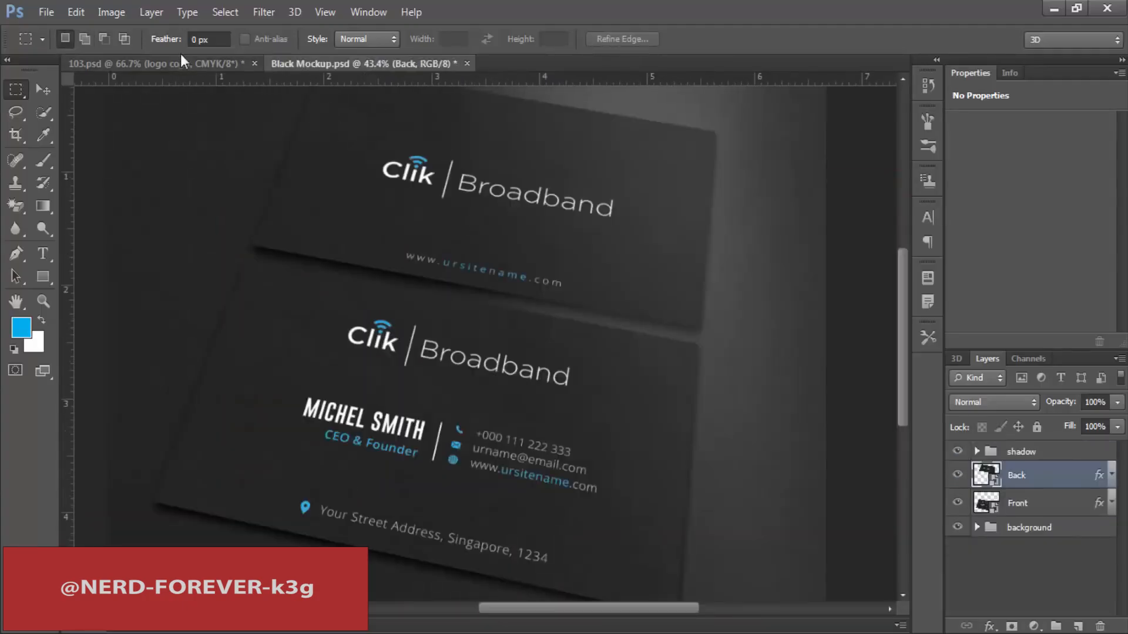
Step: Return to 103.psd, hide group 04's back side to show the front, and clear the selection
click(189, 66)
click(991, 492)
click(958, 491)
key(ctrl+d)
Step: Draw a thin full-width rectangle along the front card's bottom edge and fill it with blue #03acef
click(37, 282)
drag(156, 574, 894, 503)
drag(894, 509, 894, 509)
key(v)
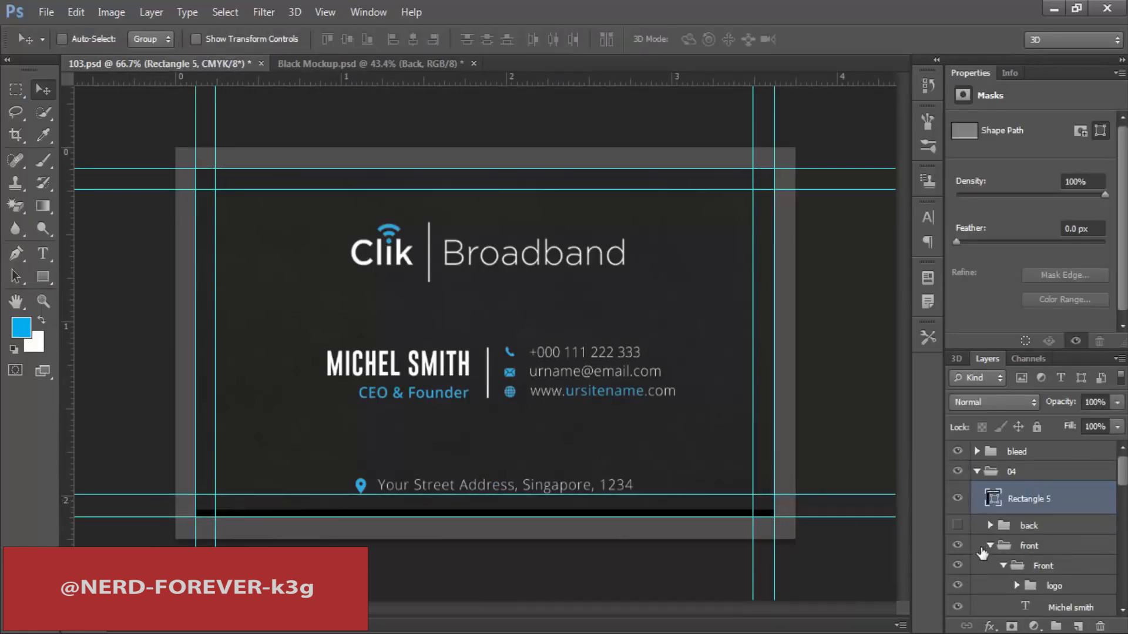
double_click(993, 498)
click(27, 327)
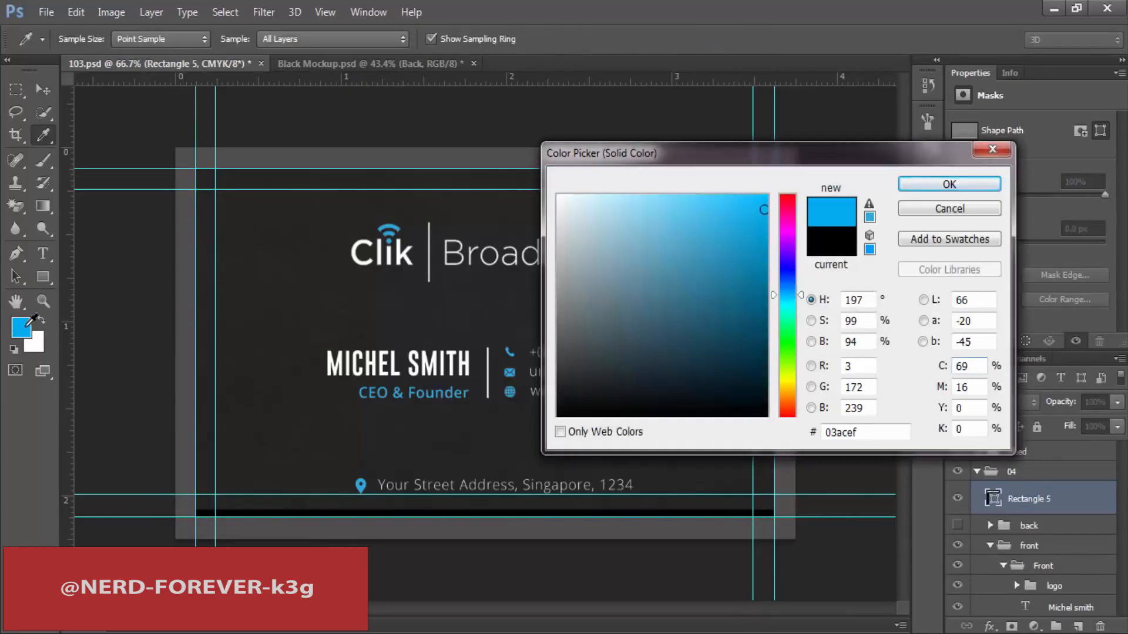
click(955, 185)
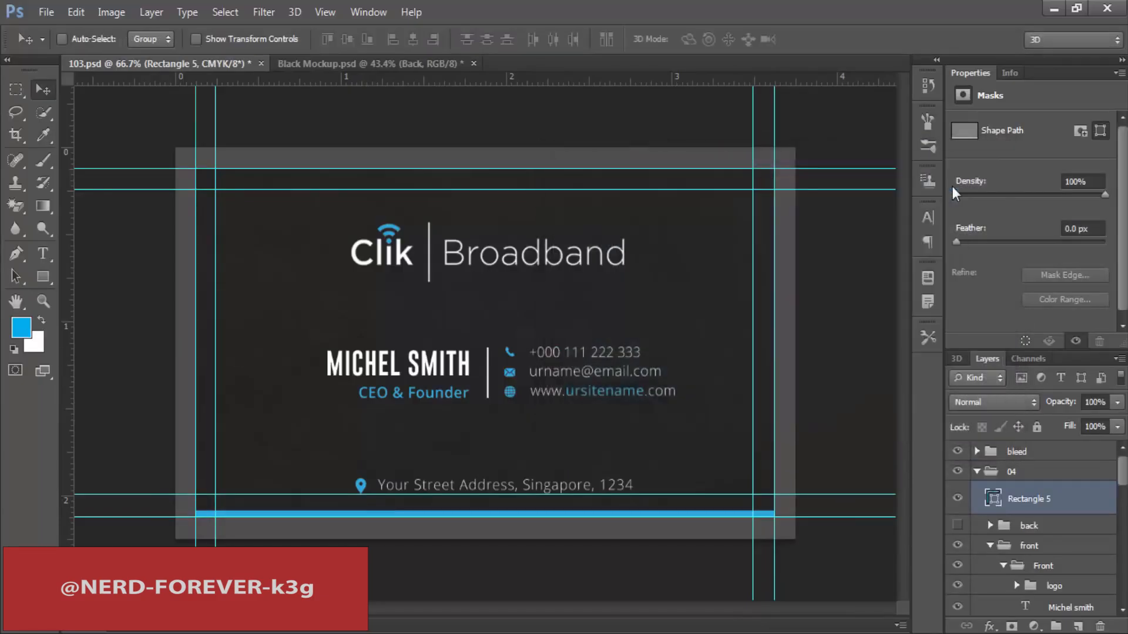
Step: Scale the front logo group to about 95% and move it to the card's left side at mid-height
key(t)
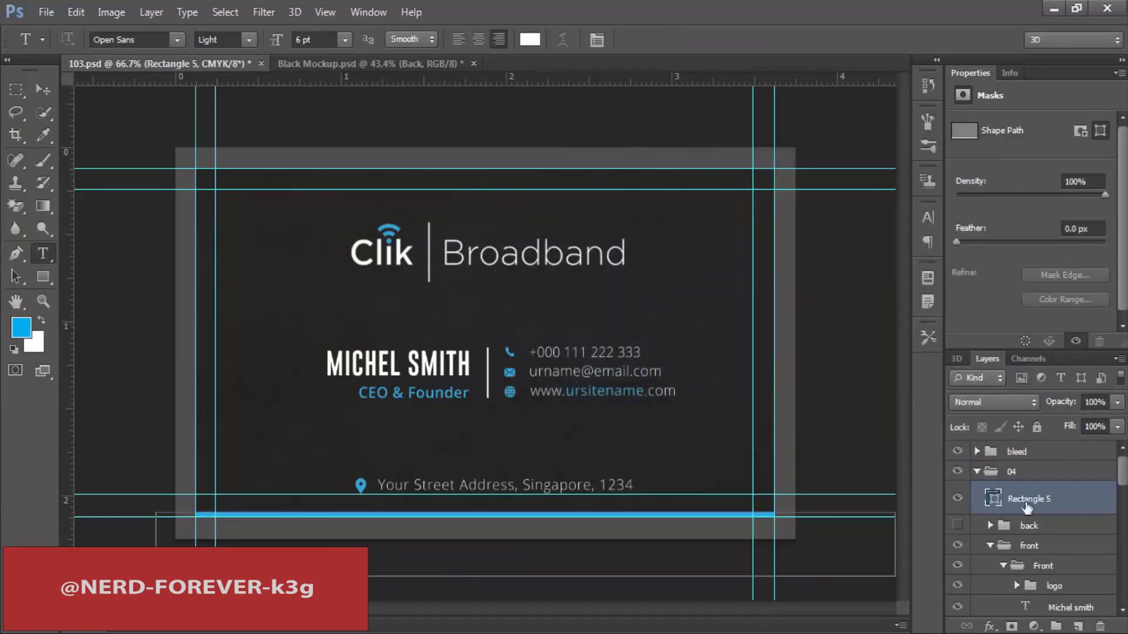
click(1046, 586)
key(v)
drag(450, 351, 410, 379)
key(ctrl+z)
key(ctrl+t)
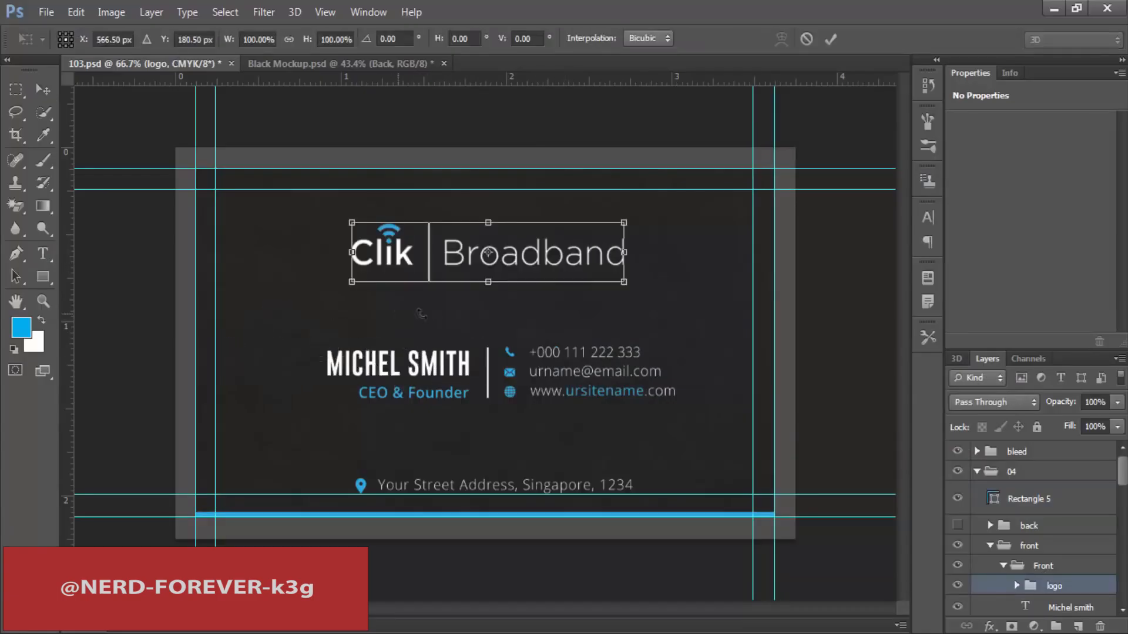
drag(624, 224, 617, 226)
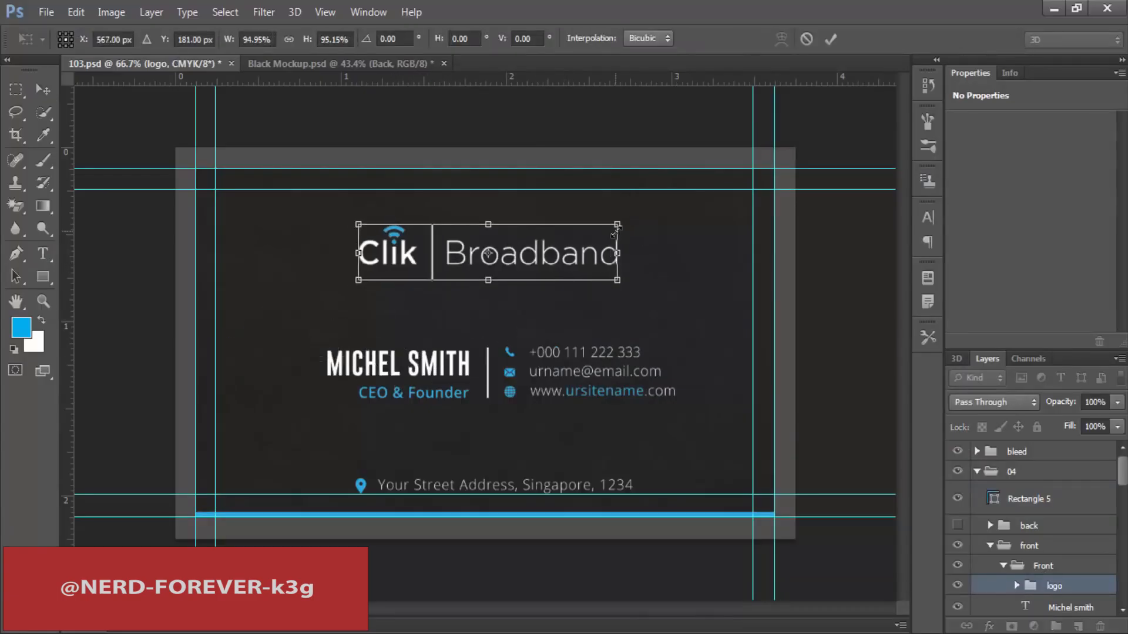
key(Return)
drag(559, 266, 441, 366)
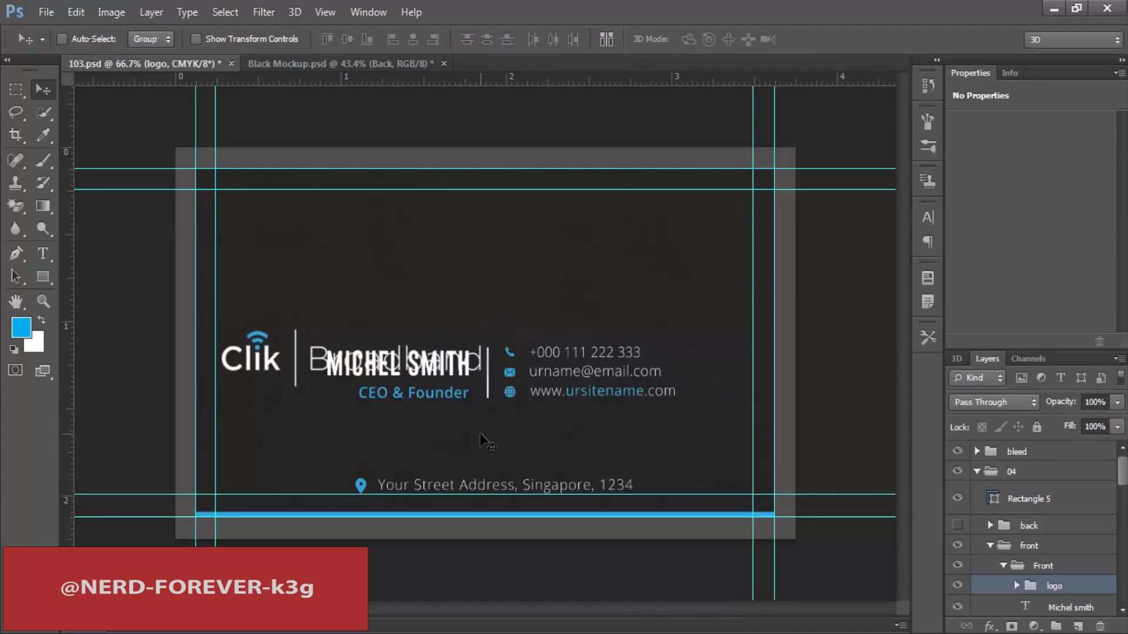
Step: Move the vertical divider line, Rectangle 3, slightly right onto the left edge of the contact icons
click(1034, 510)
drag(534, 367, 644, 358)
drag(1028, 500, 1060, 598)
drag(421, 368, 457, 370)
Step: Align the left edges of the name and job title texts and move both above the contact details
scroll(1055, 480, up, 1)
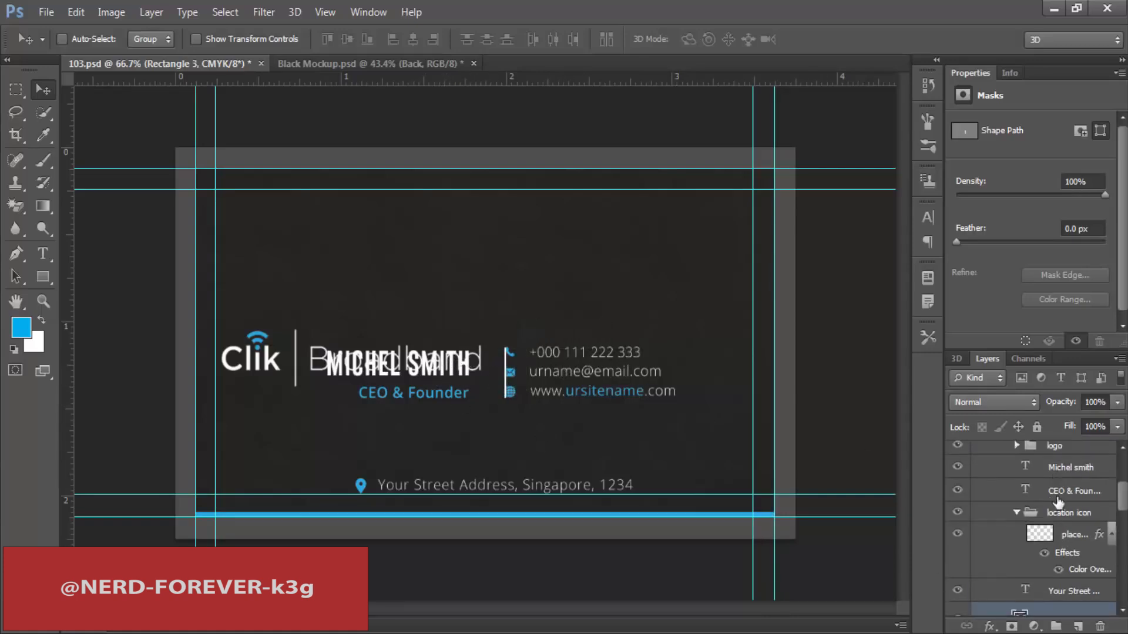
click(1058, 491)
shift+click(1063, 467)
click(393, 38)
drag(544, 300, 573, 242)
key(shift+Up)
key(shift+Up)
key(shift+Up)
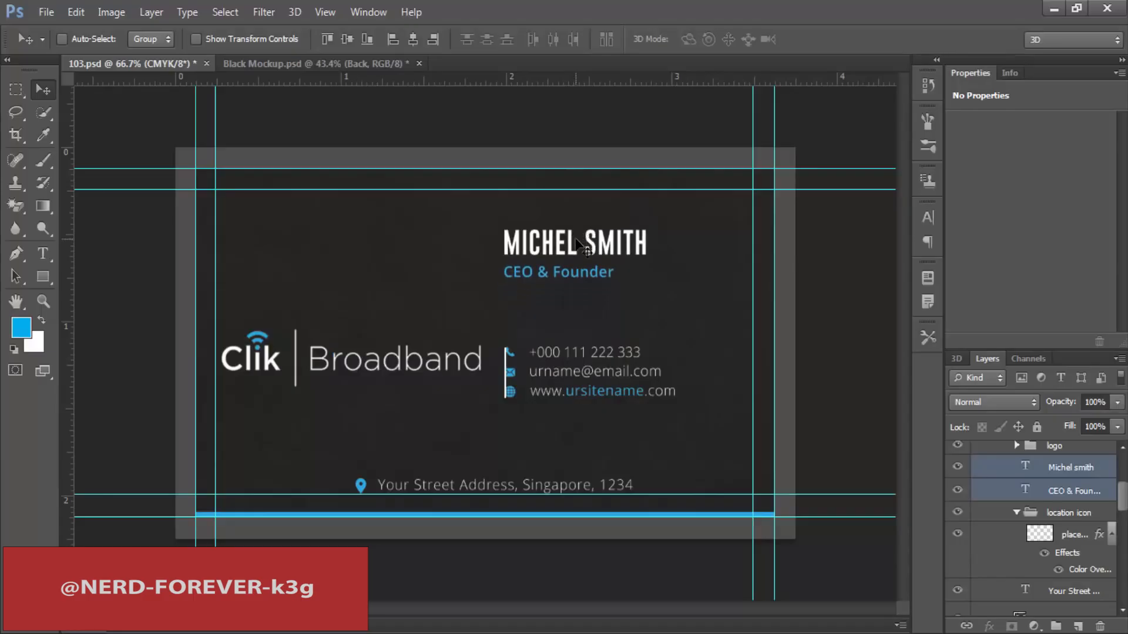
Step: Left-align the street address text on two lines and place it between the job title and the phone number
key(t)
click(523, 485)
key(ctrl+a)
click(458, 39)
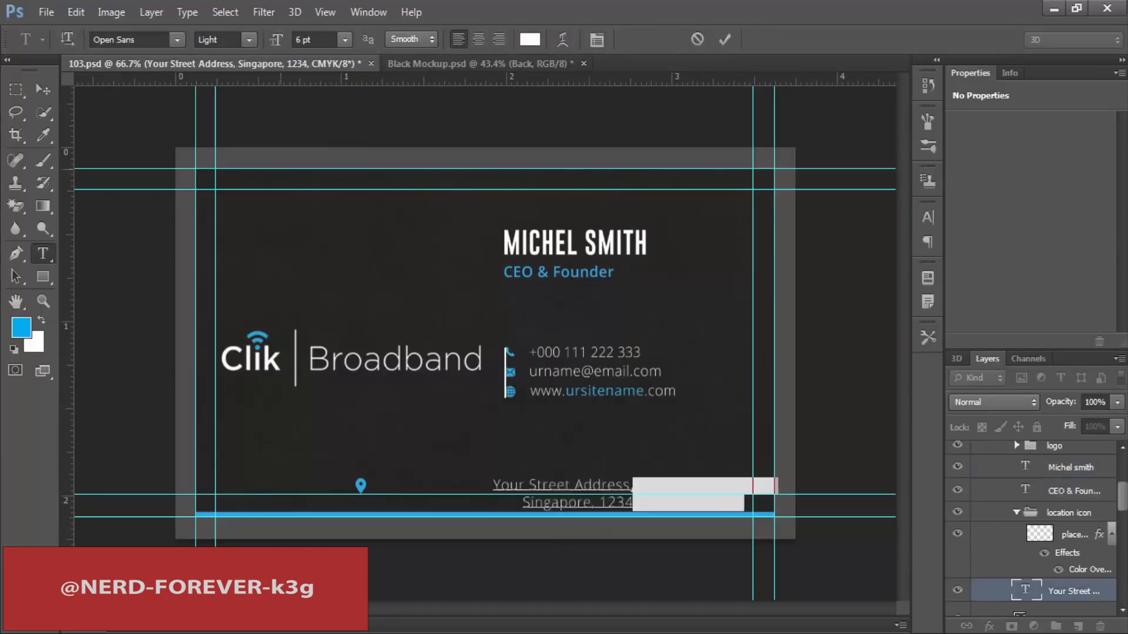
click(46, 86)
drag(702, 464, 572, 280)
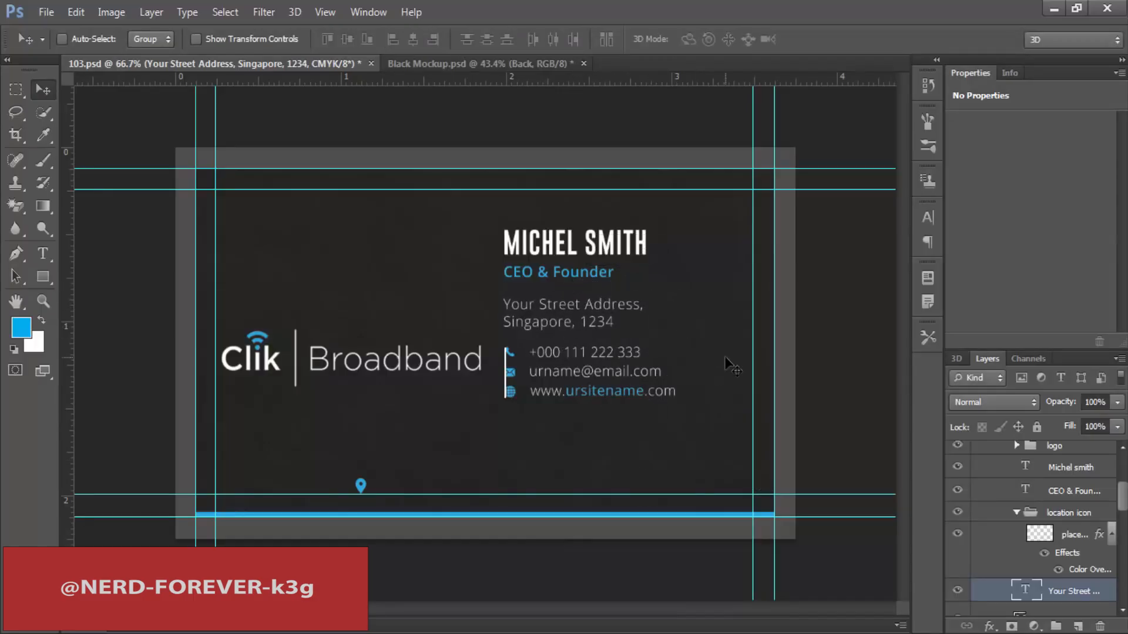
key(Right)
key(Right)
key(Right)
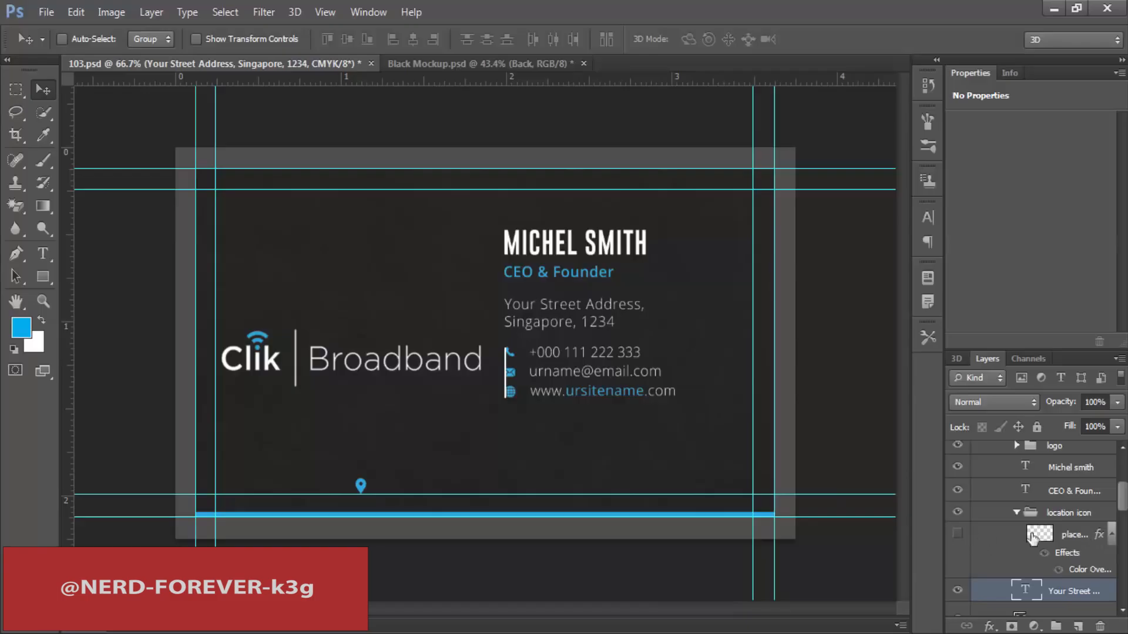
Step: Hide the location pin and move the name, job title, address and contact details together slightly right and down
scroll(1067, 529, down, 5)
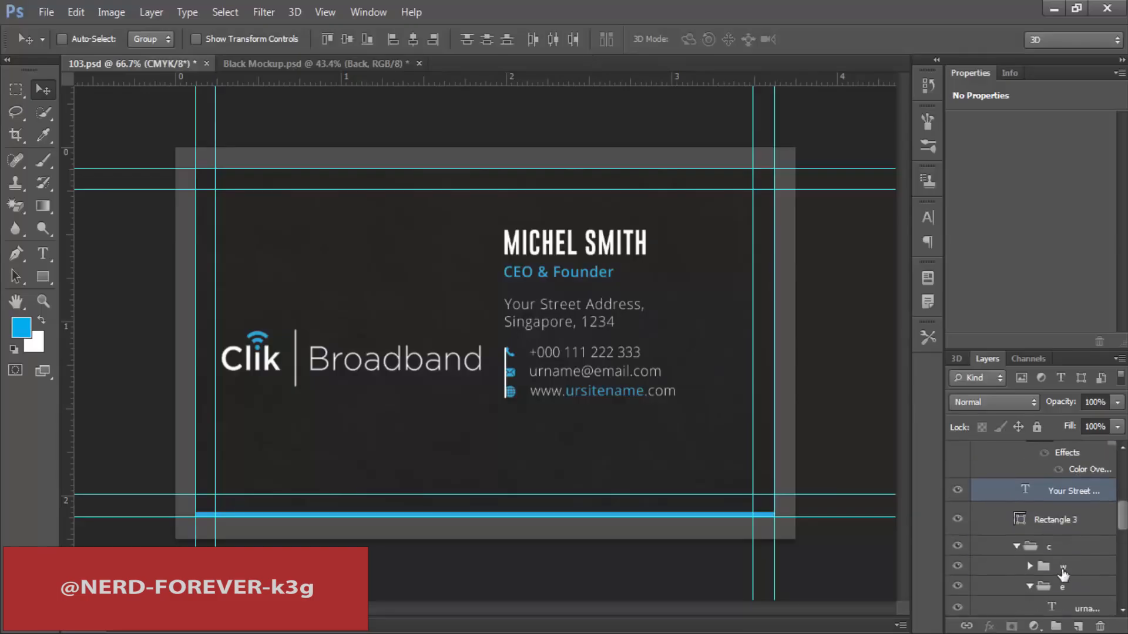
click(1055, 550)
drag(578, 365, 615, 397)
scroll(1019, 554, up, 4)
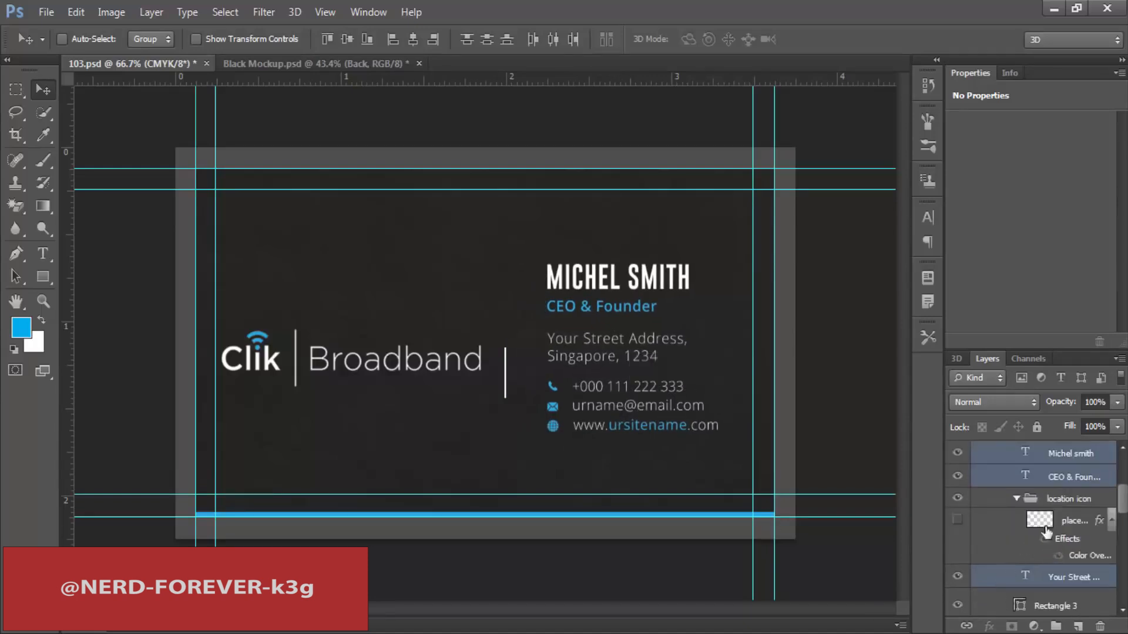
Step: Stretch the vertical divider line, Rectangle 3, to span from the name down to the website line
scroll(1059, 532, down, 3)
click(1028, 555)
key(ctrl+t)
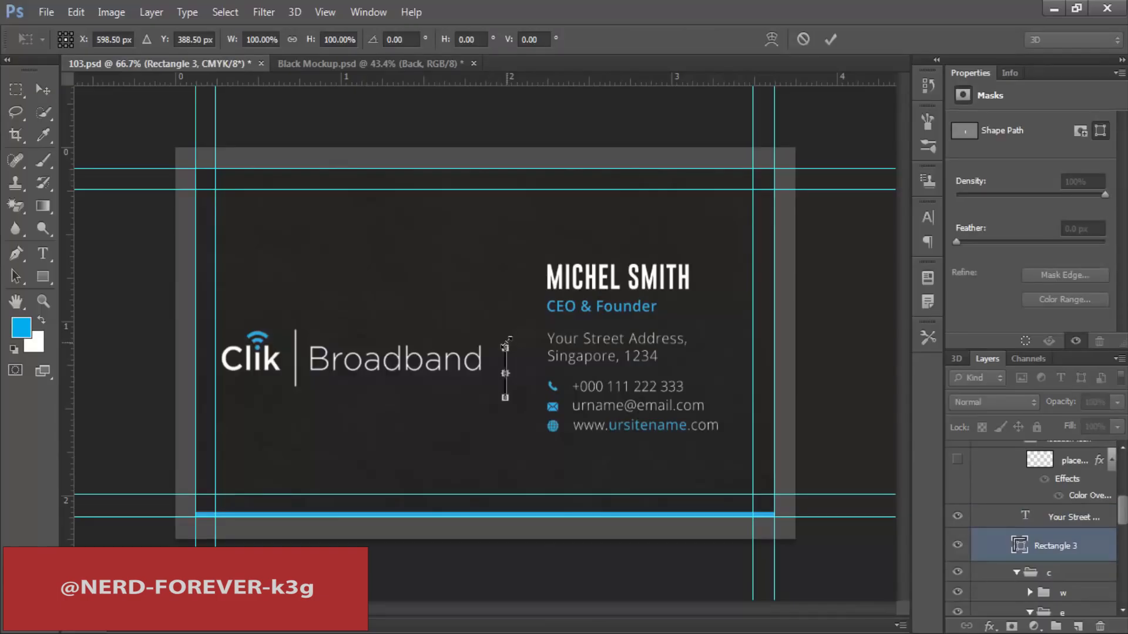
drag(508, 327, 506, 264)
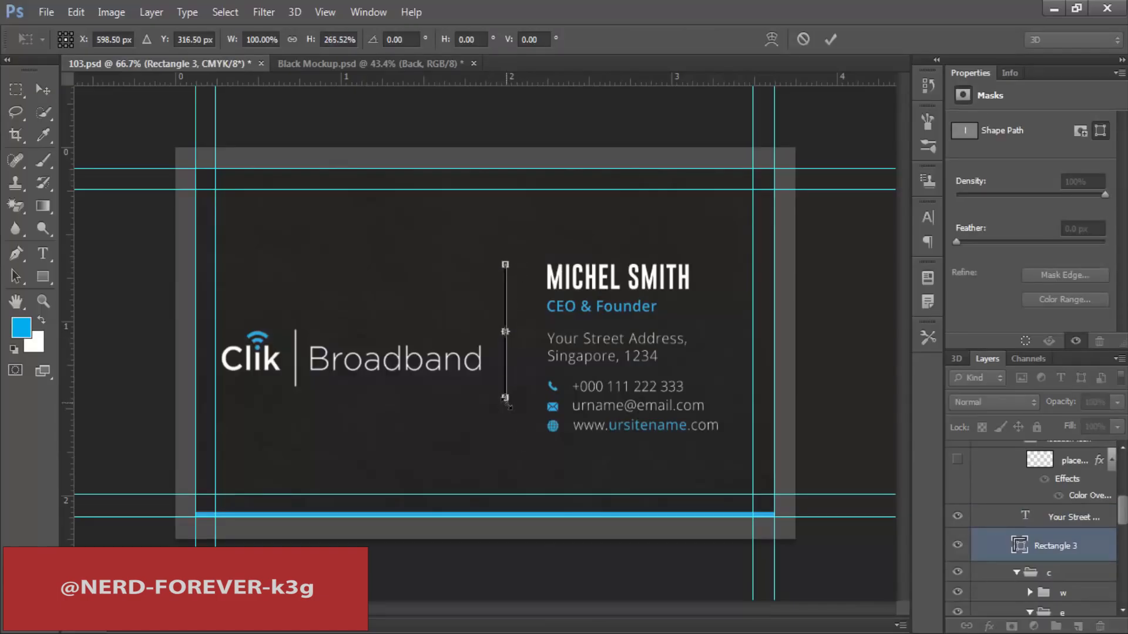
drag(509, 404, 514, 439)
key(Return)
Step: Shift the lengthened divider line right so it stands close beside the name and contact text block
key(shift+Right)
key(shift+Right)
key(shift+Right)
key(shift+Right)
key(shift+Right)
key(shift+Right)
key(shift+Right)
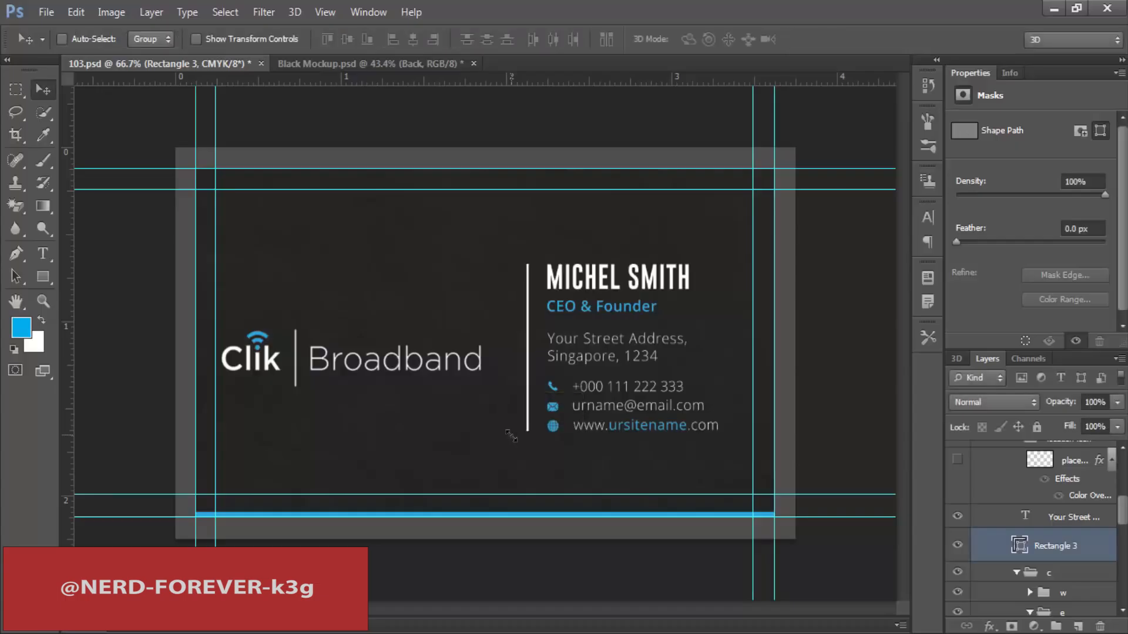
key(shift+Left)
key(shift+Left)
key(shift+Left)
key(shift+Left)
key(shift+Right)
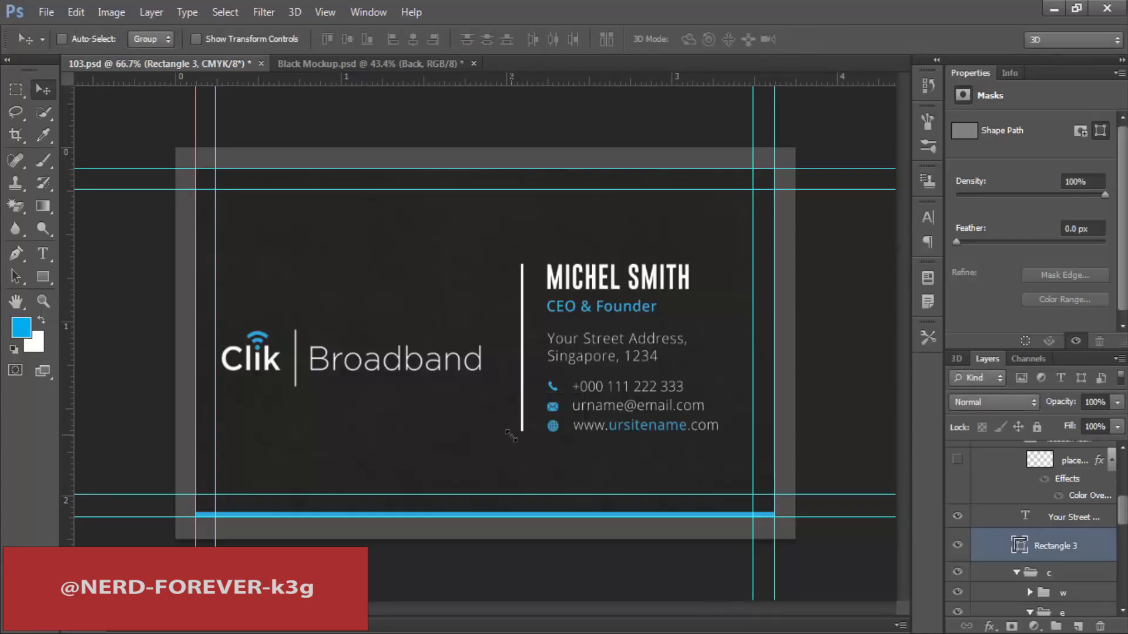
key(Right)
key(Right)
key(Right)
key(Right)
key(Right)
key(Right)
key(Right)
key(Right)
key(Right)
key(Right)
key(Right)
key(Right)
key(Right)
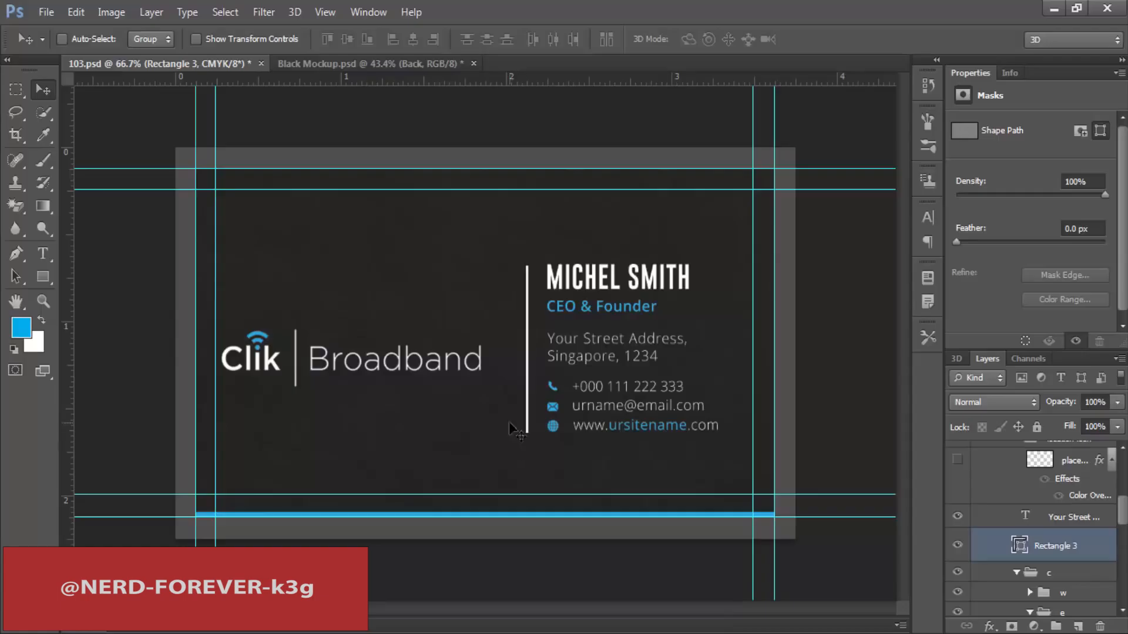
Step: Enlarge the front logo group slightly and position it between the left safe margin and the divider, level with the divider's middle
scroll(1073, 521, up, 5)
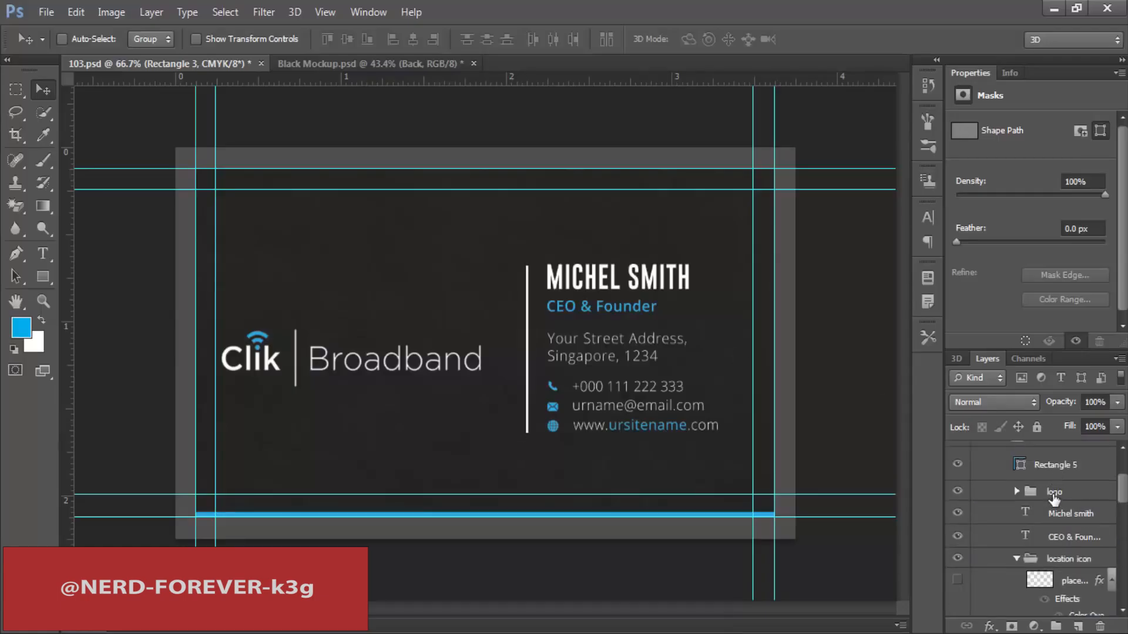
click(1053, 494)
key(ctrl+t)
drag(493, 325, 500, 327)
key(Return)
key(shift+Right)
key(shift+Right)
key(shift+Right)
key(shift+Right)
key(Left)
key(Left)
key(Up)
key(Left)
key(Up)
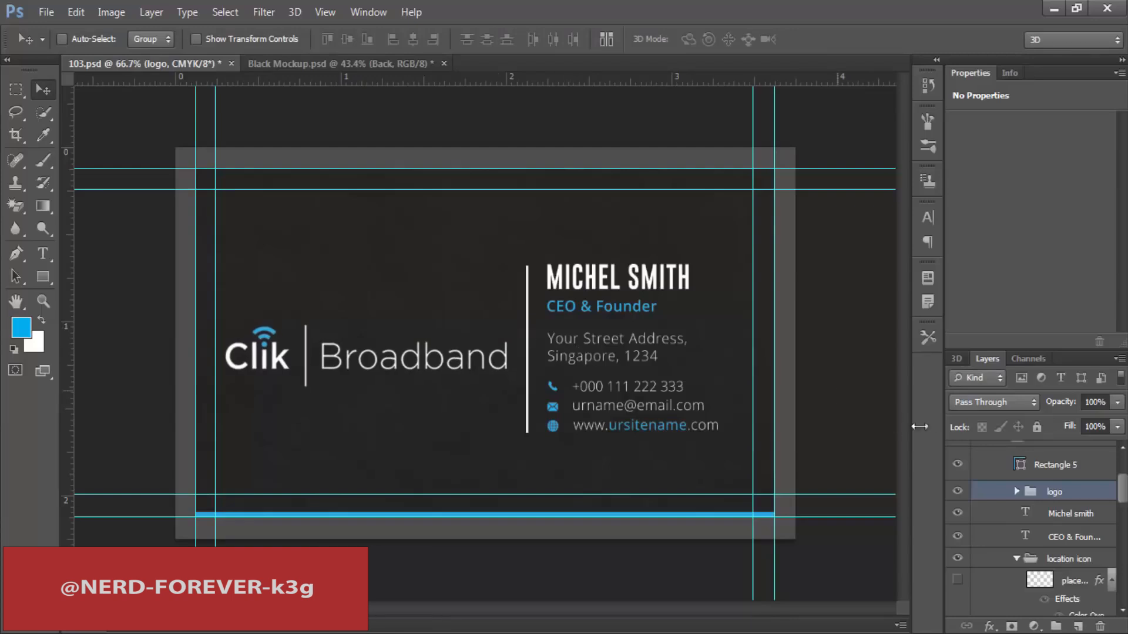
Step: Copy the merged front card artwork within the trim guides into the black mockup's Front smart object and save it
key(m)
drag(196, 168, 769, 517)
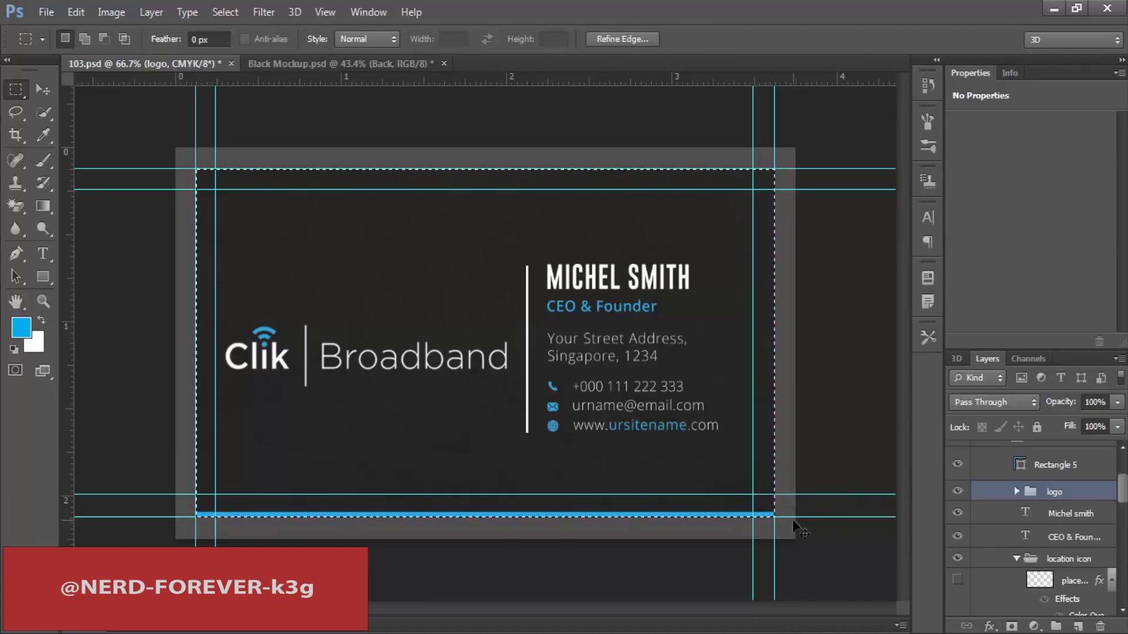
click(344, 65)
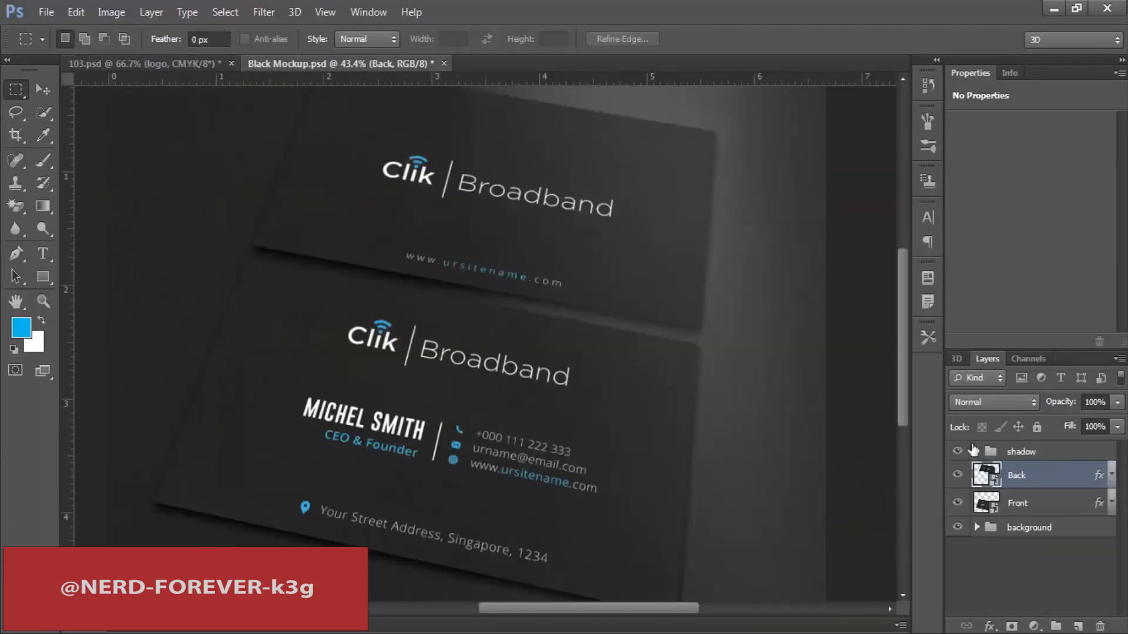
double_click(987, 508)
key(ctrl+v)
key(ctrl+s)
key(ctrl+w)
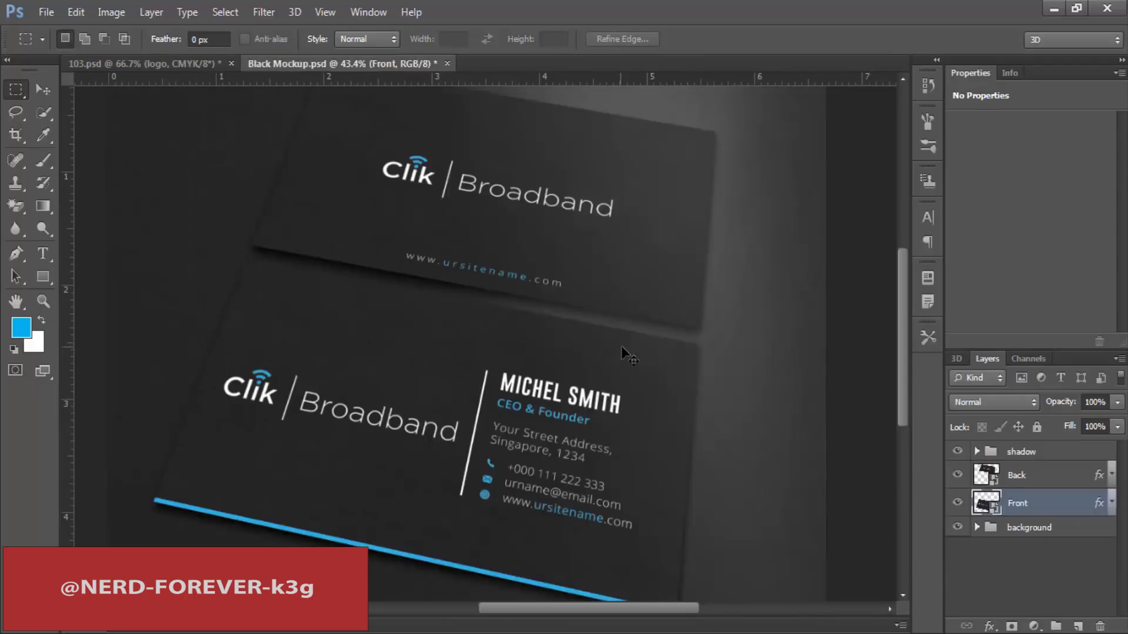
Step: Save the black mockup as a JPEG named 04 in New folder, beside the earlier variations
key(ctrl+shift+s)
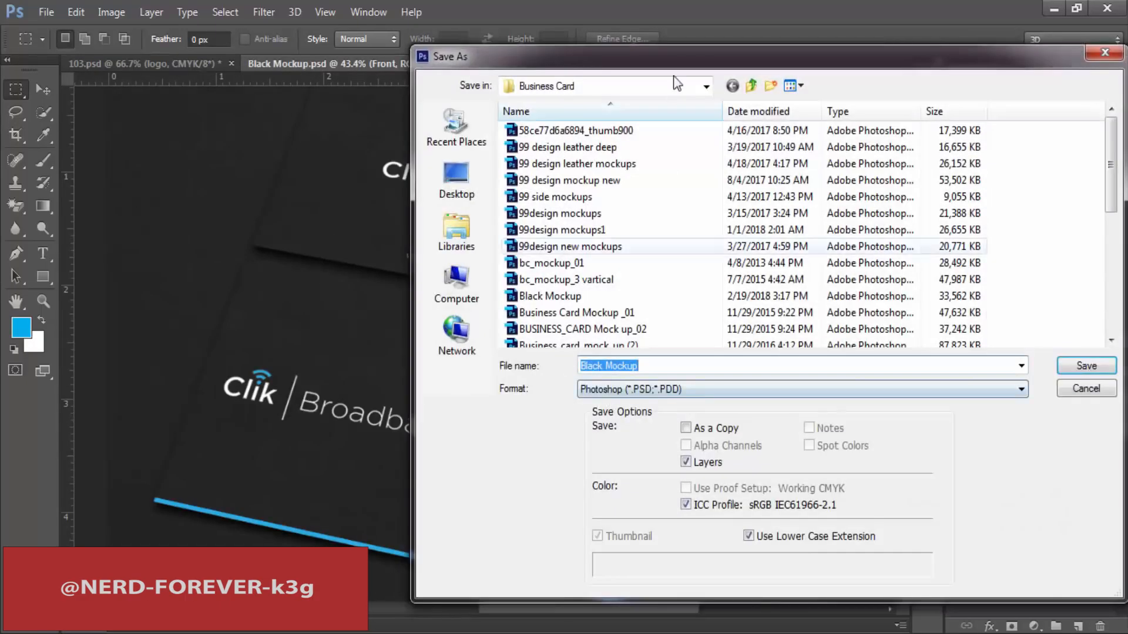
click(752, 85)
click(608, 388)
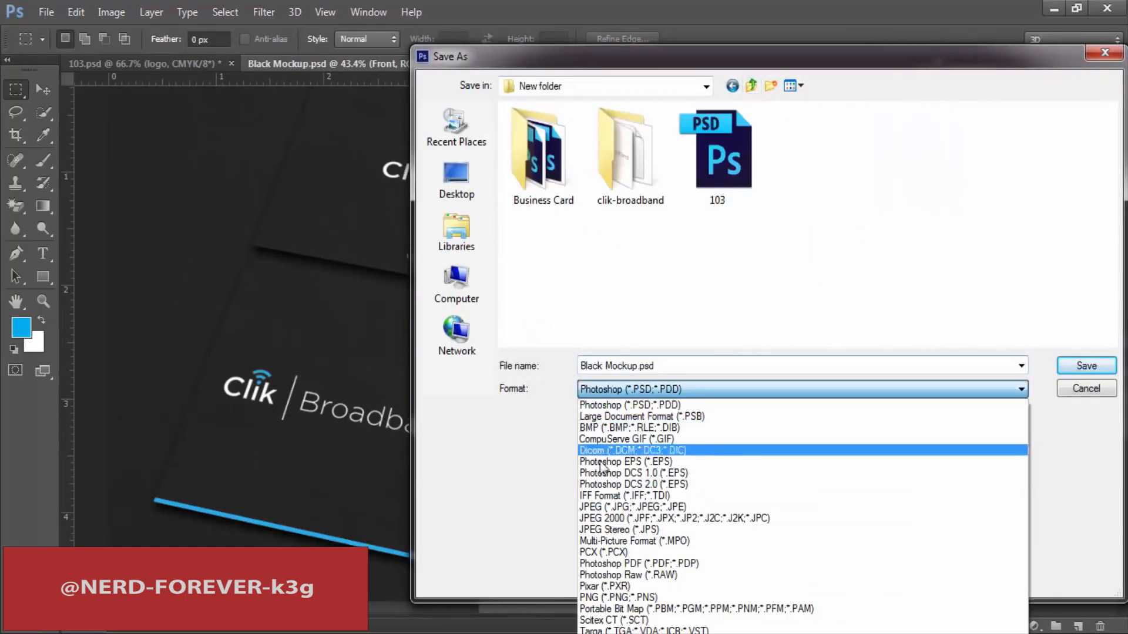
click(599, 507)
click(651, 371)
text(04)
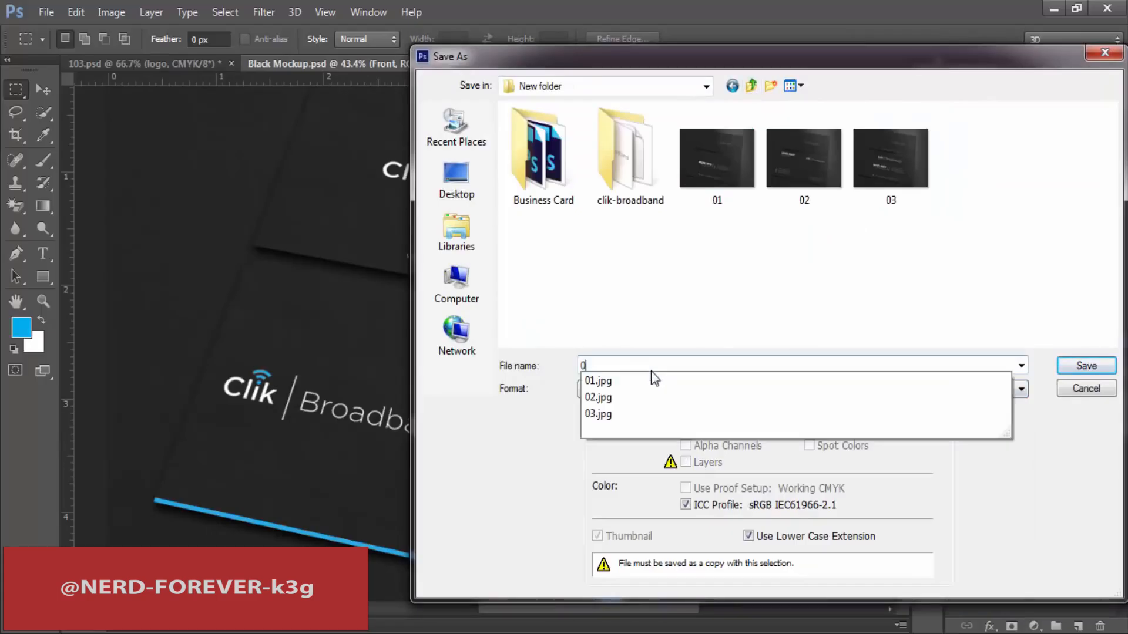
key(Return)
key(Return)
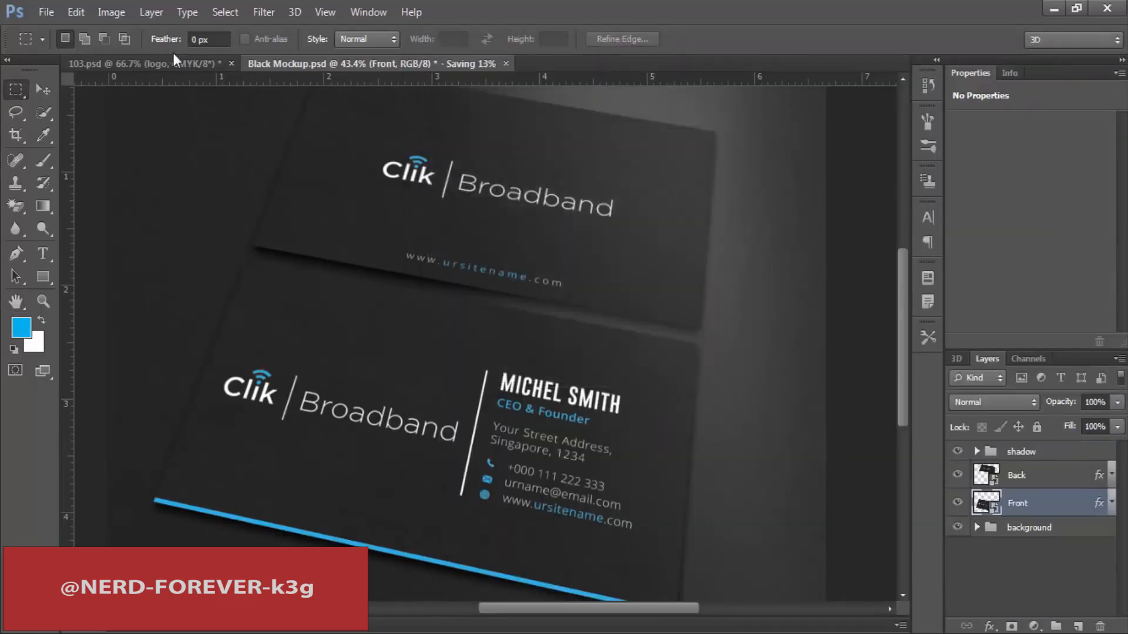
Step: In 103.psd, duplicate group 04, name the copy 05, hide the original group and clear the selection
click(176, 63)
click(992, 471)
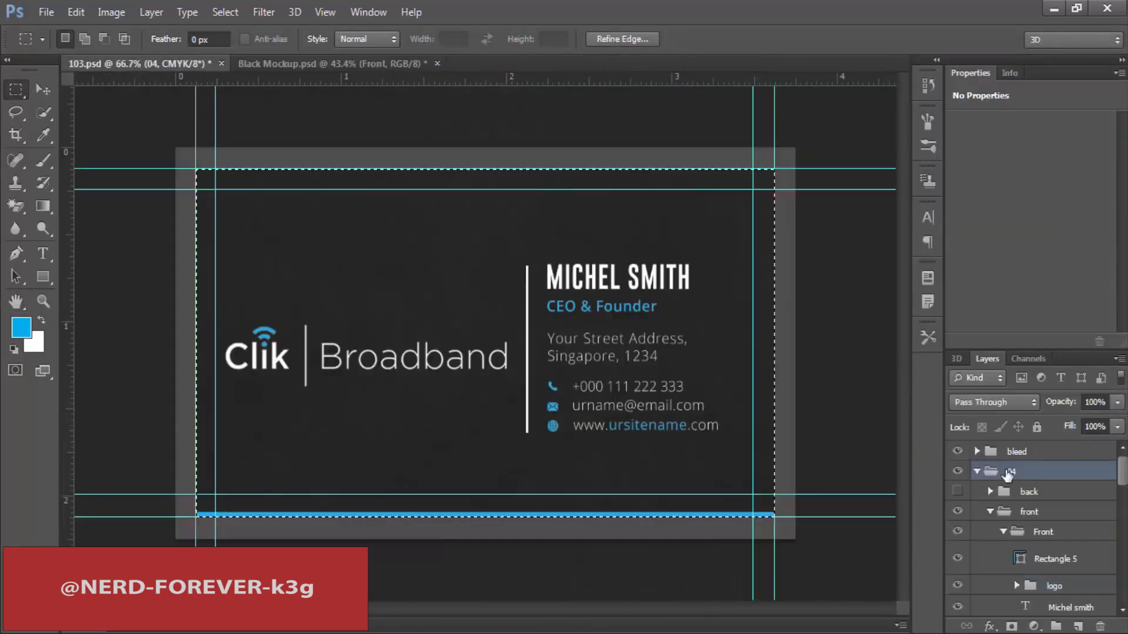
click(977, 471)
key(ctrl+j)
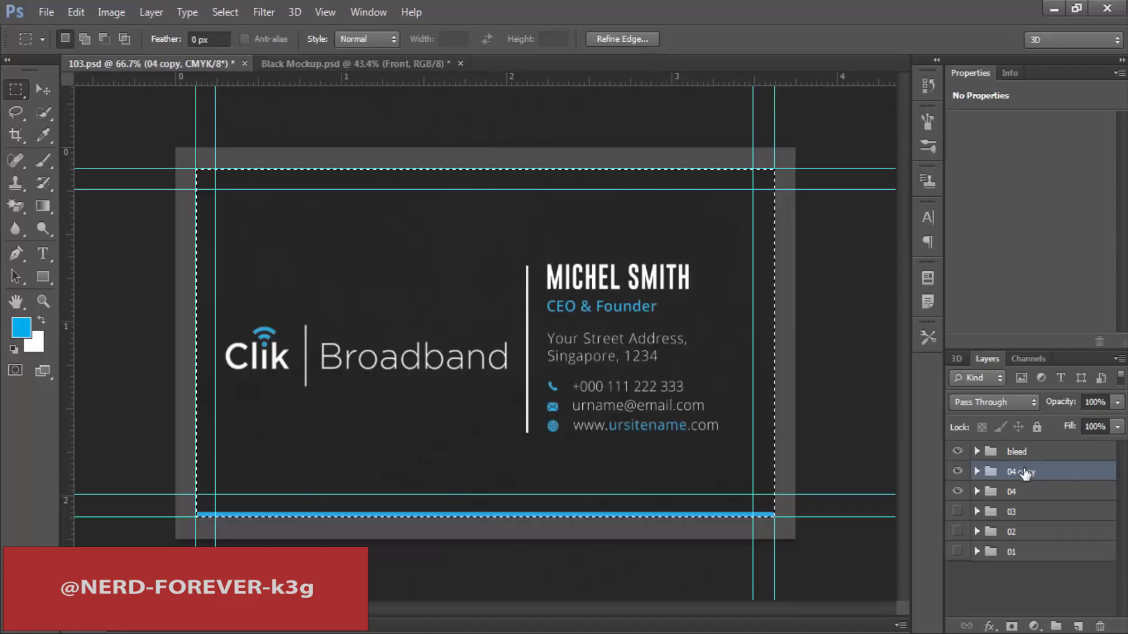
double_click(1020, 473)
text(05)
key(Return)
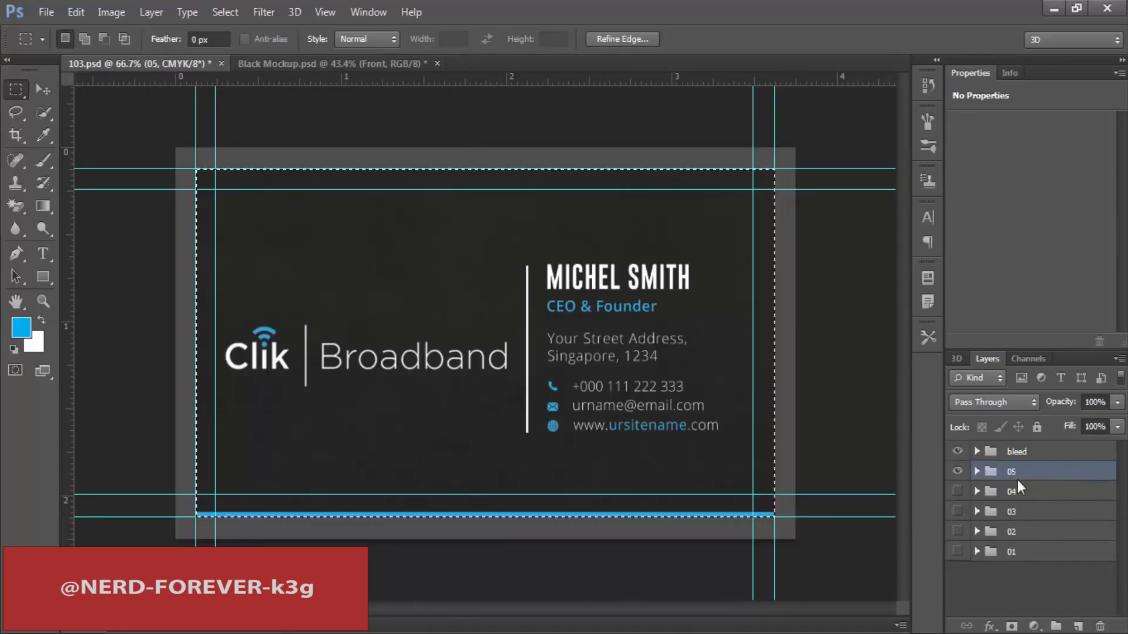
key(ctrl+d)
Step: Within group 05, hide the front, show the back and expand its logo copy group
click(977, 472)
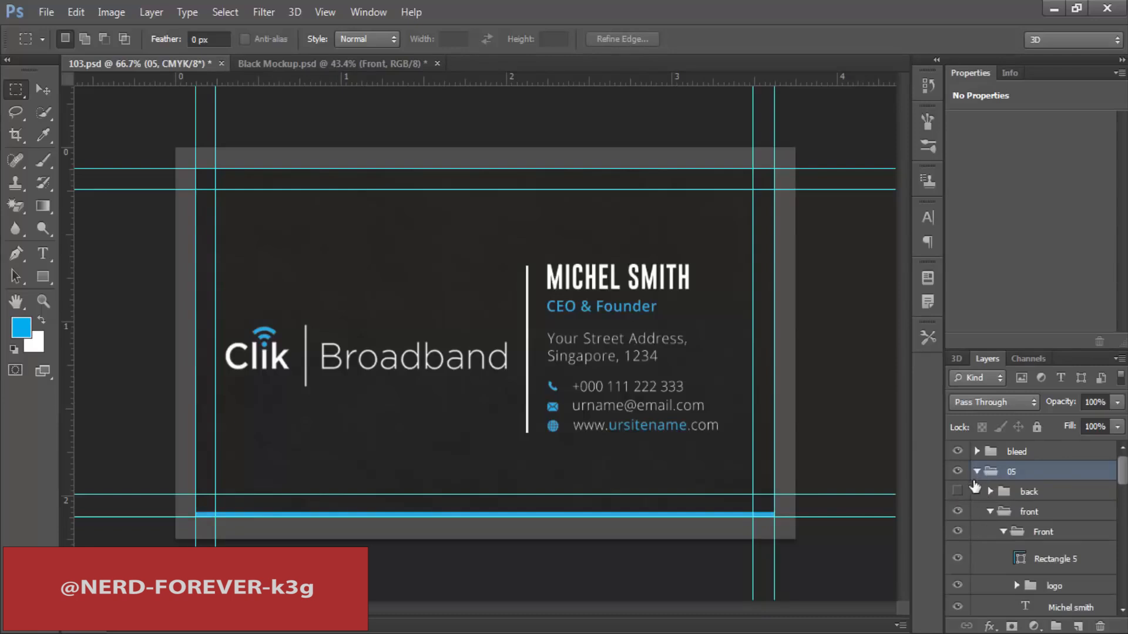
click(958, 512)
click(958, 491)
click(990, 491)
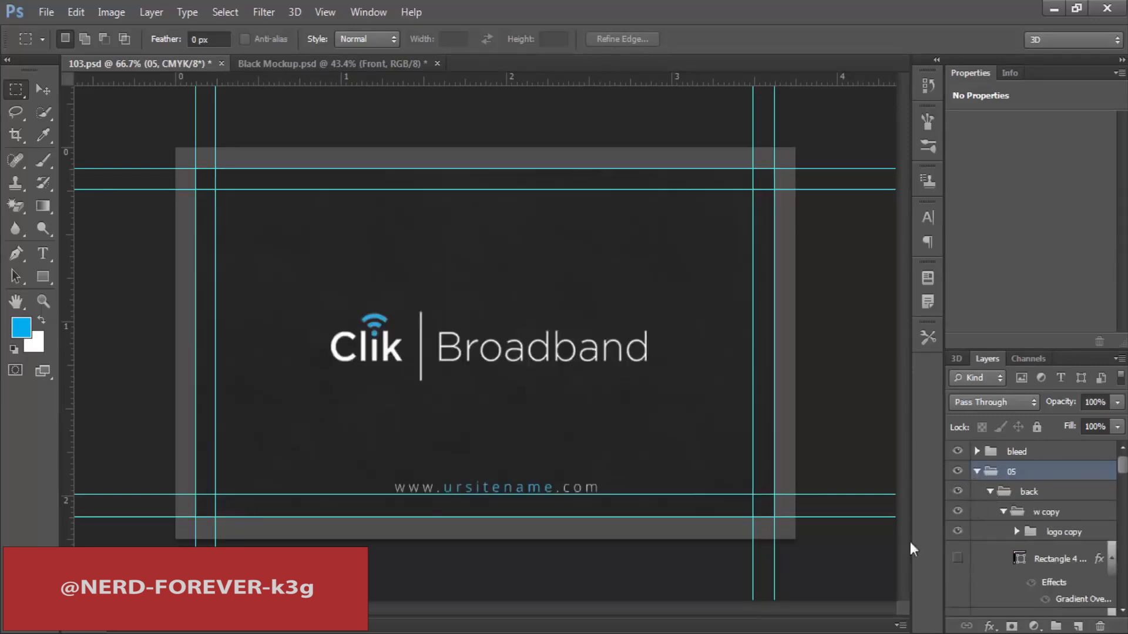
click(1051, 534)
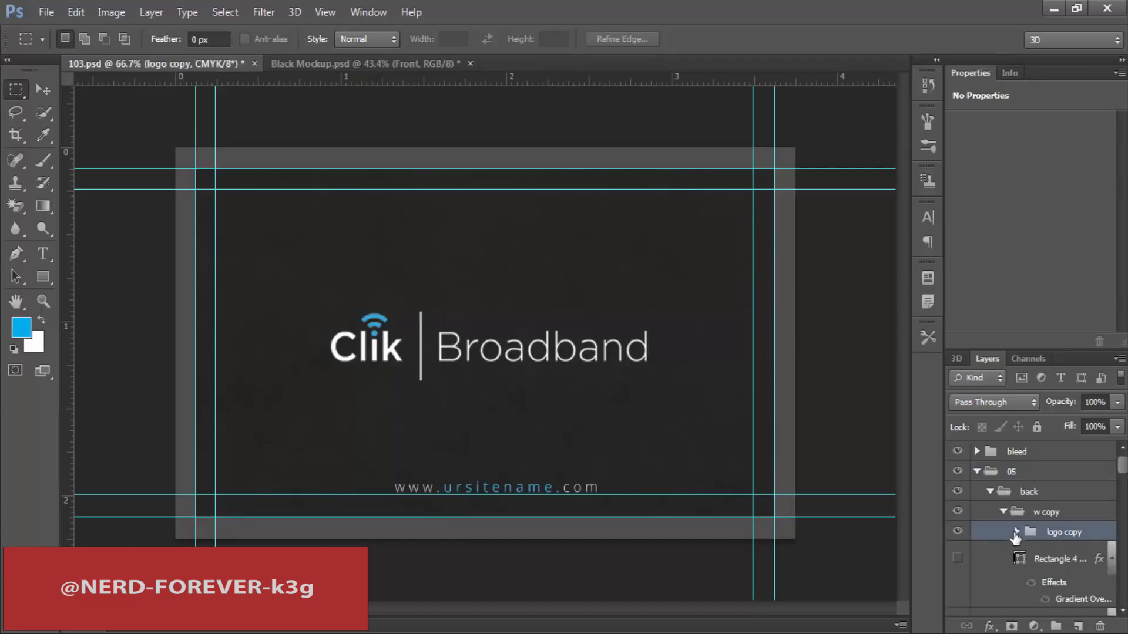
click(1016, 532)
click(958, 555)
click(957, 555)
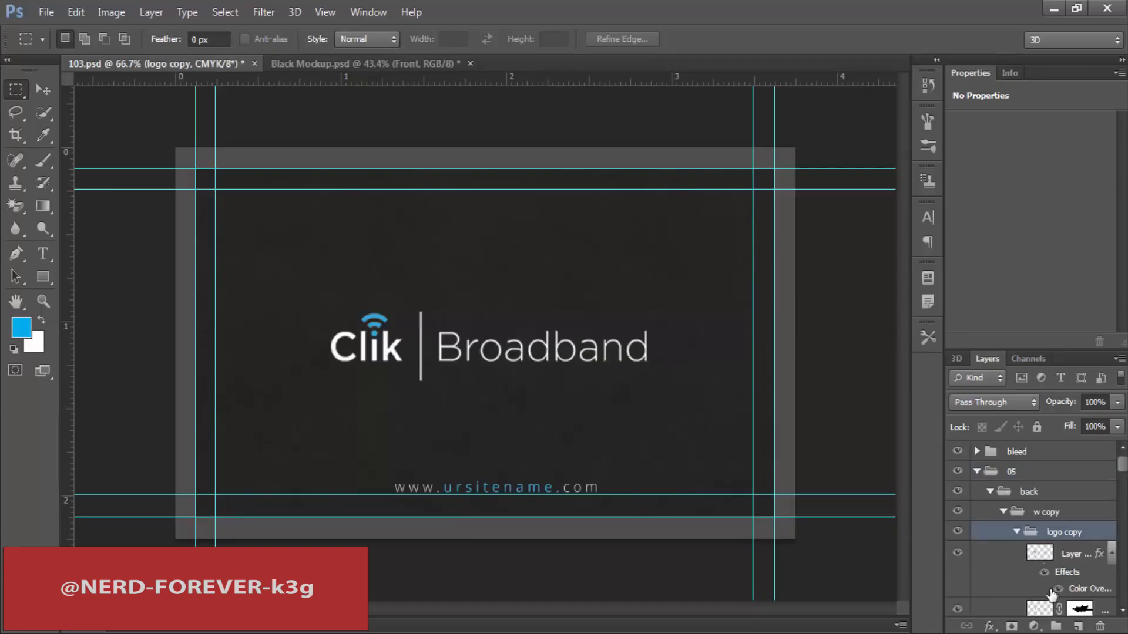
Step: Place three copies of the logo's blue Wi-Fi symbol in a row at the back card's upper-left safe-margin corner
click(1039, 553)
scroll(1085, 582, down, 1)
click(1104, 573)
key(v)
drag(480, 370, 480, 296)
key(ctrl+z)
alt+drag(403, 295, 309, 211)
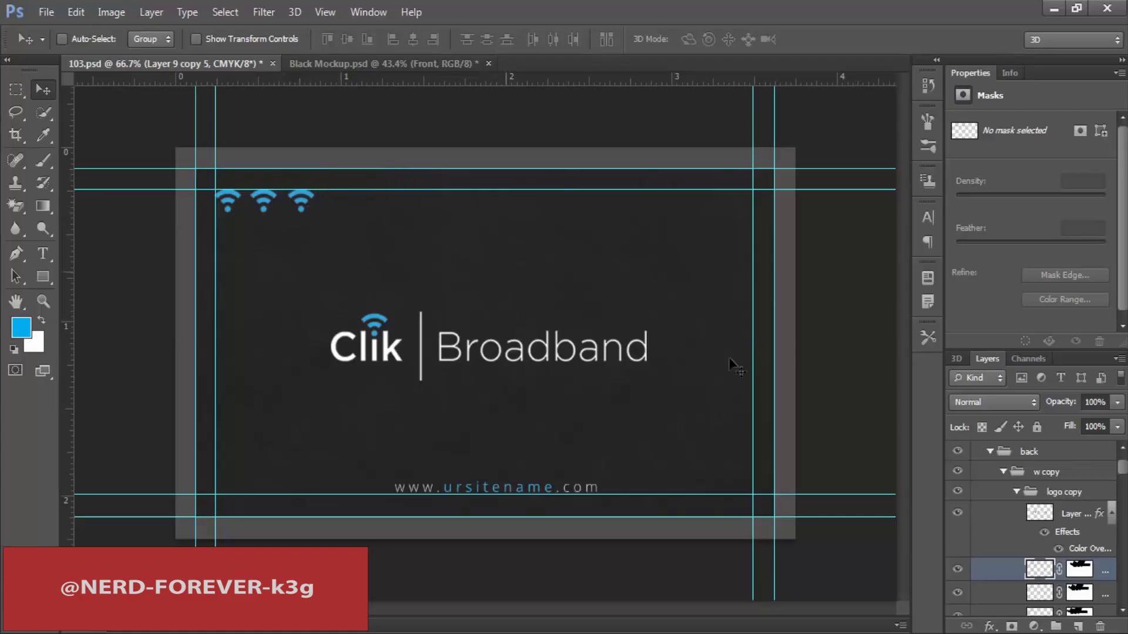
scroll(1082, 587, down, 3)
shift+click(1086, 555)
shift+click(1093, 556)
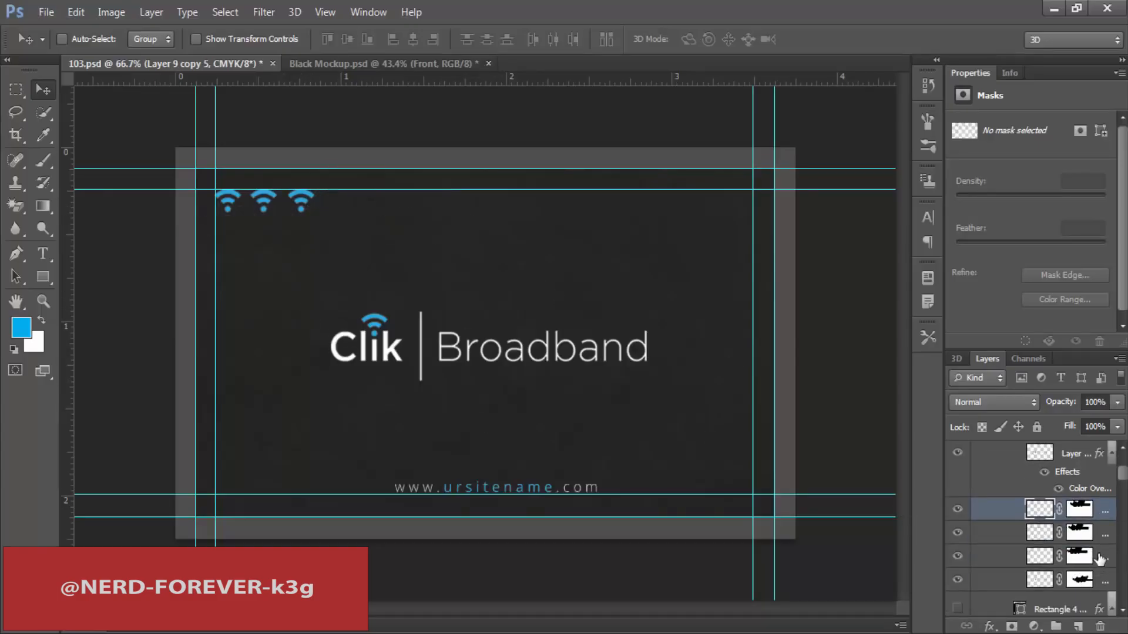
shift+click(1041, 559)
key(ctrl+g)
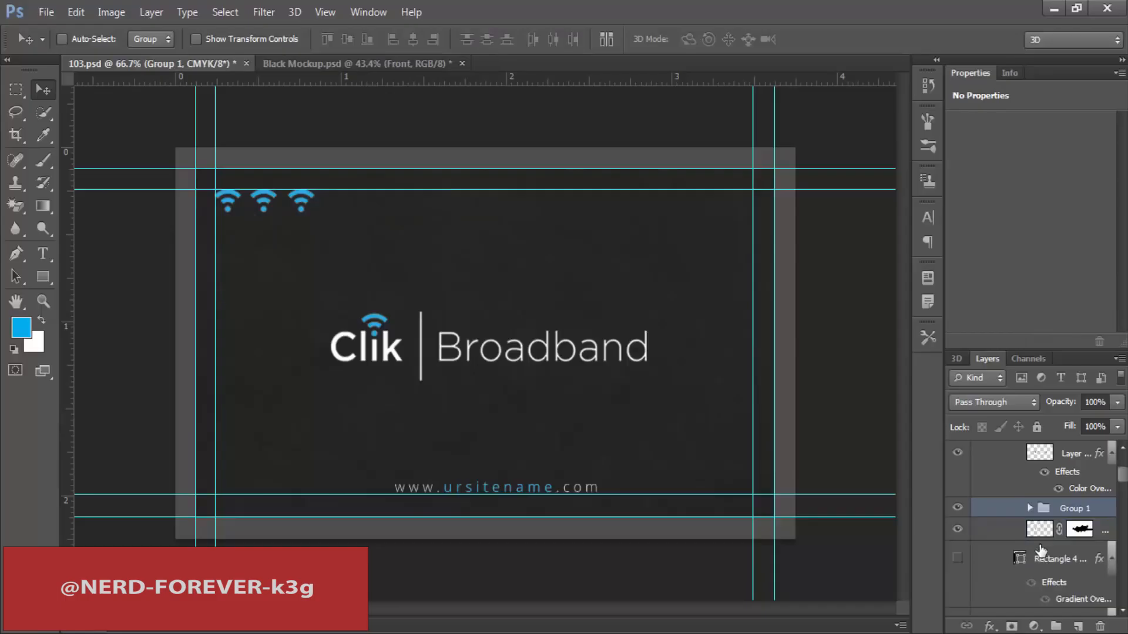
click(1029, 508)
click(1100, 532)
shift+click(1100, 577)
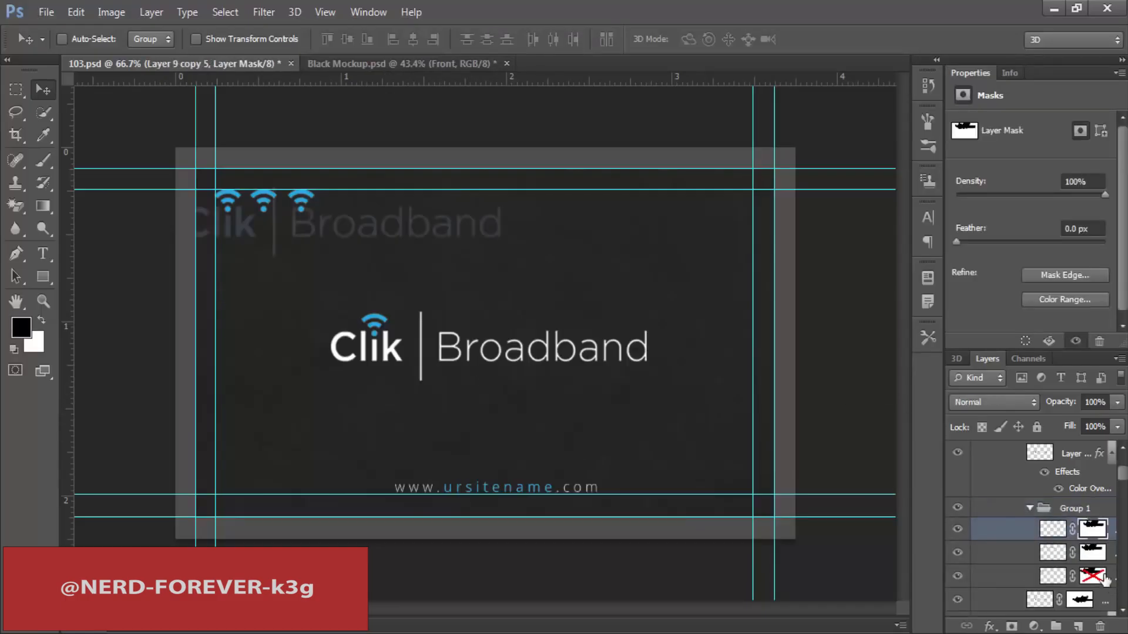
alt+click(1103, 577)
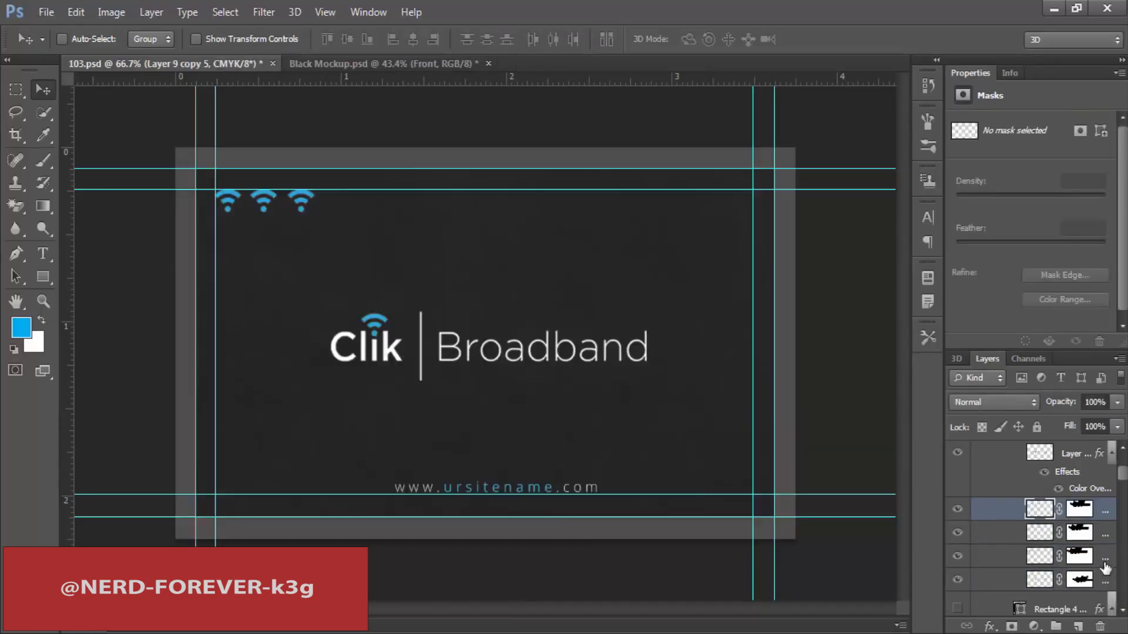
Step: Group the three Wi-Fi symbol copies and expand the new group
shift+click(1105, 580)
key(ctrl+g)
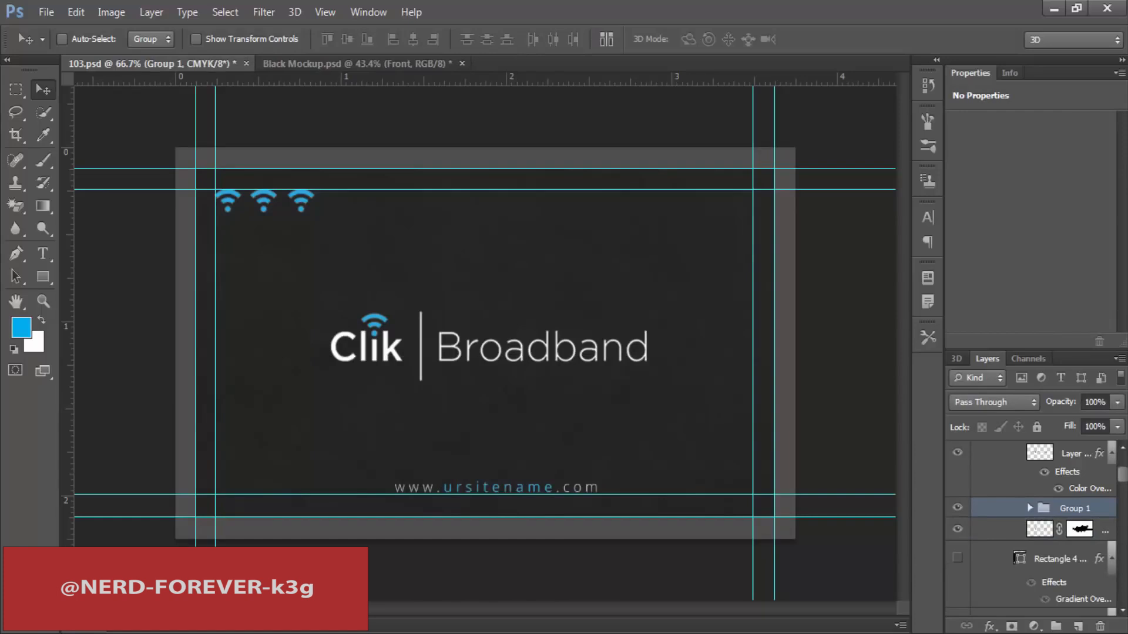
click(1029, 508)
Step: Duplicate the grouped Wi-Fi symbols repeatedly to extend the row along the top safe margin to the card's right edge
click(1112, 532)
shift+click(1113, 577)
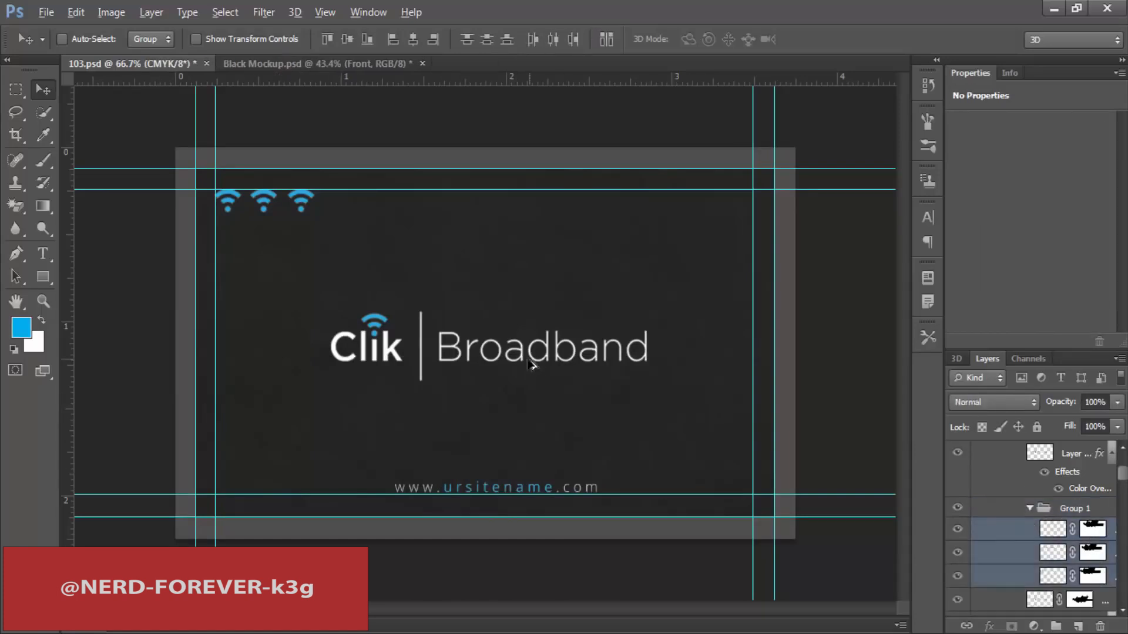
drag(302, 206, 413, 220)
scroll(1101, 481, down, 2)
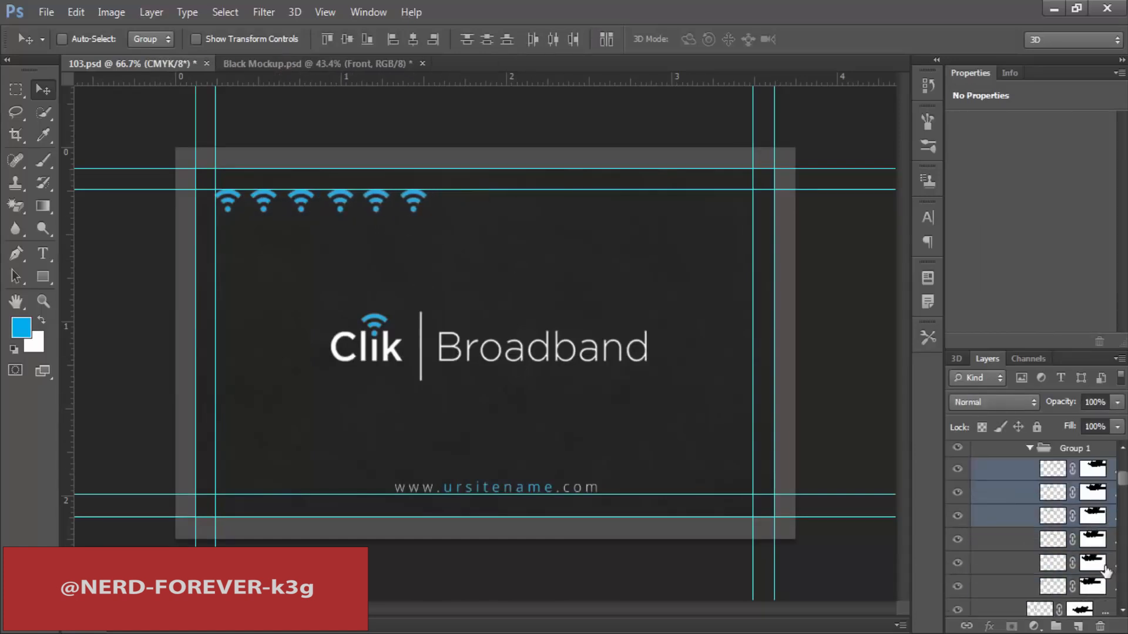
click(1049, 472)
shift+click(1052, 586)
drag(354, 218, 602, 220)
drag(450, 219, 670, 219)
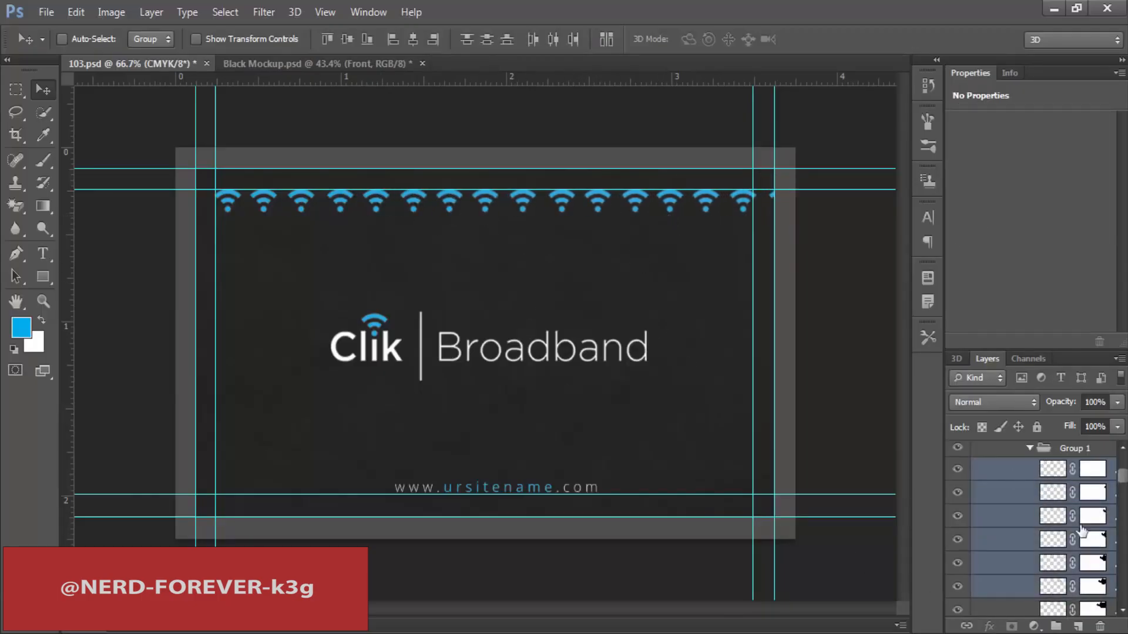
Step: Scale down the grouped Wi-Fi symbol row slightly and move it to the back card's upper-left trim corner so it spans the full width
click(1057, 452)
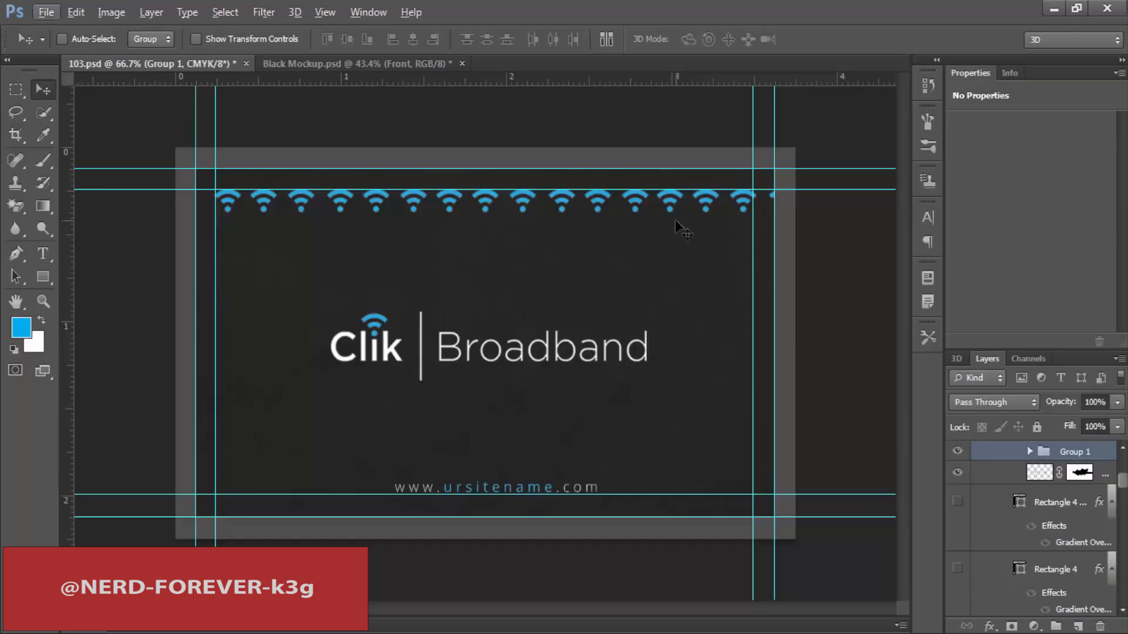
key(ctrl+t)
drag(207, 183, 229, 191)
key(Return)
drag(365, 202, 340, 193)
Step: Duplicate the Wi-Fi symbol row downward, then duplicate the set of rows until the pattern covers the whole back card
drag(588, 223, 528, 354)
shift+click(1075, 494)
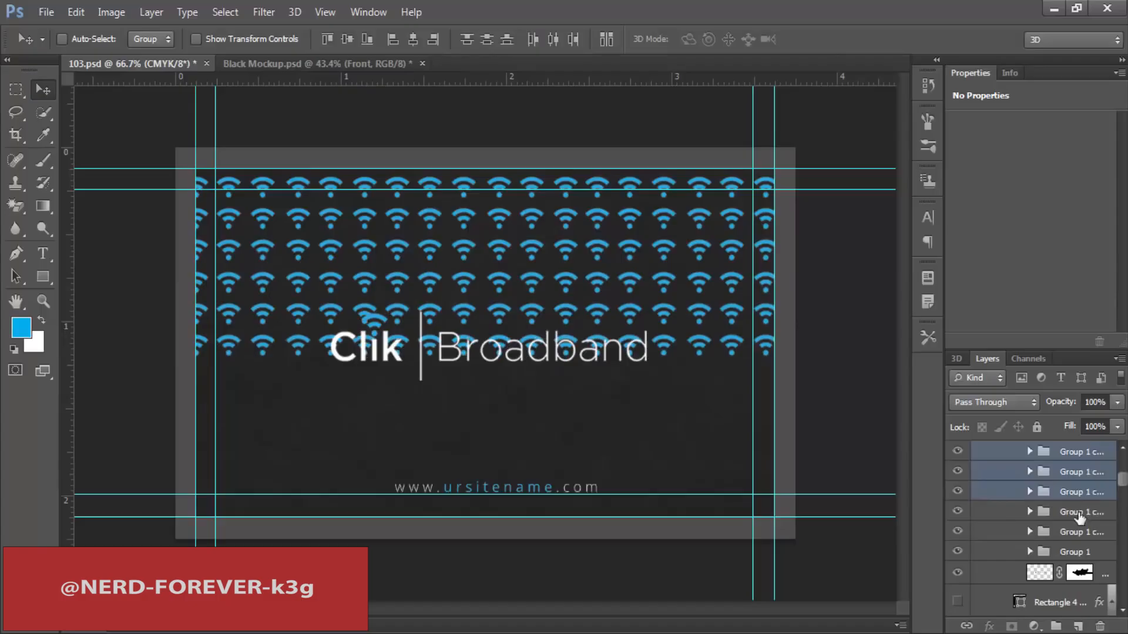
click(1070, 555)
shift+click(1075, 452)
drag(585, 450, 589, 445)
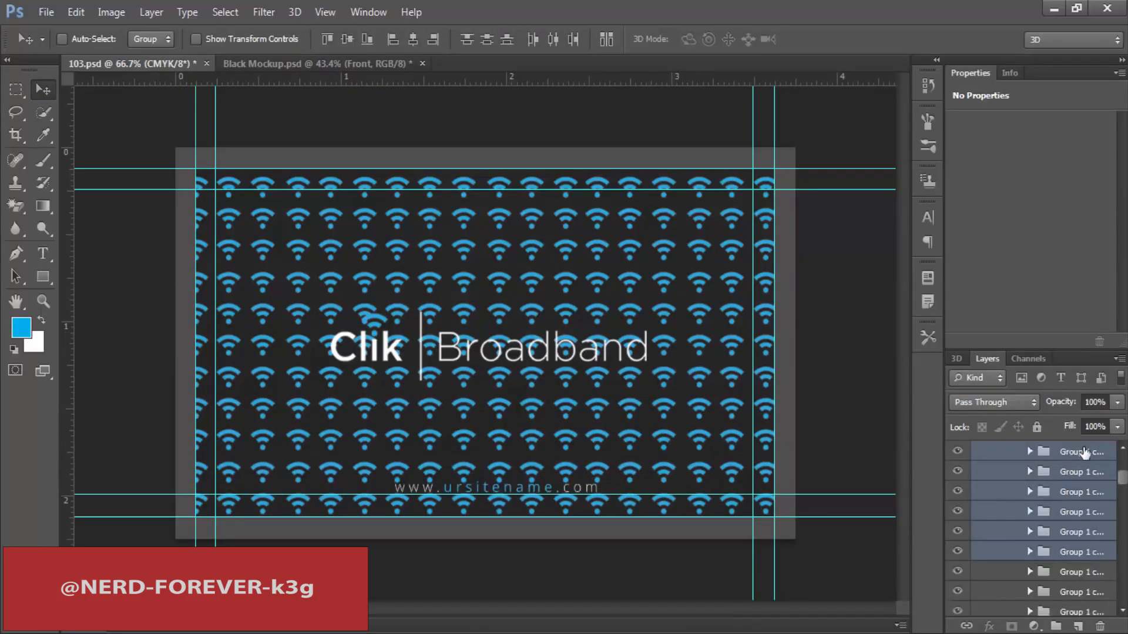
Step: Merge all the Wi-Fi row groups, including the original Group 1, into one pattern layer
click(1065, 455)
scroll(1080, 528, down, 2)
shift+click(1085, 515)
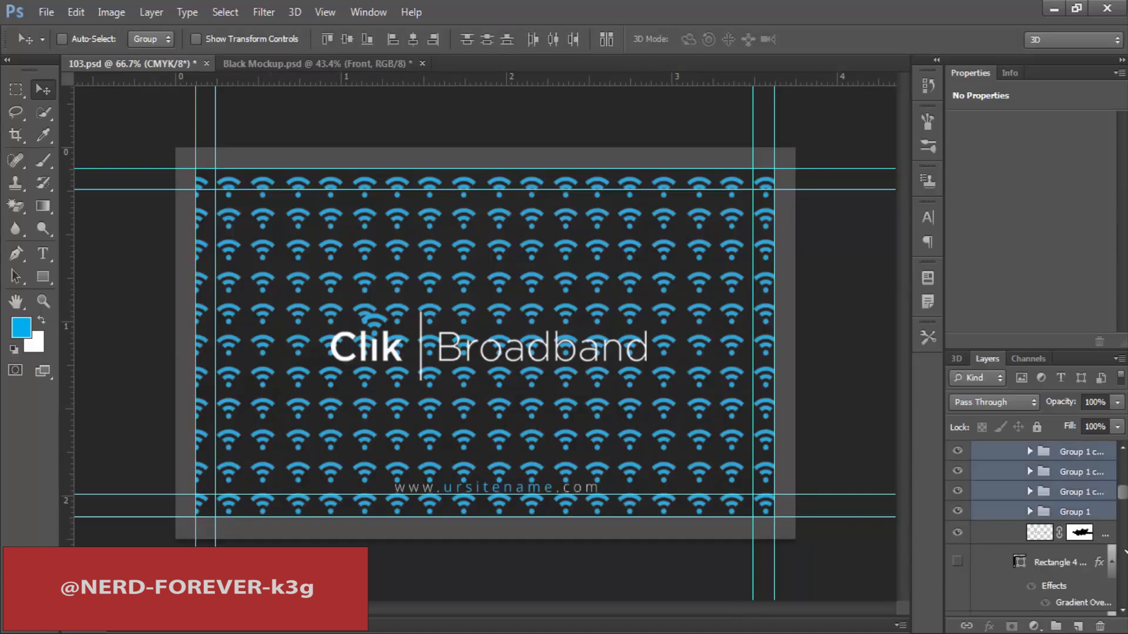
key(ctrl+e)
Step: Apply a grey #8d8d8d Color Overlay with Normal blending to the merged Wi-Fi pattern layer
scroll(1080, 505, up, 5)
right_click(1075, 514)
click(781, 99)
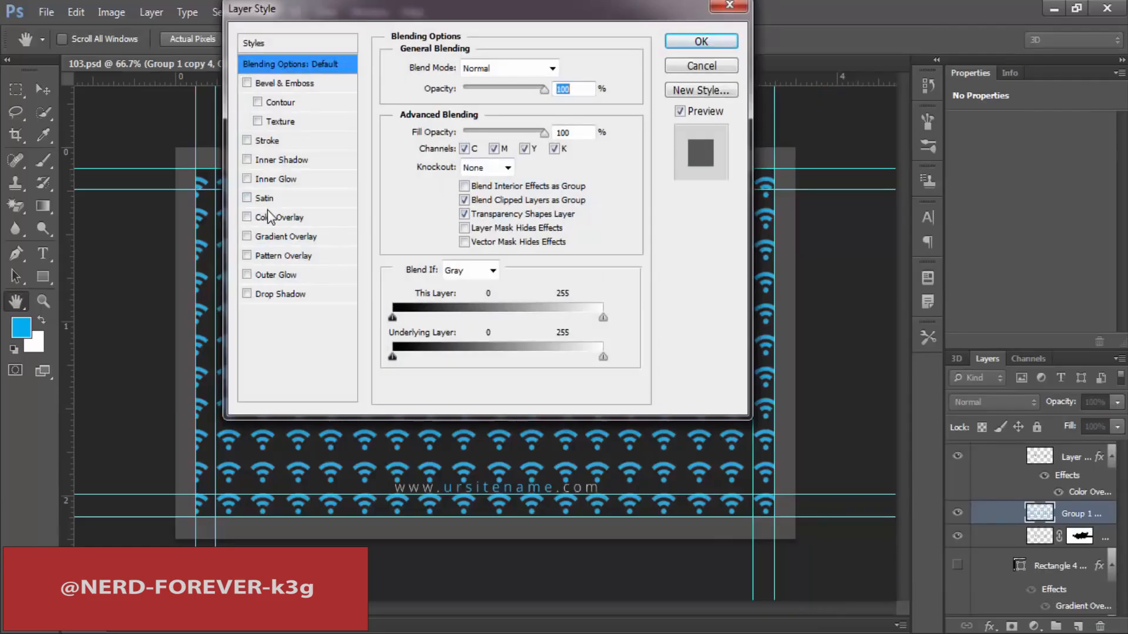
click(275, 217)
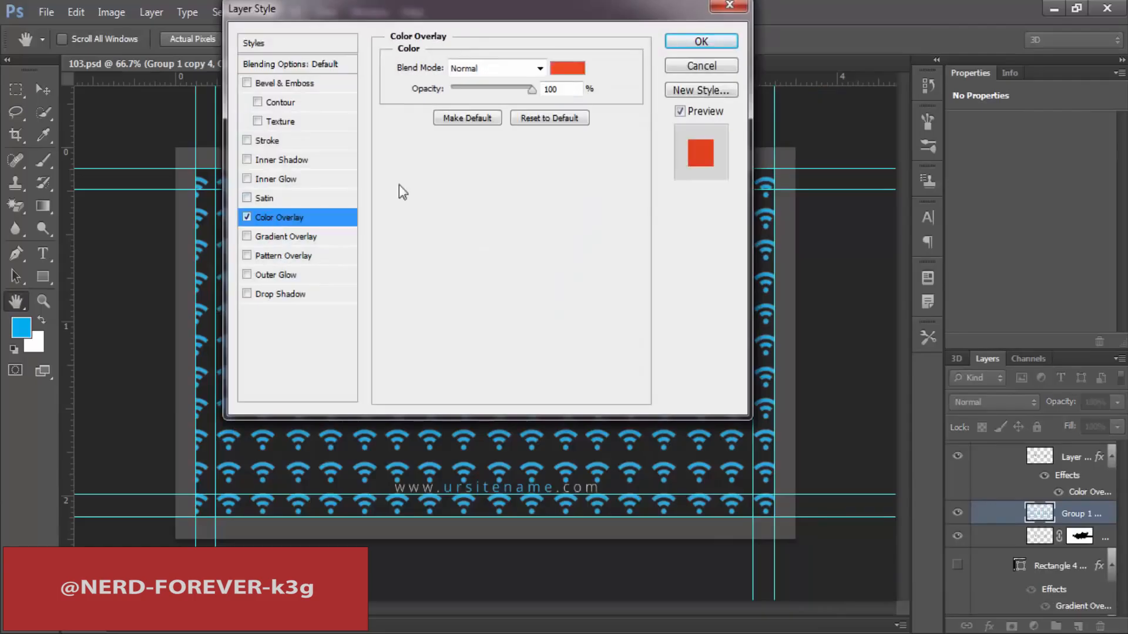
click(567, 67)
click(553, 235)
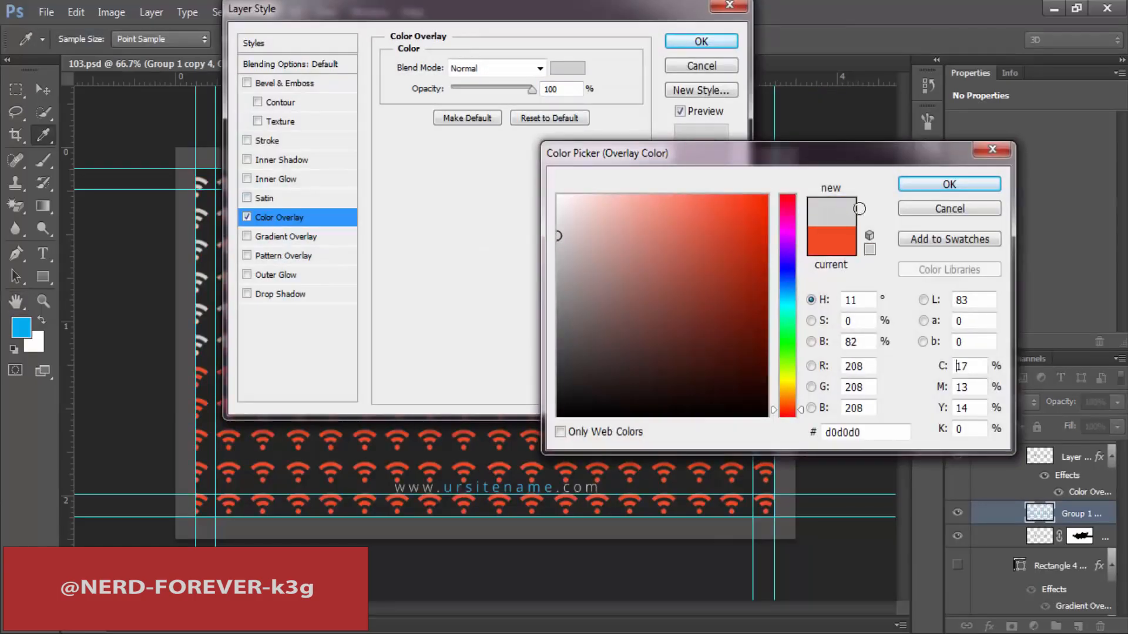
click(946, 185)
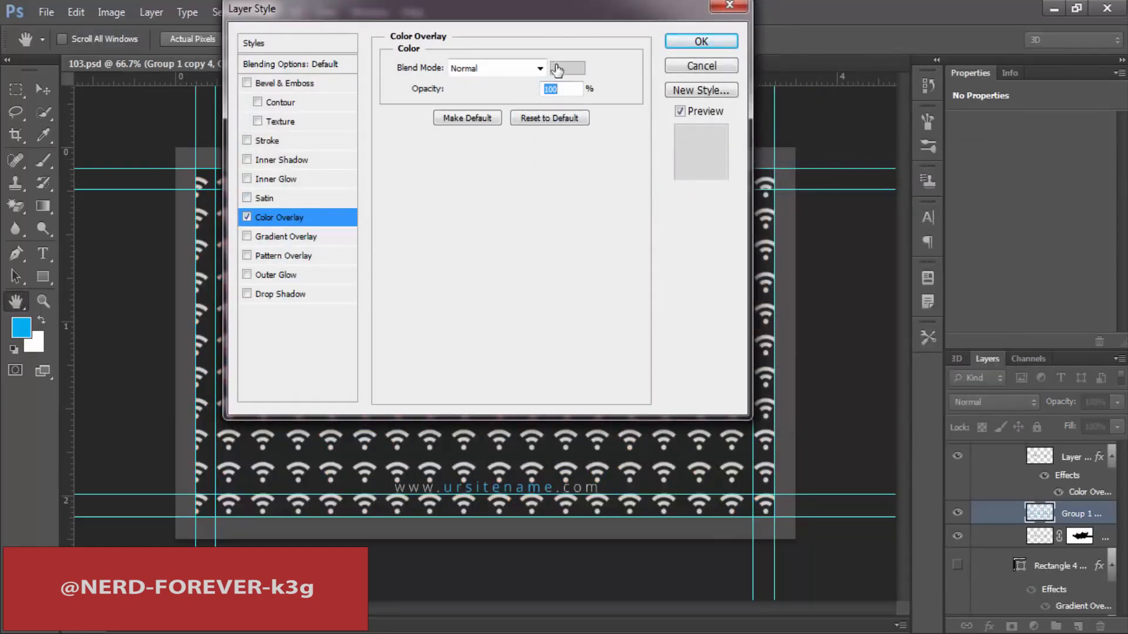
click(557, 68)
drag(562, 297, 520, 294)
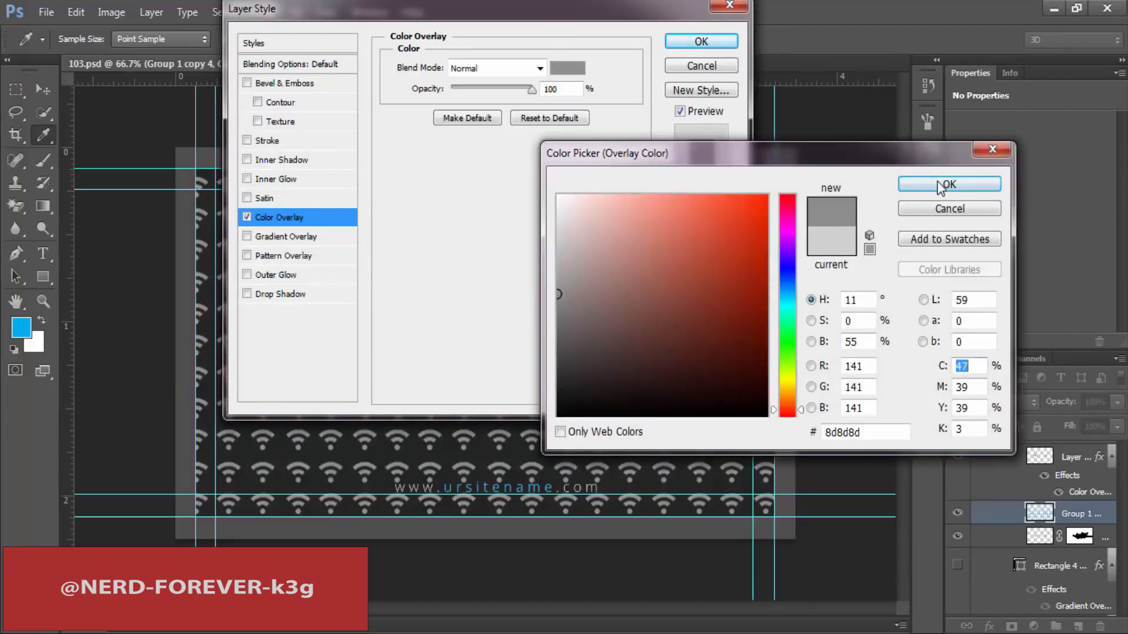
click(946, 184)
click(701, 41)
Step: Move the Wi-Fi pattern layer below the logo's blue symbol layer and lower its opacity to 9%
scroll(1077, 522, down, 1)
drag(1077, 521, 1075, 563)
click(1117, 402)
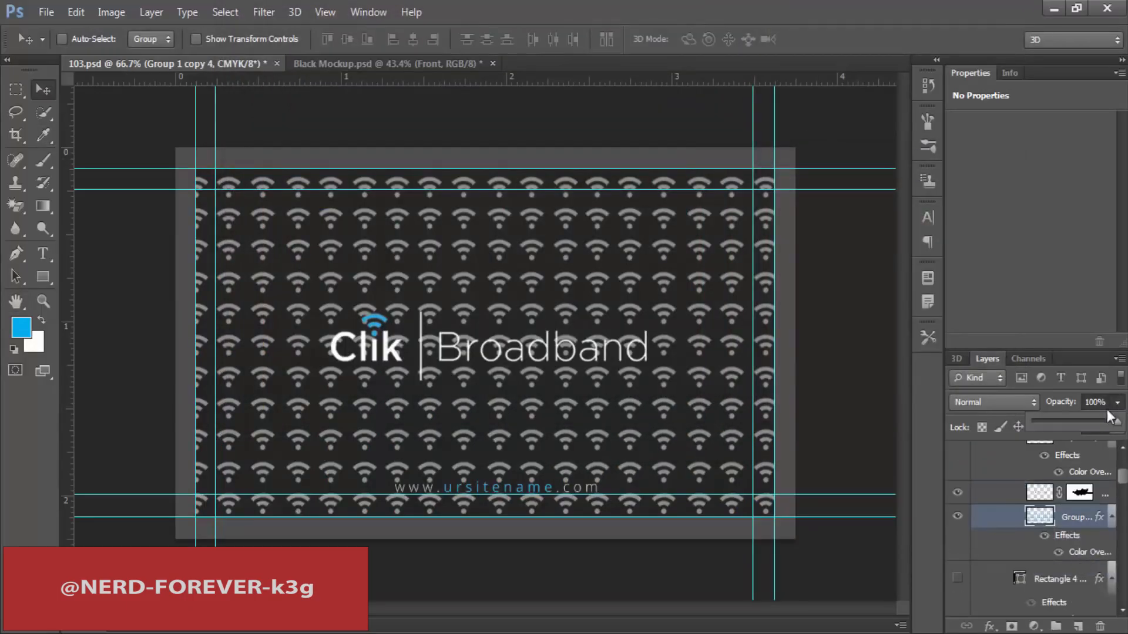
drag(1046, 421, 1041, 421)
Step: Copy the patterned back card within its trim guides into the Black Mockup's Back smart object, saving and closing it
click(470, 391)
key(m)
drag(556, 395, 772, 509)
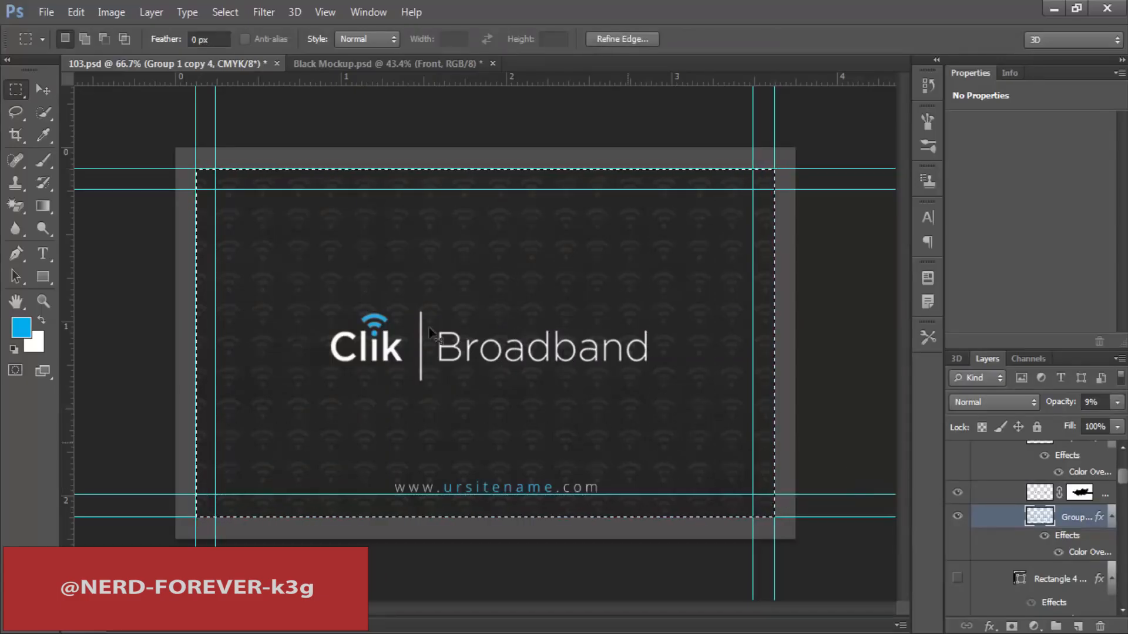
click(382, 64)
click(992, 480)
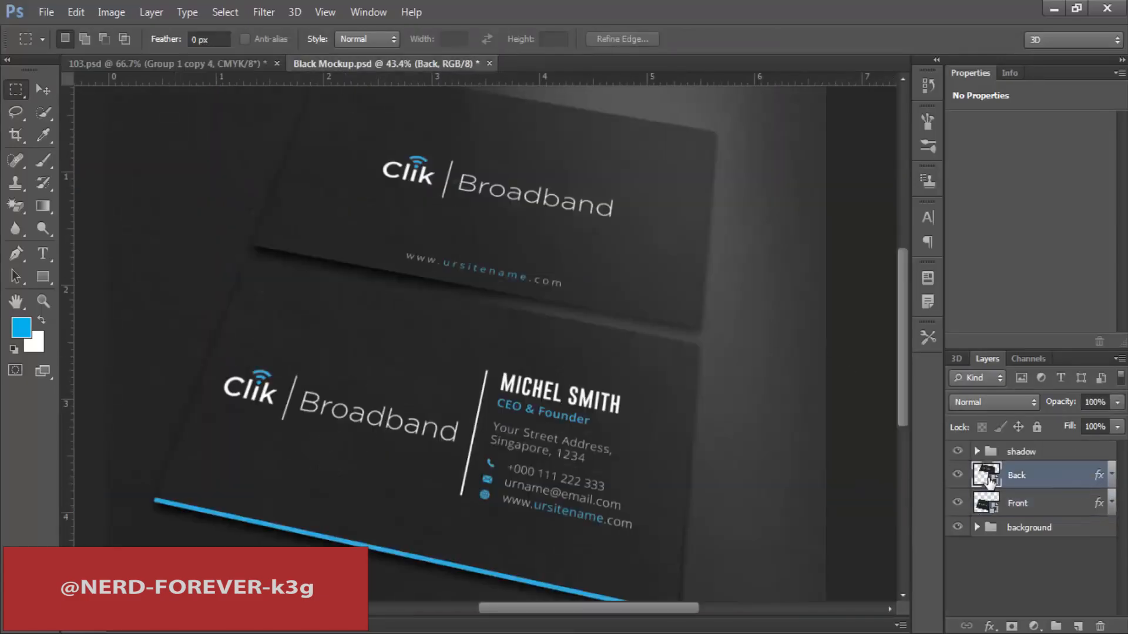
double_click(991, 480)
key(ctrl+w)
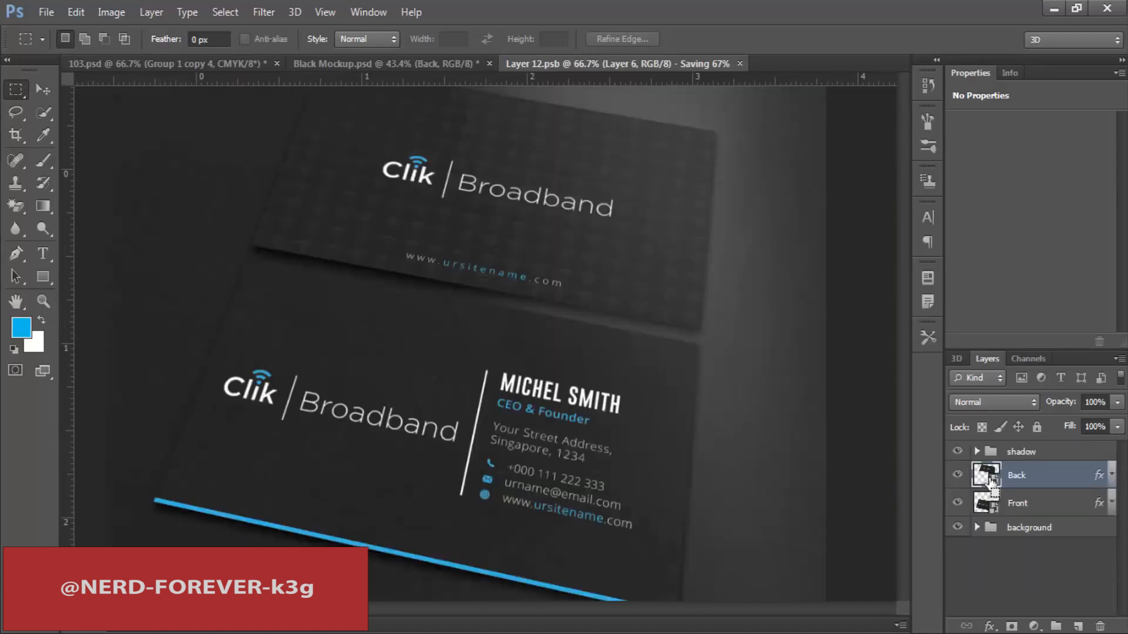
Step: Return to 103.psd, collapse and hide the back group within group 05, and show its front group
drag(474, 182, 510, 217)
drag(600, 258, 539, 247)
click(187, 66)
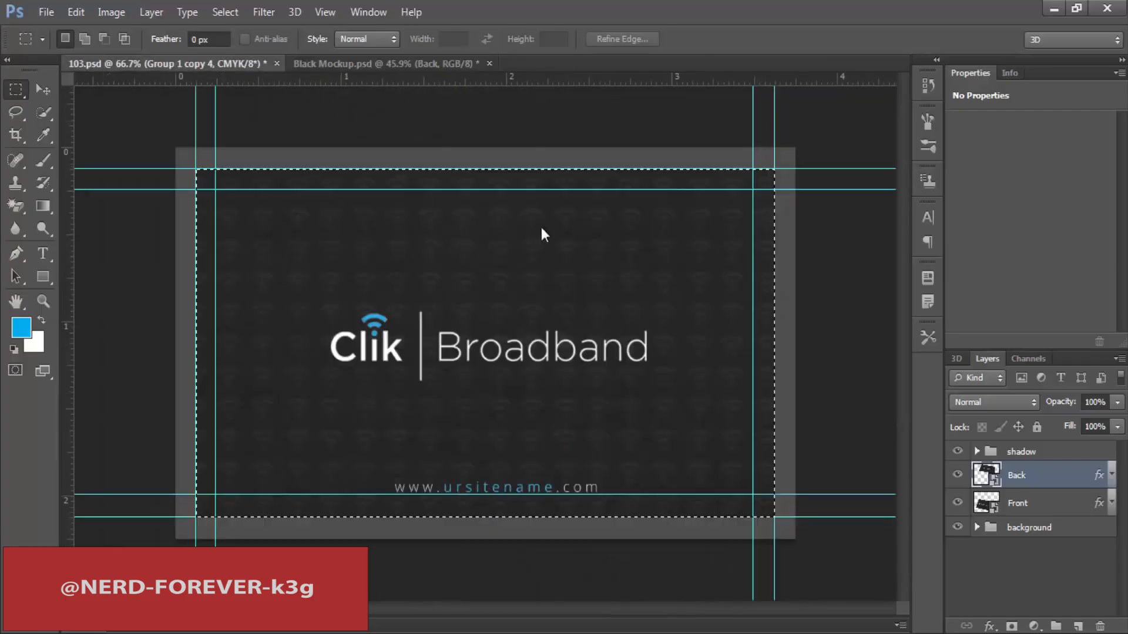
click(1016, 470)
click(1002, 450)
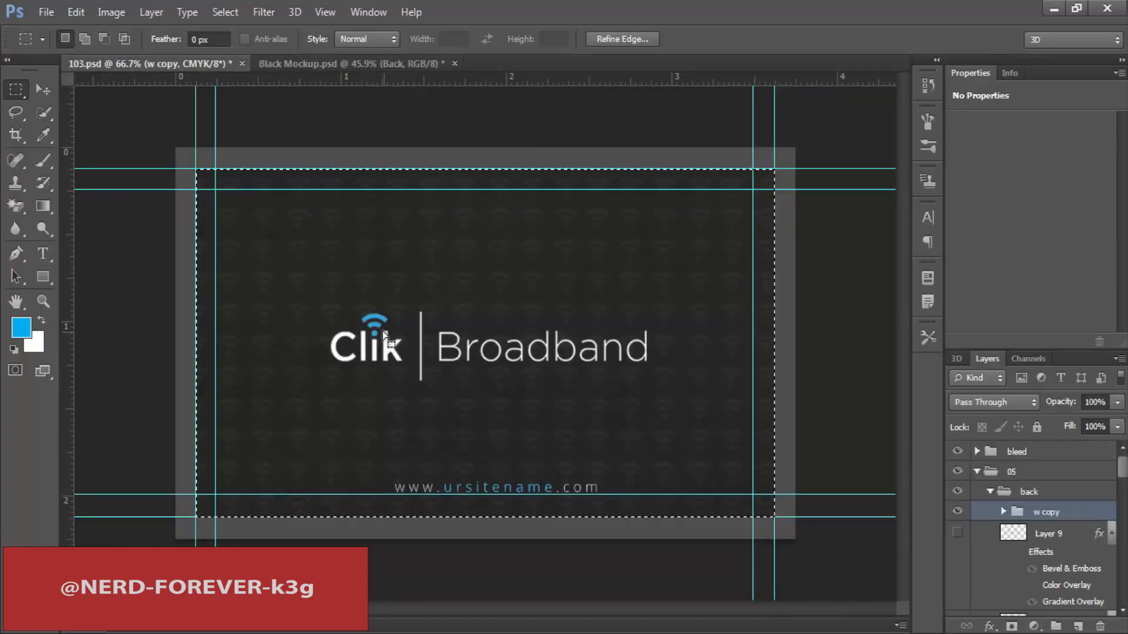
click(991, 491)
click(957, 493)
click(957, 512)
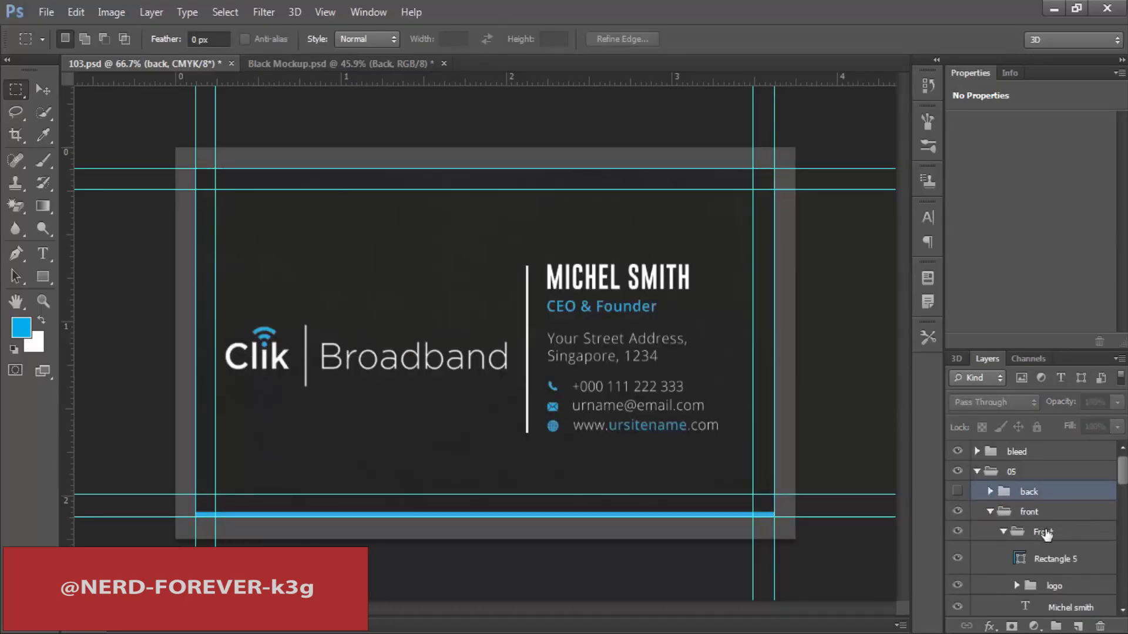
click(1052, 587)
key(v)
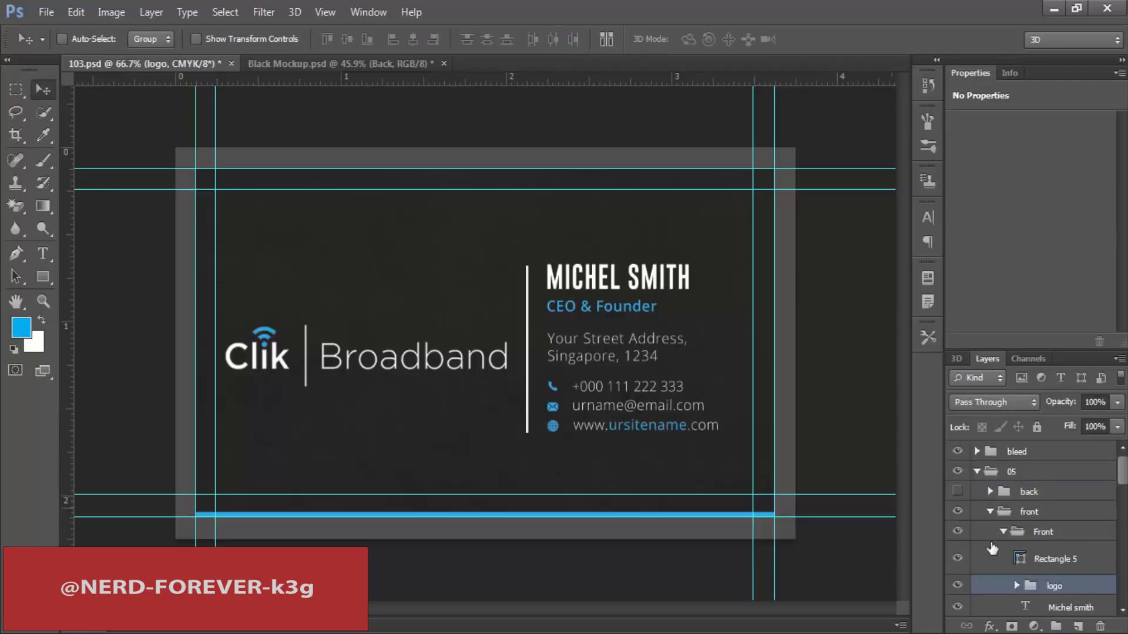
click(1072, 562)
key(ctrl+t)
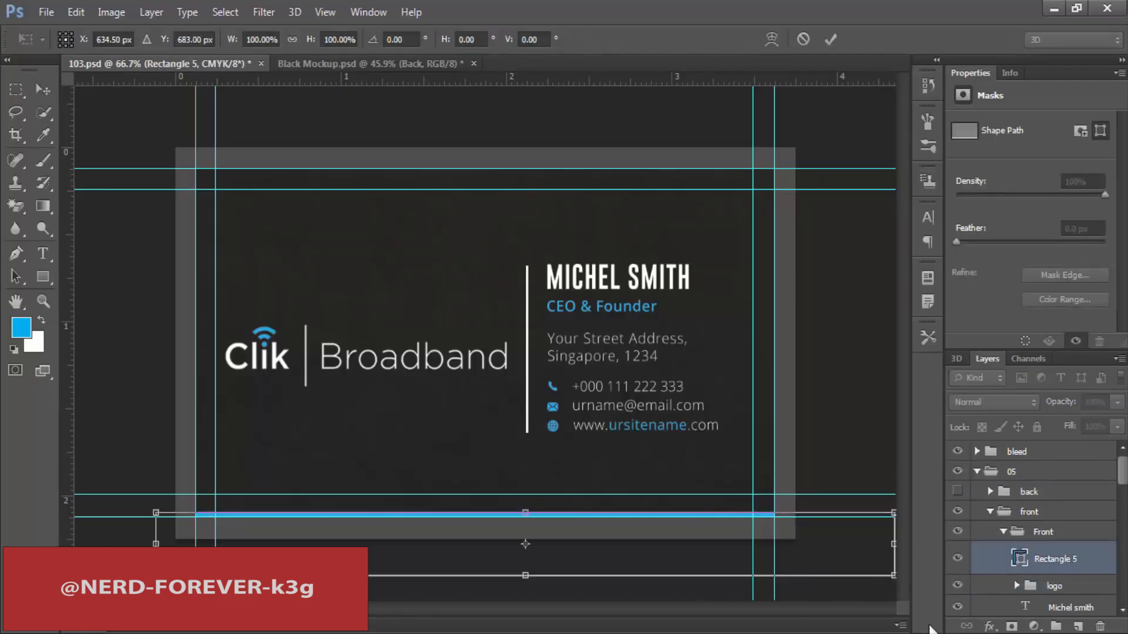
key(Escape)
Step: Shorten the front card's white vertical divider from above so it spans only the address and contact lines
scroll(1051, 587, down, 3)
click(1054, 582)
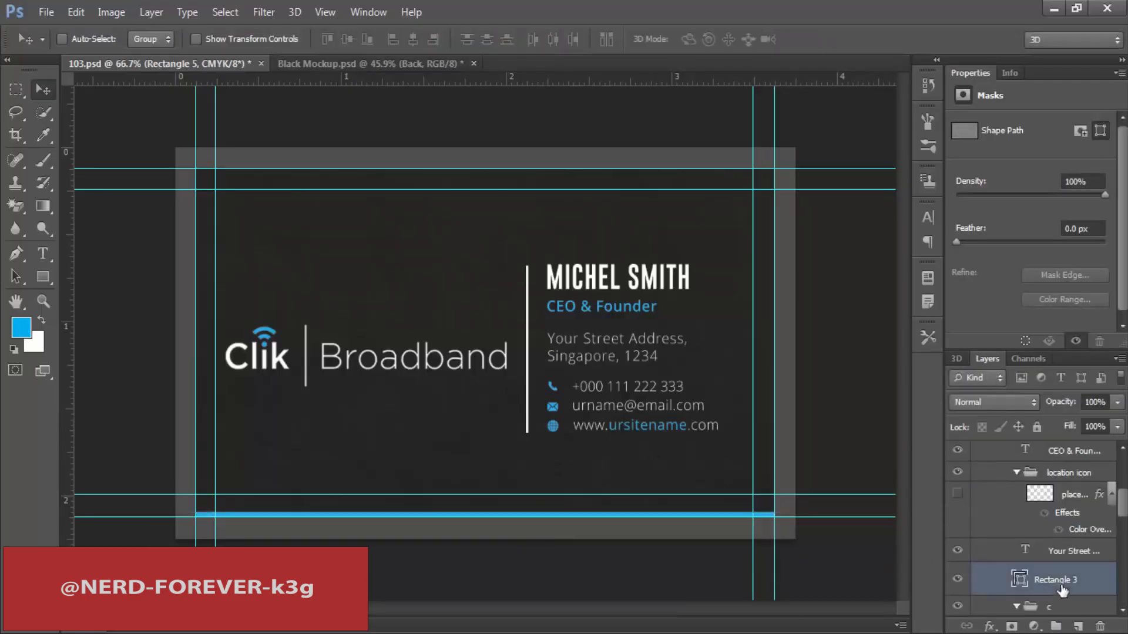
key(ctrl+t)
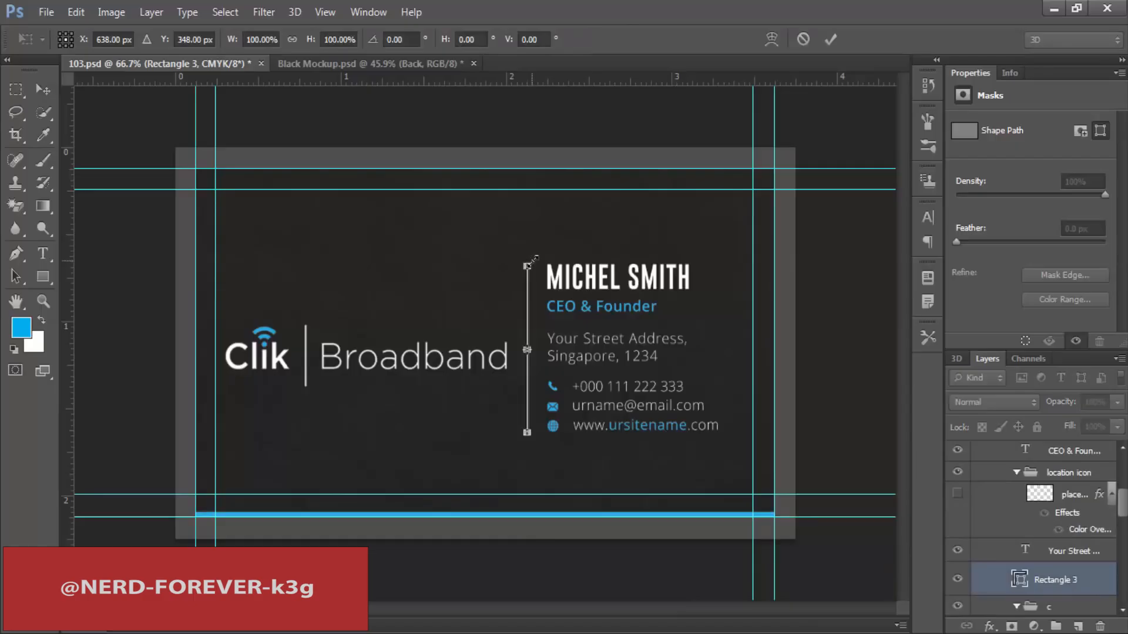
drag(523, 264, 532, 412)
key(Return)
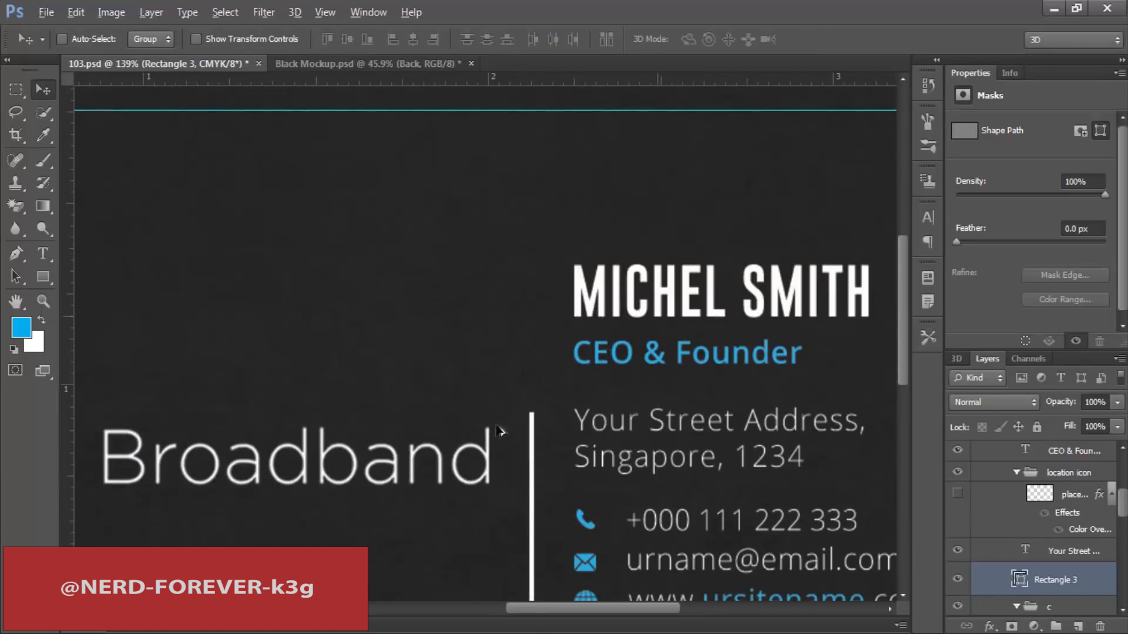
Step: Duplicate the divider upward beside the name and title, shorten the copy to about 47% height and fill it with the foreground blue
drag(531, 464, 537, 341)
key(ctrl+t)
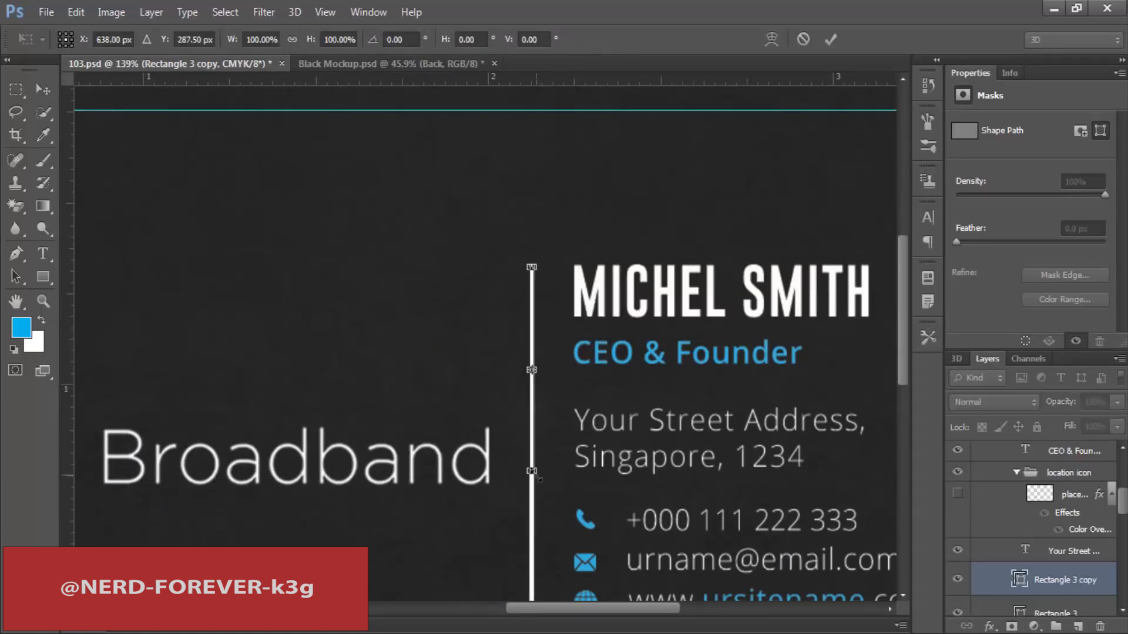
drag(532, 471, 532, 363)
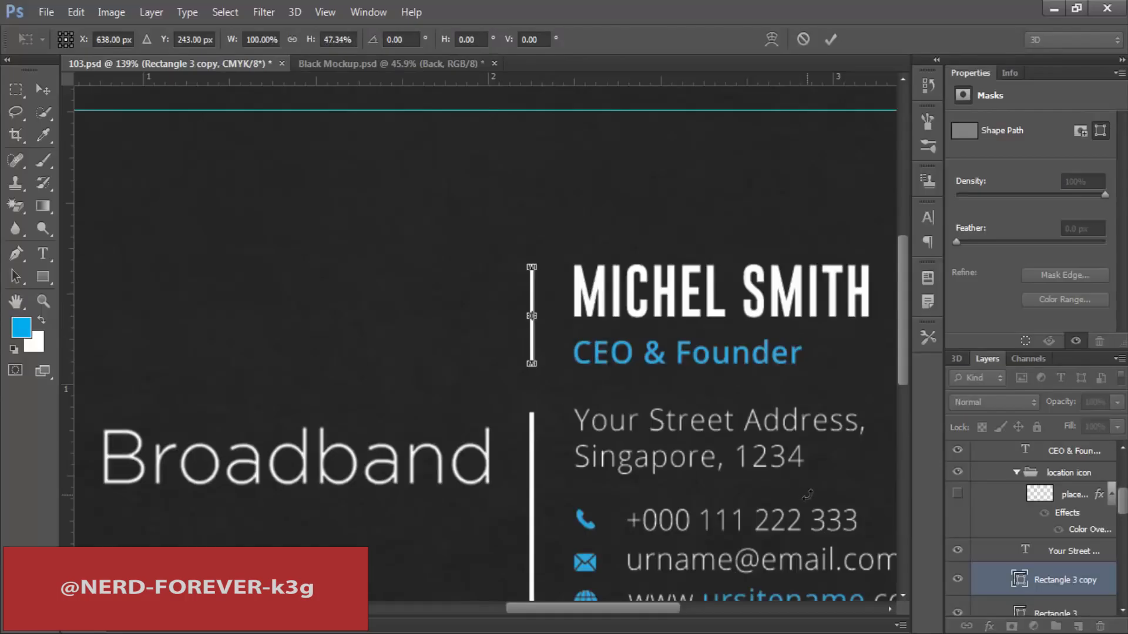
key(Return)
key(ctrl+0)
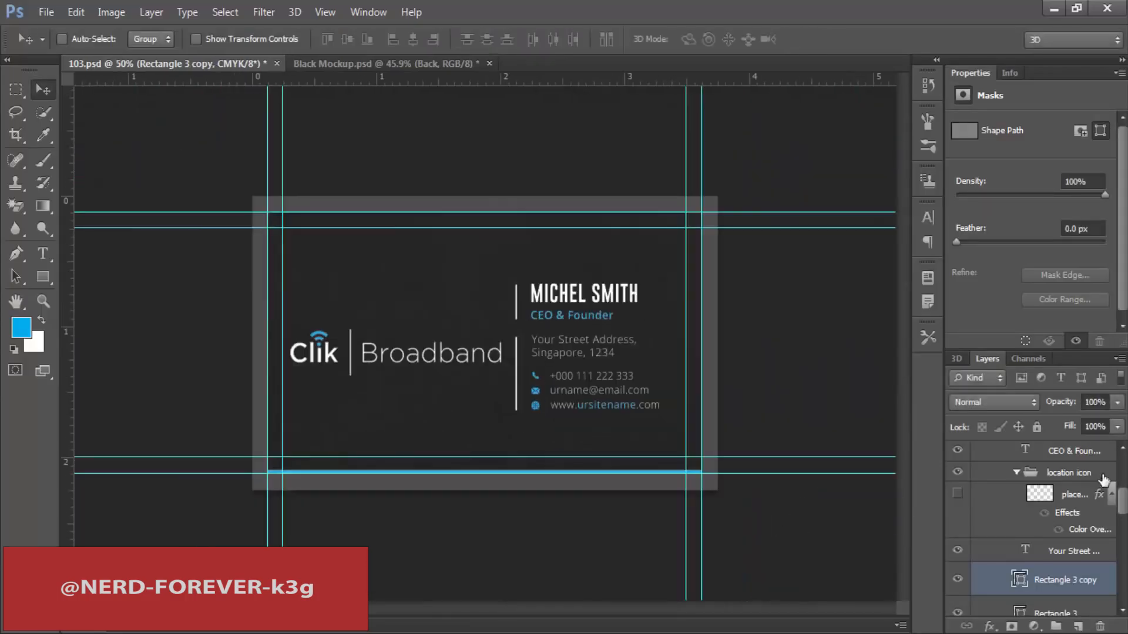
double_click(1019, 580)
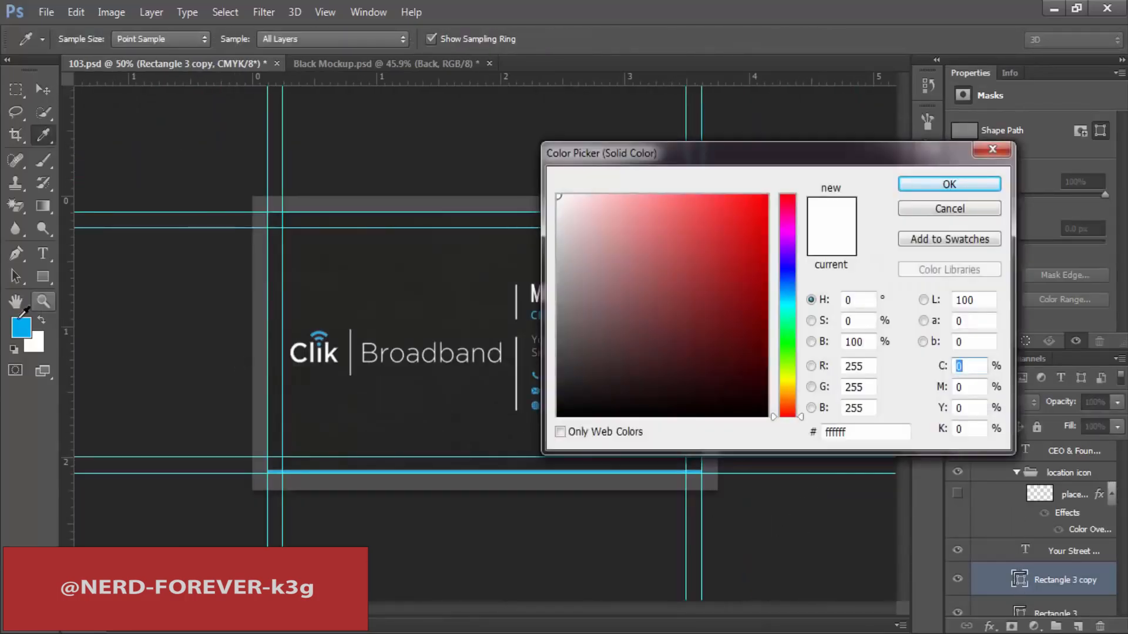
click(994, 191)
Step: Copy the front card within its trim guides into the Black Mockup's Front smart object, saving and closing it
key(m)
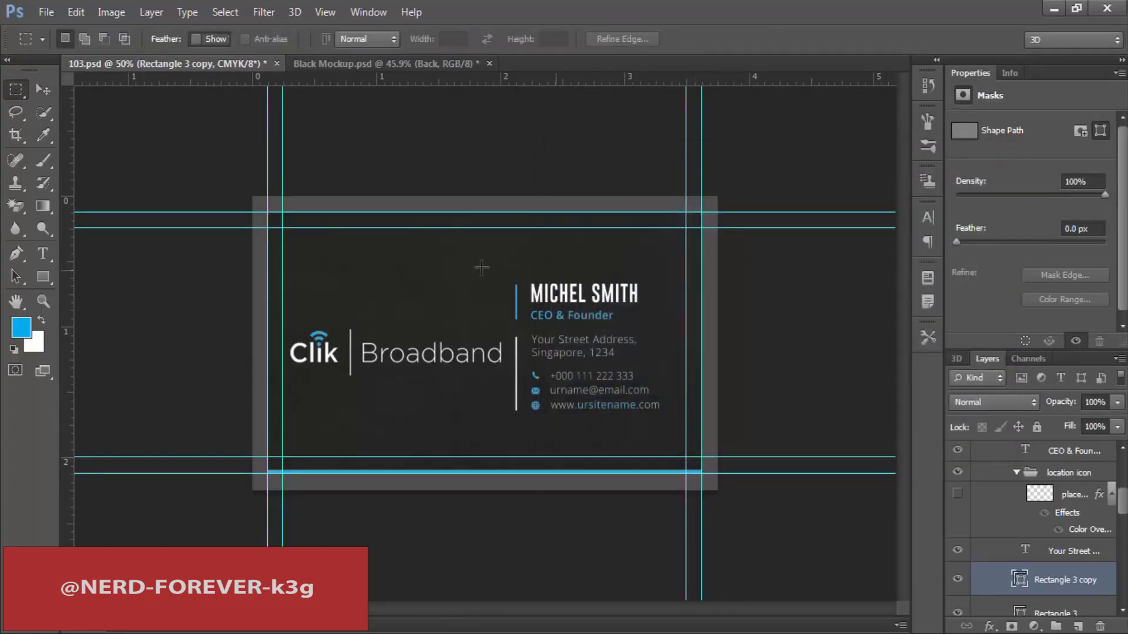
drag(268, 213, 702, 473)
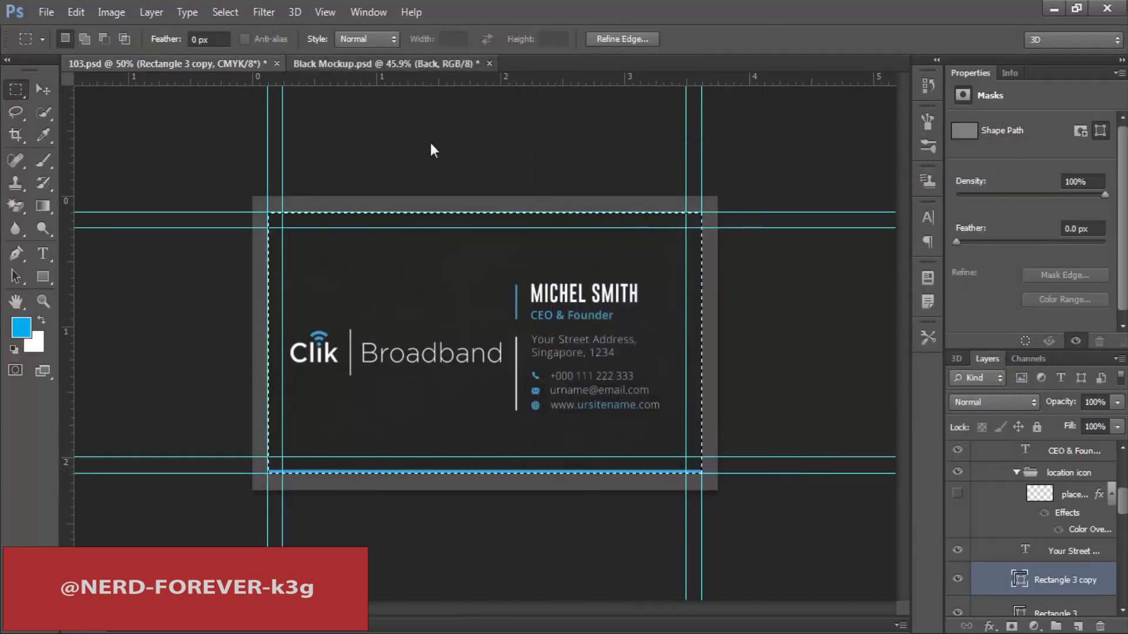
click(358, 63)
double_click(991, 503)
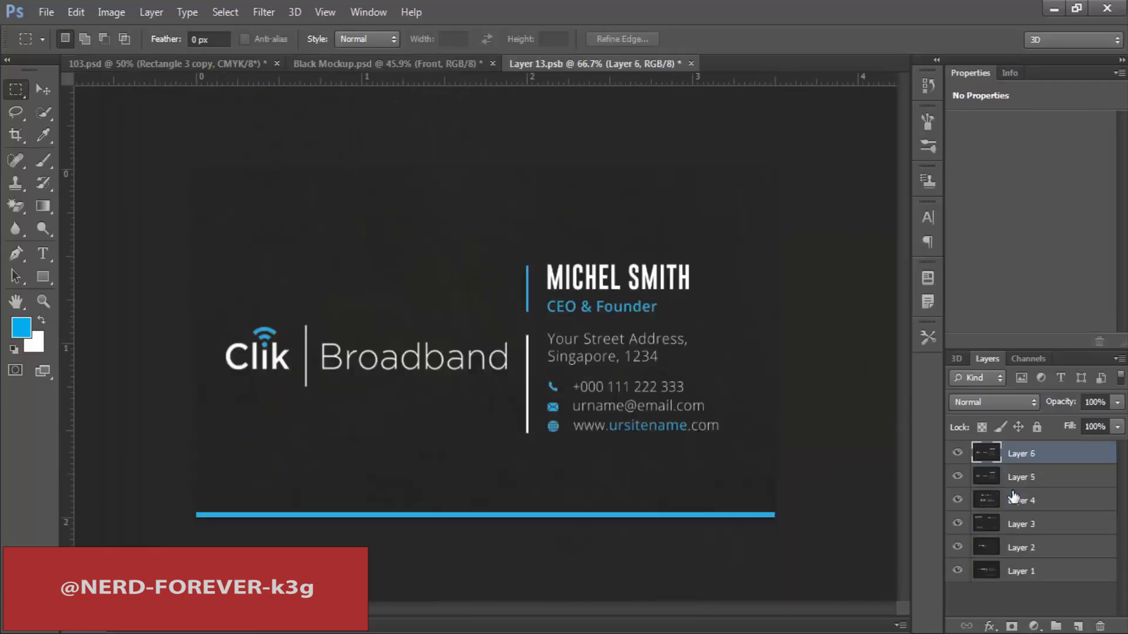
key(ctrl+w)
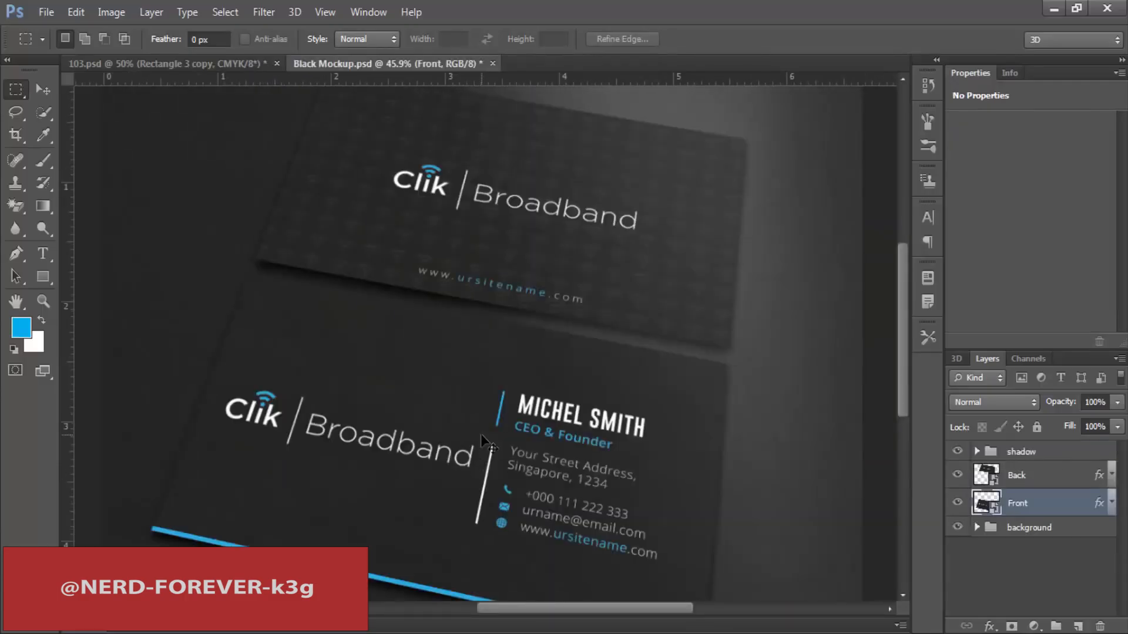
Step: Save the mockup as a JPEG named 05 in the folder above Business Card, with quality 8 (High)
scroll(481, 433, down, 1)
key(ctrl+shift+s)
click(640, 389)
click(597, 506)
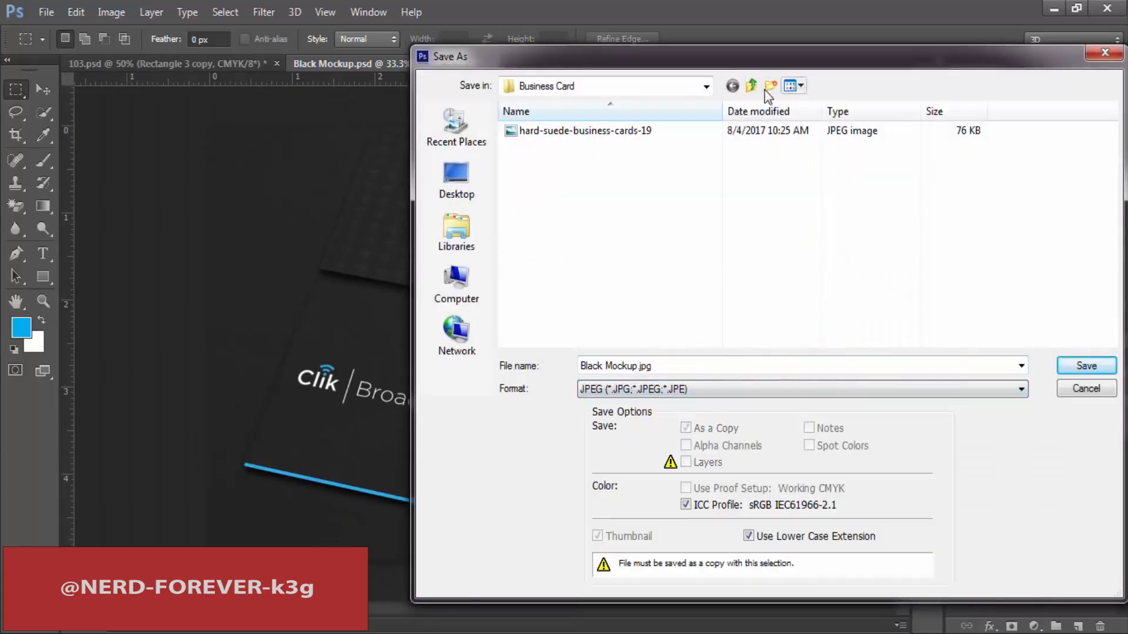
click(751, 86)
click(676, 370)
text(05)
key(Return)
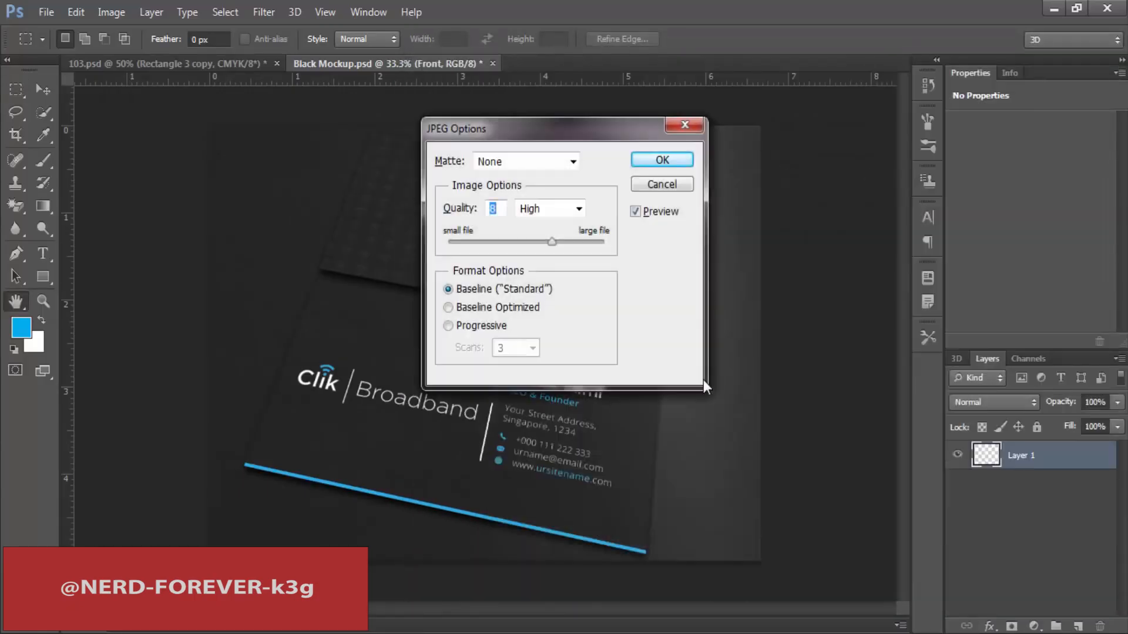
key(Return)
Step: Back in 103.psd, clear the selection, collapse group 05 and duplicate the group
click(140, 61)
key(ctrl+d)
key(ctrl+plus)
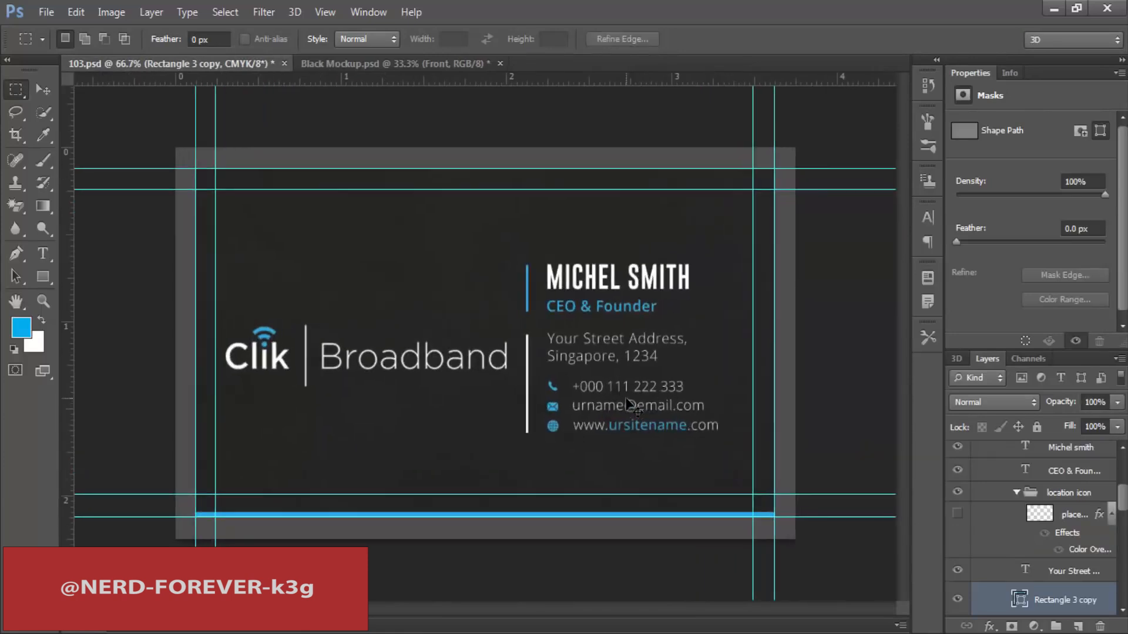
scroll(1060, 510, up, 5)
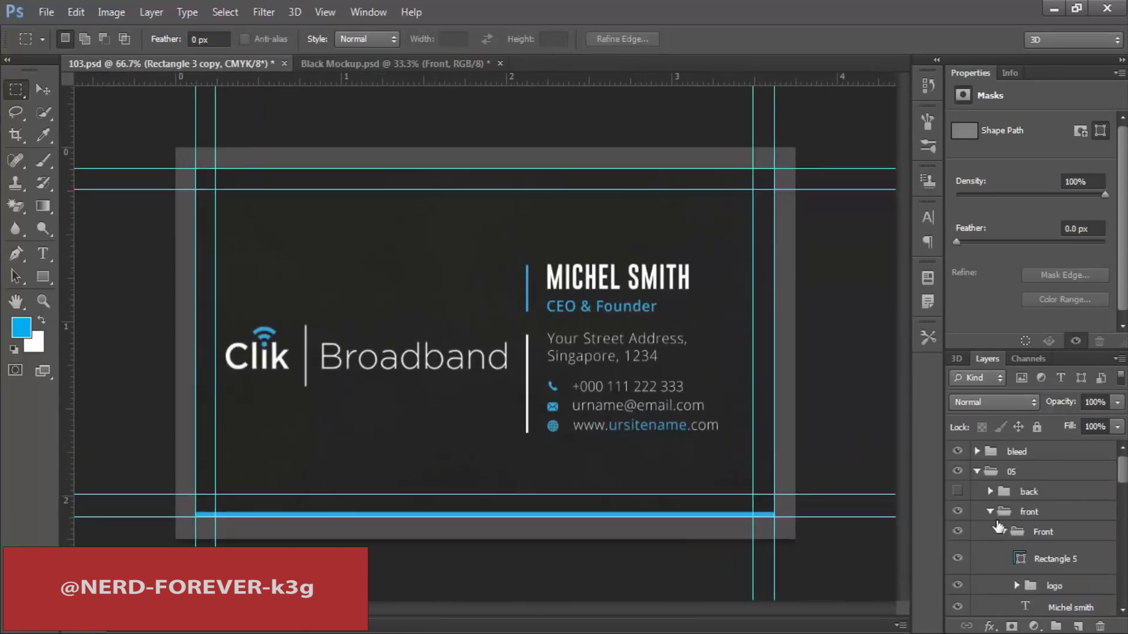
click(978, 472)
click(1042, 481)
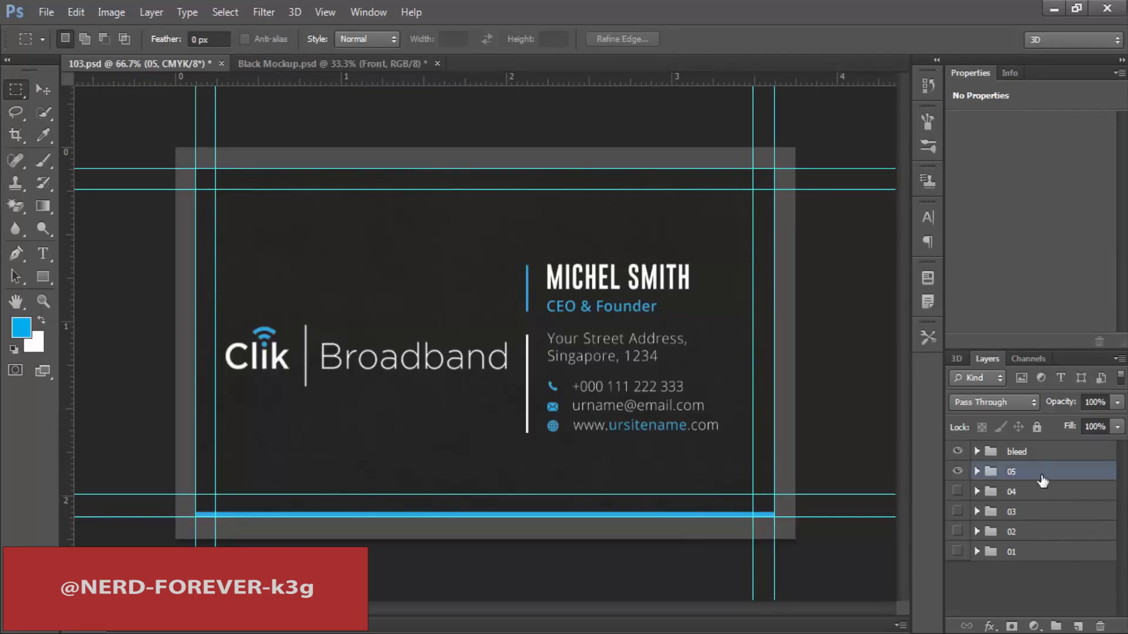
key(ctrl+h)
key(ctrl+h)
key(ctrl+j)
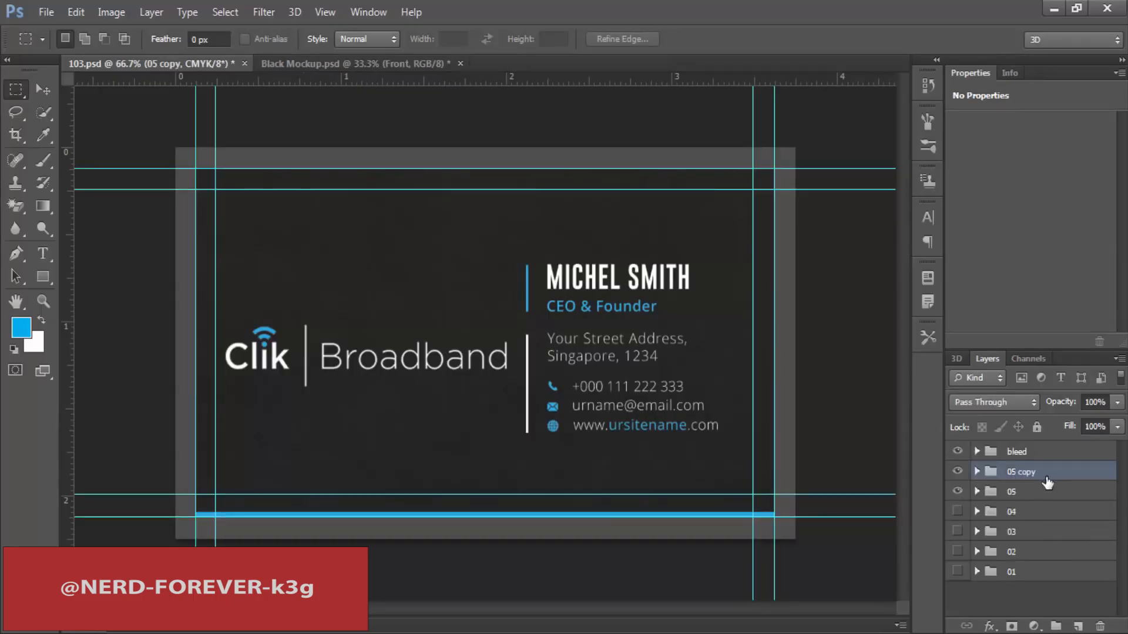
Step: Rename the duplicated group 06, hide group 05 and save 103.psd
double_click(1015, 476)
key(Return)
key(ctrl+s)
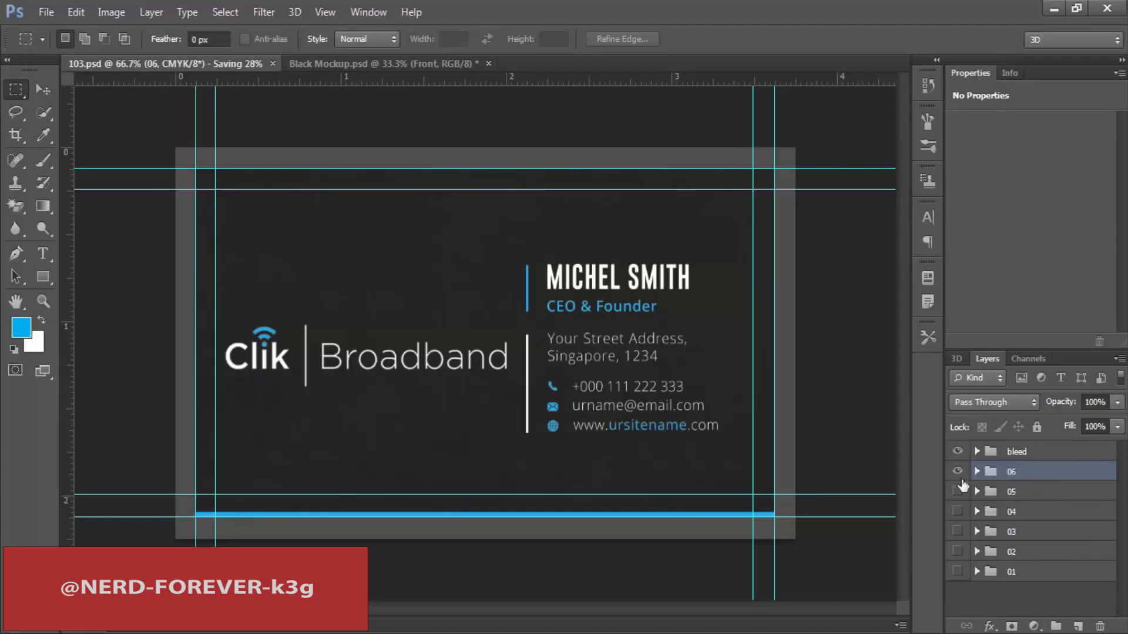
Step: In group 06, hide the front's blue bottom bar and move the logo to the card's upper-right corner
click(977, 472)
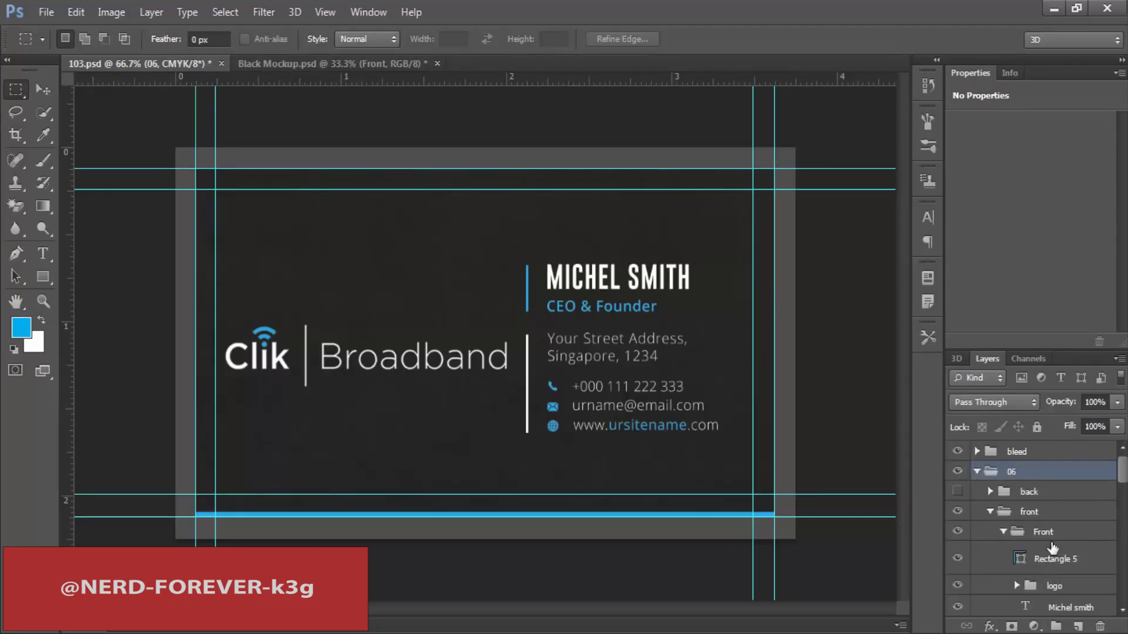
click(1051, 560)
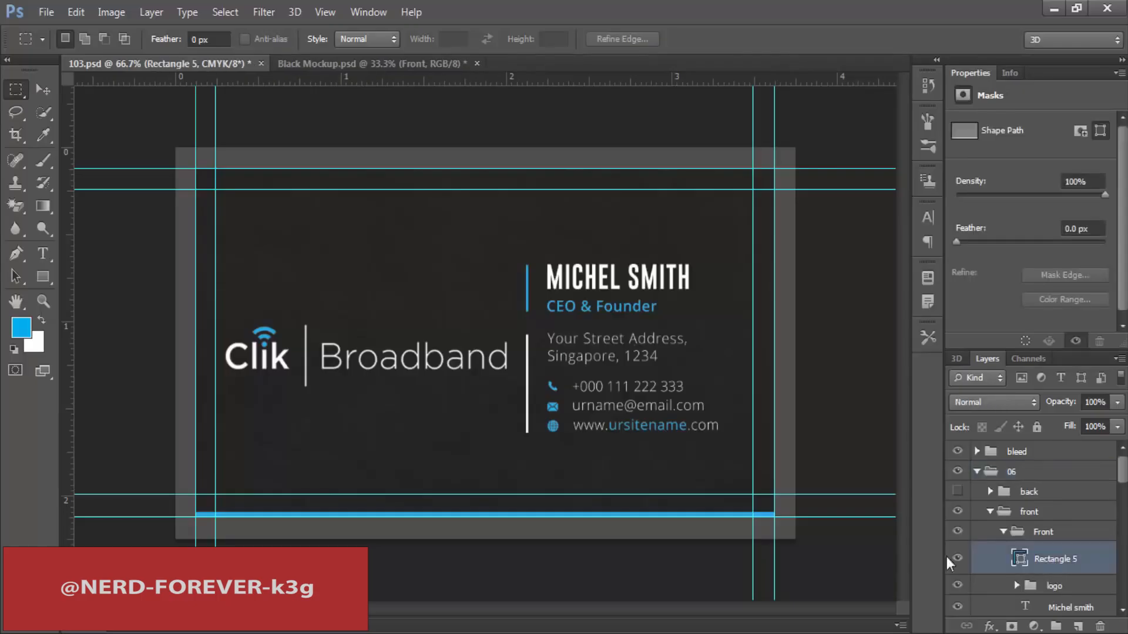
click(957, 558)
click(1054, 585)
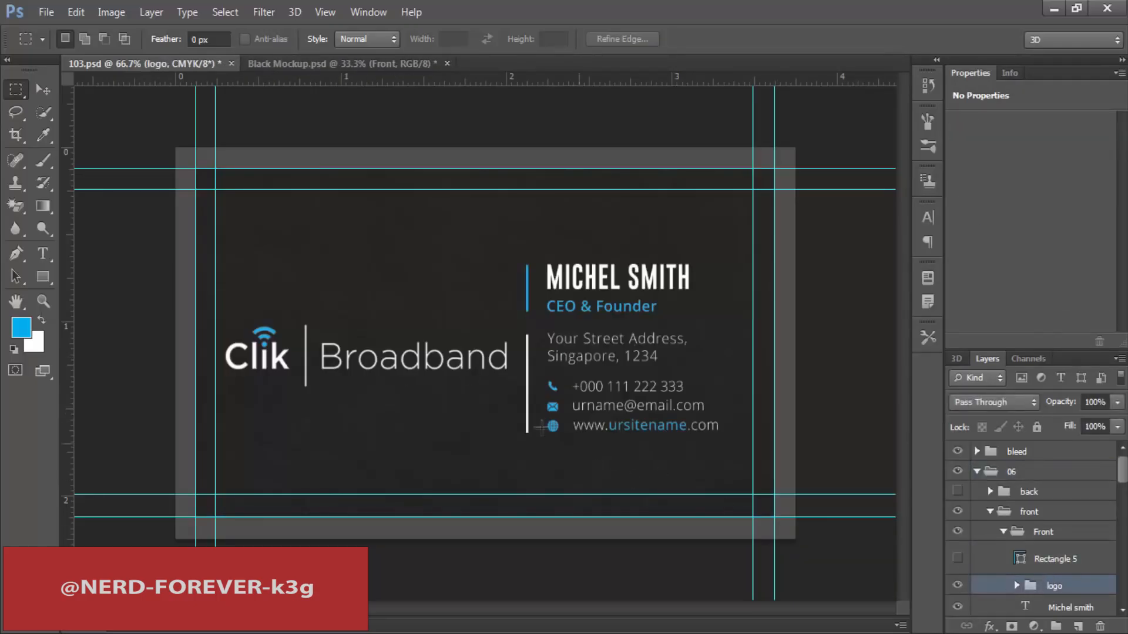
key(v)
drag(357, 363, 594, 236)
Step: Move the cardholder's name and the CEO & Founder title together to the card's lower-left area
scroll(1053, 557, down, 3)
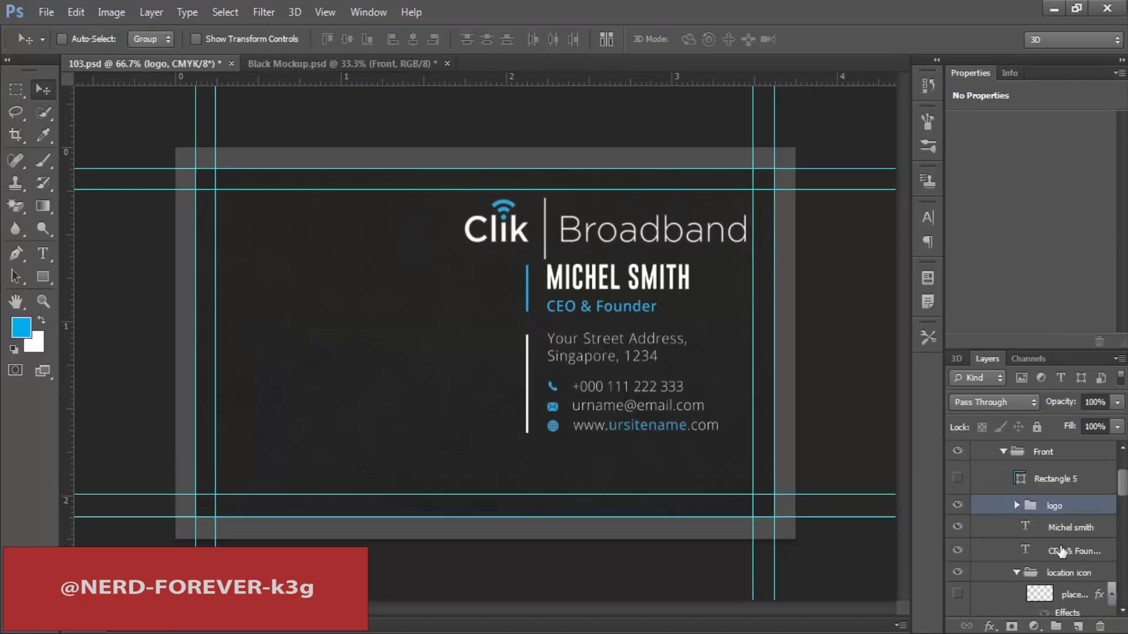
click(1065, 532)
shift+click(1073, 551)
drag(684, 226, 367, 354)
Step: Change the cardholder name's font to Open Sans in a bolder style
key(t)
click(348, 409)
key(ctrl+a)
click(117, 38)
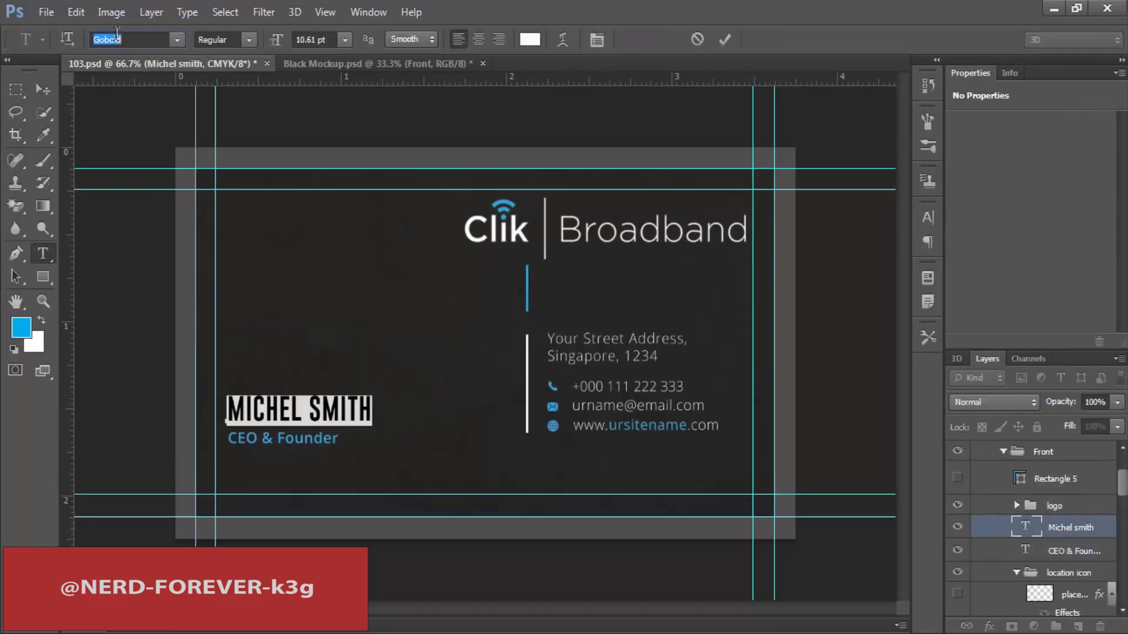
text(Open Sans)
key(Return)
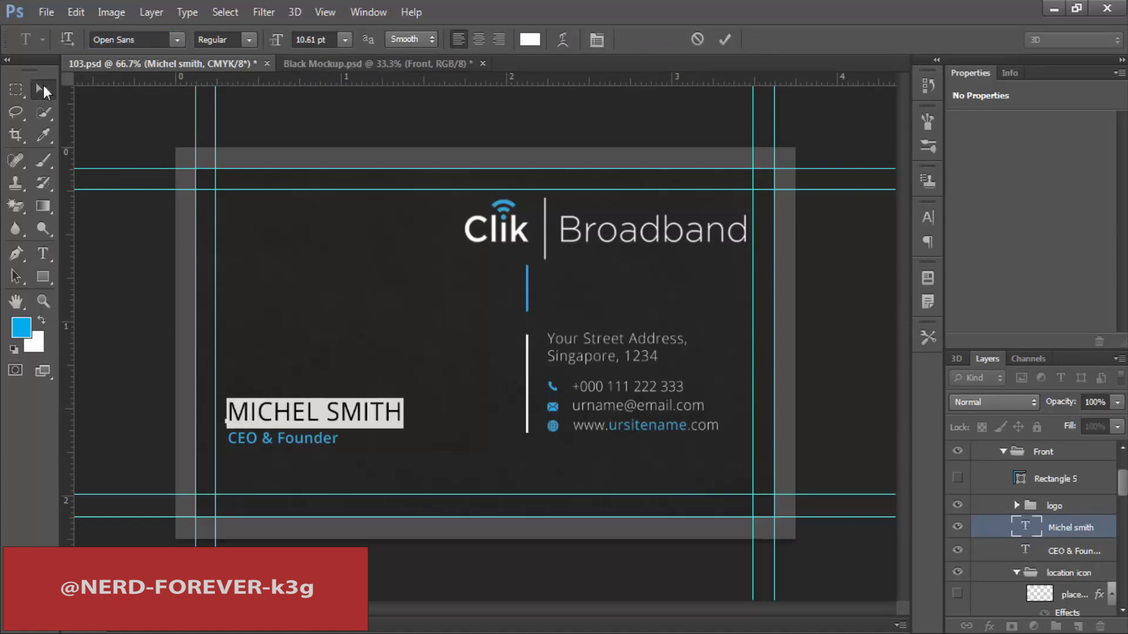
click(43, 88)
key(t)
click(249, 39)
click(232, 165)
click(38, 87)
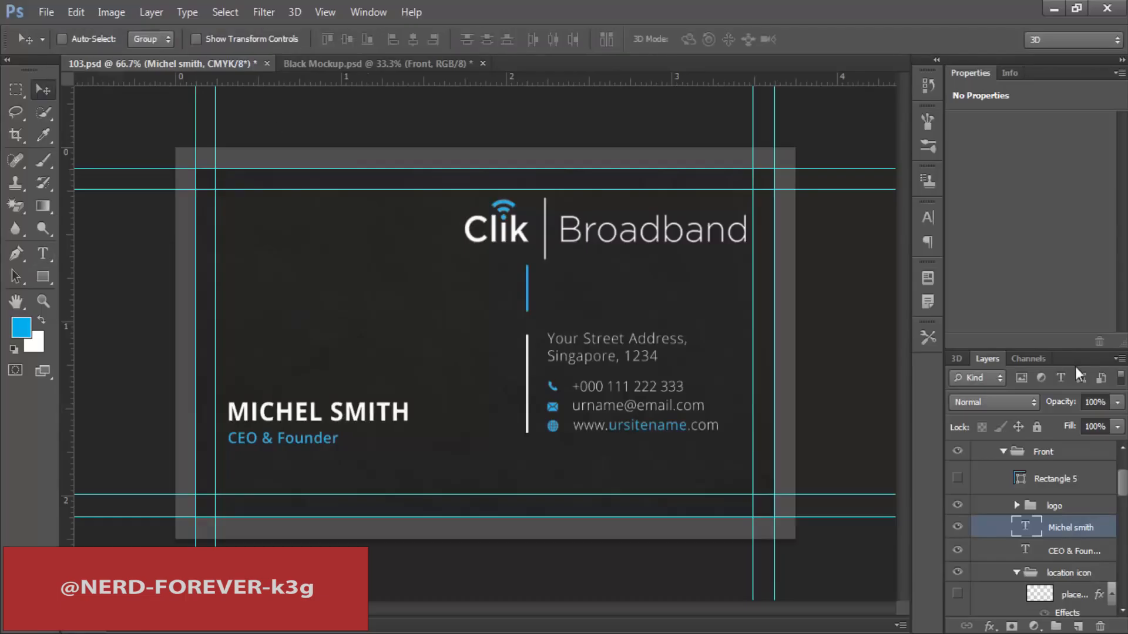
Step: Raise the name and title together to leave room for the contact details beneath them
shift+click(1079, 550)
drag(292, 436, 291, 398)
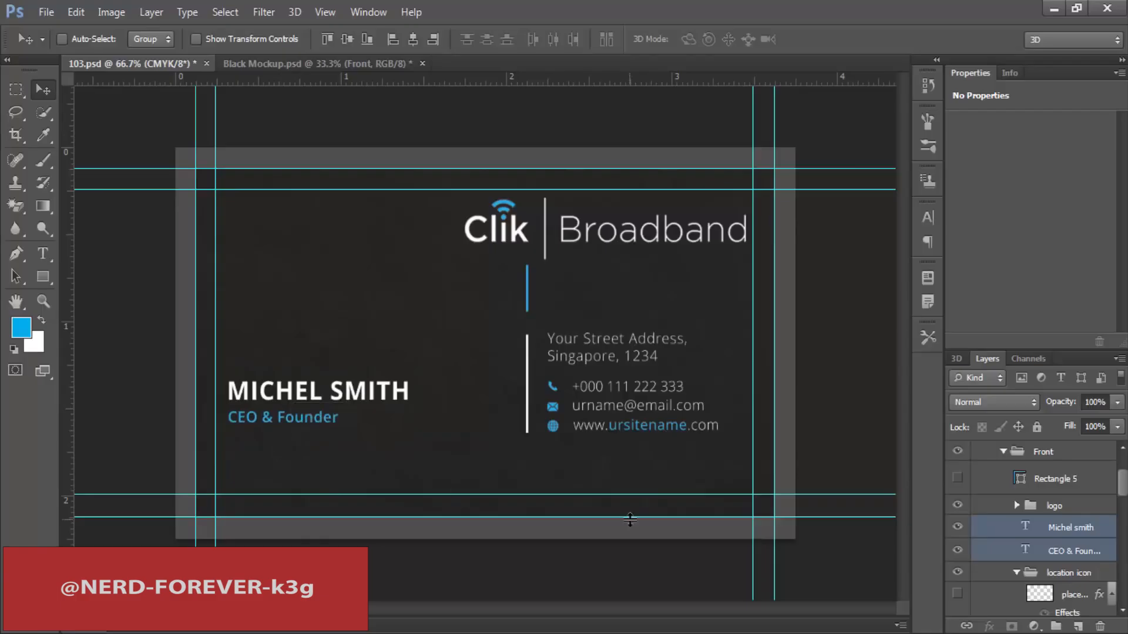
key(shift+Up)
key(shift+Up)
key(shift+Up)
key(shift+Up)
key(shift+Up)
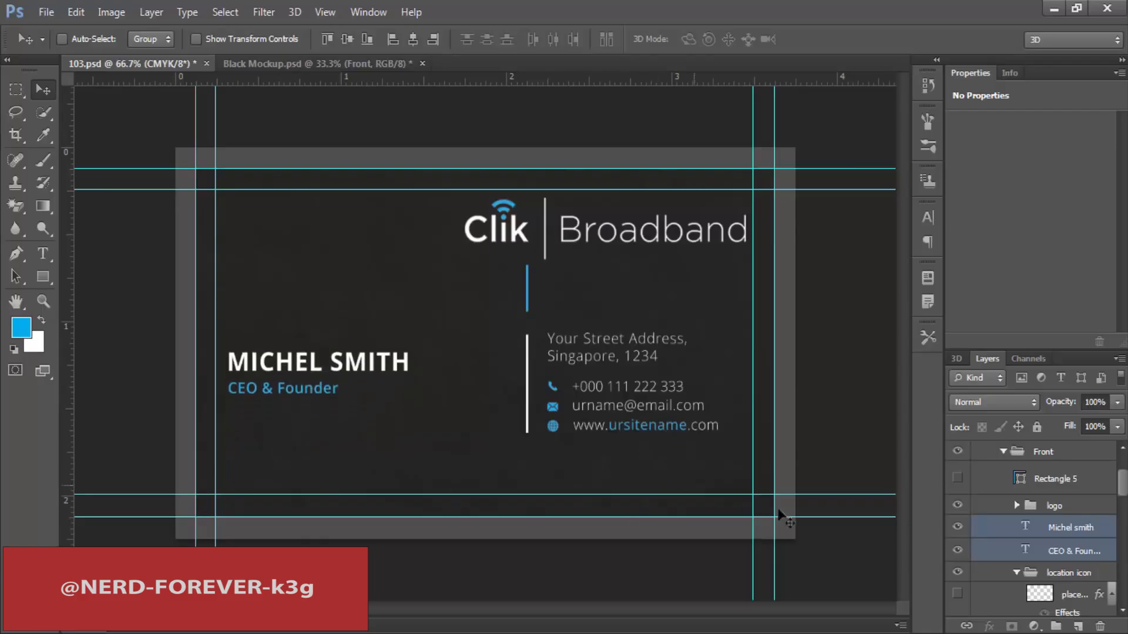
Step: Move the phone, email and website group to the lower left, aligned beneath the name and title
scroll(1069, 592, down, 3)
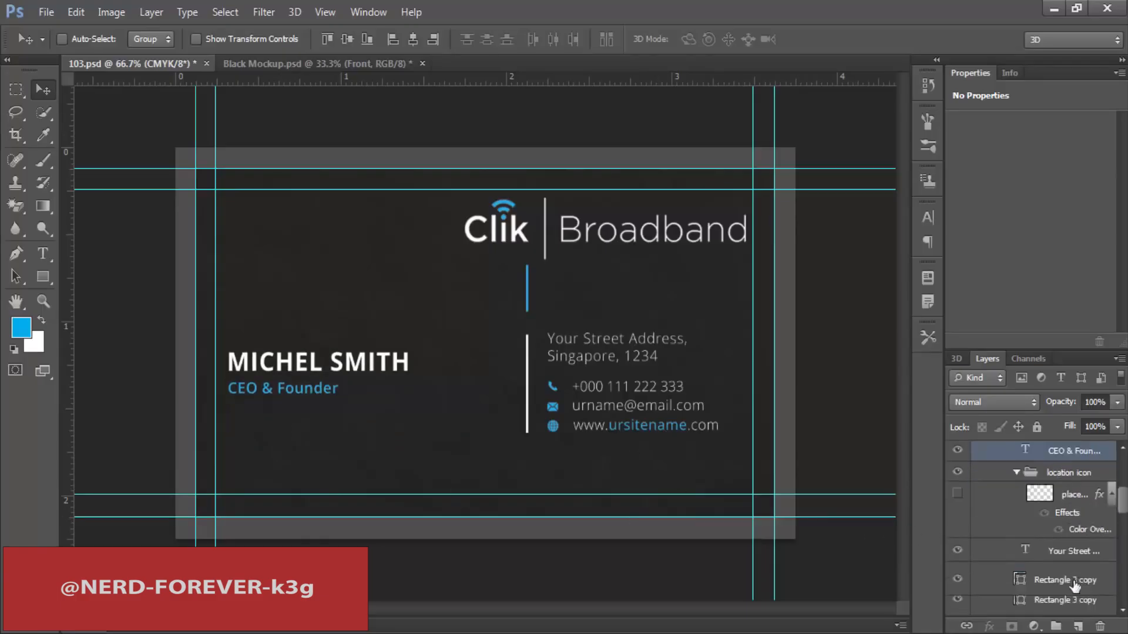
click(1067, 582)
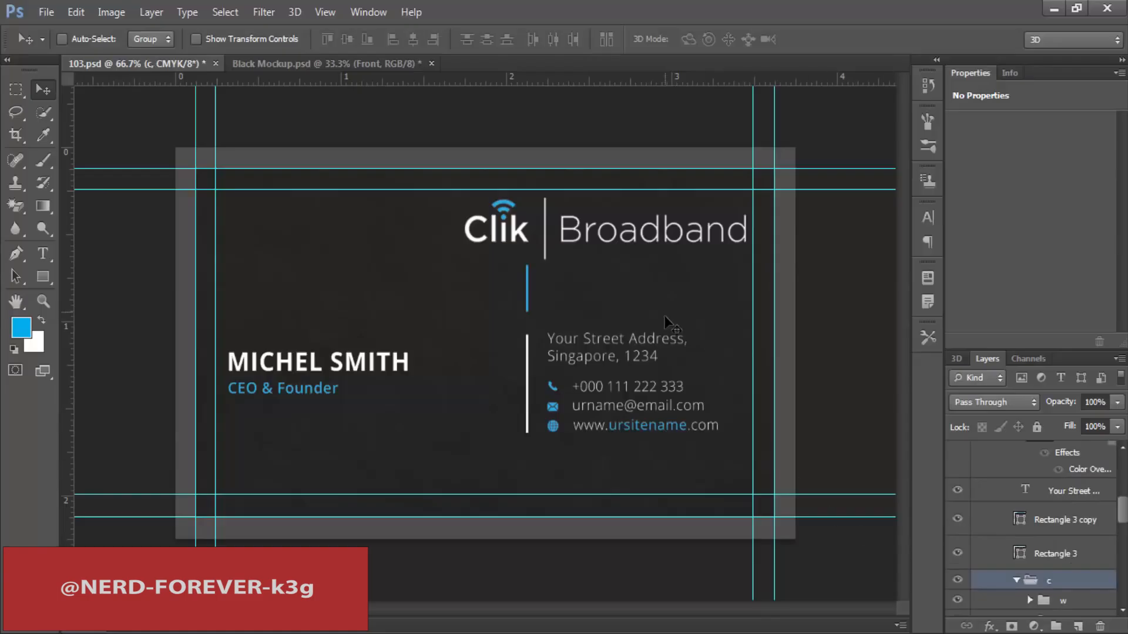
drag(473, 436, 332, 442)
key(Right)
key(Right)
key(Up)
key(Up)
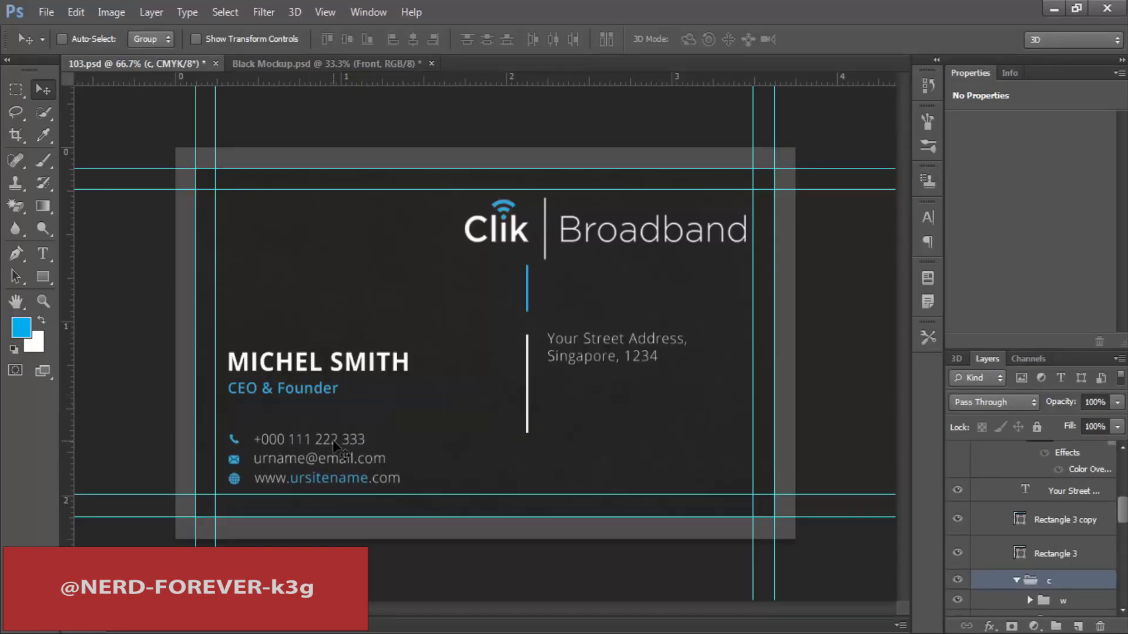
key(Up)
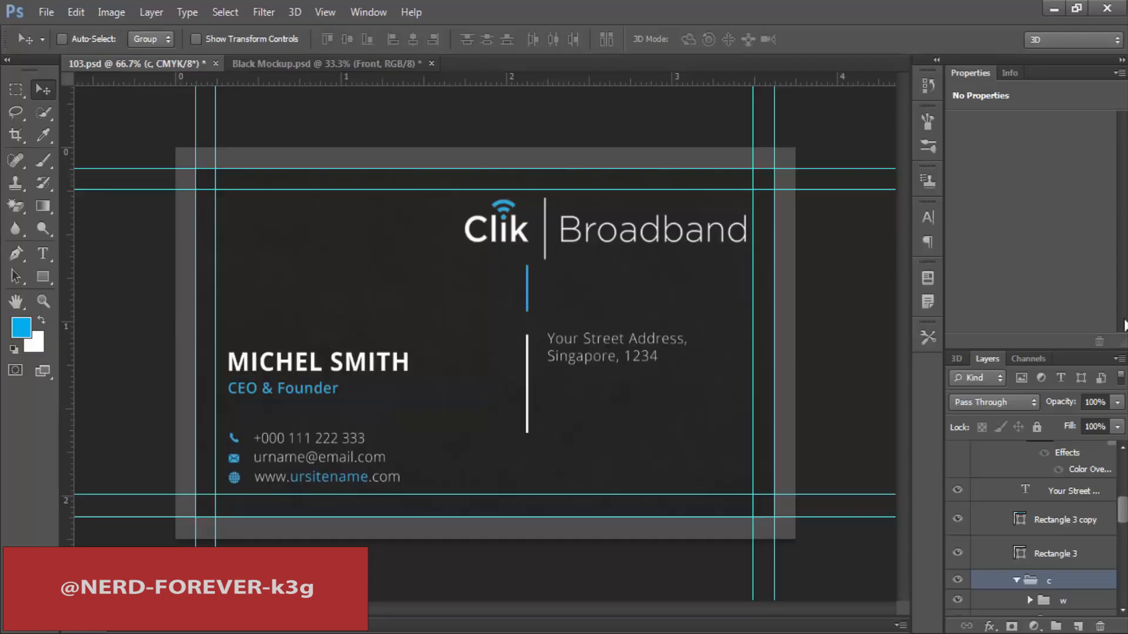
Step: Move the street address to the card's lower-right area and right-align its text
key(t)
click(596, 345)
click(43, 90)
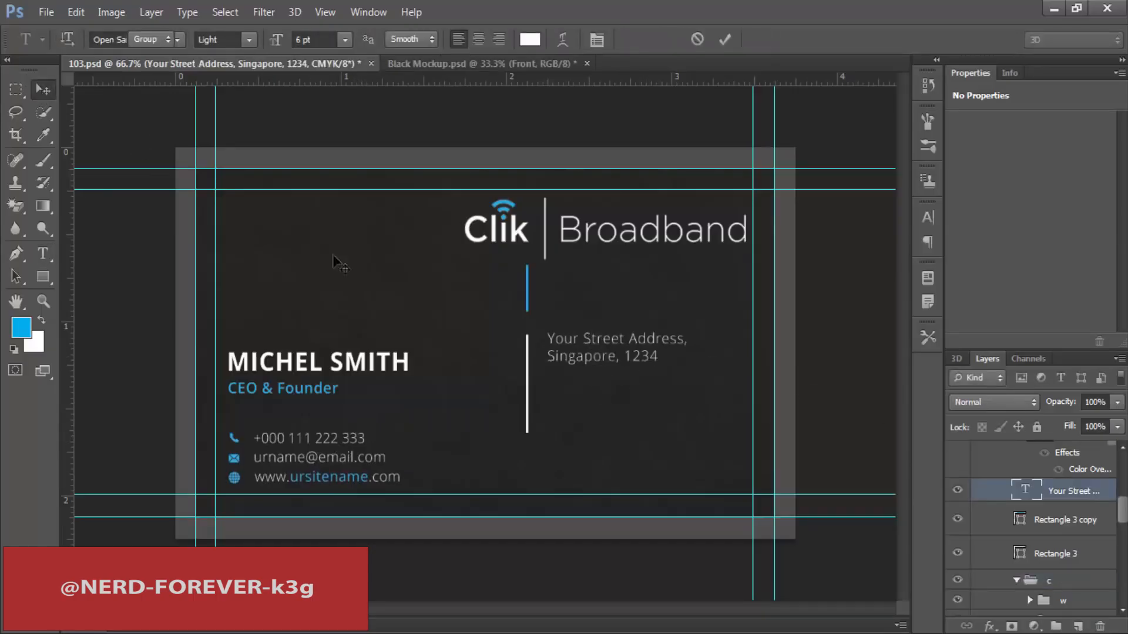
drag(629, 343, 674, 462)
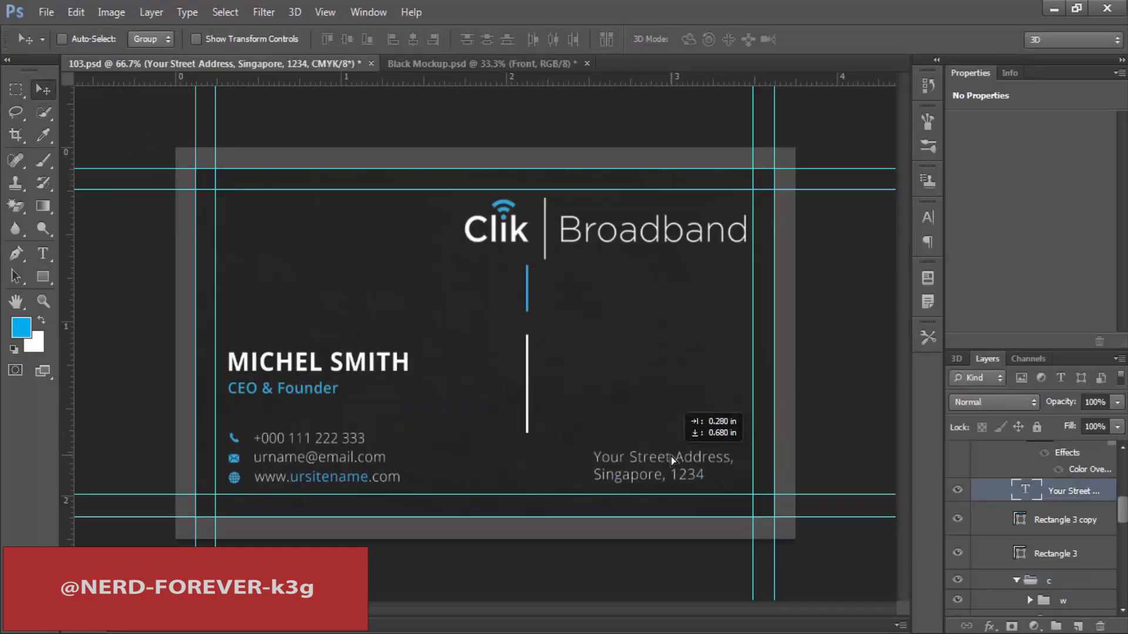
key(t)
click(499, 39)
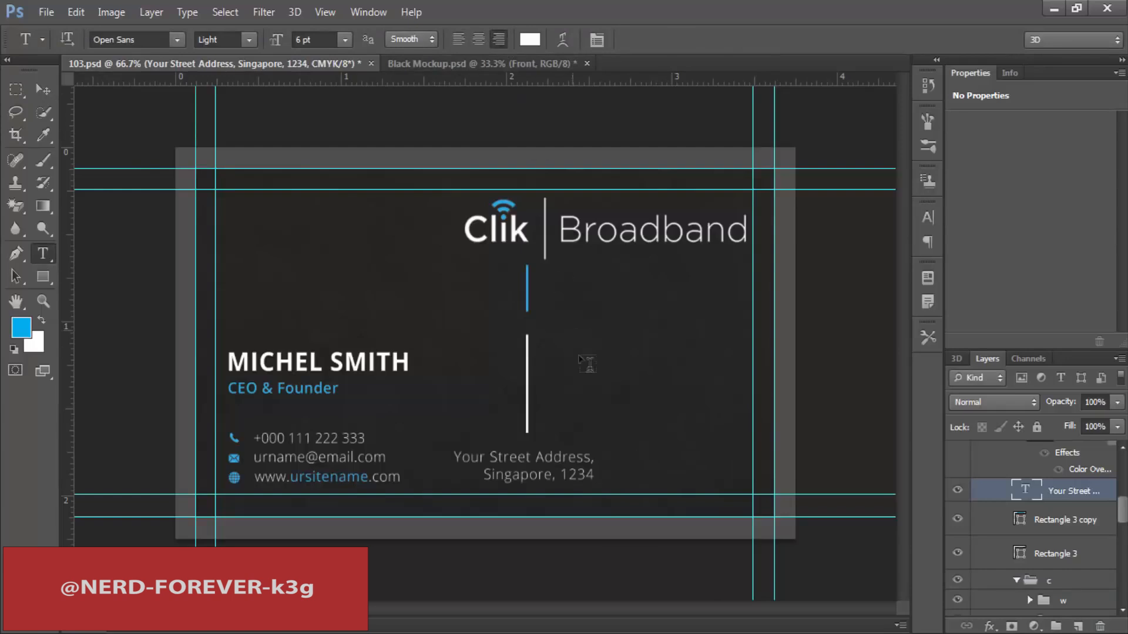
Step: Move the right-aligned address back near the right margin guide, level with the email and website lines
key(v)
drag(541, 464, 675, 465)
key(shift+Right)
key(Left)
key(Left)
key(Left)
key(Up)
key(Up)
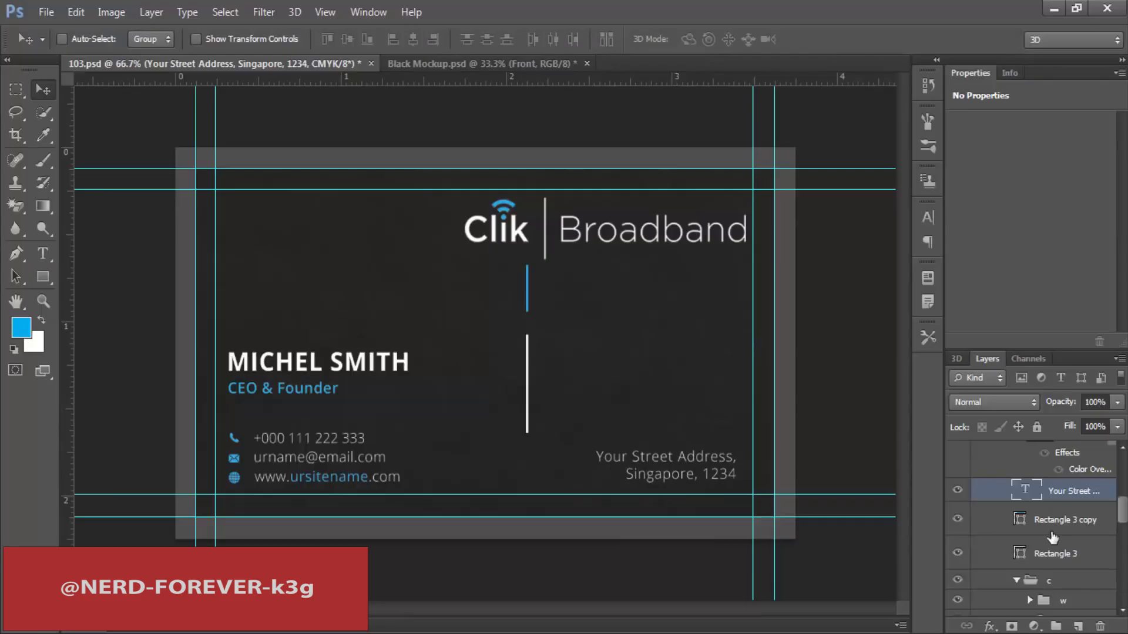
Step: Hide the two vertical dividers and show the blue Rectangle 5 bar again
scroll(998, 537, up, 3)
click(1055, 479)
click(957, 478)
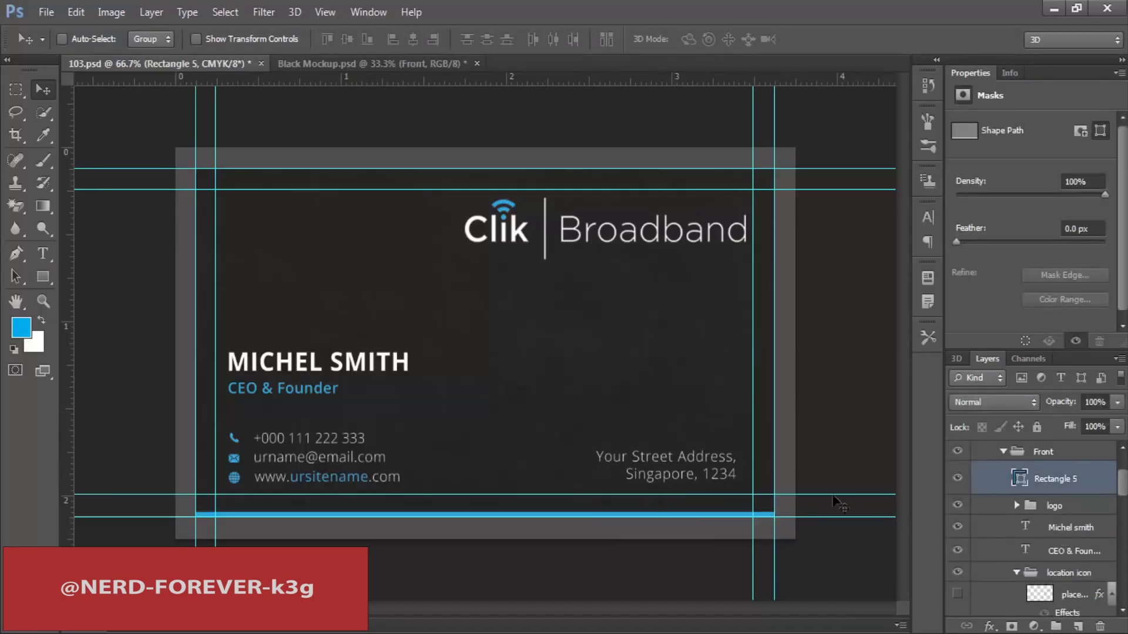
Step: Move the blue bar up to the title's level and reduce its height to a thin strip
drag(585, 517, 577, 389)
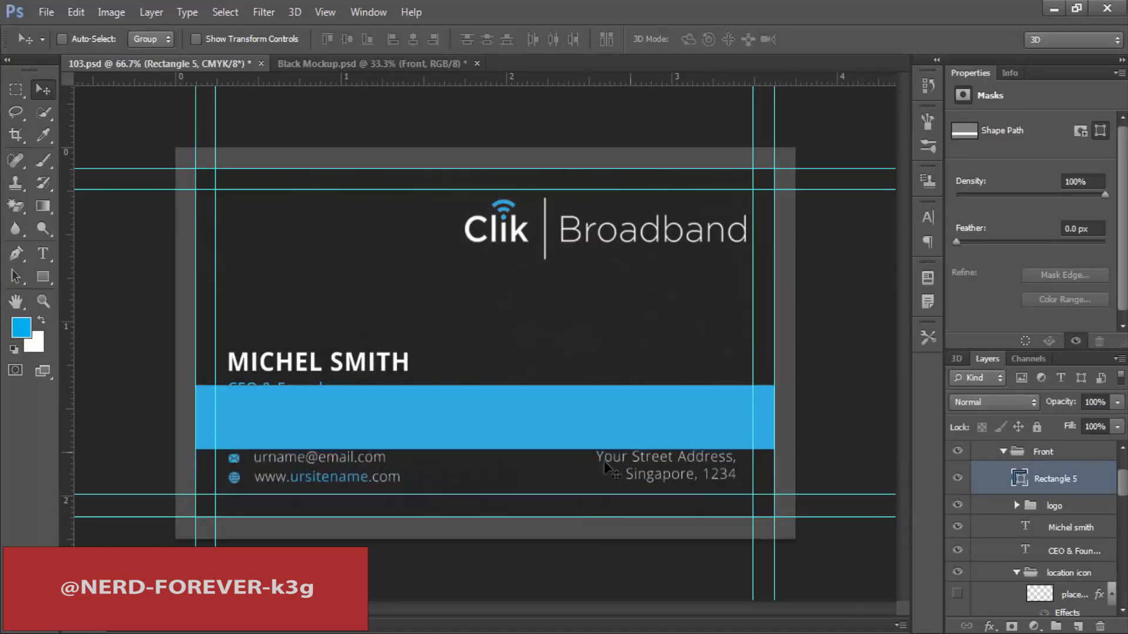
key(ctrl+t)
drag(524, 451, 526, 388)
key(Return)
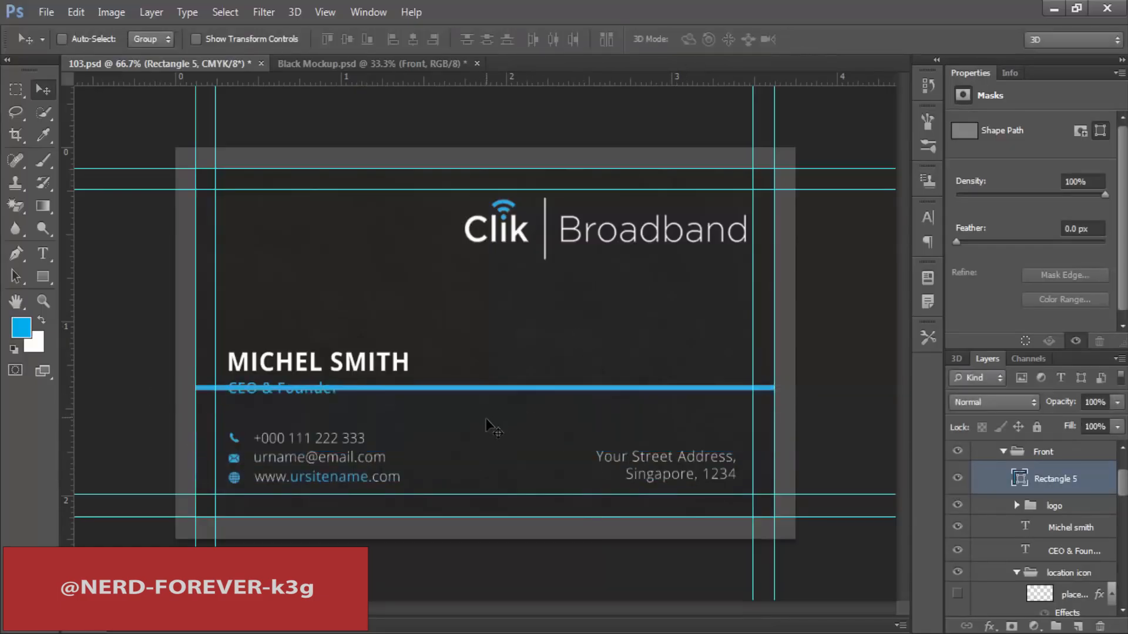
Step: Narrow the blue strip to about 77% width and place it between the title and the contact details
key(ctrl+t)
drag(894, 388, 810, 388)
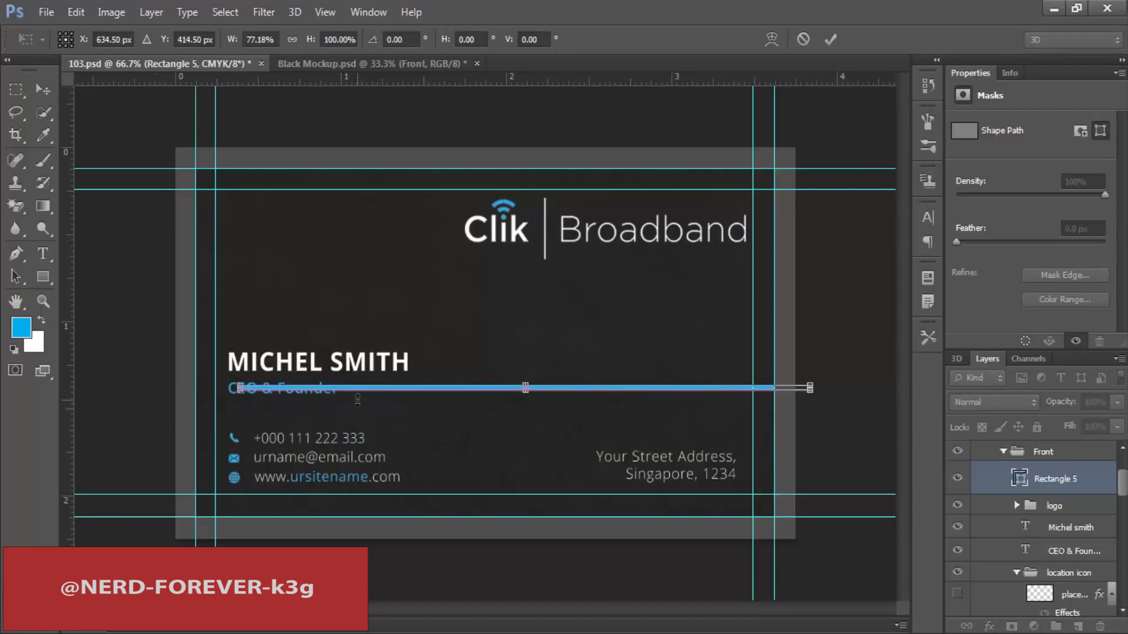
key(Return)
key(ctrl+plus)
drag(375, 468, 370, 471)
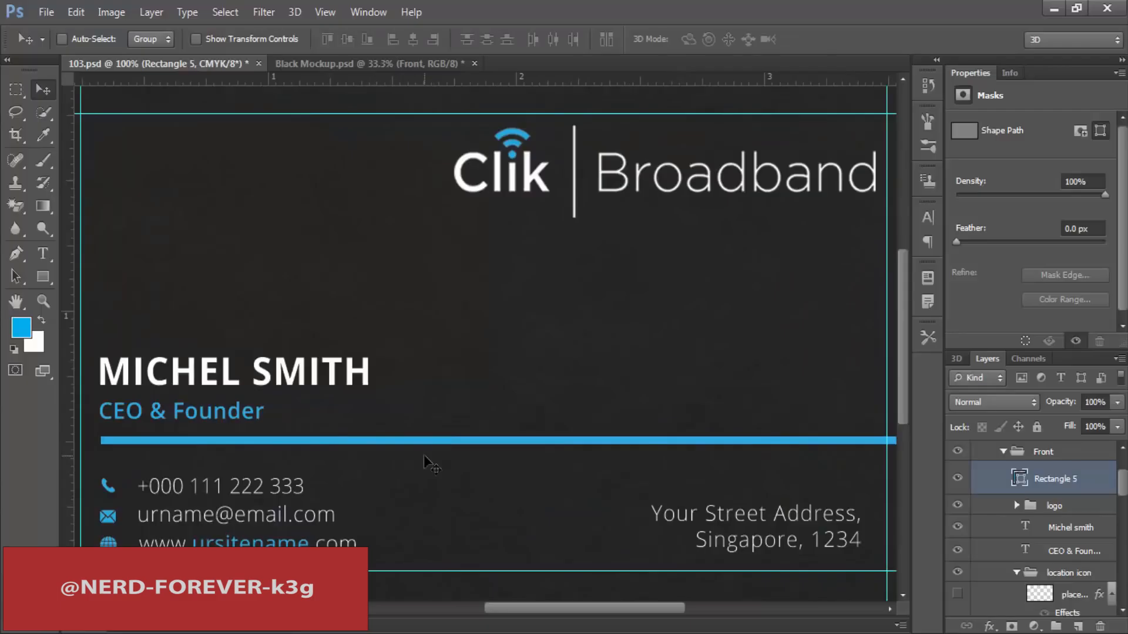
Step: Shorten the blue strip from its right end to line up with the address text's right edge
key(ctrl+minus)
key(ctrl+minus)
key(ctrl+t)
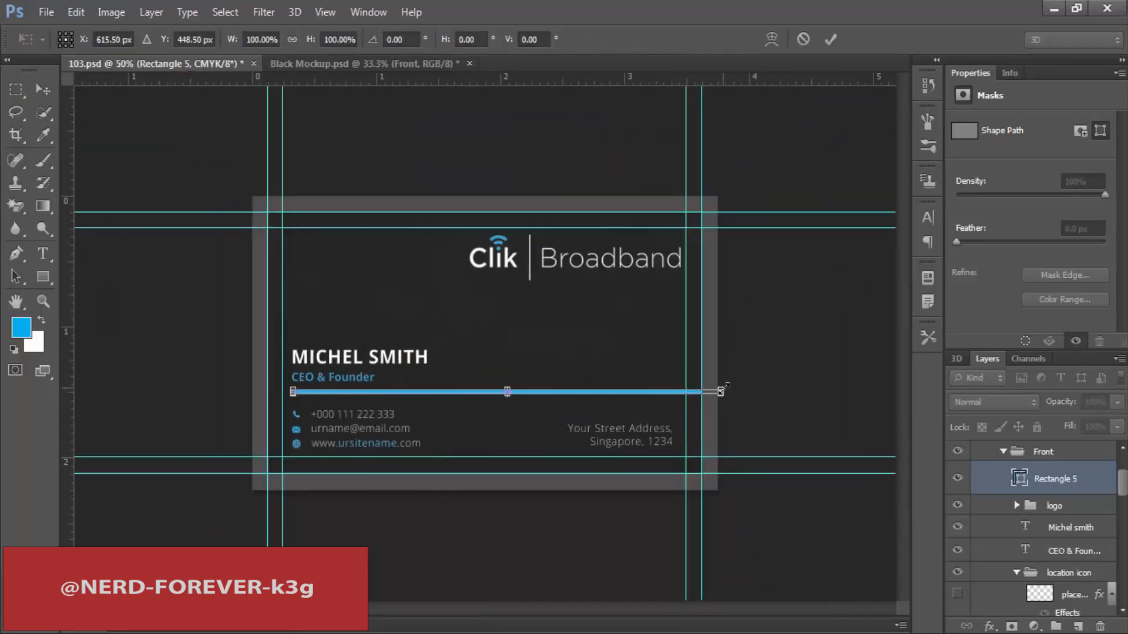
drag(710, 392, 674, 392)
key(Return)
key(ctrl+plus)
key(ctrl+plus)
key(ctrl+plus)
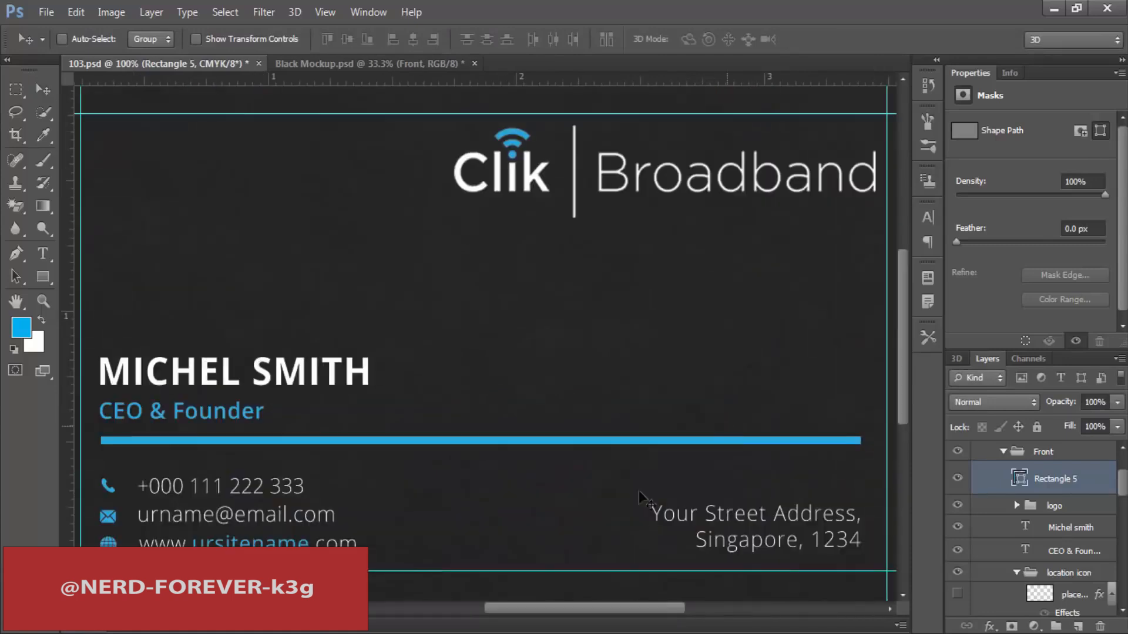
Step: Make the blue strip thinner and nudge it down midway between the title and the phone number
key(ctrl+t)
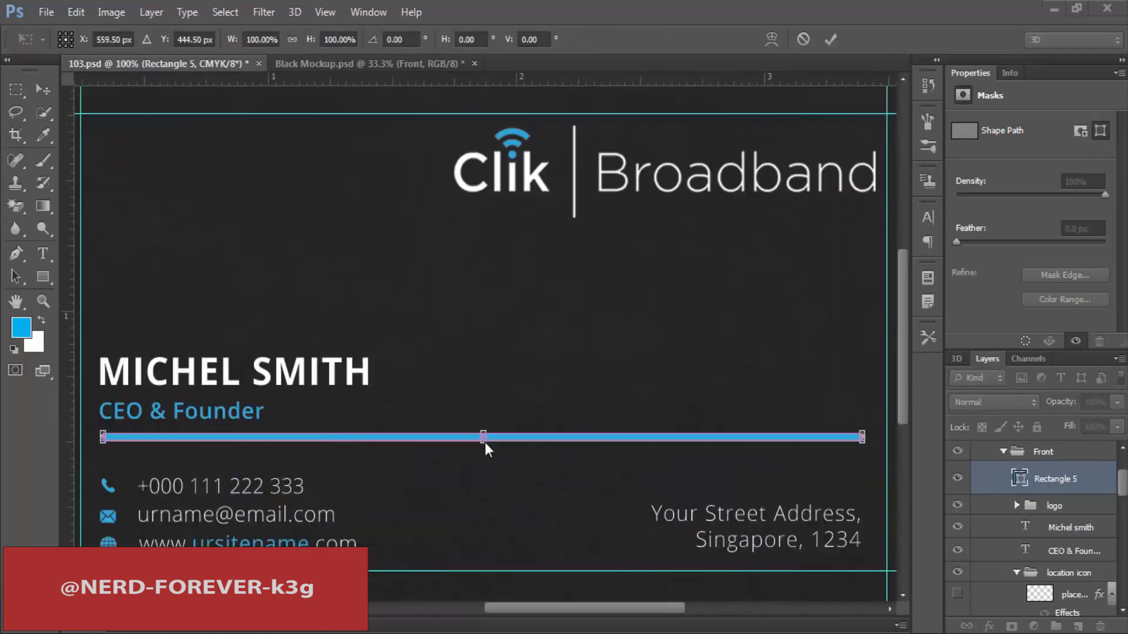
drag(484, 438, 484, 436)
key(Return)
key(Down)
key(Down)
key(Down)
key(Down)
key(Down)
key(Down)
key(Down)
key(Down)
key(Down)
key(Down)
key(Down)
key(Down)
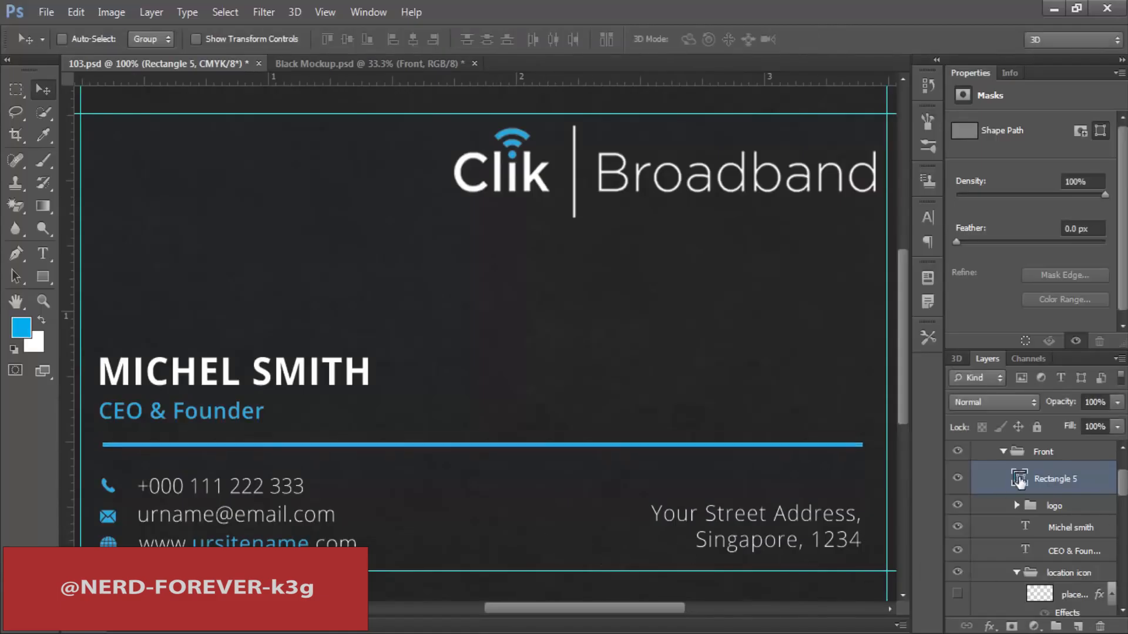
Step: Change the divider strip's fill colour from blue to medium grey
double_click(1020, 479)
drag(587, 276, 558, 339)
click(987, 184)
Step: Thin the grey divider to a hairline and center it vertically between the title and the contact details
alt+scroll(567, 472, up, 5)
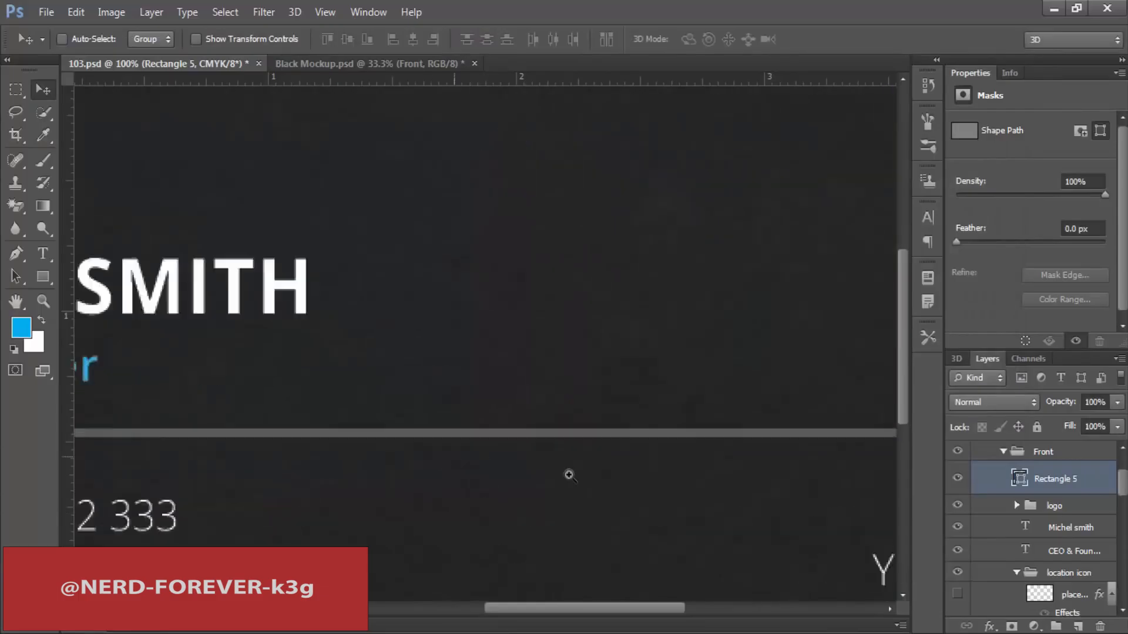
key(ctrl+t)
drag(529, 392, 527, 376)
key(Return)
key(ctrl+minus)
alt+scroll(527, 375, down, 7)
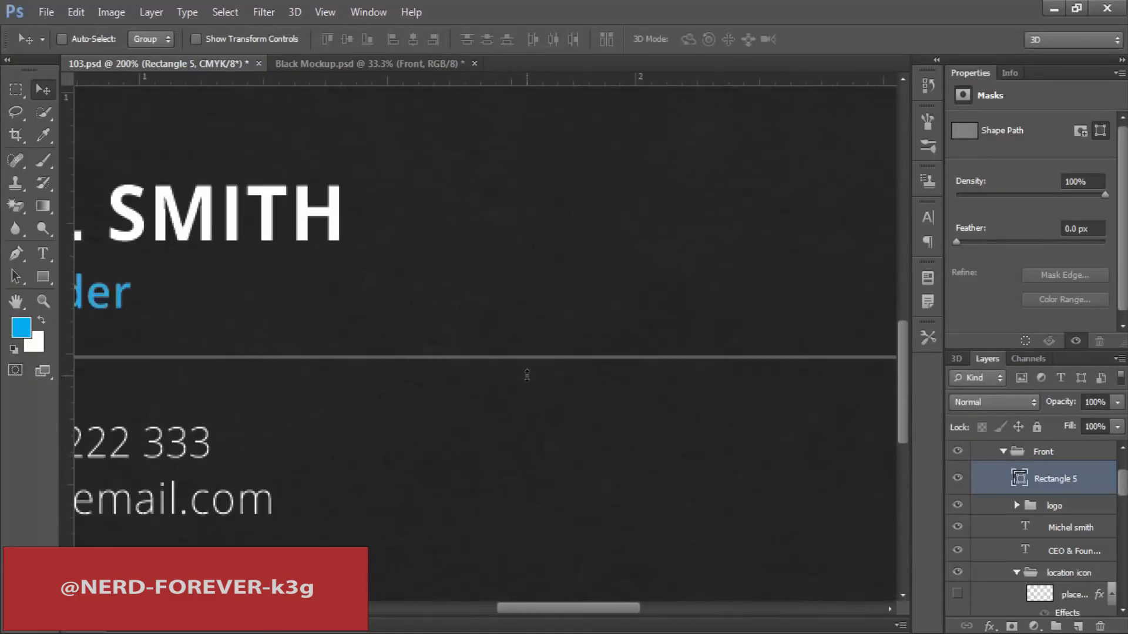
key(Down)
key(Down)
key(Down)
key(Down)
key(Up)
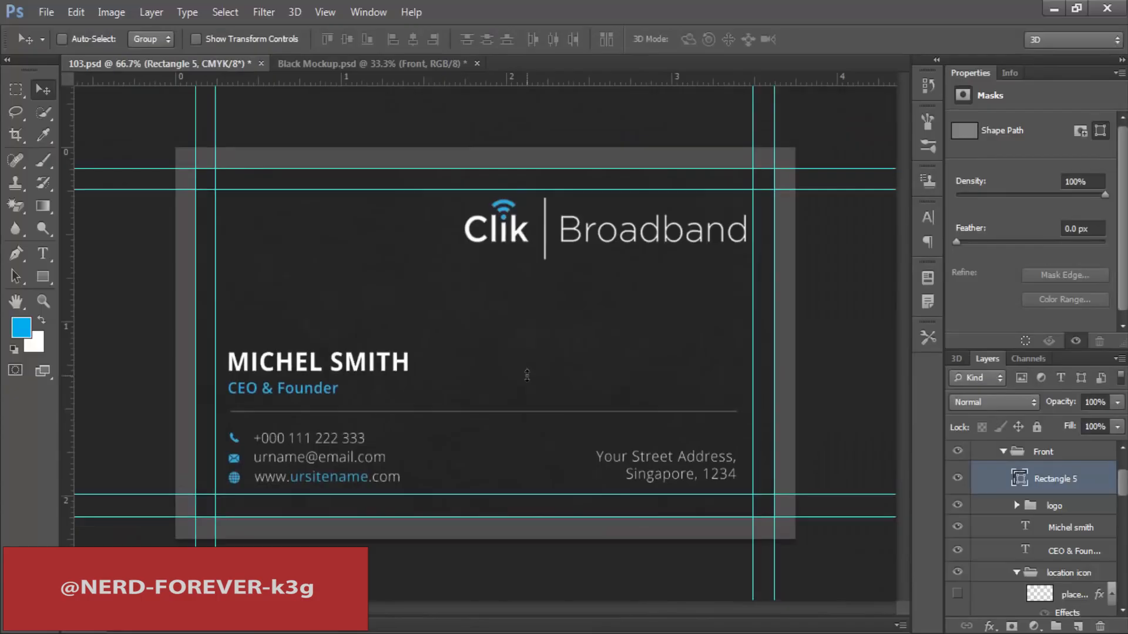
Step: Nudge the street address slightly right toward the margin guide
key(t)
click(731, 470)
click(45, 87)
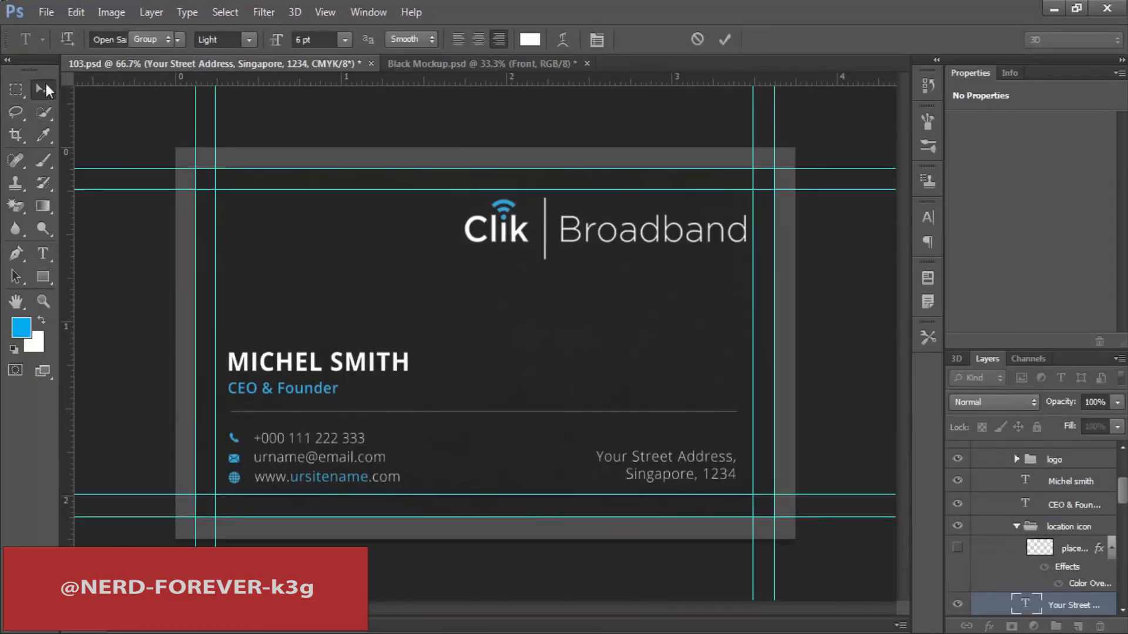
key(Right)
key(Right)
key(Right)
key(Right)
key(Right)
key(Right)
key(Right)
key(Right)
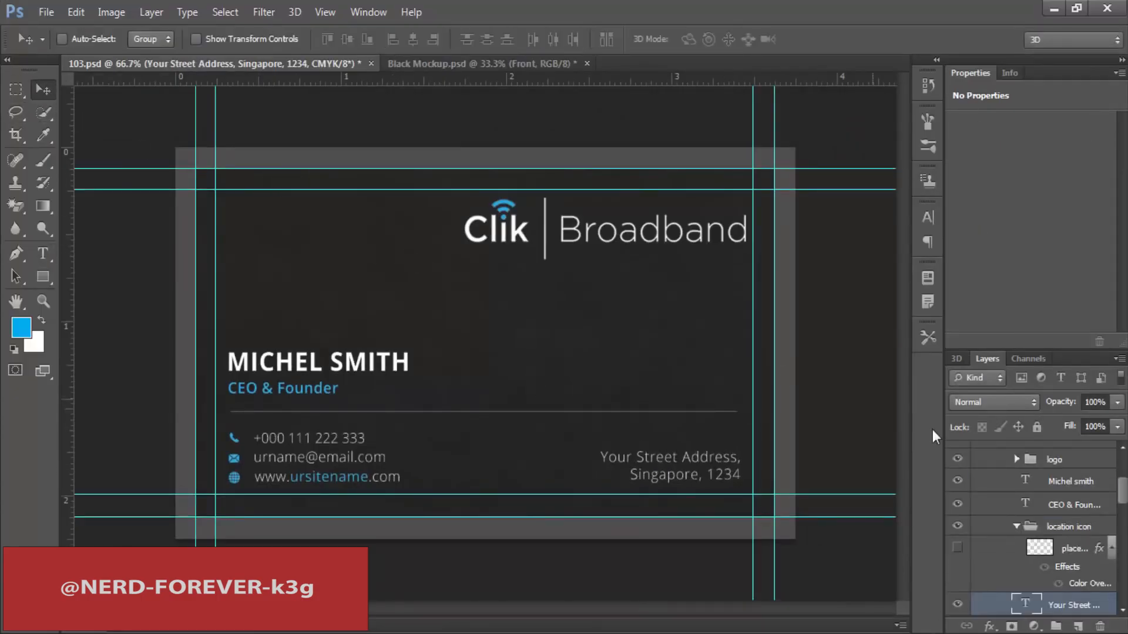
Step: Nudge the logo group slightly left, away from the right margin guide
click(1069, 460)
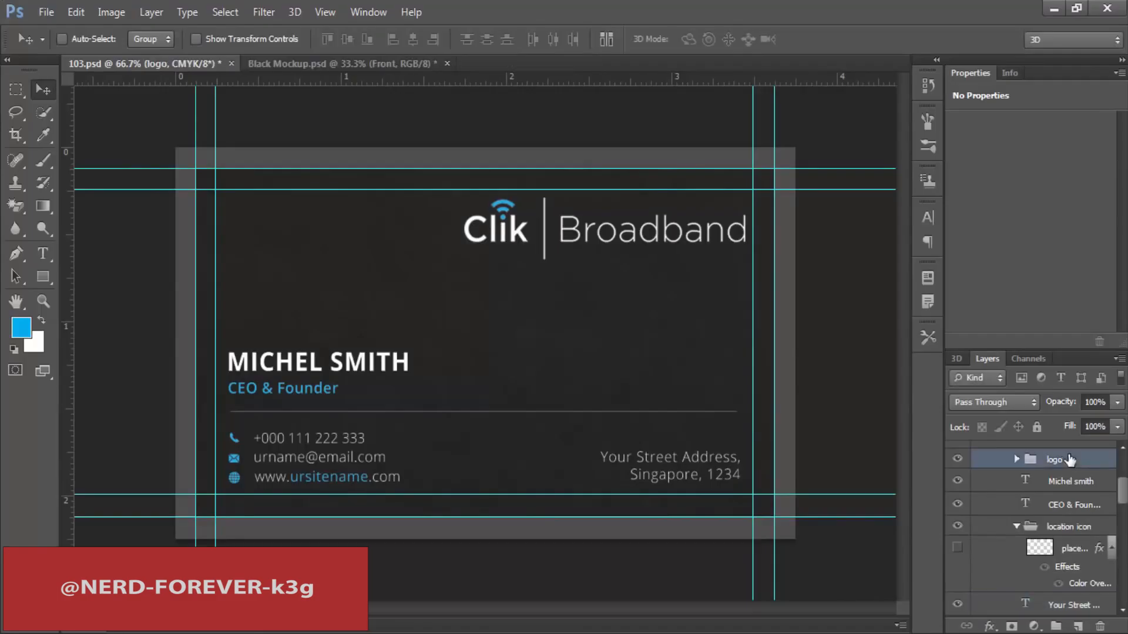
key(Left)
key(Left)
key(Left)
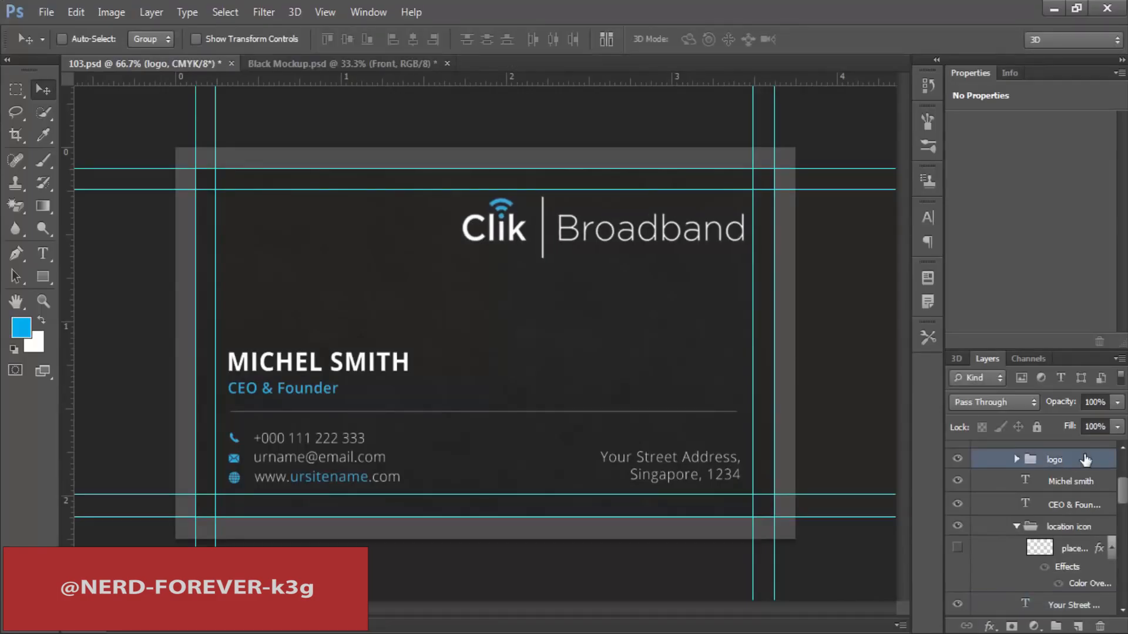
Step: Copy the finished card front inside the trim guides into the mockup's Front smart object, then save and close that object
key(m)
drag(195, 169, 775, 517)
click(341, 63)
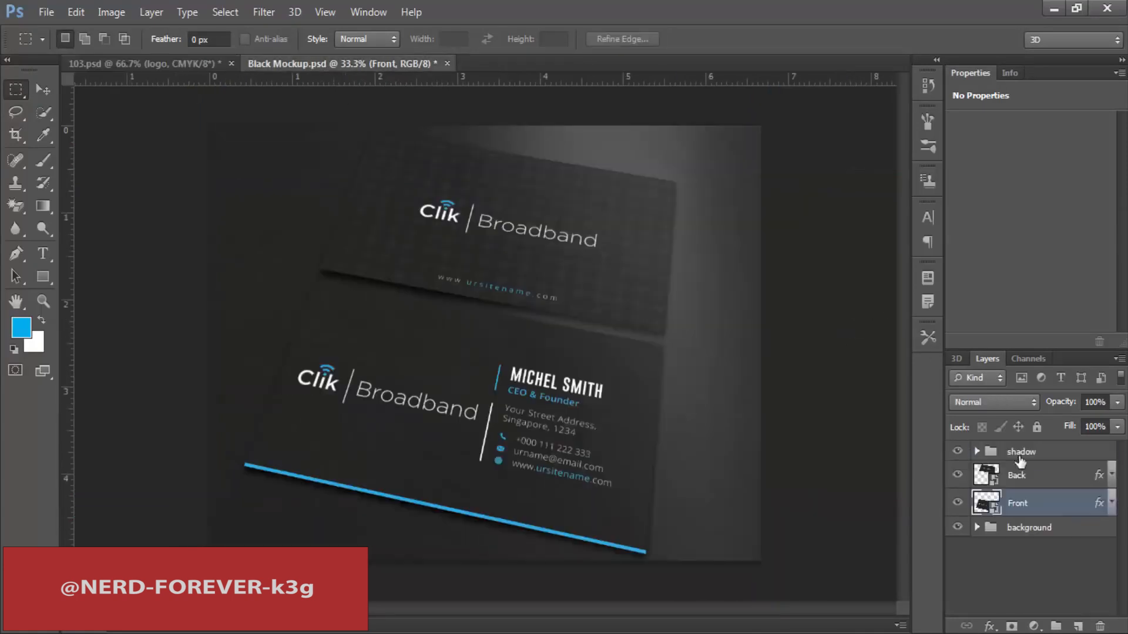
double_click(993, 502)
key(ctrl+s)
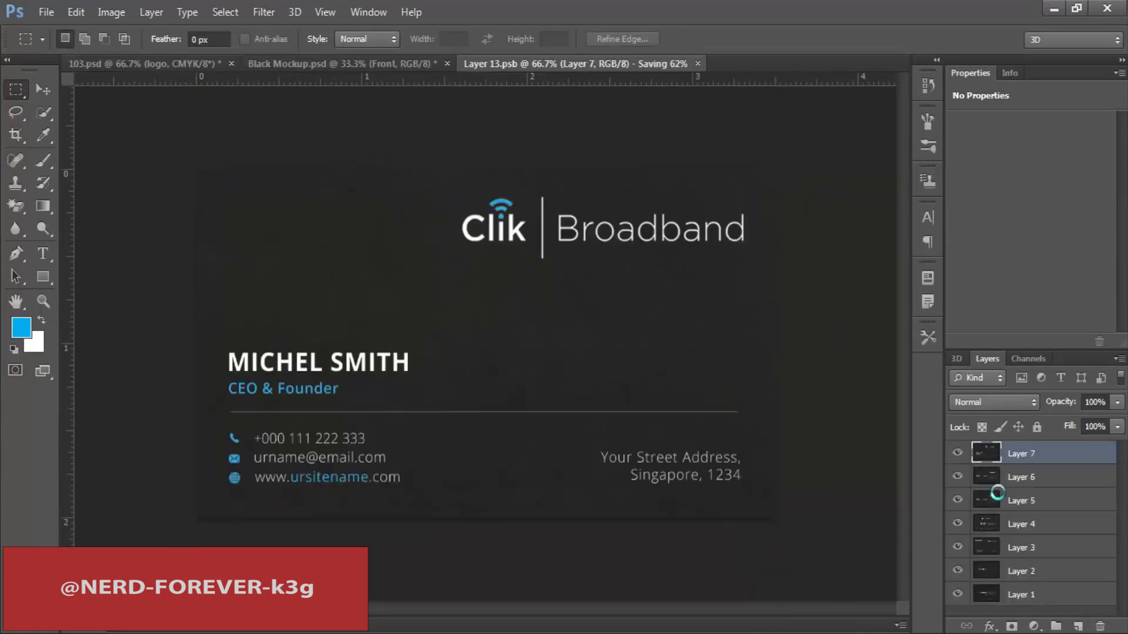
key(ctrl+w)
key(ctrl+shift+s)
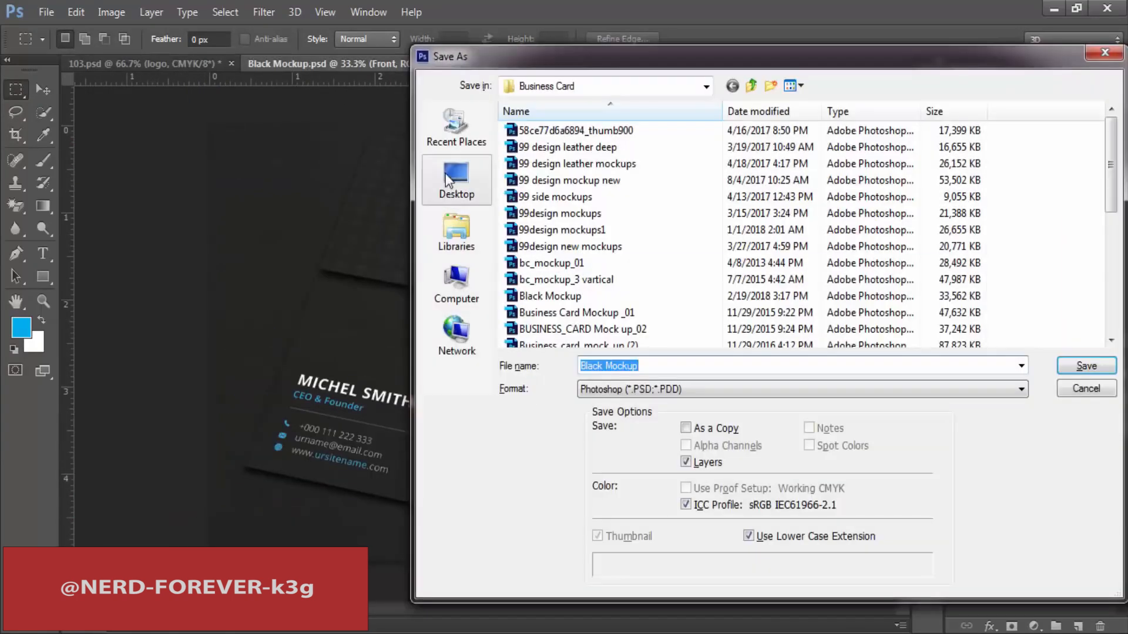
click(1088, 54)
drag(464, 414, 521, 419)
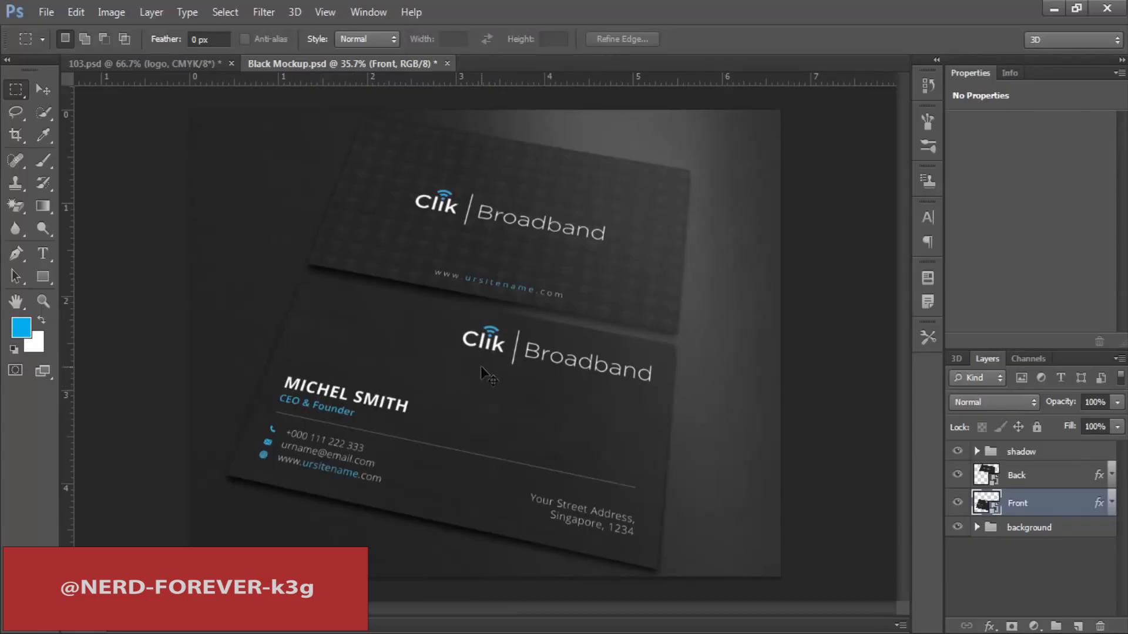
Step: Save the black mockup as a JPEG named 06 in New folder with the other previews
key(ctrl+shift+s)
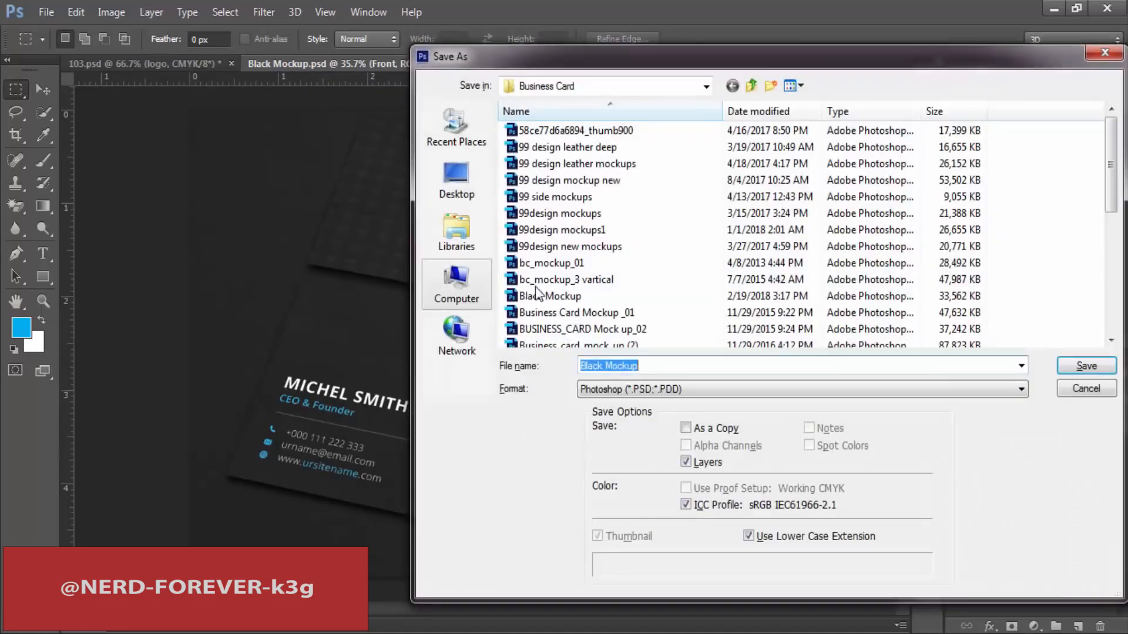
click(753, 87)
click(635, 387)
click(647, 493)
click(674, 366)
text(06)
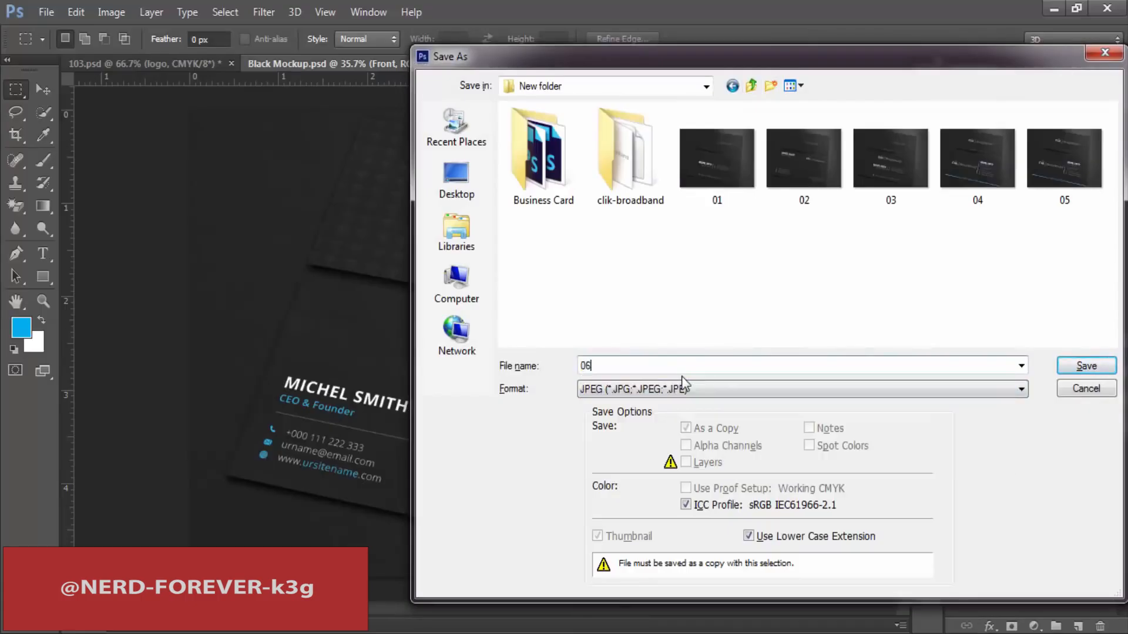
key(Return)
key(Return)
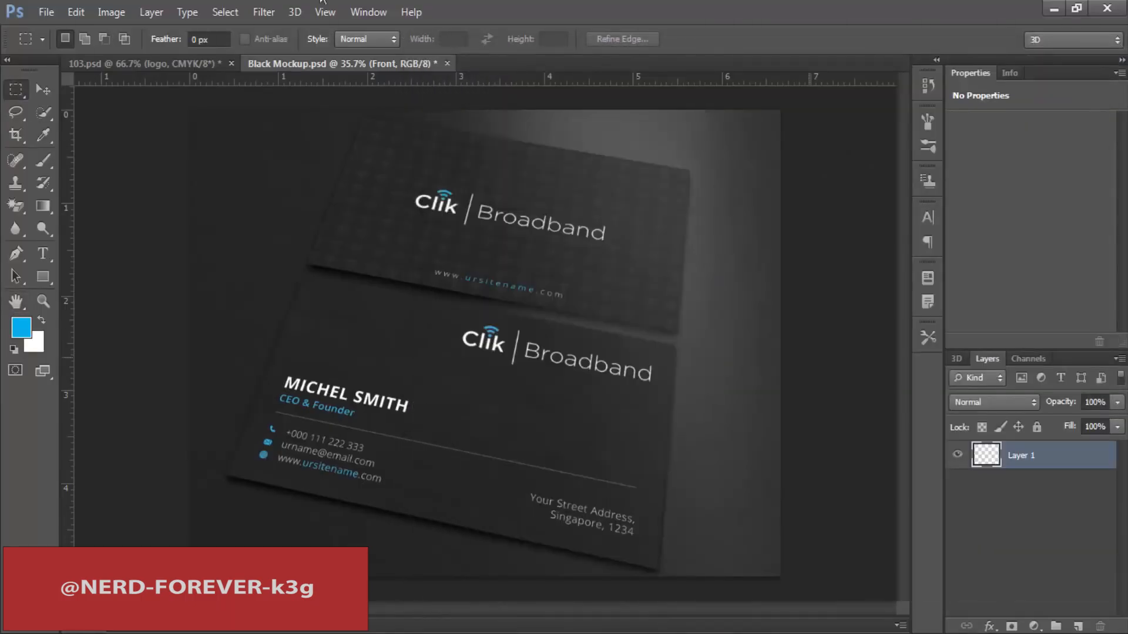
Step: Collapse layer group 06 in 103.psd and save the document
click(166, 64)
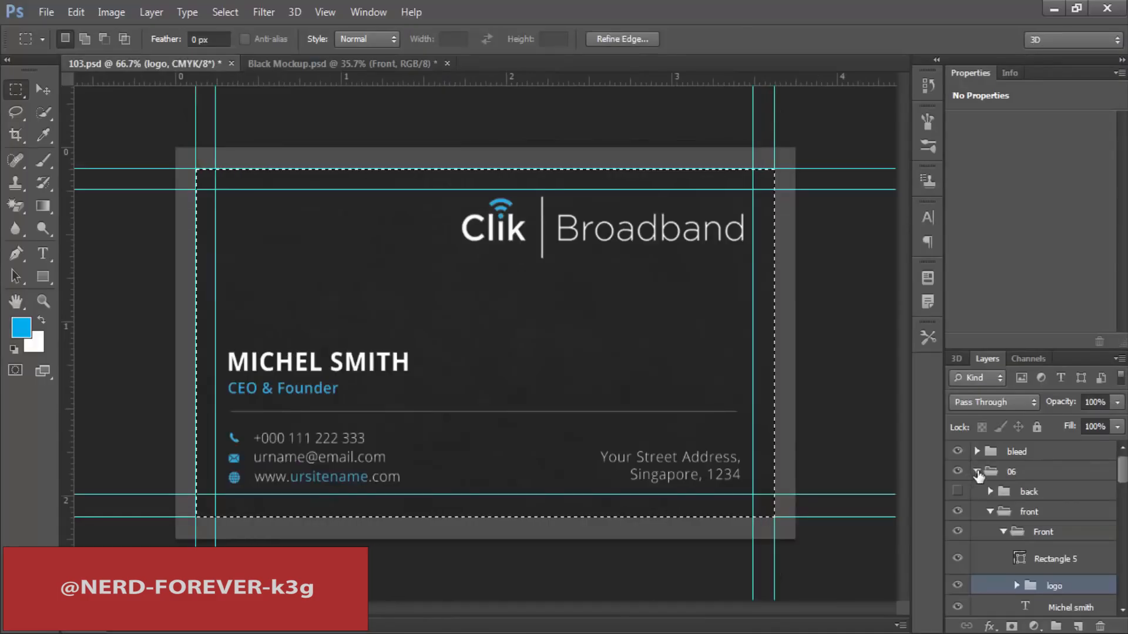
click(978, 473)
key(ctrl+s)
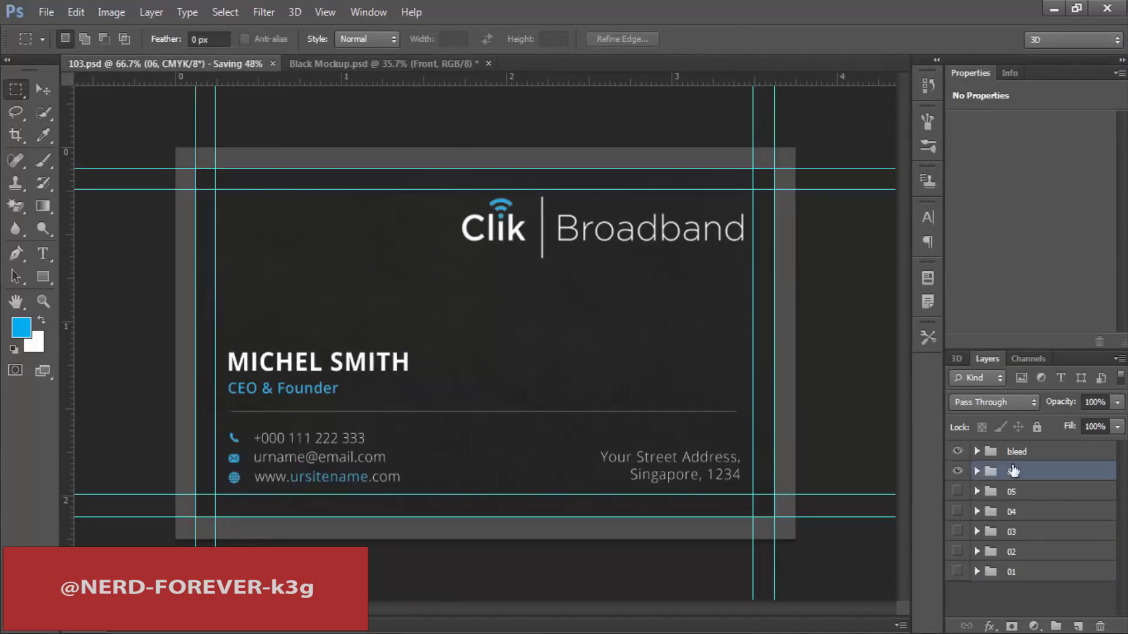
Step: Duplicate layer group 06, name the copy 07, and hide the original group
key(ctrl+j)
double_click(1019, 471)
text(07)
key(Return)
click(957, 492)
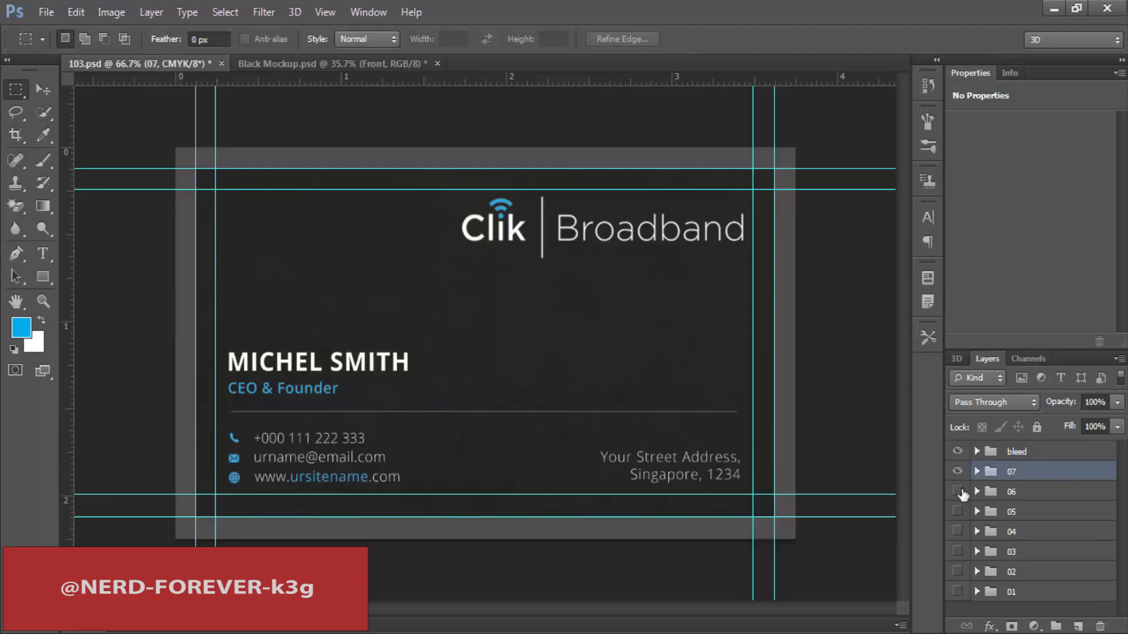
Step: Shorten the grey divider in group 07 from its left end to begin just past the job title, and raise it slightly
click(977, 472)
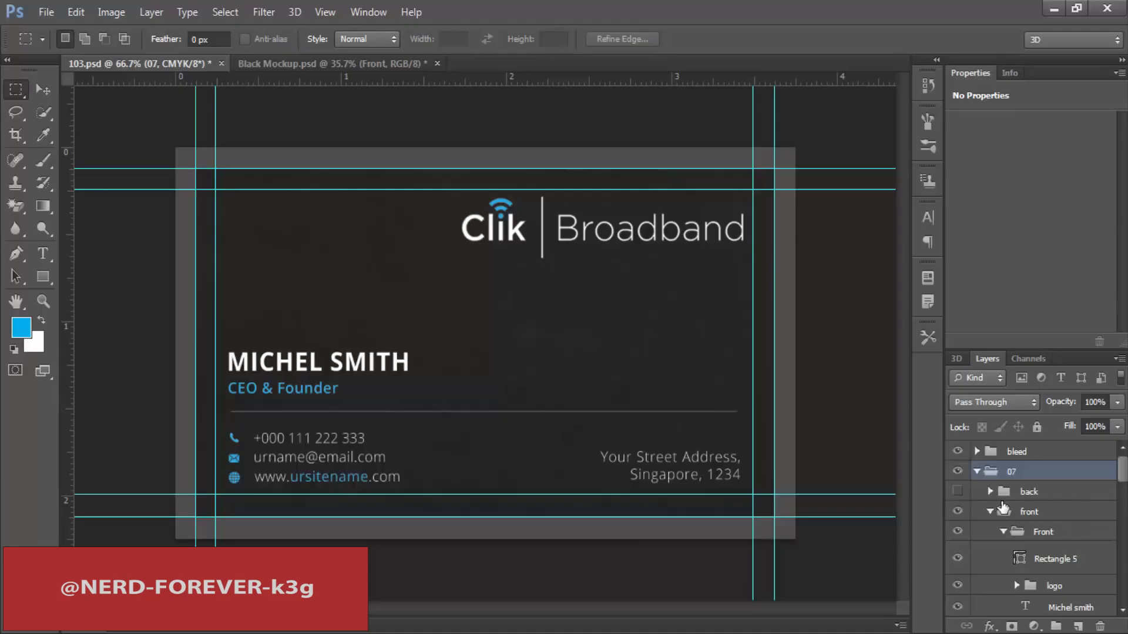
click(1016, 513)
click(959, 492)
click(1032, 531)
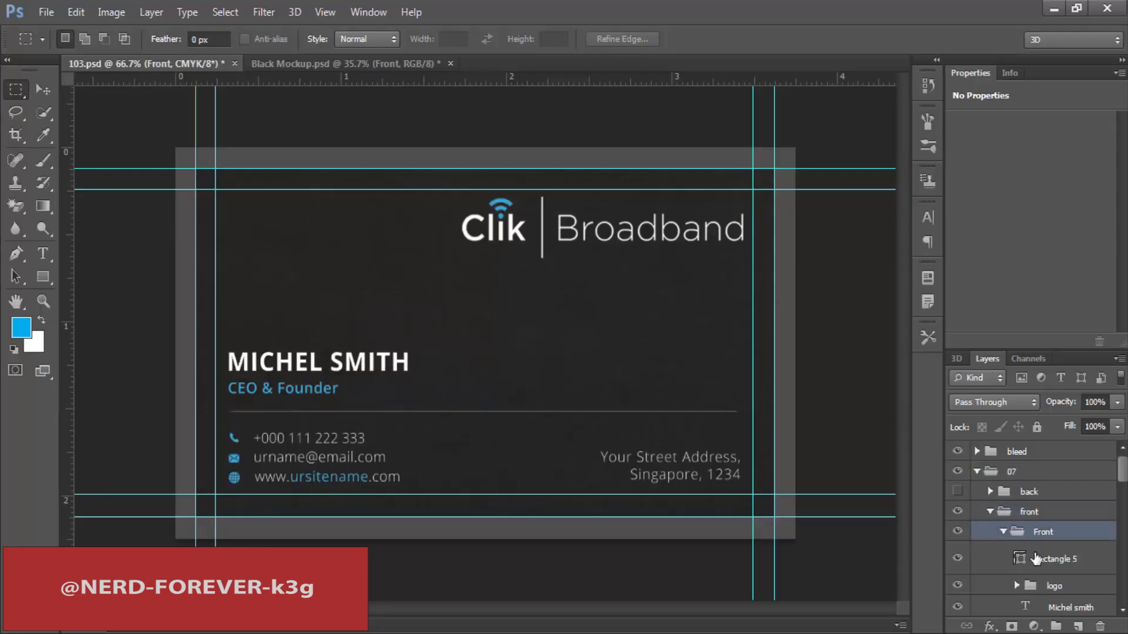
click(1037, 559)
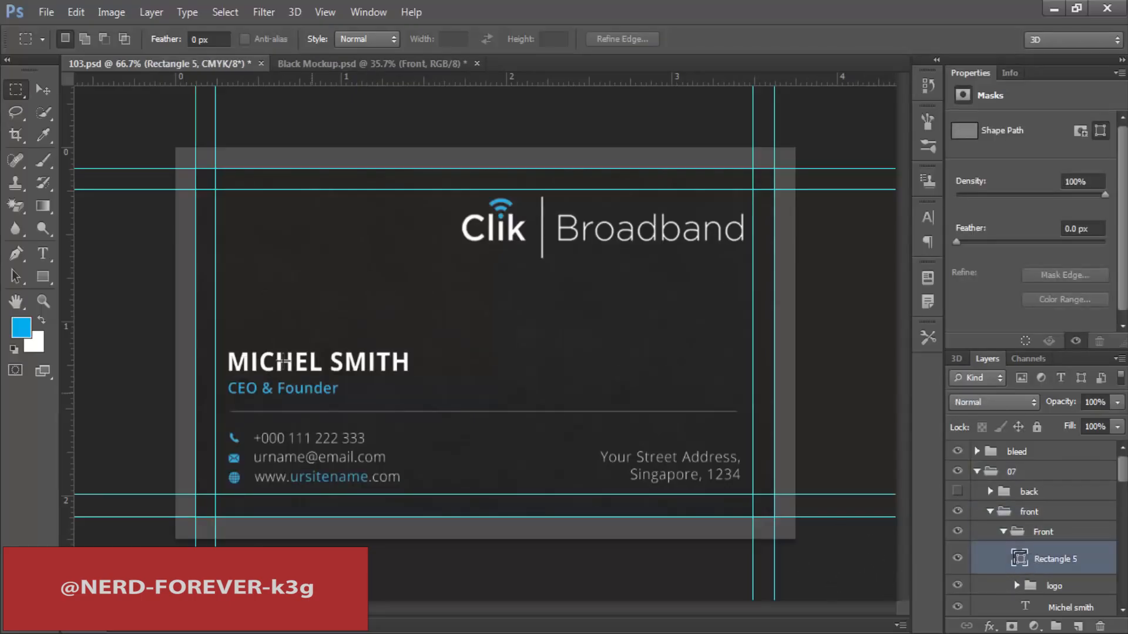
key(ctrl+t)
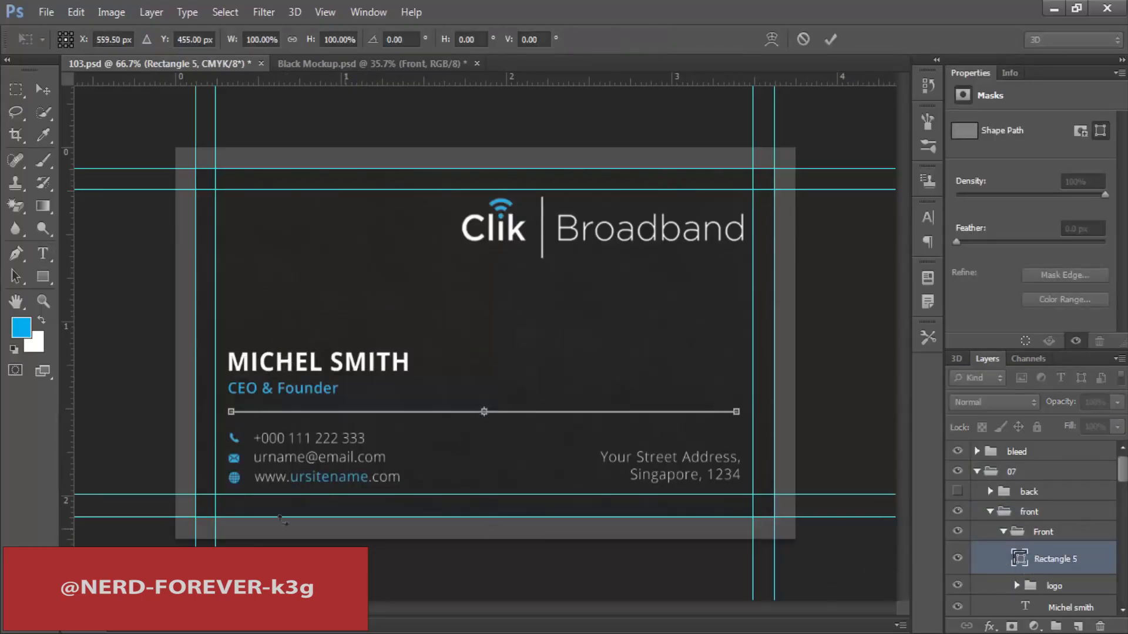
drag(229, 413, 345, 414)
key(Return)
key(t)
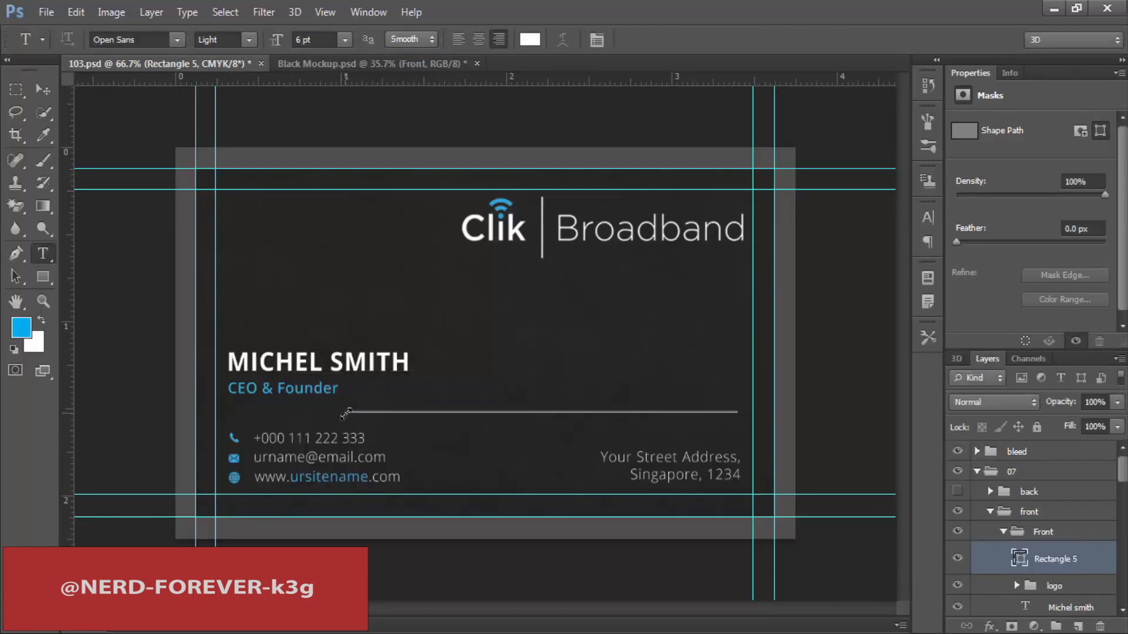
key(v)
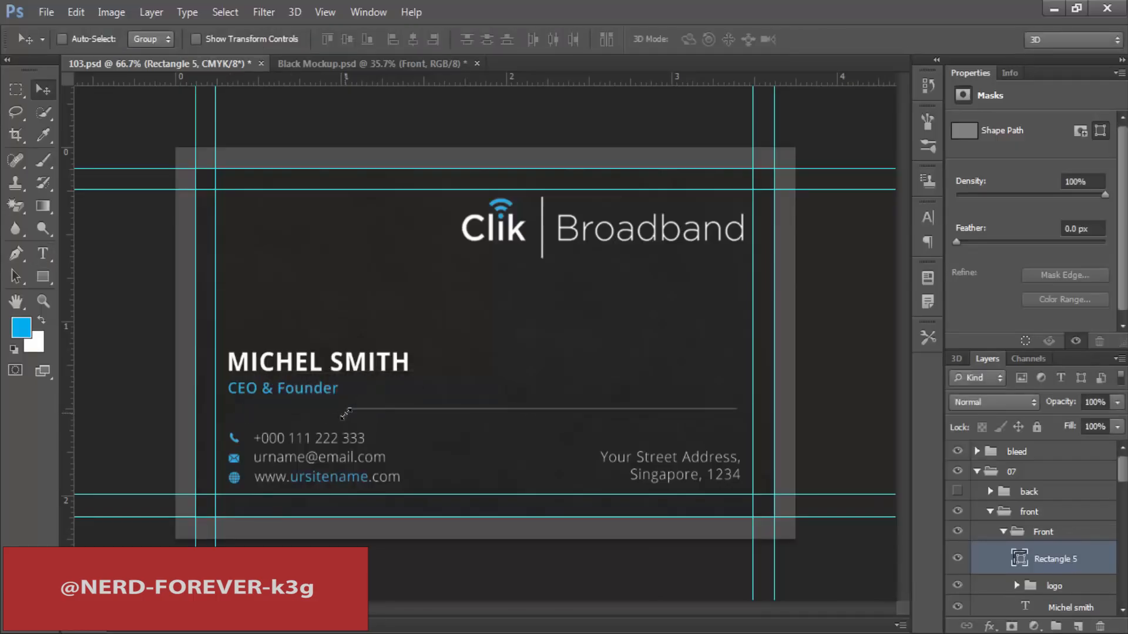
Step: Move the name and job title down together until the job title lines up with the grey divider
scroll(1064, 536, down, 3)
click(1066, 530)
shift+click(1061, 549)
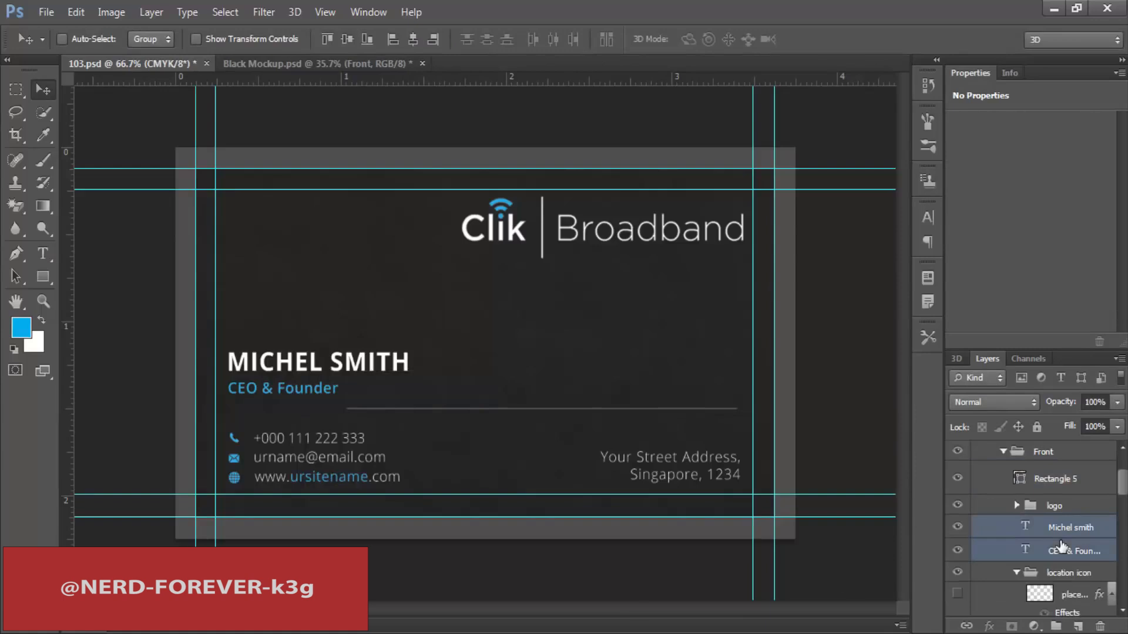
key(shift+Down)
key(shift+Down)
key(shift+Down)
key(shift+Down)
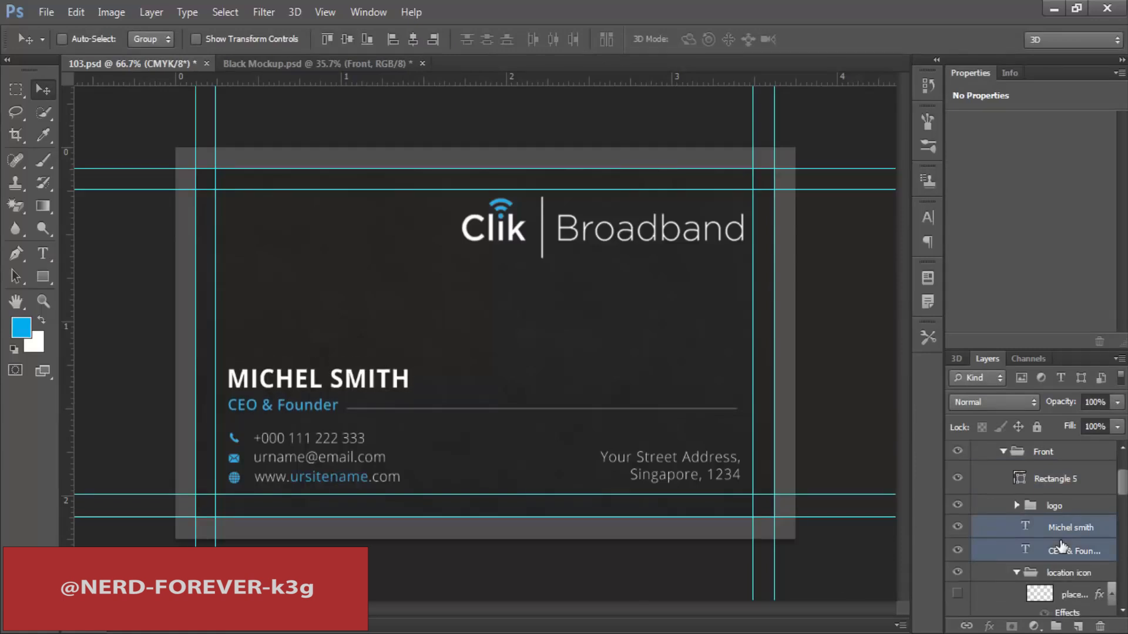
Step: Show the blue location pin icon and place it above the right end of the street address
scroll(1035, 536, down, 2)
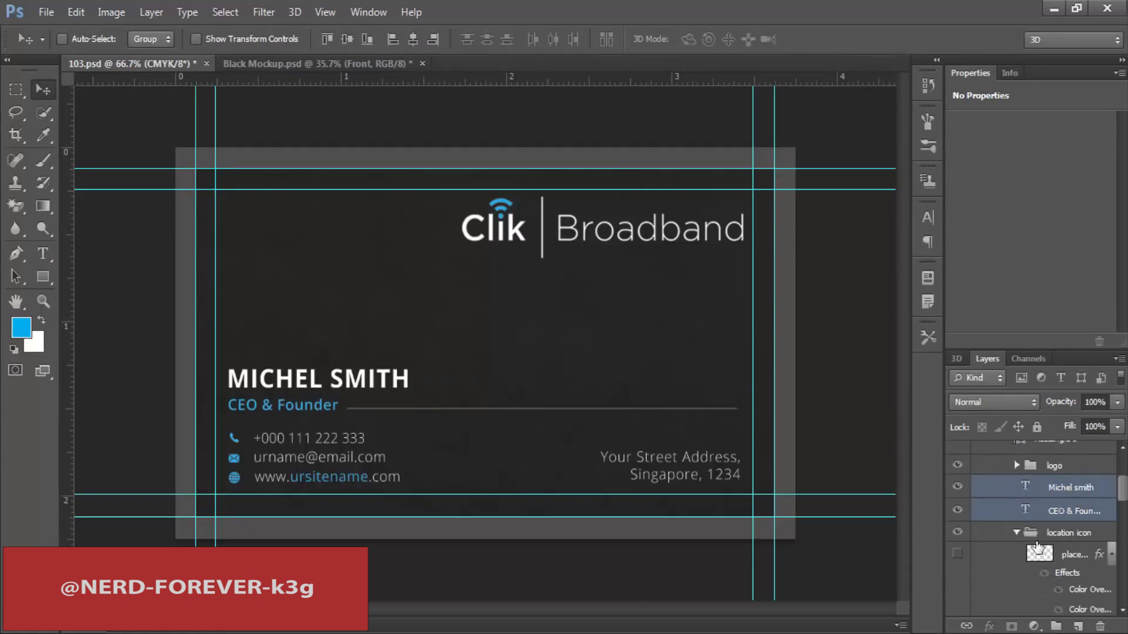
drag(358, 468, 682, 434)
key(ctrl+z)
click(1044, 559)
drag(564, 488, 915, 439)
key(ctrl+z)
drag(680, 435, 799, 422)
drag(488, 457, 723, 436)
key(ctrl+z)
drag(481, 472, 731, 445)
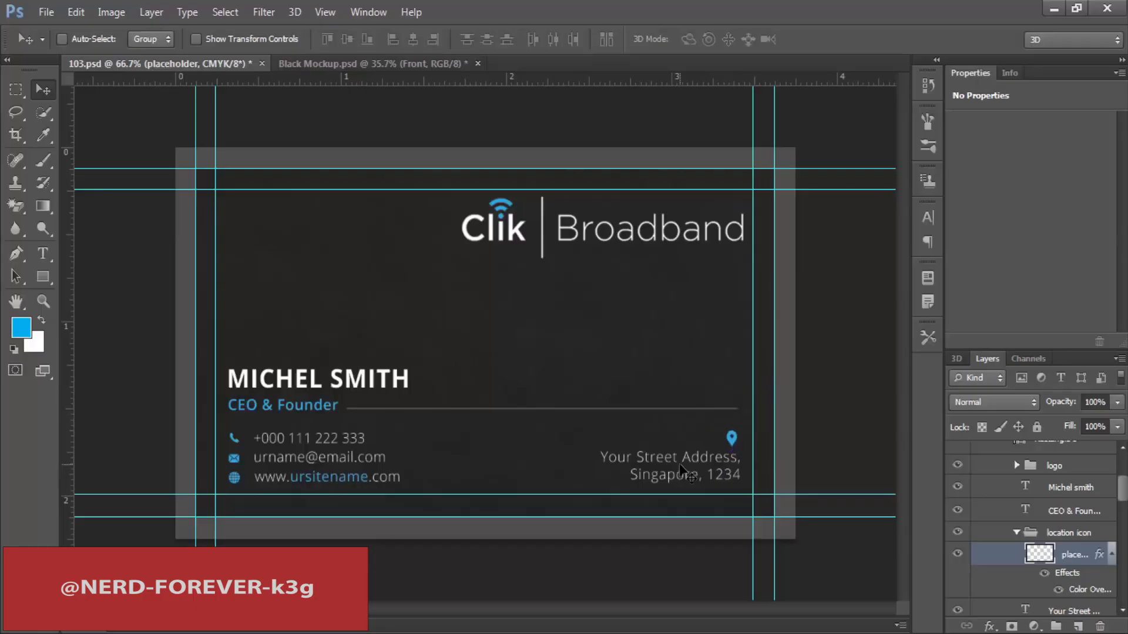
Step: Copy the seventh card front inside the trim guides into the mockup's Front smart object, then save and close that object
key(m)
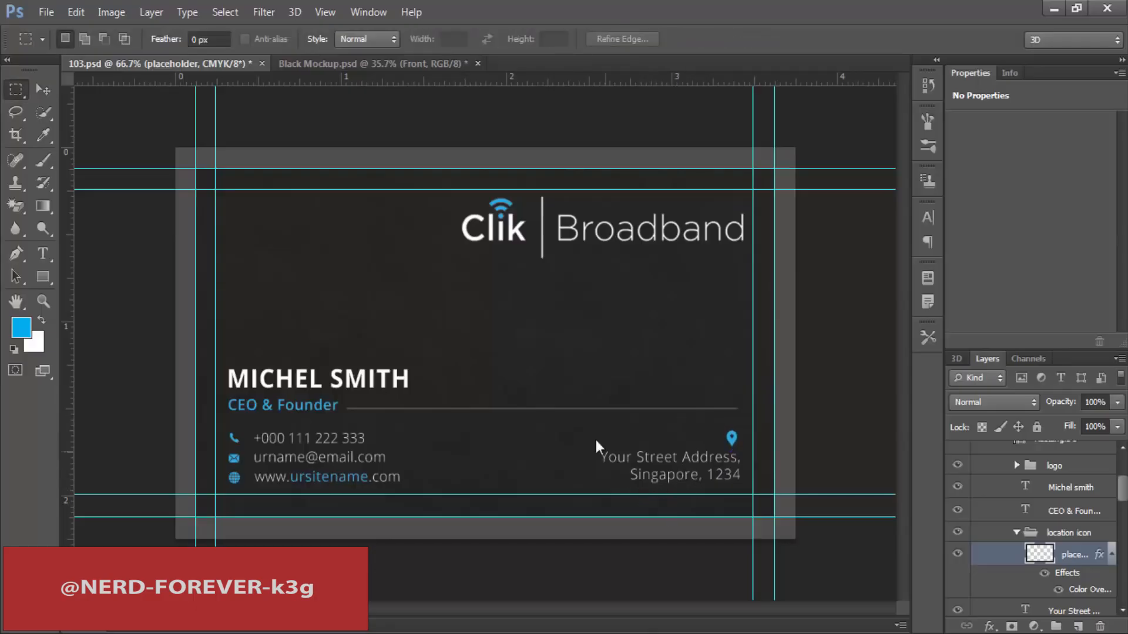
drag(196, 169, 775, 517)
click(353, 63)
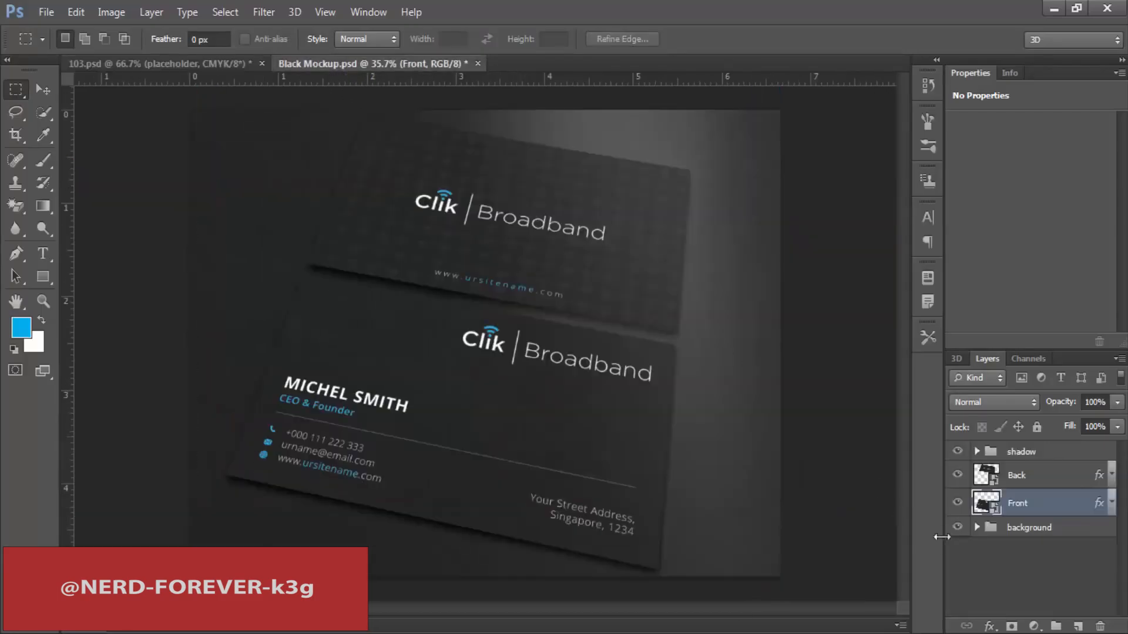
double_click(991, 511)
key(ctrl+v)
key(ctrl+s)
key(ctrl+w)
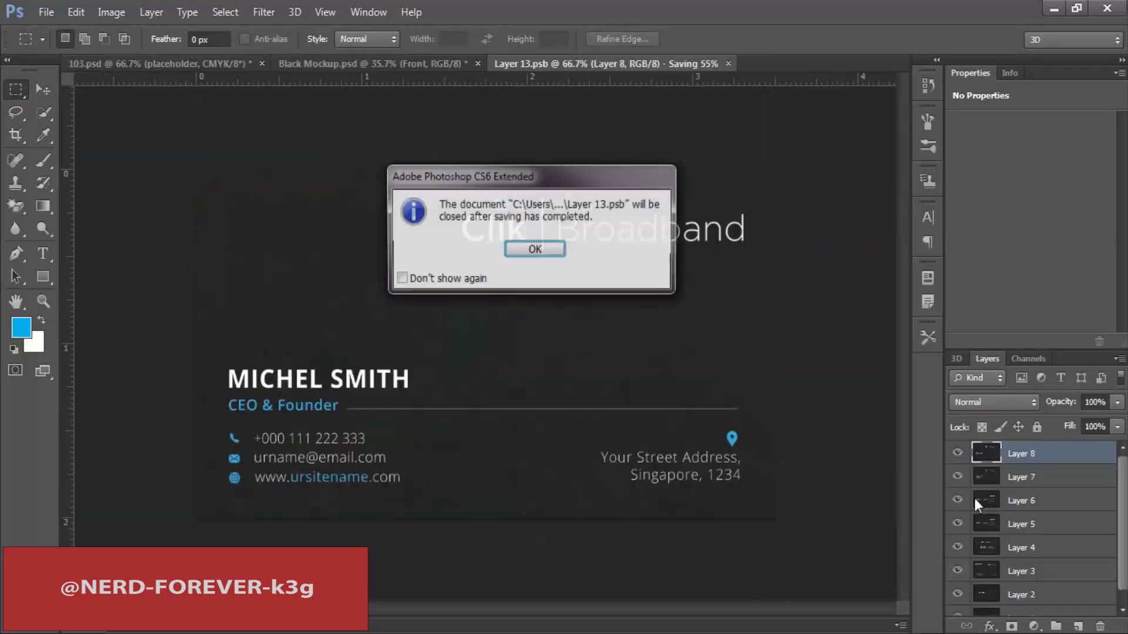
click(542, 254)
key(ctrl+w)
click(628, 258)
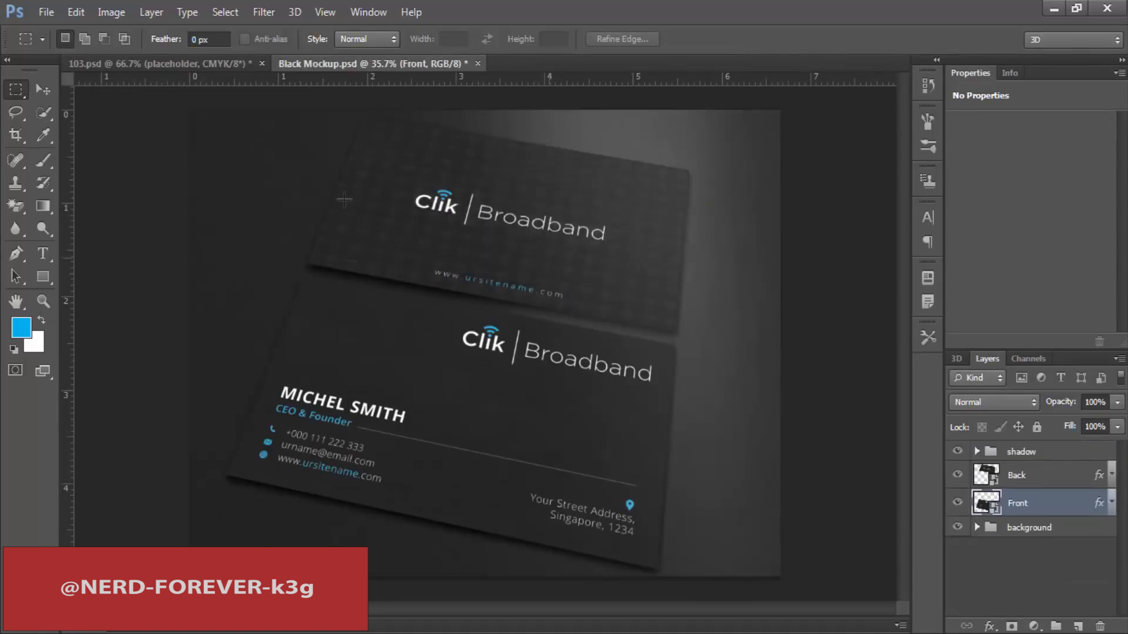
Step: Save the updated black mockup as a JPEG named 07 in New folder
key(ctrl+shift+s)
click(640, 389)
click(676, 497)
click(751, 86)
click(715, 375)
text(07)
key(Return)
key(Return)
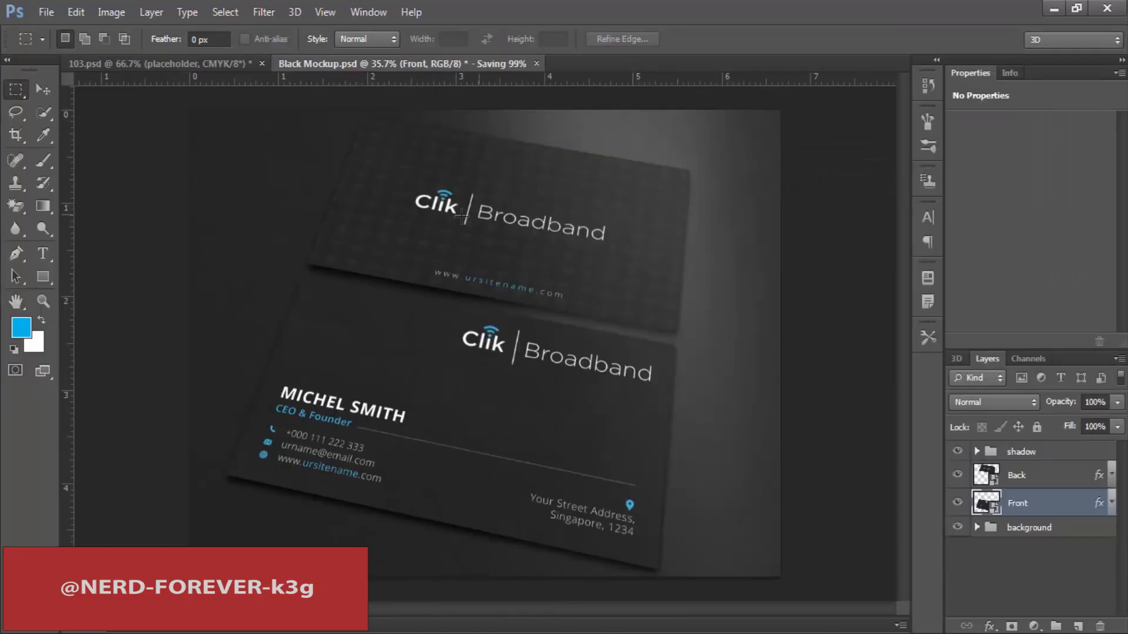
Step: Return to the 103.psd card document and save it
drag(451, 185, 590, 266)
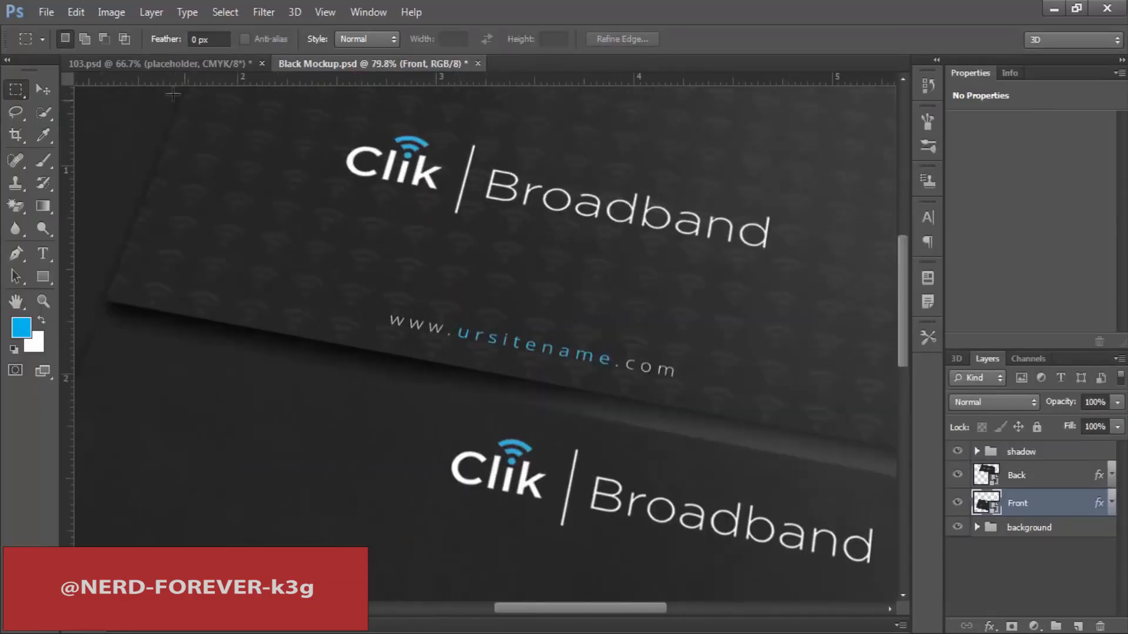
click(148, 65)
key(ctrl+s)
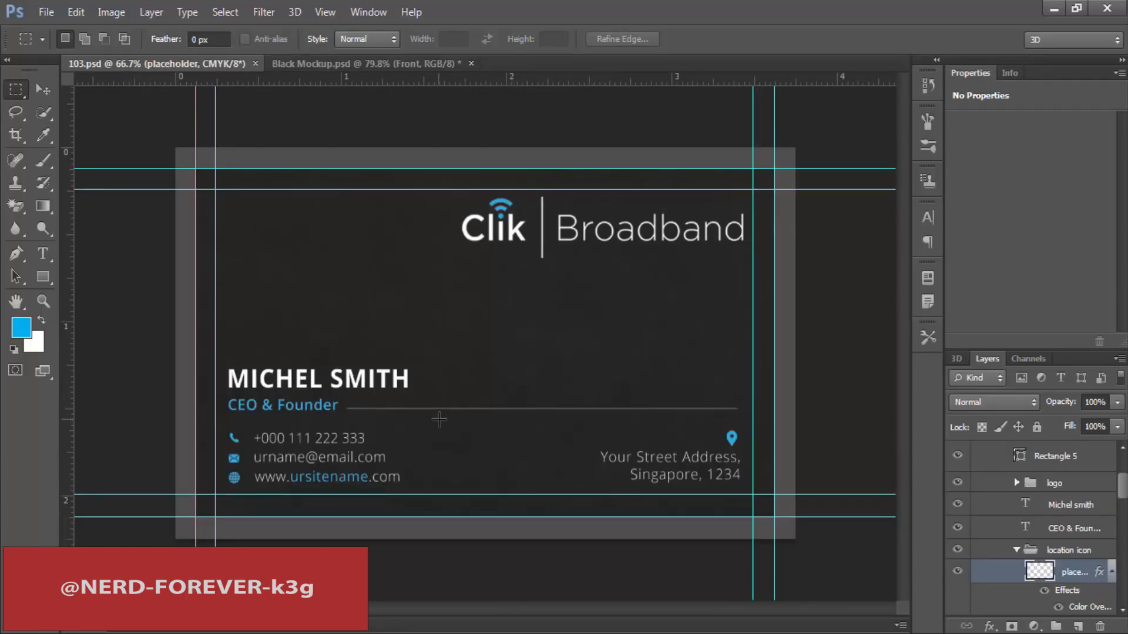
Step: Try to insert the label "Mobile" in front of the phone number
key(t)
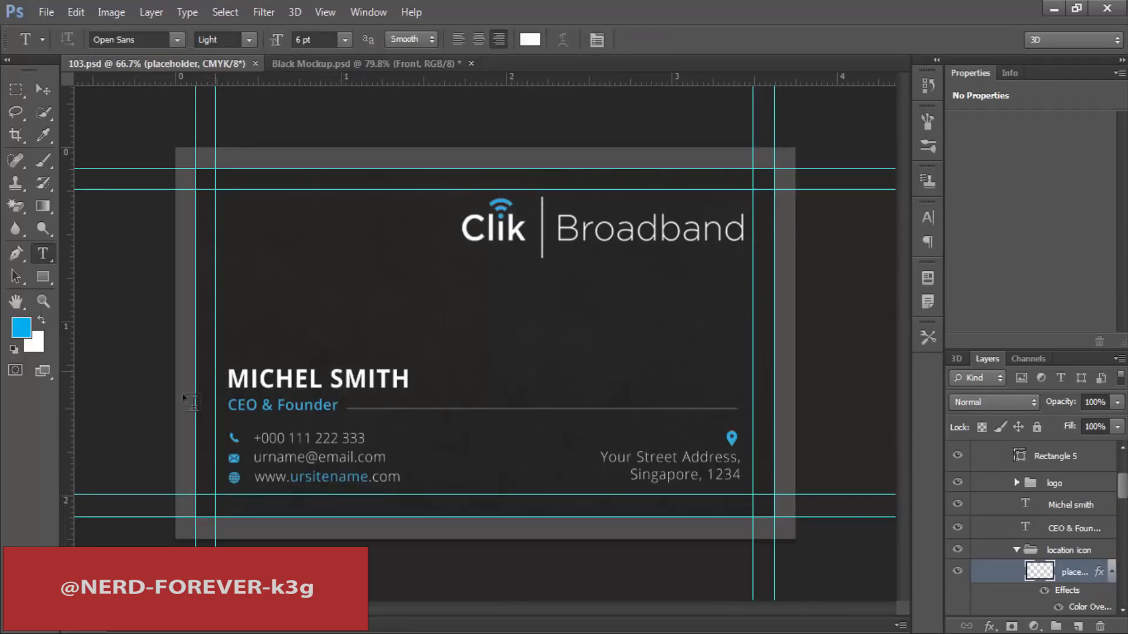
click(42, 90)
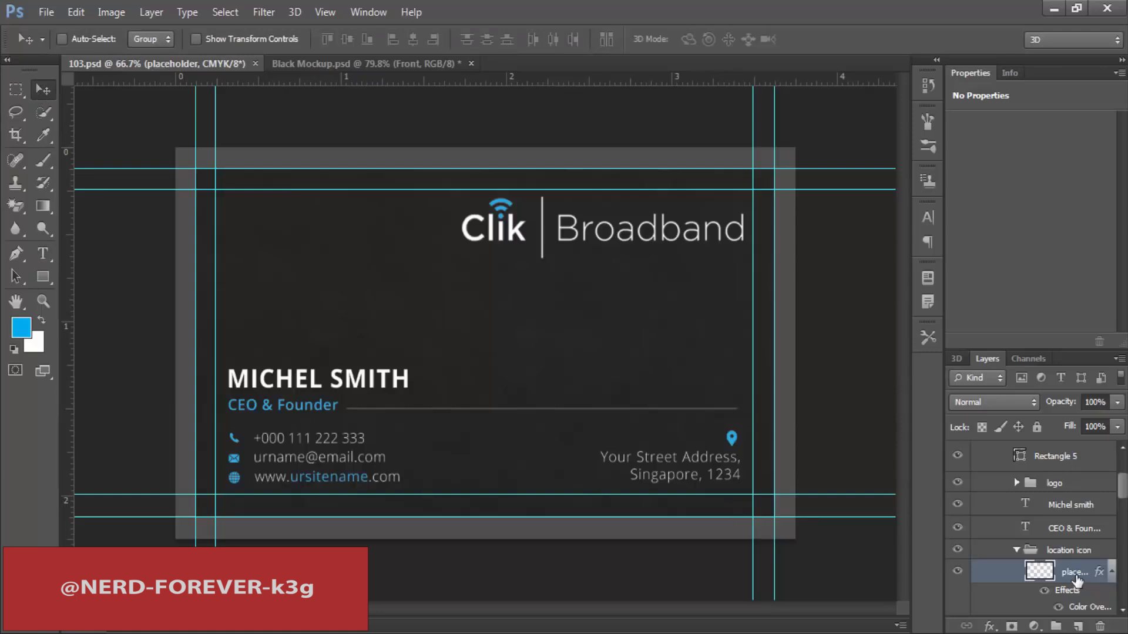
double_click(253, 439)
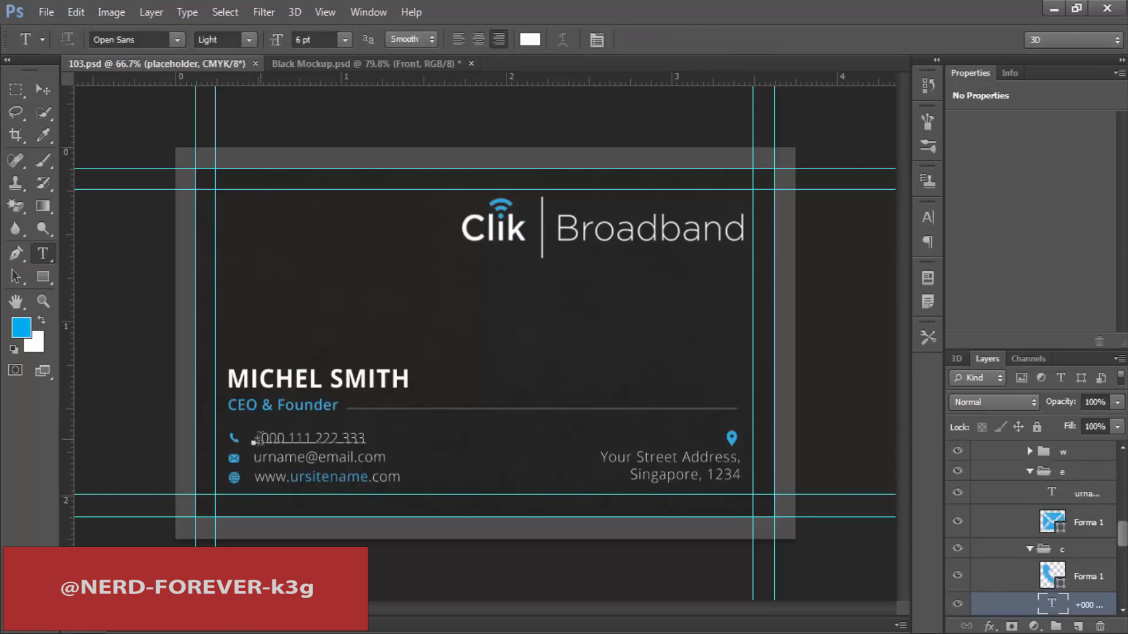
text(M)
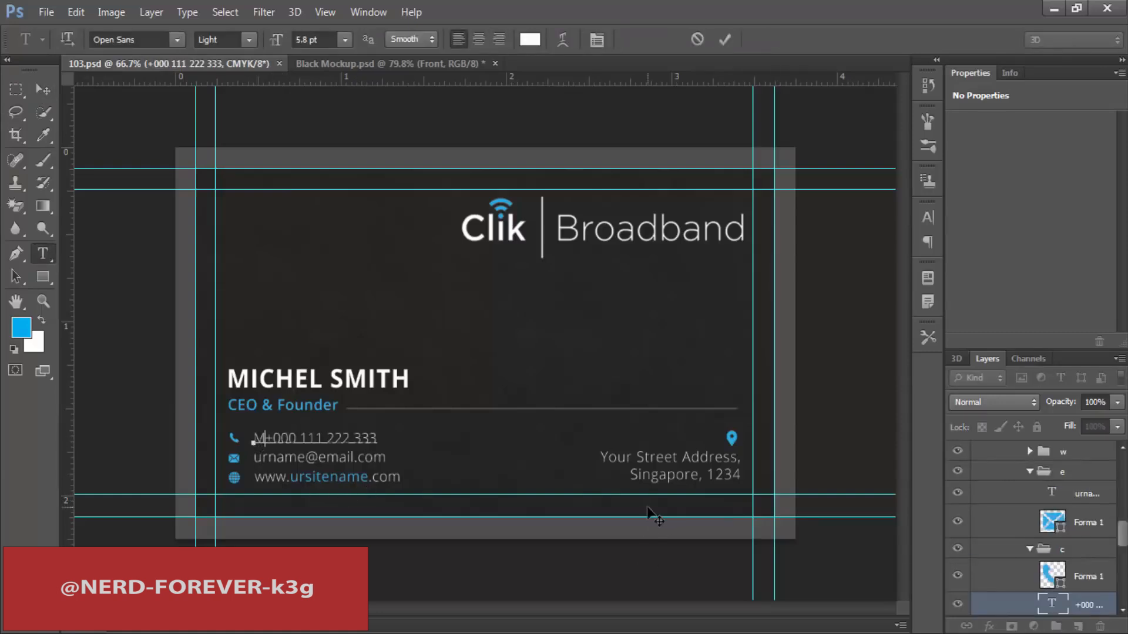
text(obile)
key(Delete)
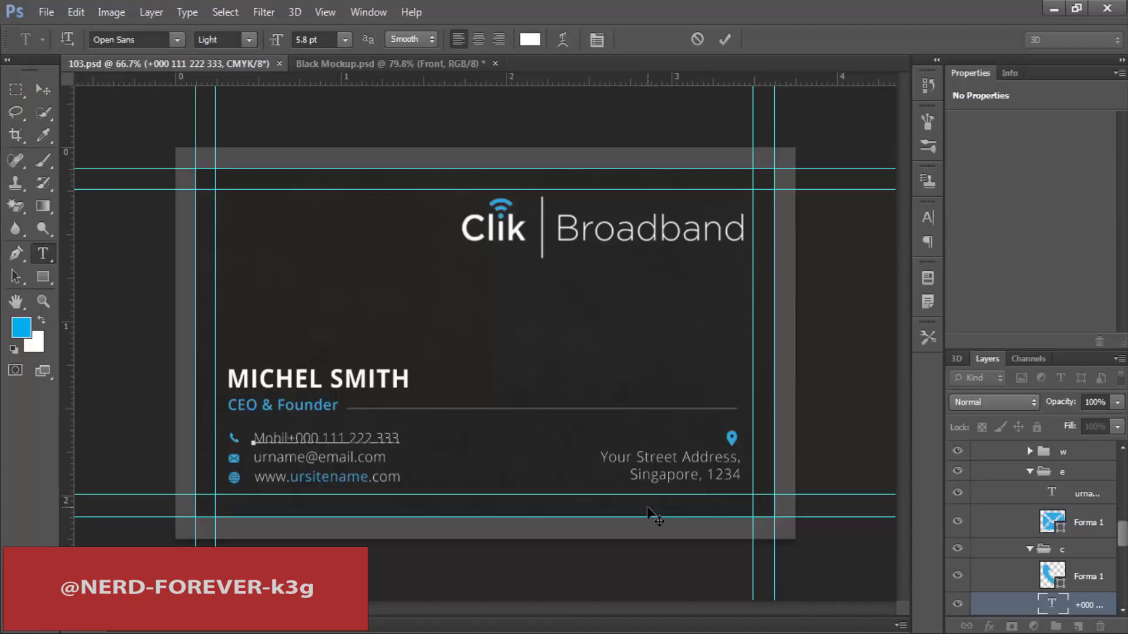
Step: Replace the unfinished label in front of the phone number with "Phone :" and commit the text
key(BackSpace)
key(BackSpace)
key(Delete)
key(Delete)
key(Delete)
key(Delete)
text(Phone :)
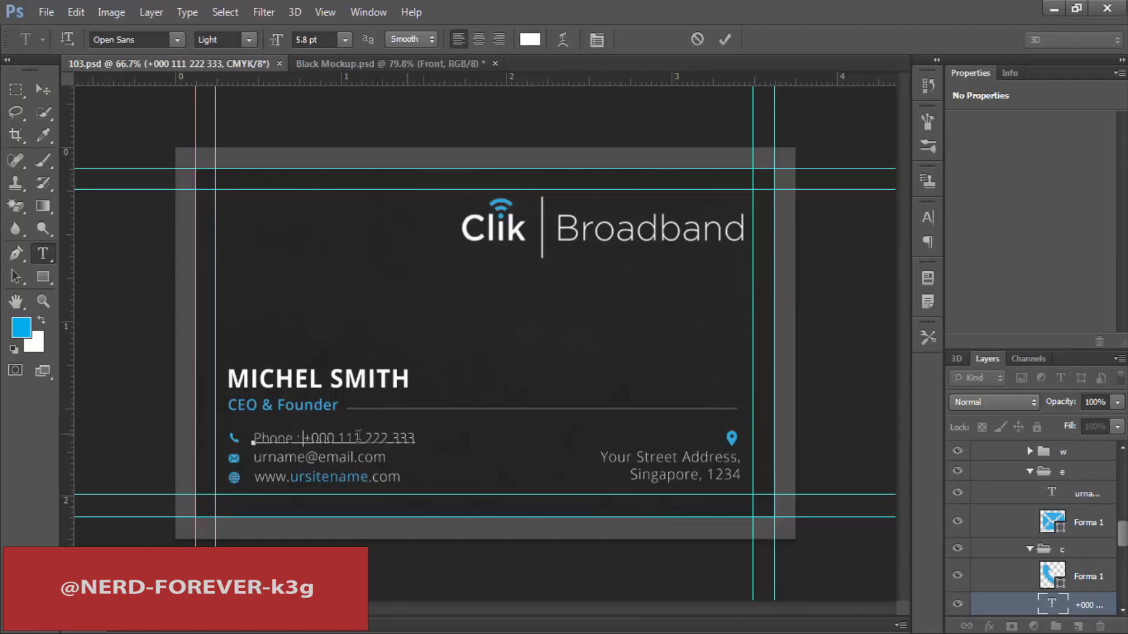
click(42, 89)
Step: Clear all the text from the e-mail line under the phone number and commit the edit
key(t)
double_click(321, 458)
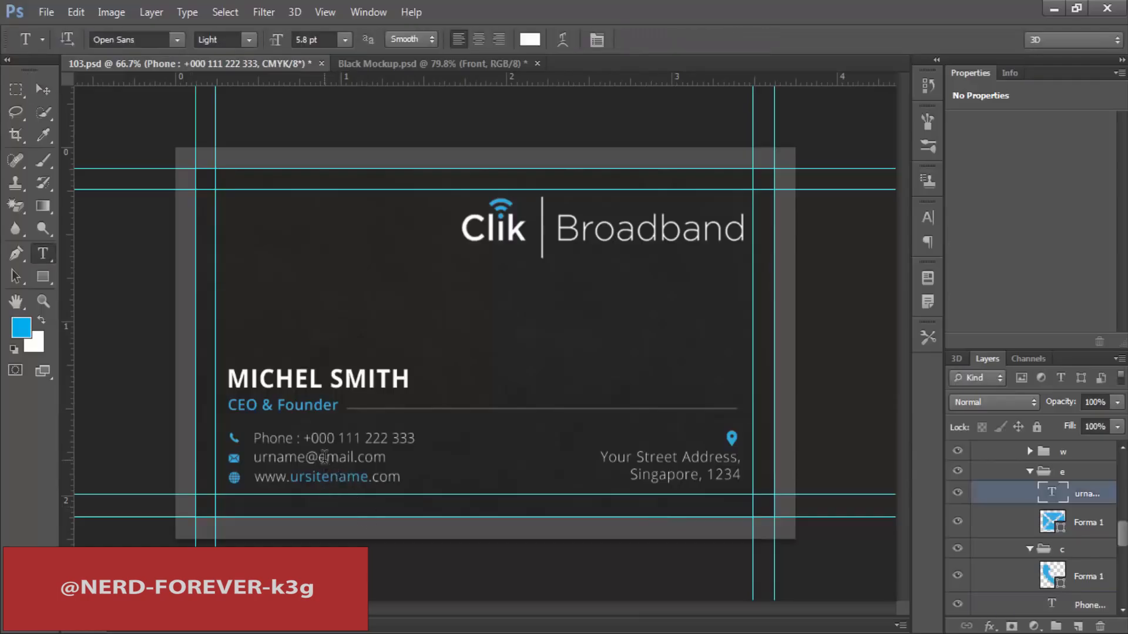
key(ctrl+a)
key(BackSpace)
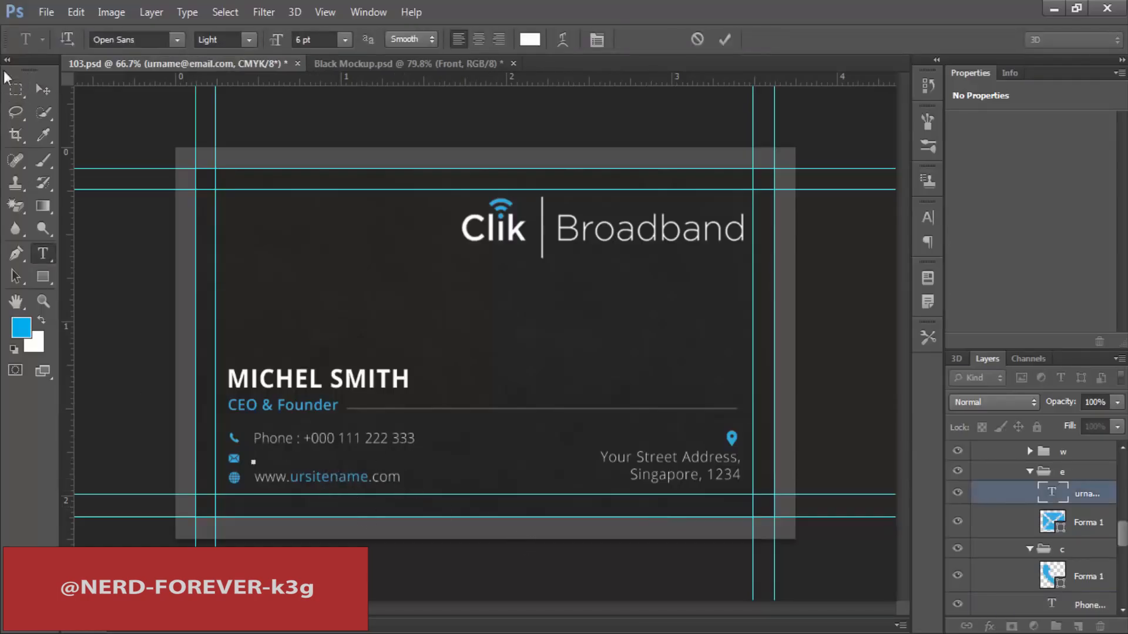
click(43, 90)
Step: Extend the phone line with "| Mail :" and the e-mail address, followed by "| Web : ursitename.com", and commit the text
key(t)
click(400, 439)
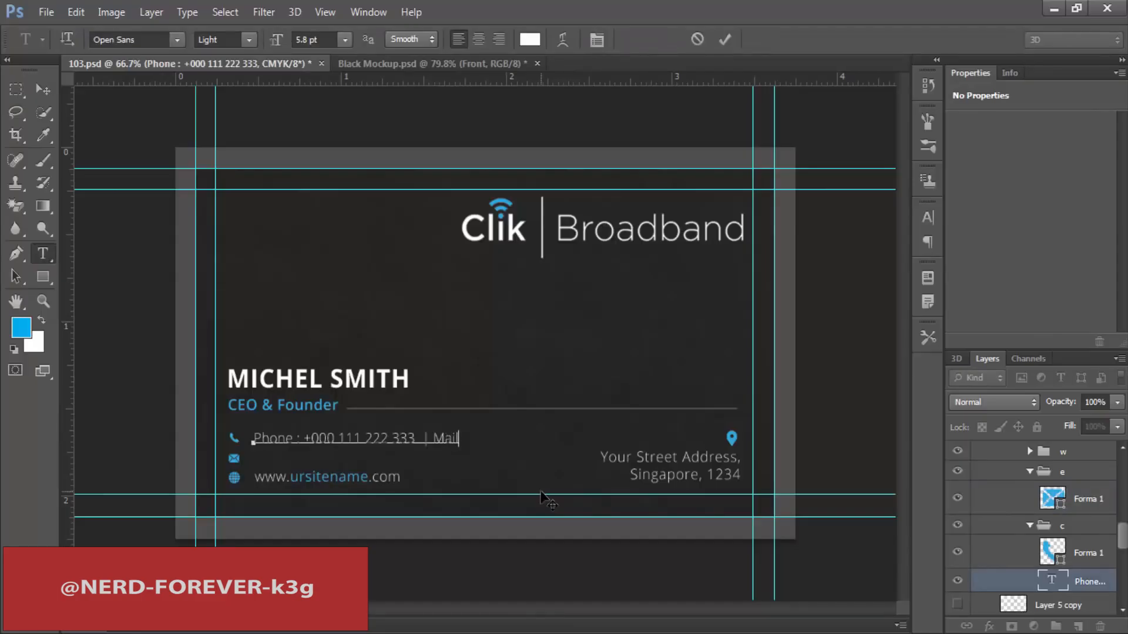
key(ctrl+a)
key(ctrl+v)
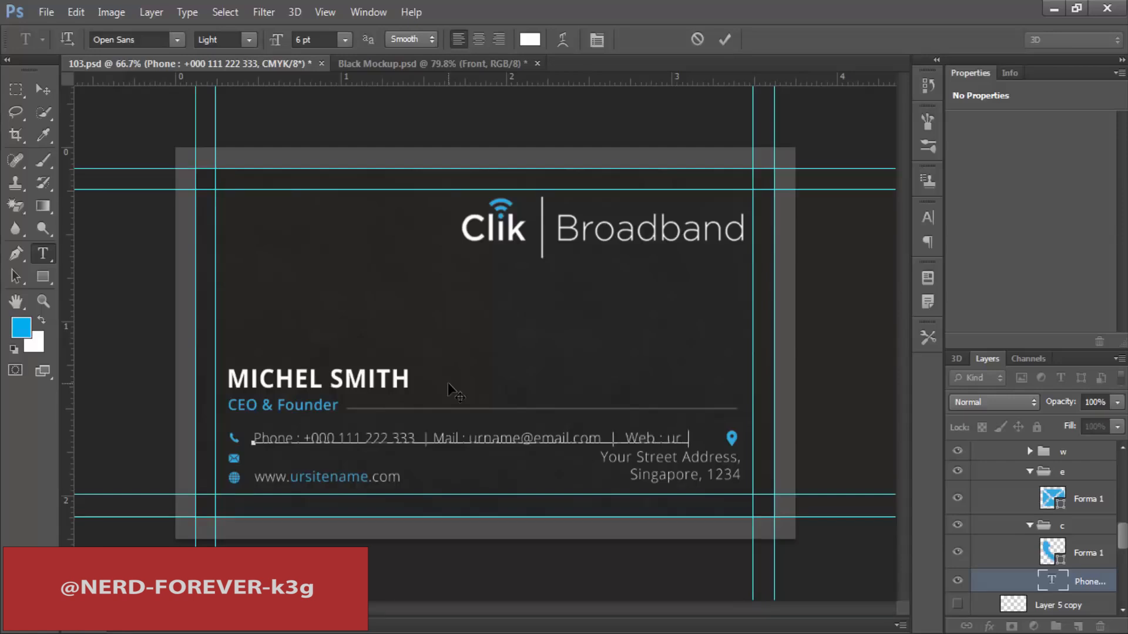
text(itename.com)
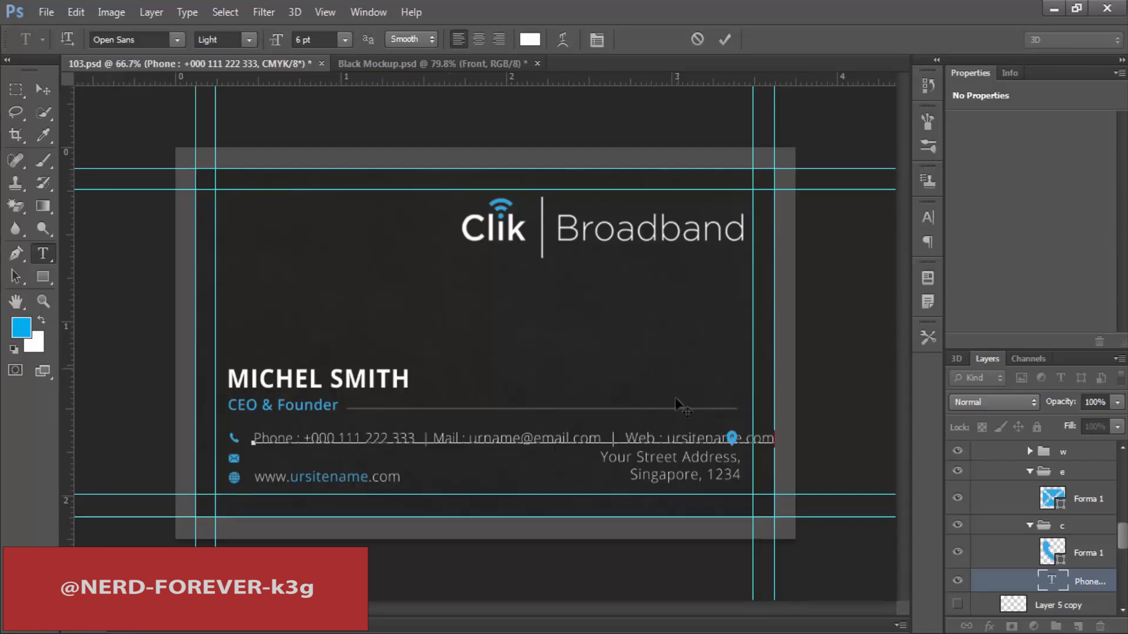
click(44, 90)
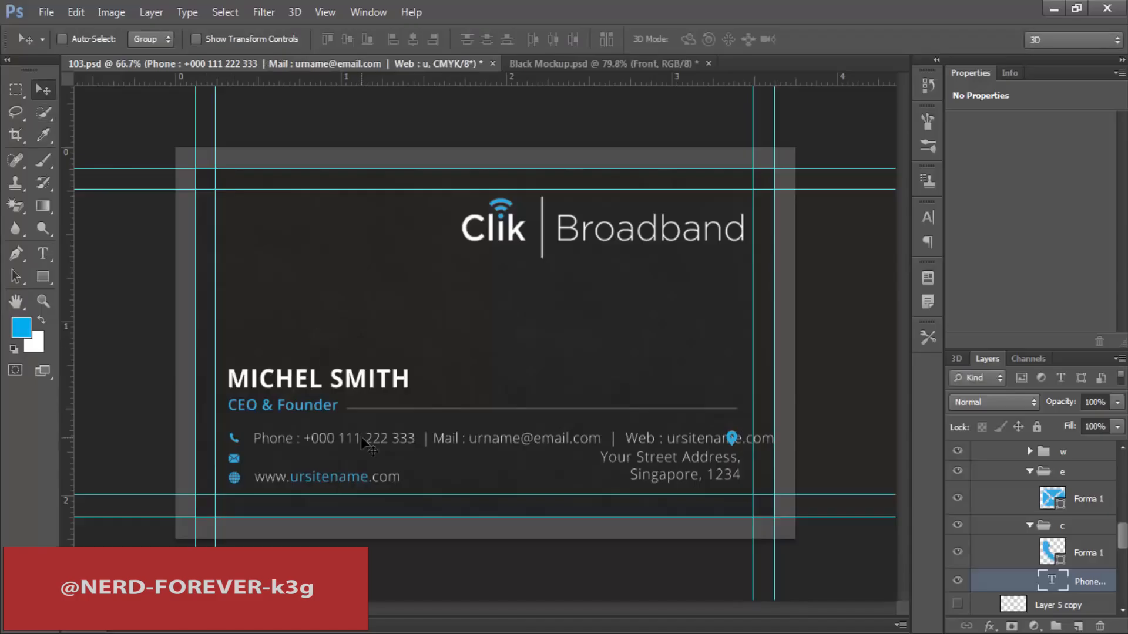
Step: Hide the phone icon, the mail icon and the website group "w"
click(957, 551)
click(958, 498)
click(958, 452)
Step: Join the two-line street address into a single line and move it beneath the start of the contact line
key(t)
click(684, 475)
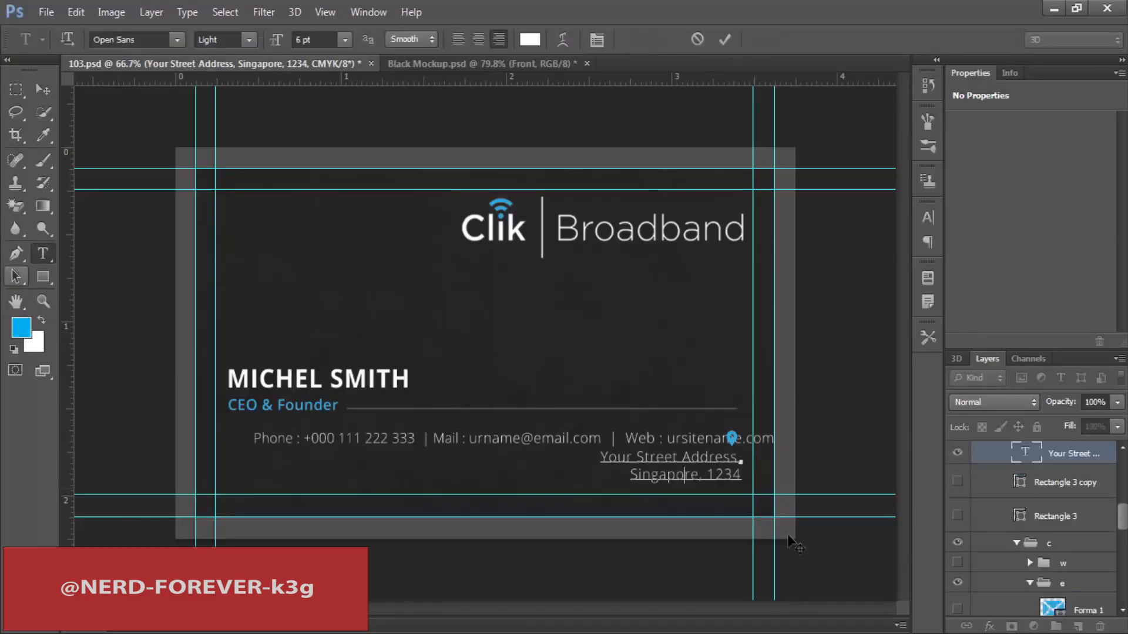
click(746, 458)
key(Delete)
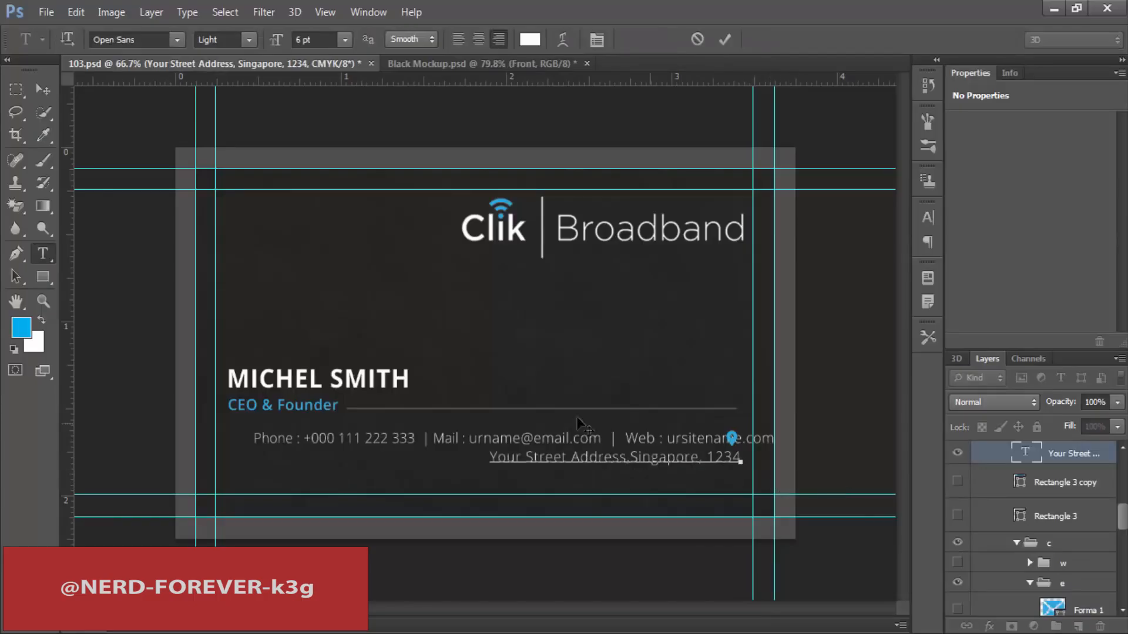
click(43, 90)
drag(569, 461, 322, 476)
Step: Set the "Phone :" label in the contact line to SemiBold and color it blue 03acef
key(t)
drag(301, 439, 253, 439)
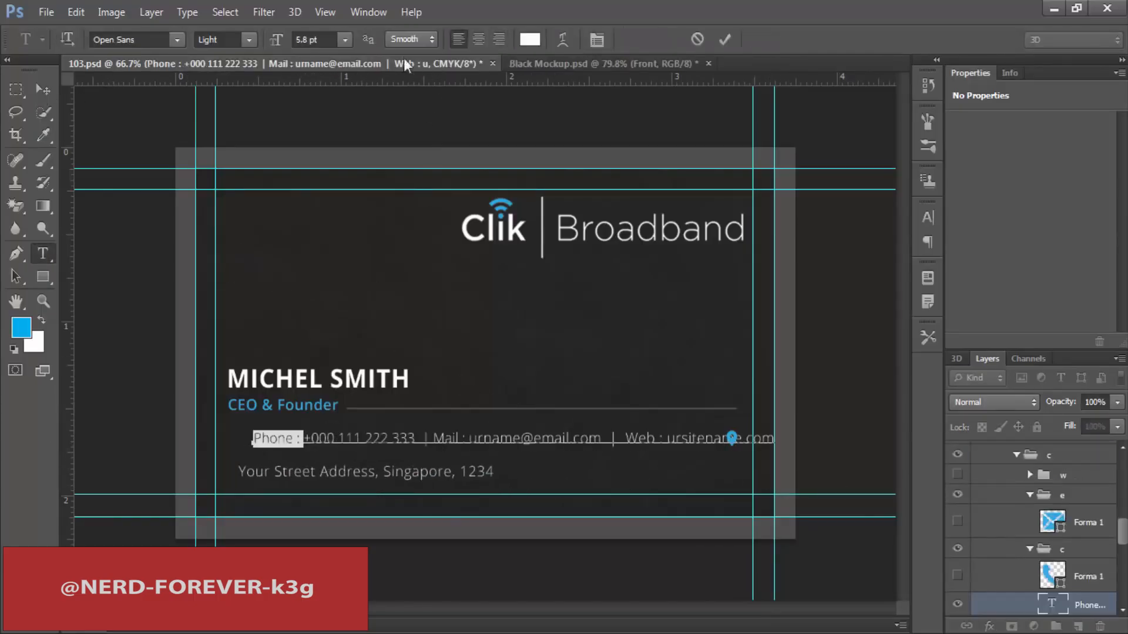
click(248, 40)
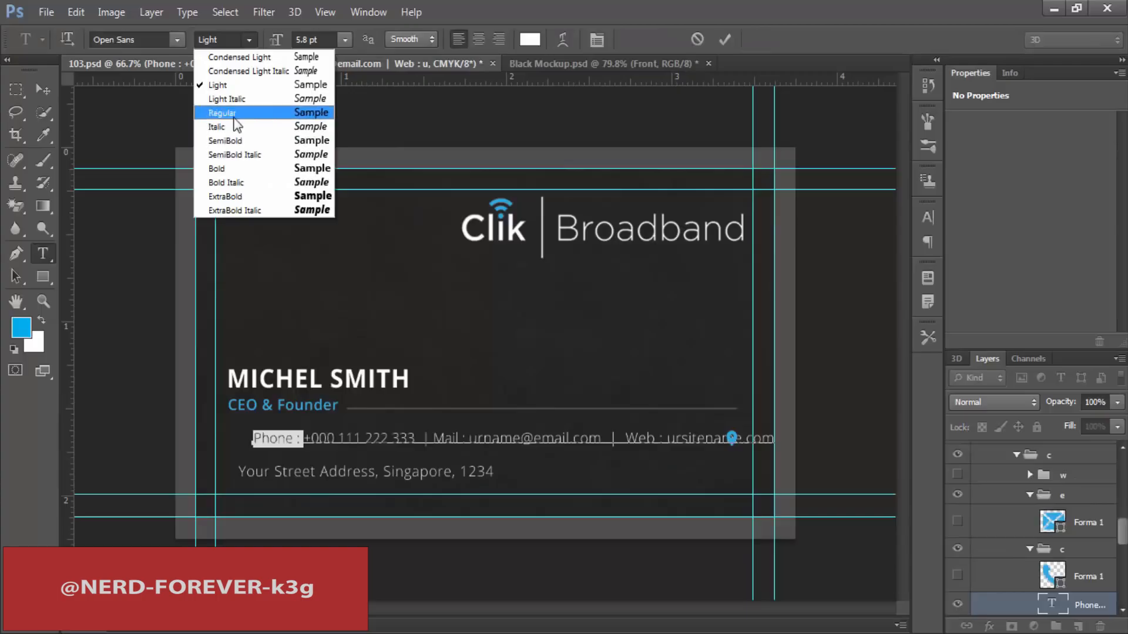
click(217, 111)
click(248, 40)
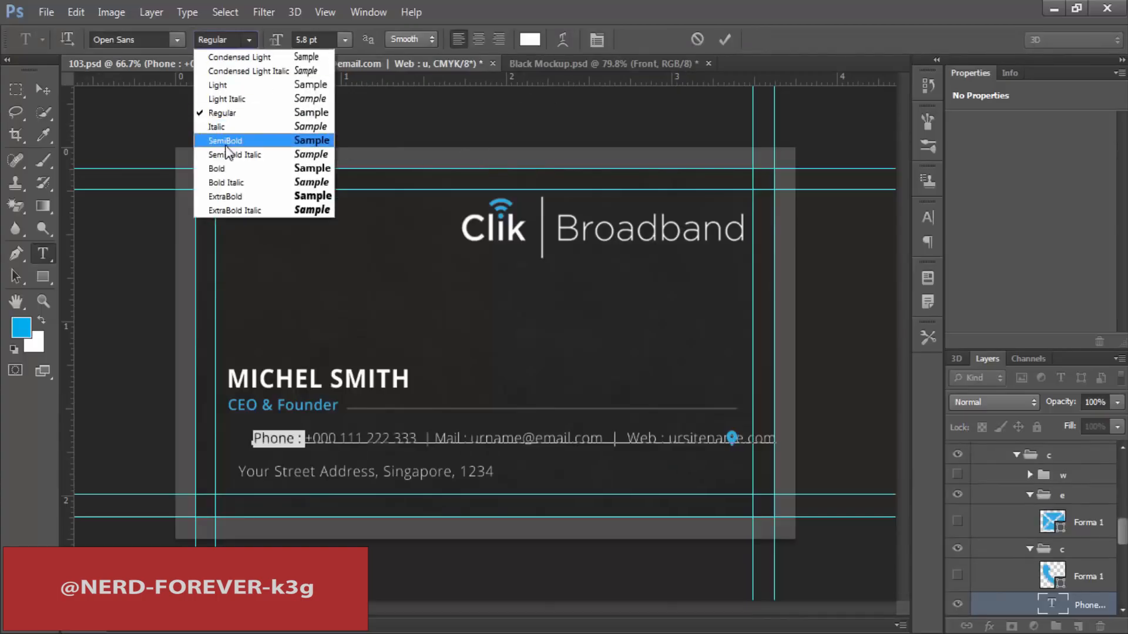
click(218, 139)
click(529, 37)
click(21, 327)
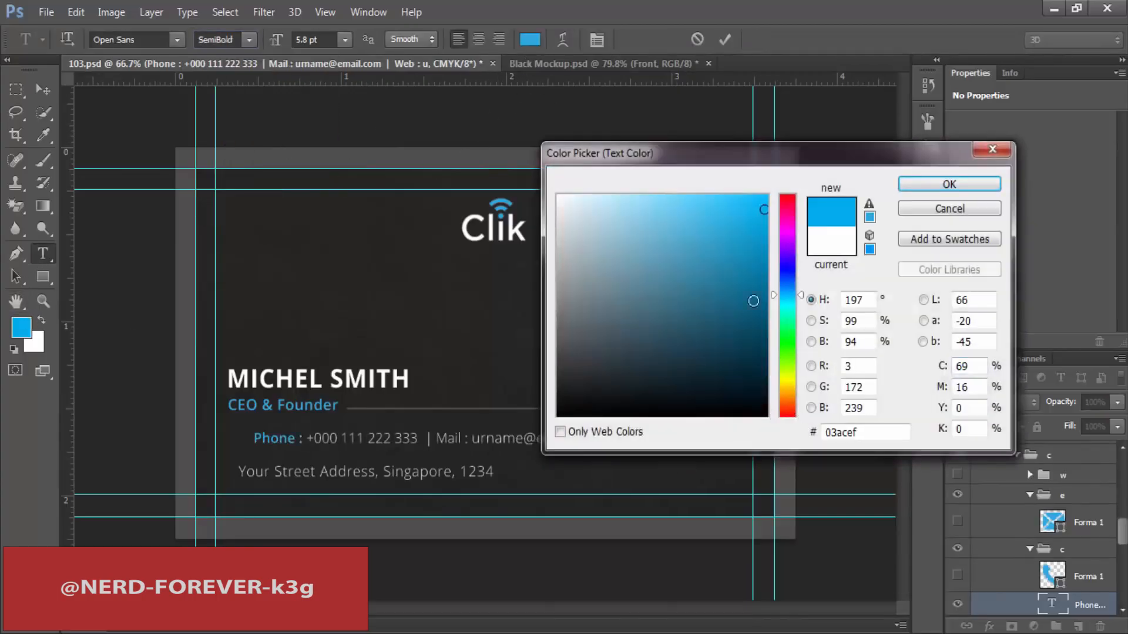
key(Return)
Step: Color the separator bar between the phone number and "Mail" blue 03acef
double_click(429, 438)
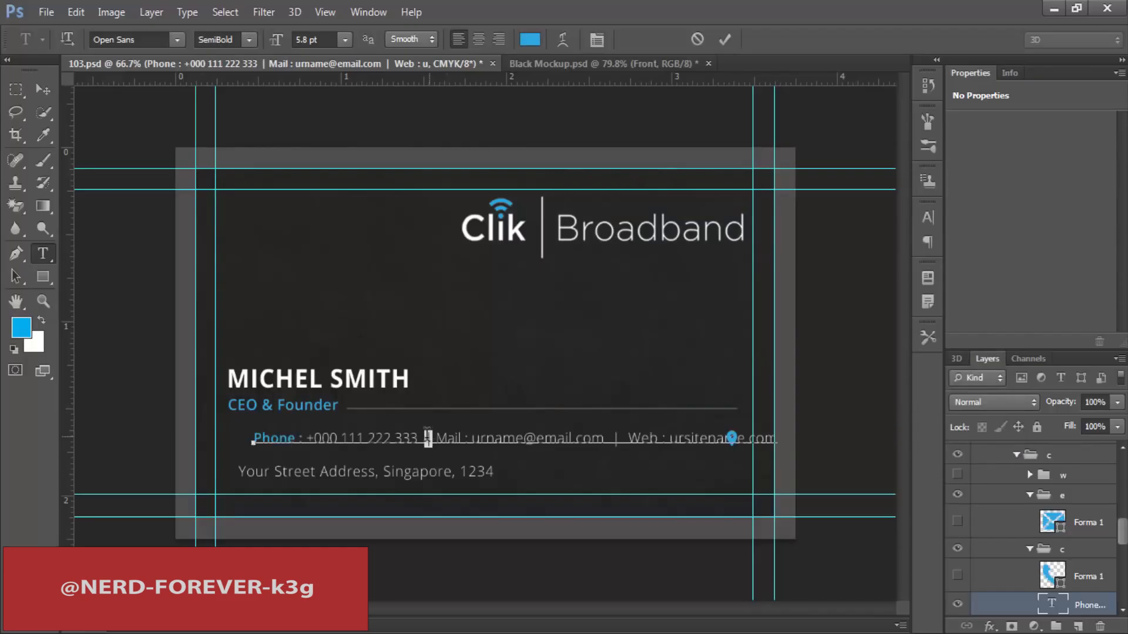
click(530, 39)
click(21, 327)
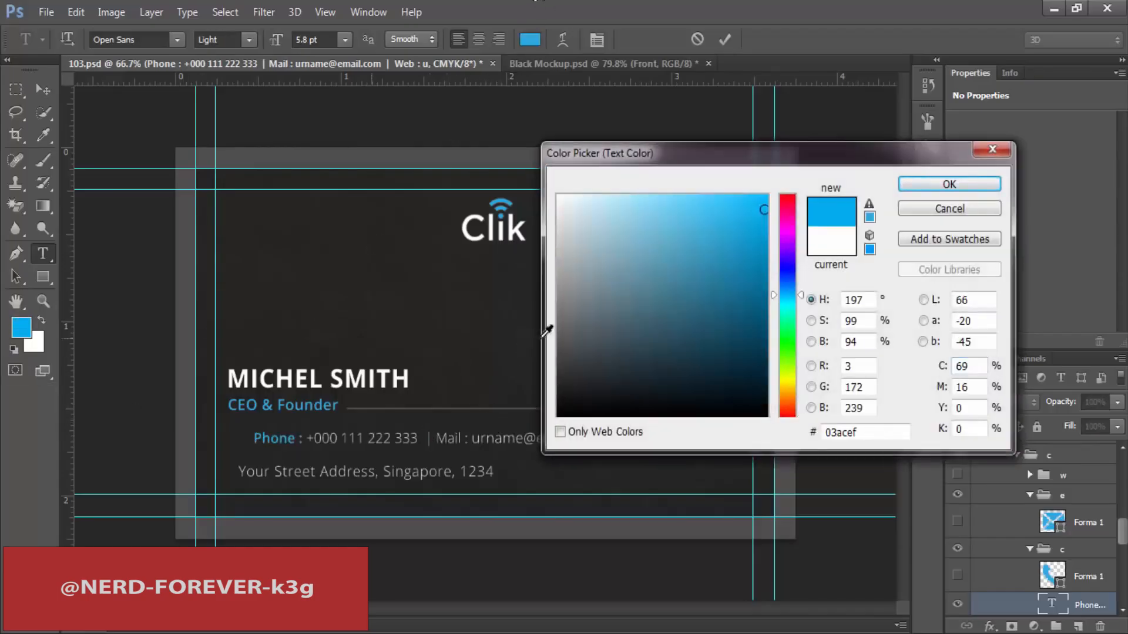
click(925, 187)
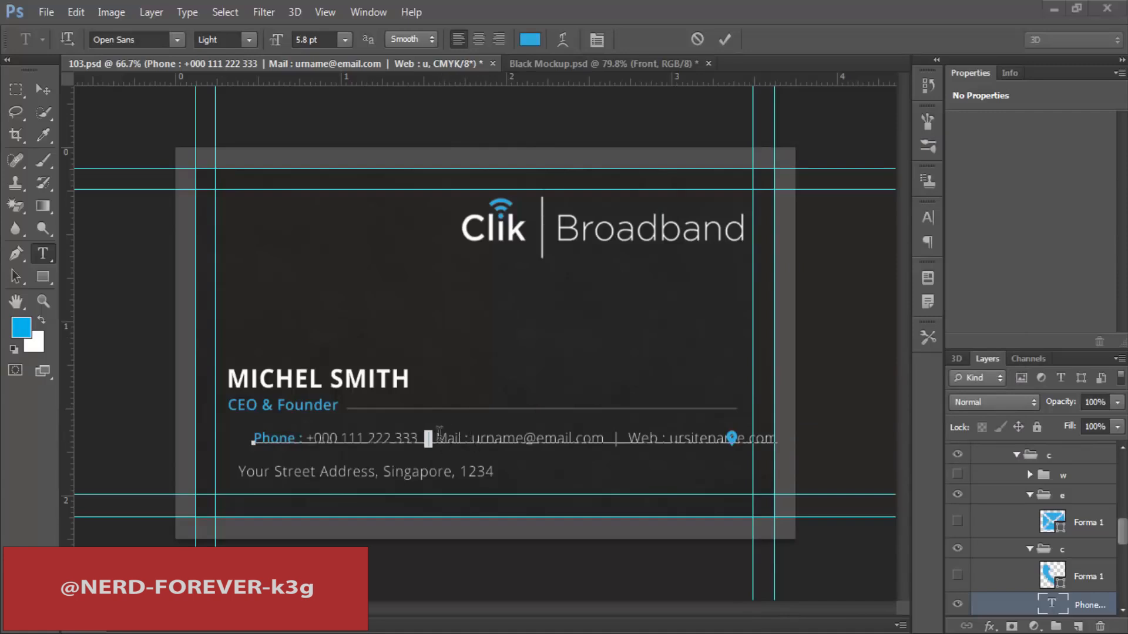
Step: Set the "Mail :" label in the contact line to SemiBold with the blue foreground color
click(463, 439)
key(shift+Right)
key(shift+Right)
key(shift+Right)
key(shift+Right)
key(shift+Right)
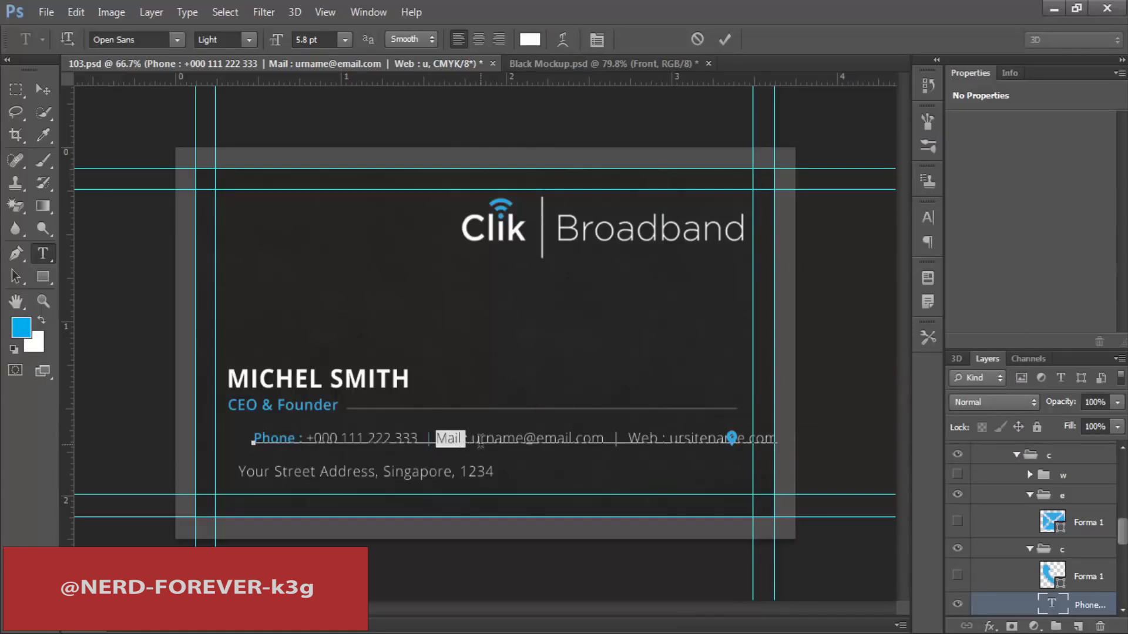
click(249, 40)
click(235, 154)
click(530, 40)
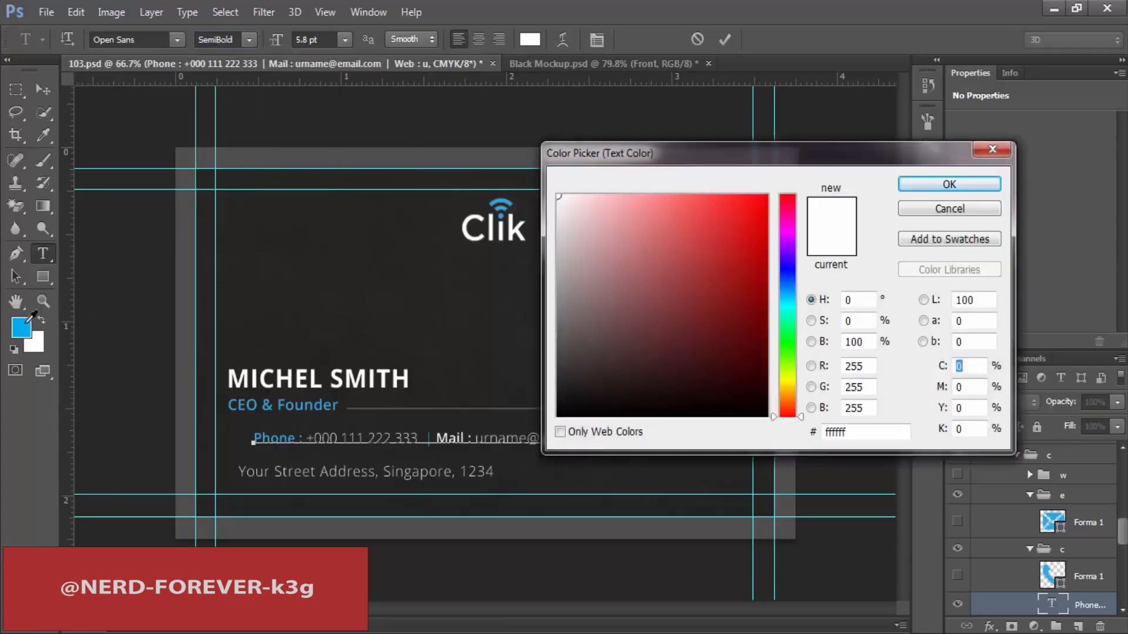
click(27, 327)
click(967, 183)
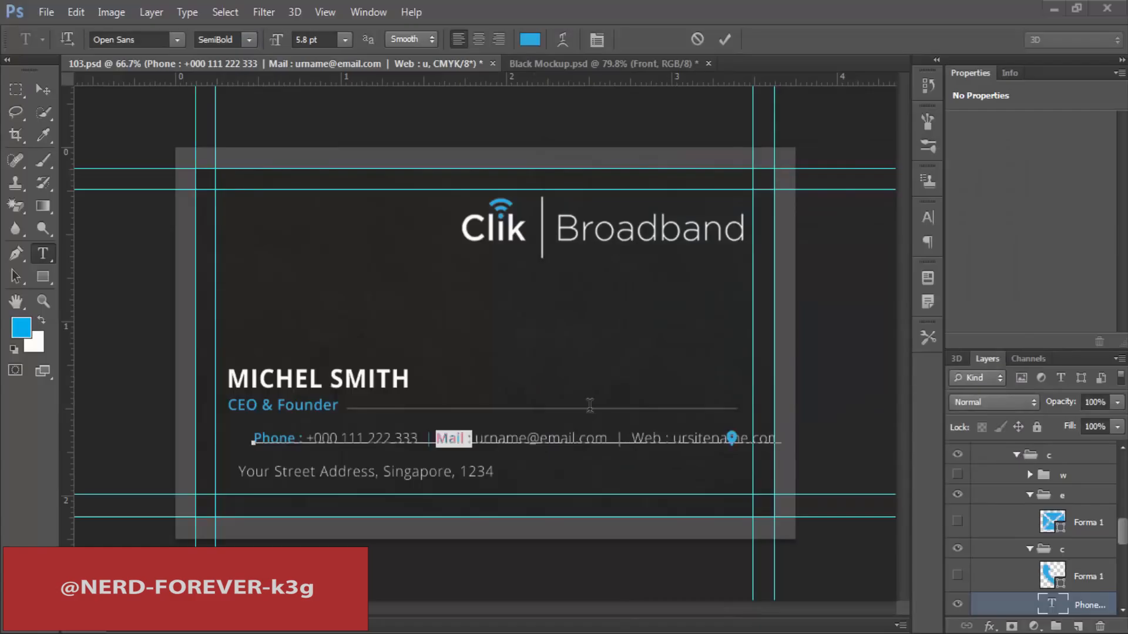
Step: Set the second separator bar and the "Web :" label to SemiBold in the same blue and commit the text
click(561, 438)
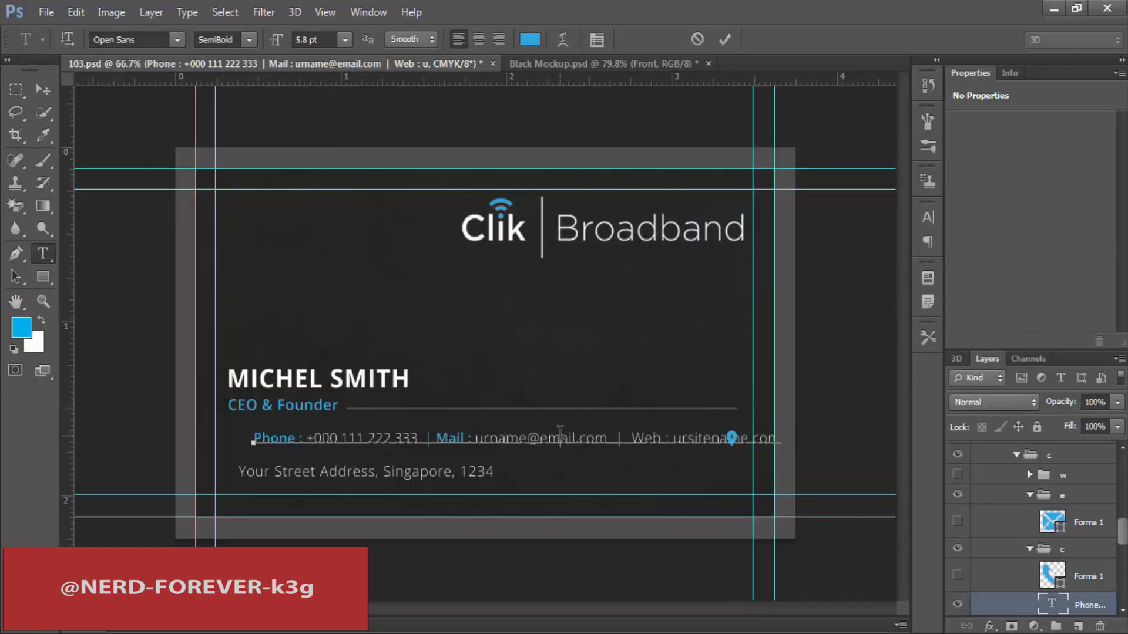
drag(616, 432, 675, 432)
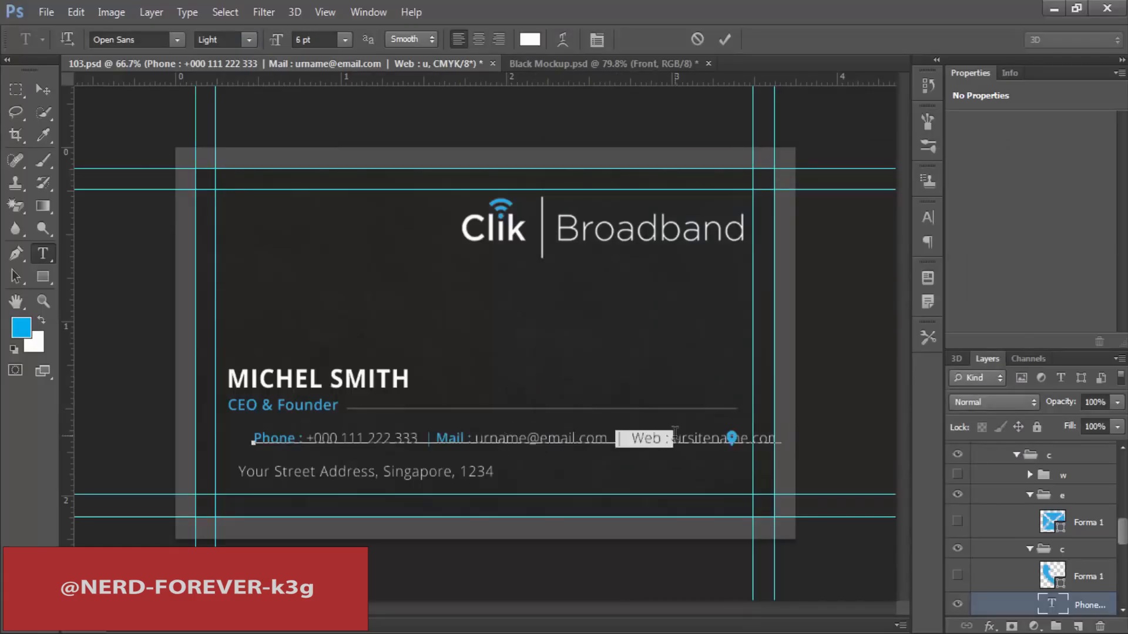
click(246, 40)
click(229, 136)
click(530, 39)
click(17, 324)
click(963, 184)
click(51, 85)
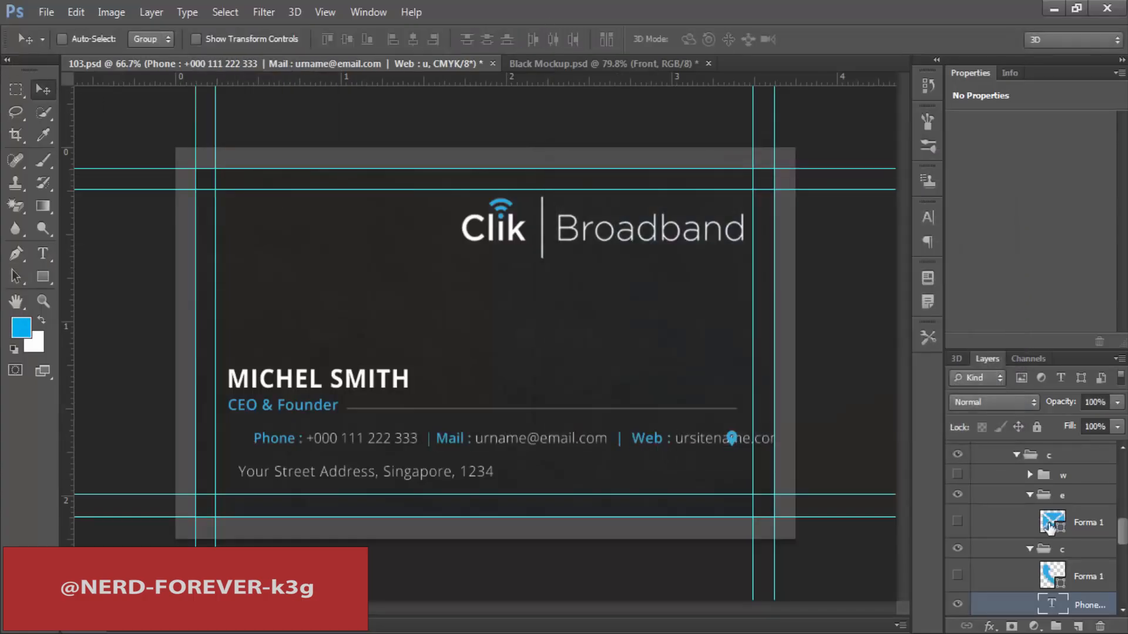
Step: Hide the location pin icon in the location icon group
scroll(982, 504, up, 3)
scroll(982, 503, up, 3)
click(958, 509)
Step: Scale the contact line down slightly and shift it left to fit between the inner vertical guides
key(ctrl+t)
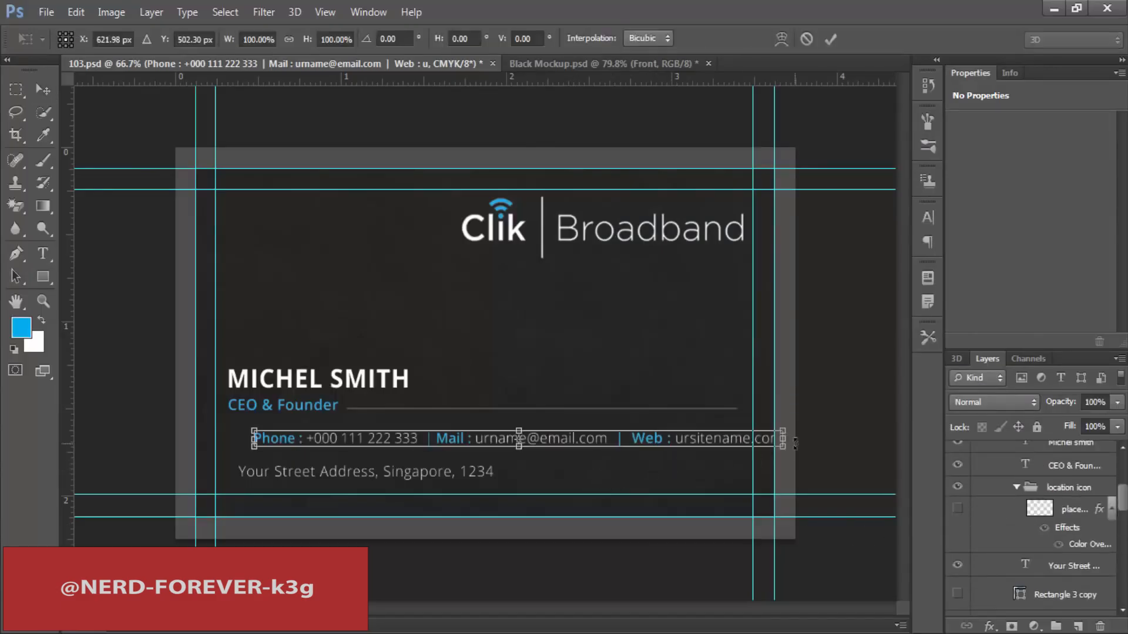
drag(783, 431, 779, 433)
key(Return)
drag(651, 414, 625, 412)
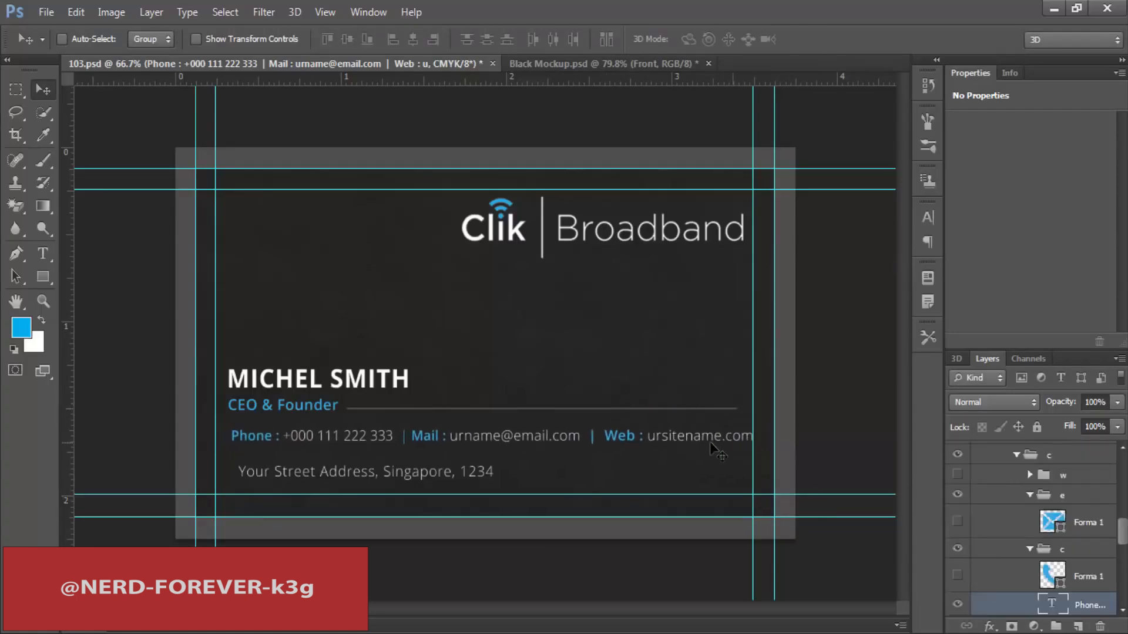
key(Left)
key(Left)
key(Left)
key(Left)
key(Left)
key(Left)
key(Left)
key(Left)
key(Left)
key(Left)
key(Left)
key(Left)
key(Left)
key(Left)
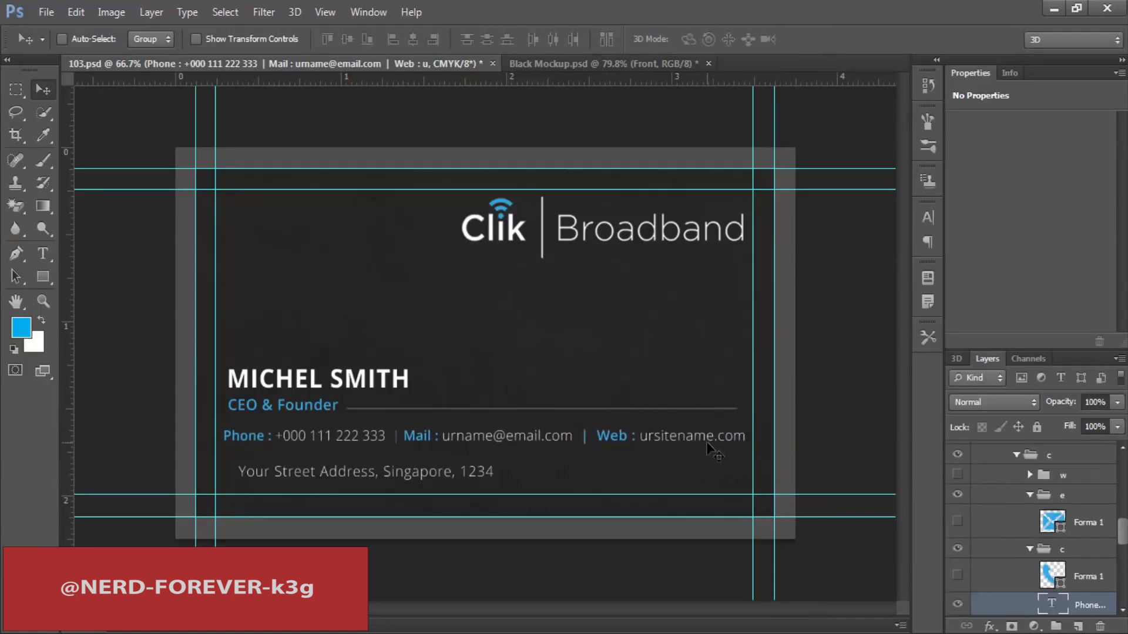
Step: Nudge the name, the job title and the divider line left together to align with the start of the contact line
scroll(1014, 558, up, 3)
scroll(1068, 517, up, 7)
click(1067, 507)
ctrl+click(1059, 484)
scroll(1077, 544, down, 9)
scroll(1078, 547, up, 7)
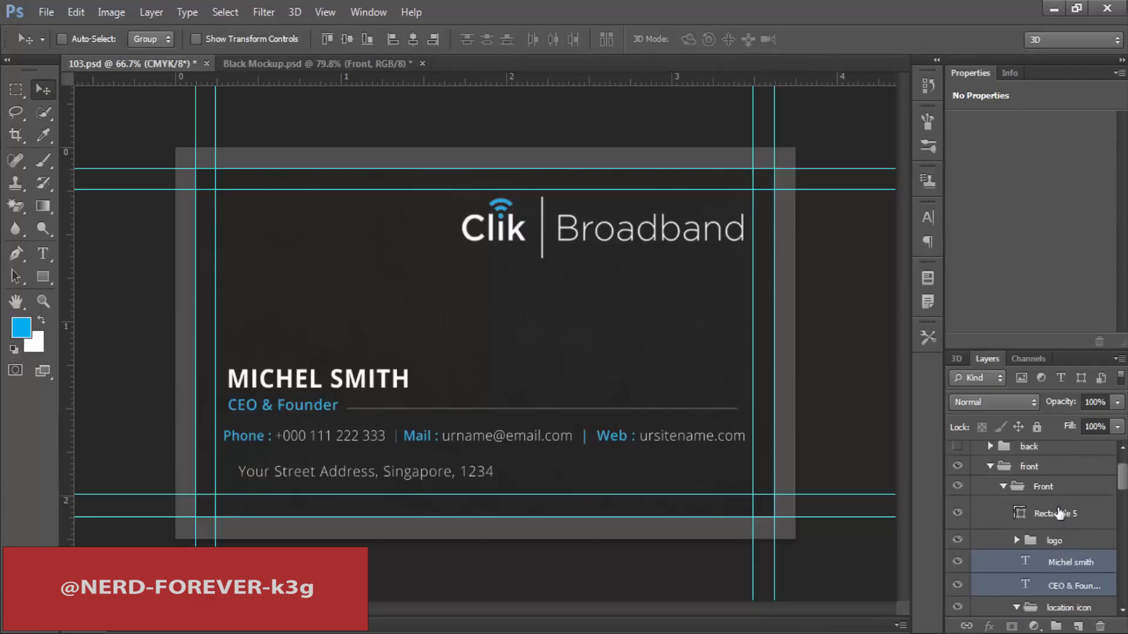
ctrl+click(1056, 514)
key(Left)
key(Left)
key(Left)
key(Left)
key(Left)
key(Left)
key(Left)
key(Left)
key(Left)
key(Left)
key(Left)
key(Left)
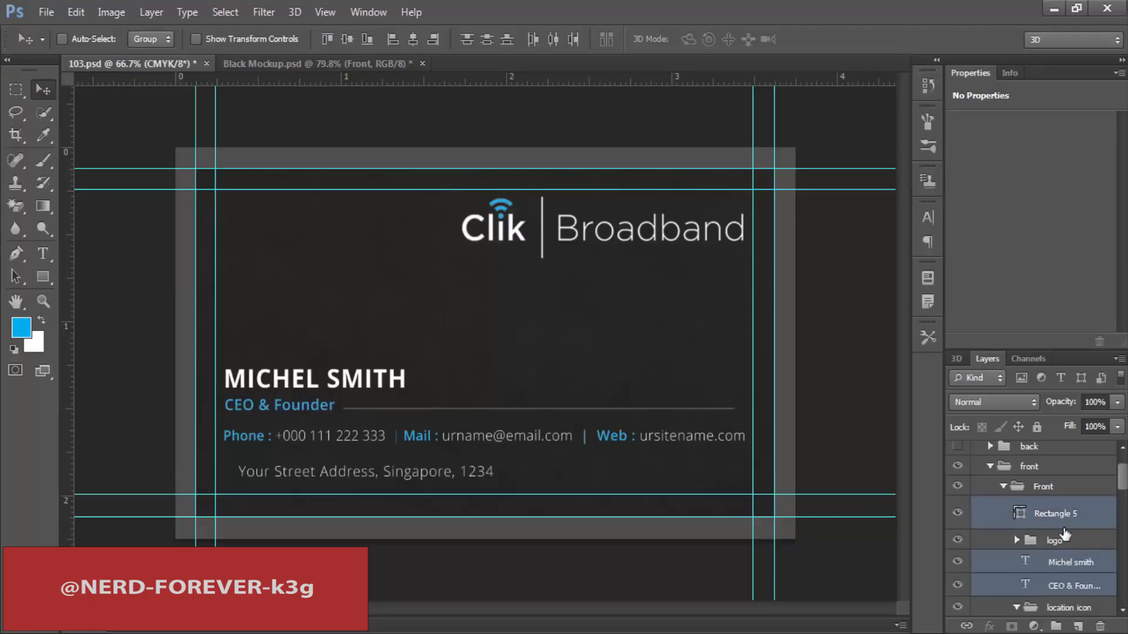
Step: Lower the divider line by 20 px and stretch both ends to span the full width of the contact line
click(1048, 515)
key(ctrl+t)
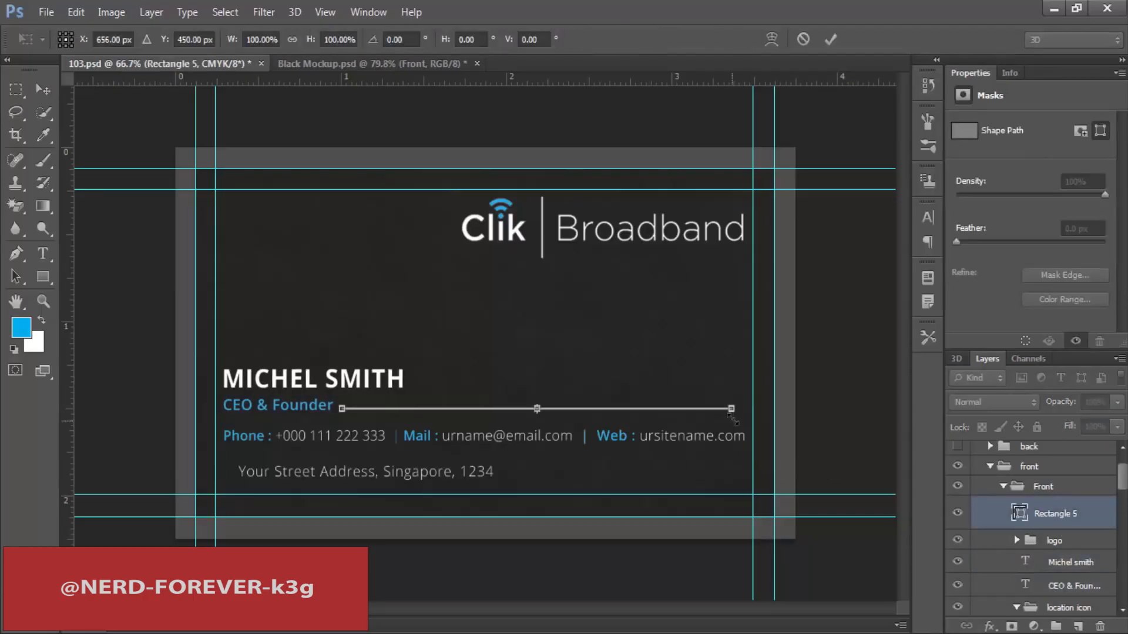
key(Down)
key(Down)
key(Down)
key(Down)
key(Down)
key(Down)
key(Down)
key(Down)
key(Down)
key(Down)
key(Down)
key(Down)
key(Down)
key(Down)
key(Down)
key(Down)
key(Down)
key(Down)
key(Down)
key(Down)
scroll(732, 421, up, 3)
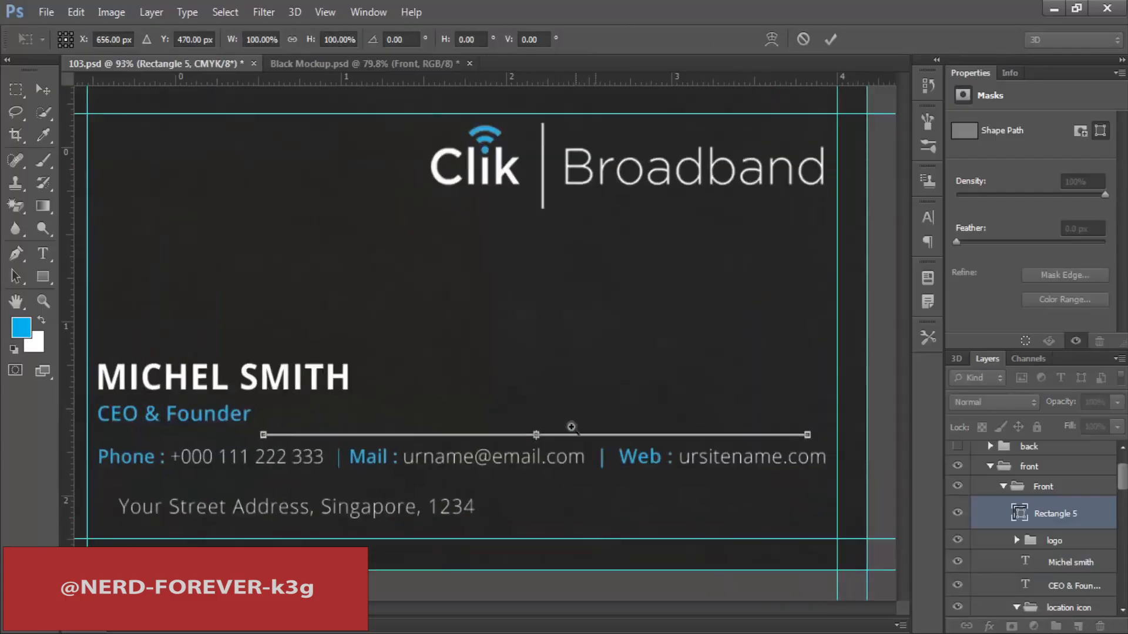
drag(256, 418, 92, 419)
drag(800, 419, 817, 419)
key(Return)
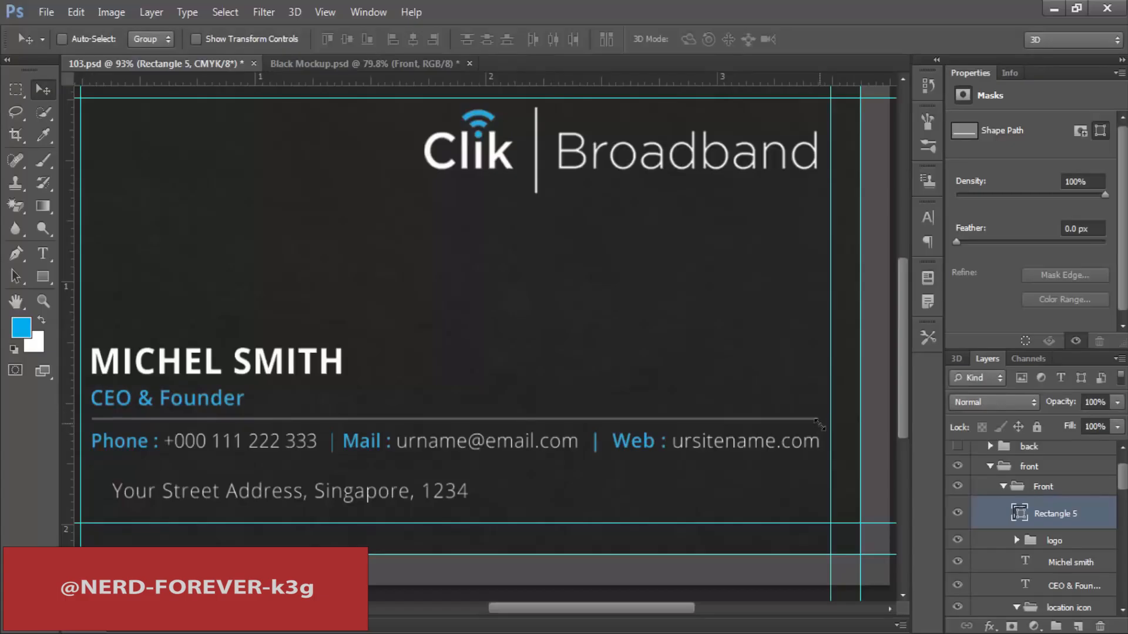
Step: Change the divider line's fill to a lighter grey
double_click(1019, 516)
click(571, 311)
click(922, 180)
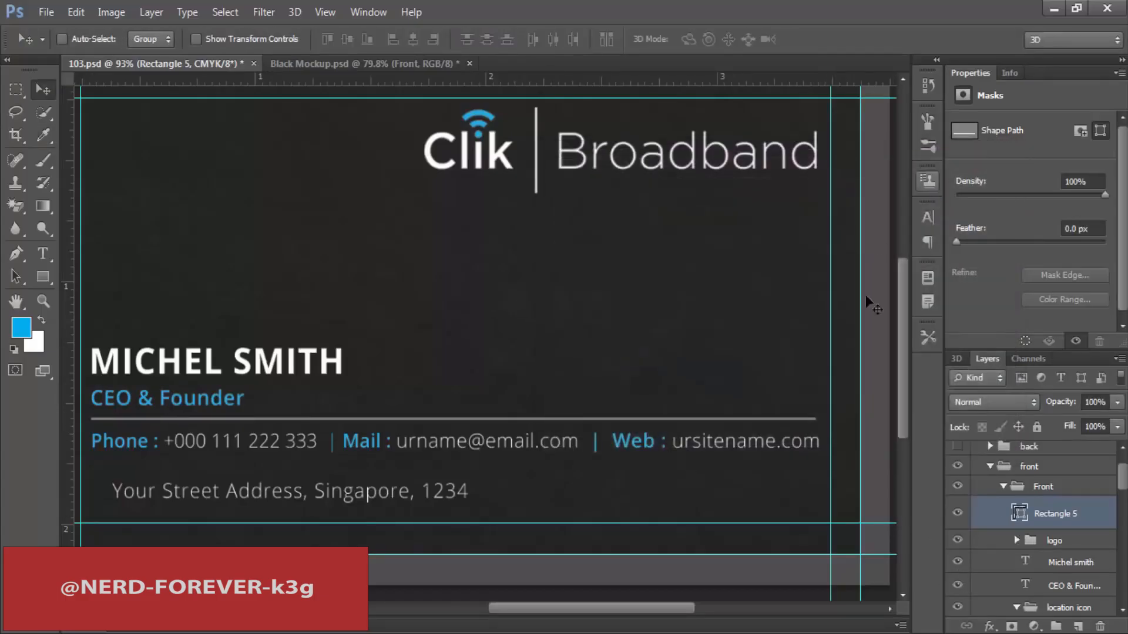
Step: Move the name and job title together slightly upward, away from the divider line
scroll(497, 379, down, 3)
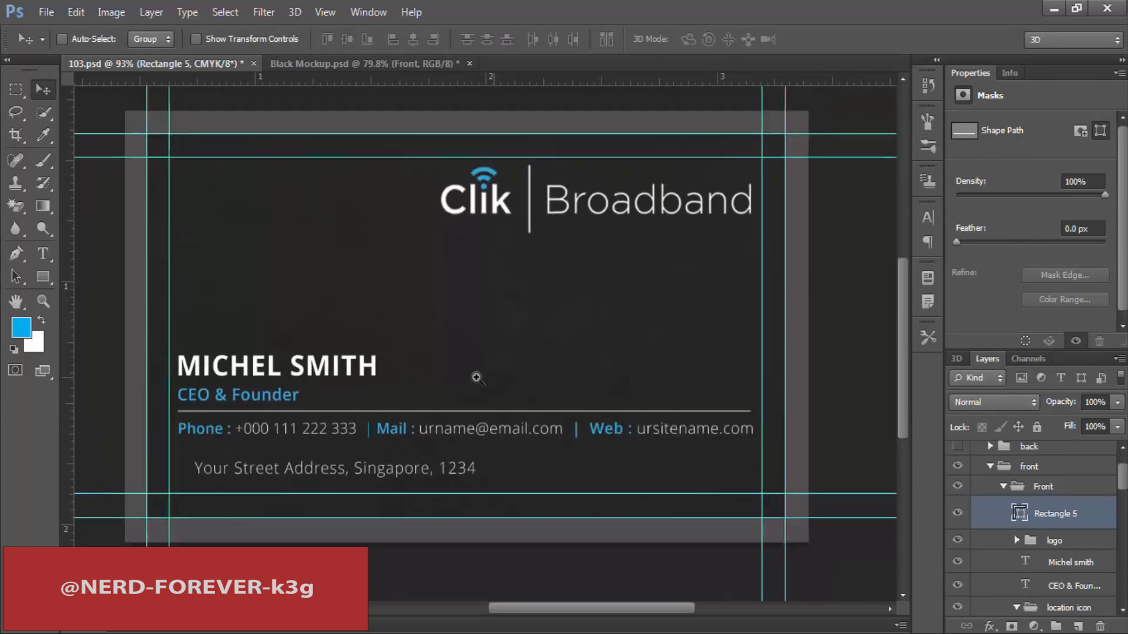
key(t)
click(275, 383)
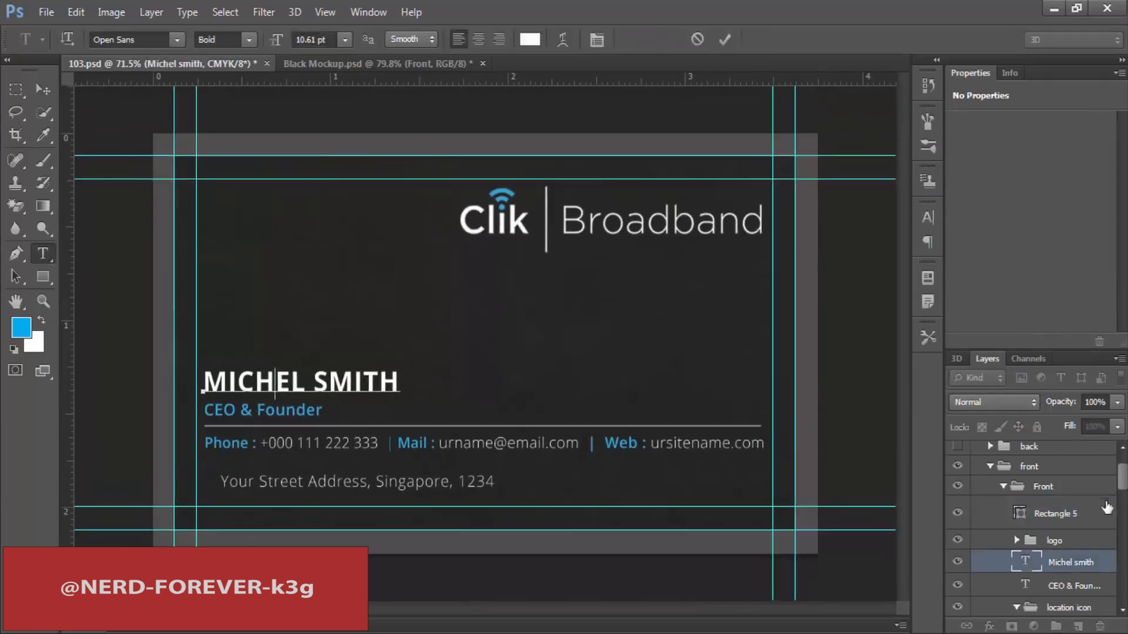
shift+click(1057, 586)
key(v)
key(shift+Up)
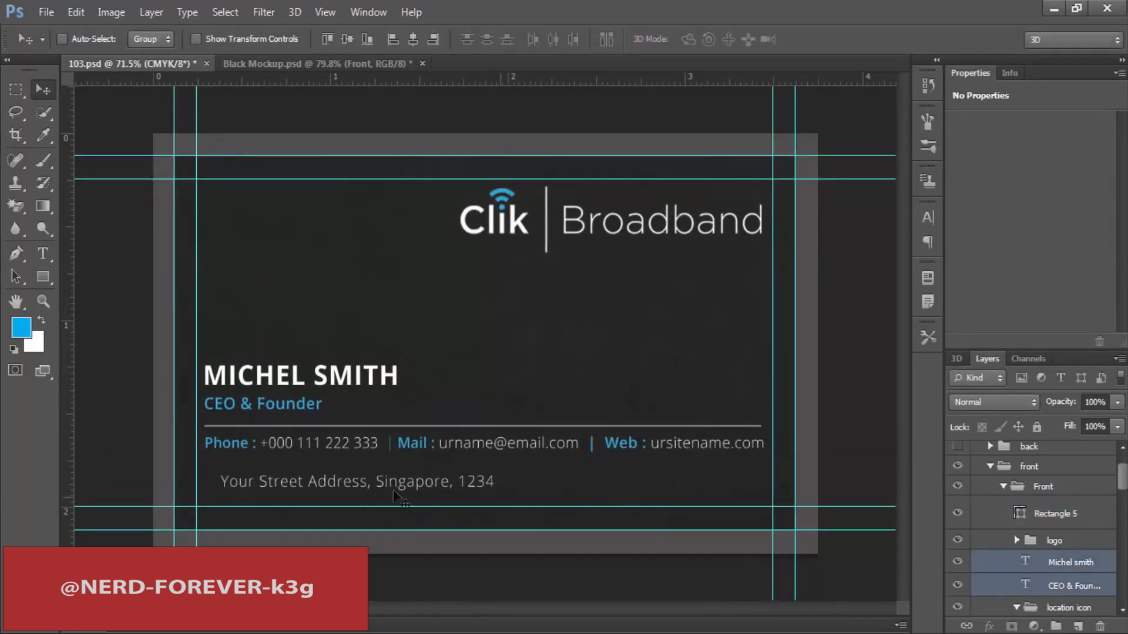
Step: Insert the label "Address :" in front of the street address and set the label to SemiBold
key(t)
click(363, 488)
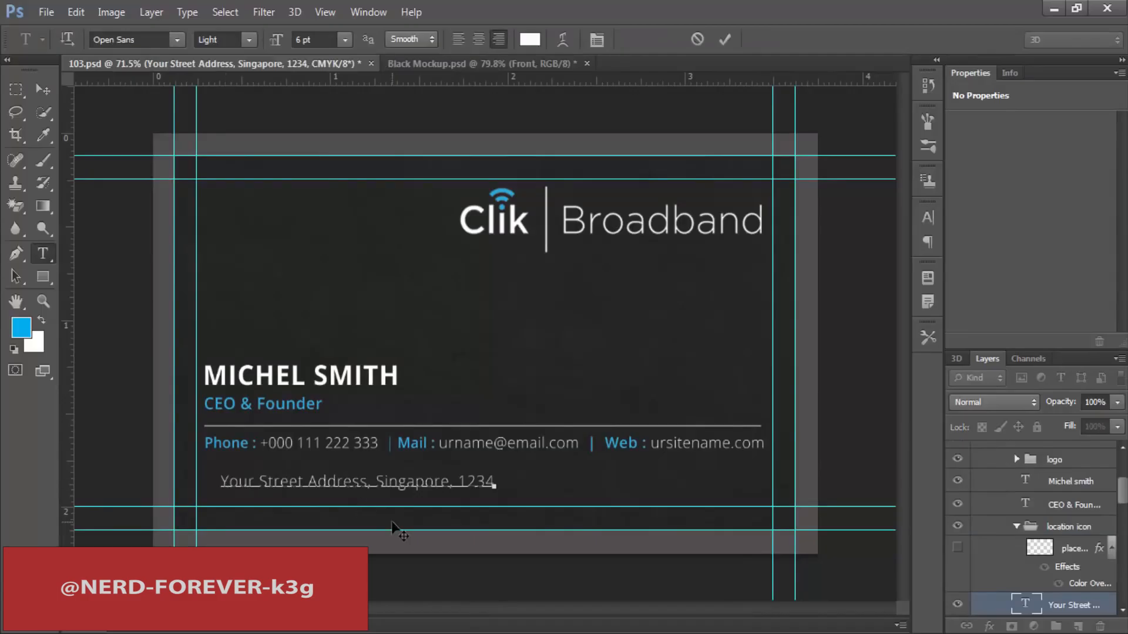
text(Address :)
drag(191, 482, 5, 466)
click(245, 41)
click(221, 133)
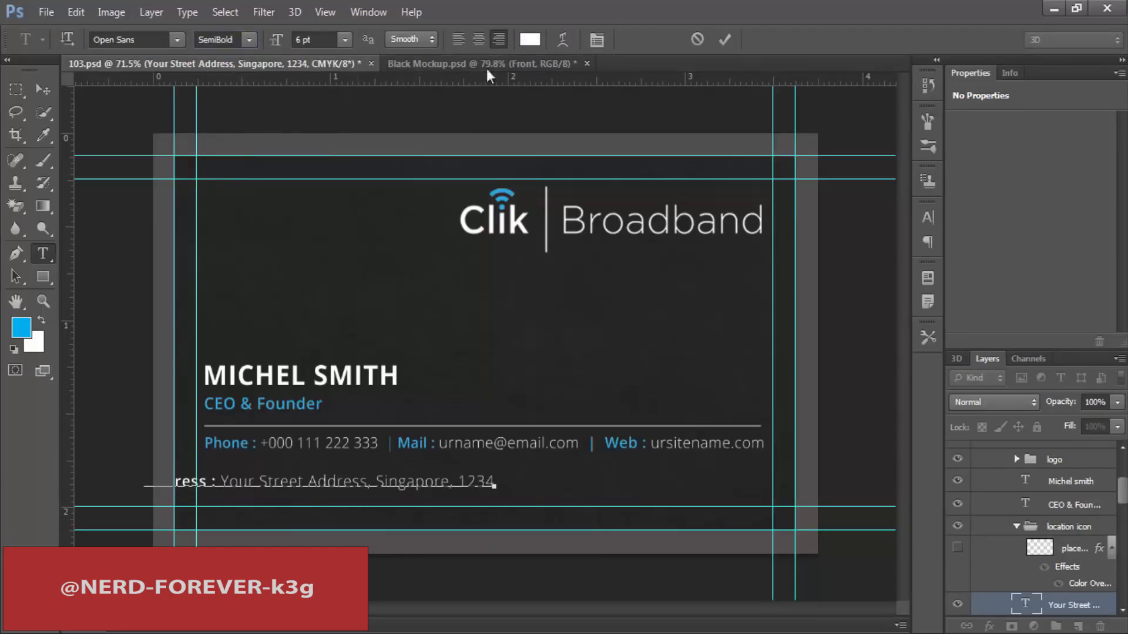
Step: Colour the "Address :" label blue and position the address line below the contact line, aligned with the "Phone :" label
click(531, 40)
click(27, 330)
click(935, 193)
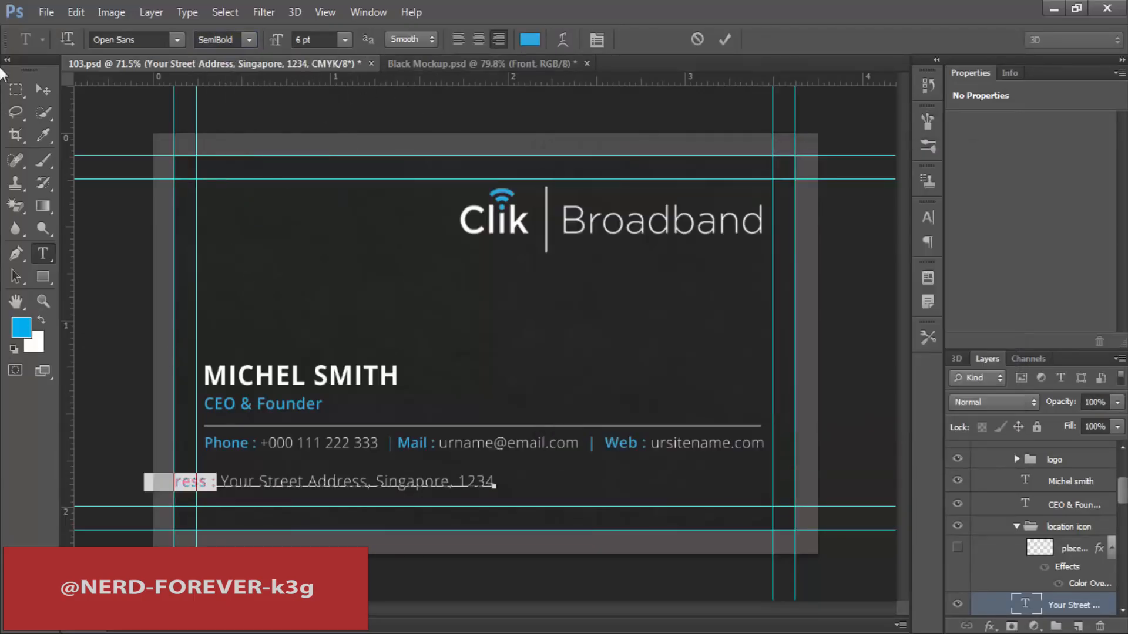
click(43, 89)
drag(352, 491, 386, 485)
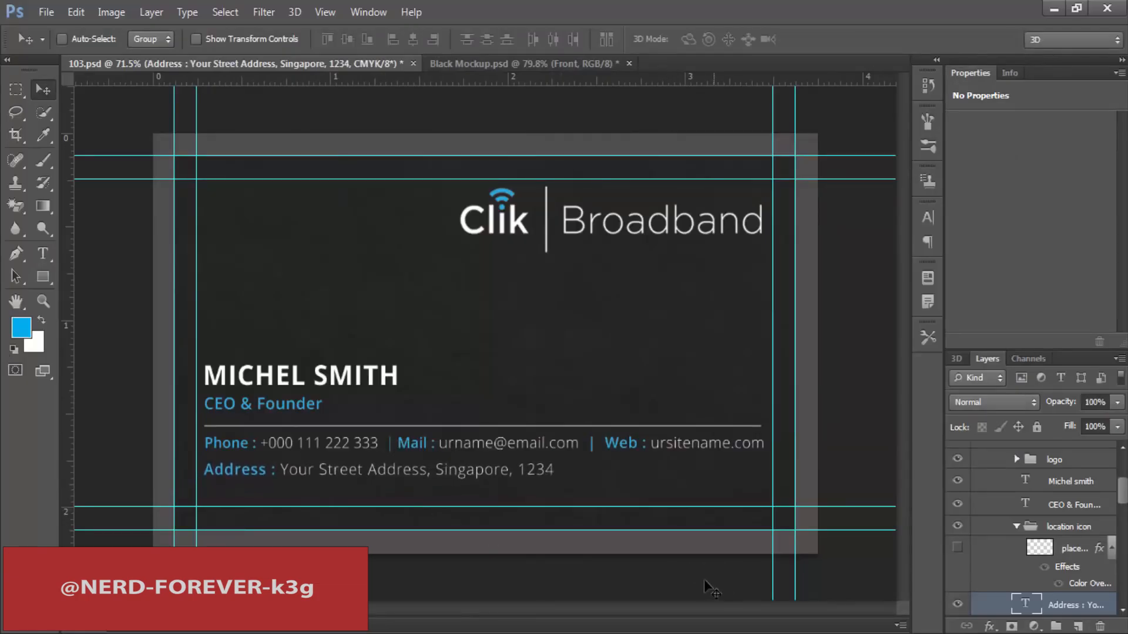
Step: Draw a thin rectangle across the full width of the card's lower edge and fill it with the foreground blue
click(43, 277)
drag(142, 569, 953, 514)
key(v)
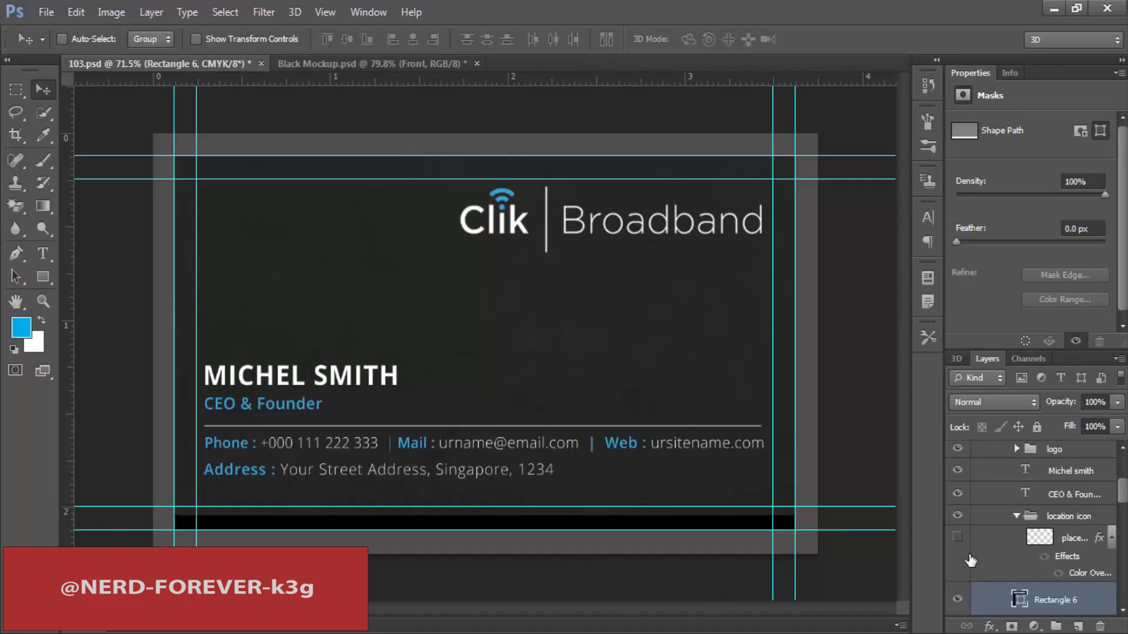
double_click(1019, 599)
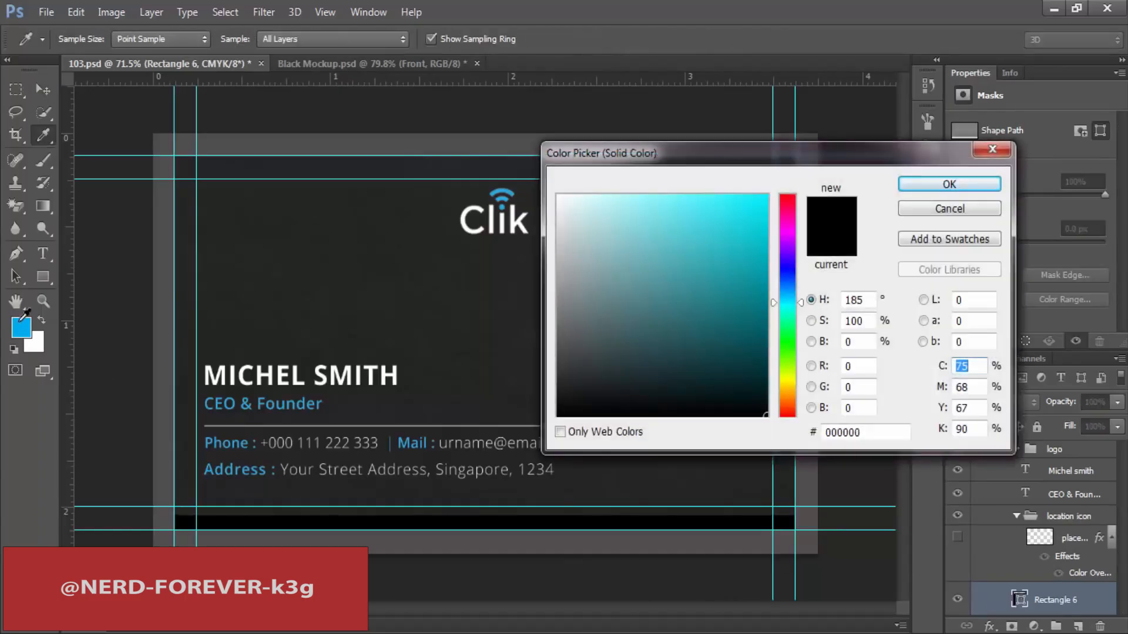
click(20, 326)
click(934, 187)
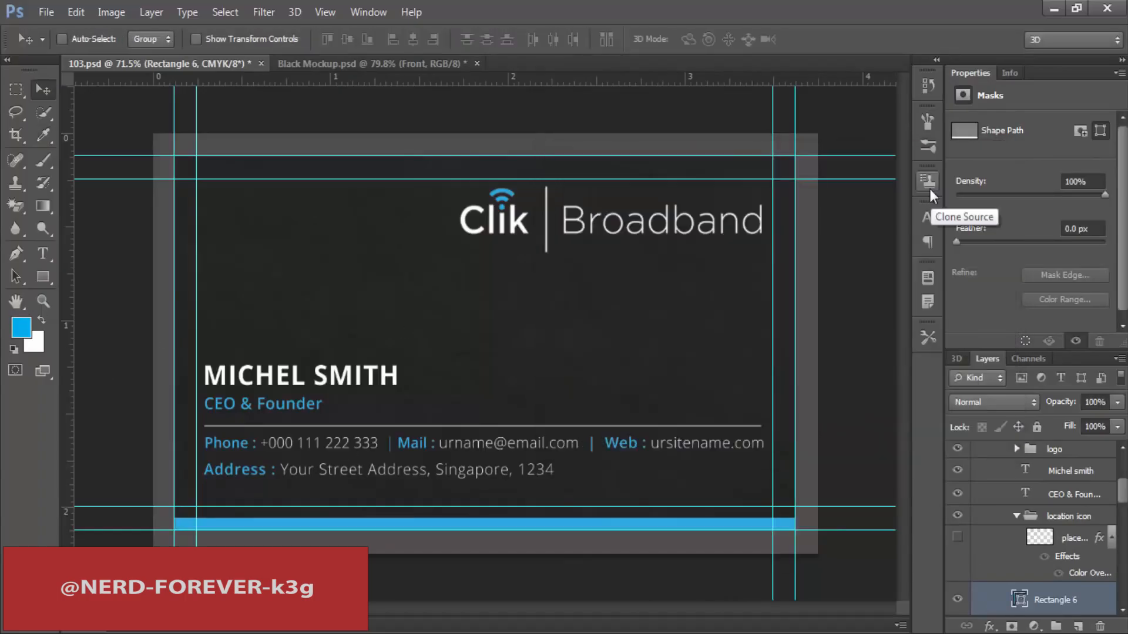
Step: Add a small blue vertical bar at the card's left edge, beside the name and job title
key(u)
mouse_move(160, 367)
mouse_down()
mouse_move(259, 371)
mouse_move(286, 415)
mouse_move(166, 388)
mouse_up()
key(v)
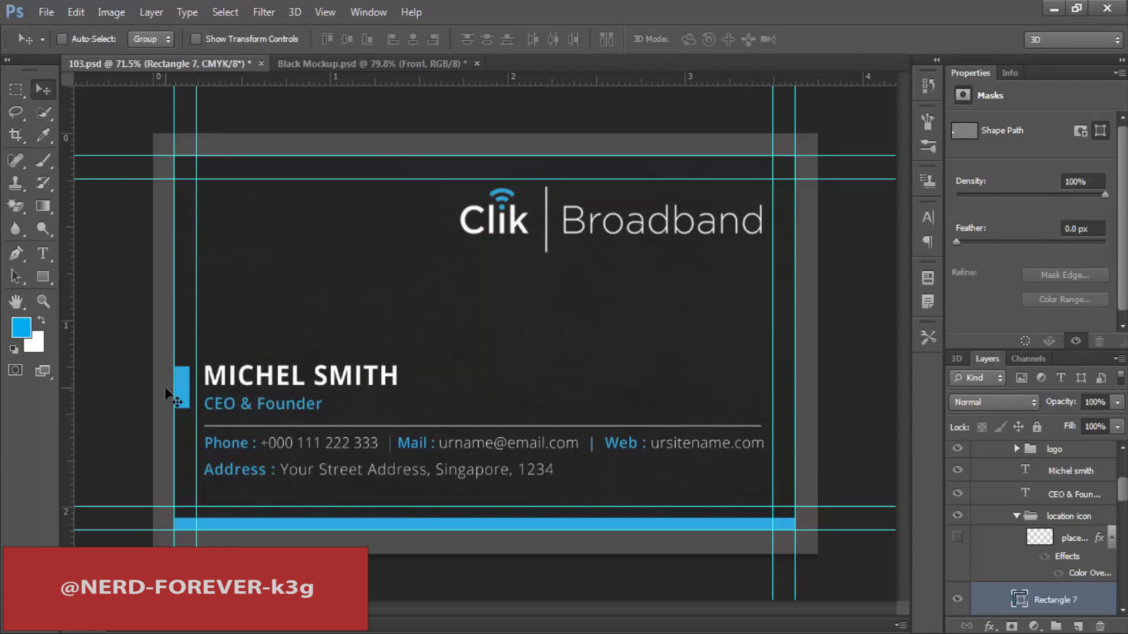
key(m)
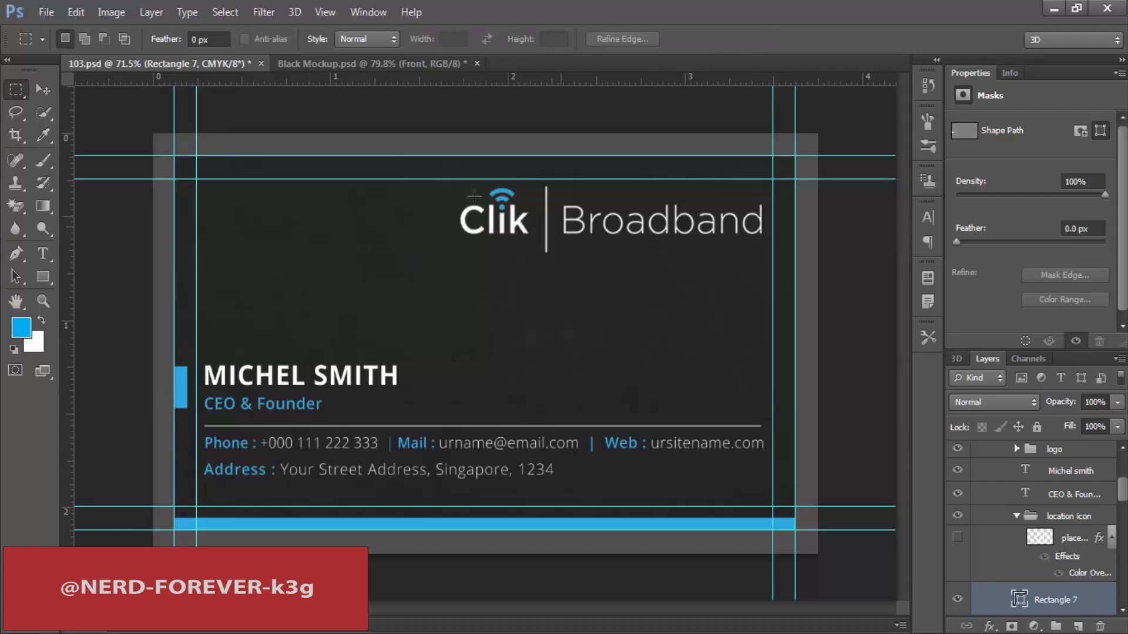
Step: Nudge the logo group slightly to the right on the front design
scroll(1054, 514, up, 2)
click(1055, 509)
key(v)
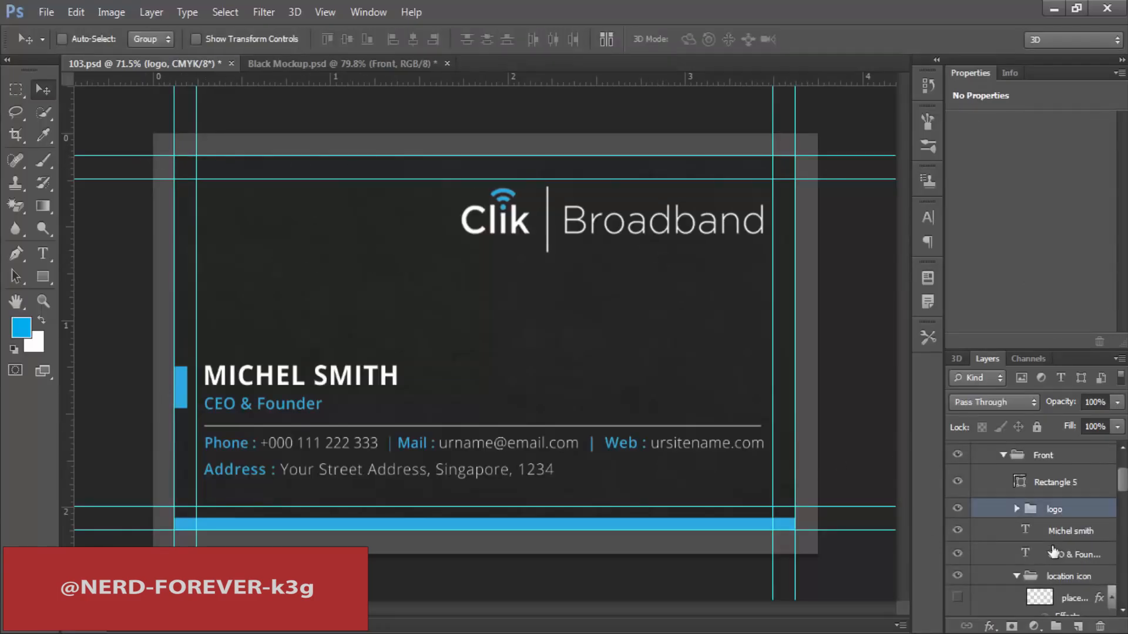
Step: Copy the merged front design into the Front smart object of Black Mockup.psd, save and close it
key(m)
drag(176, 157, 796, 529)
key(ctrl+Tab)
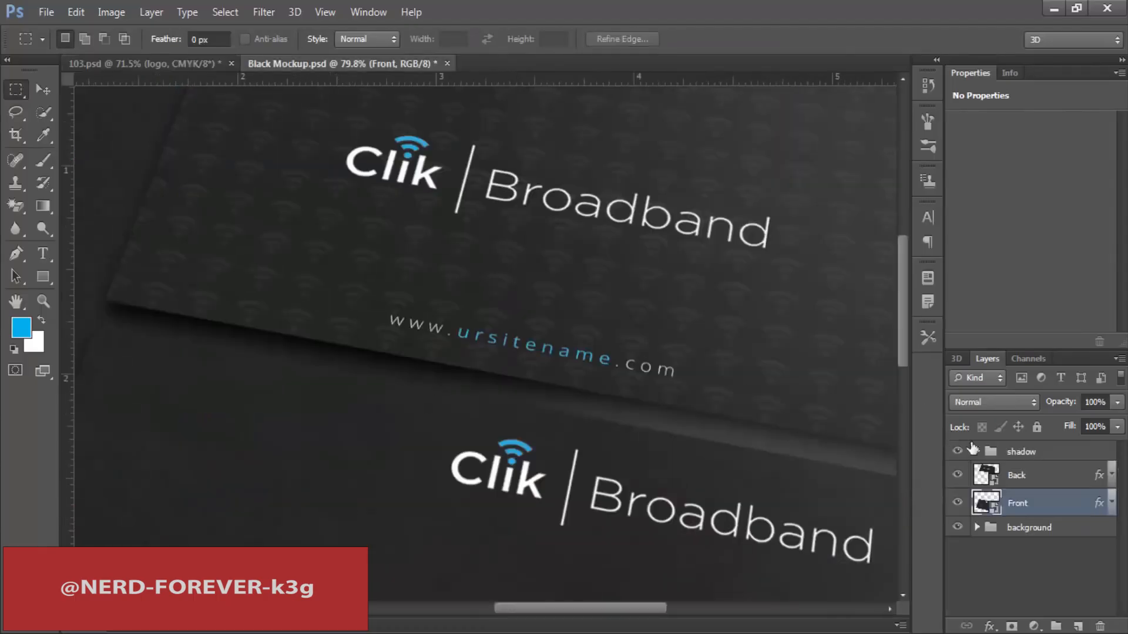
double_click(988, 509)
key(ctrl+s)
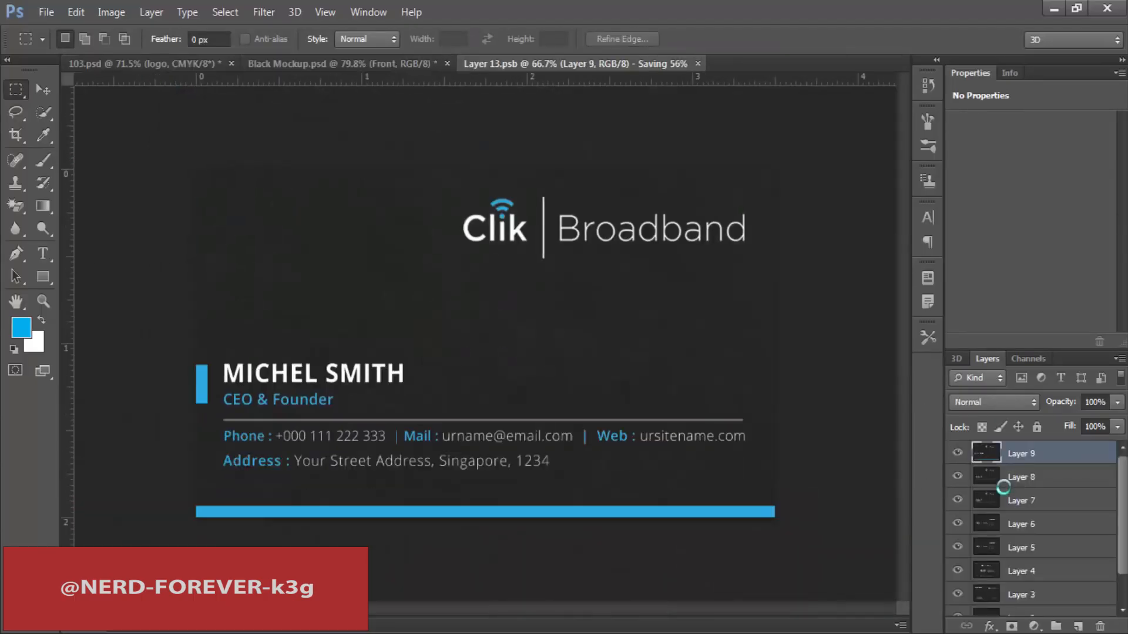
key(ctrl+w)
key(ctrl+minus)
key(ctrl+minus)
key(ctrl+minus)
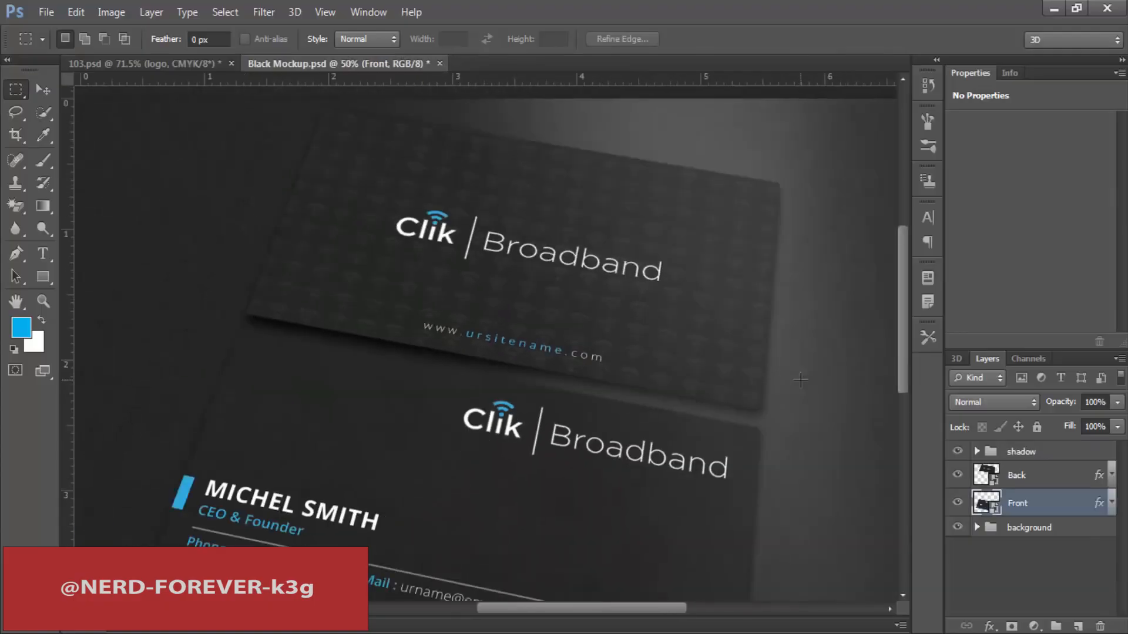
Step: In 103.psd, hide the front group of design 07 and show and expand its back group
click(144, 67)
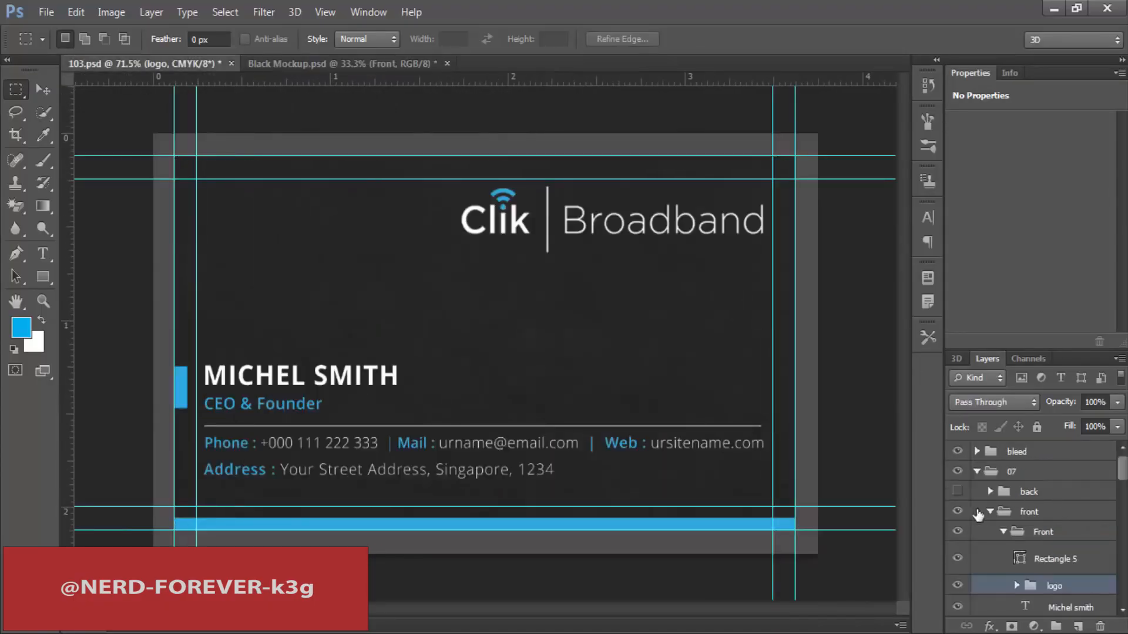
click(957, 511)
click(957, 491)
click(991, 491)
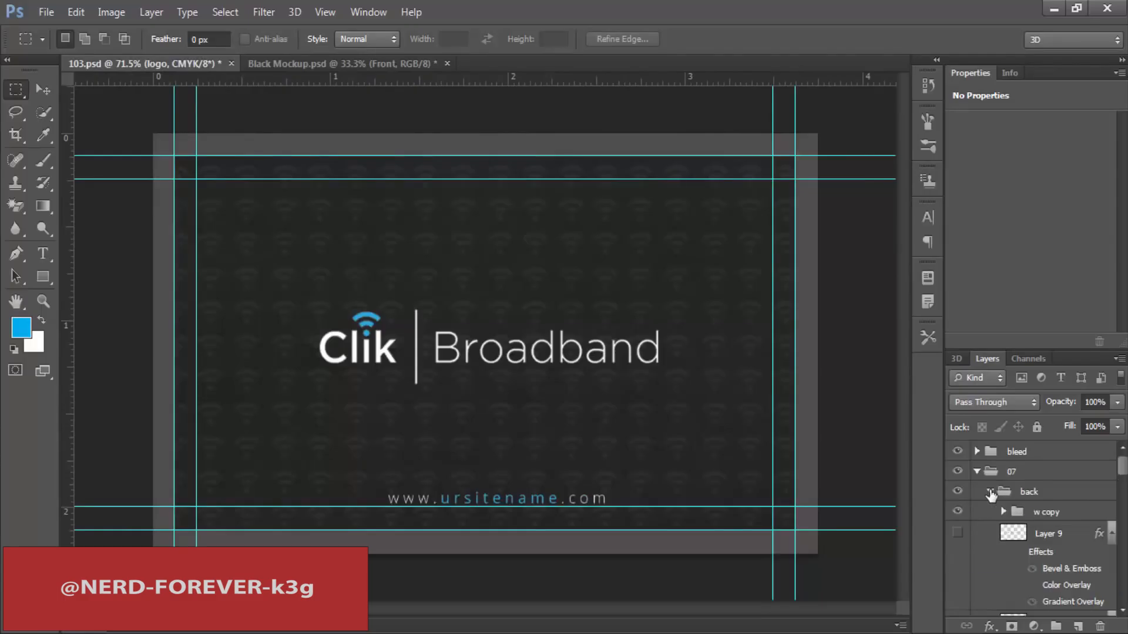
Step: Locate the Wi-Fi icon pattern among the back group's layers and hide it, keeping the logo and website line
scroll(1007, 552, down, 4)
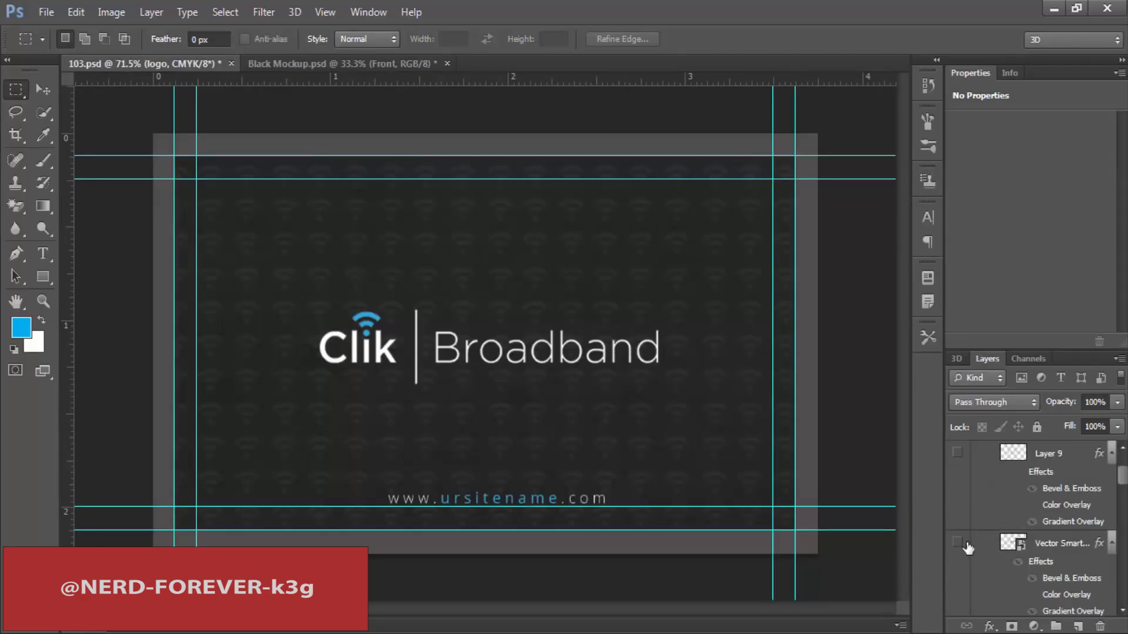
scroll(978, 556, up, 4)
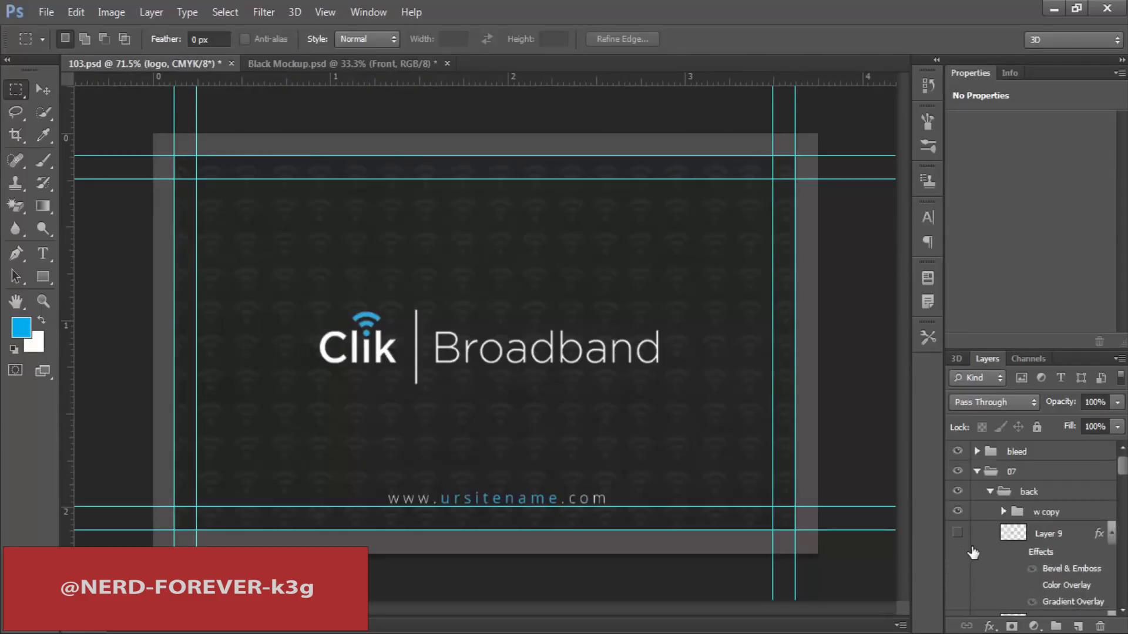
click(958, 512)
click(958, 512)
click(1003, 511)
scroll(1008, 535, down, 3)
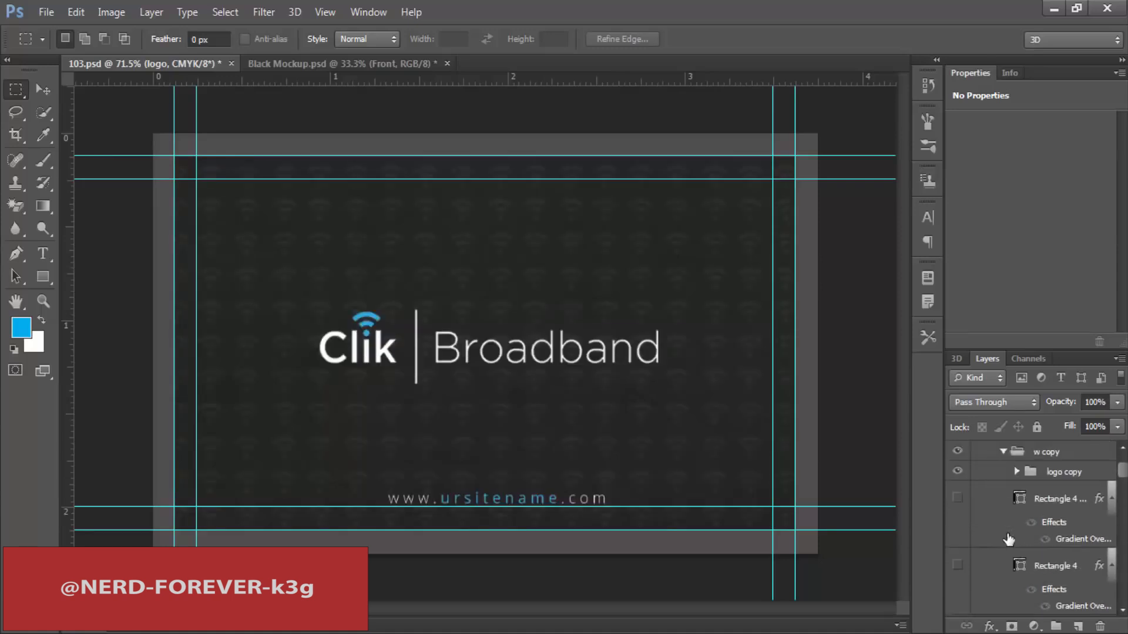
scroll(984, 522, down, 5)
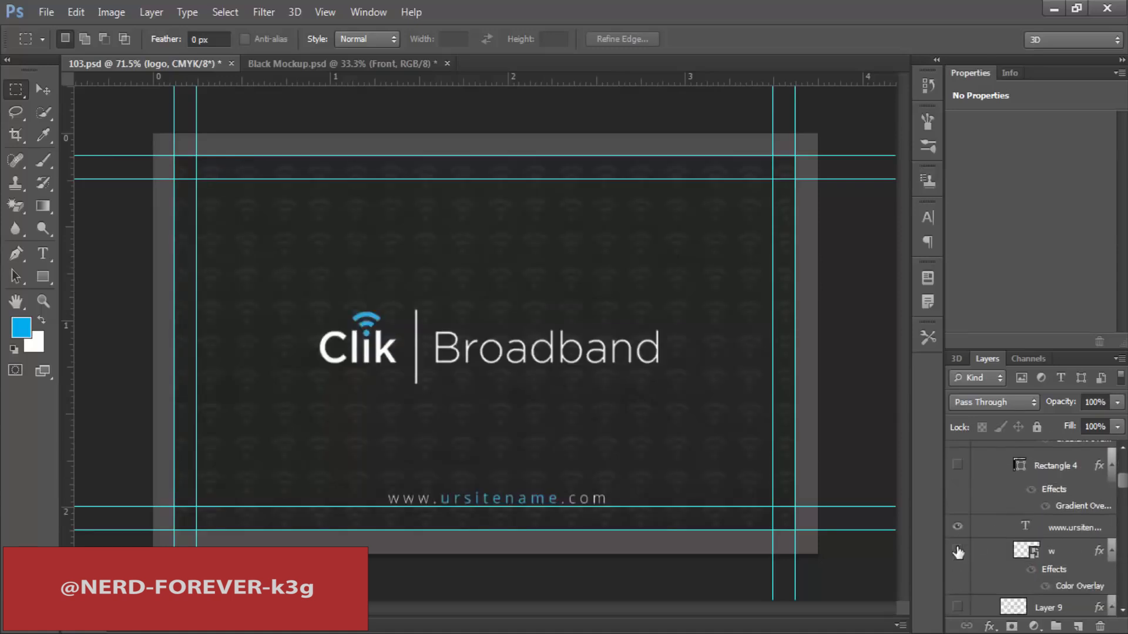
scroll(975, 566, down, 10)
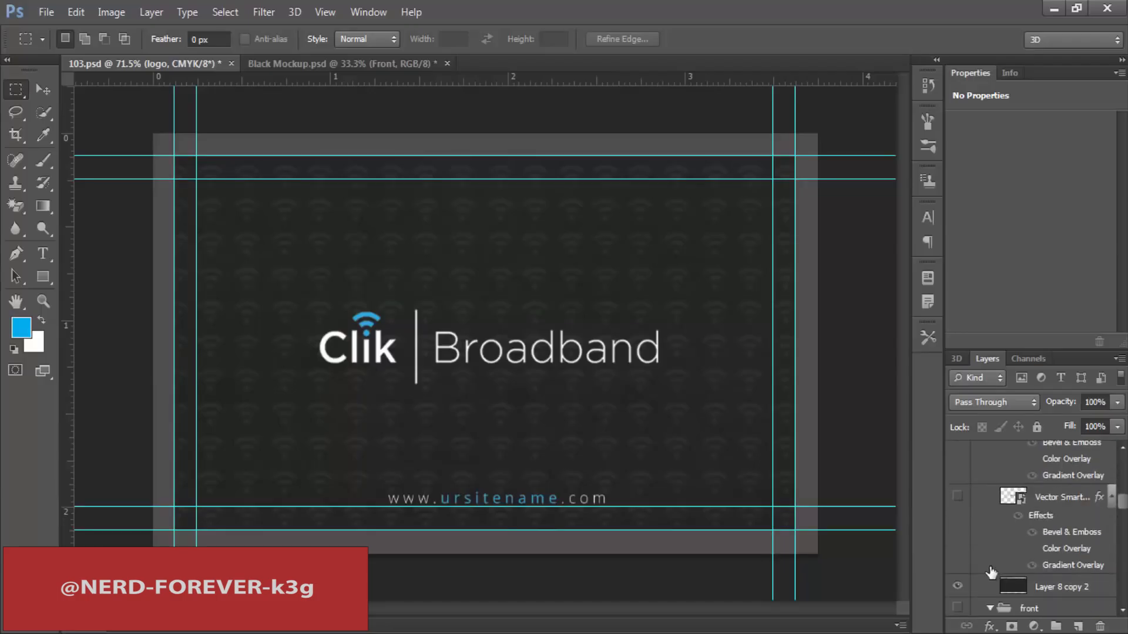
scroll(991, 574, up, 15)
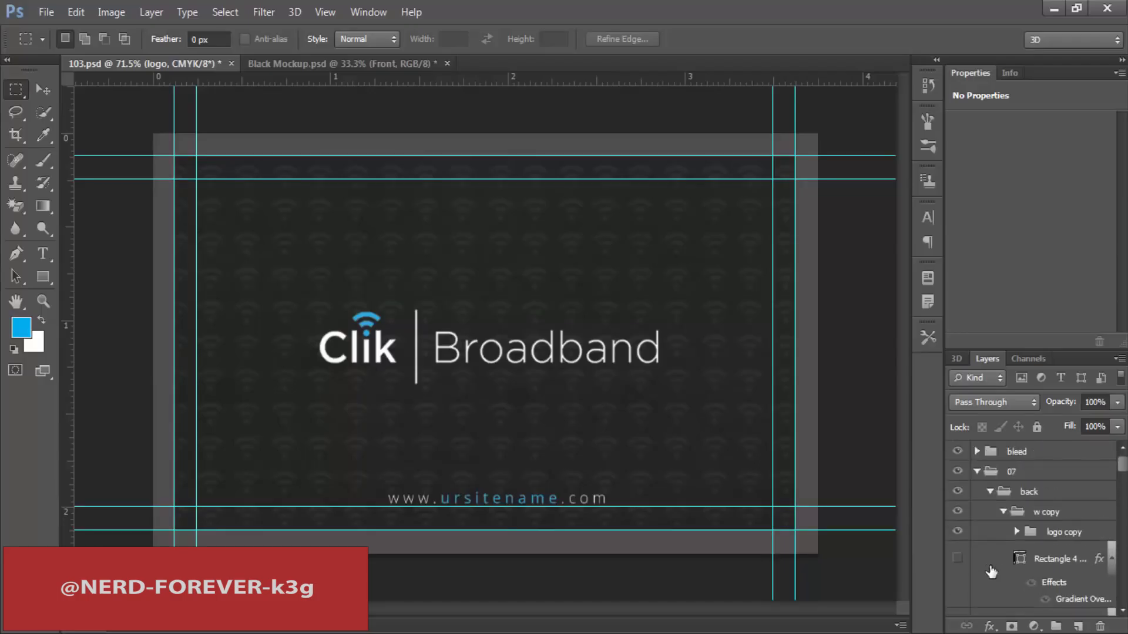
click(957, 533)
click(957, 532)
click(1016, 533)
scroll(999, 537, down, 3)
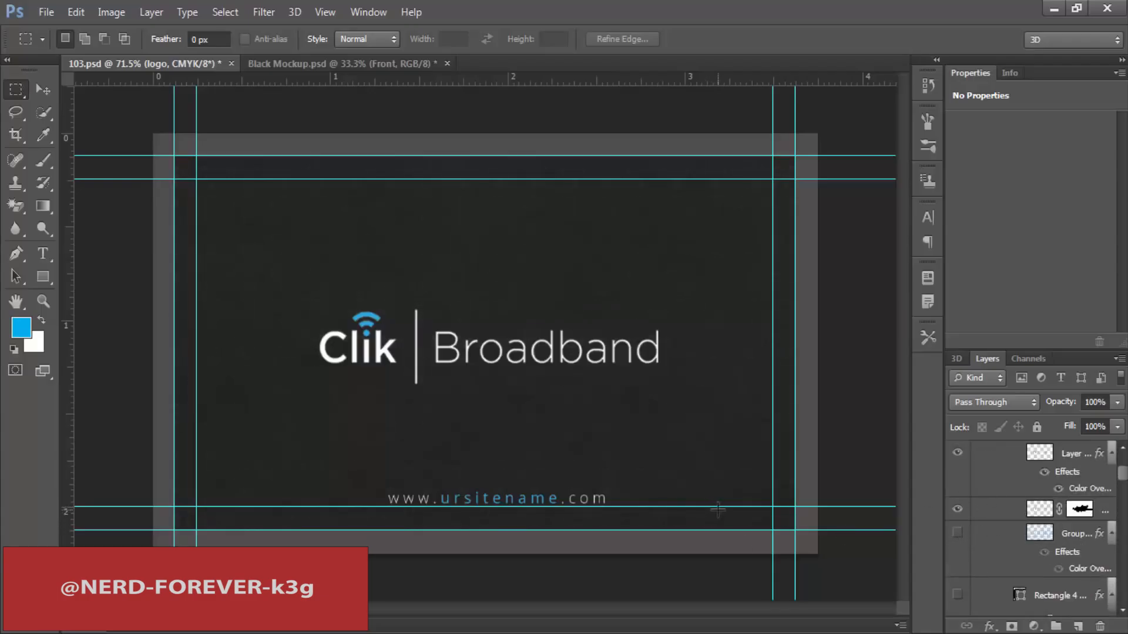
Step: Copy the merged plain back design into the Back smart object of Black Mockup.psd, save and close it
drag(179, 152, 795, 531)
click(332, 65)
double_click(988, 473)
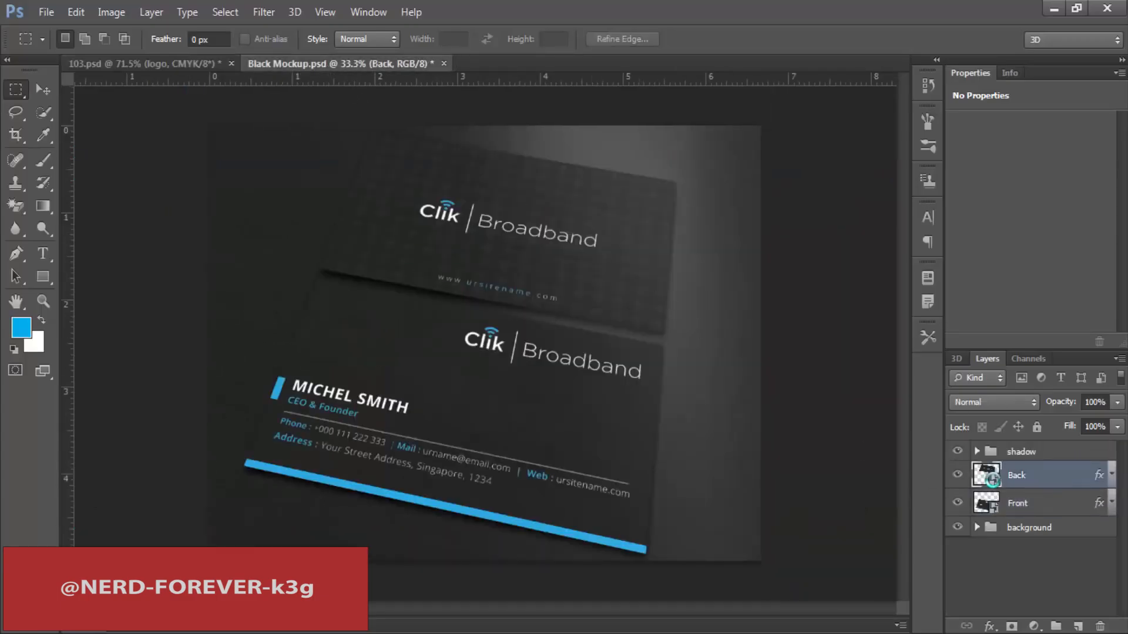
key(ctrl+s)
key(ctrl+w)
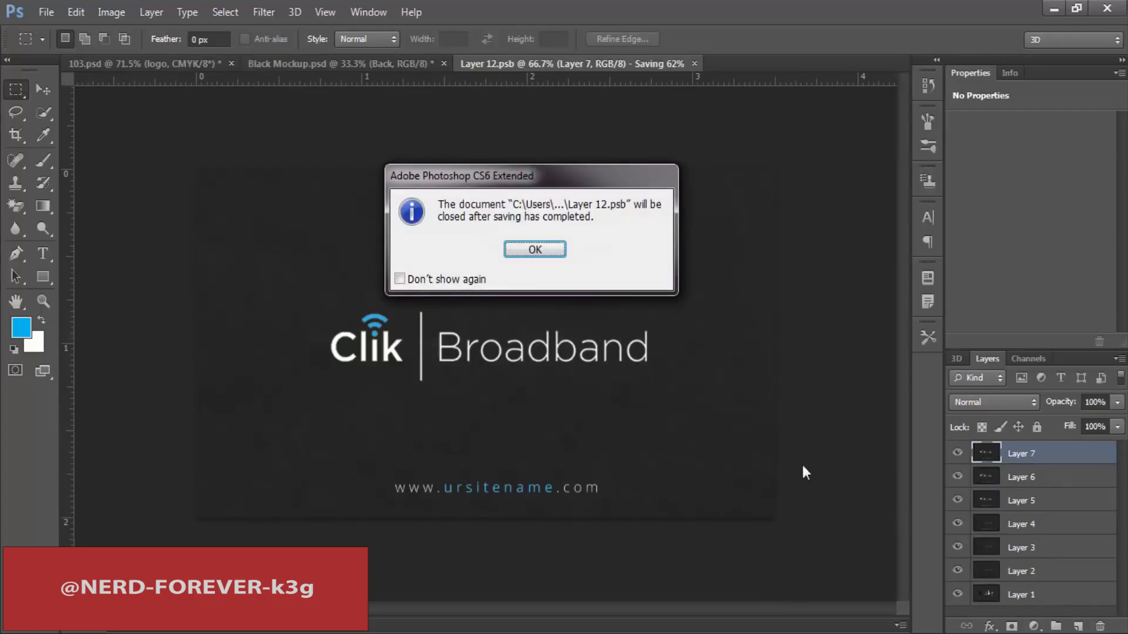
click(536, 250)
click(609, 252)
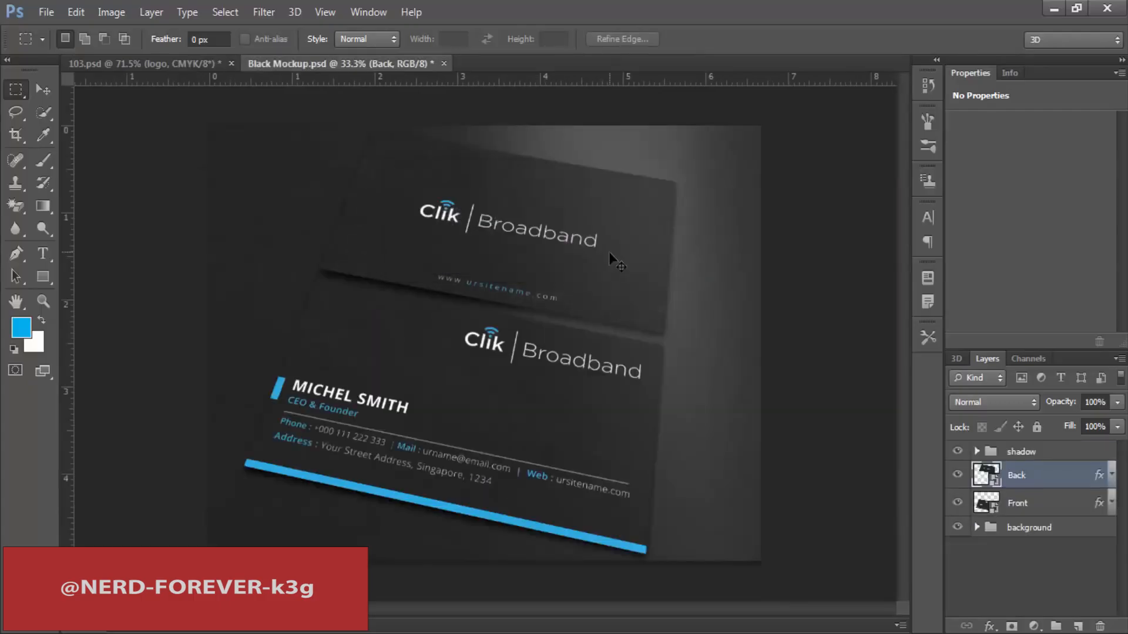
Step: Save the mockup as a JPEG named 08 in New folder, alongside the earlier numbered files
key(ctrl+shift+s)
click(646, 389)
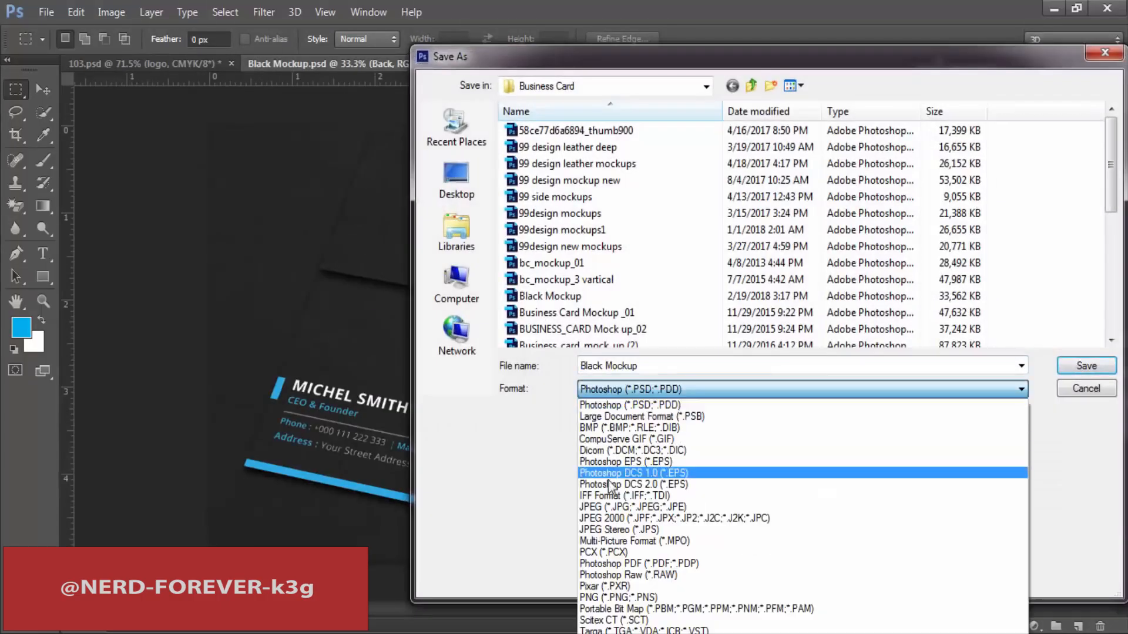
click(602, 508)
click(751, 86)
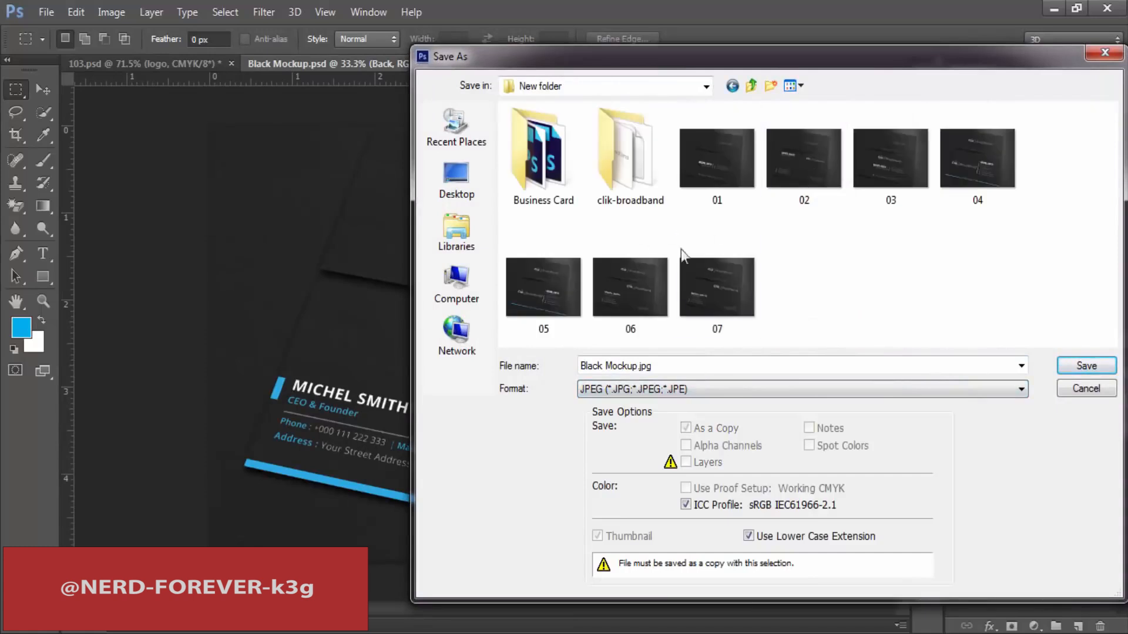
click(725, 365)
text(08)
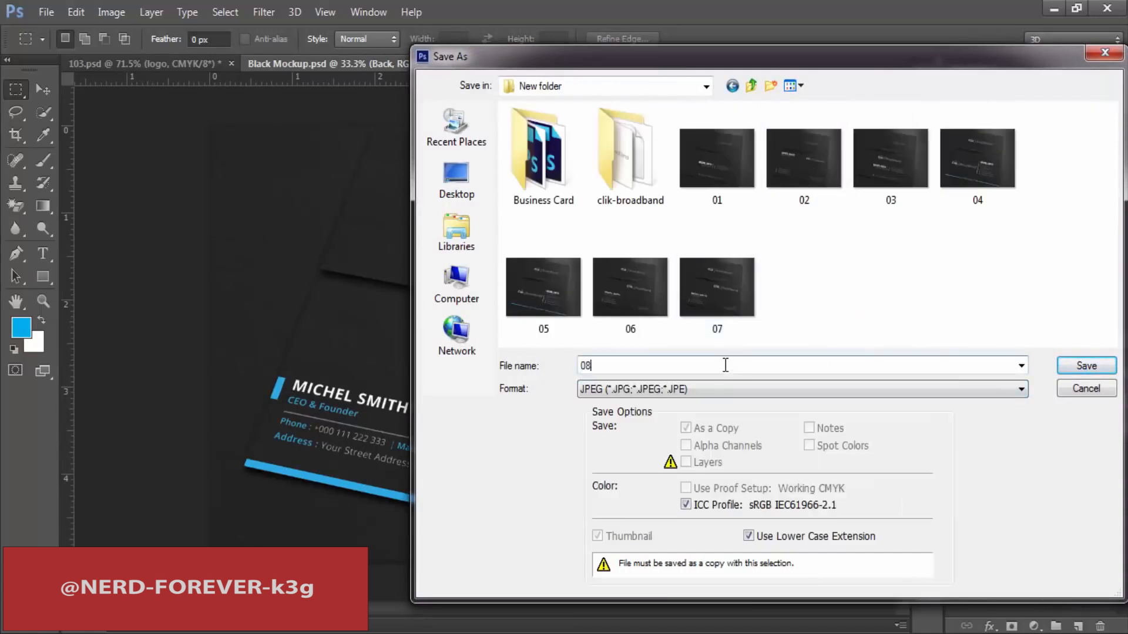
key(Return)
key(Return)
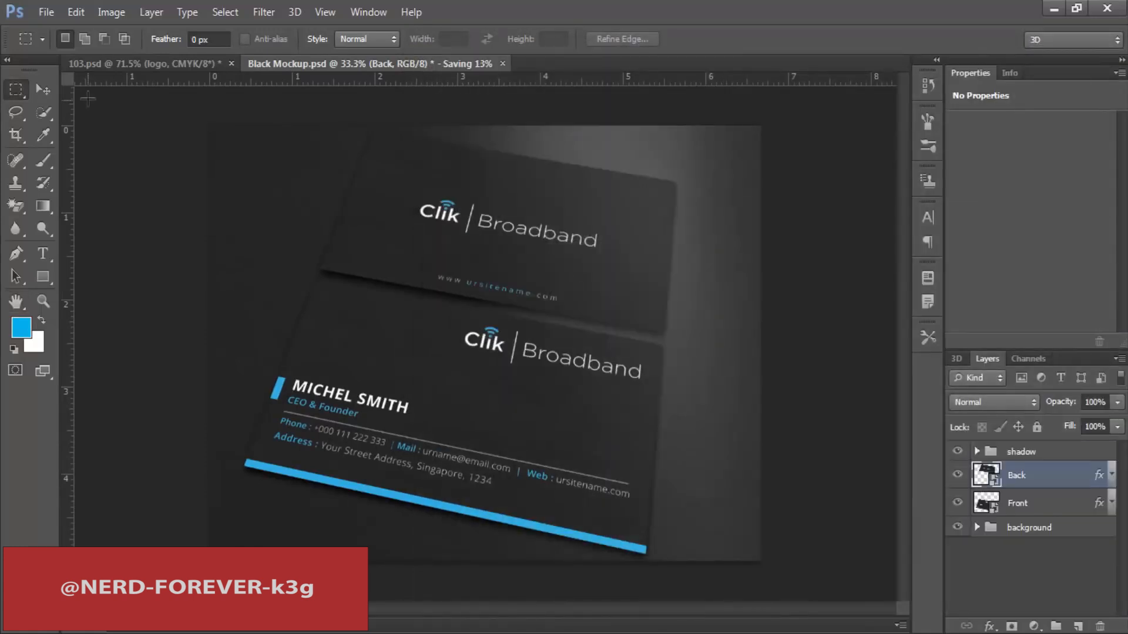
Step: Clear the selection in 103.psd, then open map.psd and bring its Map copy layer into 103.psd
click(176, 64)
key(ctrl+d)
key(ctrl+minus)
key(ctrl+minus)
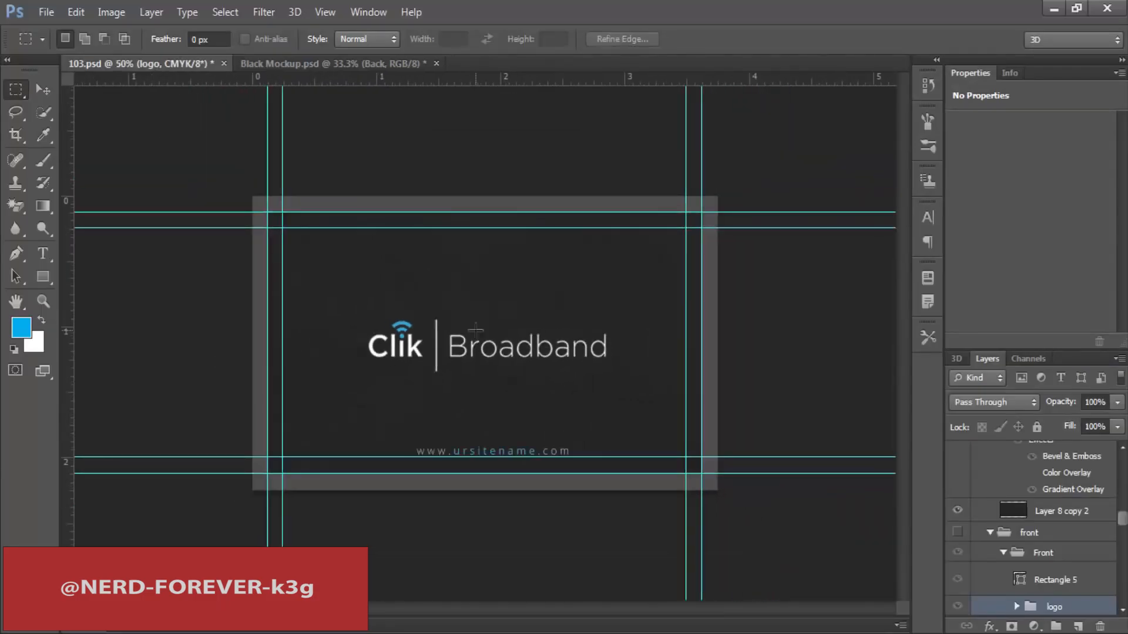
scroll(449, 356, up, 2)
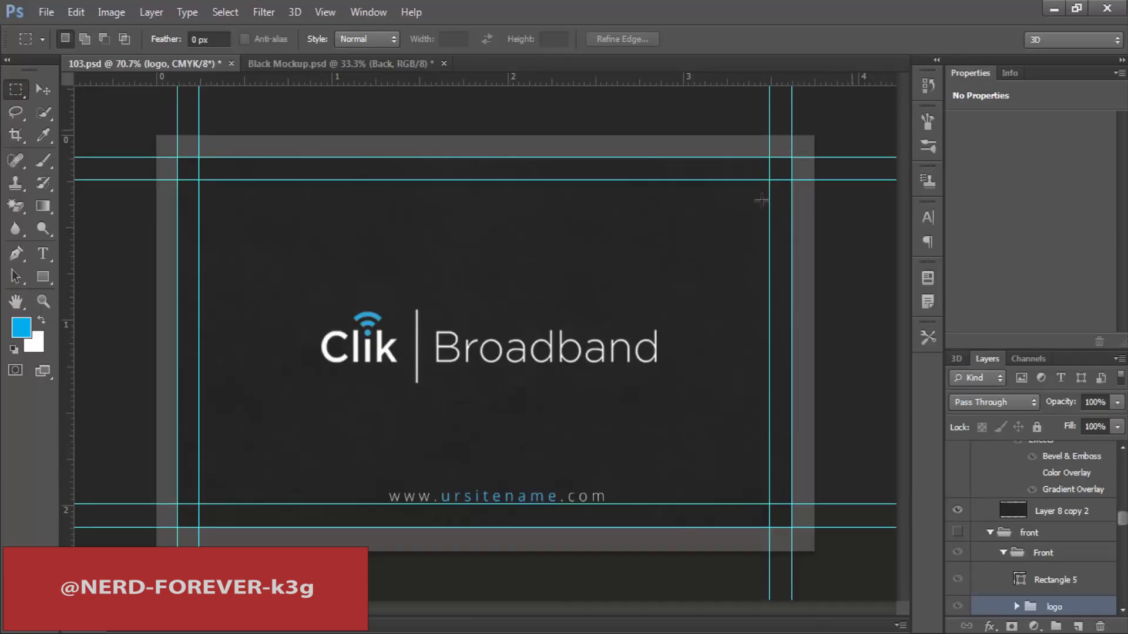
key(ctrl+o)
double_click(629, 400)
key(v)
drag(457, 296, 340, 118)
click(295, 63)
drag(296, 64, 166, 63)
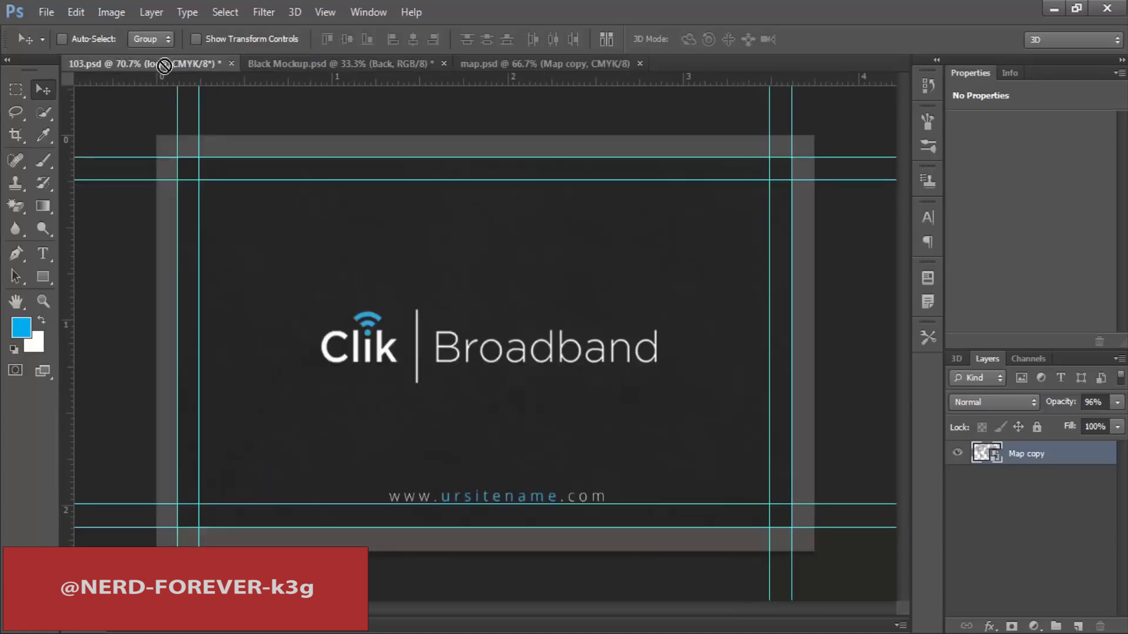
drag(440, 377, 444, 379)
Step: Move the Map copy layer directly above Layer 8 copy 2 and position the world map across the card back
drag(531, 352, 549, 347)
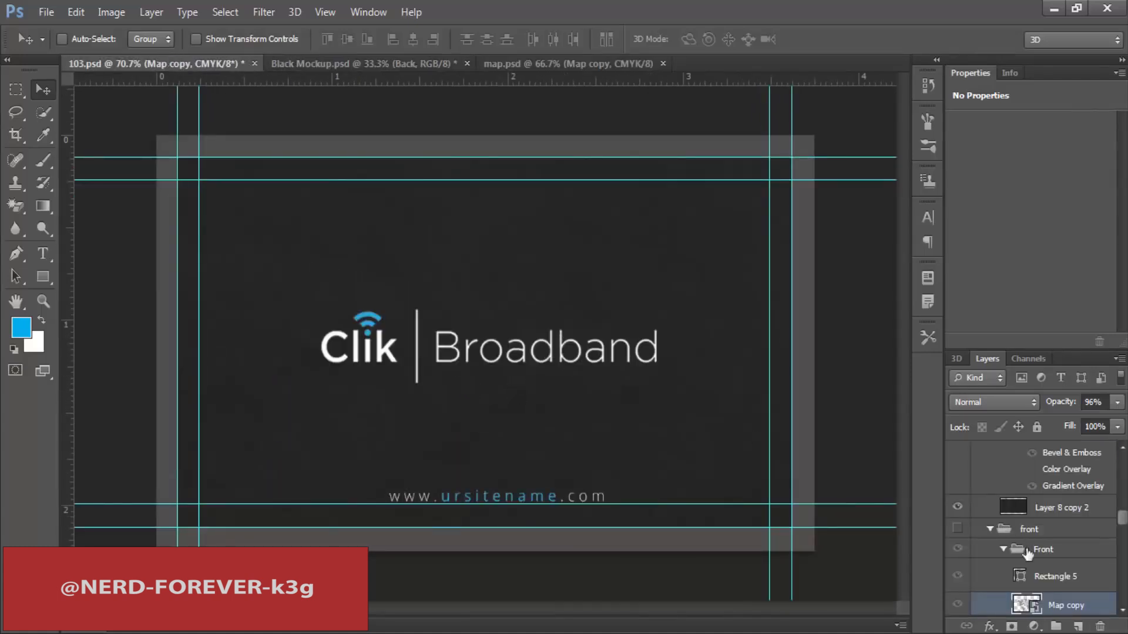
drag(1056, 605, 1064, 504)
drag(725, 346, 639, 280)
Step: Set the Map copy layer's opacity to 7%
click(1117, 402)
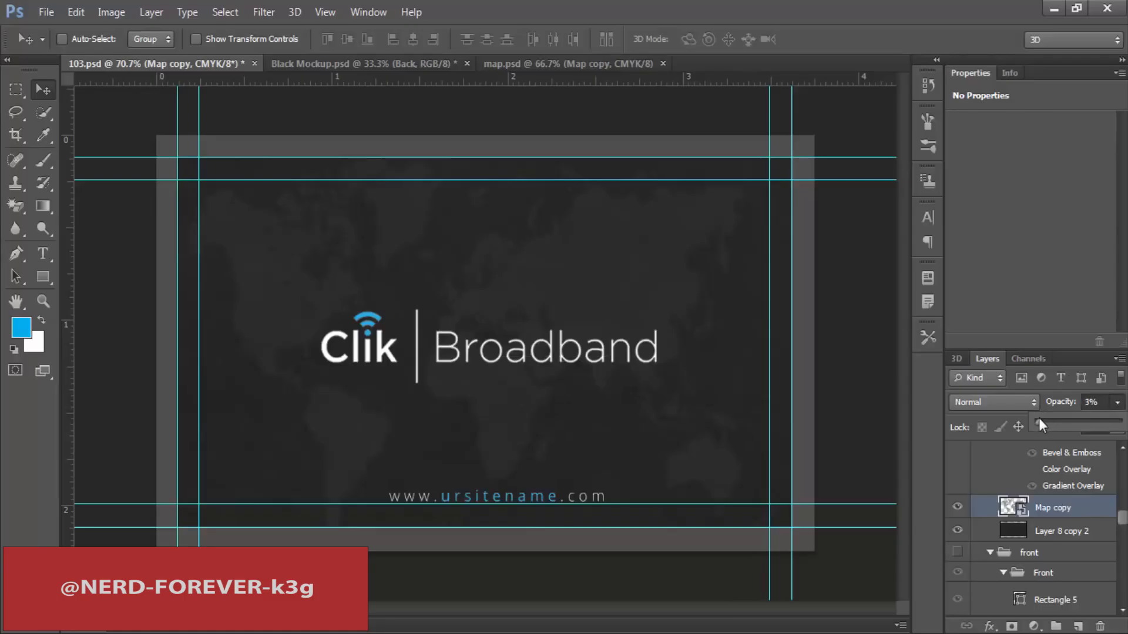
drag(1042, 419, 1041, 418)
click(1109, 402)
key(Return)
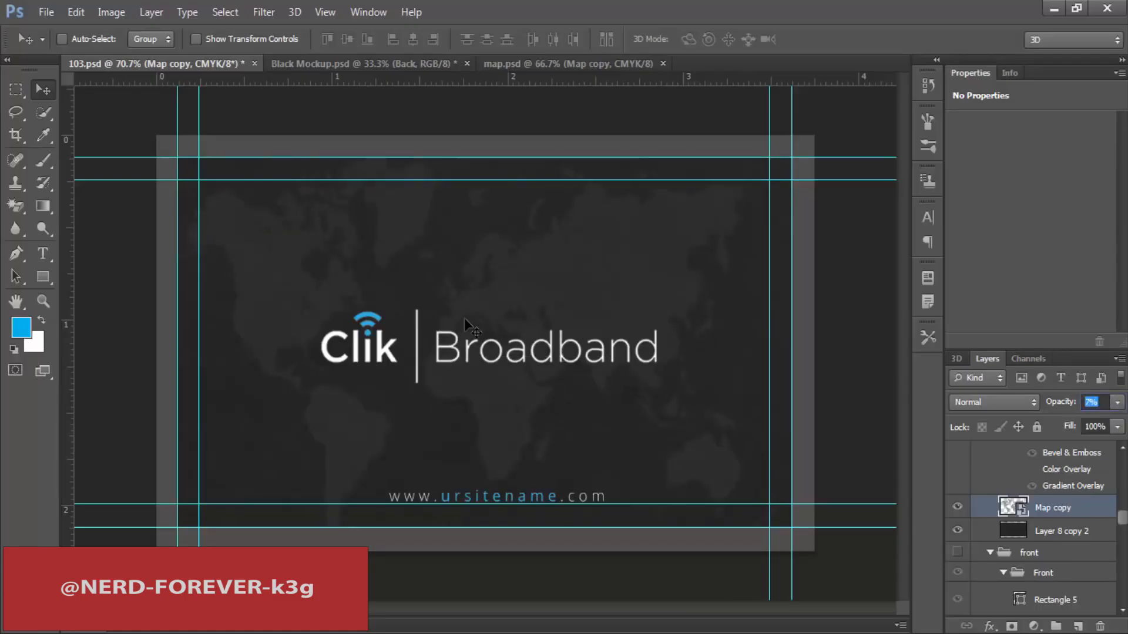
Step: Copy the merged card back with the world map into the mockup's Back smart object, then save and close it
key(m)
drag(176, 158, 792, 527)
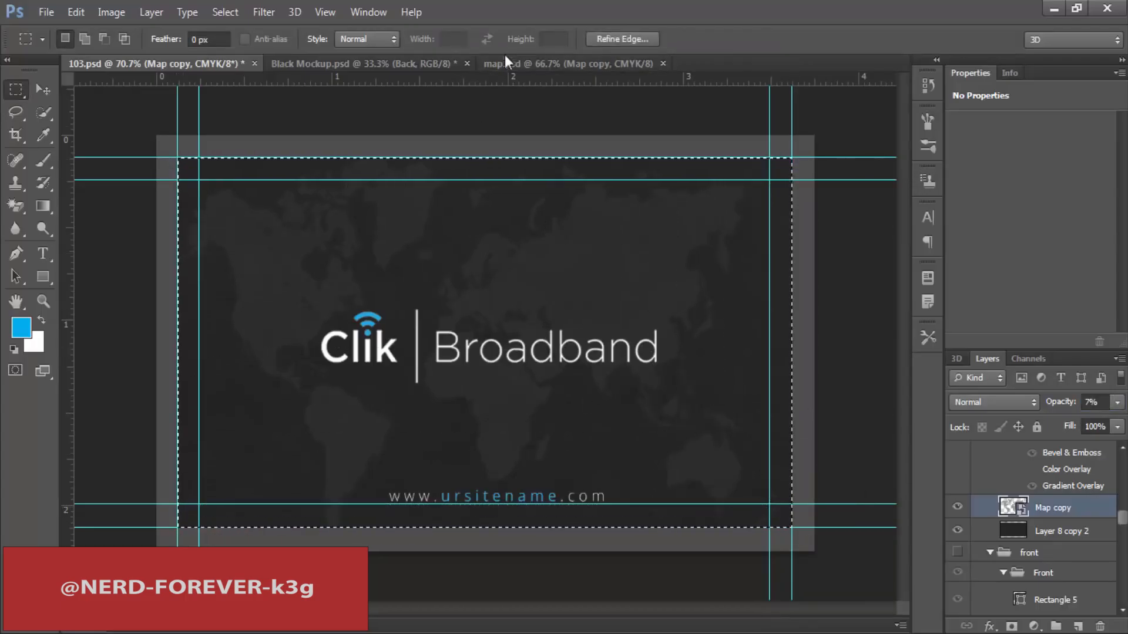
click(405, 62)
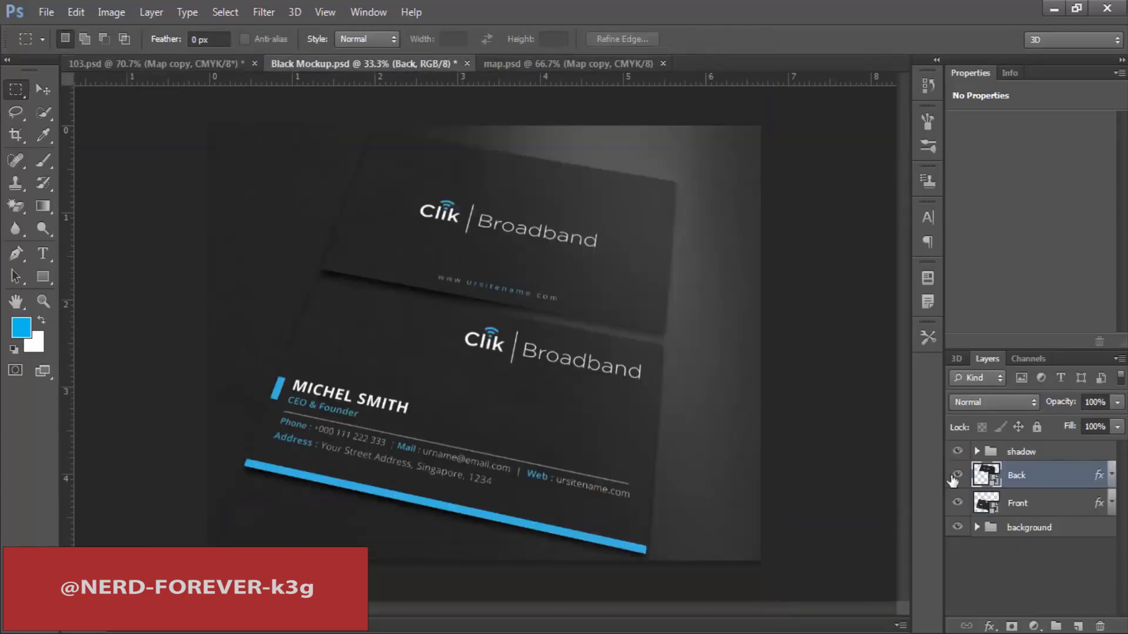
double_click(997, 477)
key(ctrl+v)
key(ctrl+s)
key(ctrl+w)
Step: Return to 103.psd and, in group 07, hide the back group and show the front group
click(151, 64)
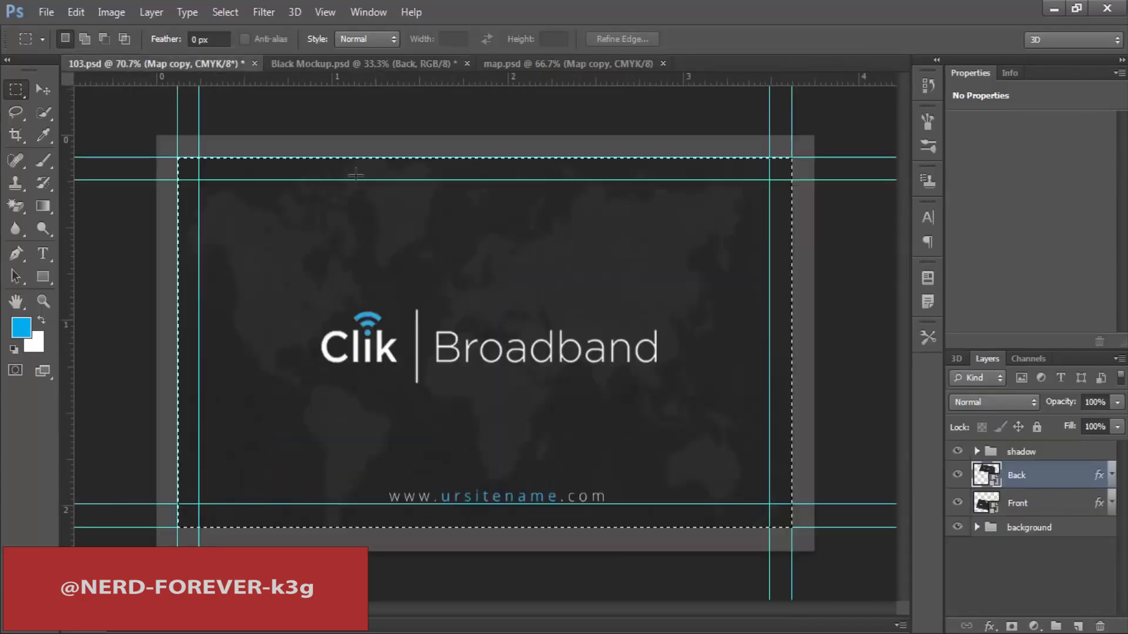
scroll(1011, 516, up, 2)
scroll(1011, 516, up, 5)
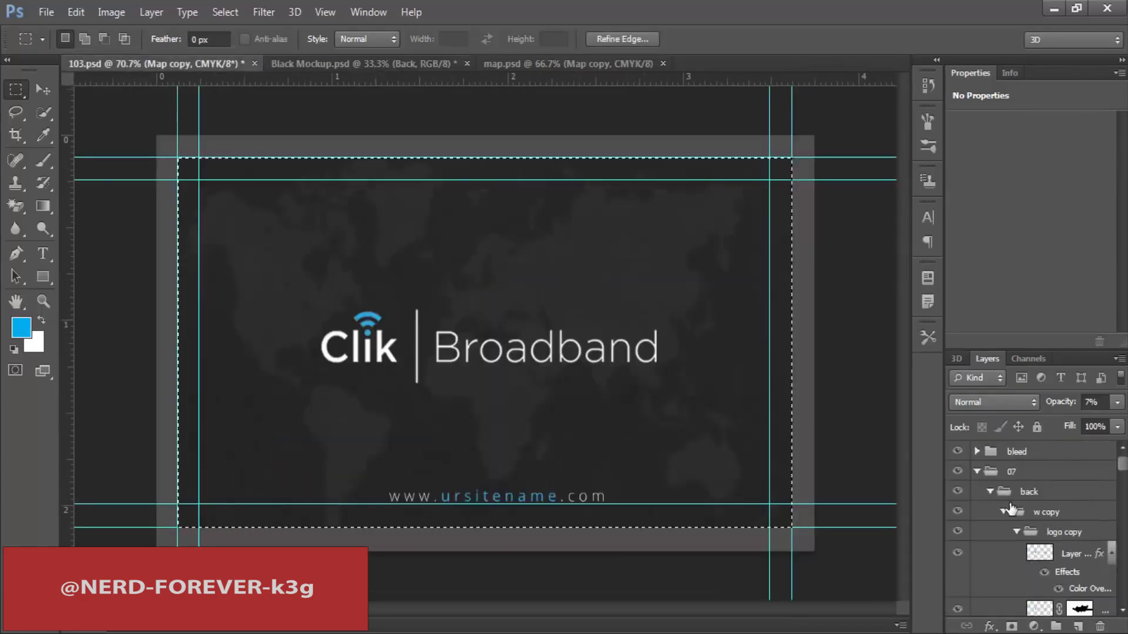
click(991, 497)
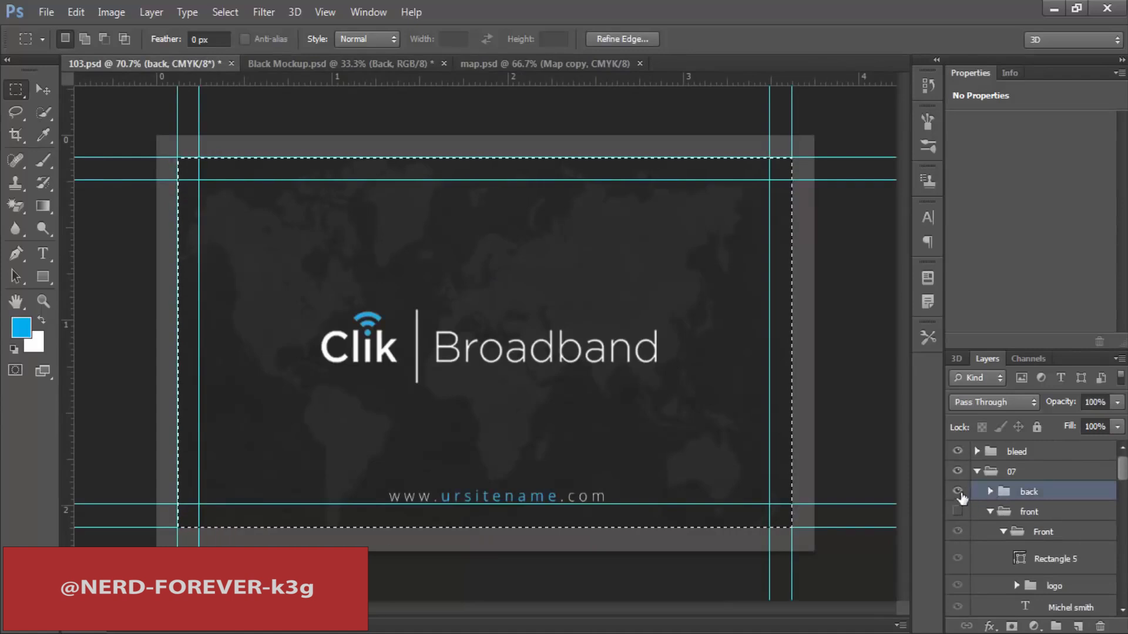
click(958, 492)
click(958, 514)
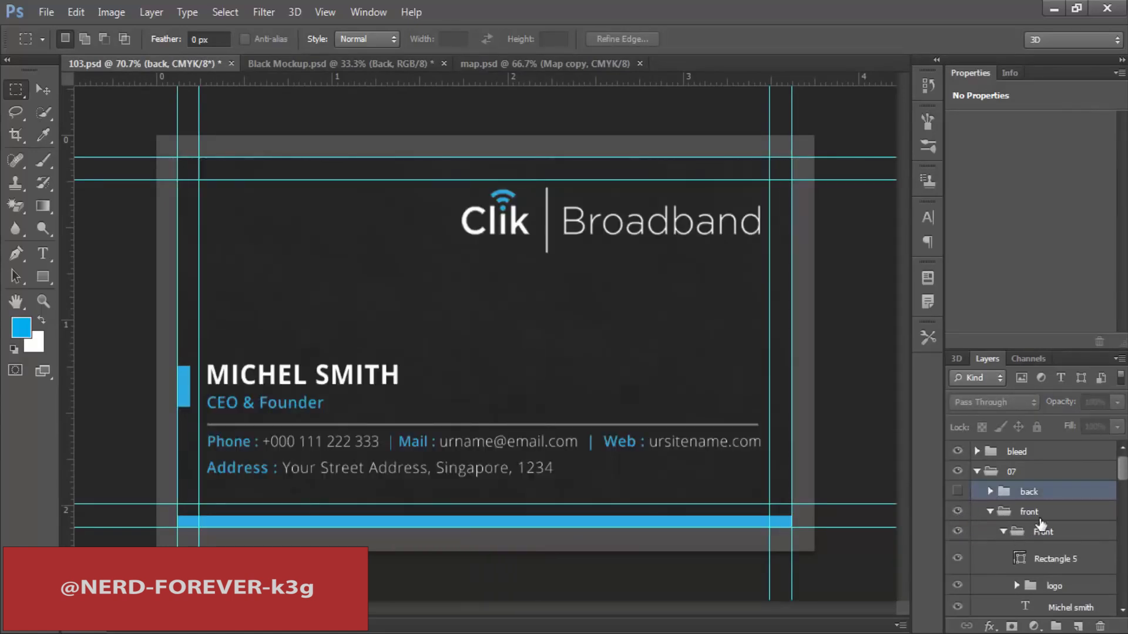
Step: Nudge the Rectangle 5 divider line slightly right to align it with the contact details
click(1046, 559)
key(v)
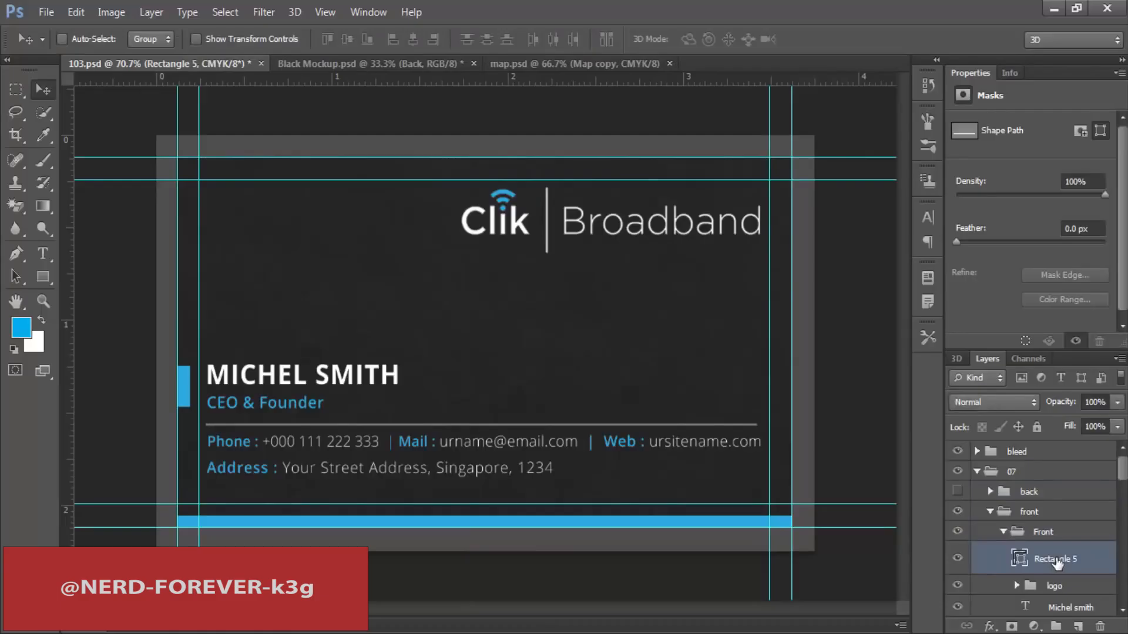
scroll(1051, 554, down, 2)
scroll(1051, 553, up, 1)
scroll(1057, 554, down, 4)
Step: Nudge the blue Rectangle 7 accent slightly left and the blue Rectangle 6 bar slightly down over the card edges
click(1059, 554)
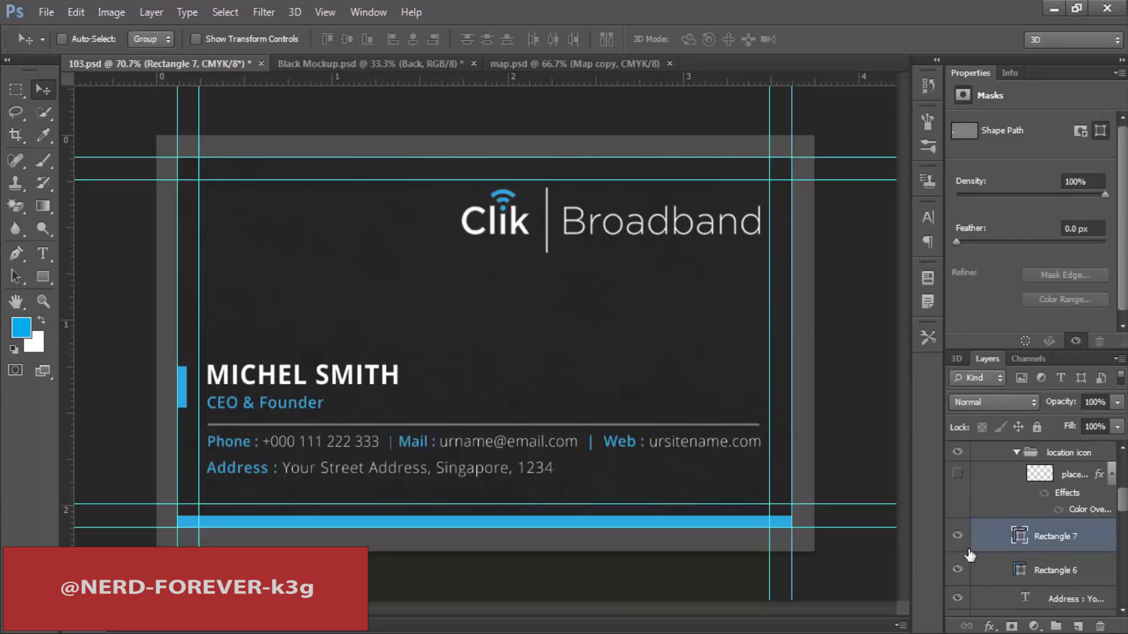
click(1063, 575)
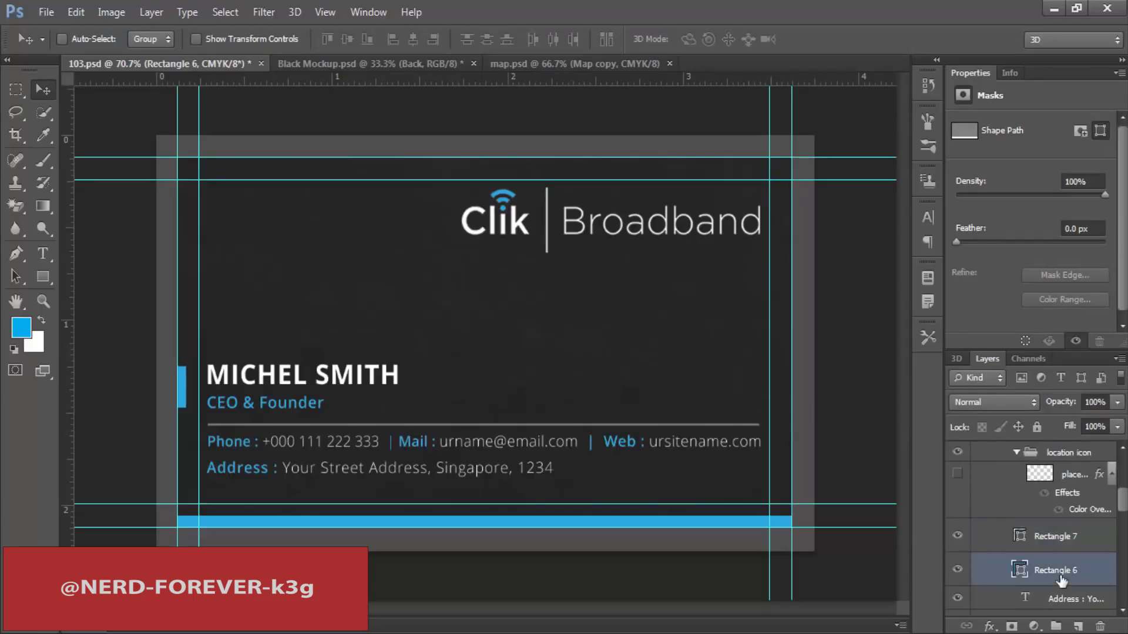
key(Down)
key(Down)
key(Down)
key(Down)
key(Down)
Step: Select the phone, mail and web text line and shift it up one large nudge
key(t)
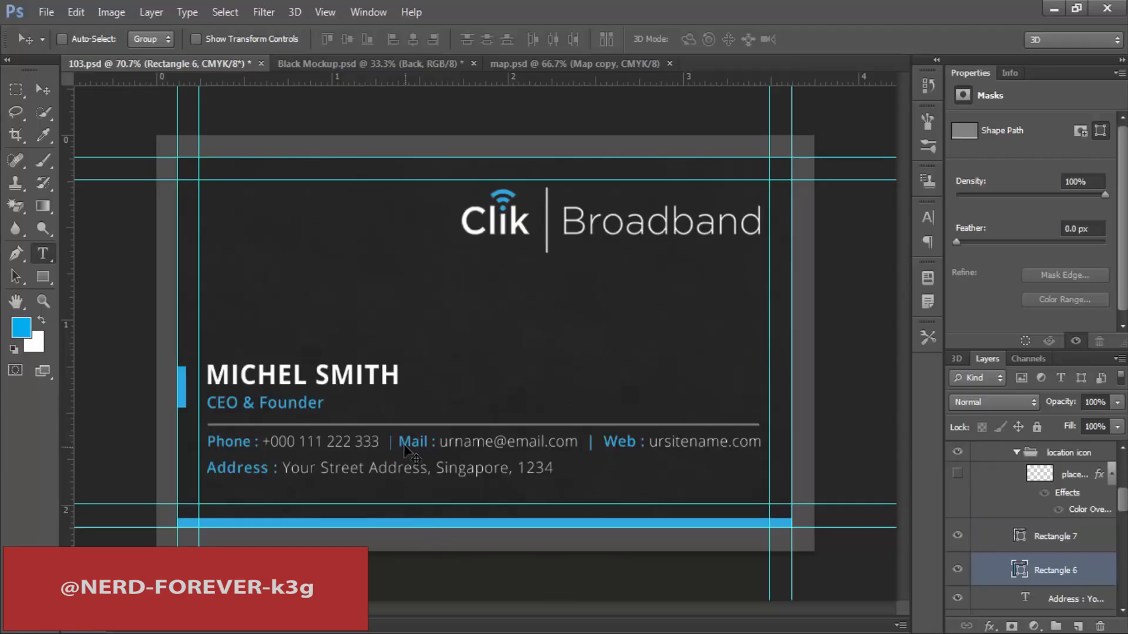
click(411, 449)
click(48, 95)
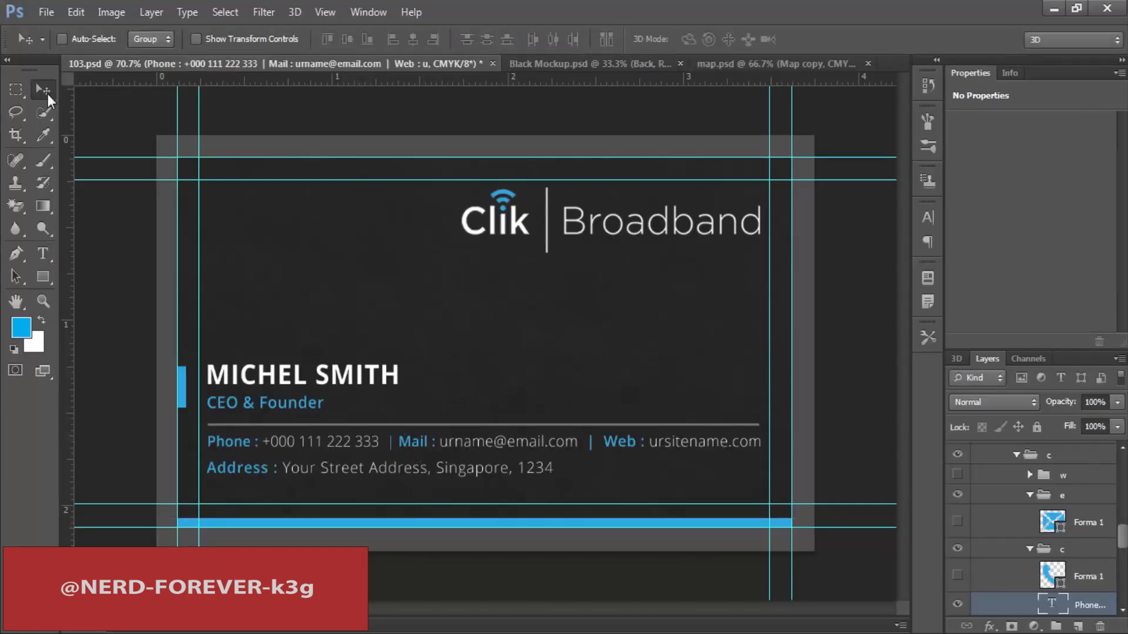
key(shift+Up)
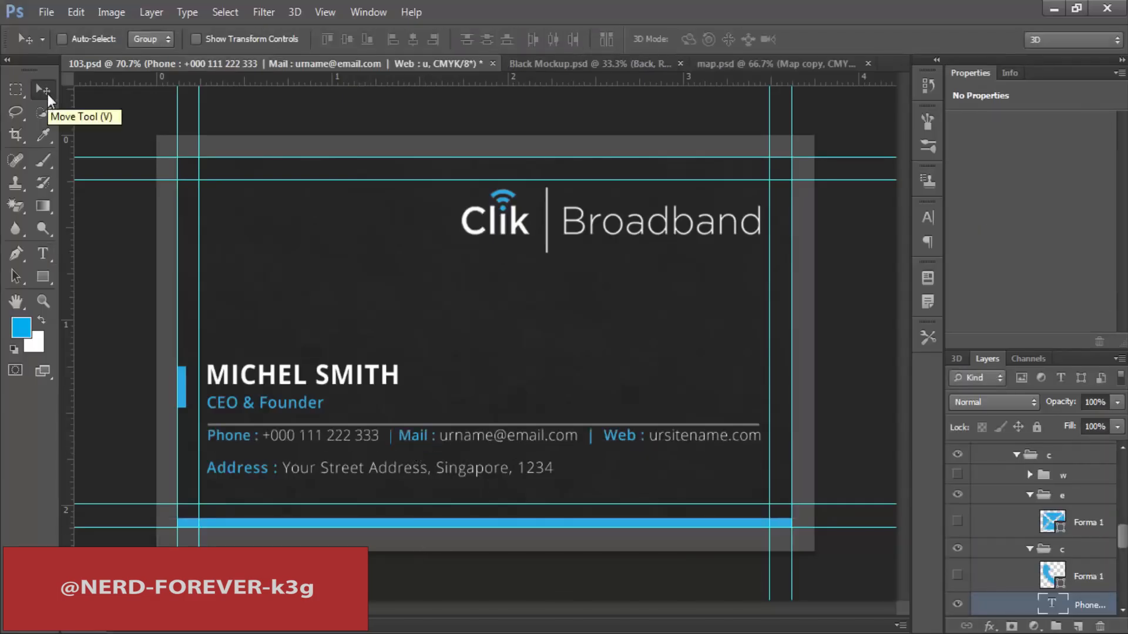
Step: Find the Rectangle 5 divider layer and move the line down between the phone and address lines
scroll(1061, 504, up, 3)
click(1063, 504)
scroll(1058, 511, up, 2)
click(1062, 499)
click(958, 497)
click(958, 497)
click(959, 463)
click(955, 463)
scroll(1025, 497, up, 10)
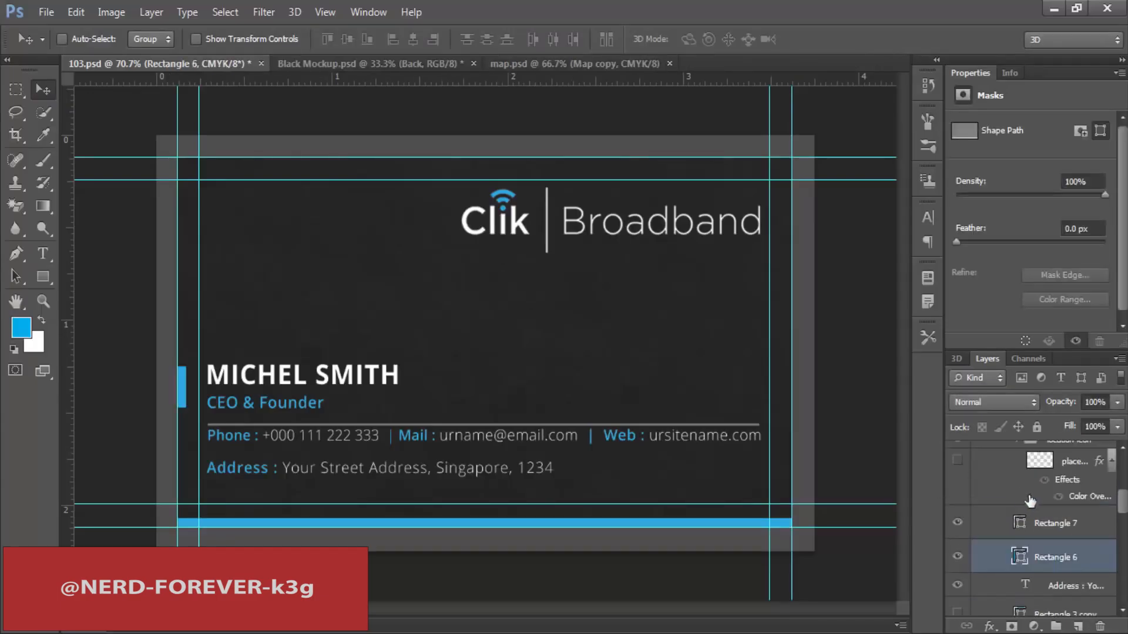
scroll(1043, 511, up, 2)
click(1057, 526)
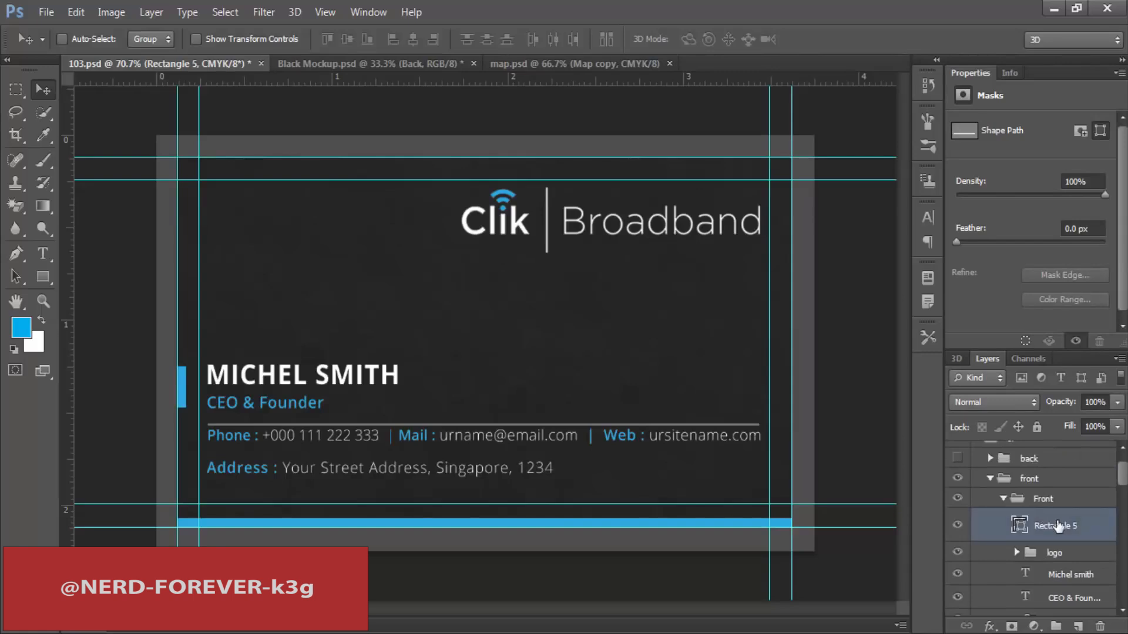
key(shift+Down)
key(shift+Down)
key(shift+Down)
key(shift+Down)
key(shift+Down)
key(shift+Down)
key(shift+Up)
key(shift+Up)
key(Down)
key(Down)
key(Down)
key(Down)
key(Down)
key(Down)
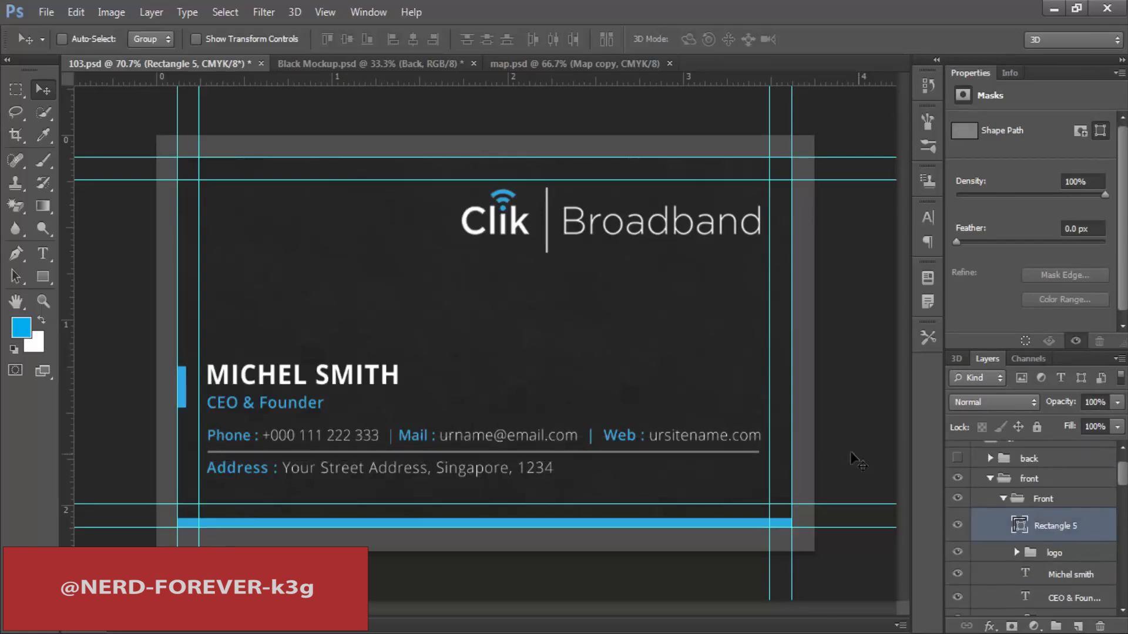
Step: Copy the merged card front into the mockup's Front smart object, then save and close it
key(m)
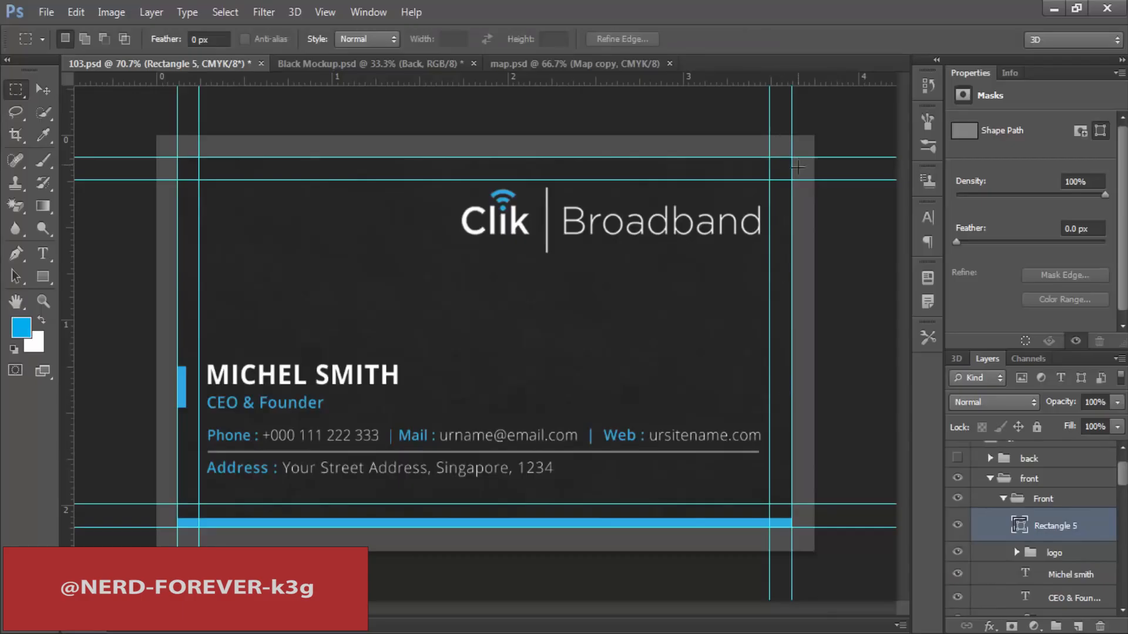
drag(792, 158, 178, 527)
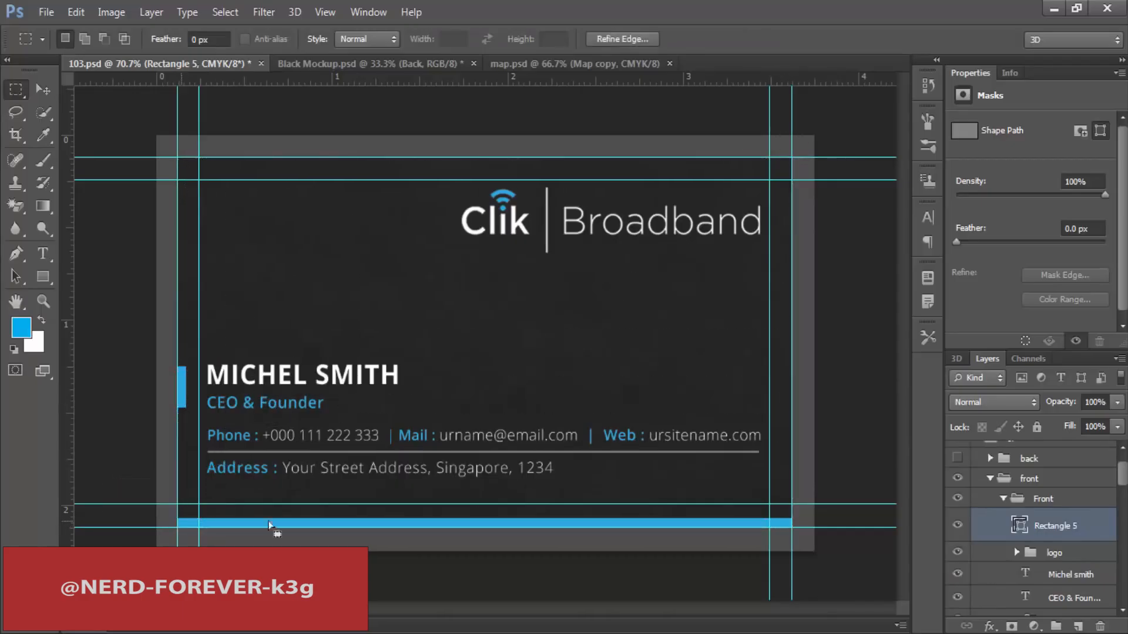
click(410, 63)
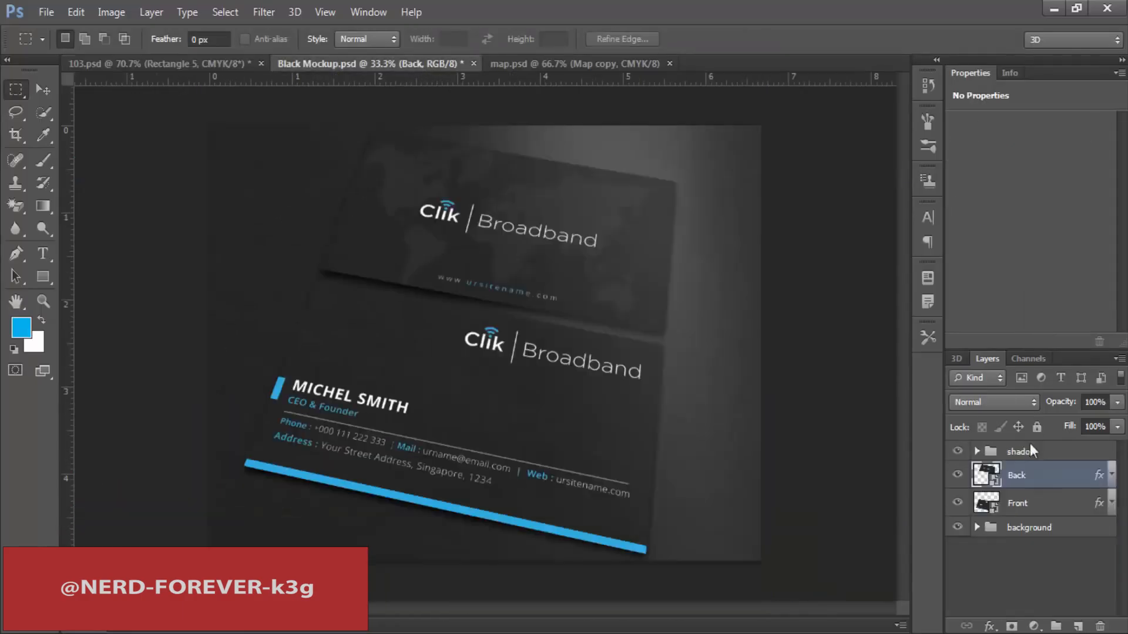
click(993, 503)
double_click(994, 505)
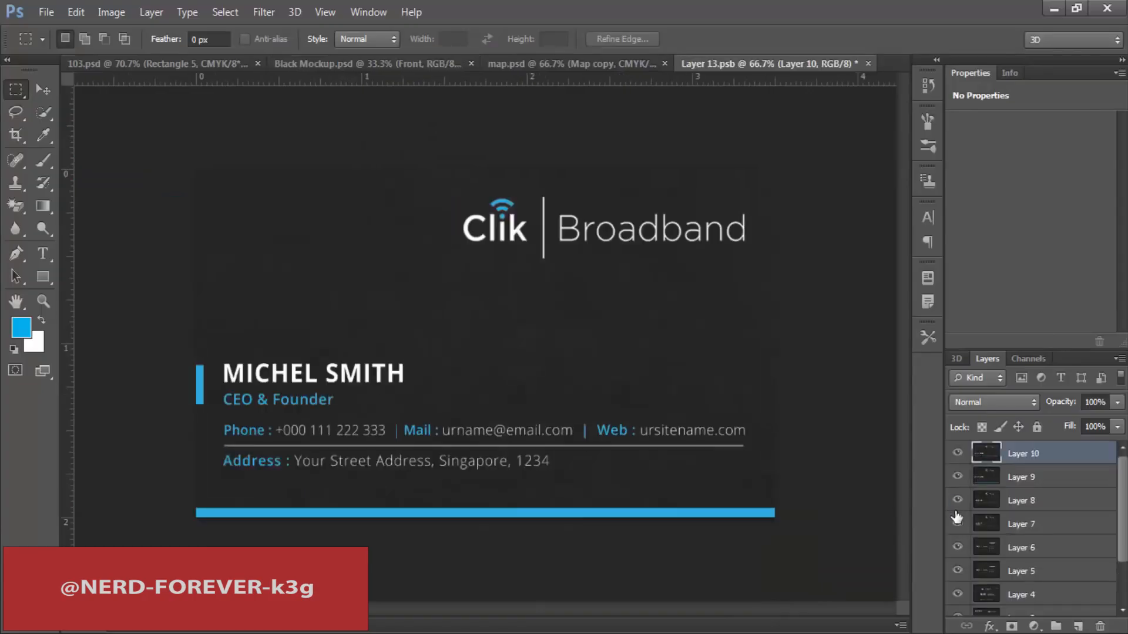
key(ctrl+w)
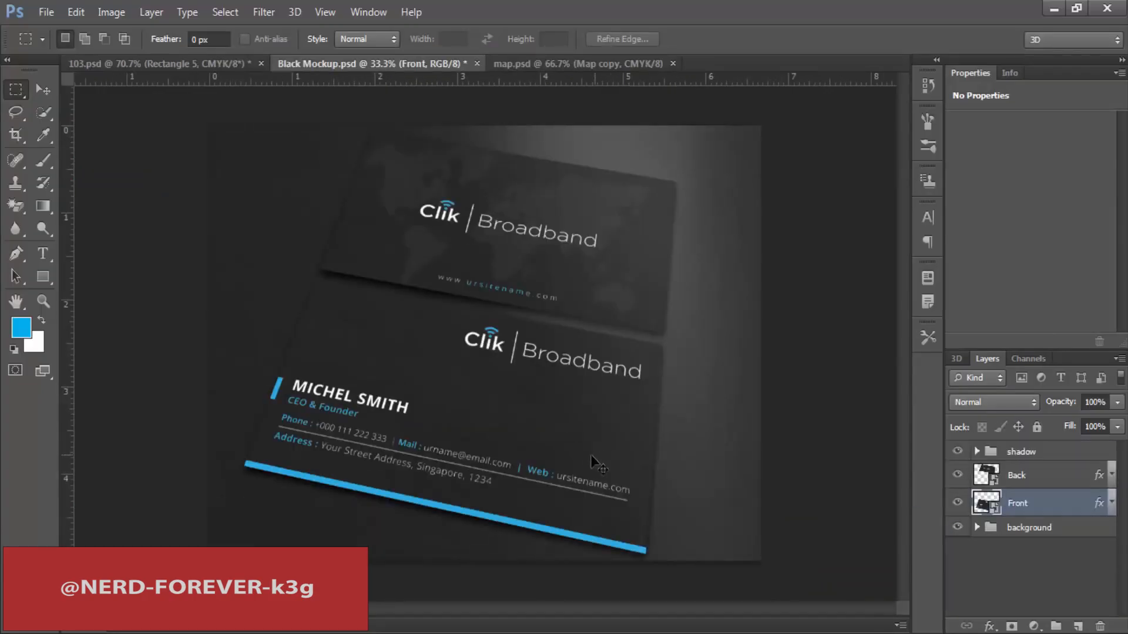
Step: Save the mockup as a JPEG named 09 in New folder, alongside the earlier numbered files
key(ctrl+shift+s)
click(752, 86)
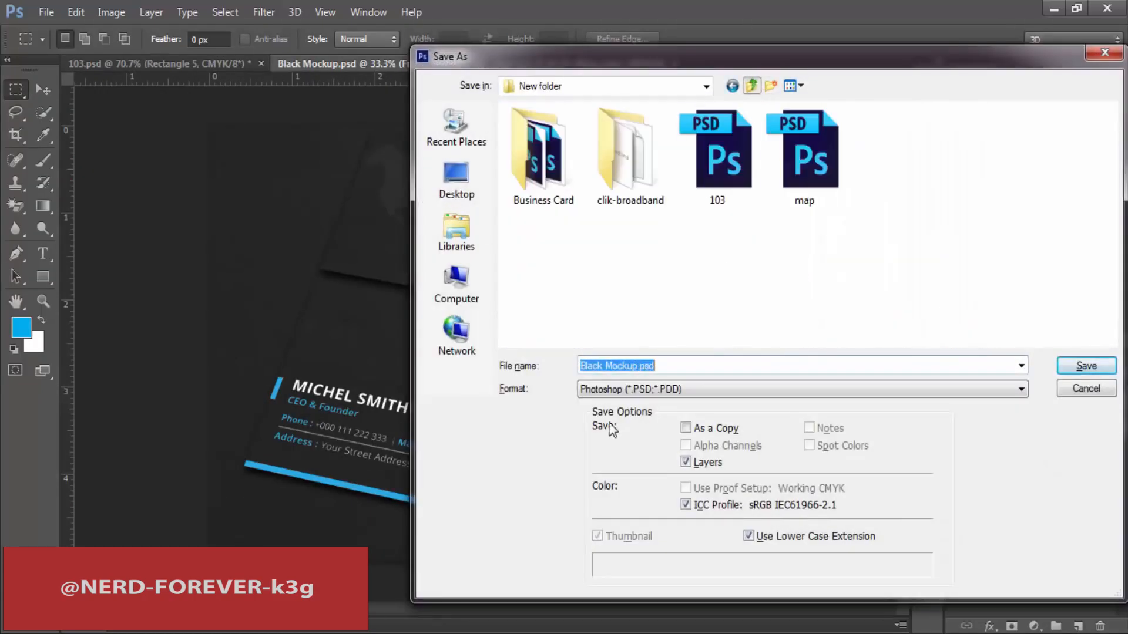
click(623, 390)
click(623, 500)
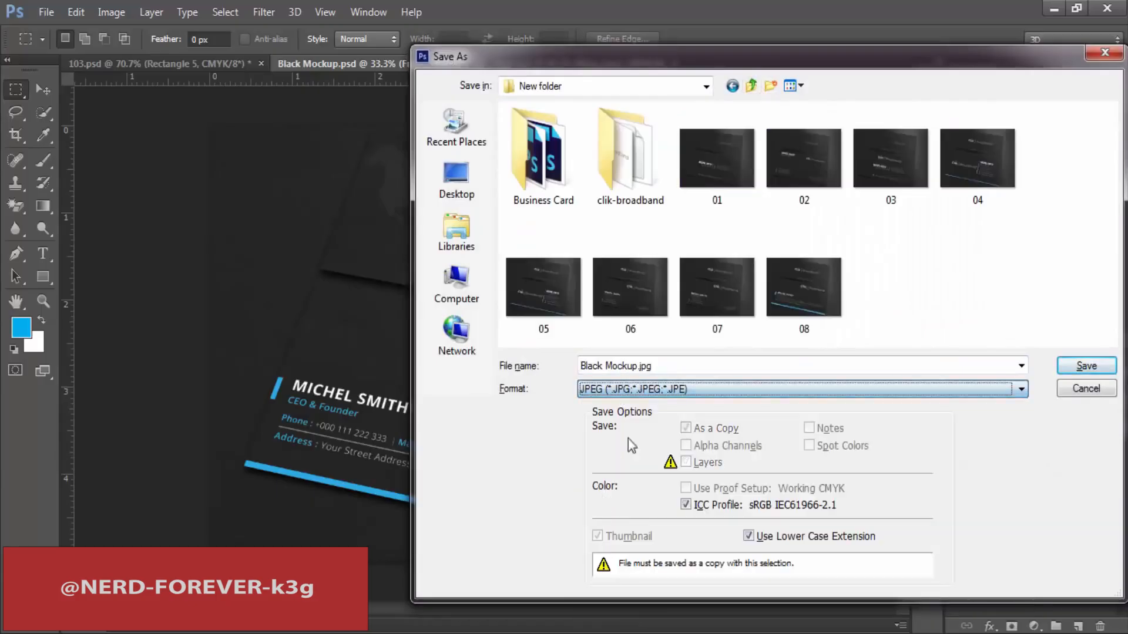
key(shift+Tab)
text(09)
key(Return)
key(Return)
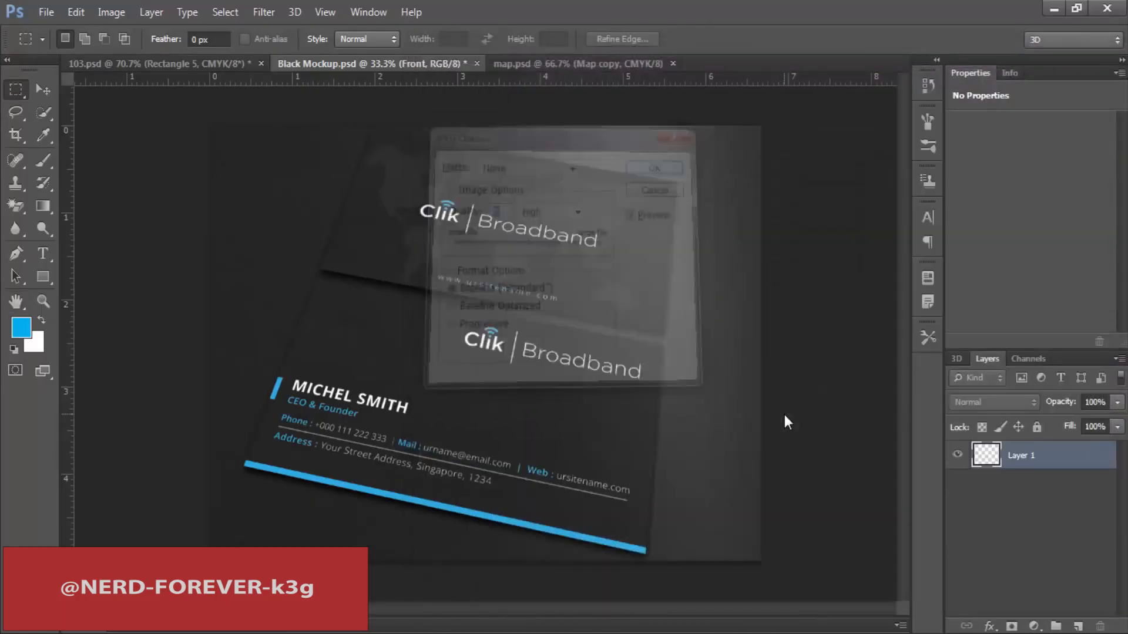
Step: In 103.psd, collapse and hide group 07, show group 01, then duplicate group 01 and expand the copy
click(67, 40)
click(123, 65)
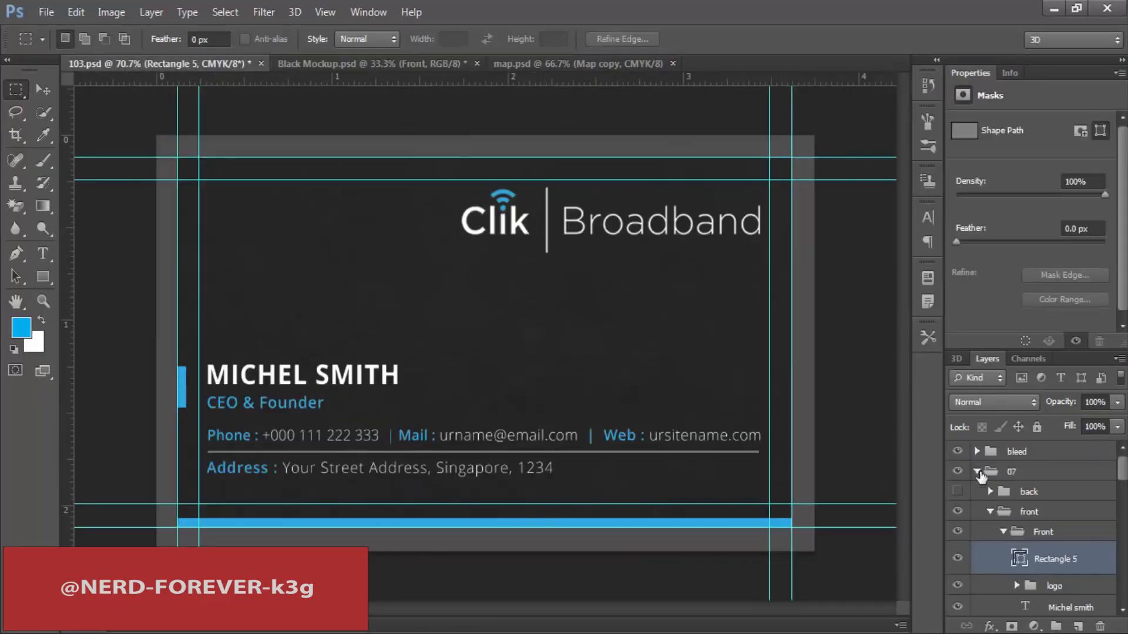
click(977, 472)
click(957, 472)
click(958, 593)
click(1005, 594)
key(ctrl+j)
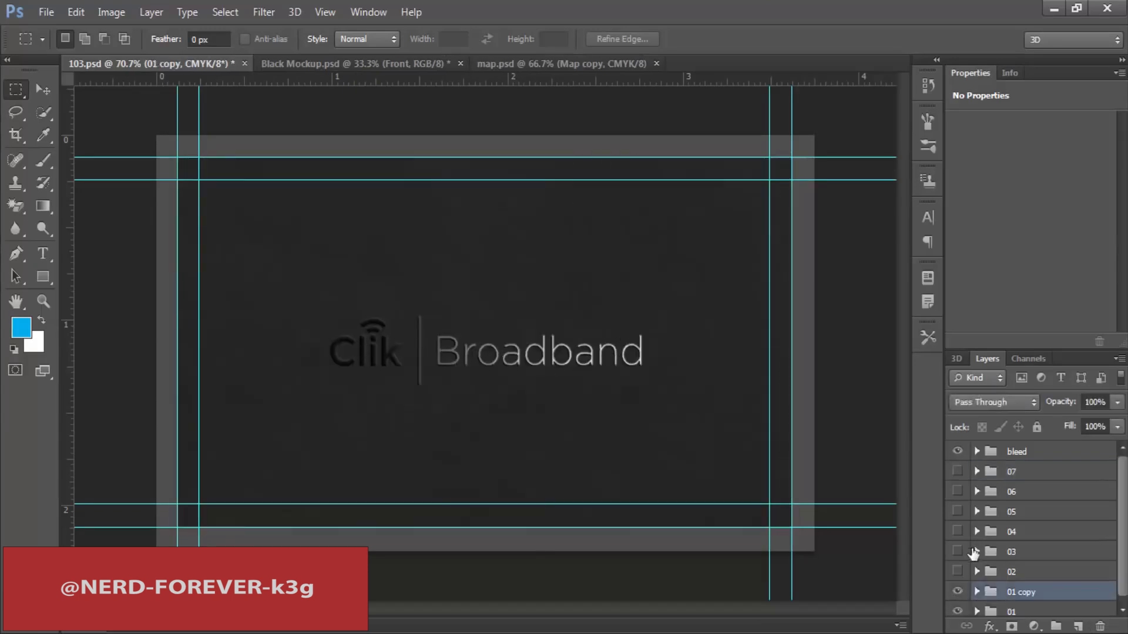
click(978, 587)
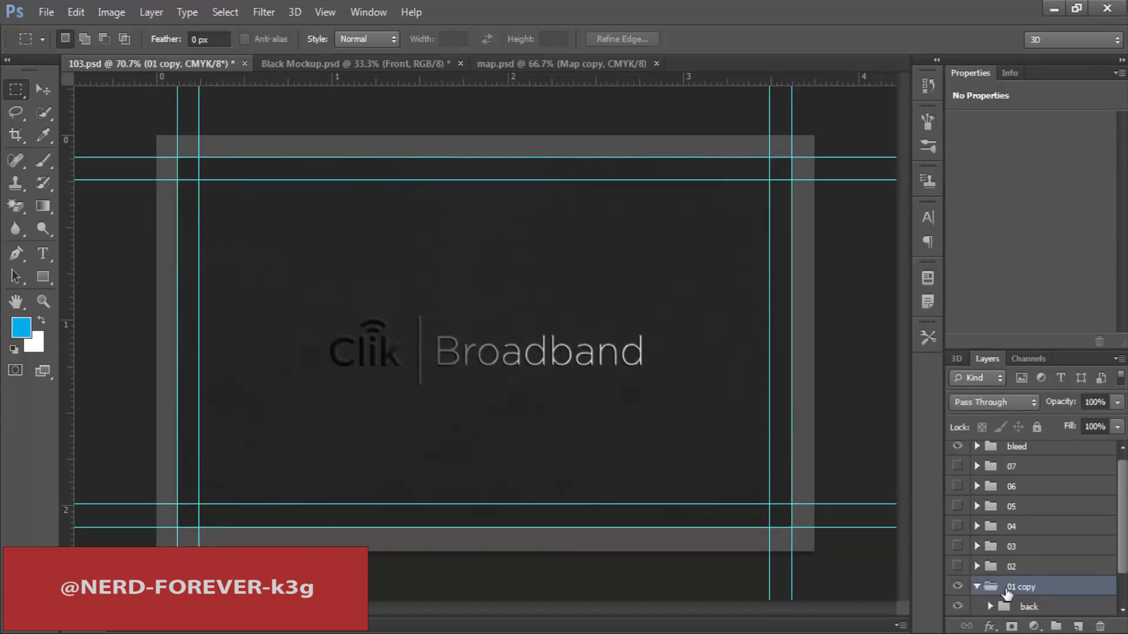
Step: Rename the 01 copy group as 10
double_click(1022, 547)
text(0)
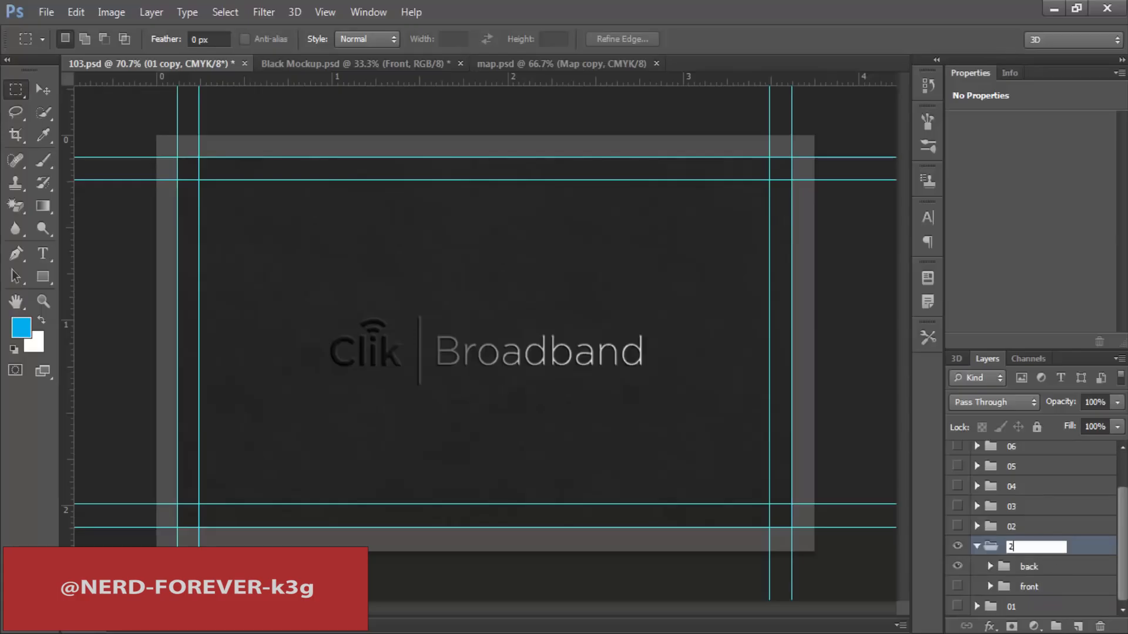
text(0)
key(Return)
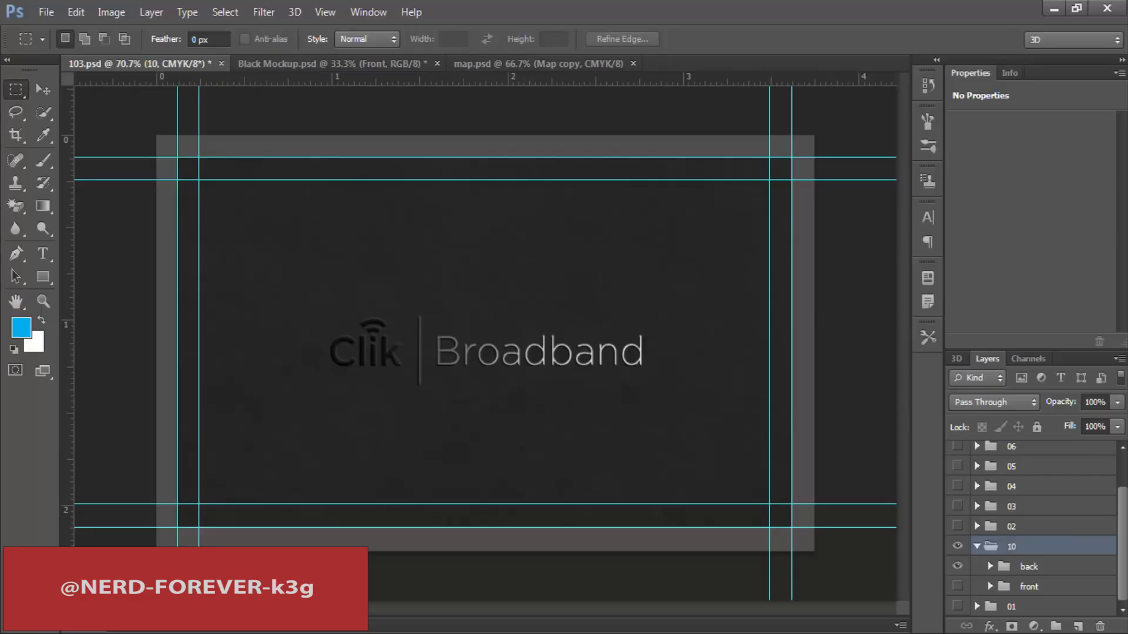
Step: Move the copied card group directly below the bleed group and rename it 09
scroll(1052, 587, up, 2)
drag(1042, 593, 1029, 463)
double_click(1012, 473)
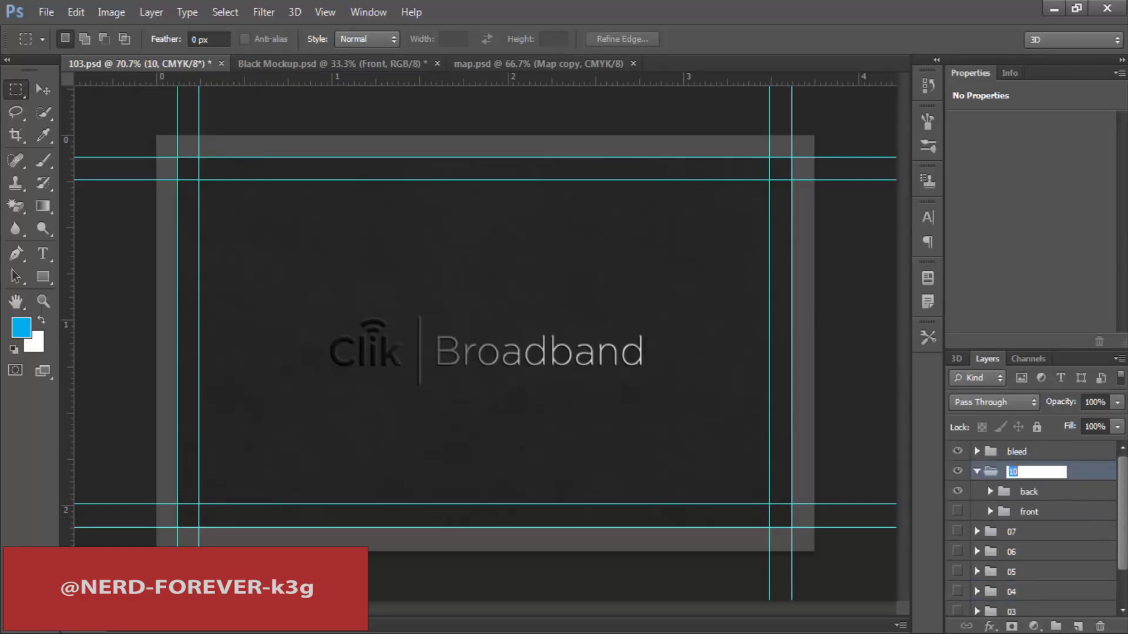
text(09)
key(Return)
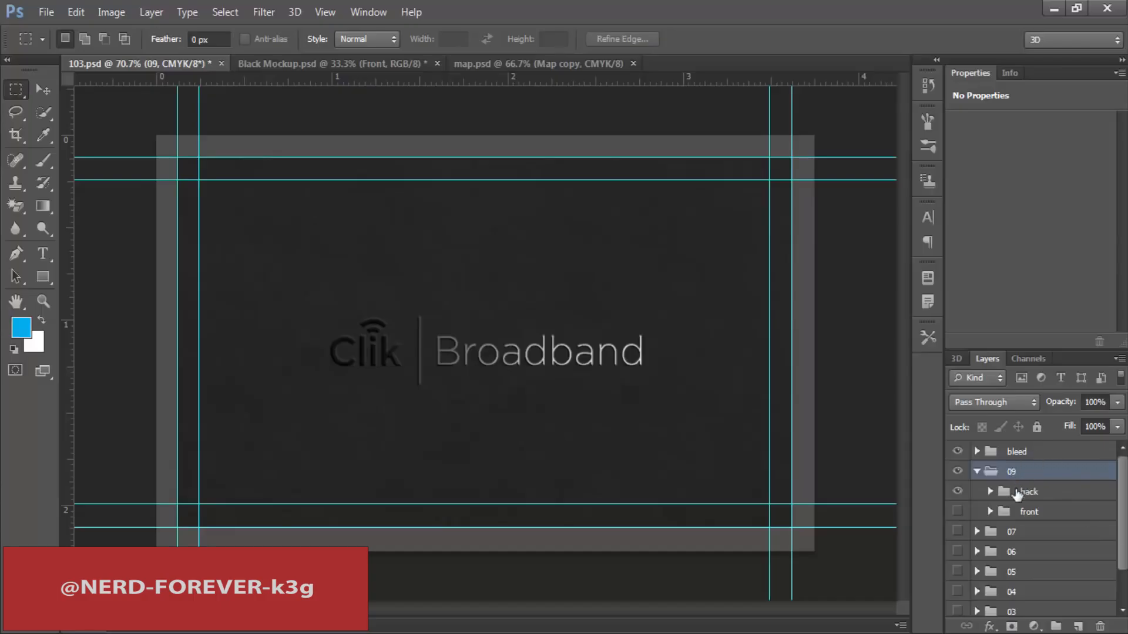
Step: Fill the Layer 8 copy 2 background in group 09's back group with the white background colour
click(987, 495)
scroll(988, 502, down, 2)
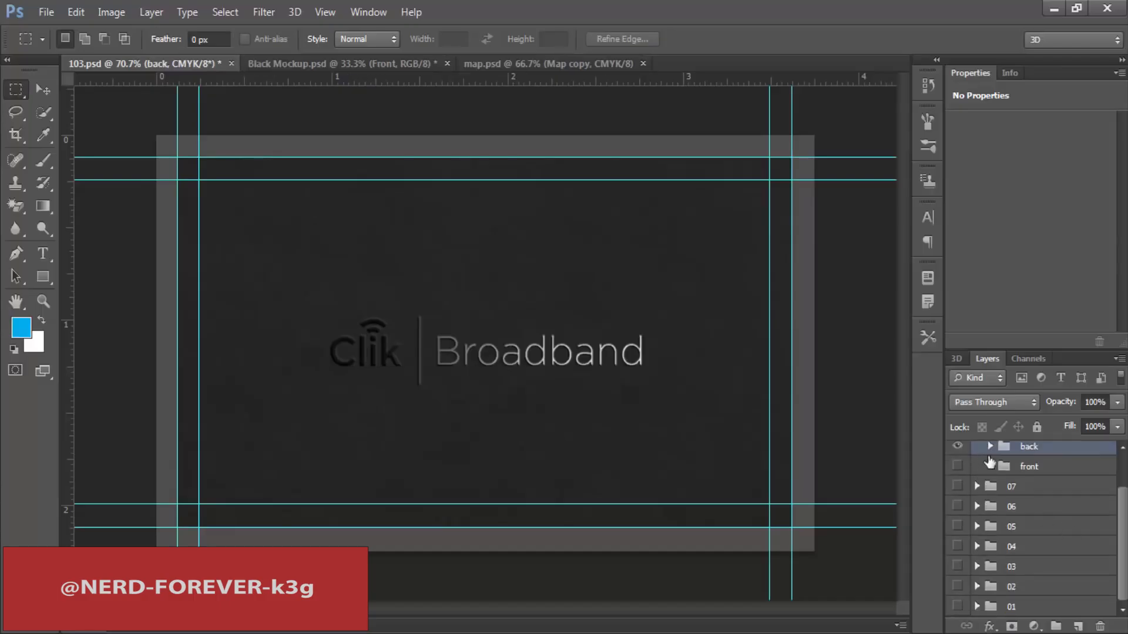
click(990, 446)
scroll(1058, 546, down, 3)
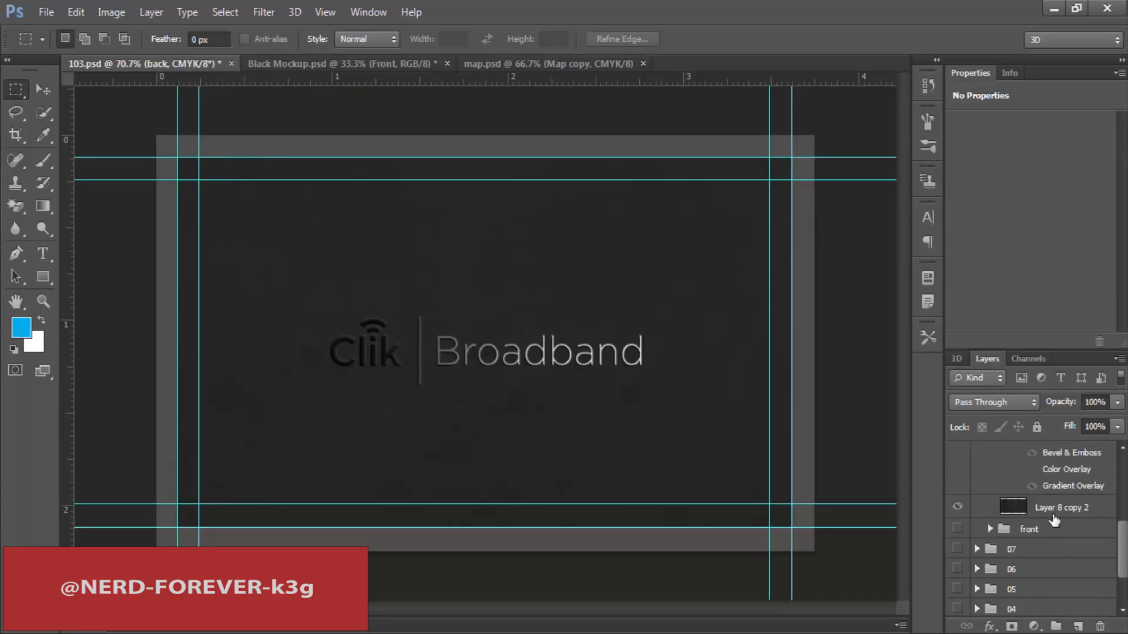
click(1054, 517)
key(ctrl+BackSpace)
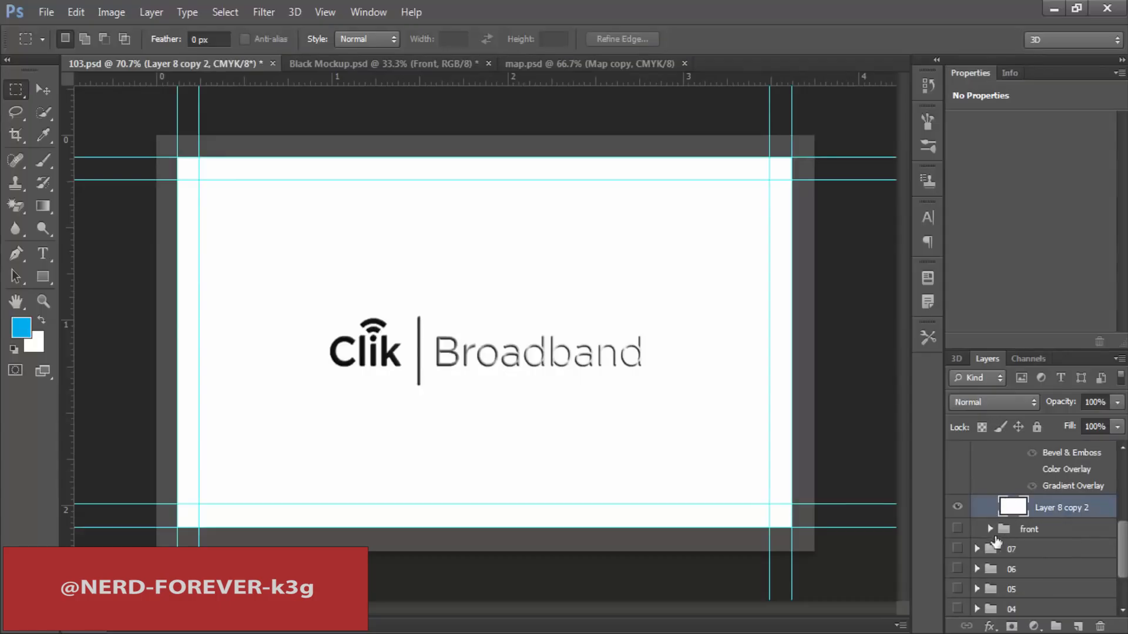
Step: Turn off the effects on Layer 9 in the back group and scale its logo to about 103.6%
scroll(1001, 543, up, 3)
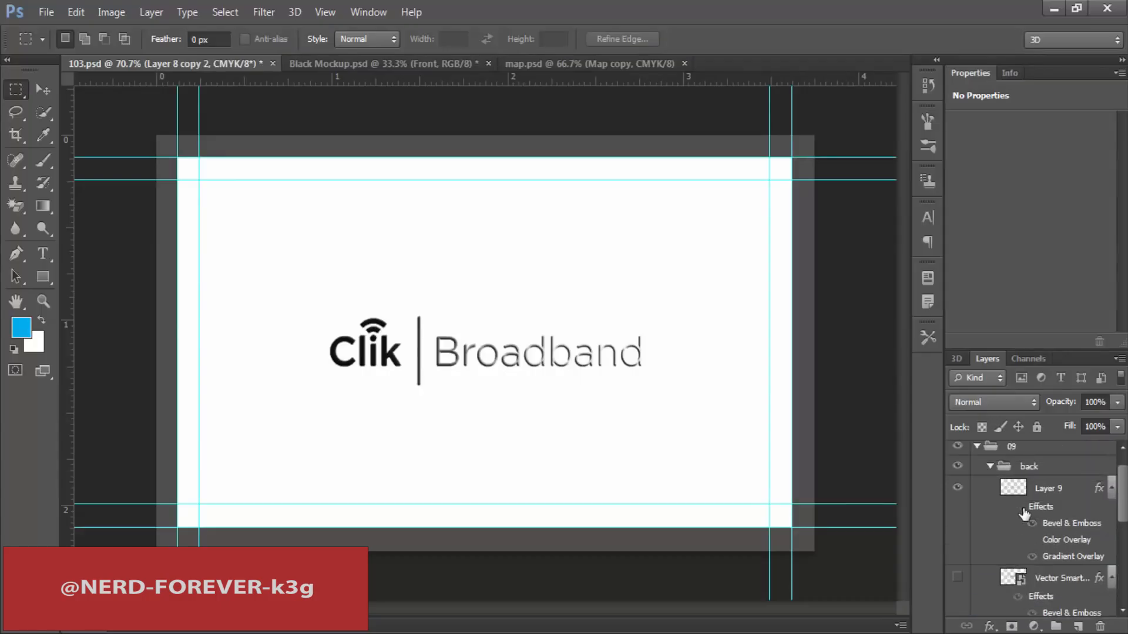
click(1055, 501)
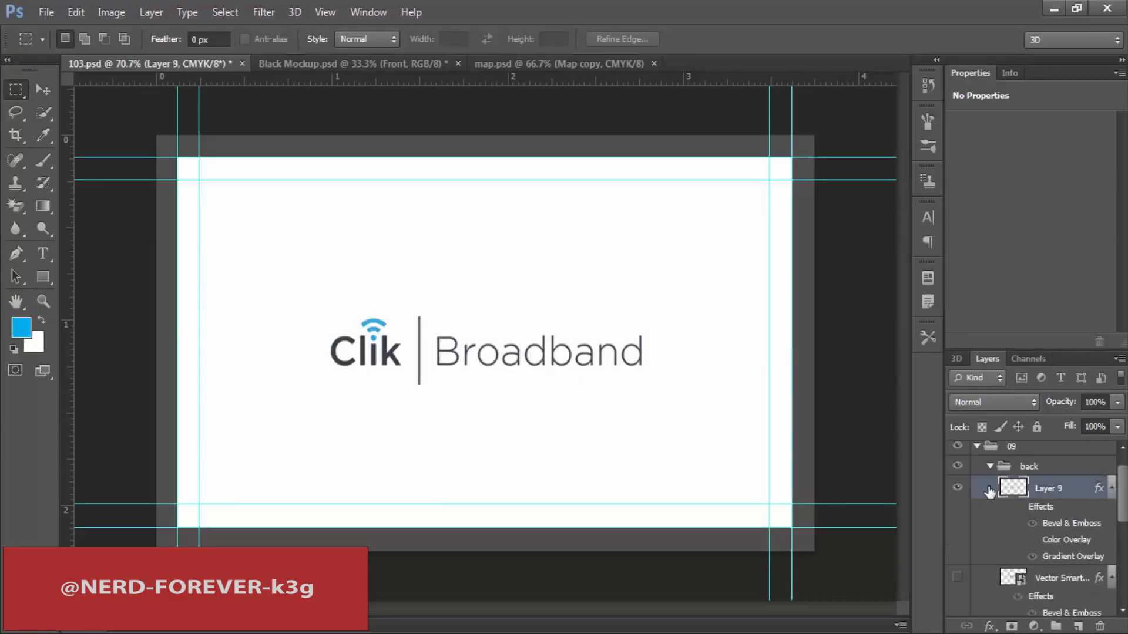
key(ctrl+t)
drag(648, 320, 649, 321)
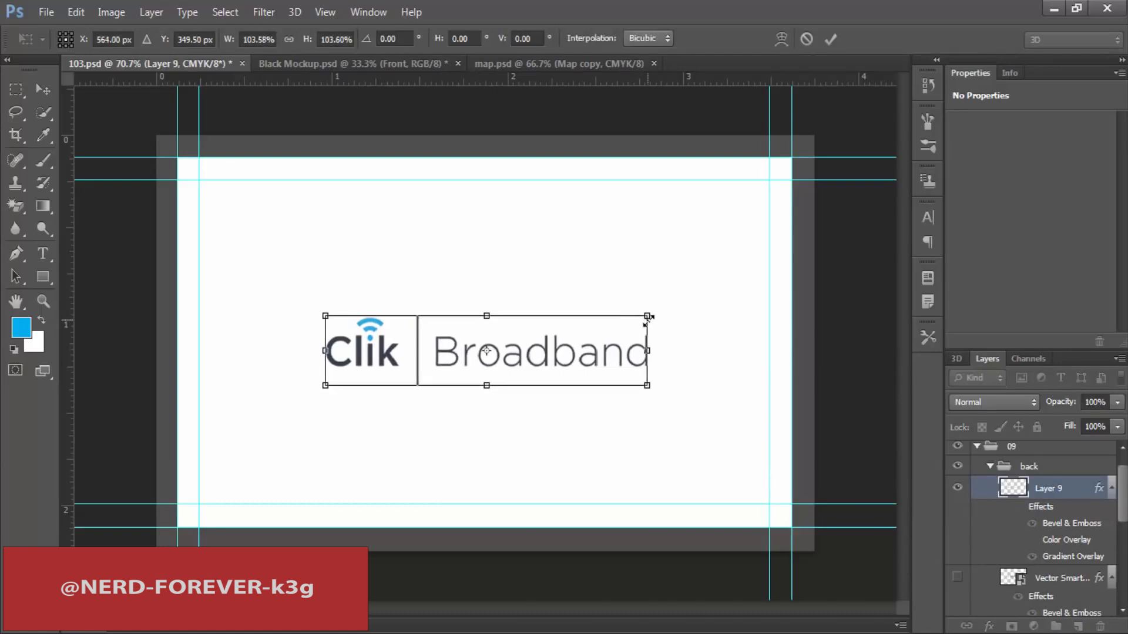
key(Return)
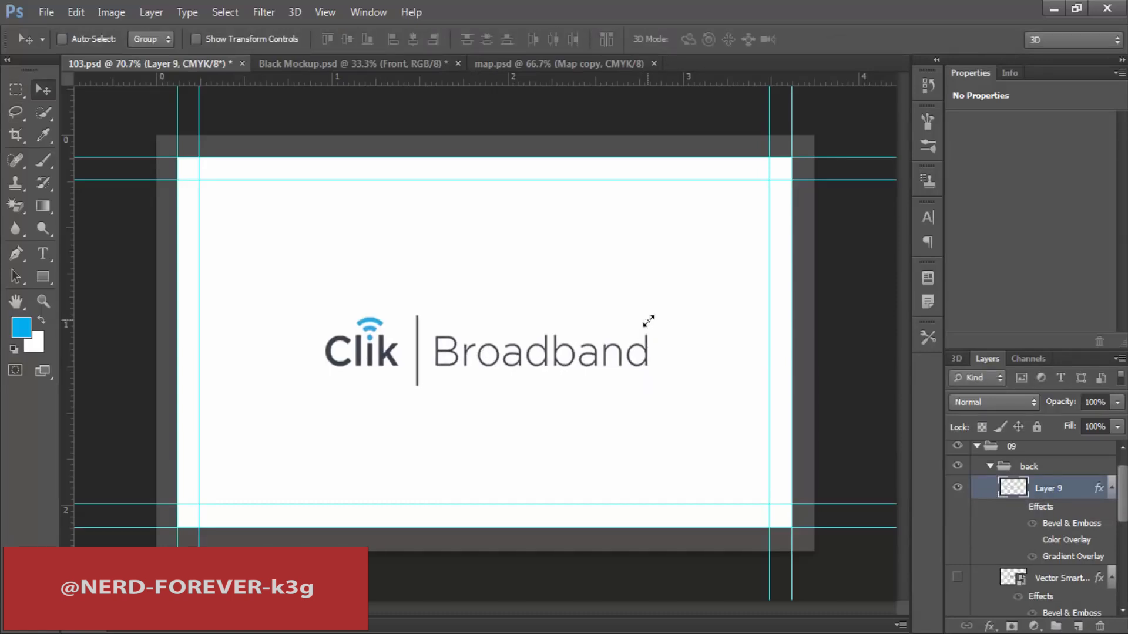
Step: Collapse and hide group 09's back group, then show and expand its front group
click(991, 467)
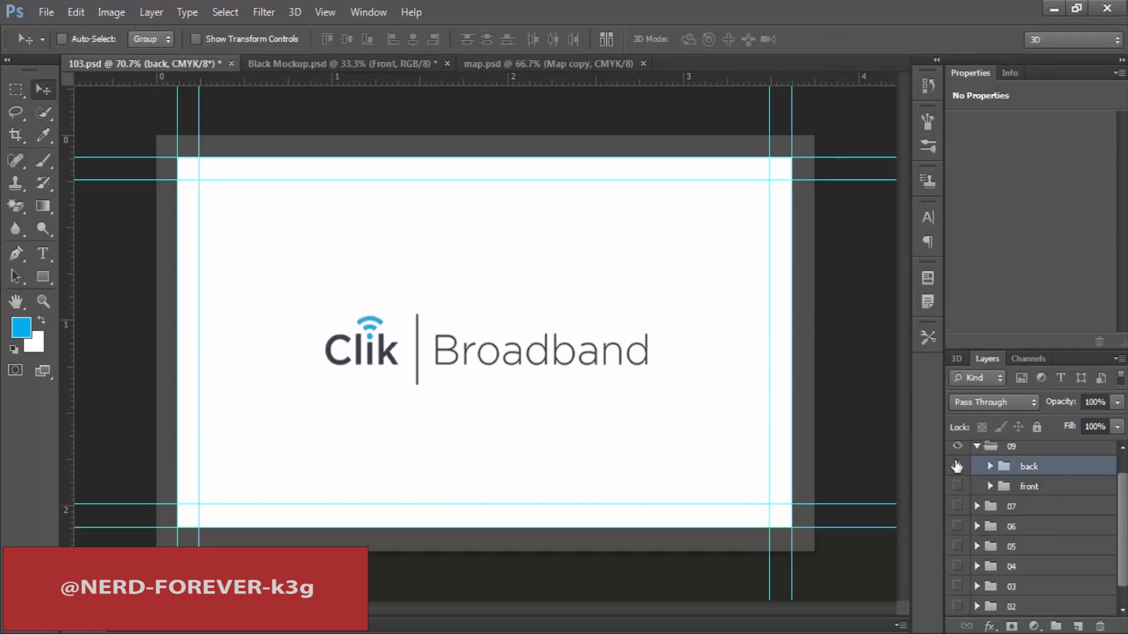
click(957, 465)
click(957, 486)
click(991, 486)
Step: Fill the Layer 8 background in the front group with the white background colour
scroll(1034, 529, down, 10)
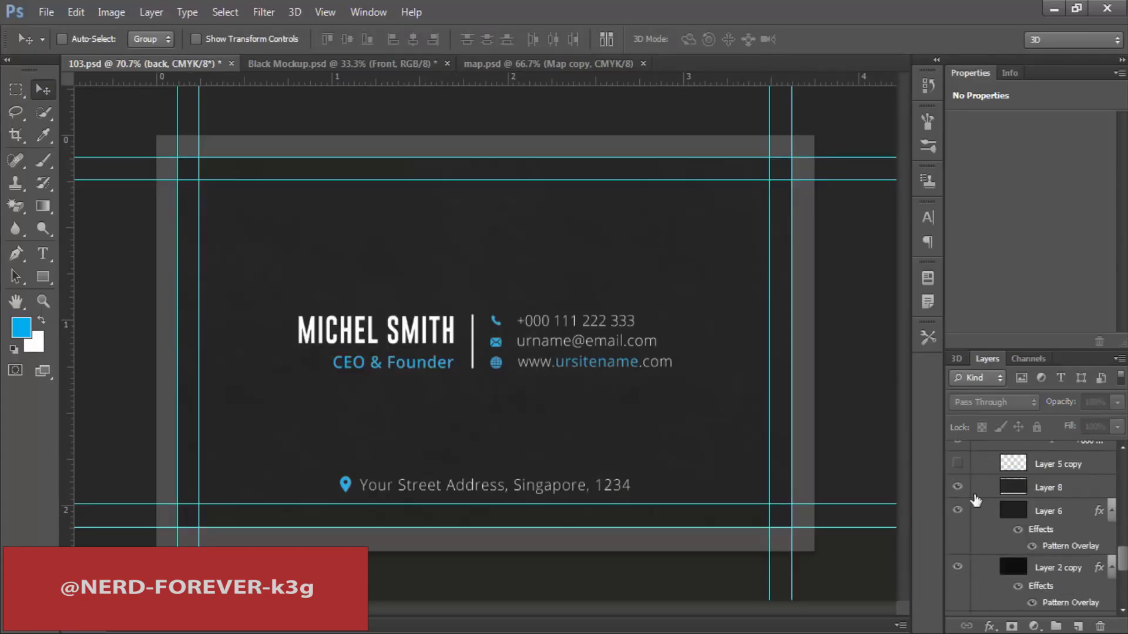
click(1051, 506)
click(1061, 491)
key(ctrl+BackSpace)
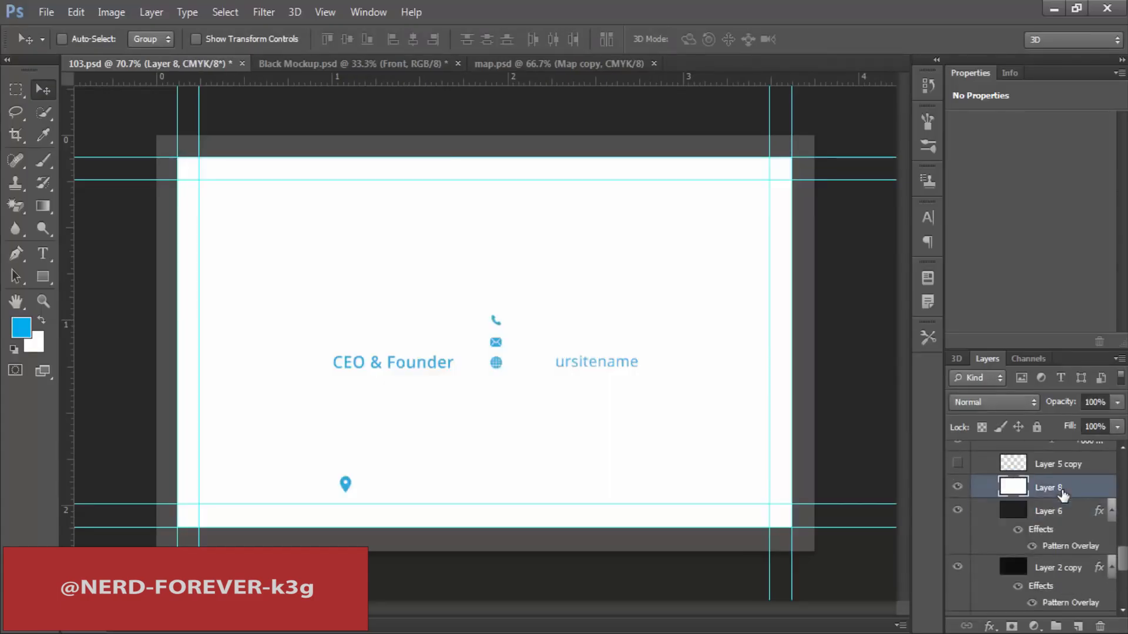
Step: Change the colour of the cardholder's name text on the front to dark grey 232323
key(t)
click(403, 327)
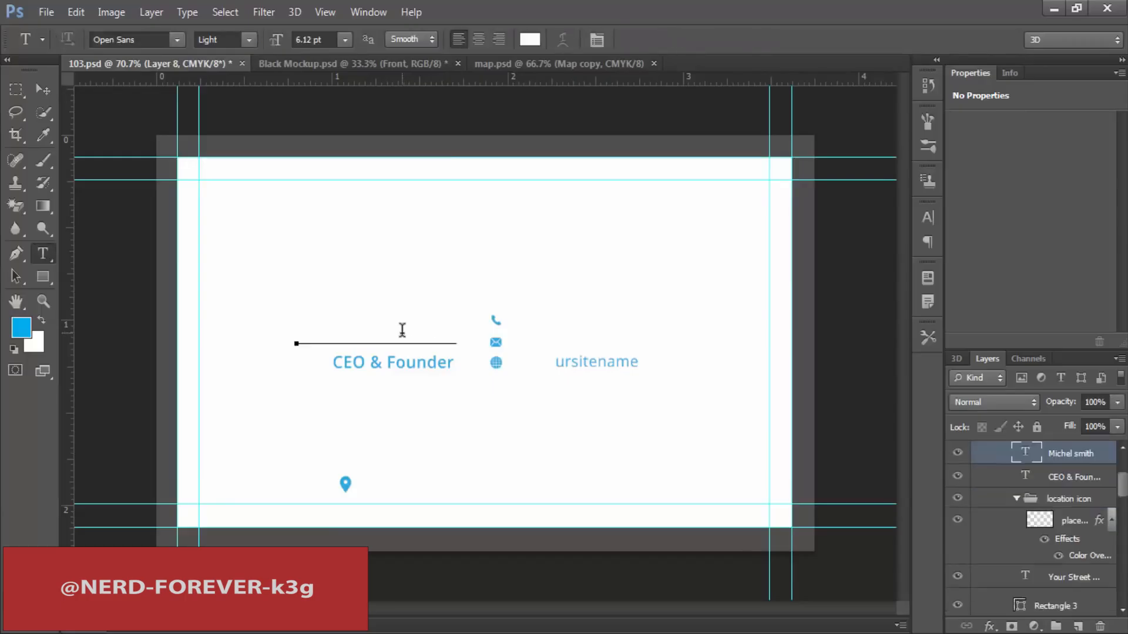
double_click(402, 329)
key(ctrl+a)
click(530, 40)
click(555, 386)
click(949, 184)
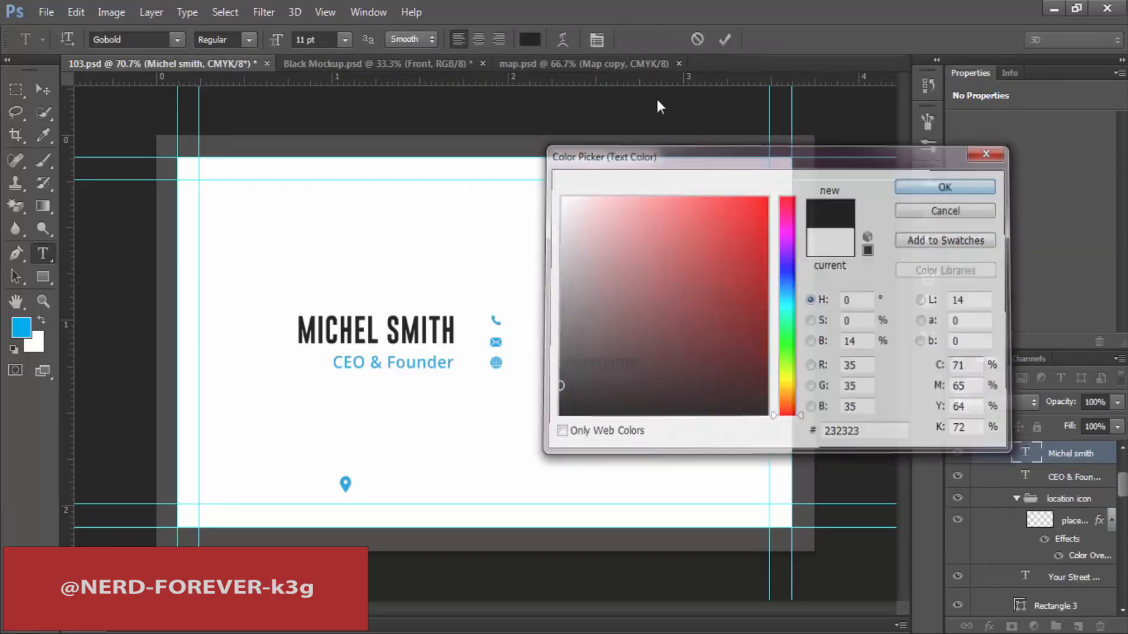
click(724, 40)
Step: Change the Rectangle 3 divider line's fill colour to mid grey 787878
scroll(1077, 524, up, 2)
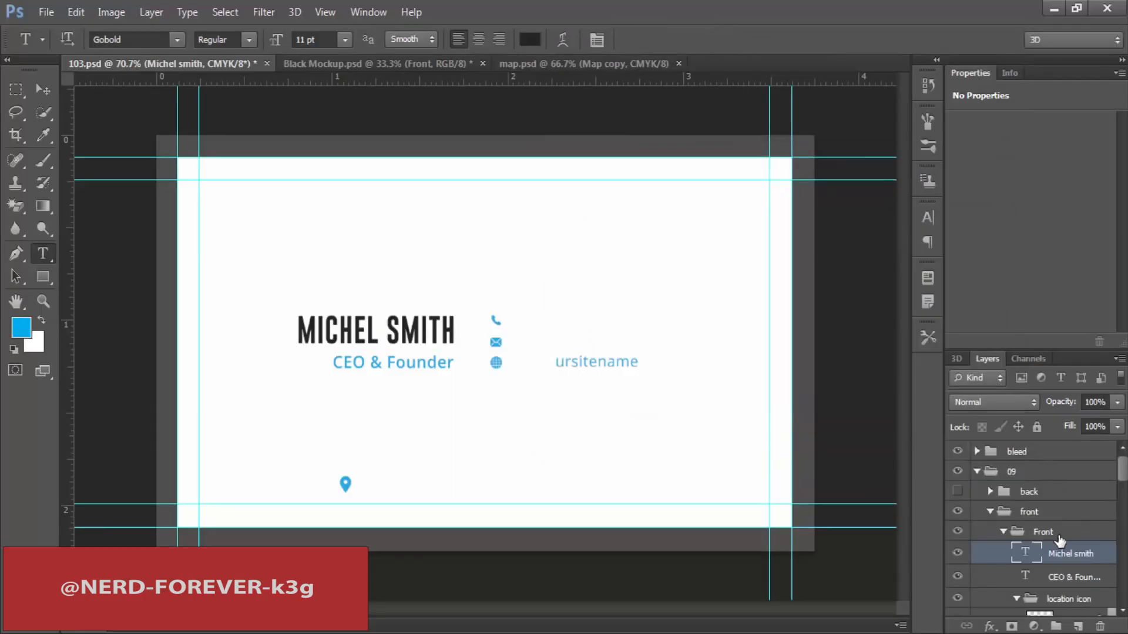
scroll(1059, 538, down, 4)
double_click(1020, 507)
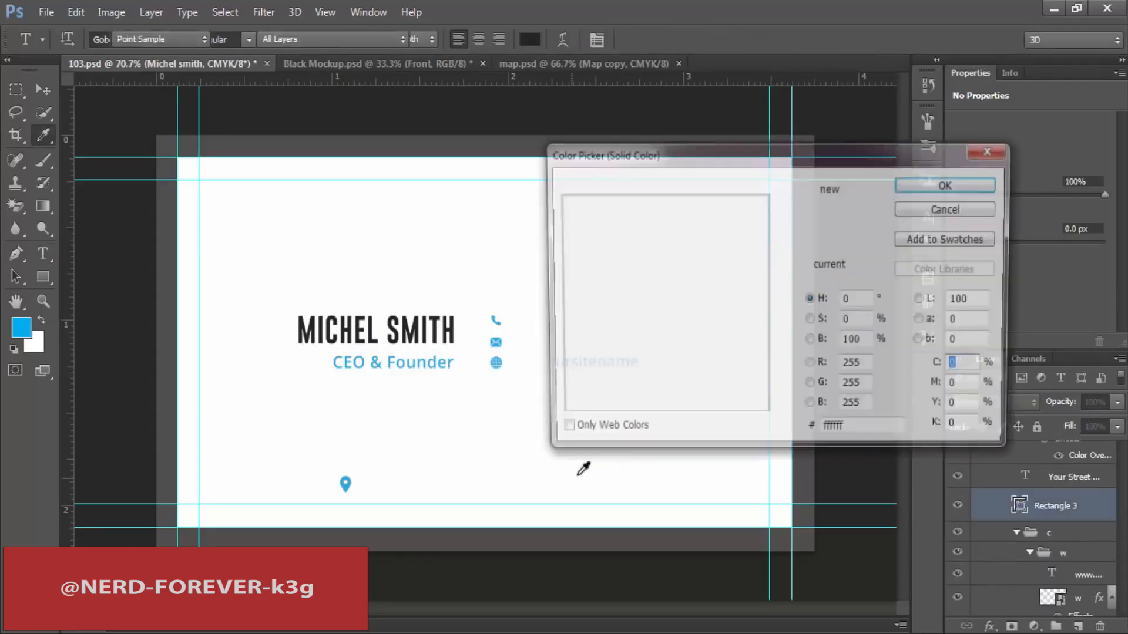
click(552, 348)
click(557, 312)
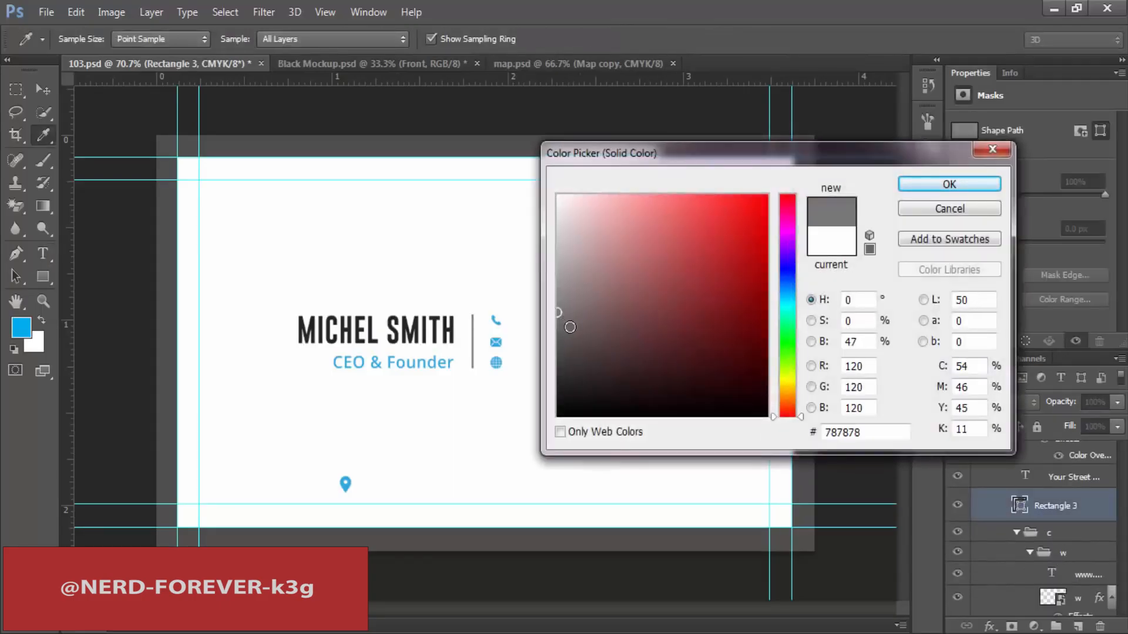
click(909, 185)
Step: Change the phone number text's colour to dark grey 2e2e2e and copy its hex code
triple_click(547, 324)
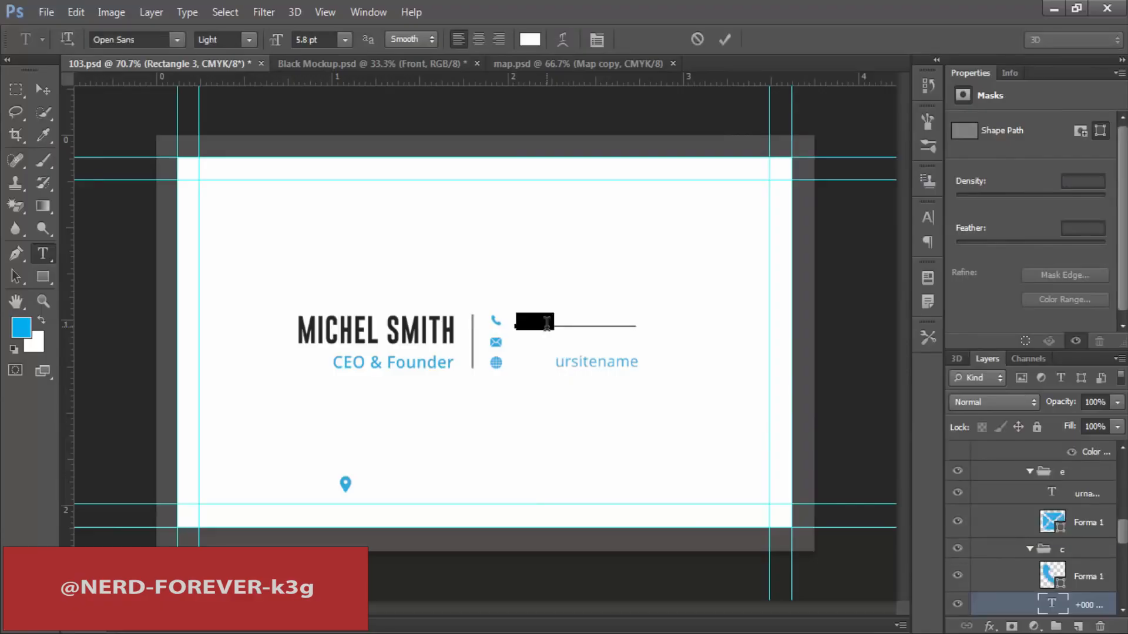
click(533, 40)
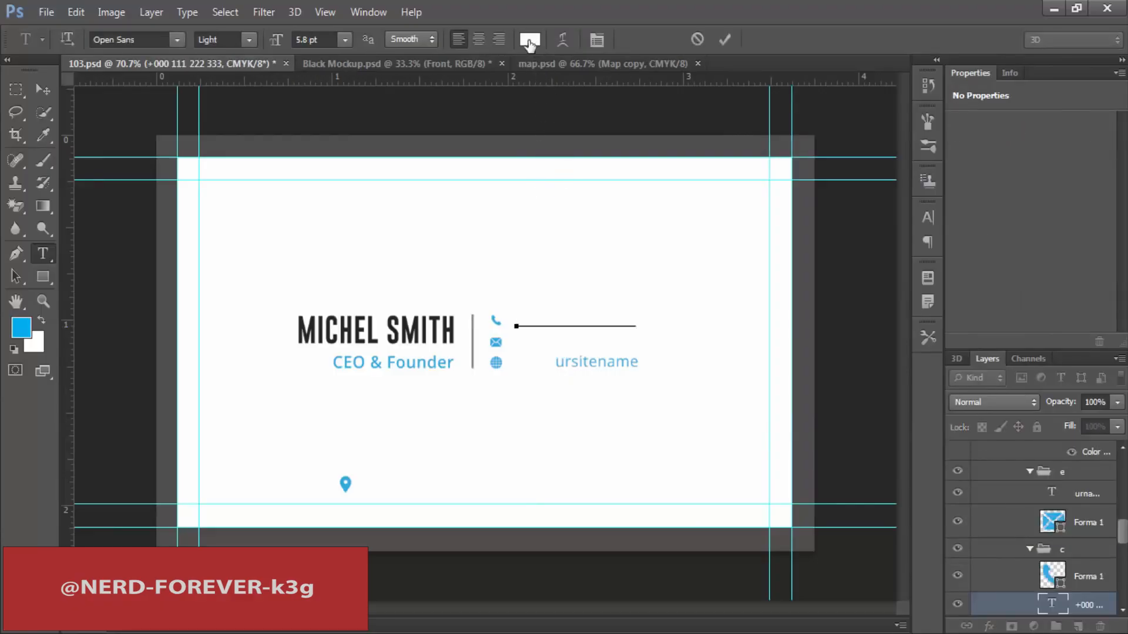
drag(558, 383, 539, 365)
mouse_move(622, 150)
mouse_down()
mouse_move(740, 160)
mouse_move(717, 152)
mouse_up()
drag(654, 375, 646, 380)
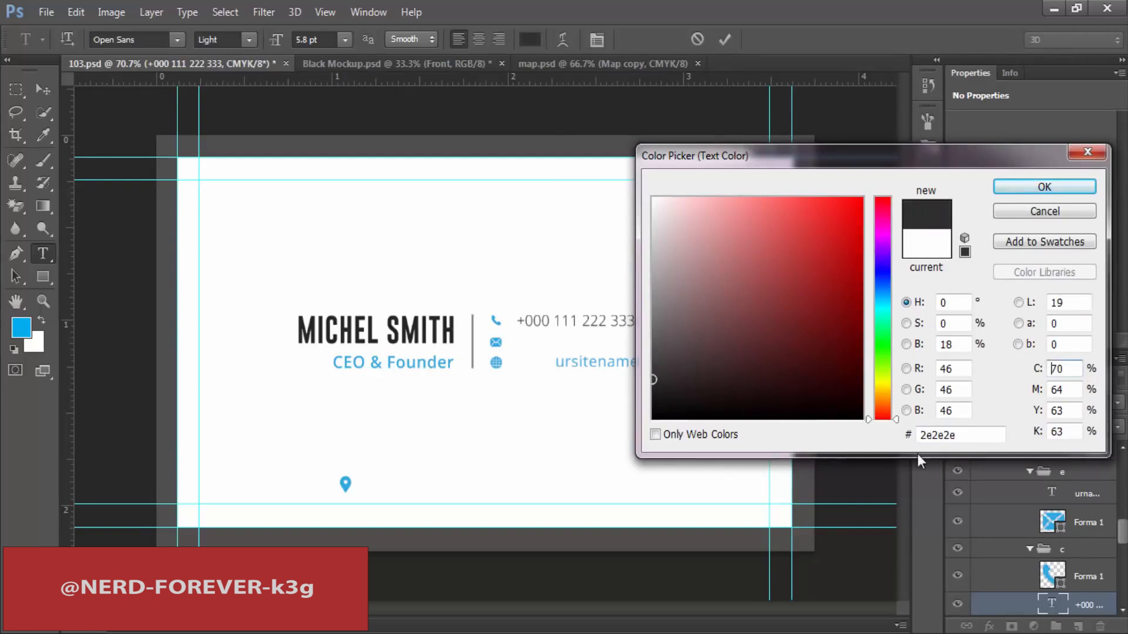
double_click(978, 435)
key(ctrl+c)
click(1042, 187)
click(725, 40)
Step: Set the e-mail address text's colour to the copied hex value 2e2e2e
click(557, 341)
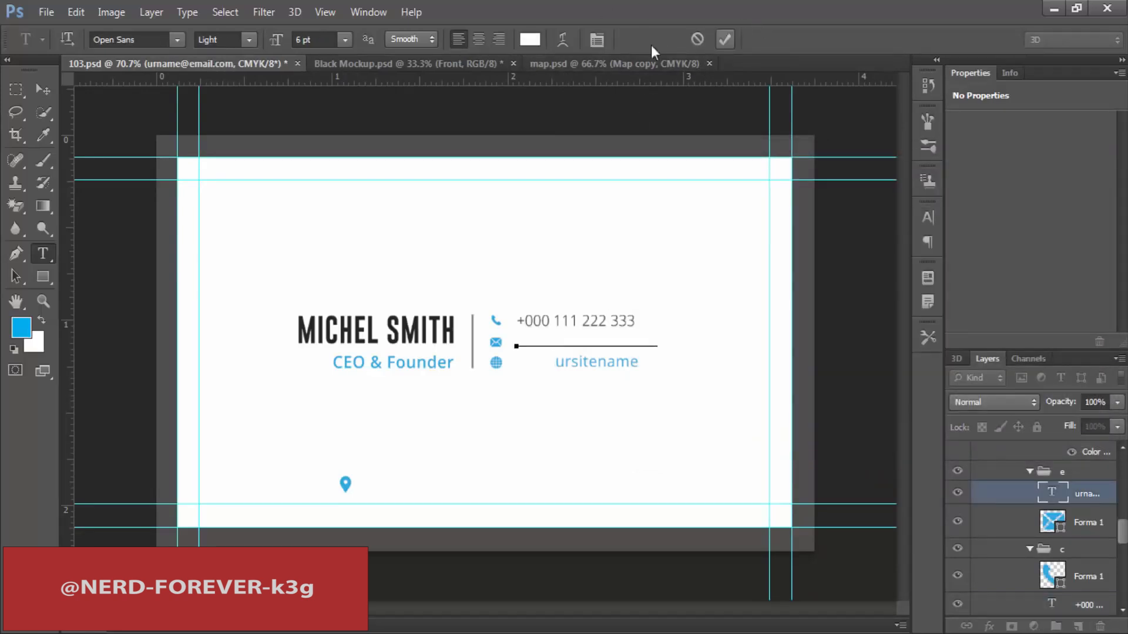
click(529, 40)
double_click(971, 435)
key(ctrl+v)
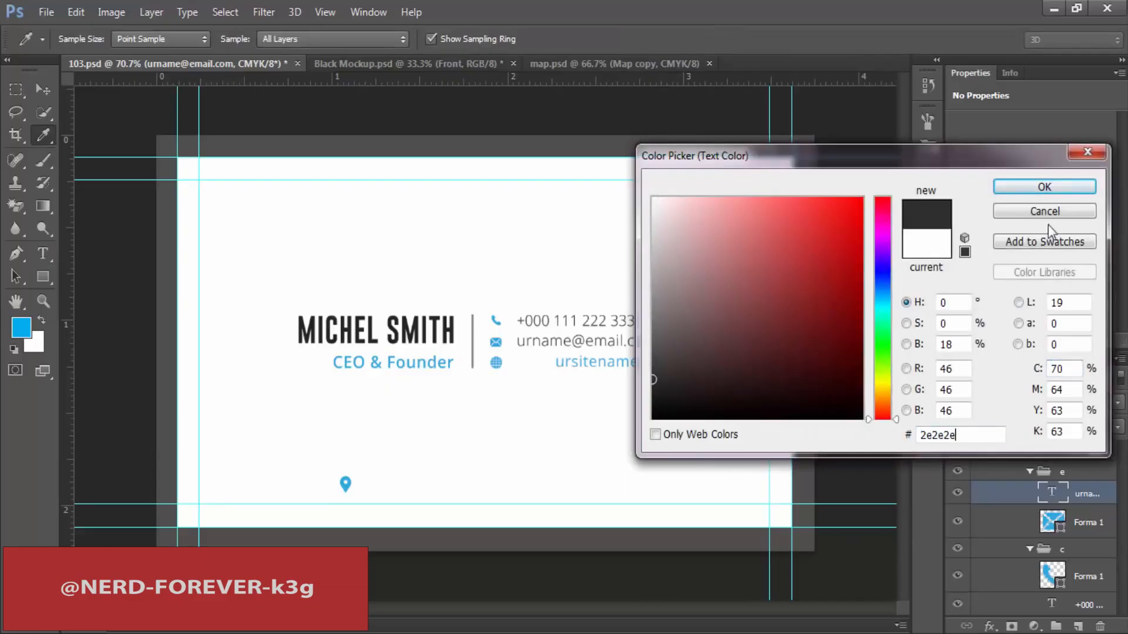
click(1044, 187)
drag(557, 360, 517, 361)
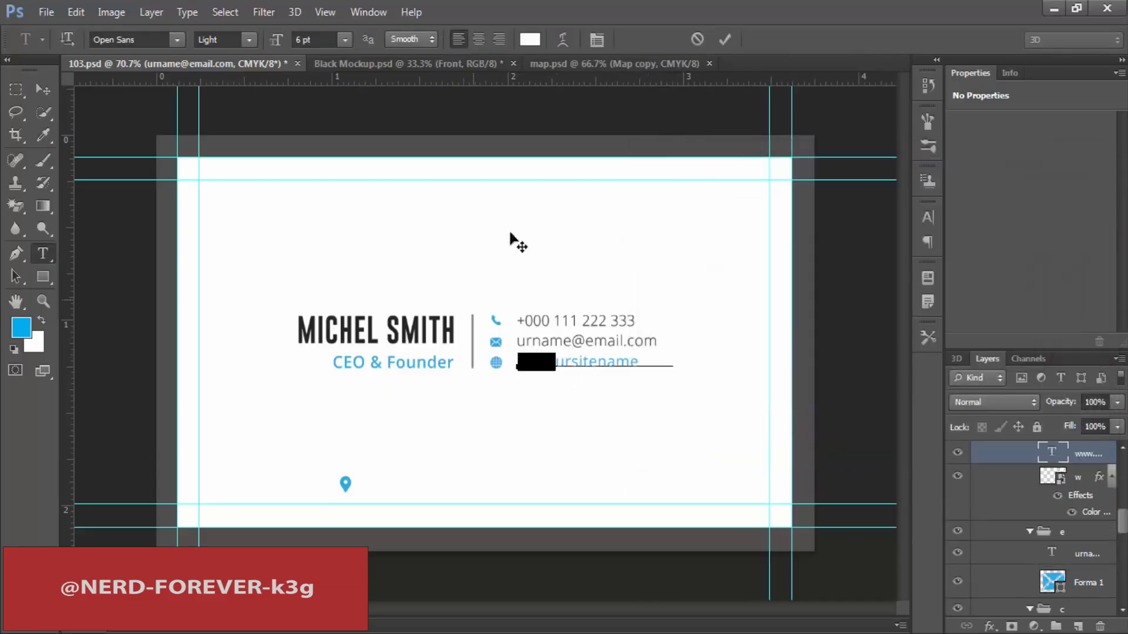
click(530, 39)
double_click(963, 437)
key(ctrl+v)
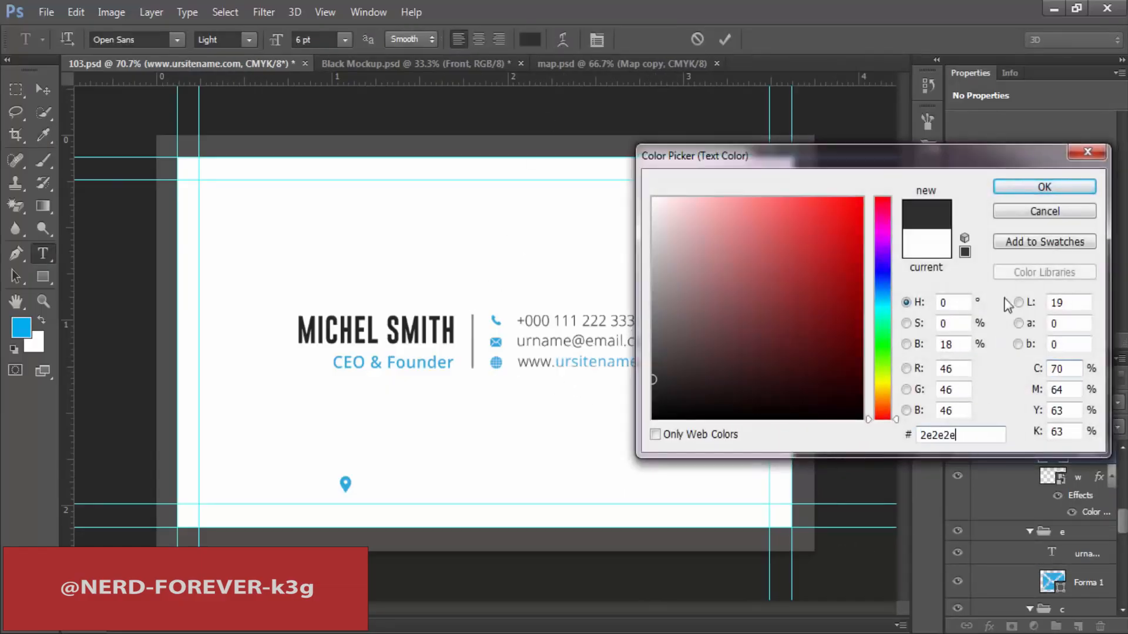
click(1044, 187)
Step: Set the colour of the ".com" ending of the website text to 2e2e2e and commit the edit
drag(639, 359, 674, 361)
click(530, 40)
key(ctrl+v)
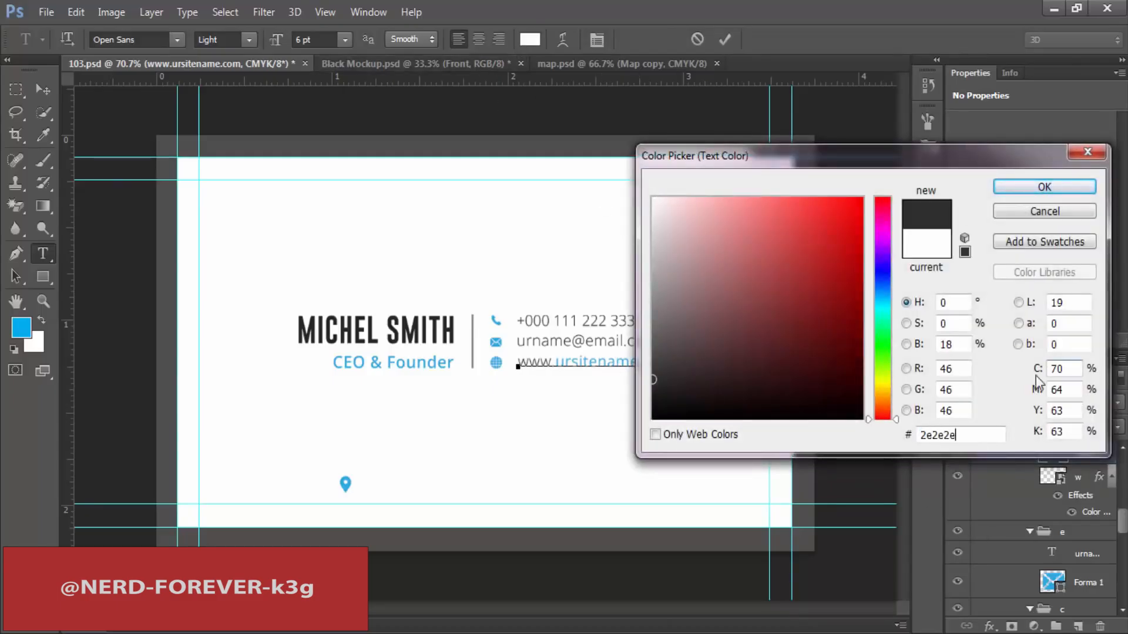
click(1053, 193)
click(726, 40)
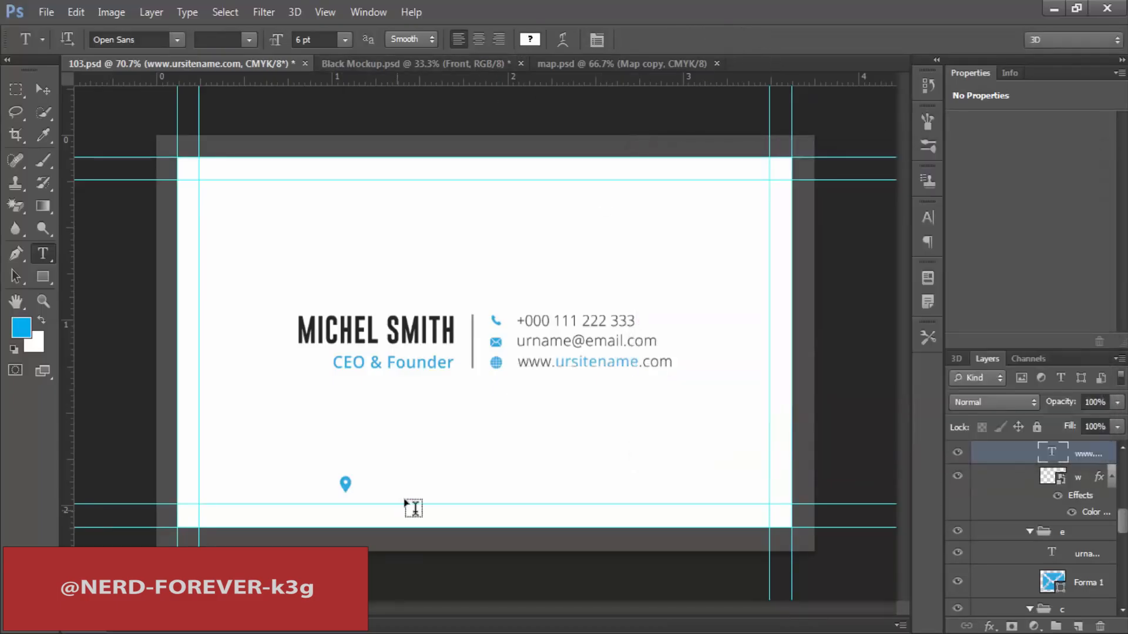
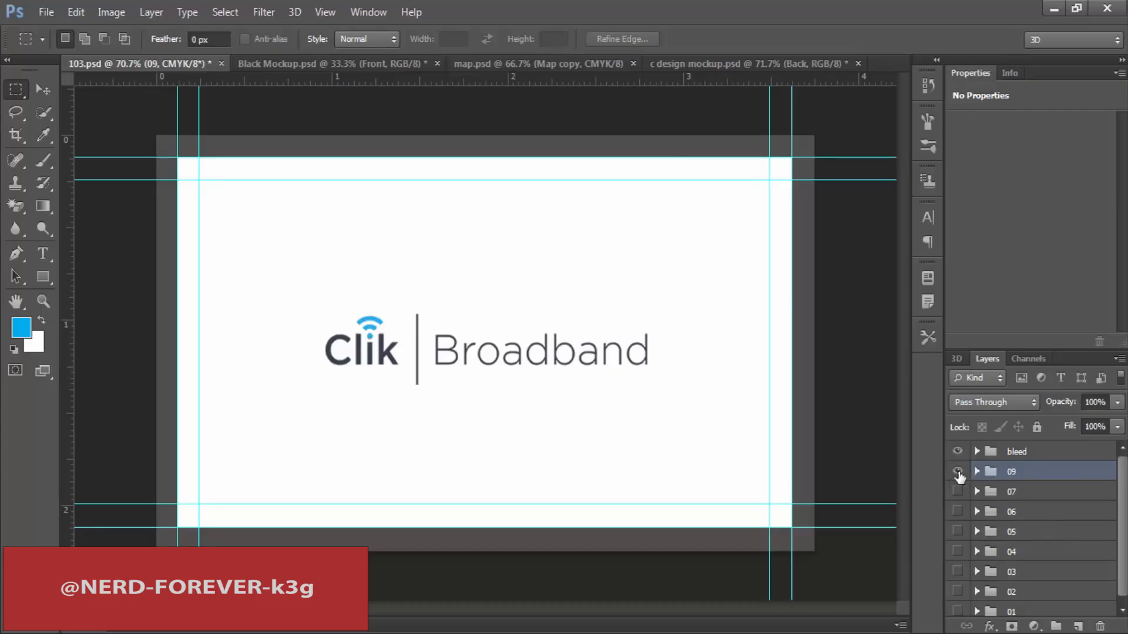
click(958, 472)
click(958, 471)
scroll(1027, 488, down, 1)
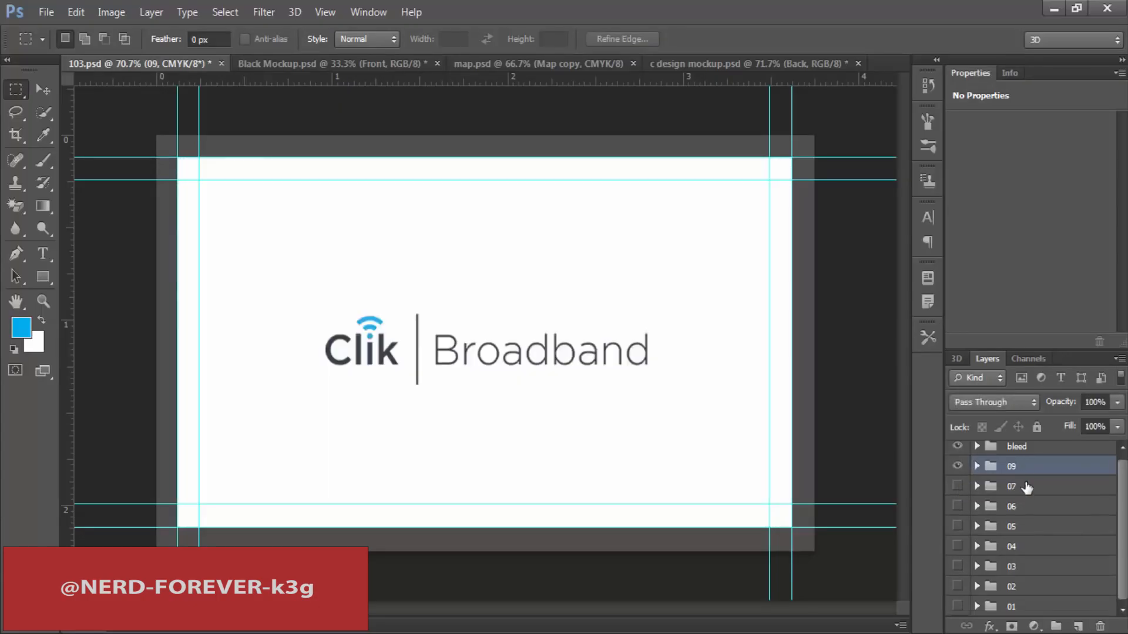
scroll(1038, 490, up, 1)
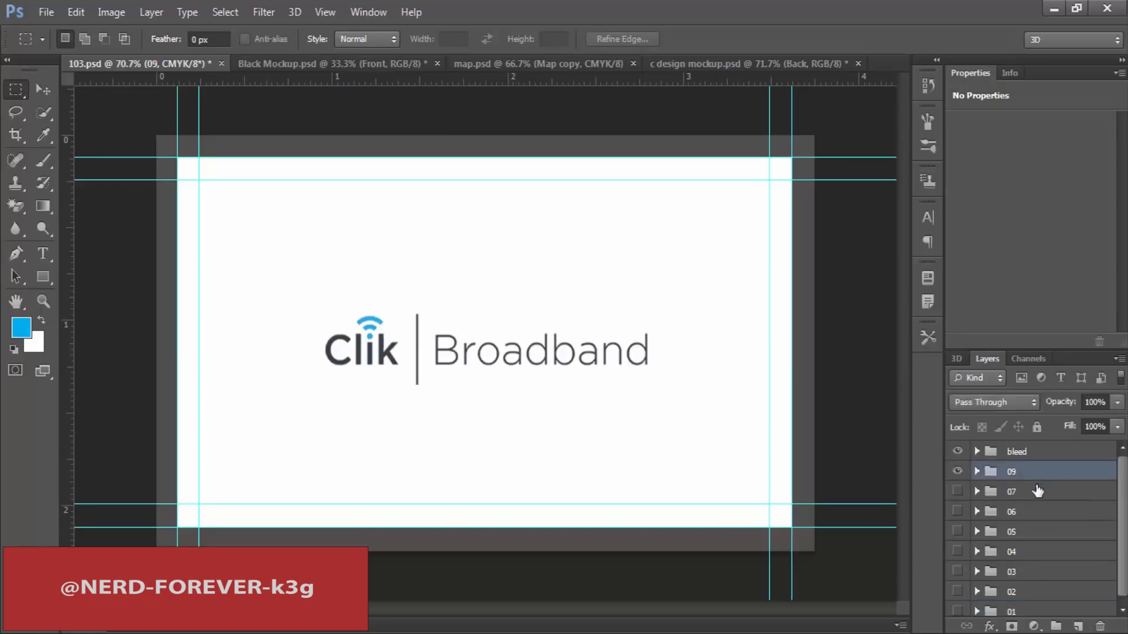
scroll(1035, 585, down, 1)
shift+click(1026, 605)
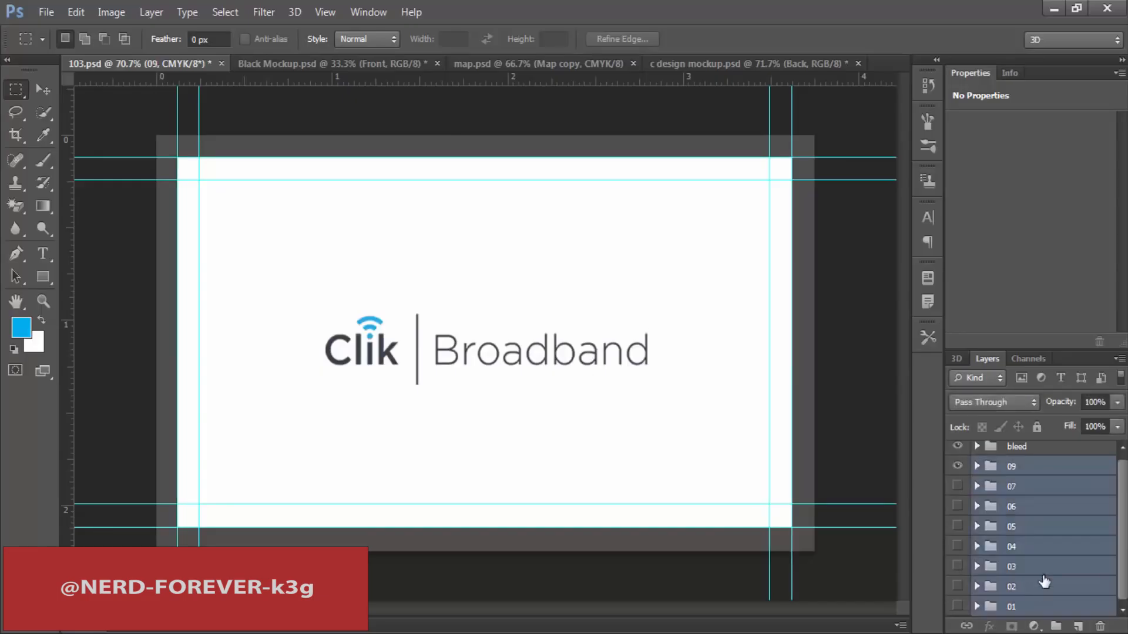
click(1020, 469)
Step: Hide the back group and show the front group inside group 09, then collapse group 09
click(977, 467)
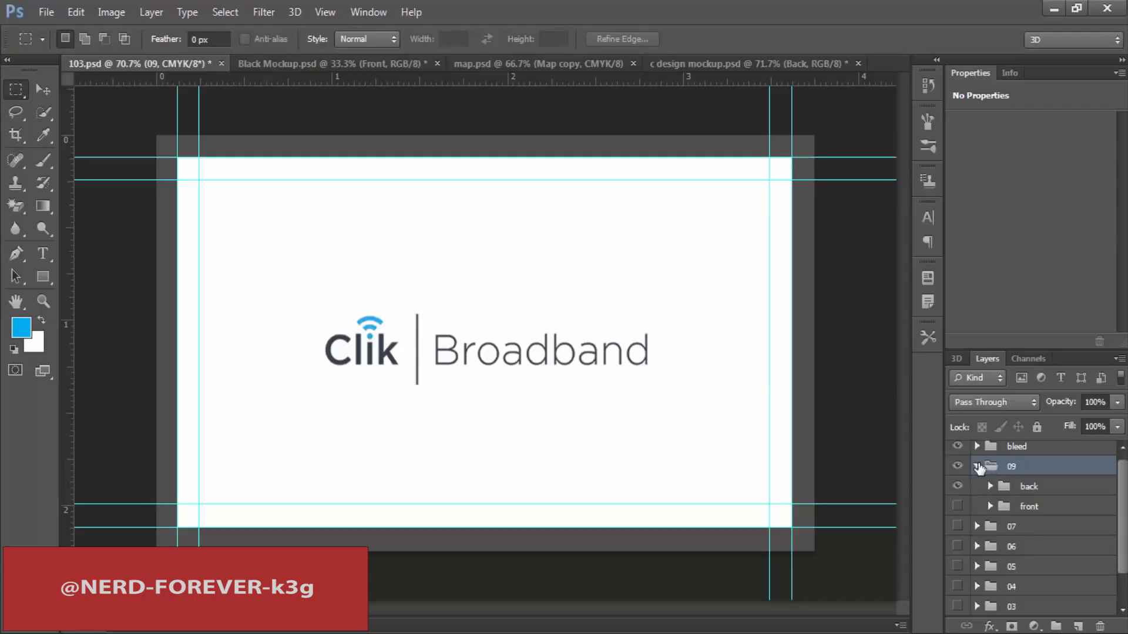
click(957, 466)
click(957, 486)
click(958, 506)
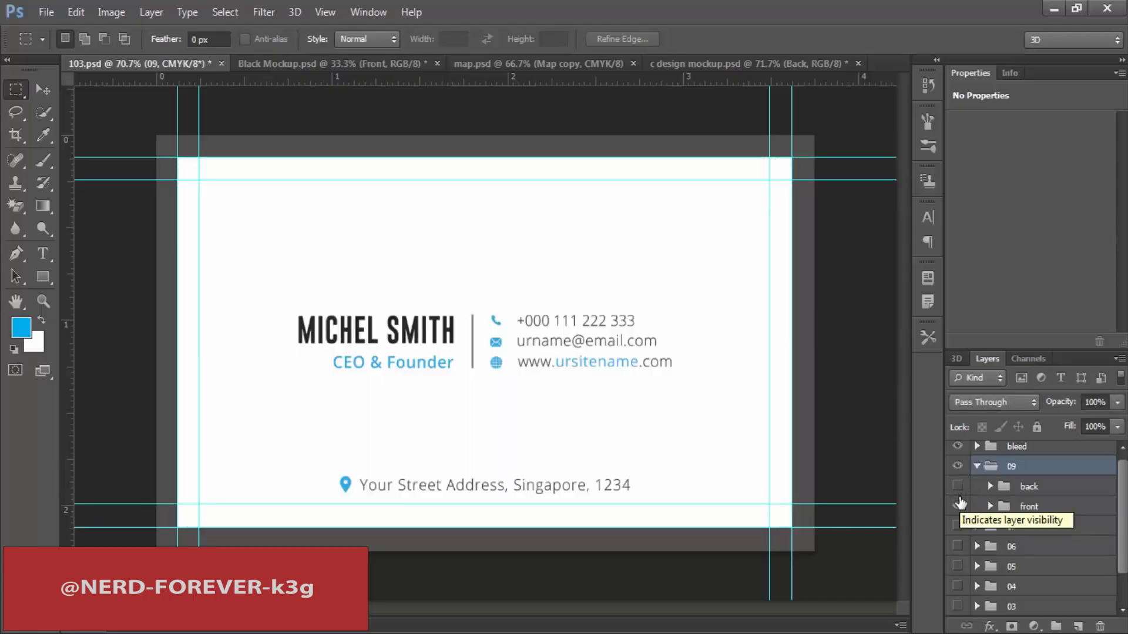
click(978, 467)
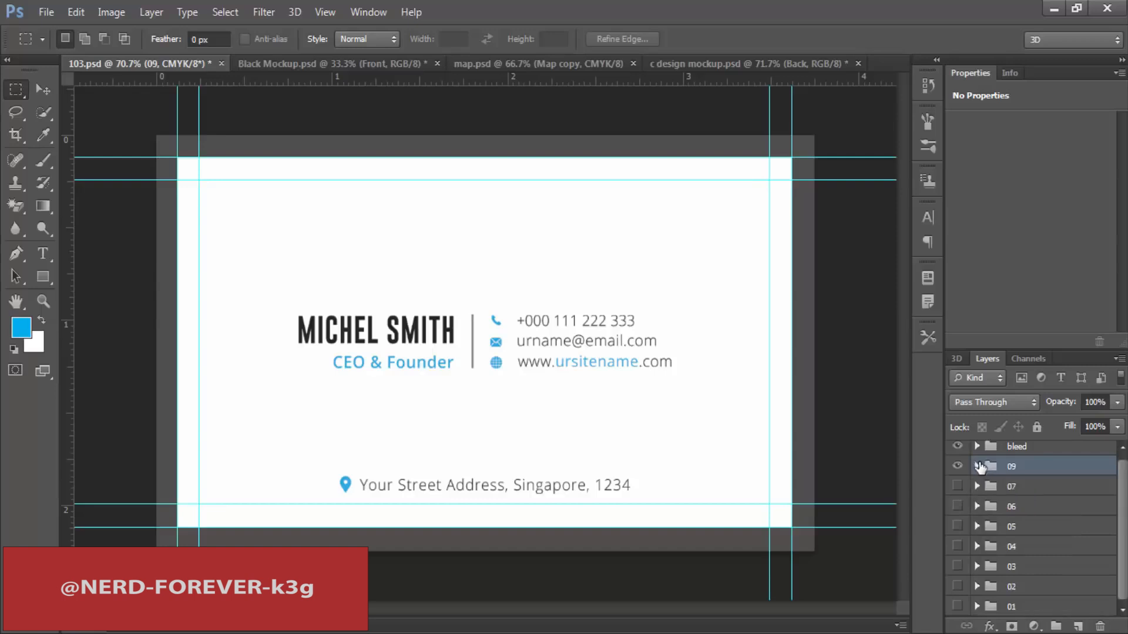
Step: Duplicate group 09 and rename the copy 11
click(978, 466)
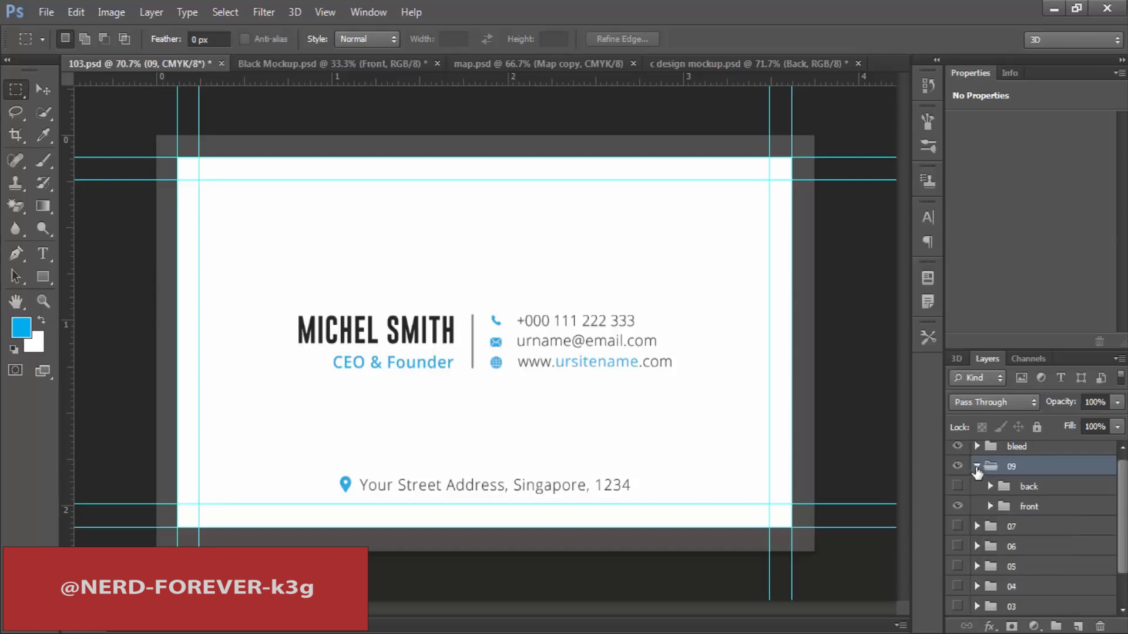
click(977, 467)
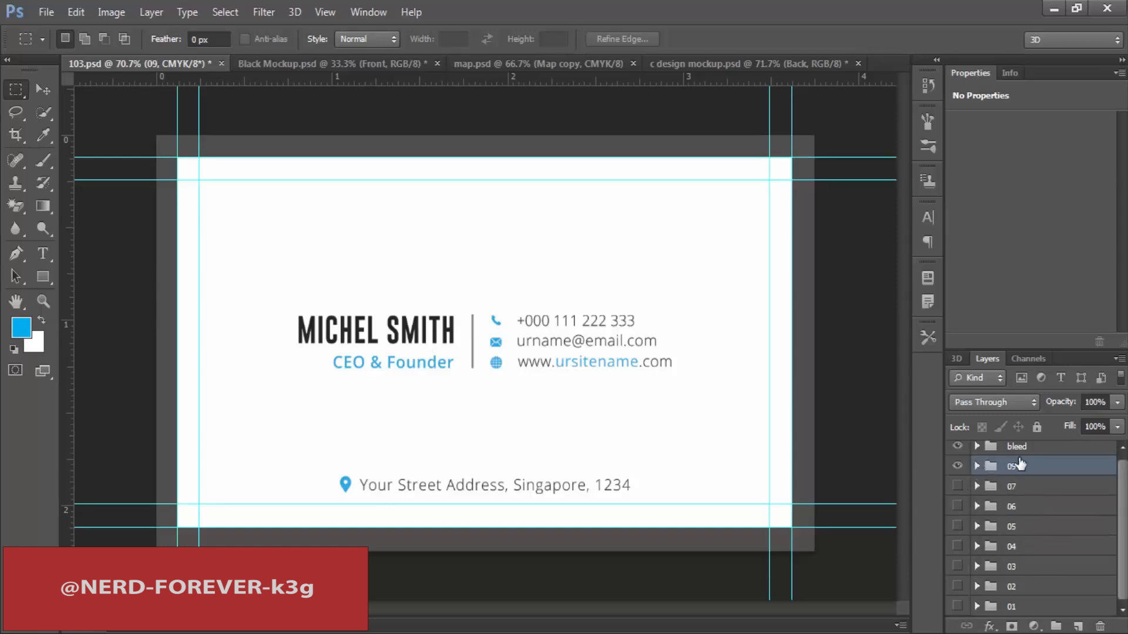
key(ctrl+j)
double_click(1014, 469)
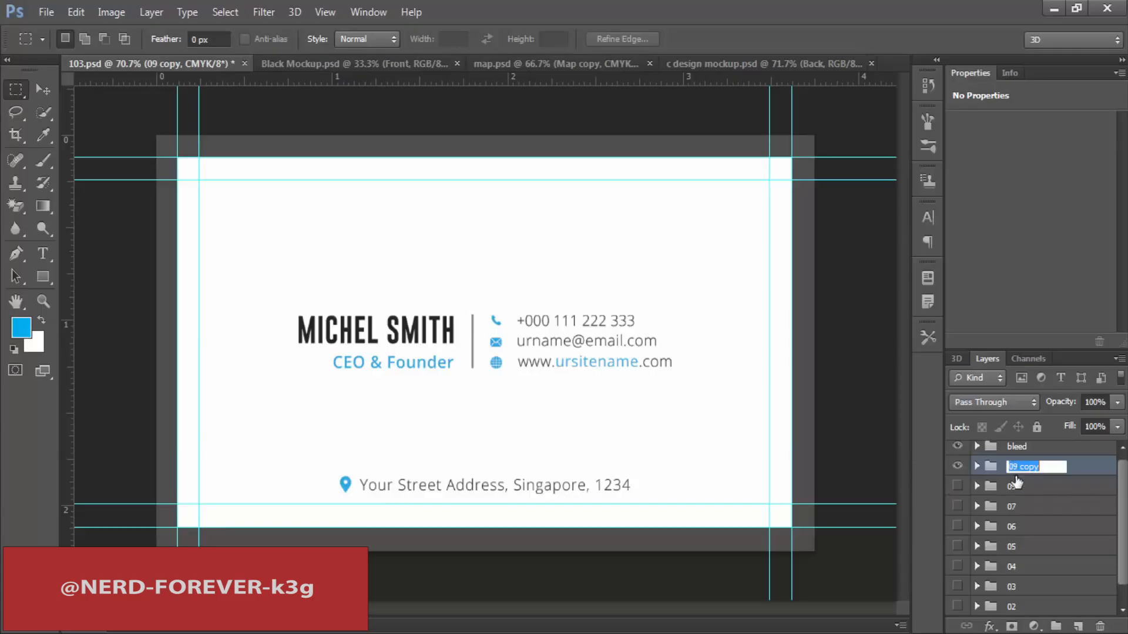
text(11)
key(Return)
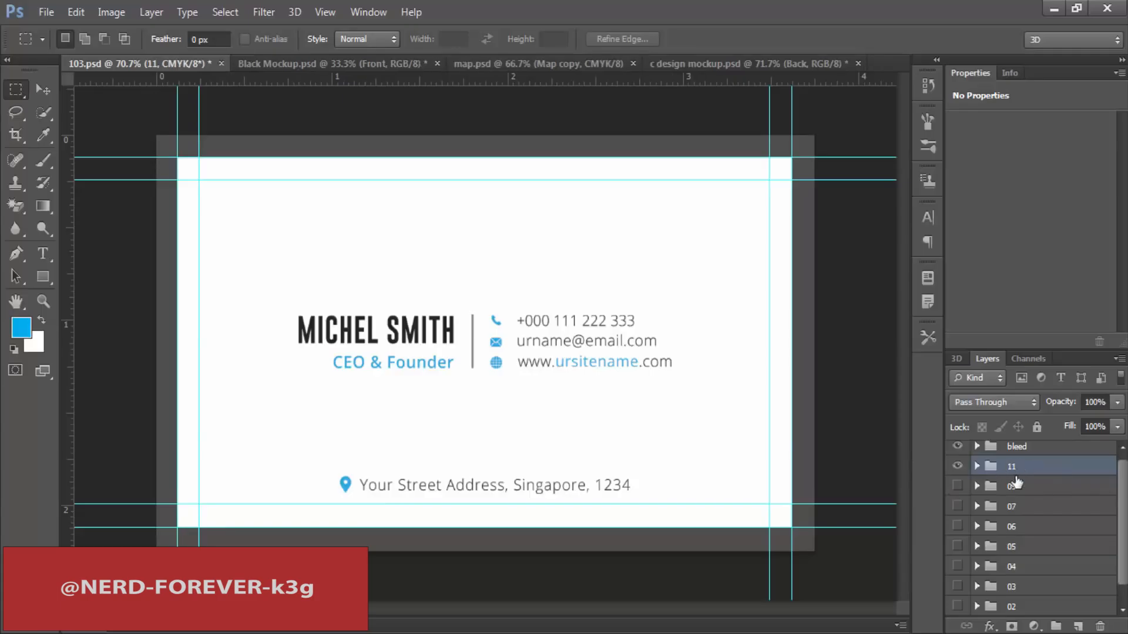
Step: Expand group 11, hide its front group and show its back group
click(977, 467)
click(958, 506)
click(957, 487)
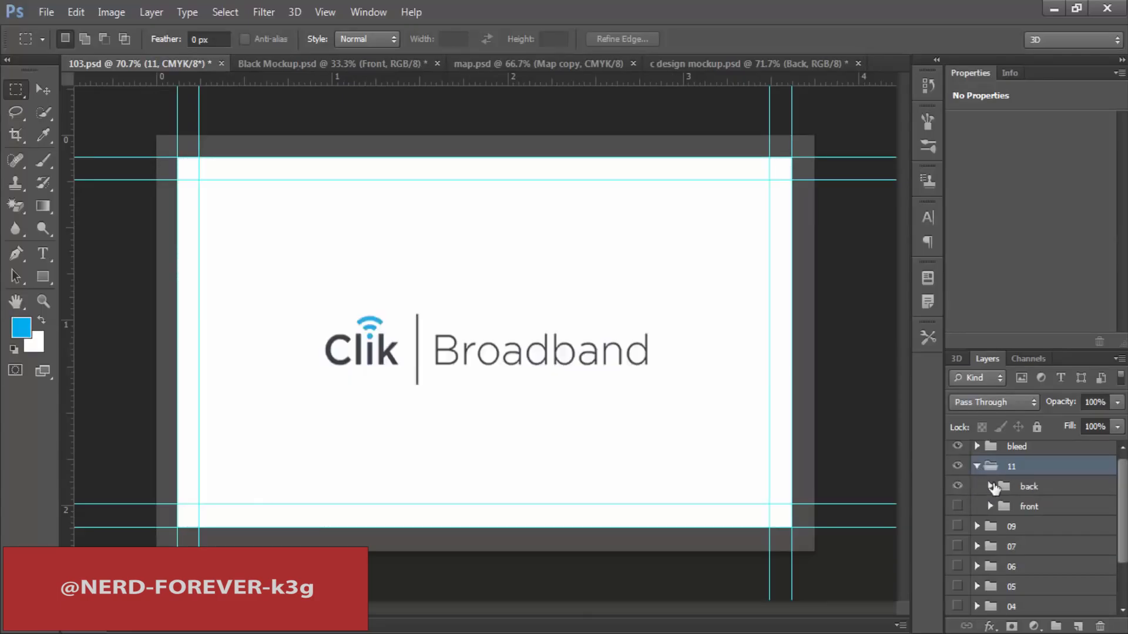
Step: Fill the white card background, Layer 8 copy 2 in the back group, with the blue foreground colour
click(990, 486)
click(1046, 509)
click(958, 509)
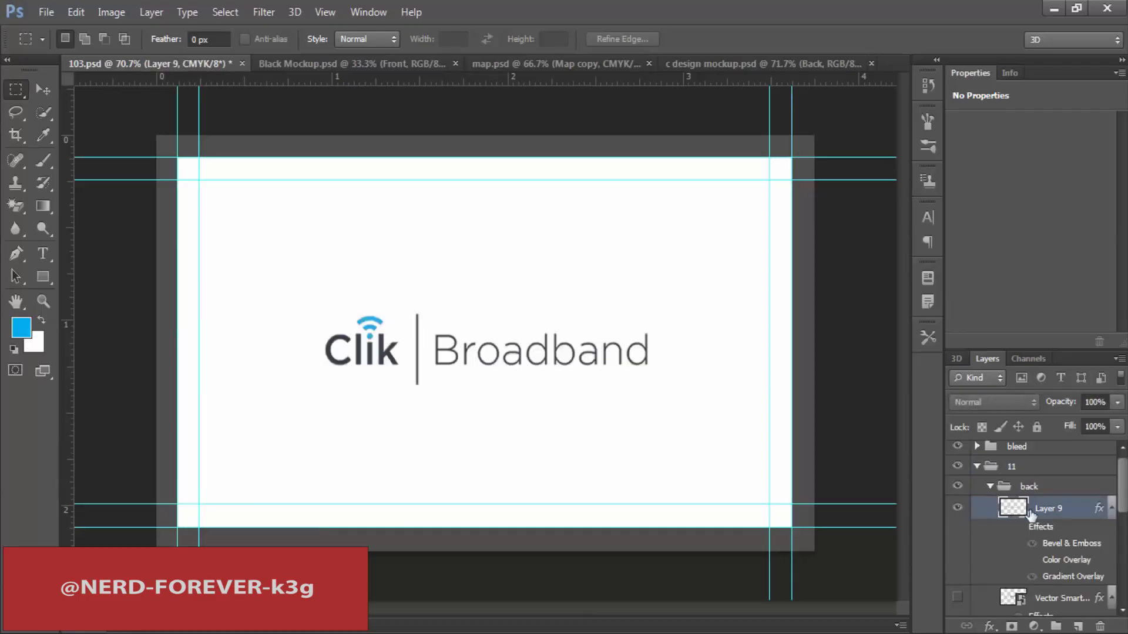
scroll(1040, 574, down, 1)
scroll(1045, 549, down, 2)
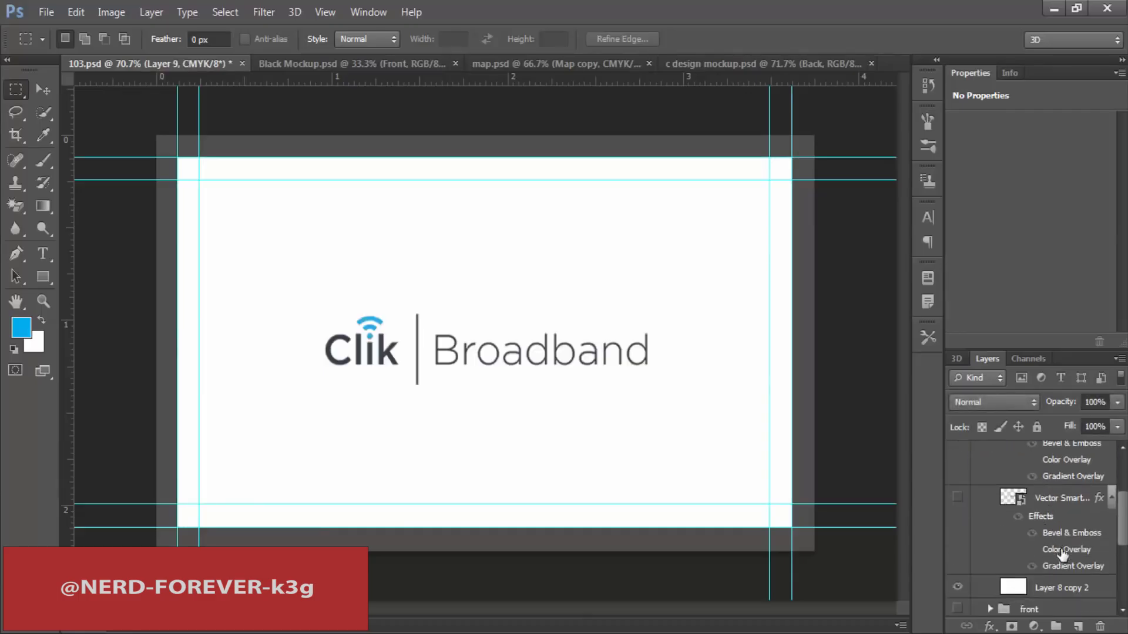
click(1057, 567)
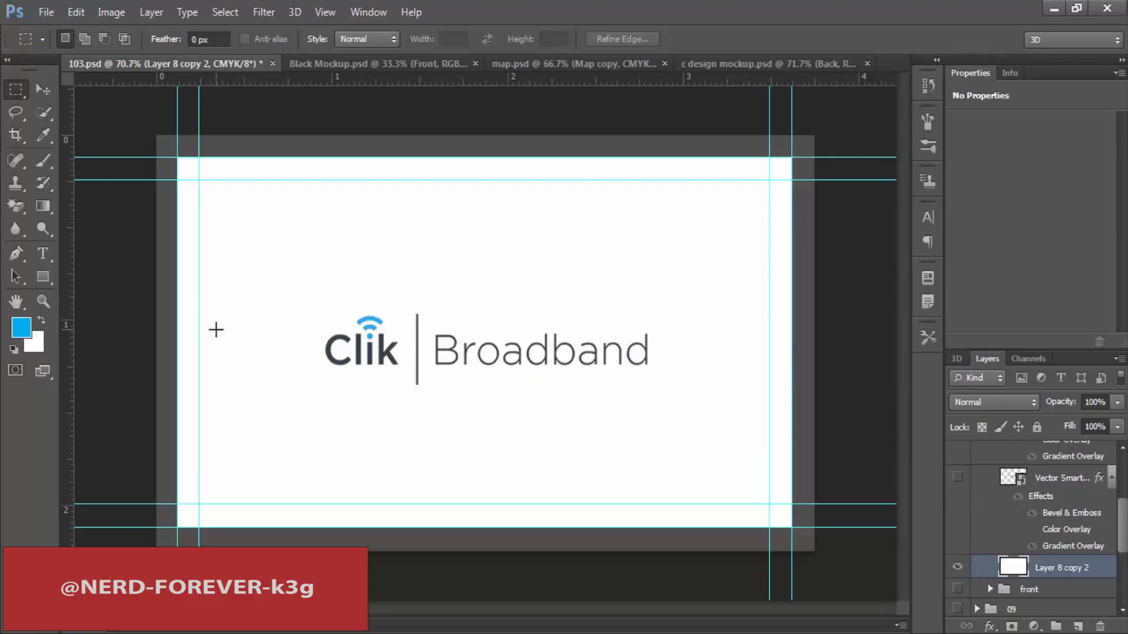
key(alt+BackSpace)
scroll(1098, 520, up, 3)
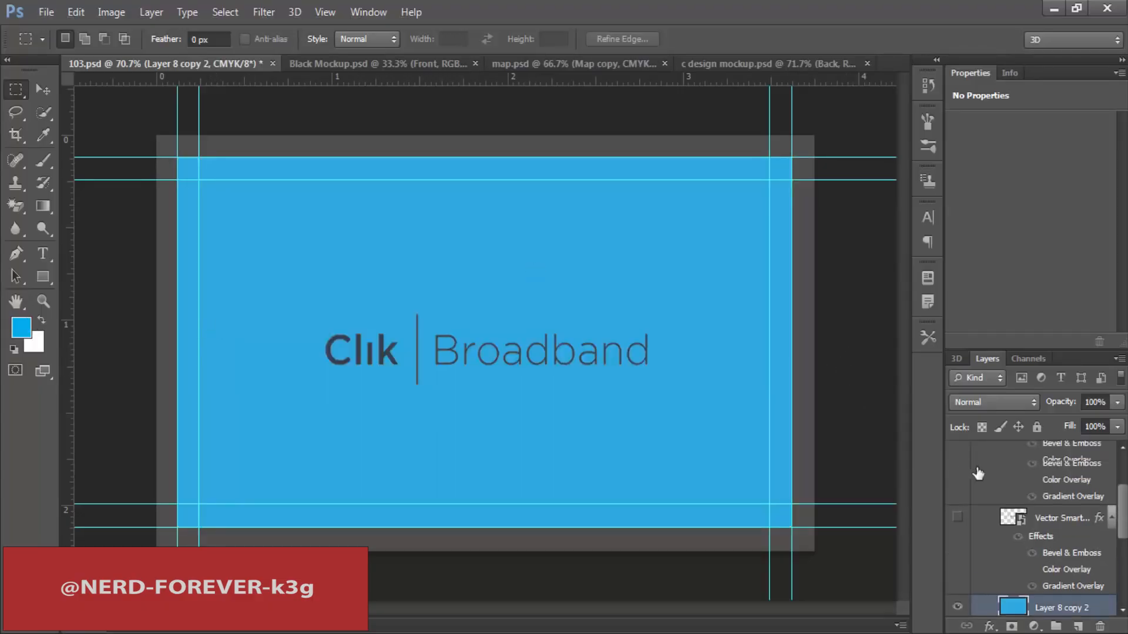
Step: Duplicate the logo layer, Layer 9, in group 11's back group
click(1041, 521)
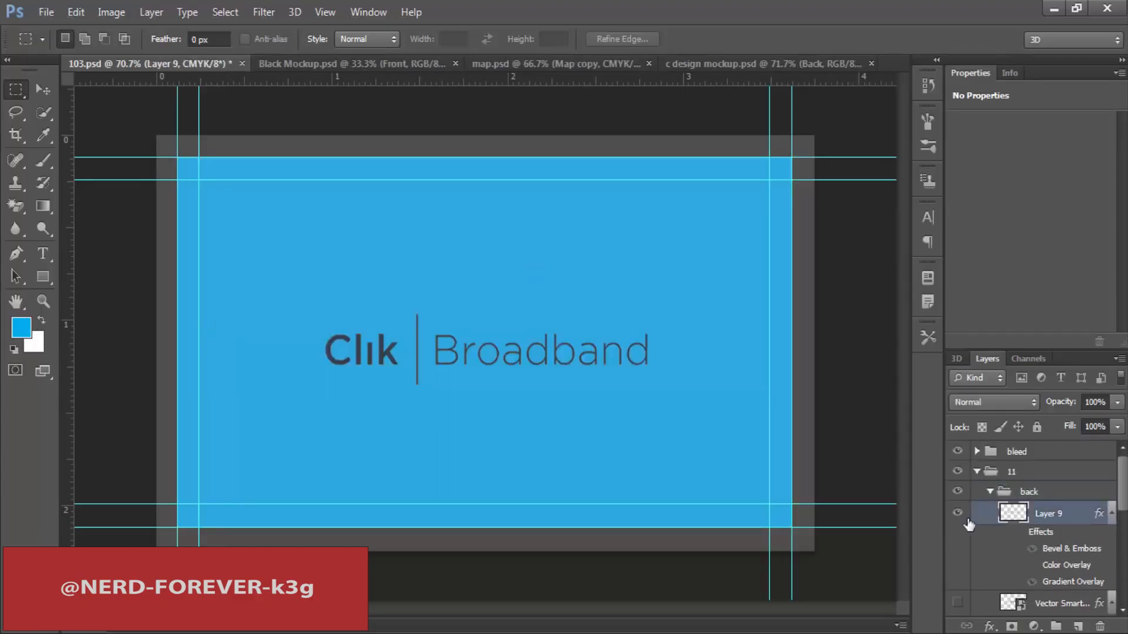
right_click(1041, 528)
click(1077, 521)
key(ctrl+j)
Step: Give the logo copy a white ffffff Color Overlay and turn off its Bevel & Emboss and Gradient Overlay effects
right_click(1076, 521)
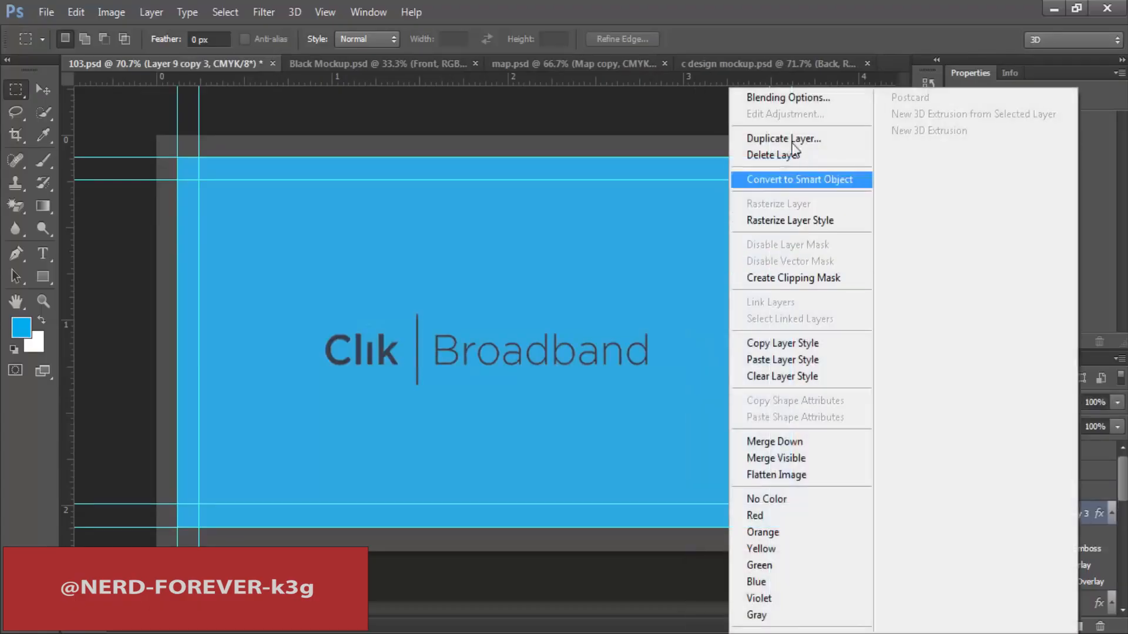
click(780, 99)
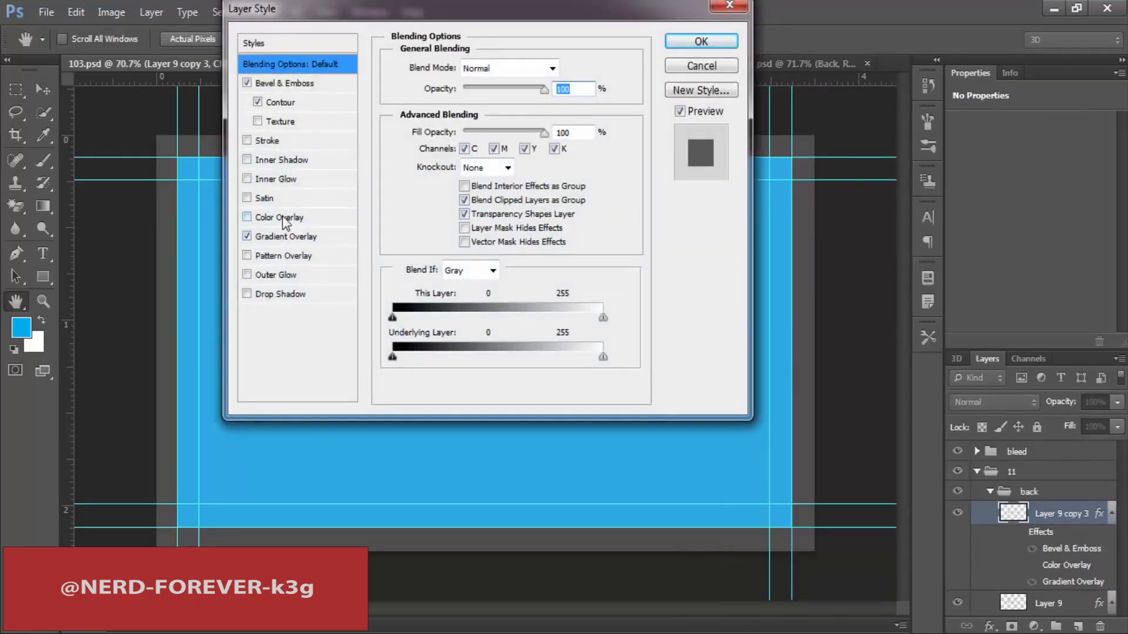
click(284, 218)
click(567, 68)
click(564, 158)
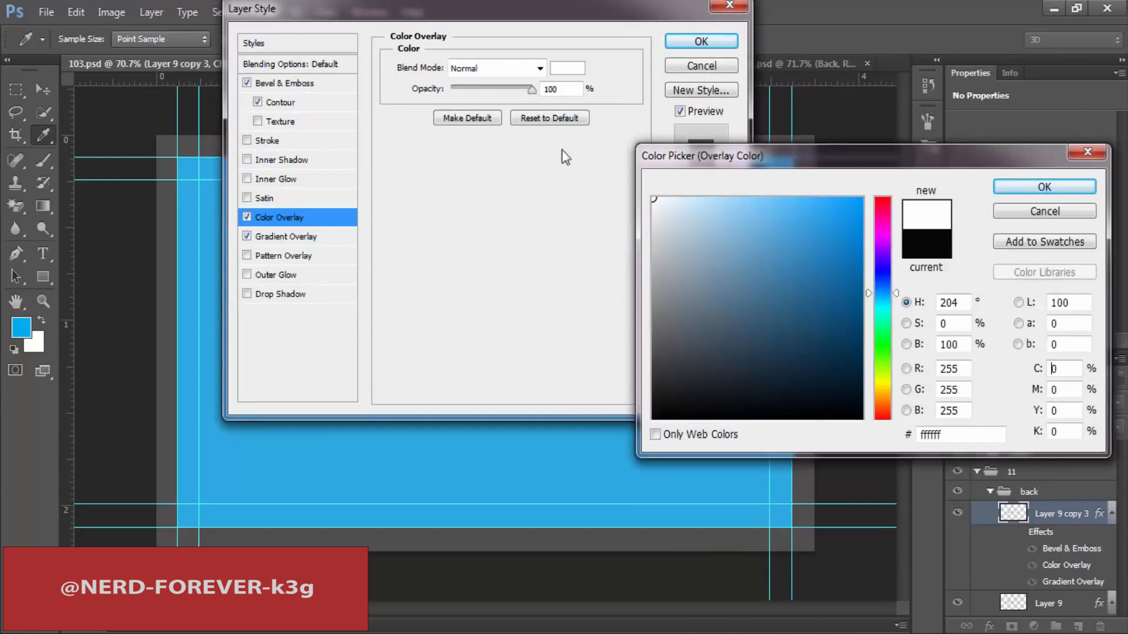
click(1031, 186)
click(711, 41)
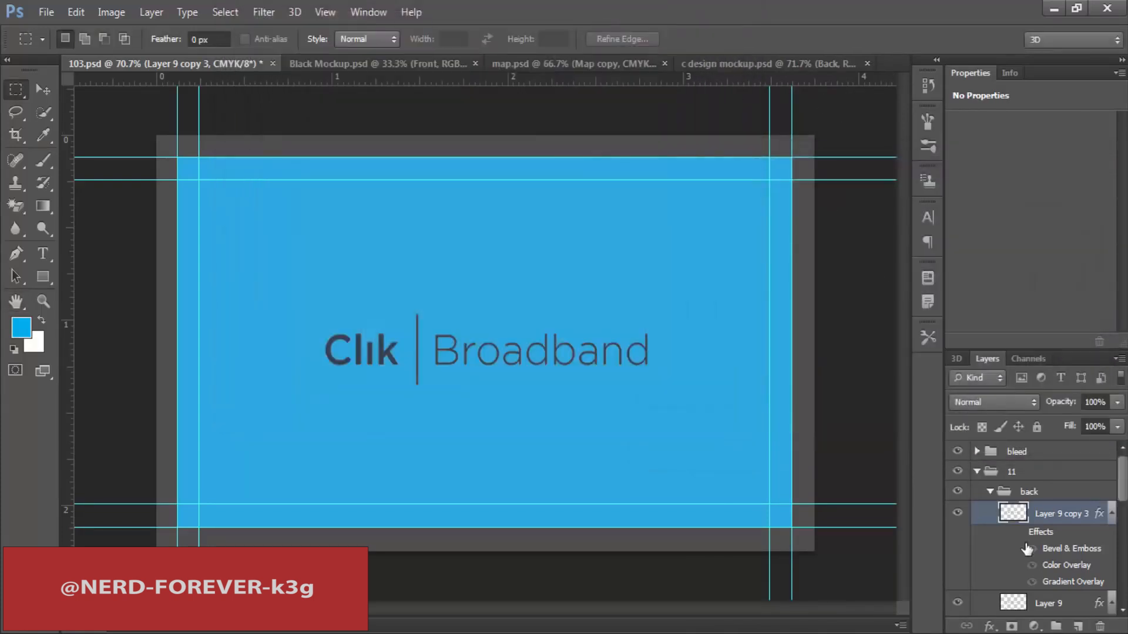
click(1032, 552)
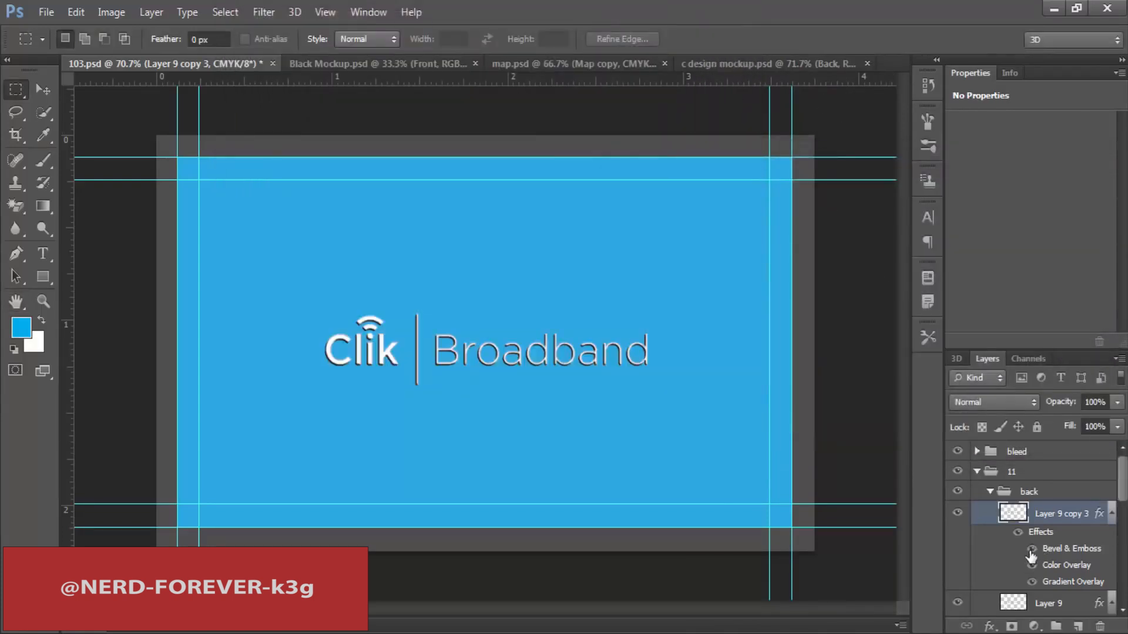
click(1032, 550)
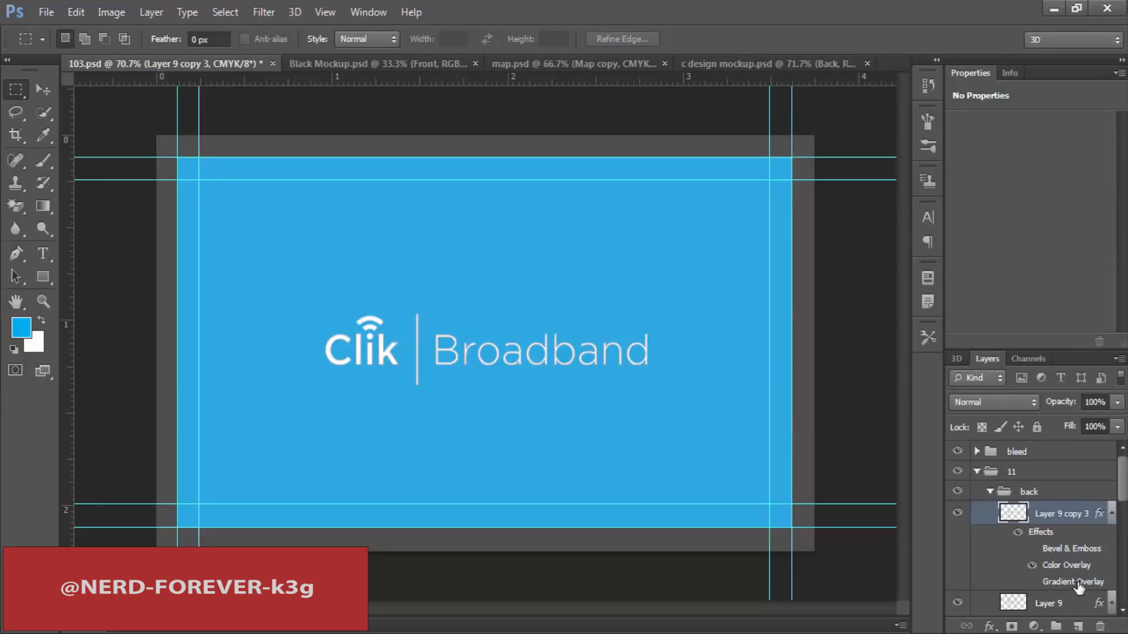
Step: Copy the blue card design into the Back smart object of c design mockup.psd, then save and close the smart object
drag(178, 157, 793, 527)
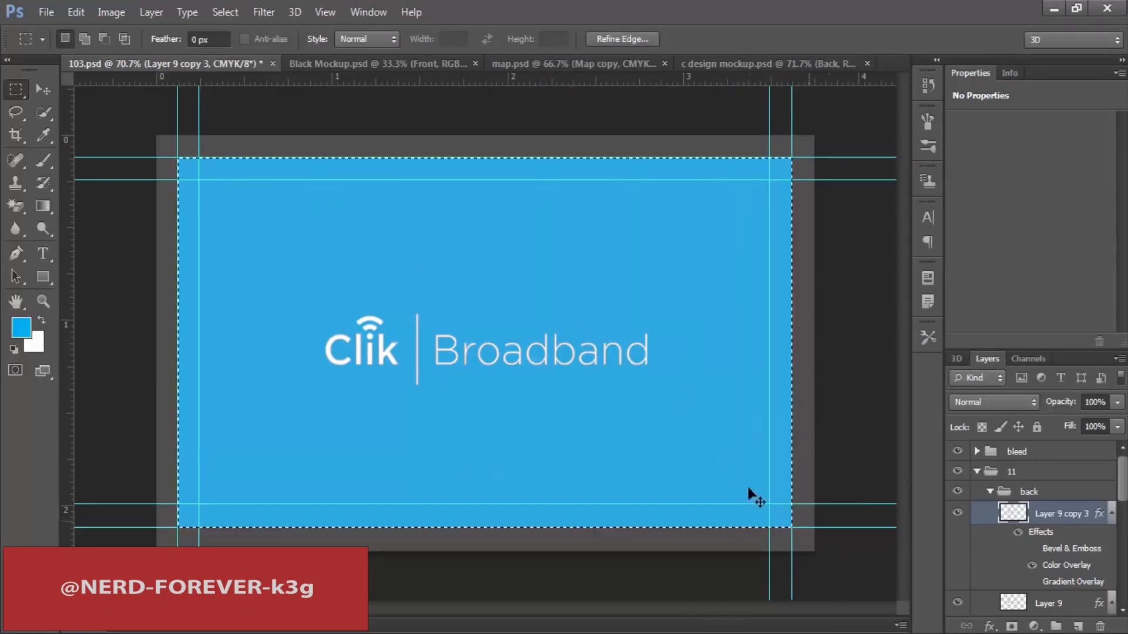
click(405, 63)
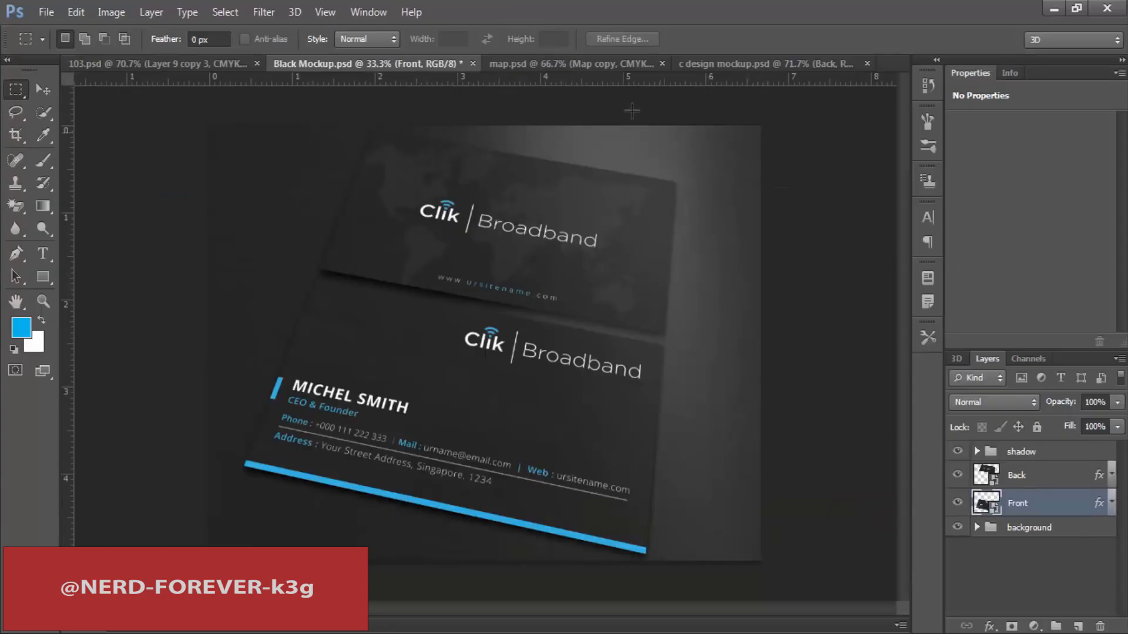
click(763, 64)
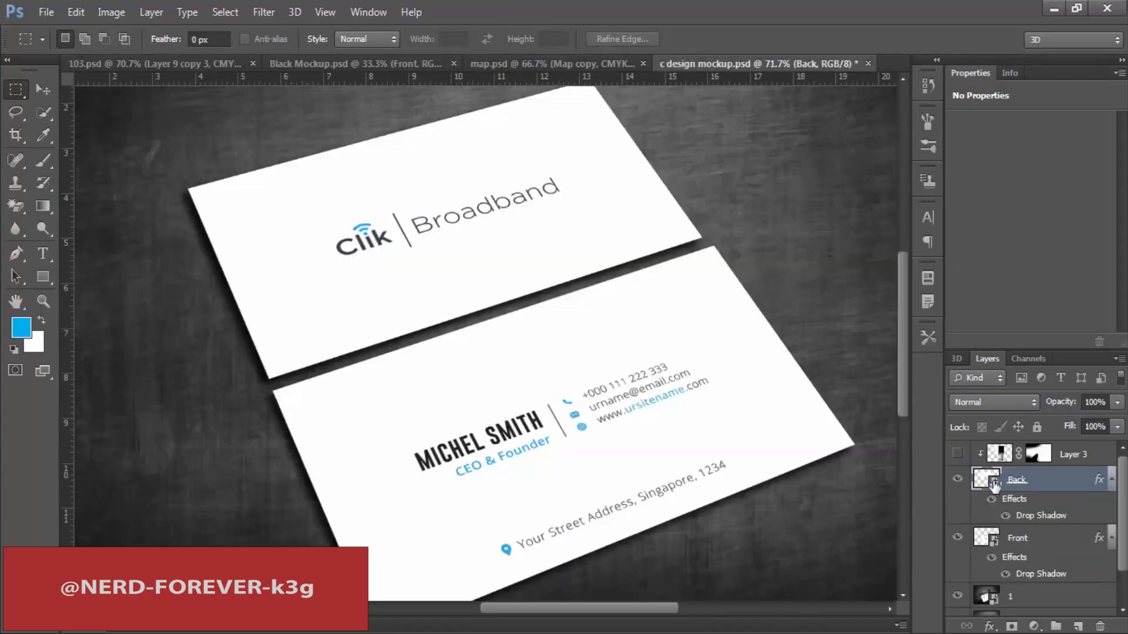
double_click(993, 484)
key(ctrl+v)
key(ctrl+s)
key(ctrl+w)
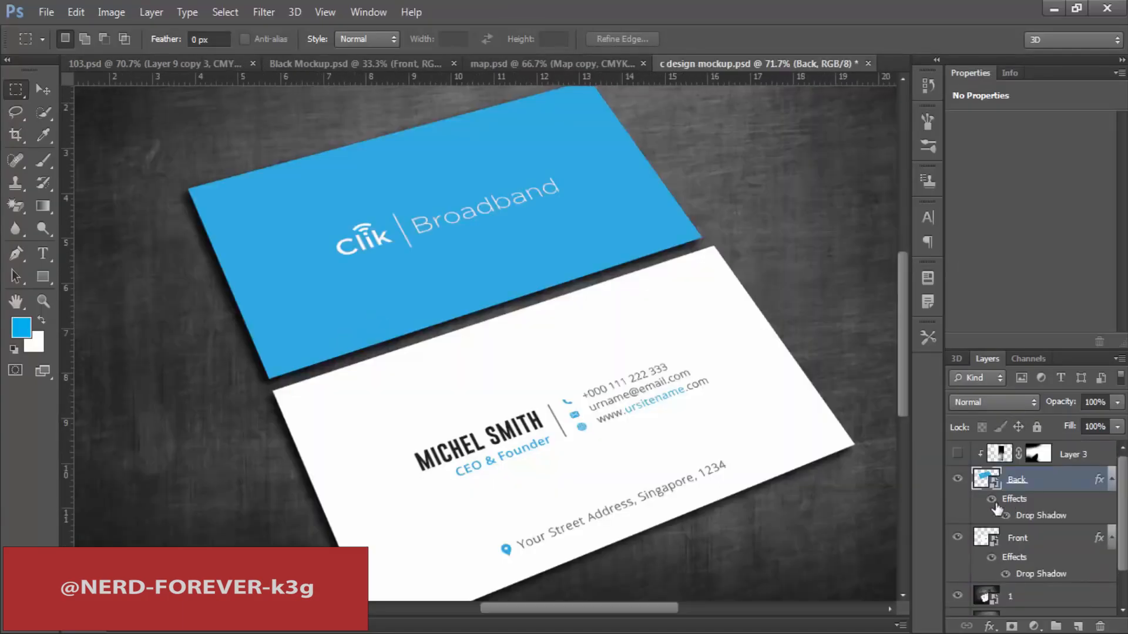
Step: Return to 103.psd, hide group 11's back group and show and expand its front group, clearing the selection
click(94, 64)
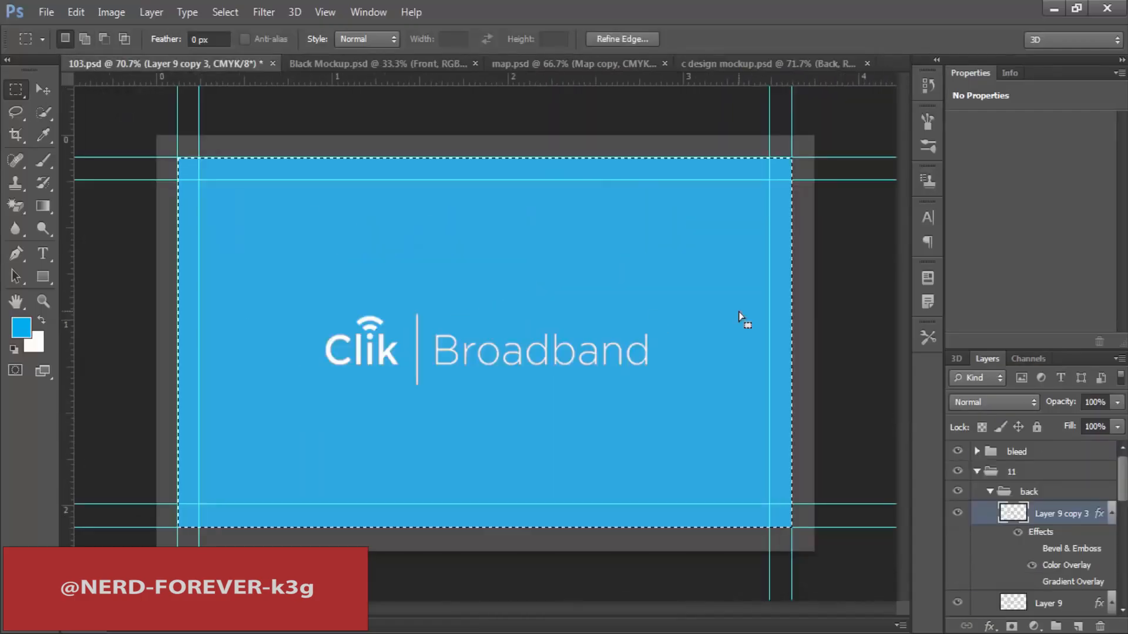
click(990, 491)
click(957, 491)
click(958, 511)
click(991, 512)
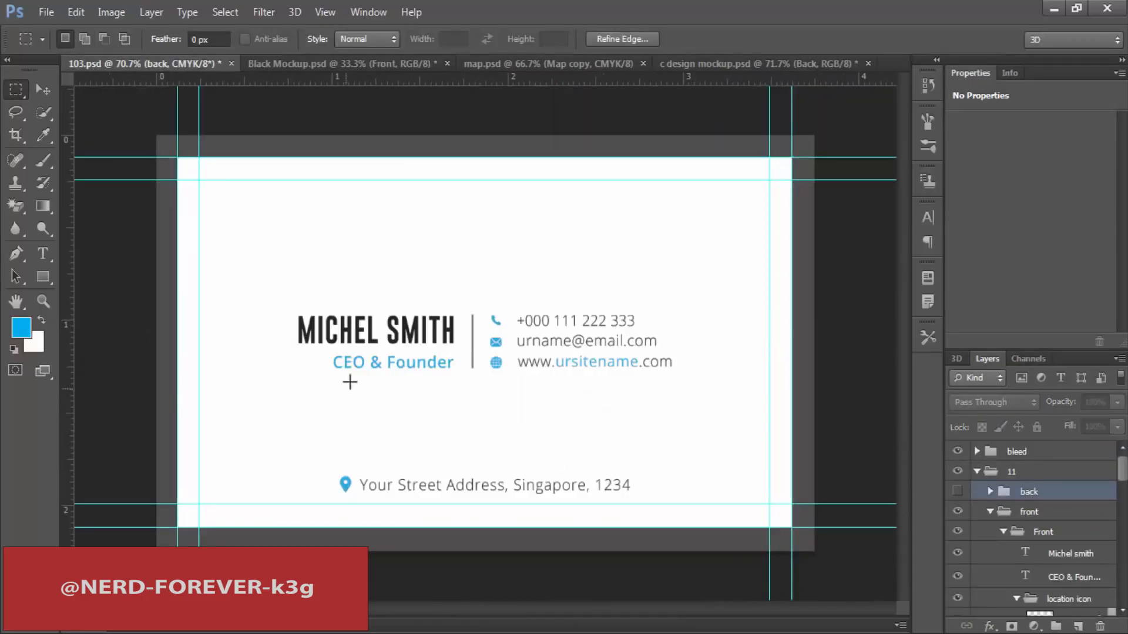
key(ctrl+d)
Step: Change the font of the cardholder's name to Nexa Bold and commit the edit
key(t)
click(397, 332)
key(ctrl+a)
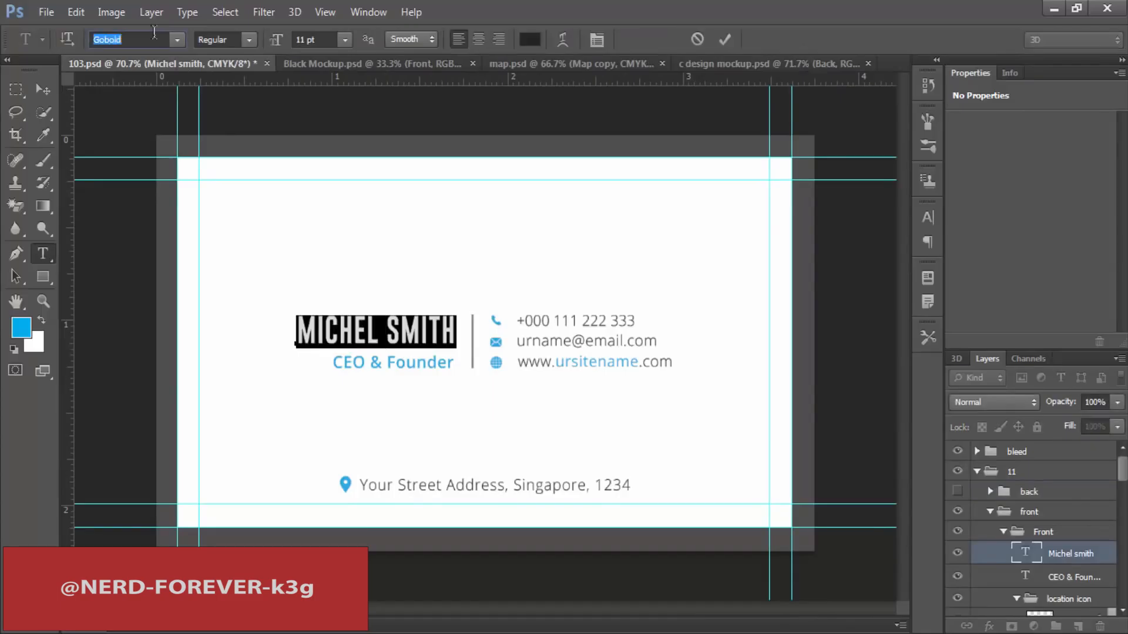
text(Nexa B)
key(Return)
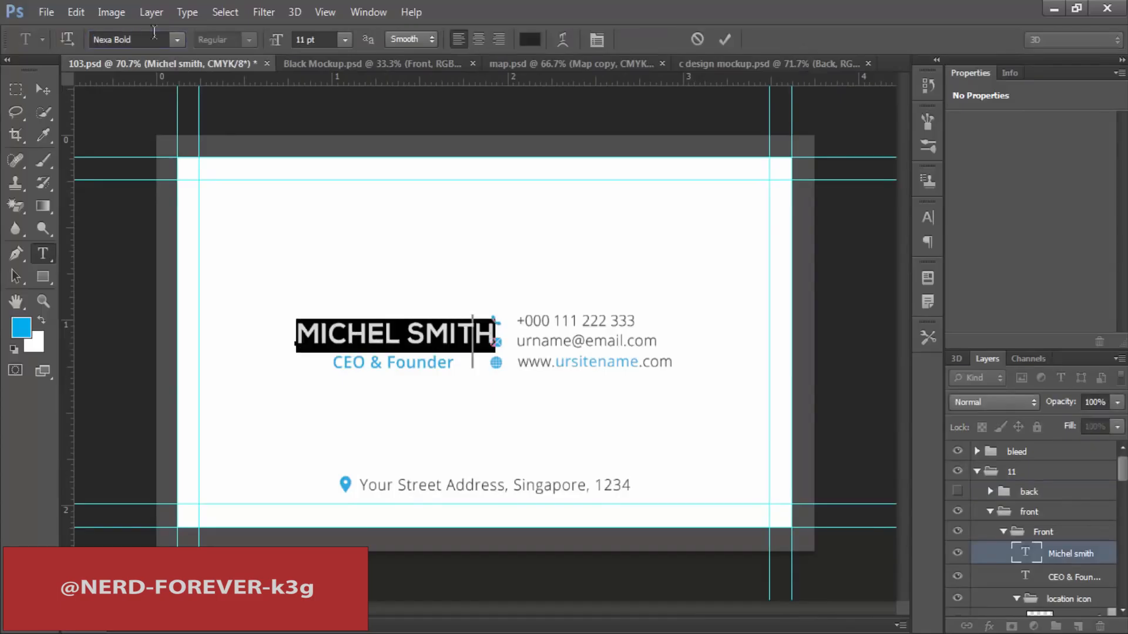
key(ctrl+Return)
Step: Move the name and the "CEO & Founder" title together to the card's upper-left corner, just inside the safe-area guides
key(v)
shift+click(1071, 578)
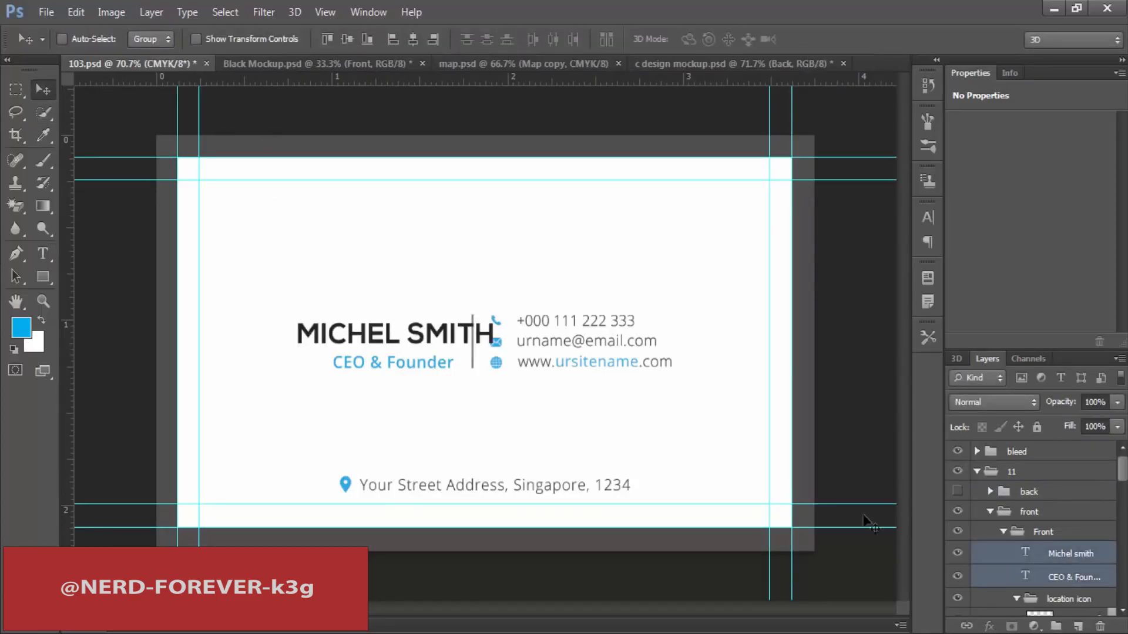
drag(353, 332, 266, 207)
Step: Split the address text into two lines after its first comma and commit the edit
key(t)
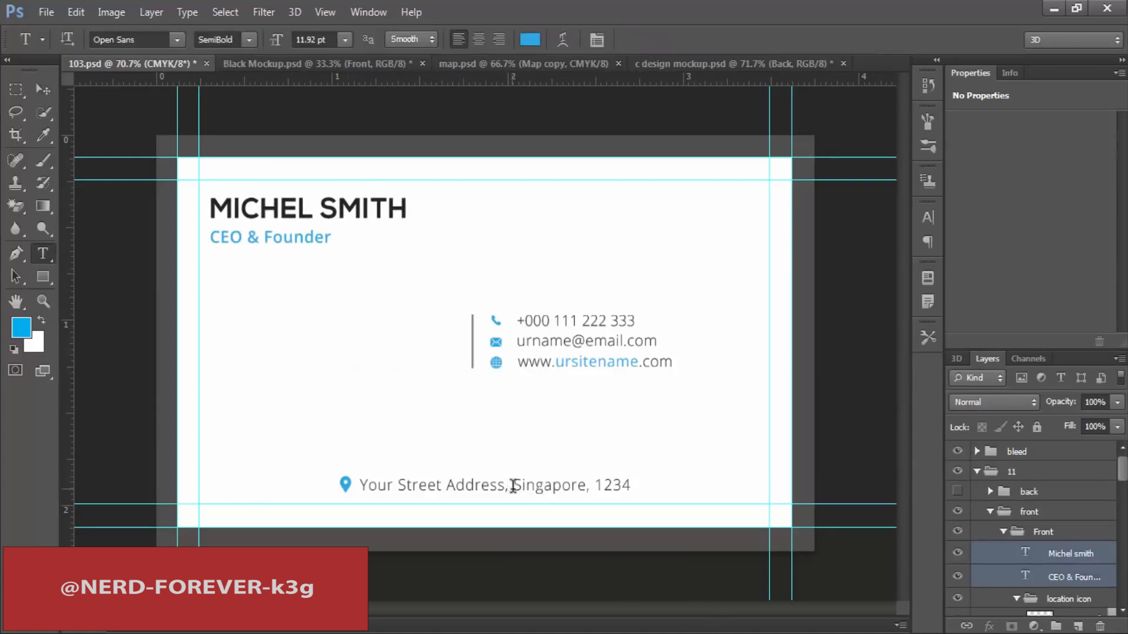
click(512, 486)
key(Return)
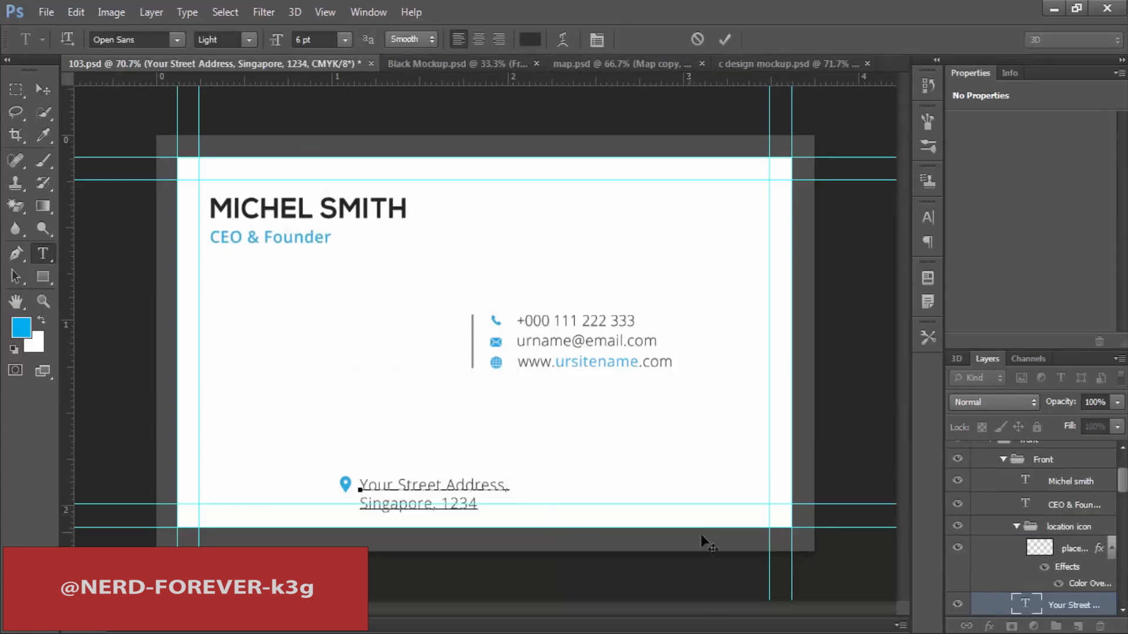
click(1073, 610)
Step: Move the phone, e-mail and website contact group "c" to the card's lower left, aligned beneath the title
scroll(1065, 555, down, 2)
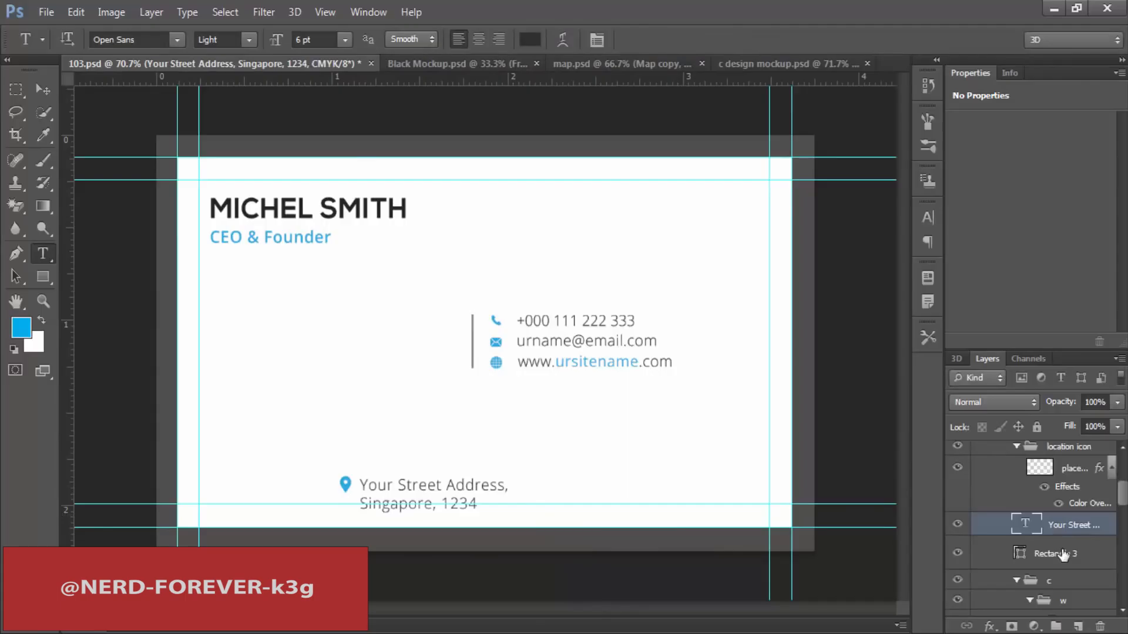
click(1051, 586)
key(v)
drag(562, 312, 285, 388)
Step: Move the two-line address text to the card's left side, directly above the phone line
key(t)
click(456, 487)
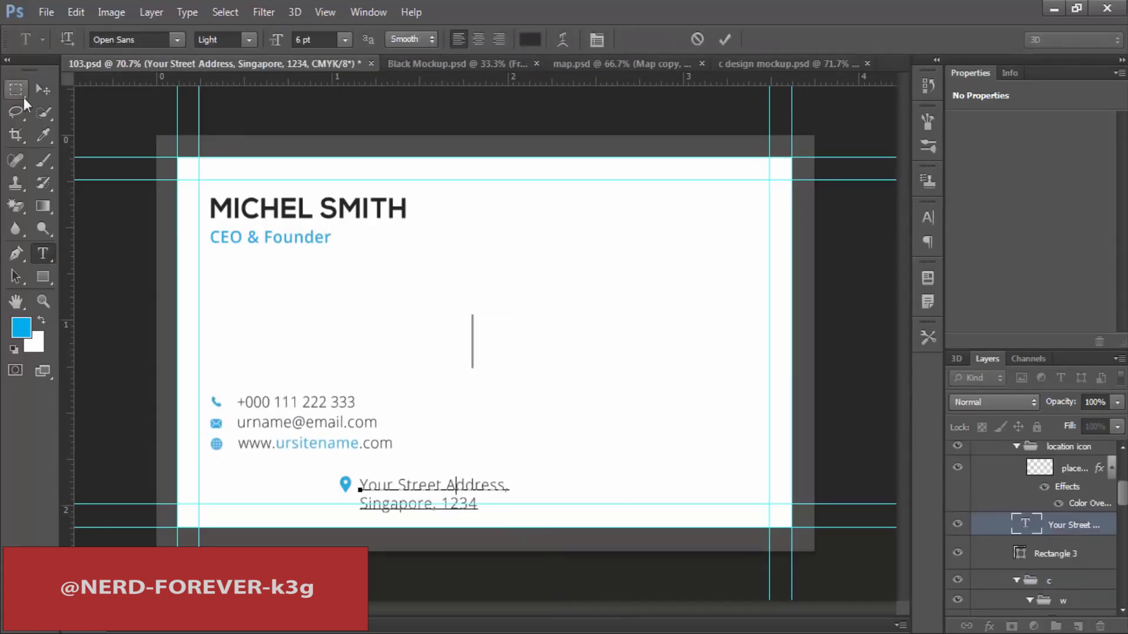
click(43, 89)
drag(424, 483, 274, 351)
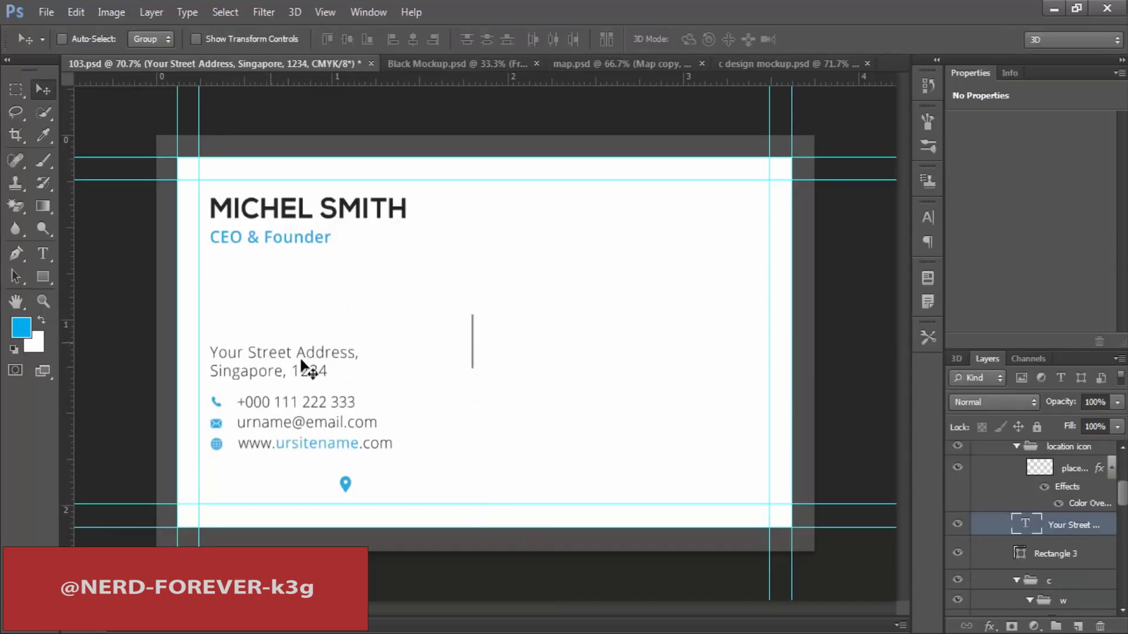
Step: Hide the location icon and shift the address text and contact group together slightly towards the card's lower edge
mouse_move(1124, 633)
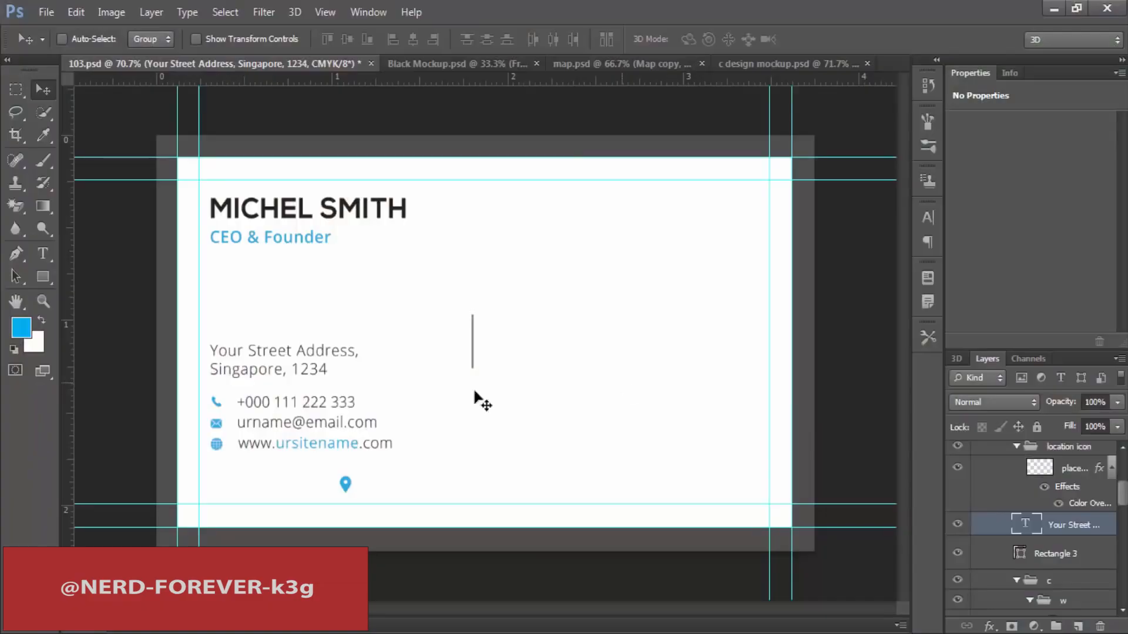
ctrl+click(1063, 580)
drag(435, 451, 437, 464)
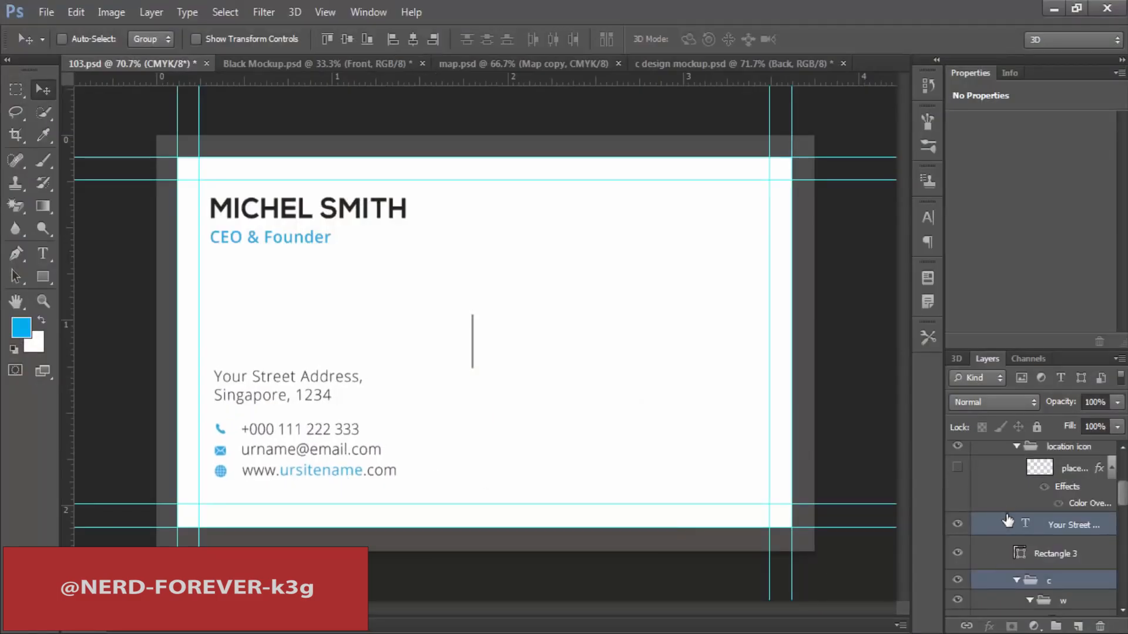
Step: Rotate the vertical divider rectangle 90° to horizontal and thicken it into a short bar of about 76 × 10 px
scroll(1023, 522, down, 3)
click(1052, 468)
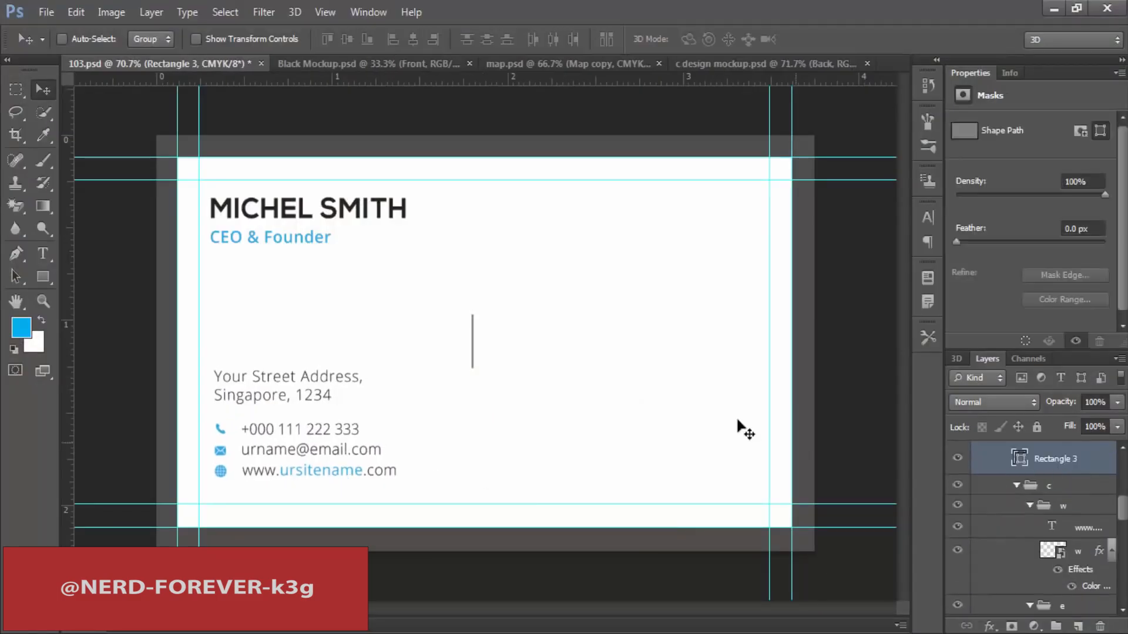
key(ctrl+t)
drag(484, 378, 539, 309)
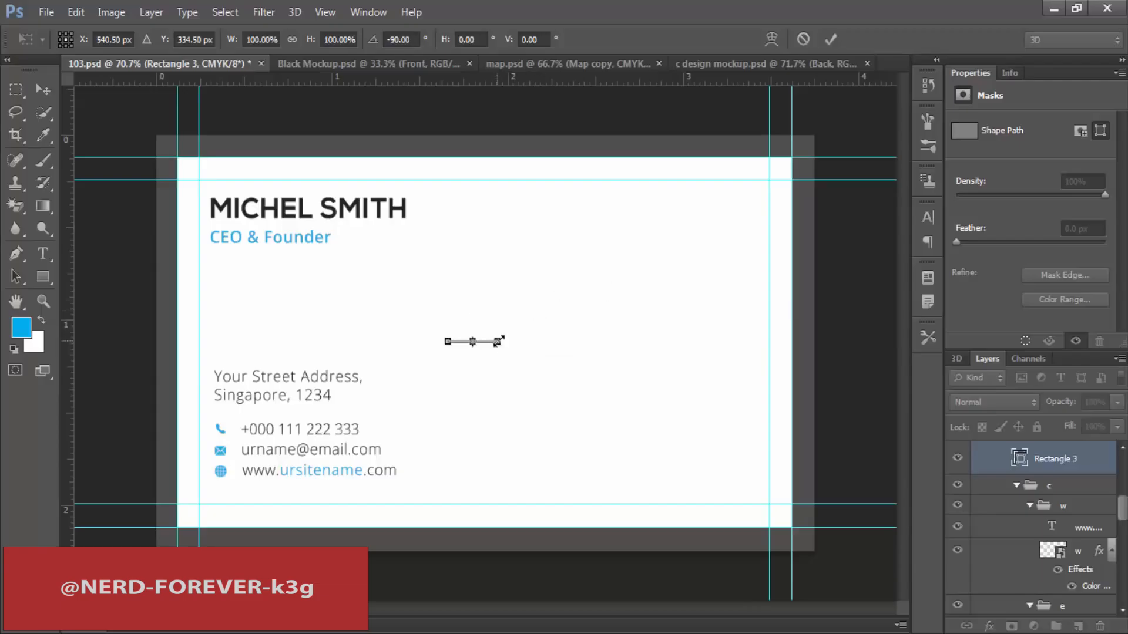
drag(499, 346, 493, 350)
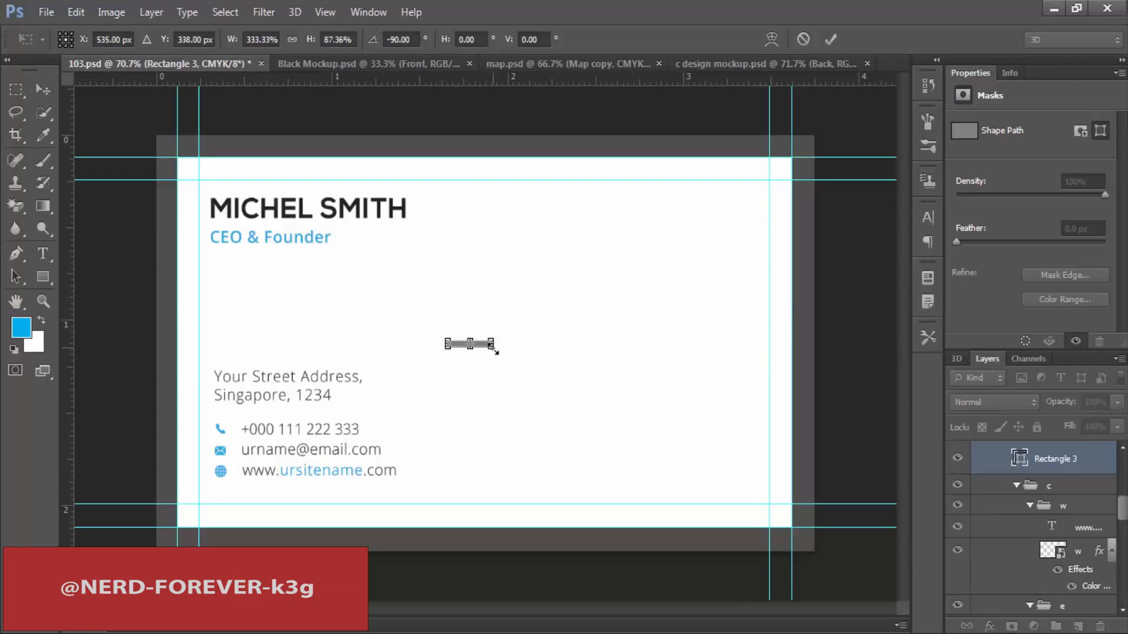
key(Return)
Step: Fill the short bar with blue #03acef and move it beneath the CEO & Founder title, aligned with the text's left edge
key(t)
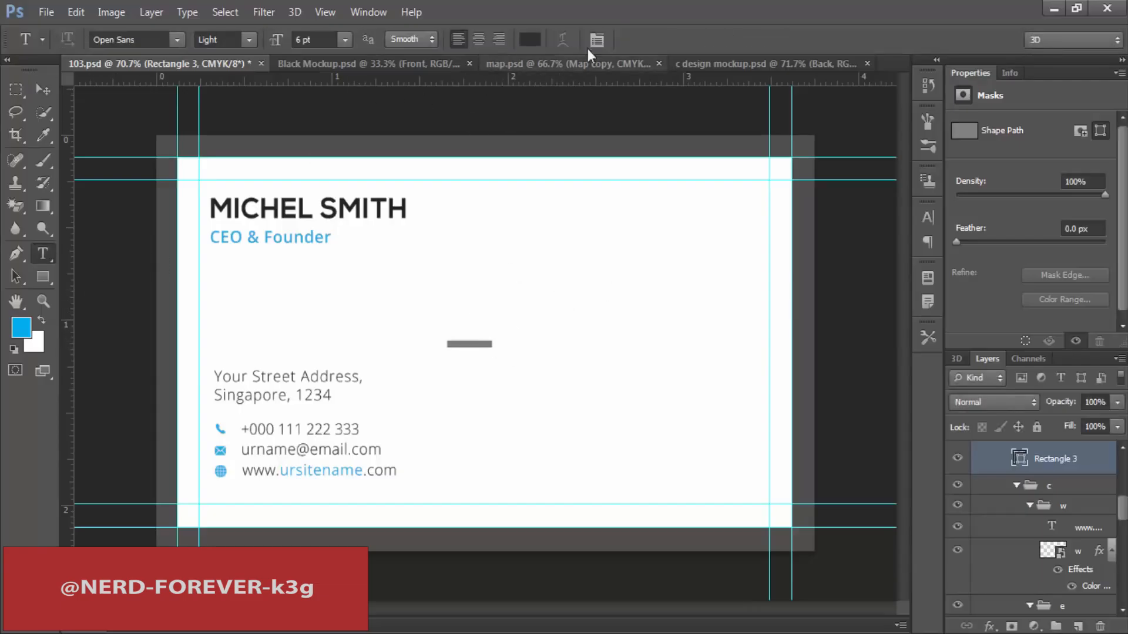
click(43, 276)
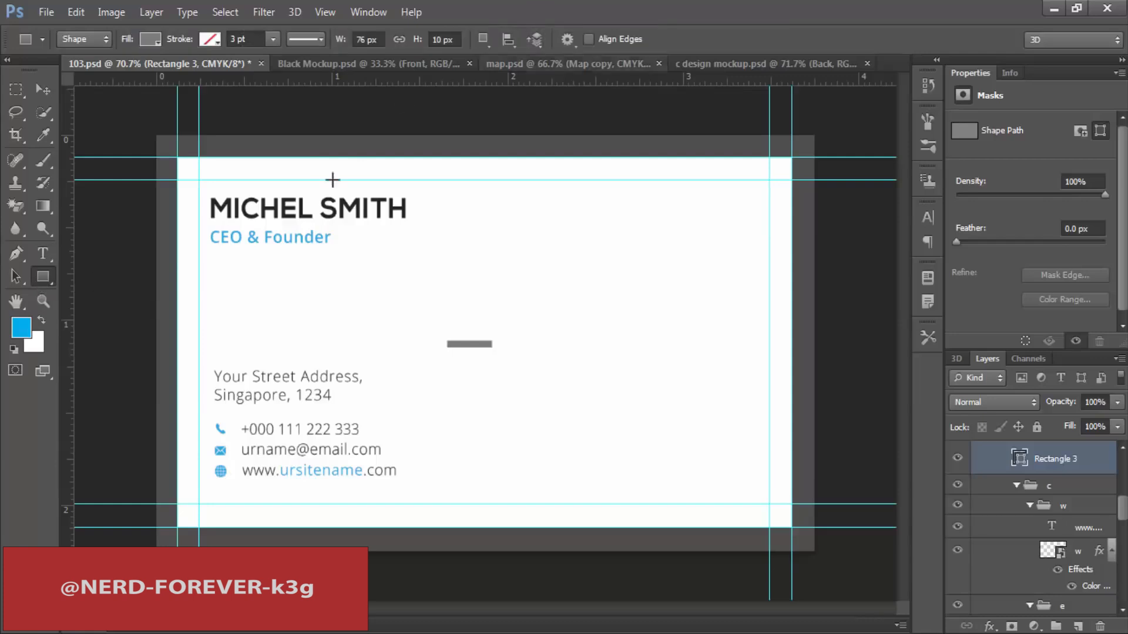
double_click(1019, 460)
click(22, 326)
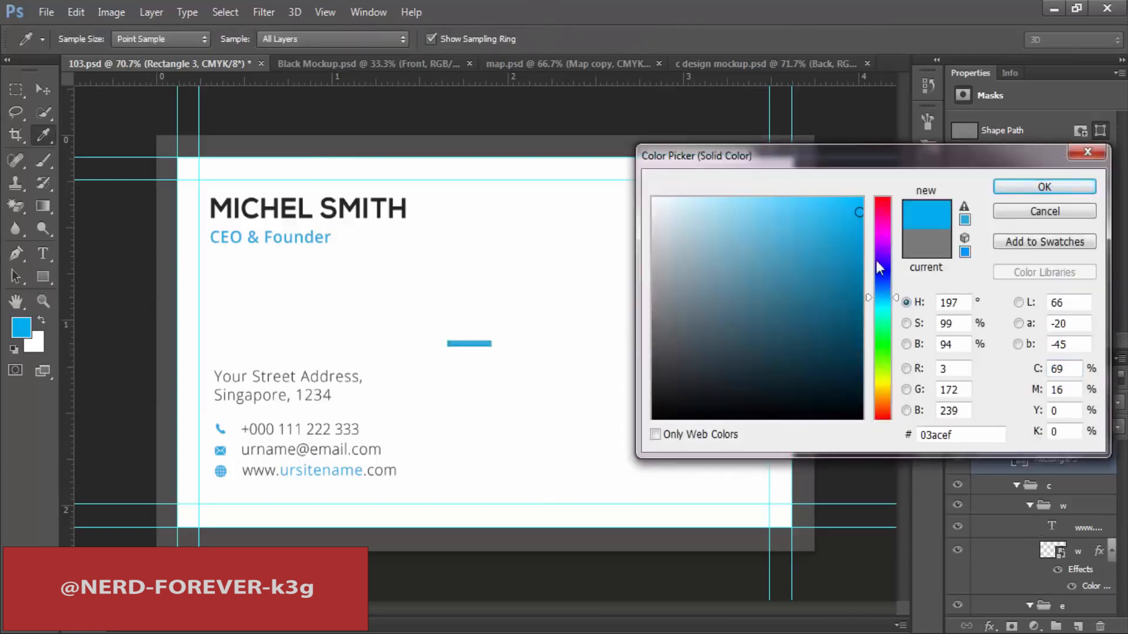
click(1020, 186)
key(v)
drag(525, 355, 292, 290)
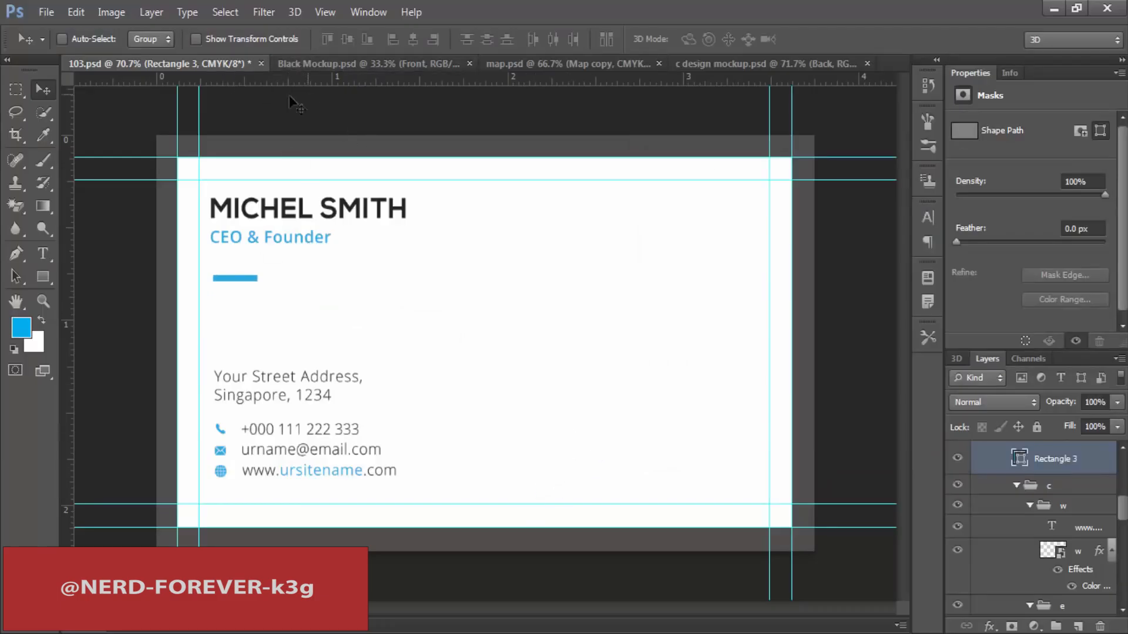
Step: Duplicate the logo layer Layer 9 copy 3 from the back group into the Front group above the name text
scroll(1057, 527, up, 6)
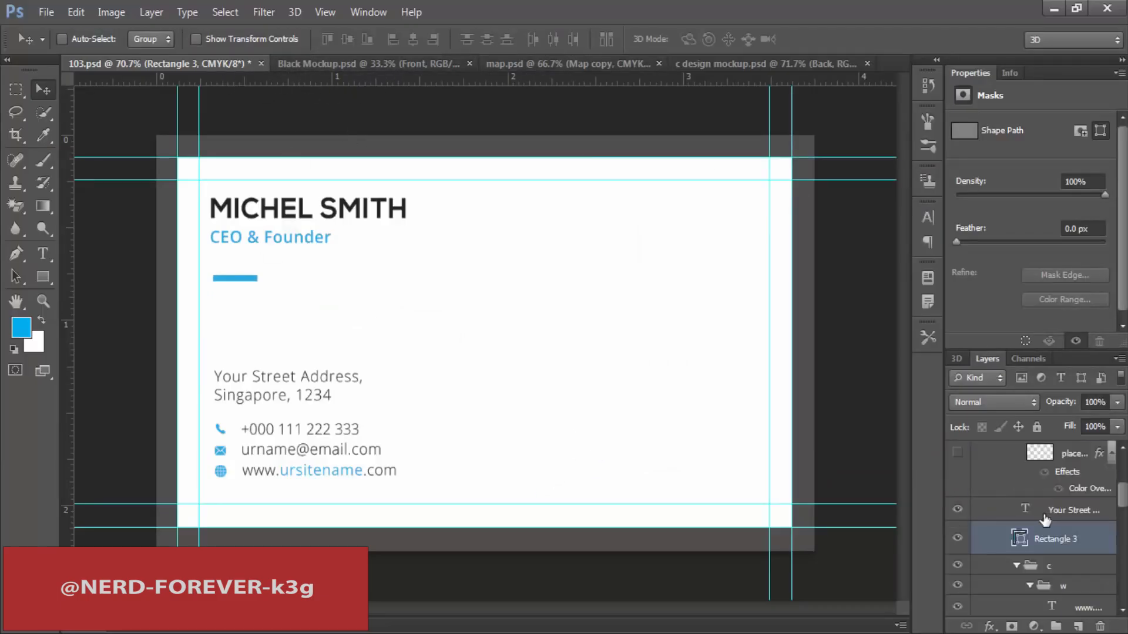
scroll(1054, 532, down, 2)
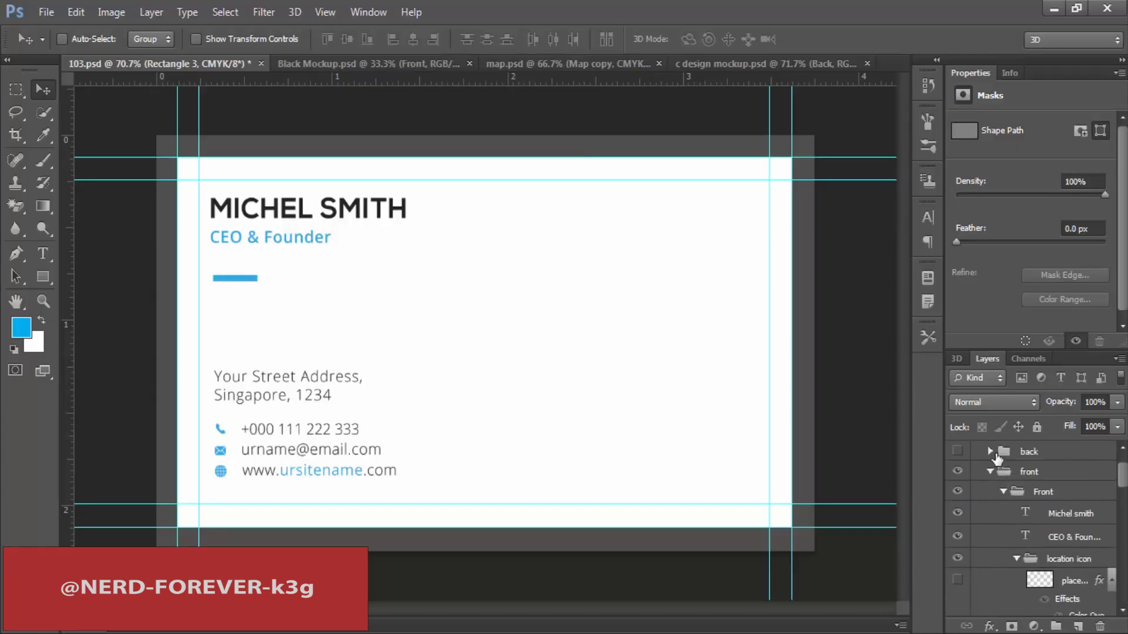
click(993, 452)
click(1058, 474)
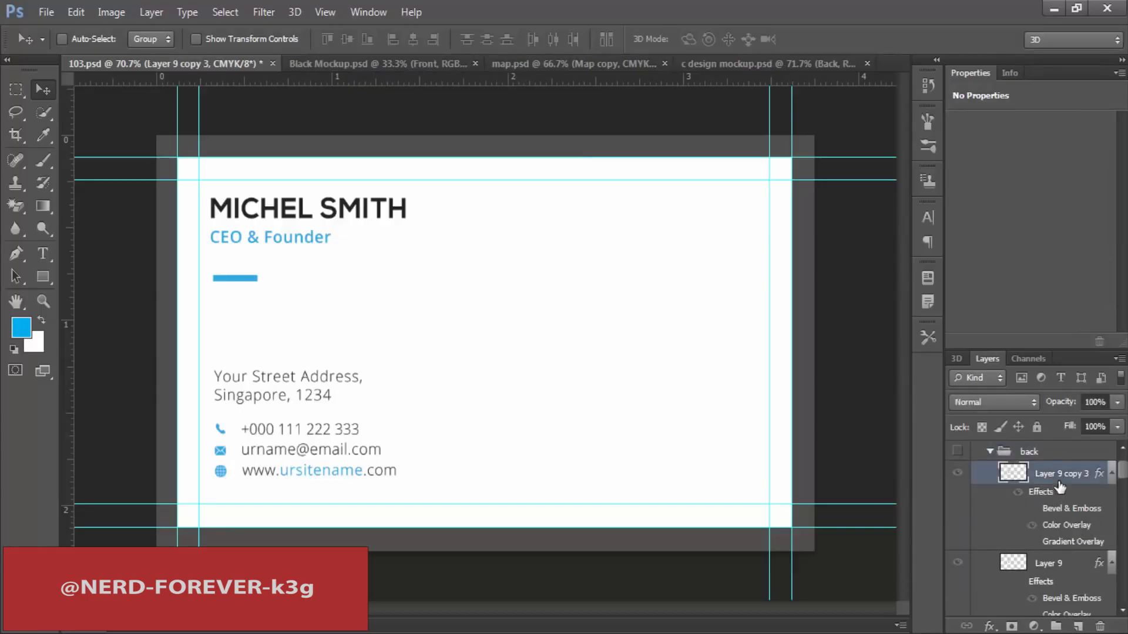
scroll(1040, 470, up, 2)
drag(991, 509, 1056, 515)
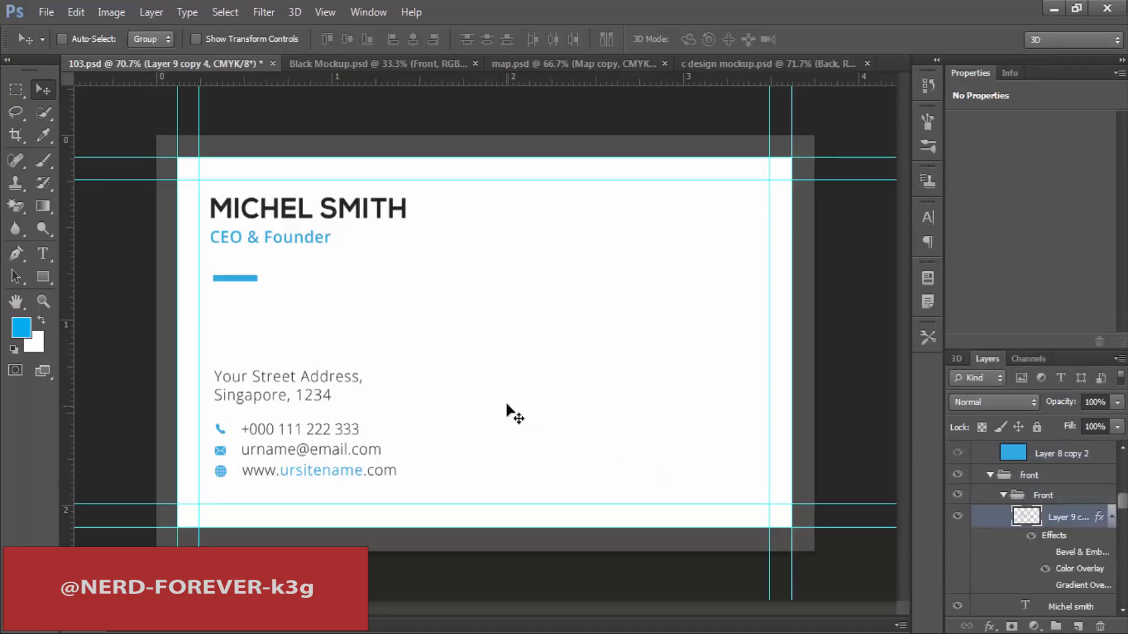
Step: Hide the copied logo's layer effects, scale it down to about 69%, and place it in the card's lower-right corner
drag(457, 349, 549, 264)
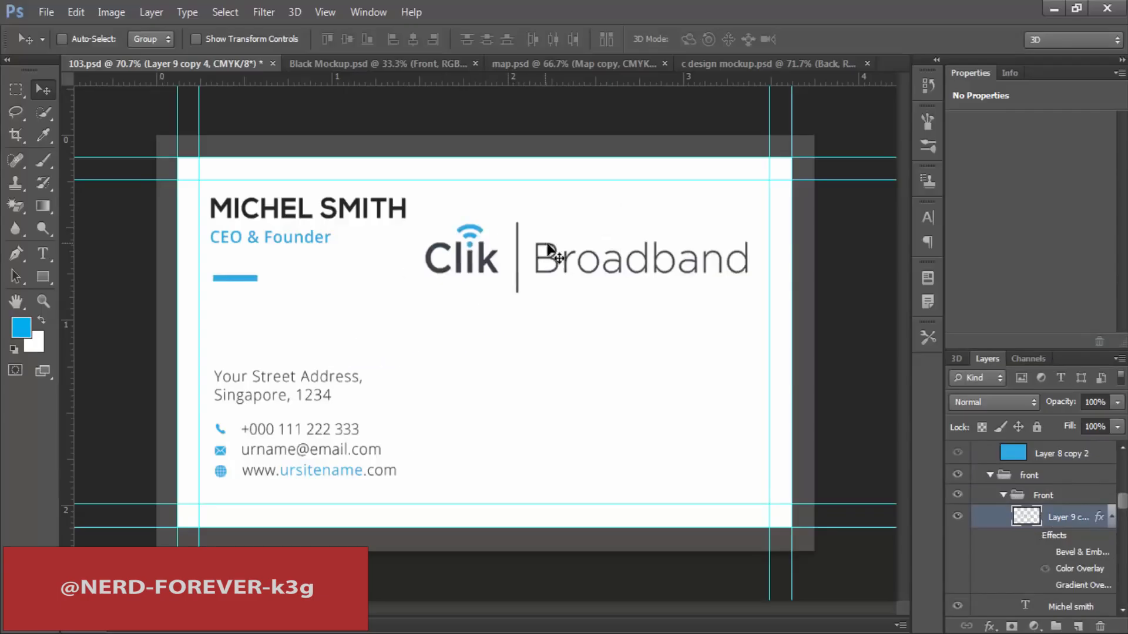
key(ctrl+t)
drag(748, 223, 708, 247)
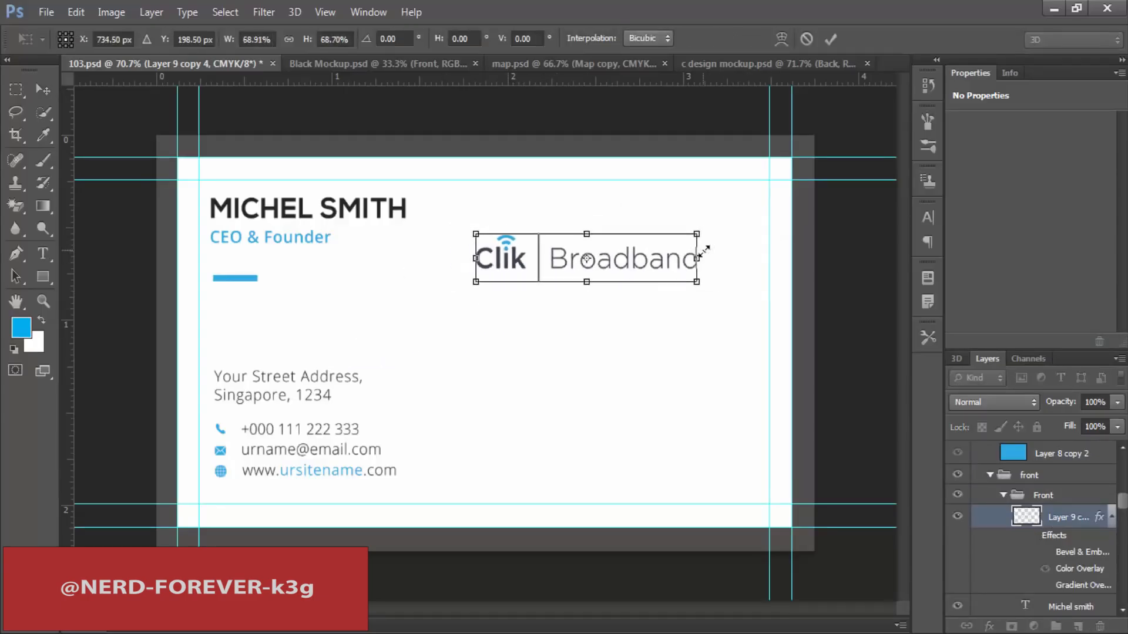
key(Return)
drag(502, 266, 559, 456)
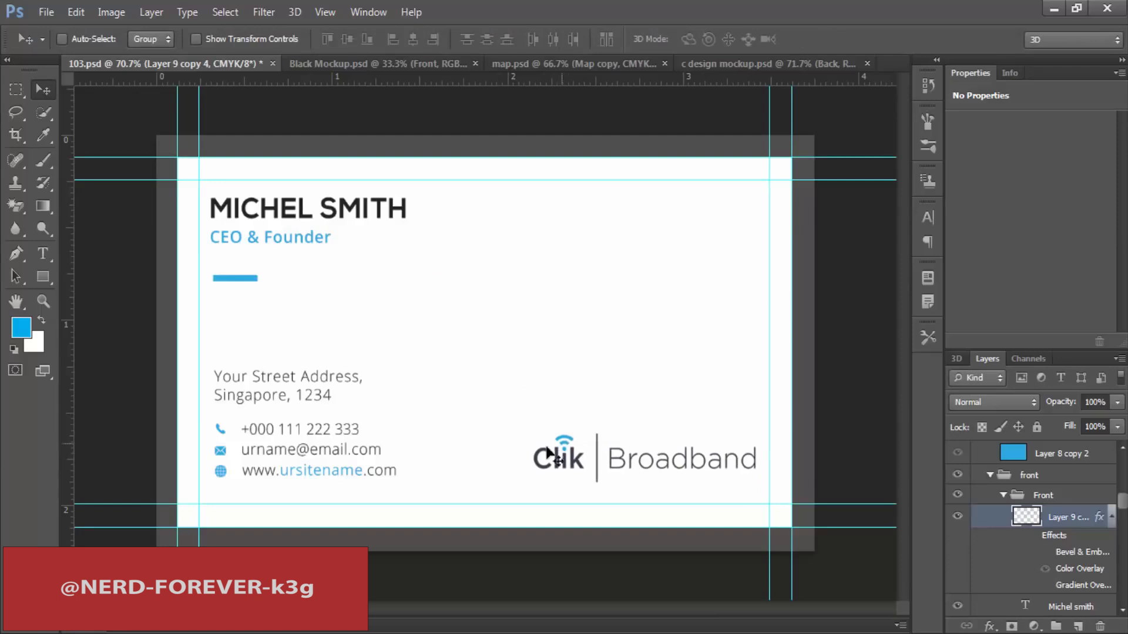
Step: Copy the finished front within the trim guides into the Front smart object of c design mockup.psd, then save and close it
key(m)
drag(179, 158, 791, 527)
click(365, 64)
click(742, 61)
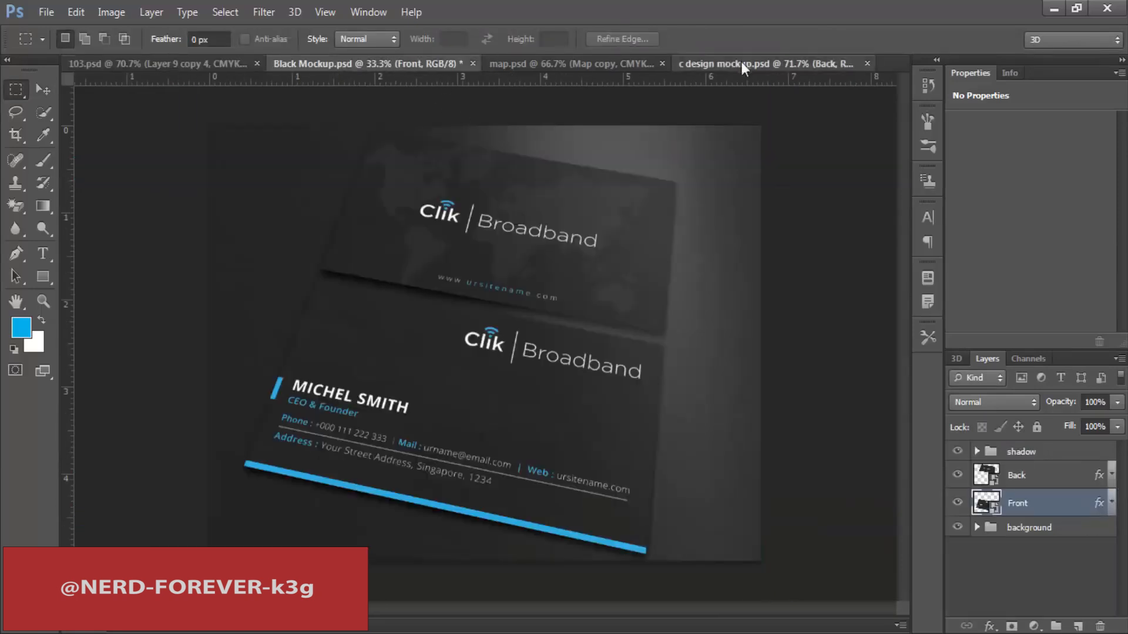
double_click(995, 546)
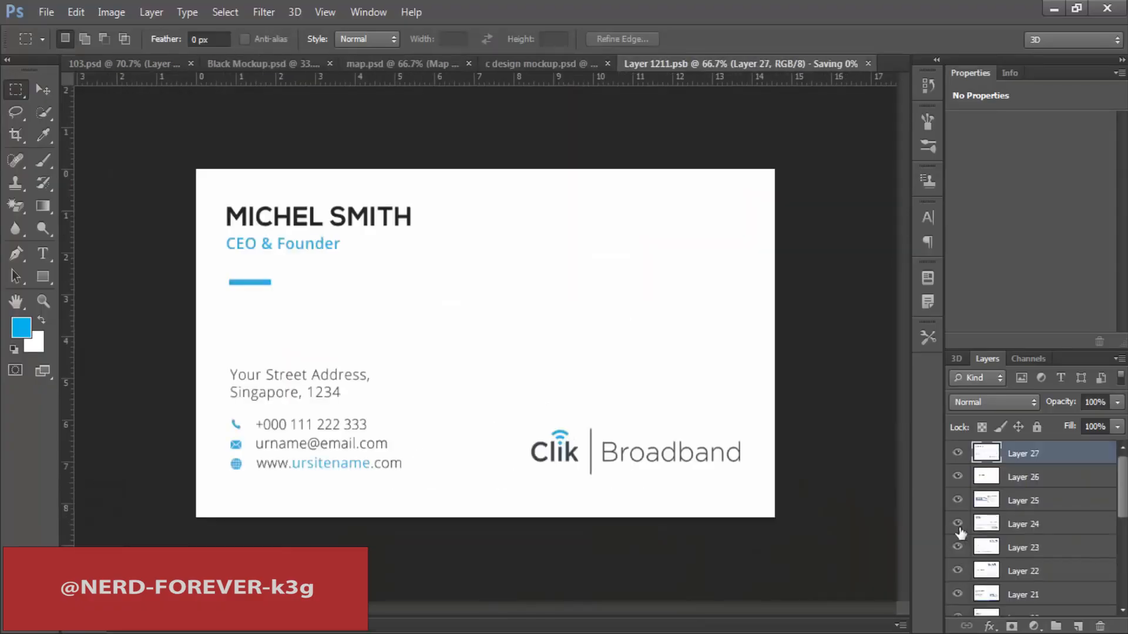
key(ctrl+w)
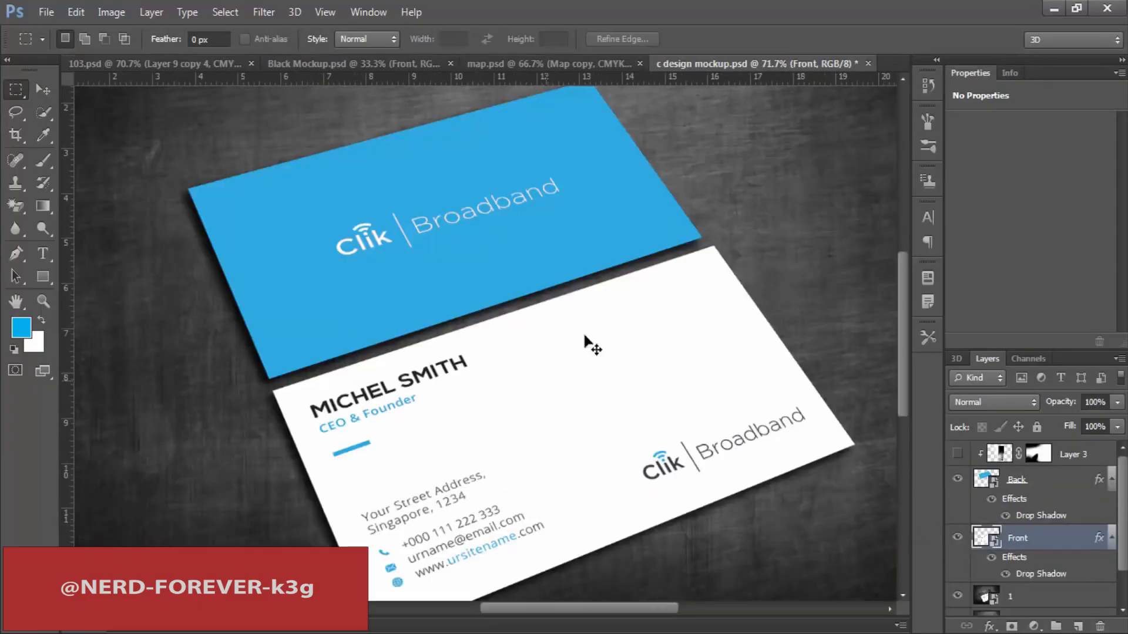
Step: Save the mockup preview as a JPEG named 11 in New folder, accepting the default JPEG options
key(ctrl+shift+s)
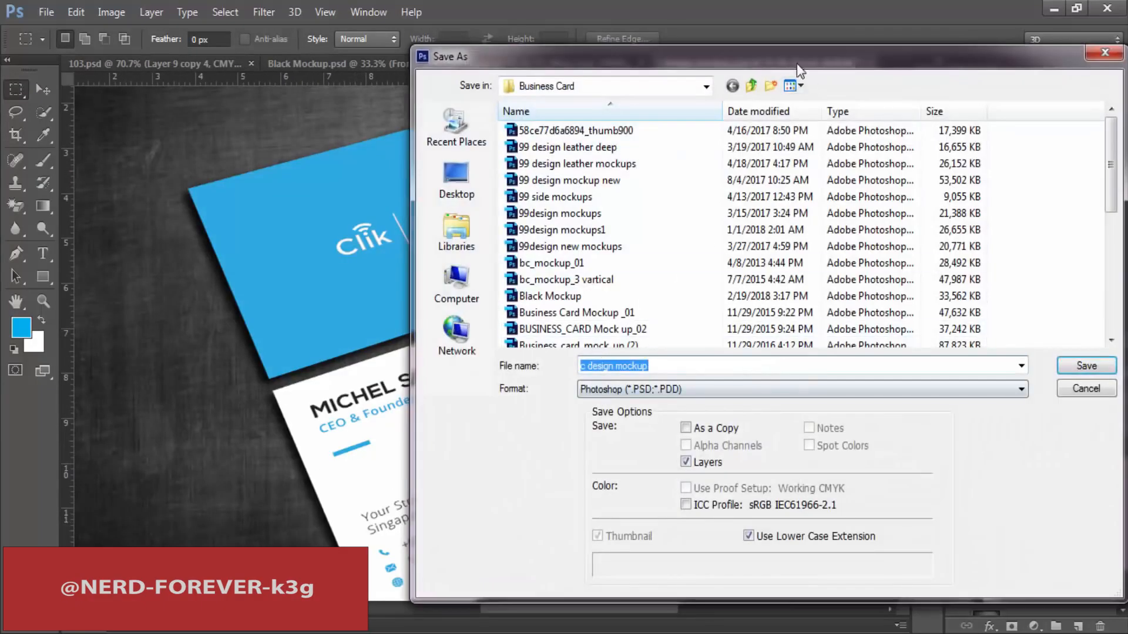
click(750, 86)
click(664, 391)
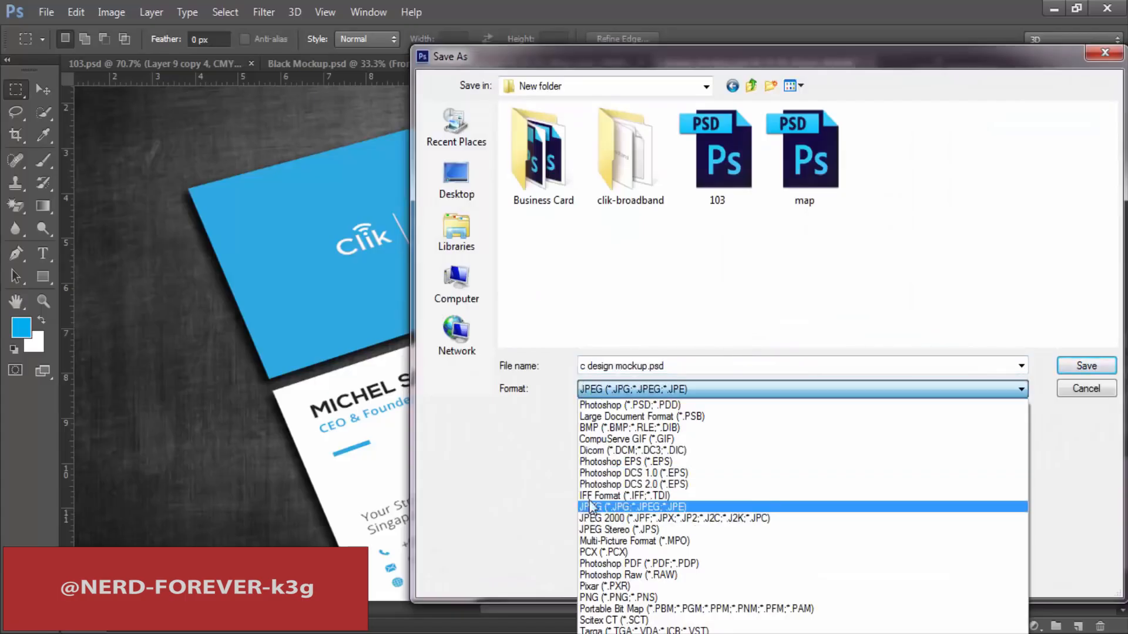
click(667, 505)
text(11)
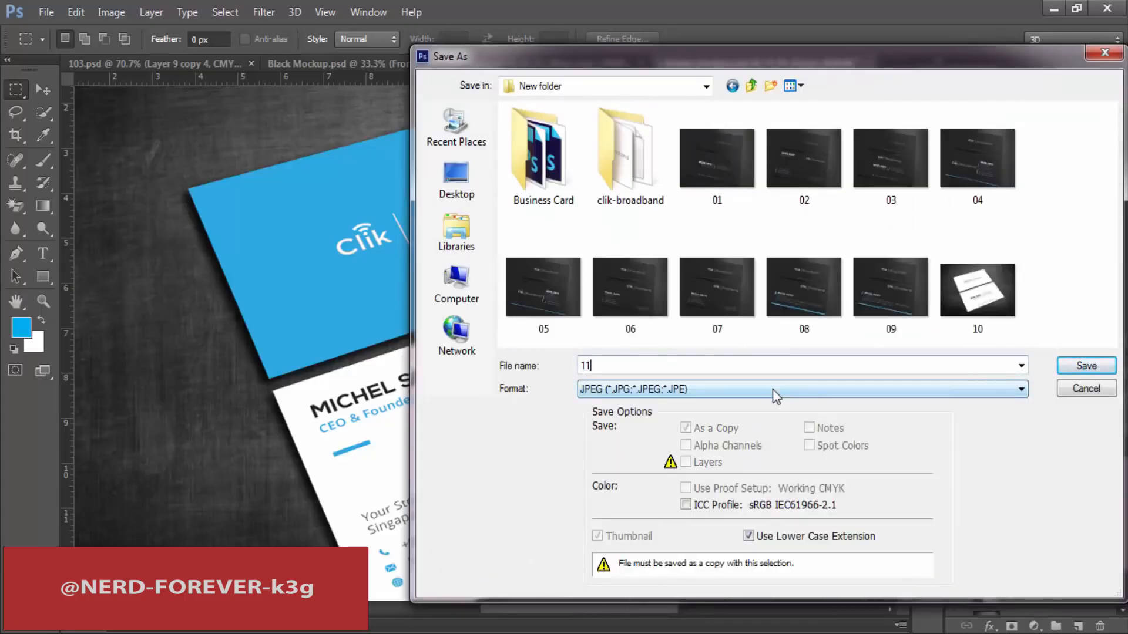
key(Return)
key(Return)
Step: Switch to 103.psd, save it, then collapse and hide group 11
click(147, 62)
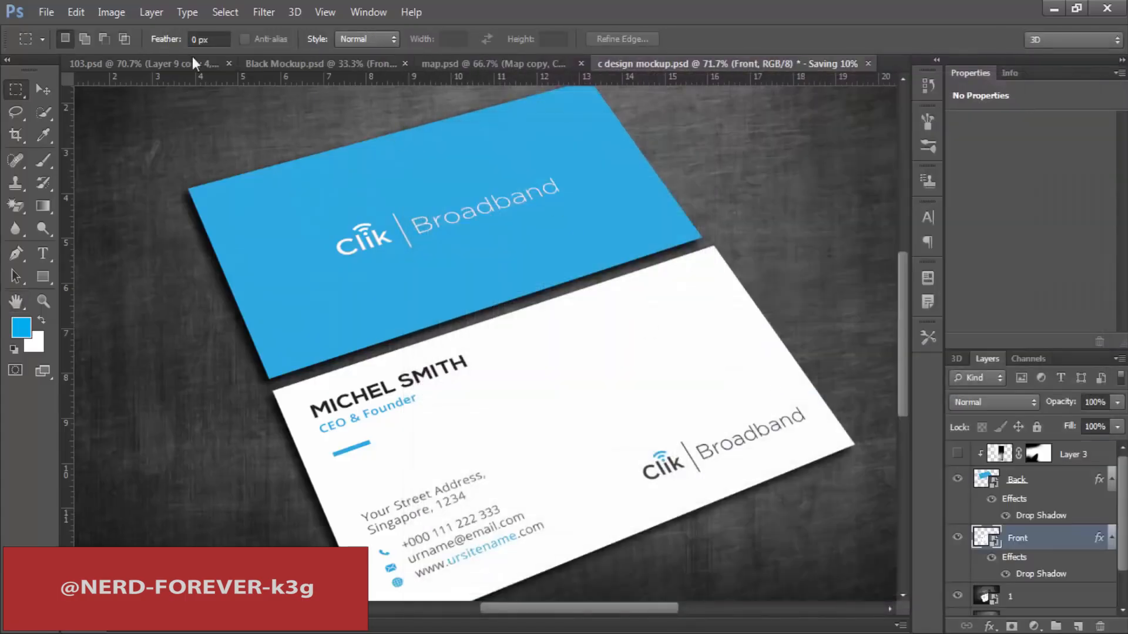
key(ctrl+s)
scroll(1035, 501, up, 5)
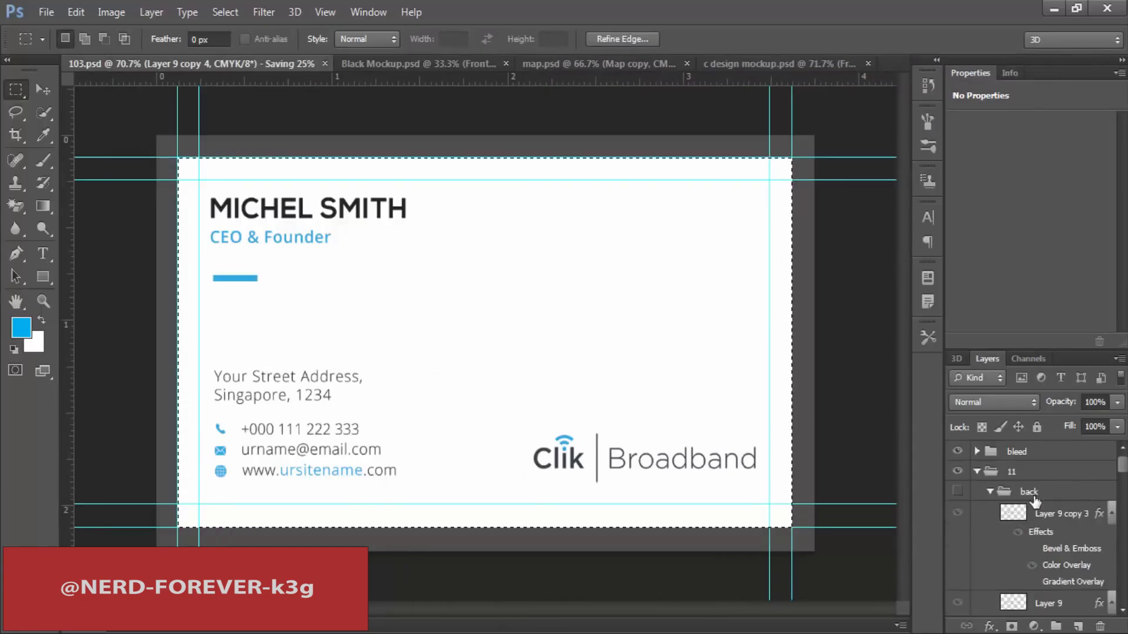
click(977, 472)
click(958, 472)
Step: Examine the earlier card variants in groups 03 to 07 for a background pattern to reuse
scroll(1033, 510, down, 3)
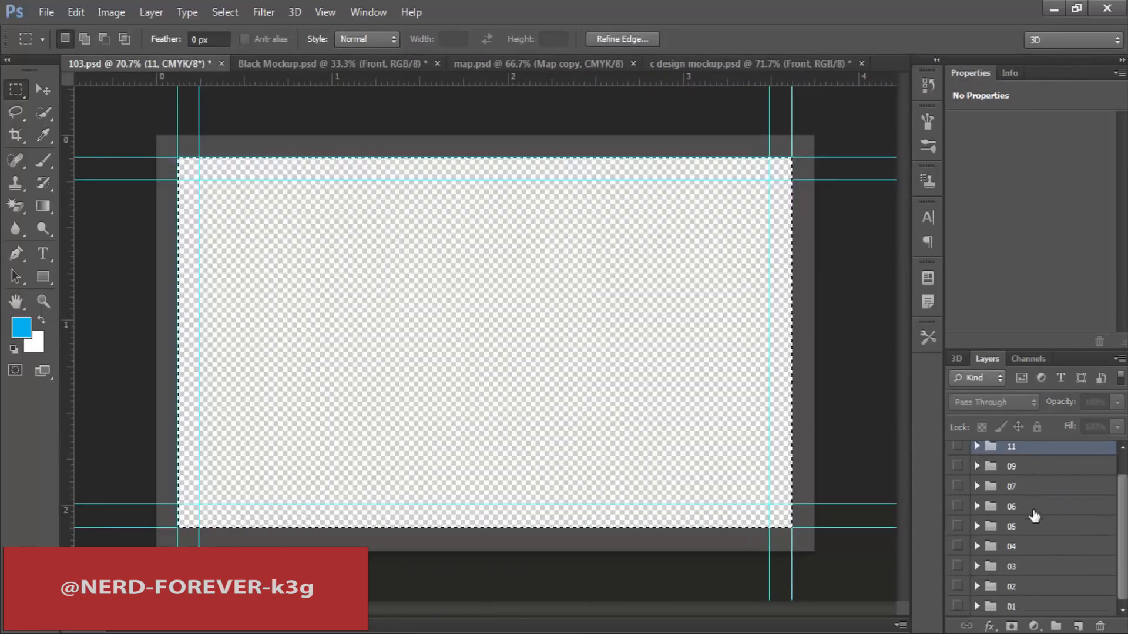
click(958, 566)
click(958, 567)
click(957, 547)
click(958, 546)
click(959, 510)
click(958, 506)
click(958, 486)
click(977, 486)
click(958, 506)
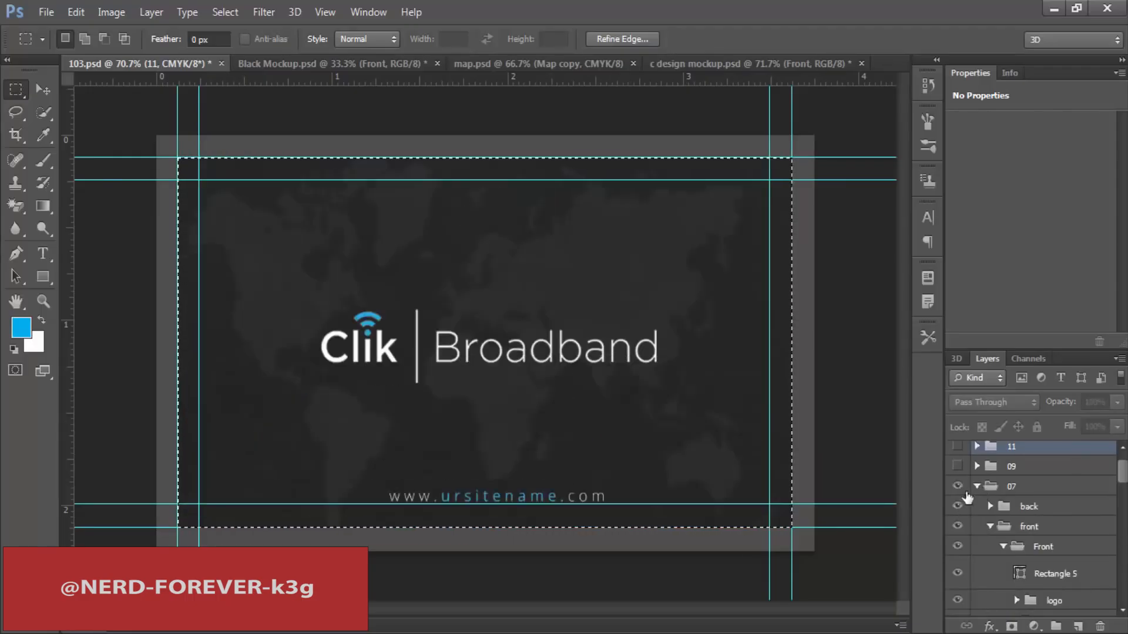
click(977, 486)
click(958, 487)
click(958, 526)
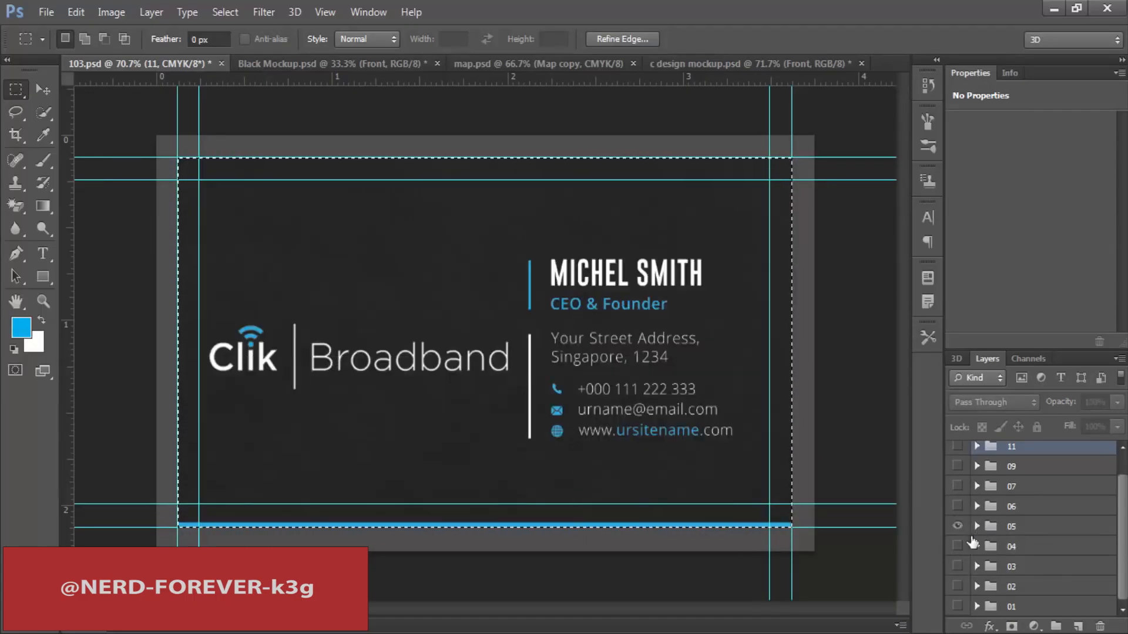
Step: Hide the front of group 05 to show its back, and expand the back's nested groups down to the logo copy layers
click(977, 526)
click(957, 566)
click(958, 547)
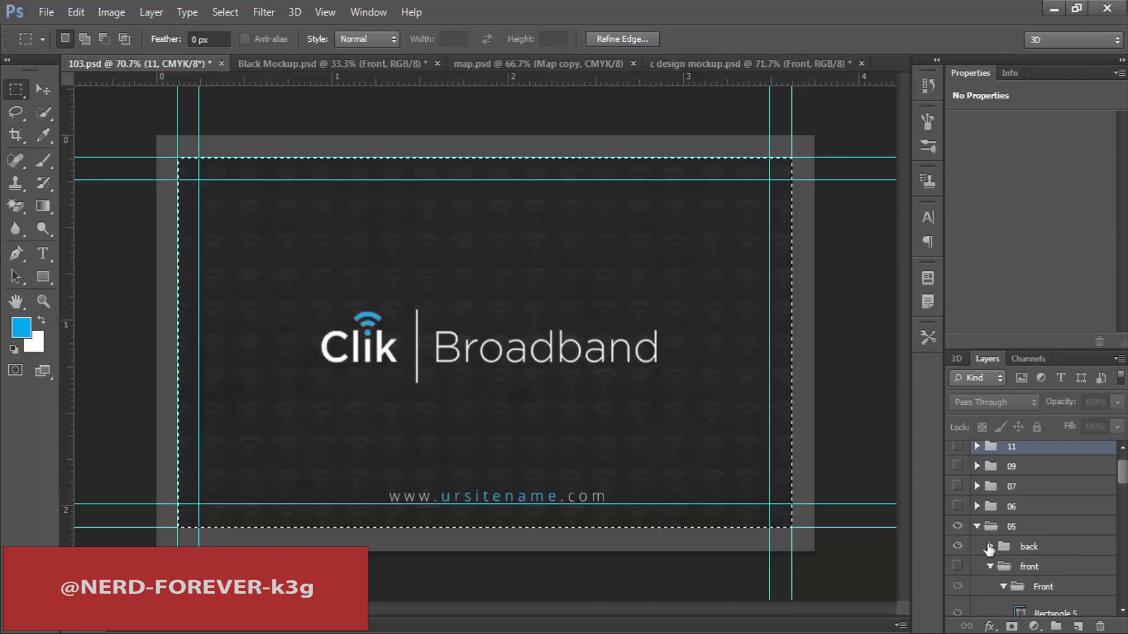
click(989, 546)
click(1003, 566)
click(1011, 511)
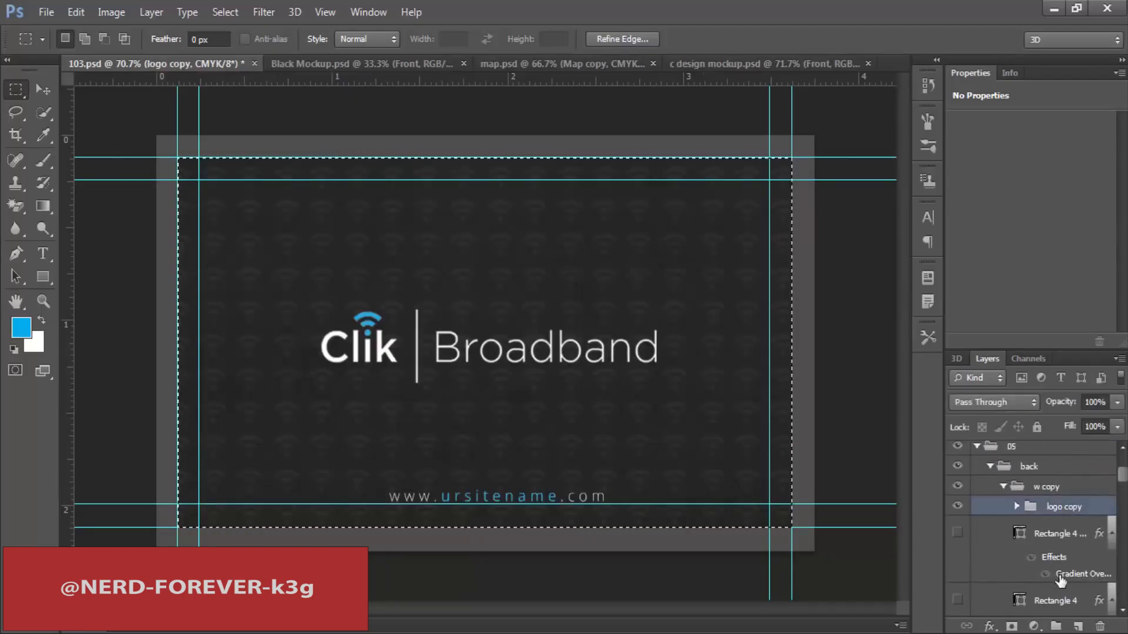
click(1016, 506)
scroll(1025, 541, down, 1)
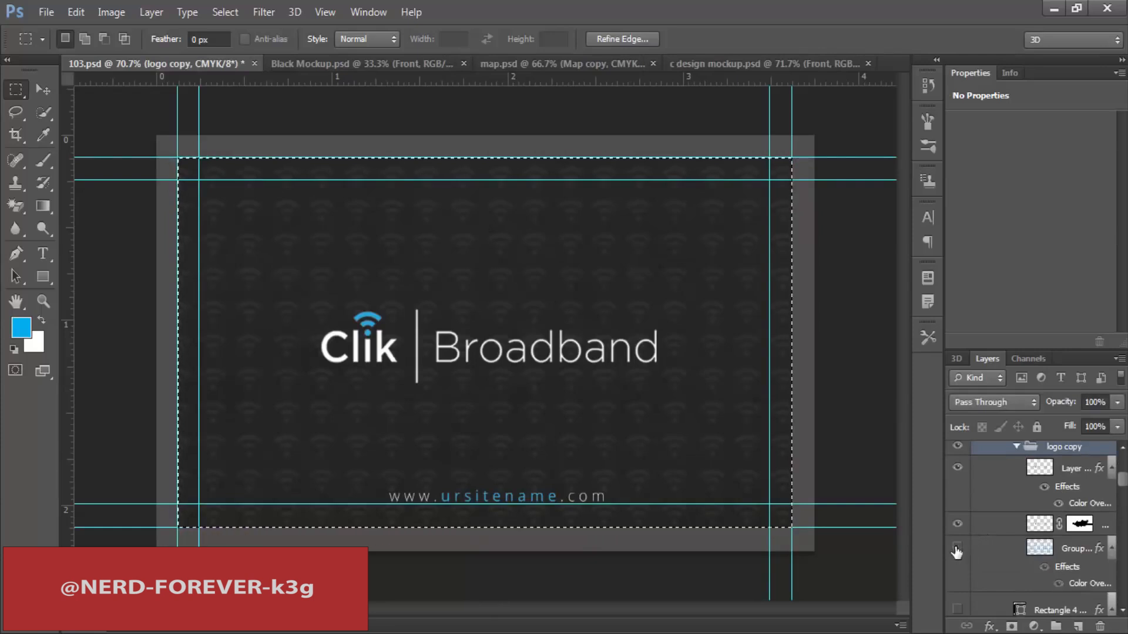
Step: Duplicate the Wi-Fi pattern layer from group 05's back and place the copy directly below the bleed group
click(1066, 557)
key(ctrl+j)
drag(1075, 551, 1025, 462)
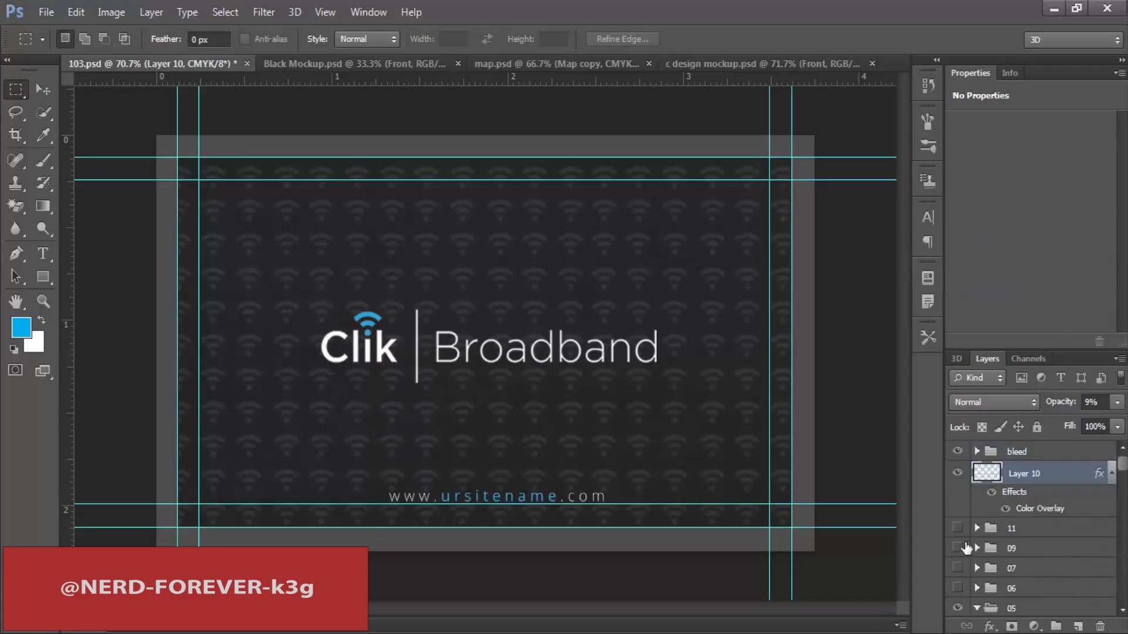
Step: Show group 11, duplicate it, and rename the copy 12
click(959, 529)
click(1057, 535)
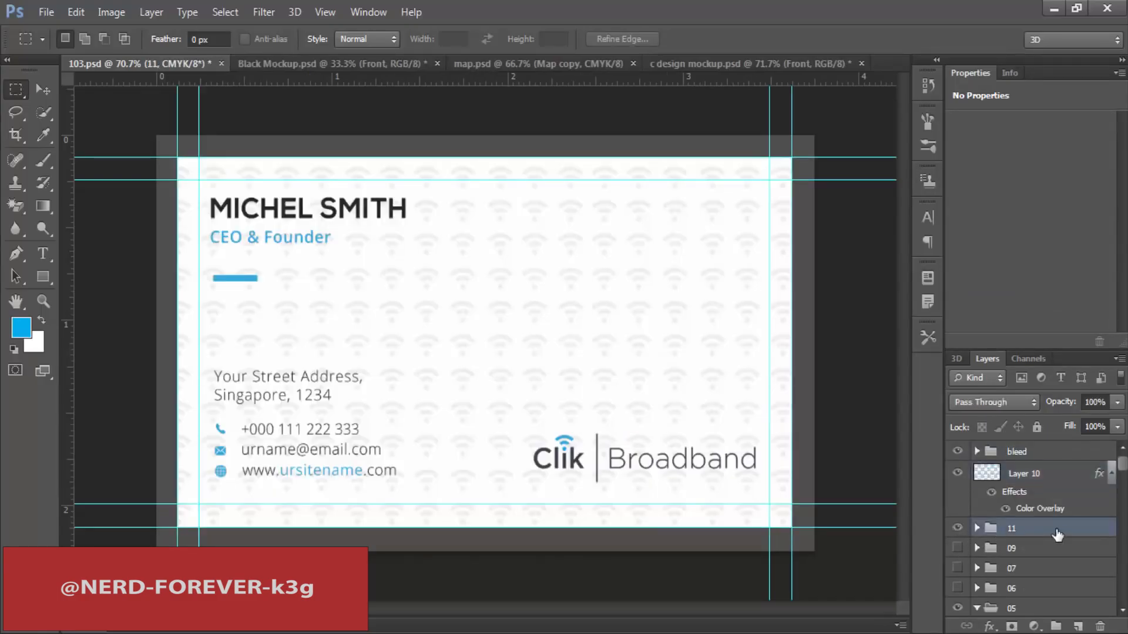
key(ctrl+j)
double_click(1020, 528)
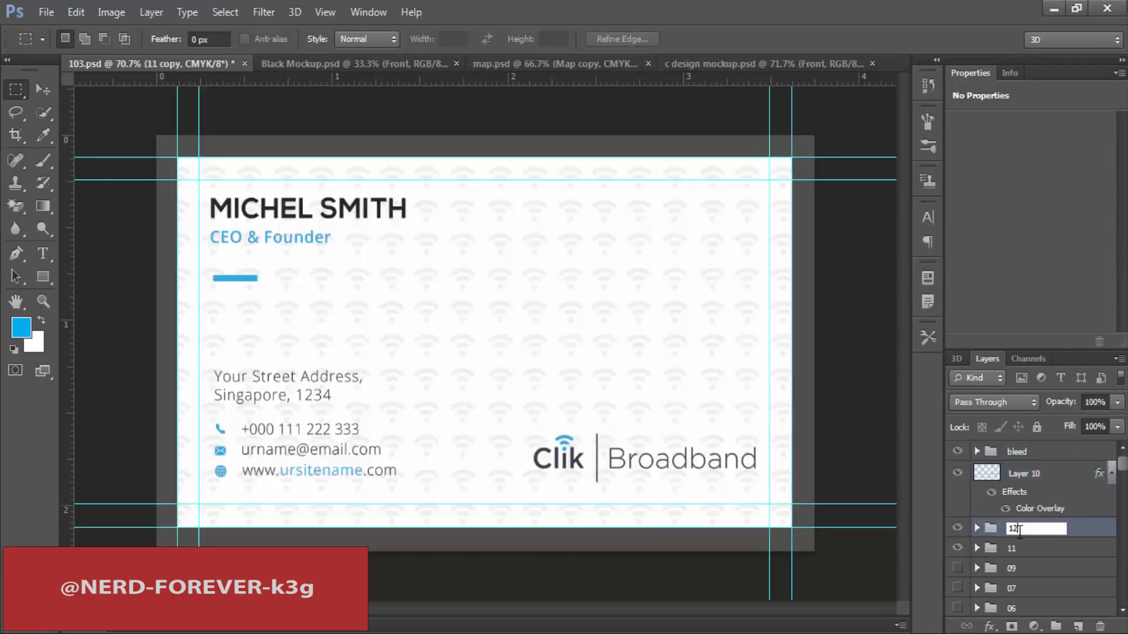
key(Return)
Step: Expand group 12 and move the Wi-Fi pattern Layer 10 into its back group, directly above the blue Layer 8 copy 2
click(977, 528)
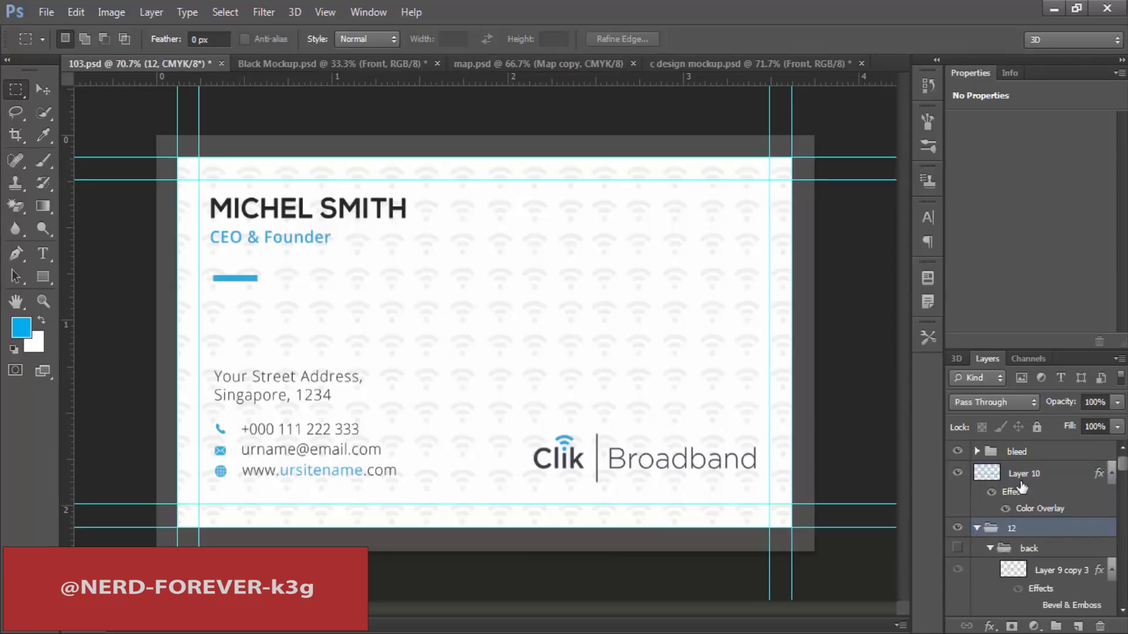
scroll(1022, 486, down, 5)
click(1064, 573)
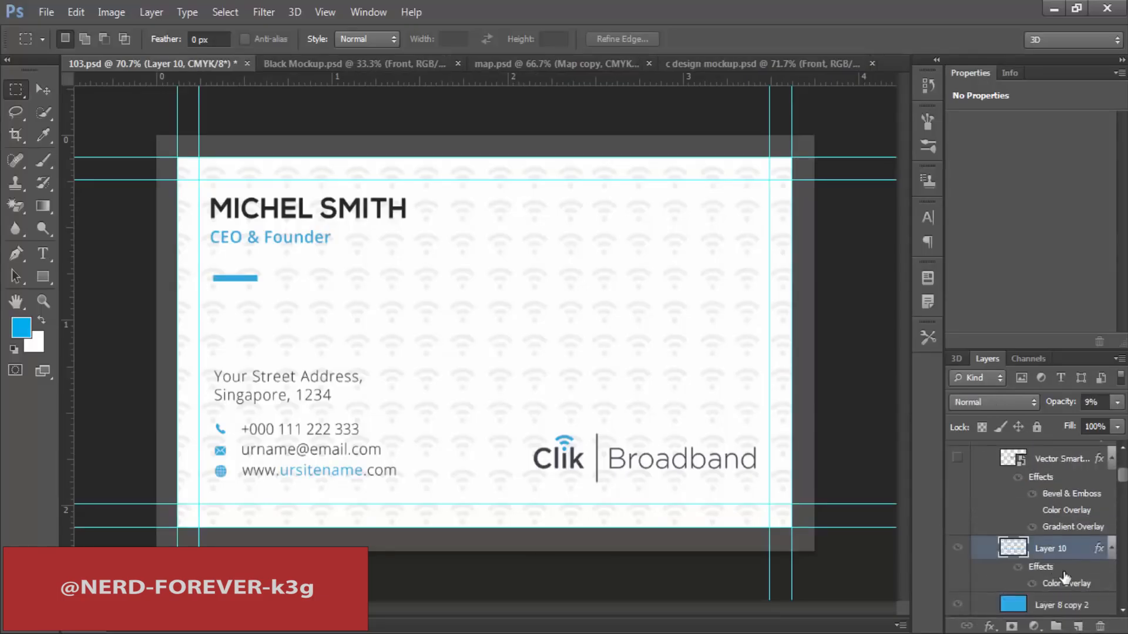
Step: Make group 12's back visible with the Wi-Fi pattern over its blue background
scroll(1034, 529, up, 3)
click(958, 491)
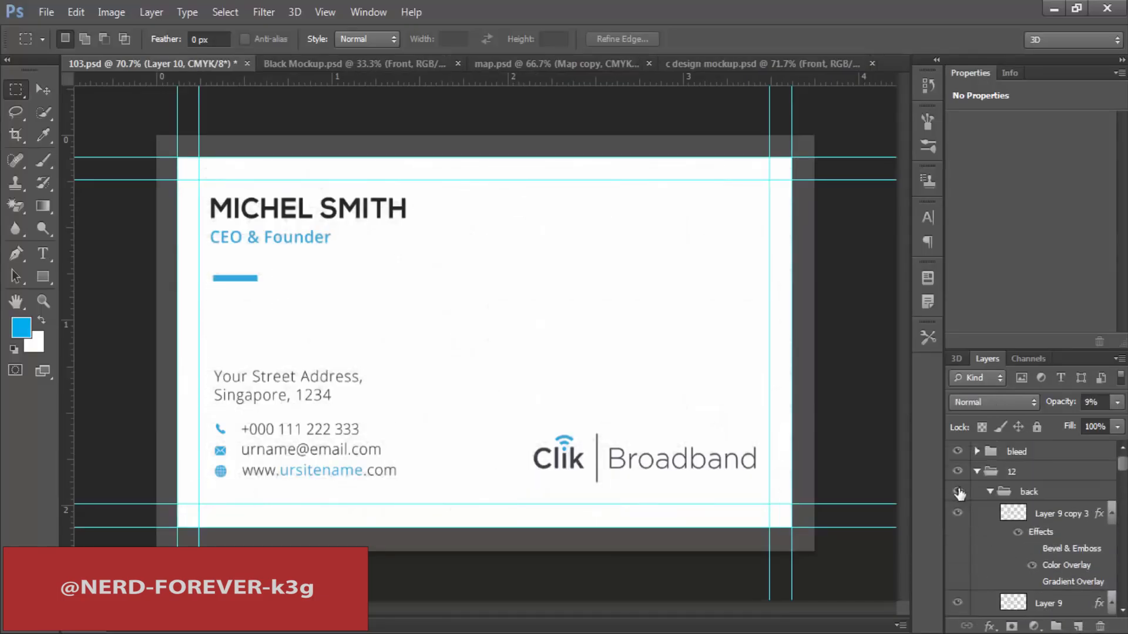
click(958, 492)
scroll(1051, 552, down, 4)
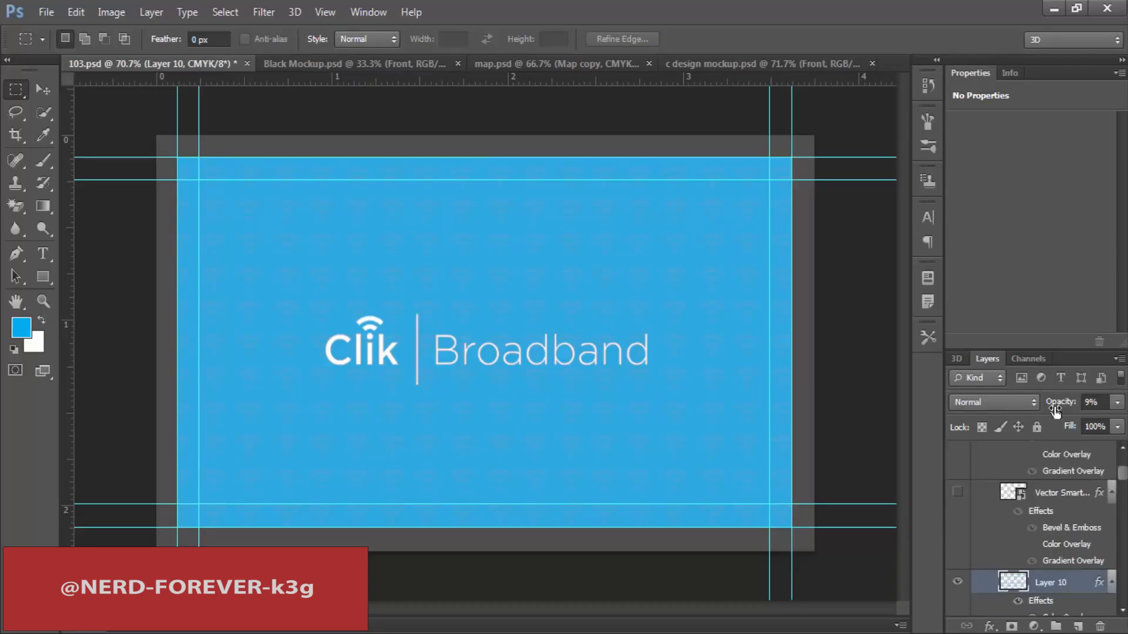
Step: Raise the Wi-Fi pattern layer's opacity to 38% and sample the card's blue background as its Color Overlay color
drag(1056, 411, 1086, 413)
right_click(1039, 583)
click(823, 41)
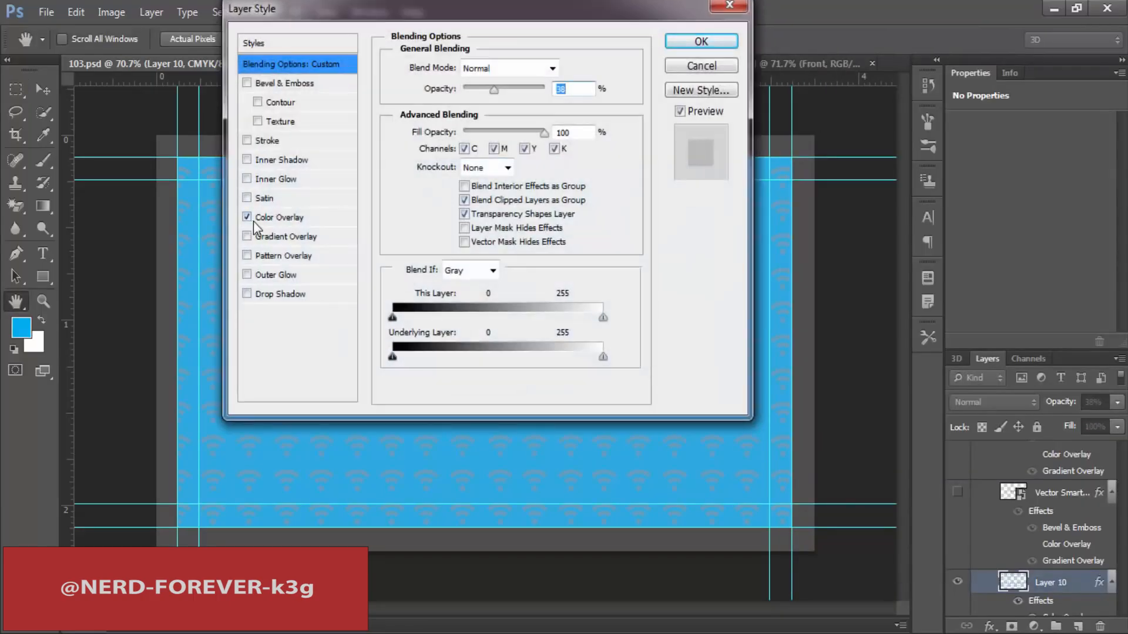
click(276, 217)
click(567, 67)
click(519, 460)
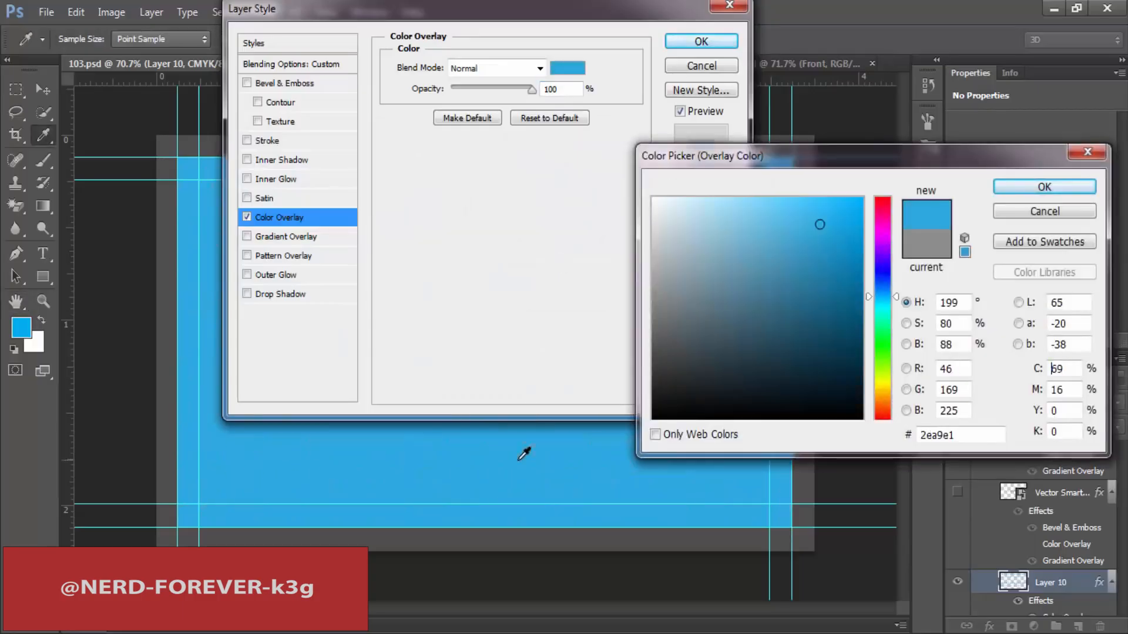
click(846, 241)
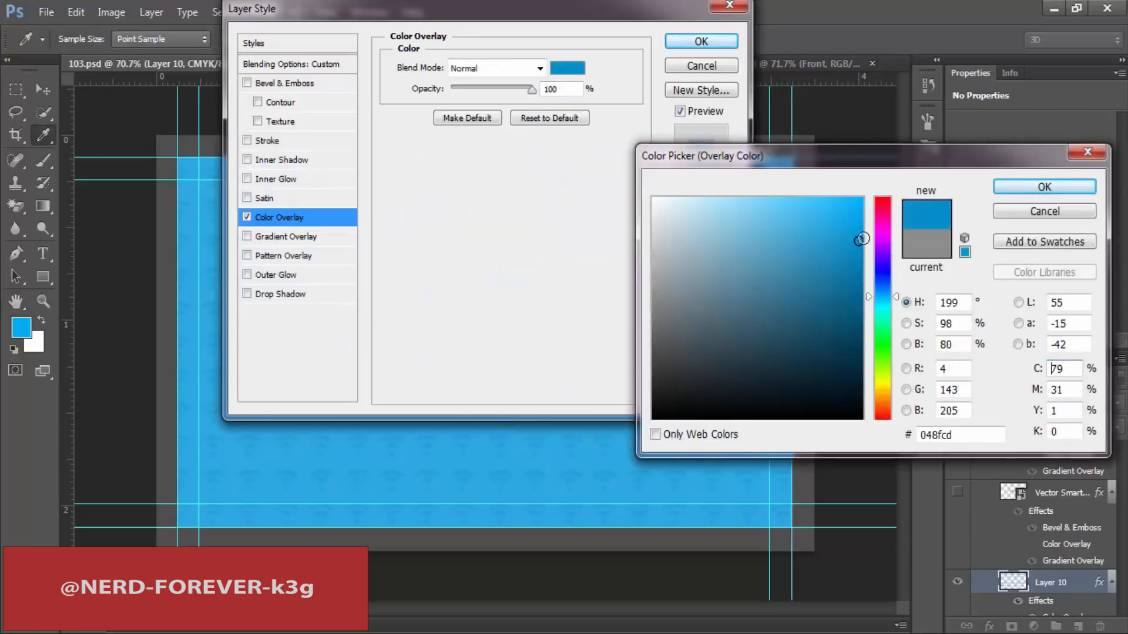
click(519, 458)
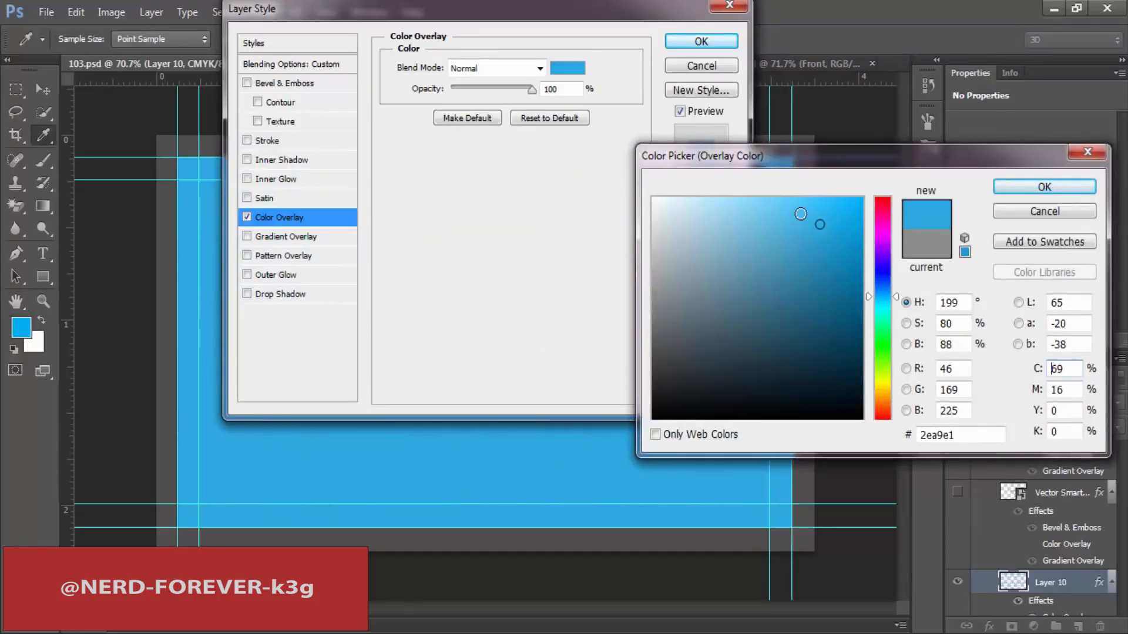
Step: Lighten the pattern's overlay color to #4abdf0, apply the layer style, and set the layer's opacity to 52%
click(801, 214)
click(797, 211)
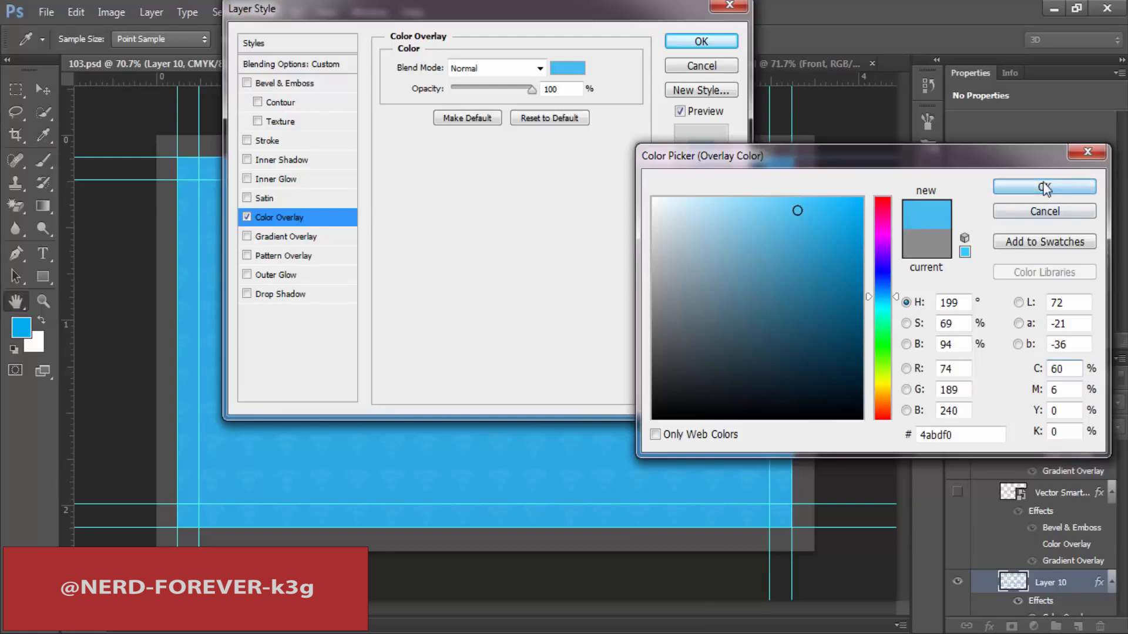
click(1045, 188)
click(701, 41)
drag(1057, 405, 1067, 407)
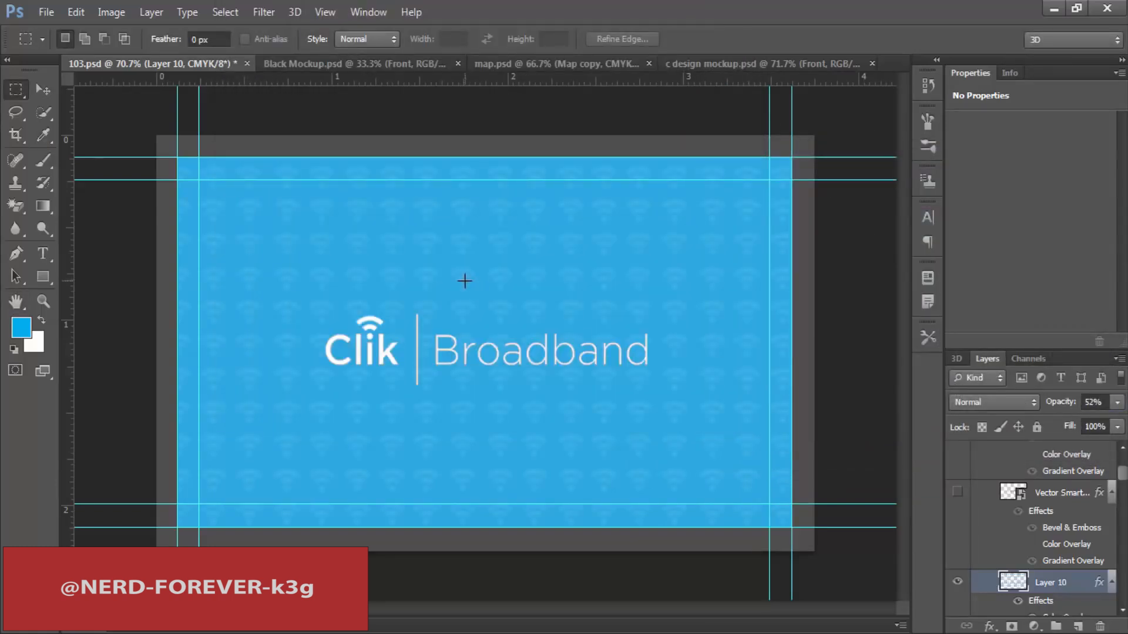
Step: Copy the whole back design within the trim guides and place it in the Back smart object of c design mockup.psd
drag(178, 158, 792, 527)
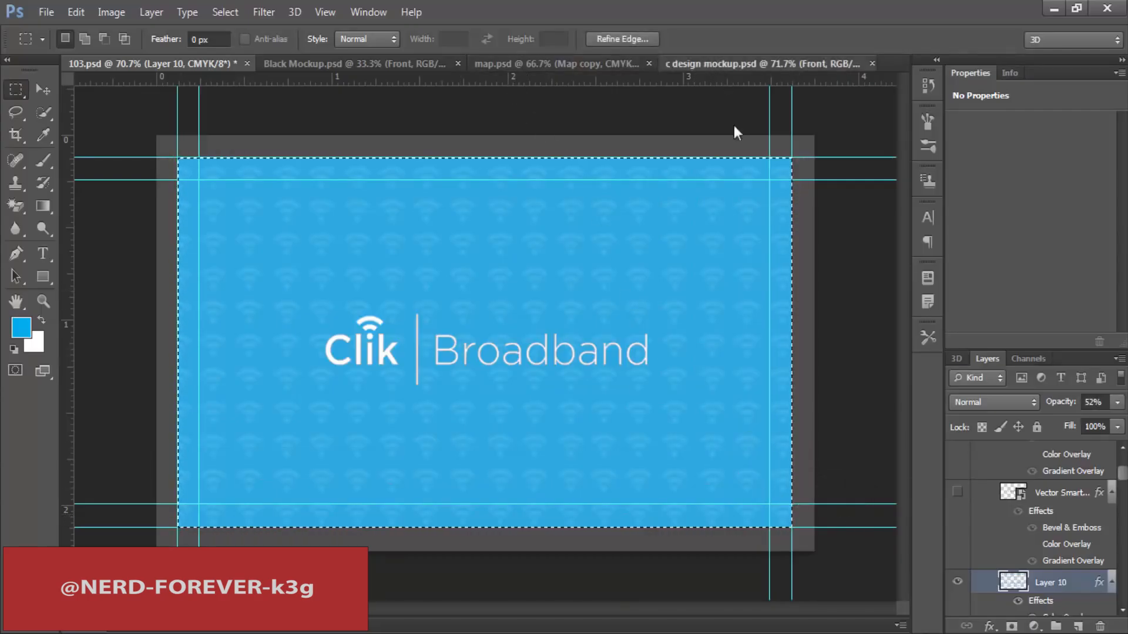
click(712, 65)
scroll(993, 489, up, 1)
double_click(992, 478)
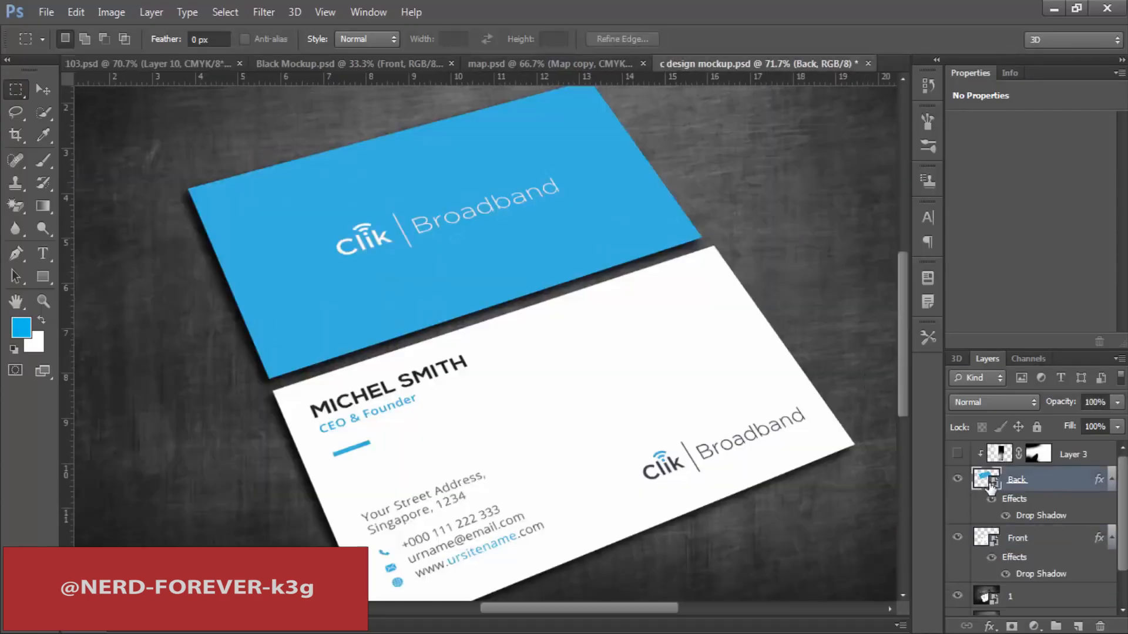
key(ctrl+w)
Step: Return to 103.psd, clear the selection, and collapse and hide group 12's back so the front shows
click(155, 65)
click(489, 396)
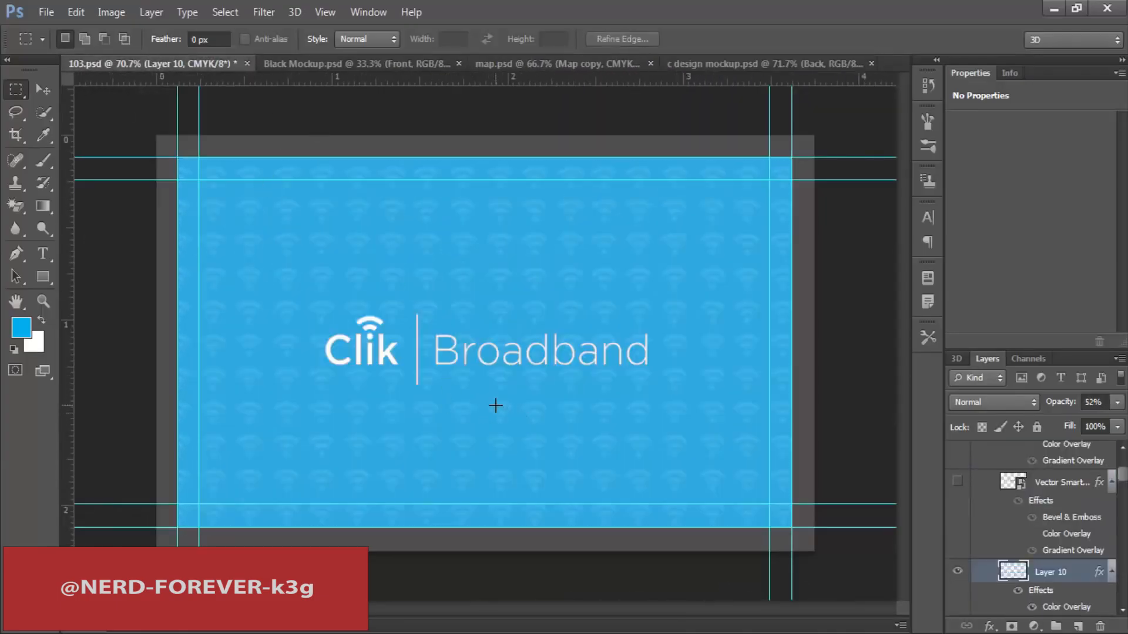
scroll(973, 500, up, 5)
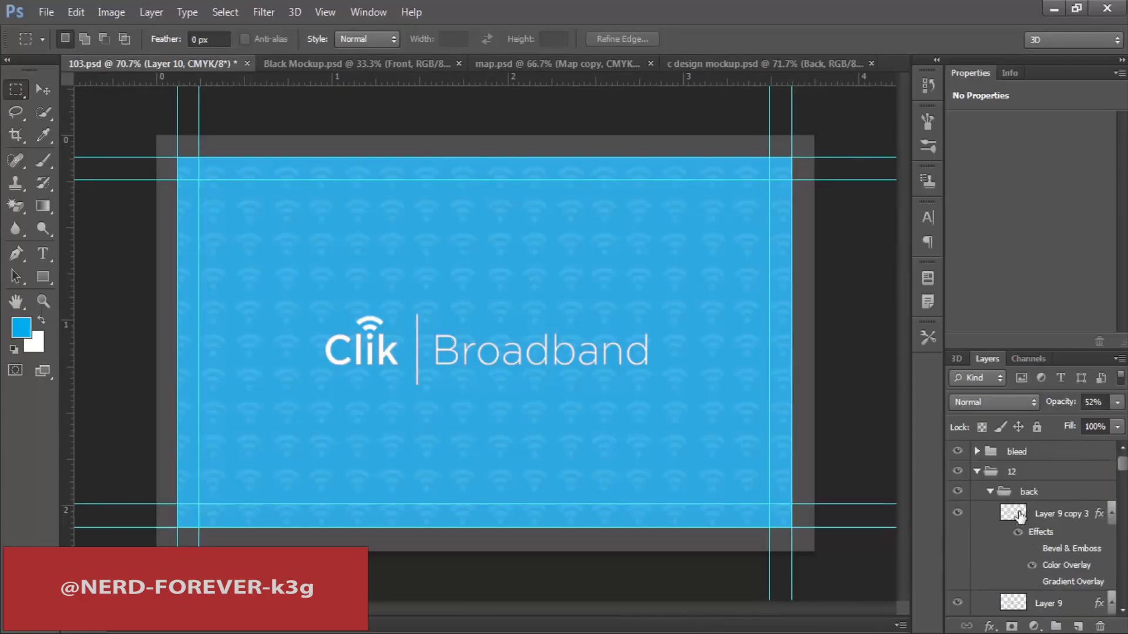
click(990, 493)
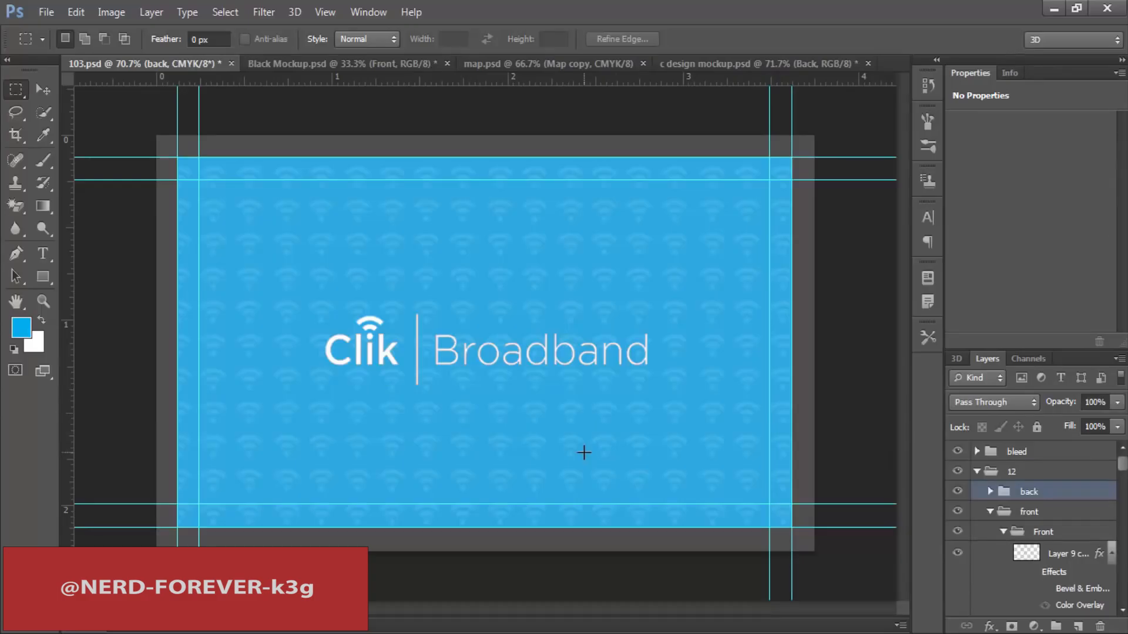
click(957, 491)
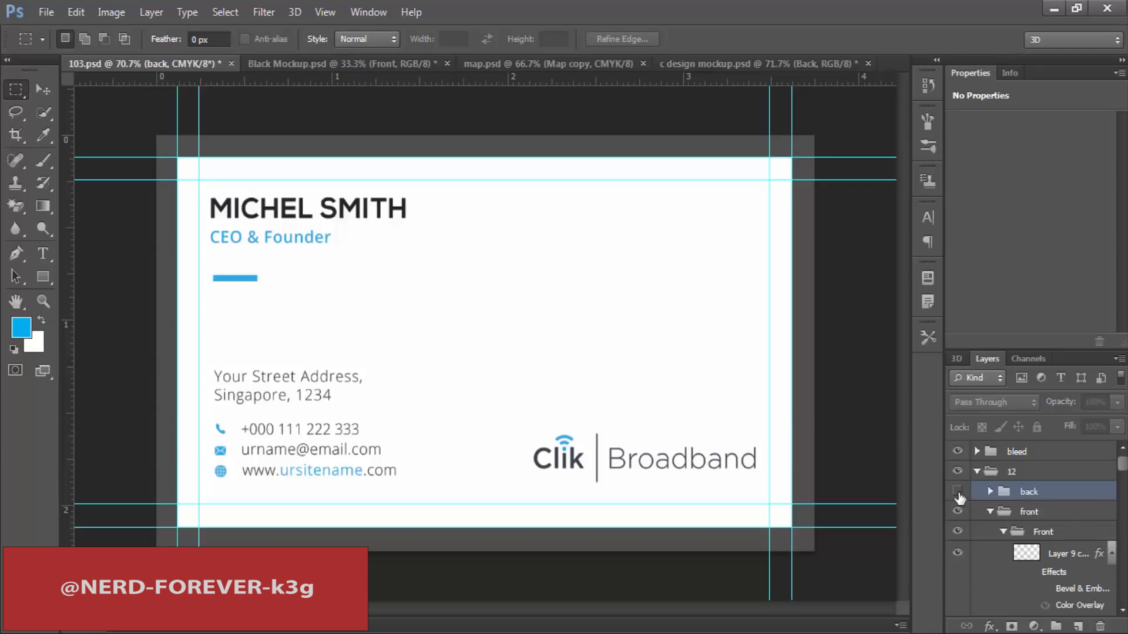
click(956, 512)
click(956, 512)
click(958, 512)
click(957, 513)
Step: Move the website text from the front's contact block to directly below the Clik Broadband logo
click(1032, 533)
click(958, 554)
click(1050, 555)
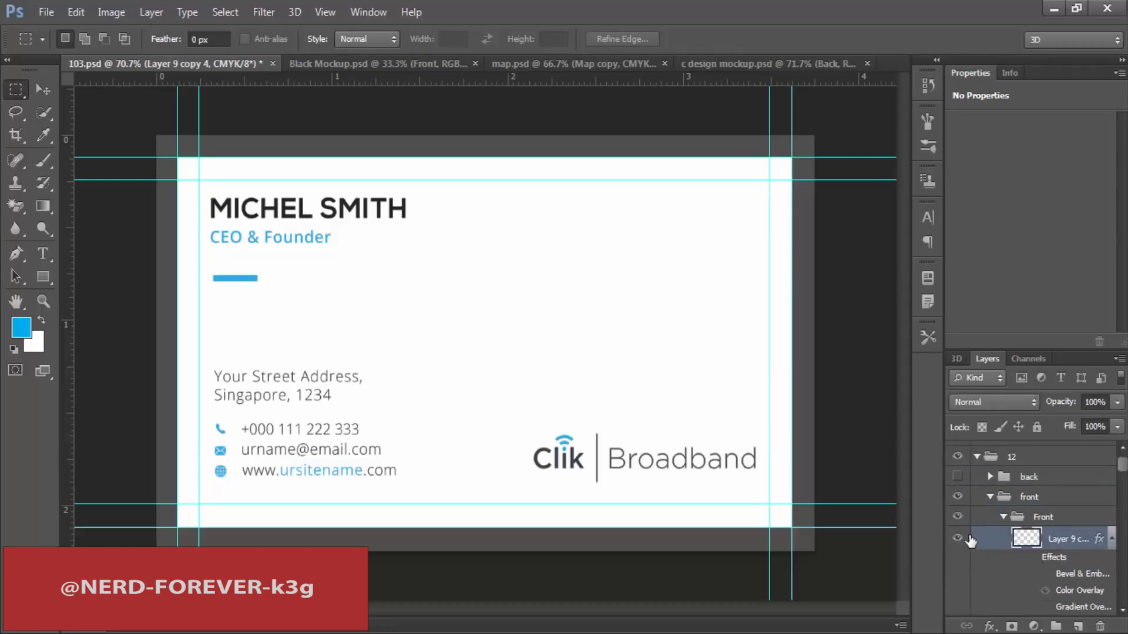
scroll(1034, 522, down, 1)
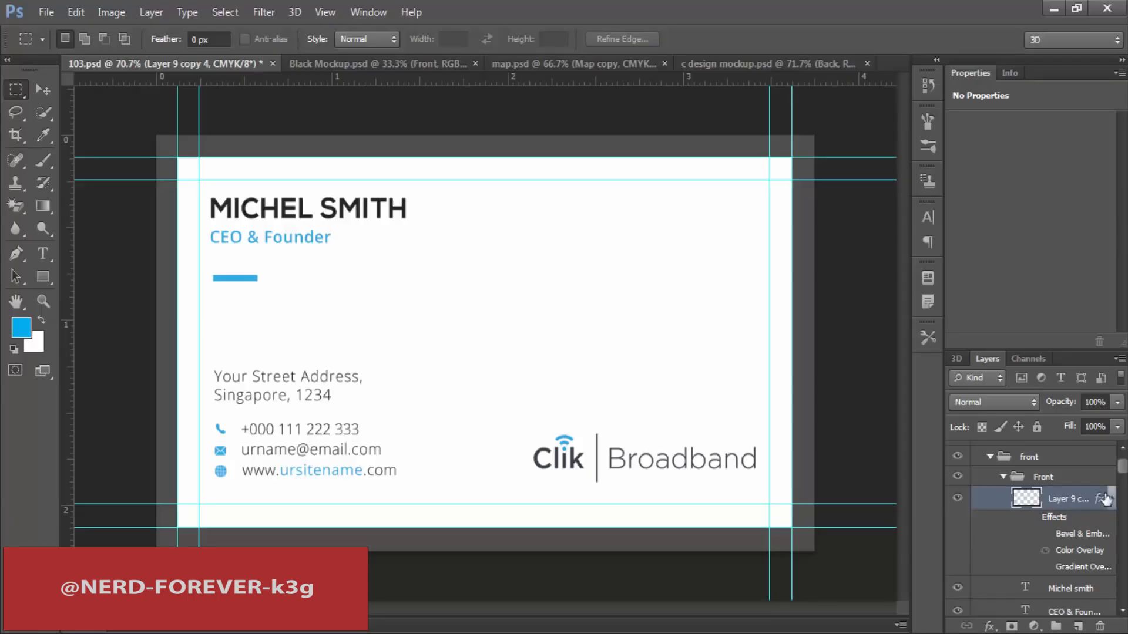
scroll(1085, 504, down, 3)
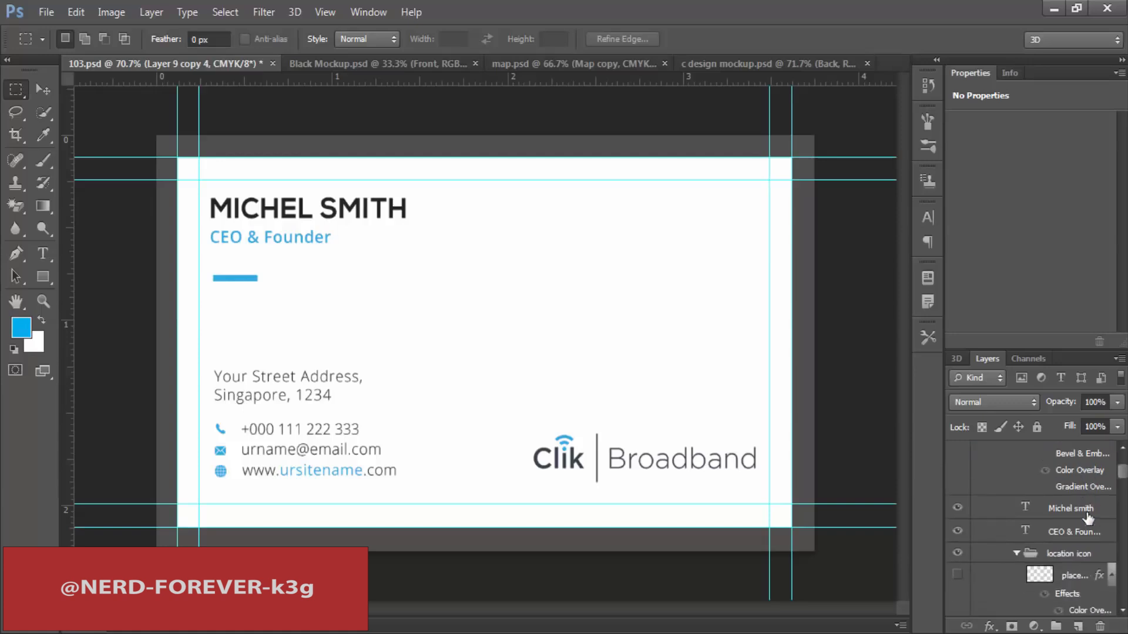
click(1071, 512)
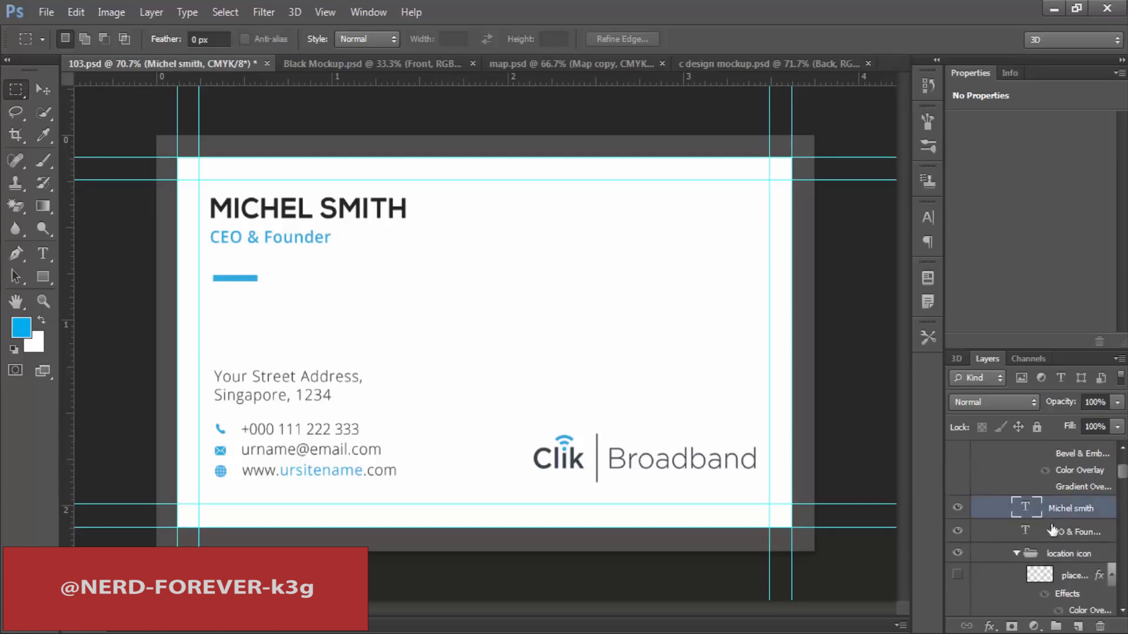
key(t)
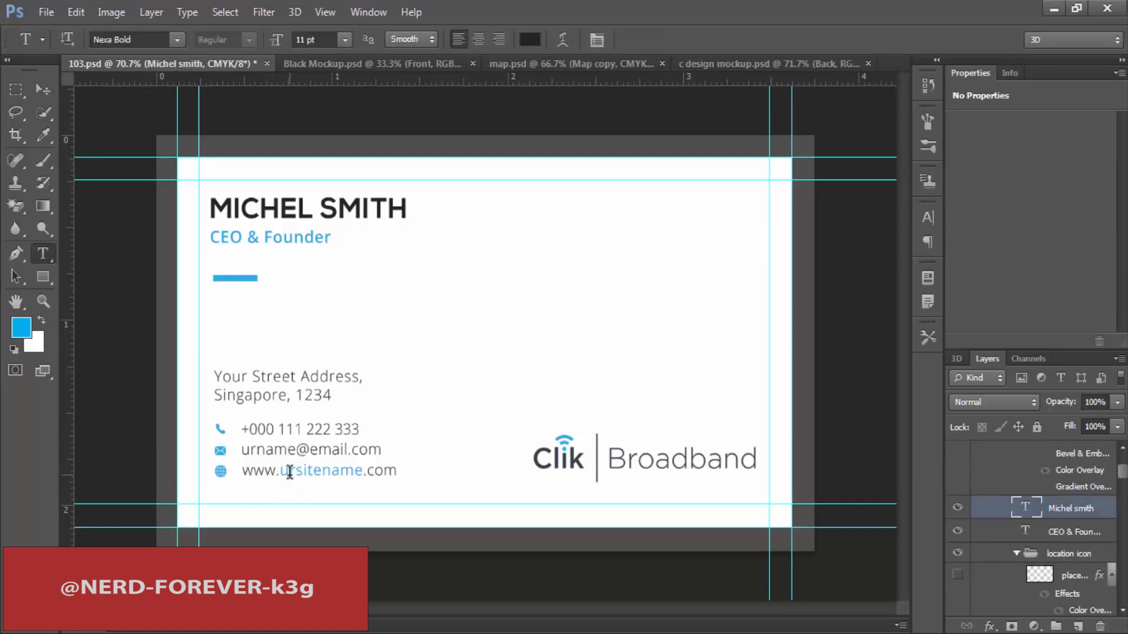
click(290, 472)
click(43, 89)
drag(309, 477, 649, 504)
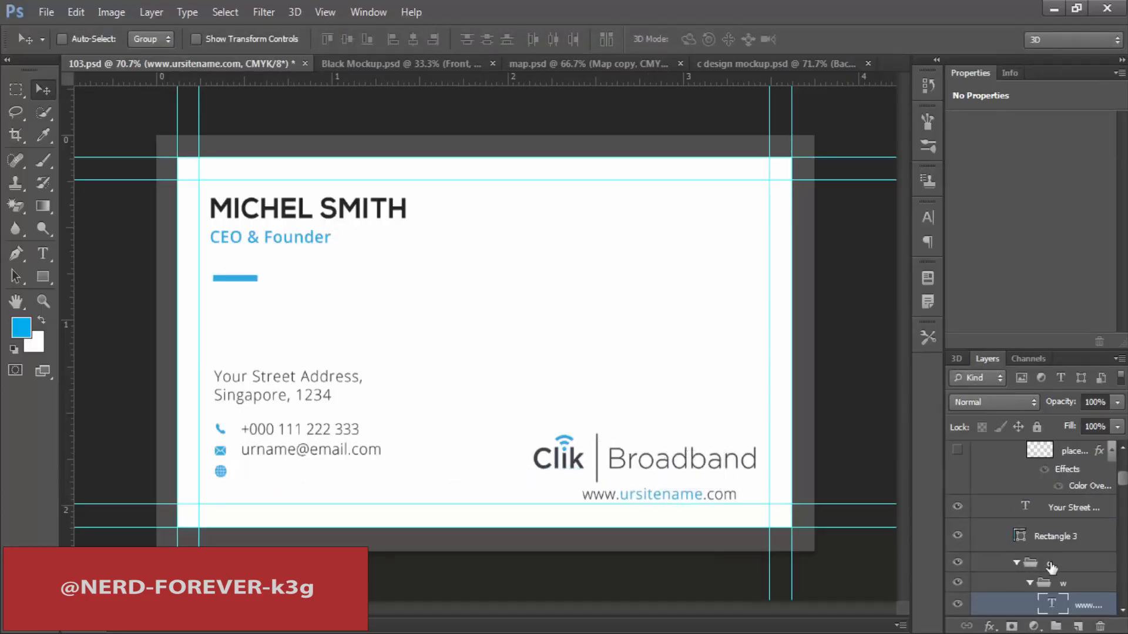
Step: Move the address, phone and email lines down to the lower safe-area guide and hide the leftover globe icon
click(1010, 569)
scroll(1068, 582, down, 4)
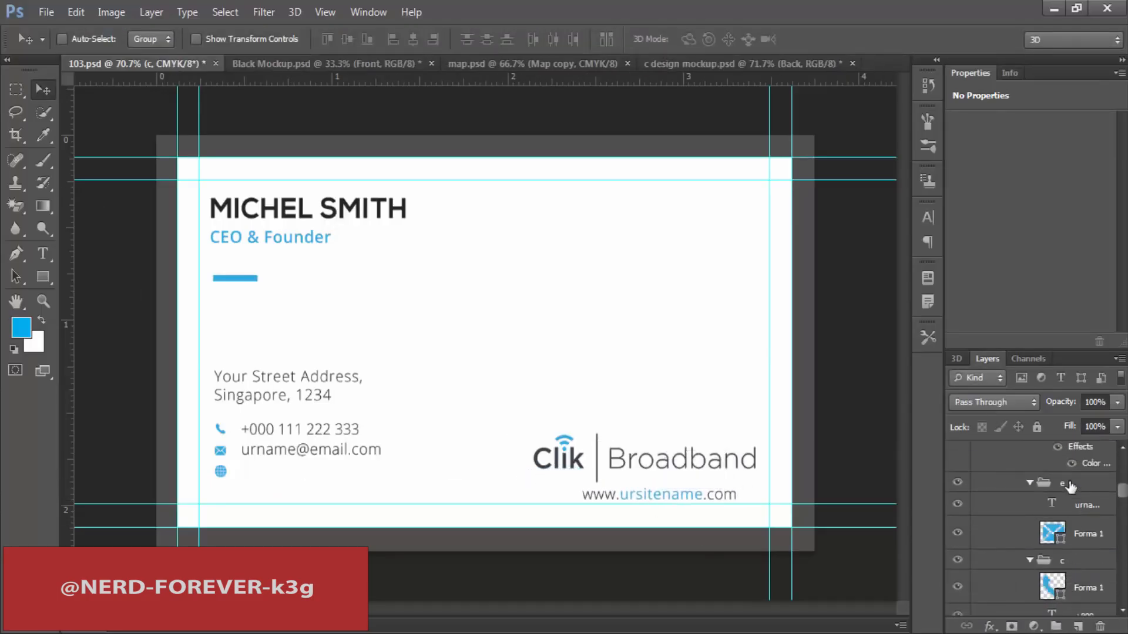
click(1066, 486)
scroll(1069, 576, down, 1)
shift+click(1066, 522)
scroll(1055, 550, up, 5)
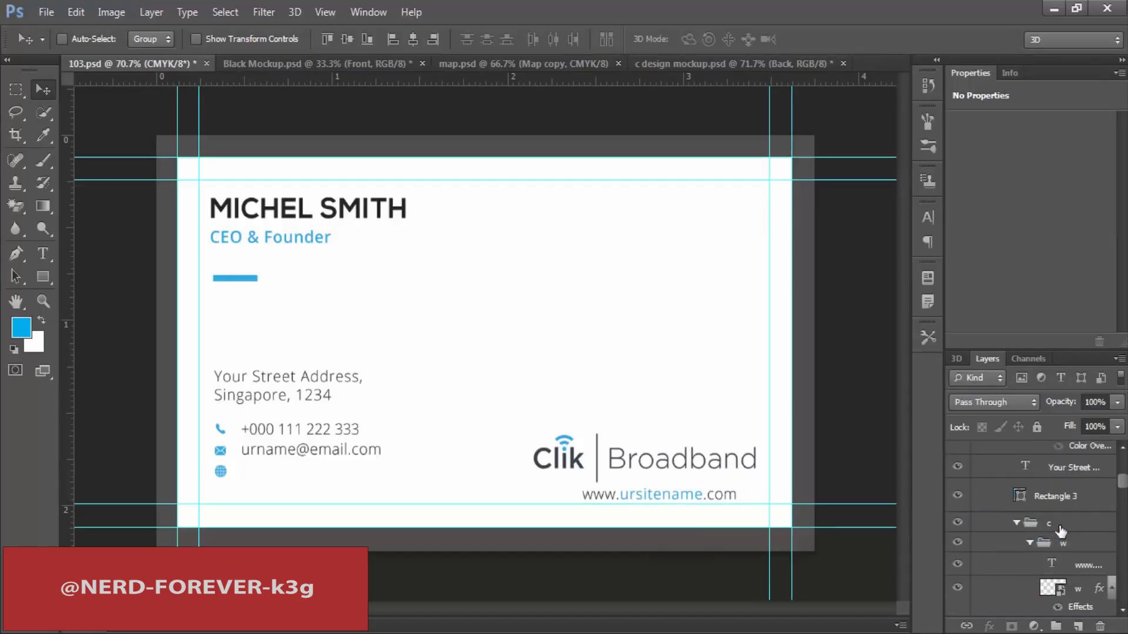
click(1079, 479)
drag(333, 381, 329, 419)
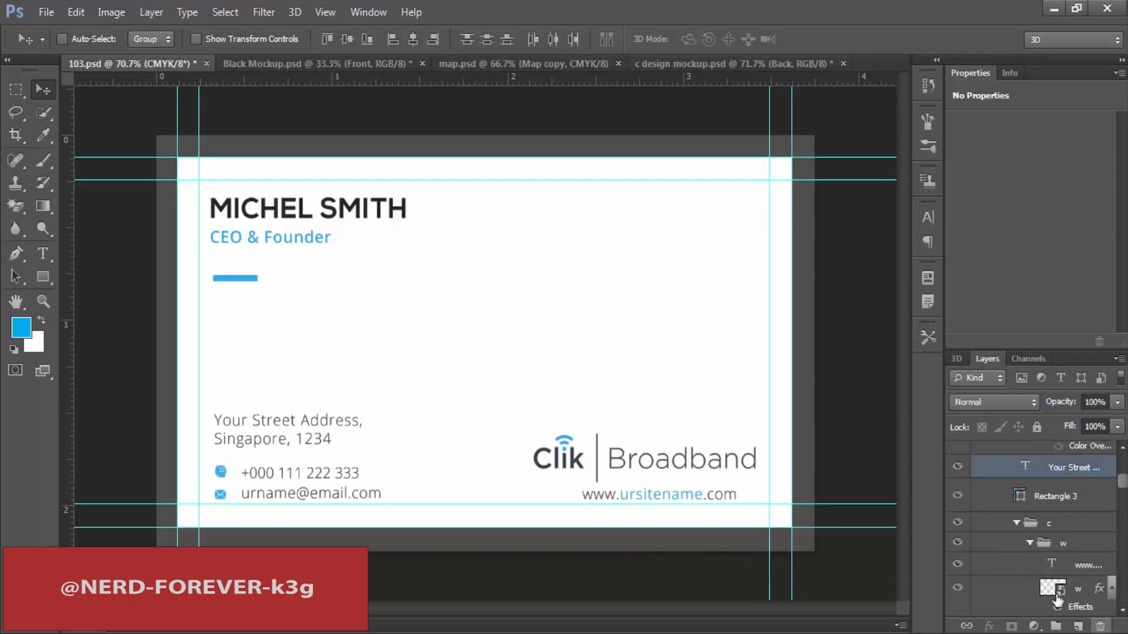
click(955, 587)
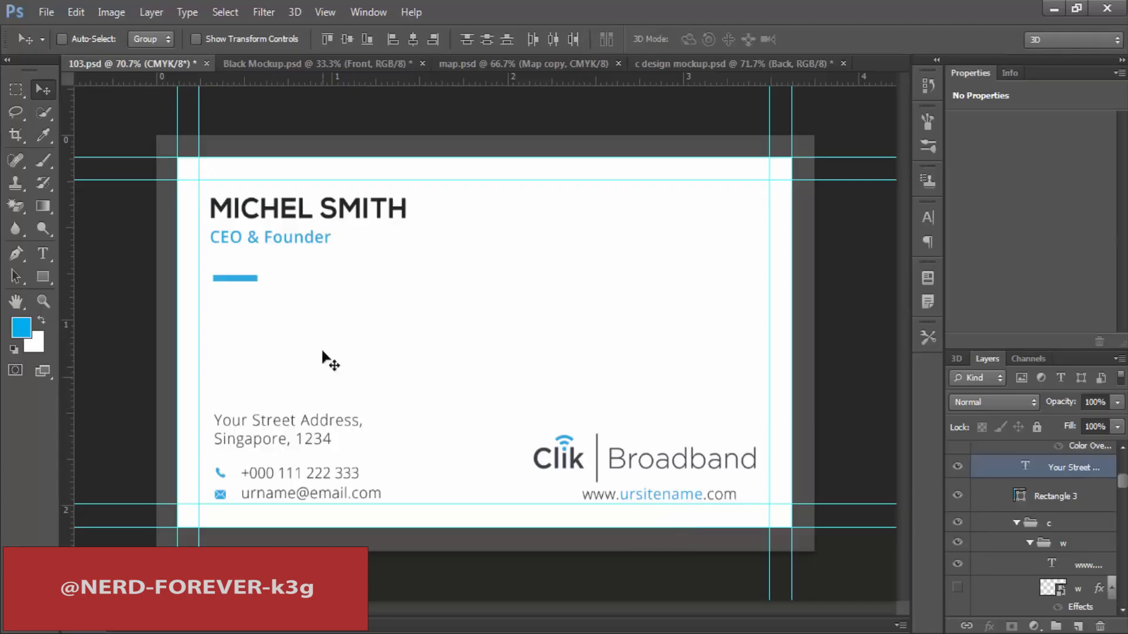
Step: Hide the blue accent bar below the job title and move the logo up to the card's upper-right area, level with the name
click(957, 499)
scroll(1067, 488, up, 3)
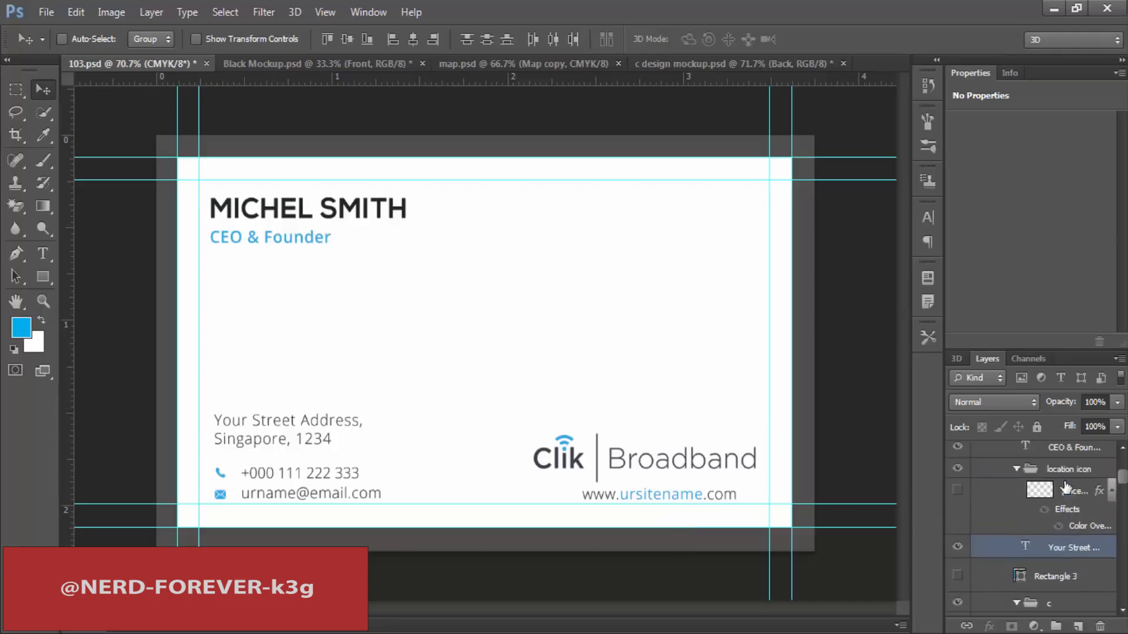
scroll(1063, 499, up, 5)
click(1042, 532)
drag(709, 432, 705, 187)
Step: Draw a thin rectangle as wide as the website text along the card's bottom trim edge and fill it with the foreground blue
click(39, 282)
drag(581, 544, 735, 520)
key(v)
double_click(1019, 544)
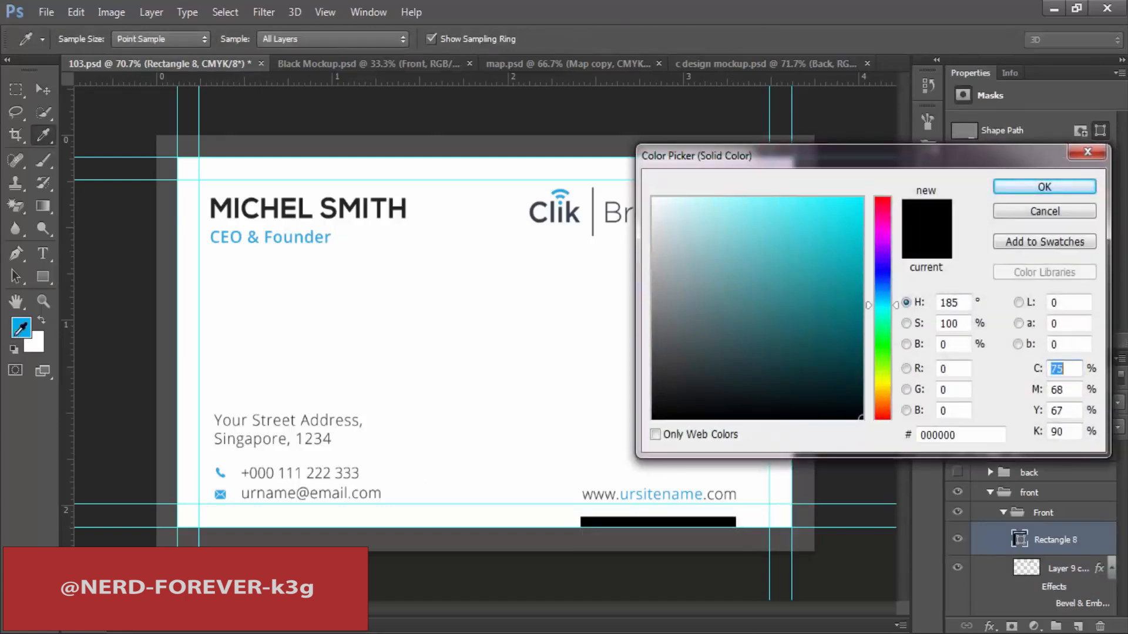
click(21, 324)
click(1074, 186)
Step: Copy the whole front design within the trim guides and place it in the Front smart object of c design mockup.psd
key(m)
drag(178, 157, 791, 527)
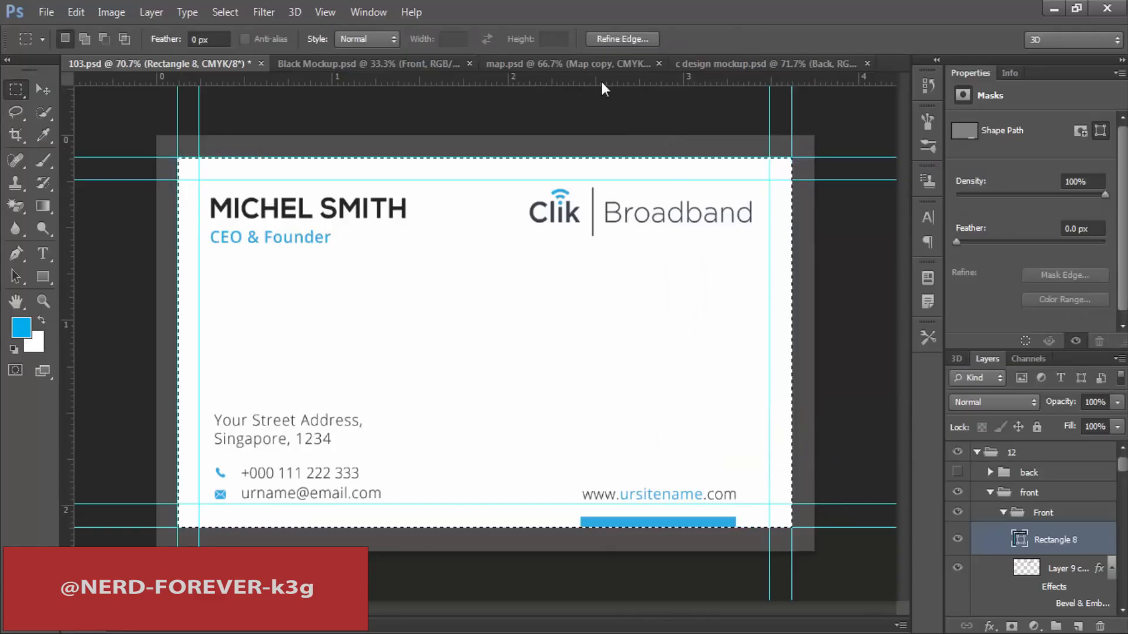
click(710, 62)
click(1005, 517)
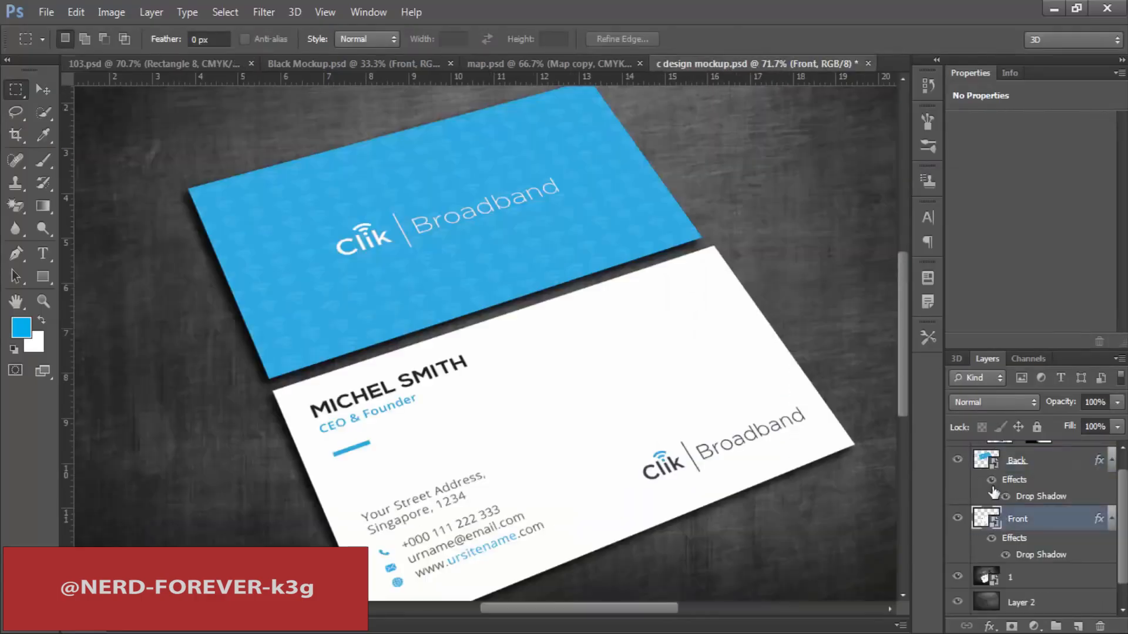
double_click(987, 518)
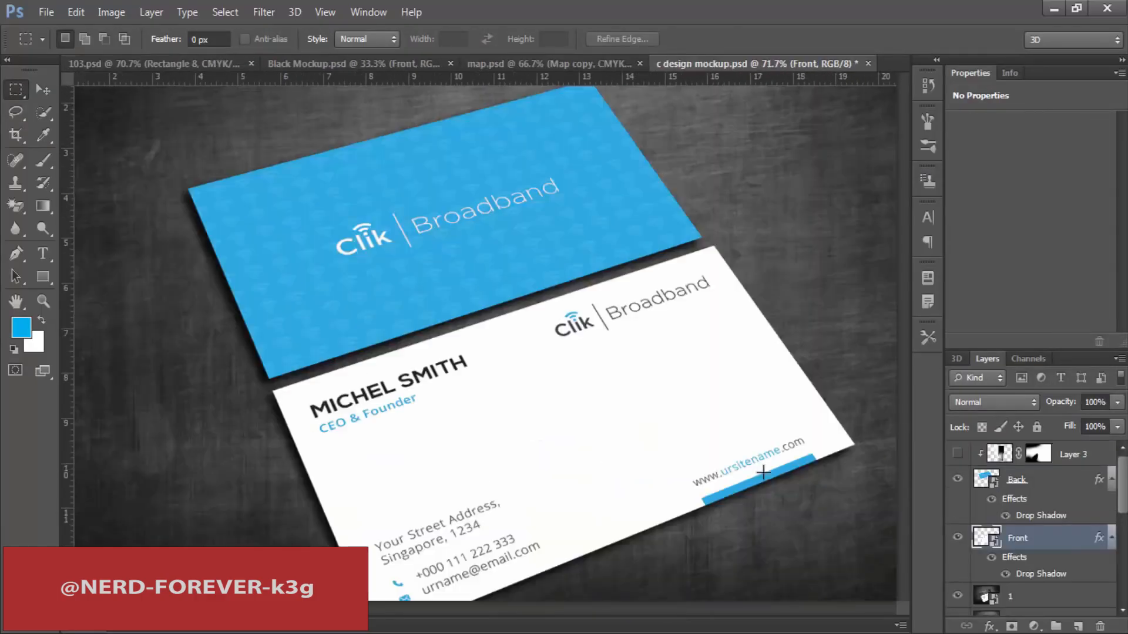
Step: Start saving a copy of the mockup in New folder with the format set to JPEG
key(ctrl+shift+s)
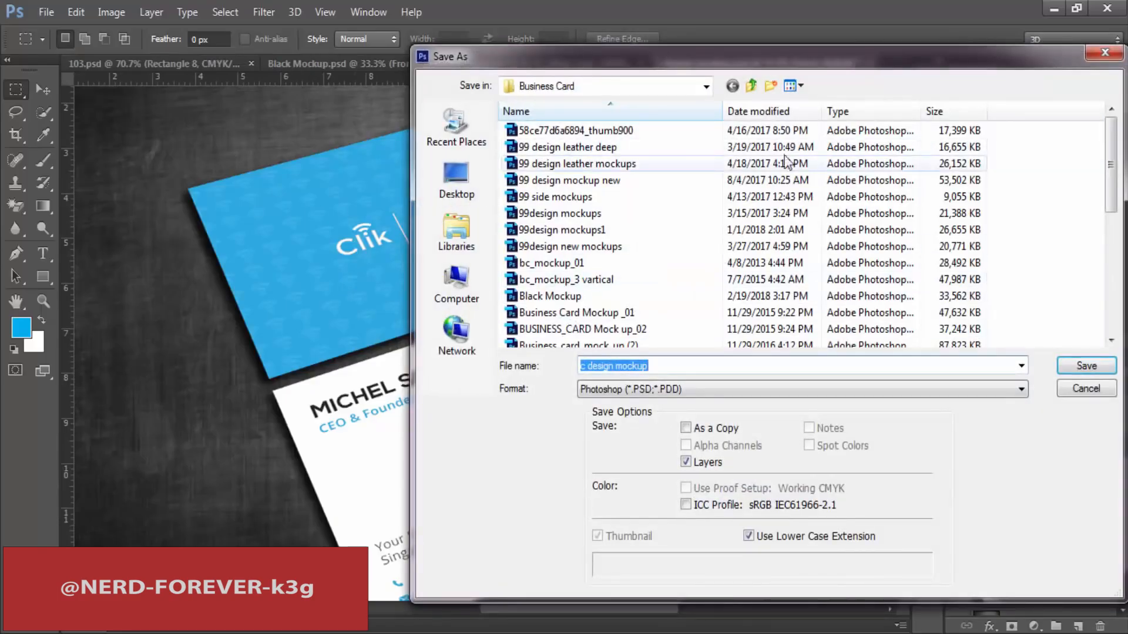
click(751, 85)
click(661, 389)
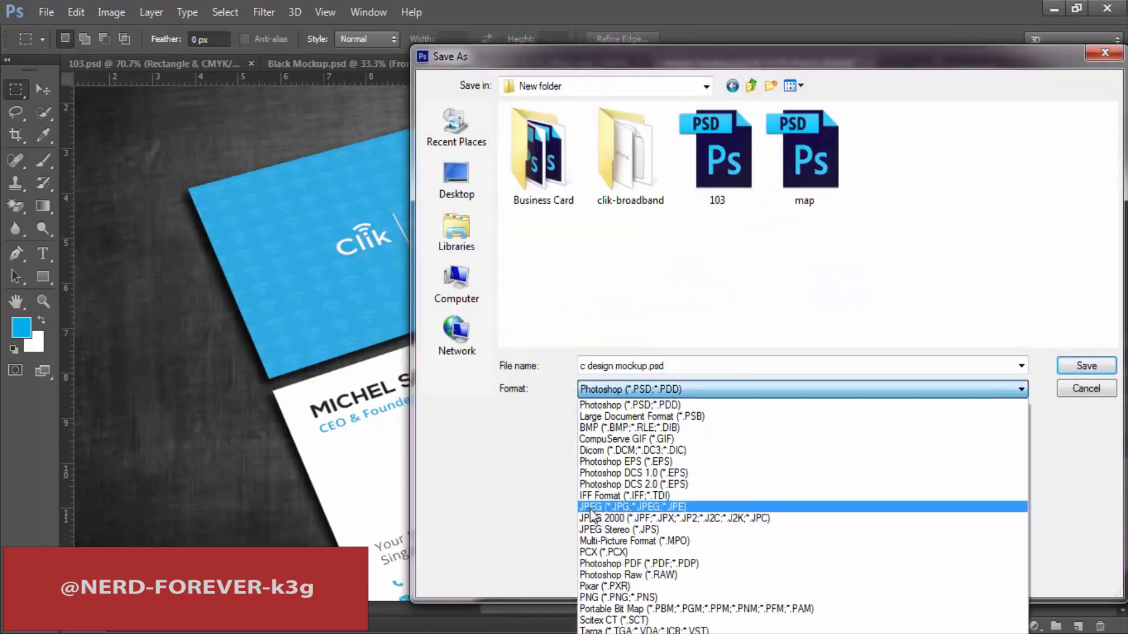
click(660, 499)
text(11)
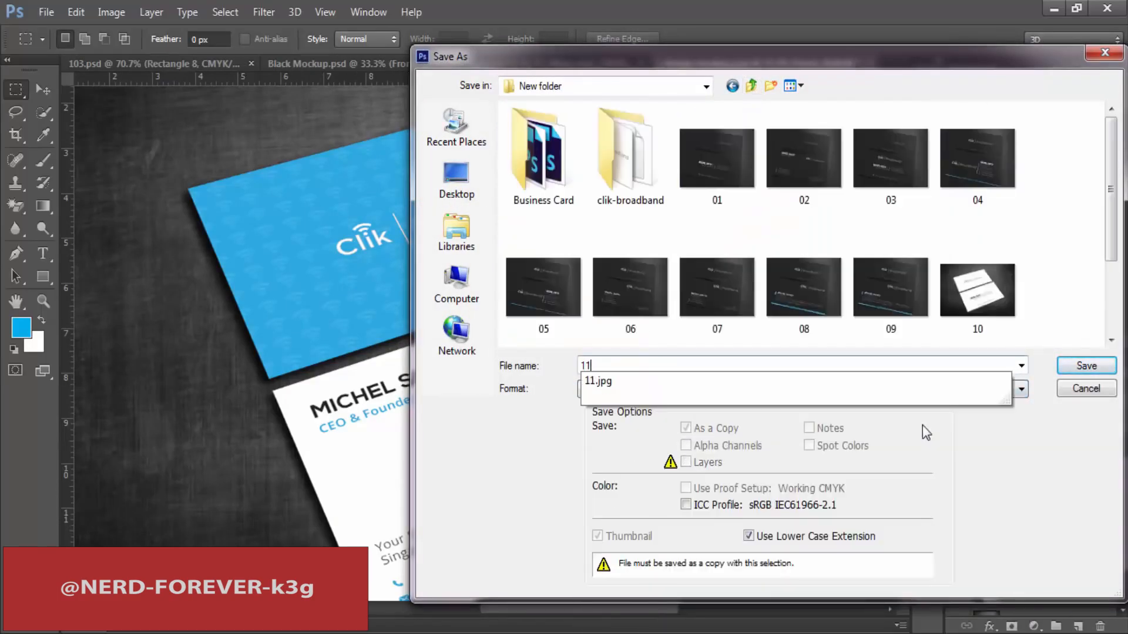
key(Return)
key(Escape)
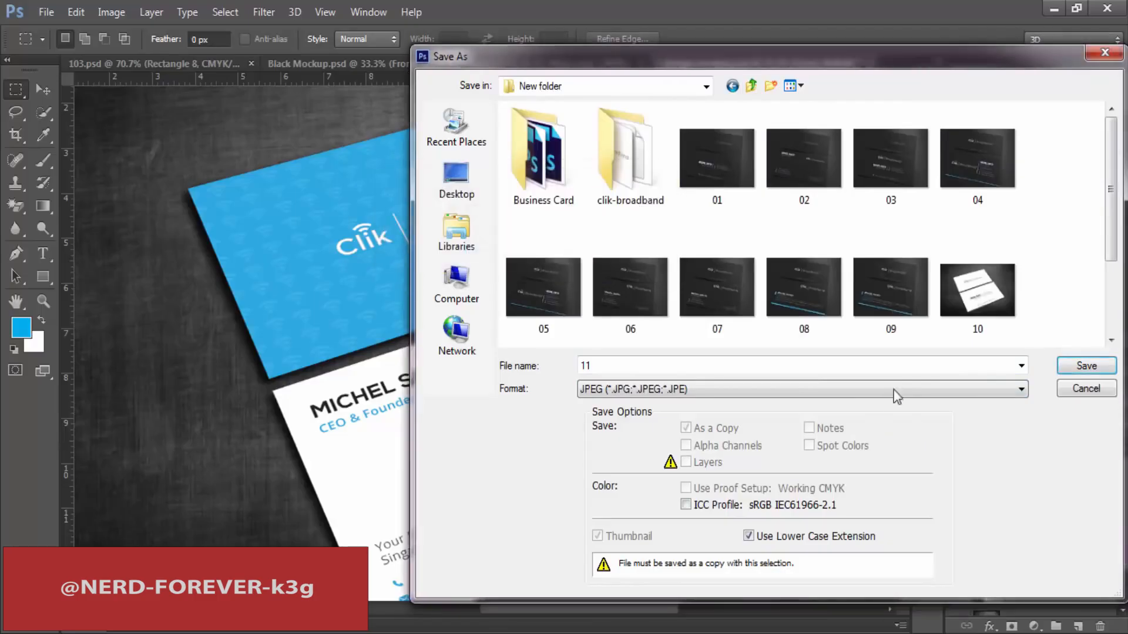
Step: Save the JPEG mockup under the file name 12, and return to 103.psd with the selection cleared
scroll(1098, 303, down, 2)
scroll(1098, 302, down, 1)
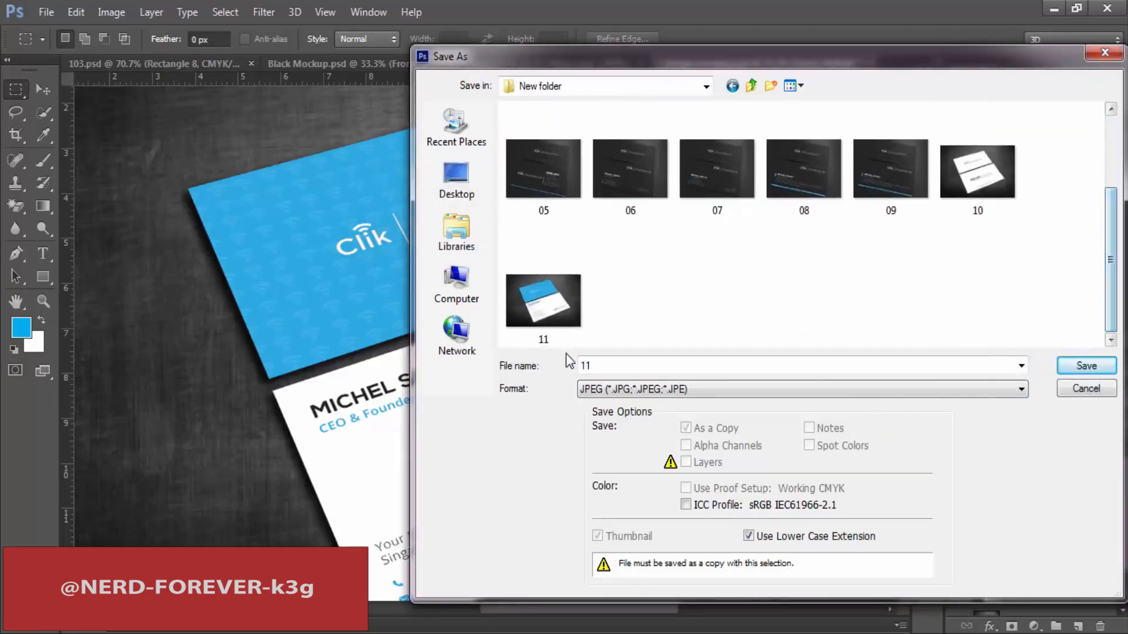
text(12)
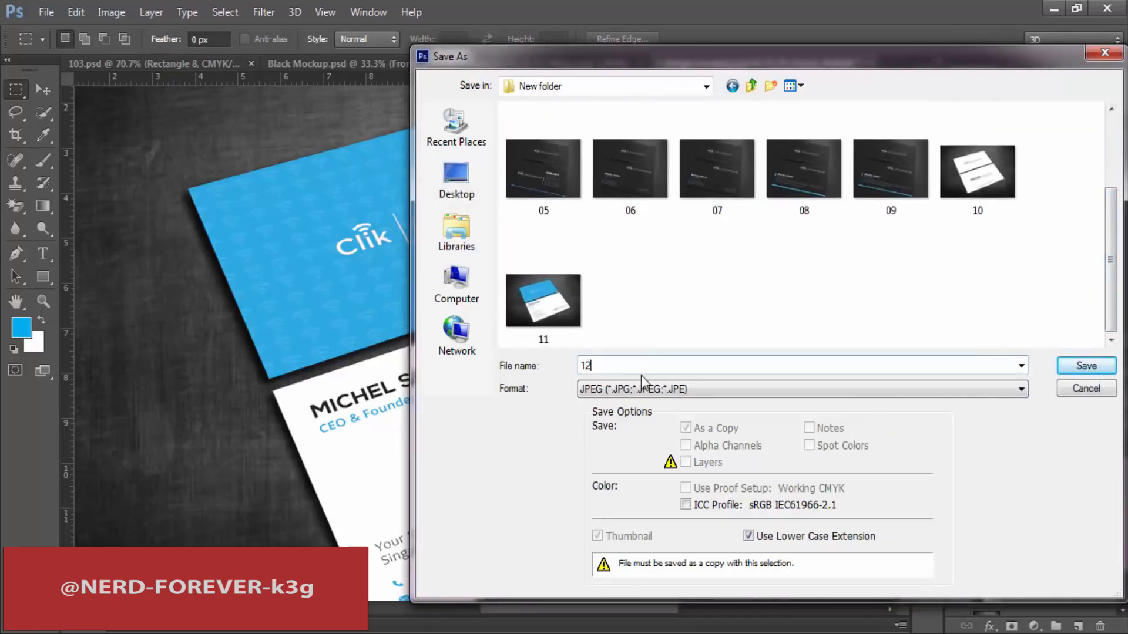
key(Return)
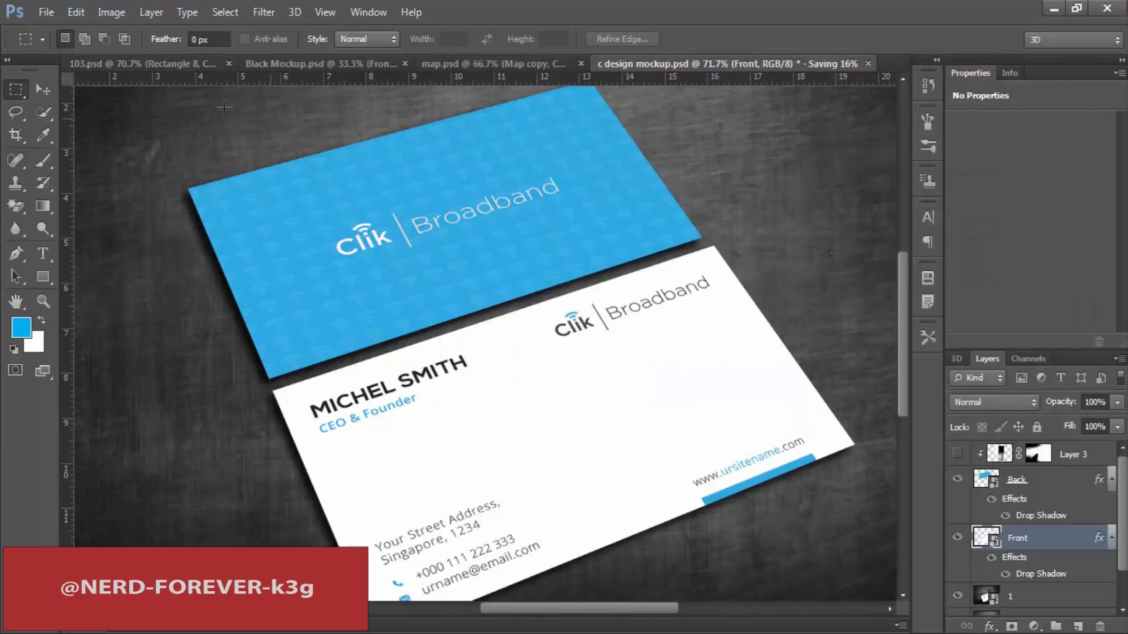
key(ctrl+d)
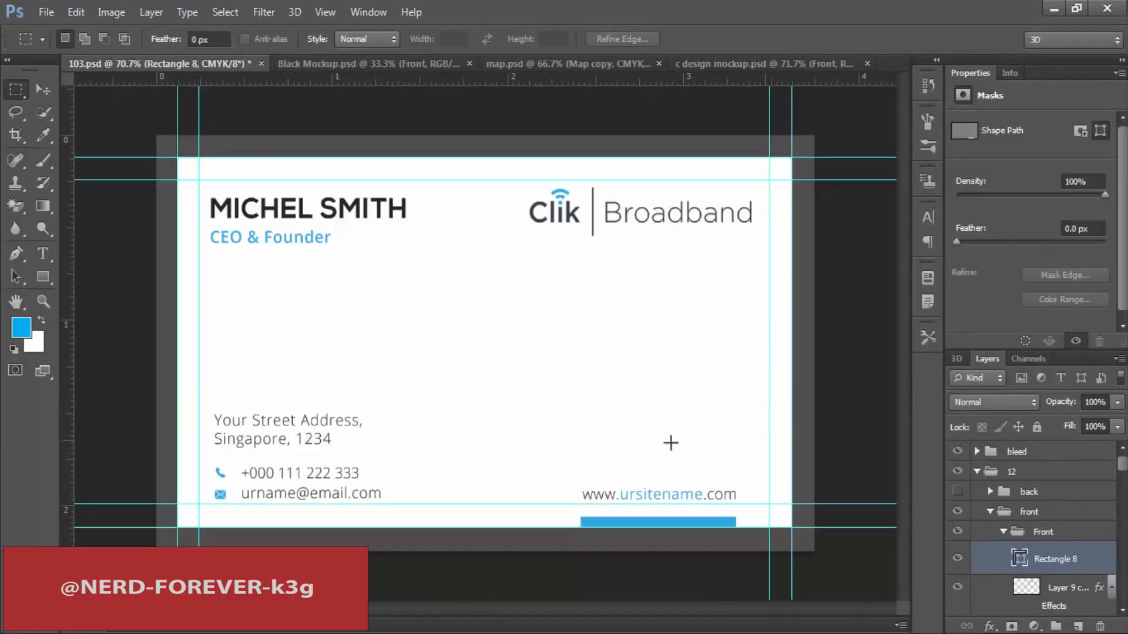
Step: Collapse and hide the finished group 12 and the old group 05
key(v)
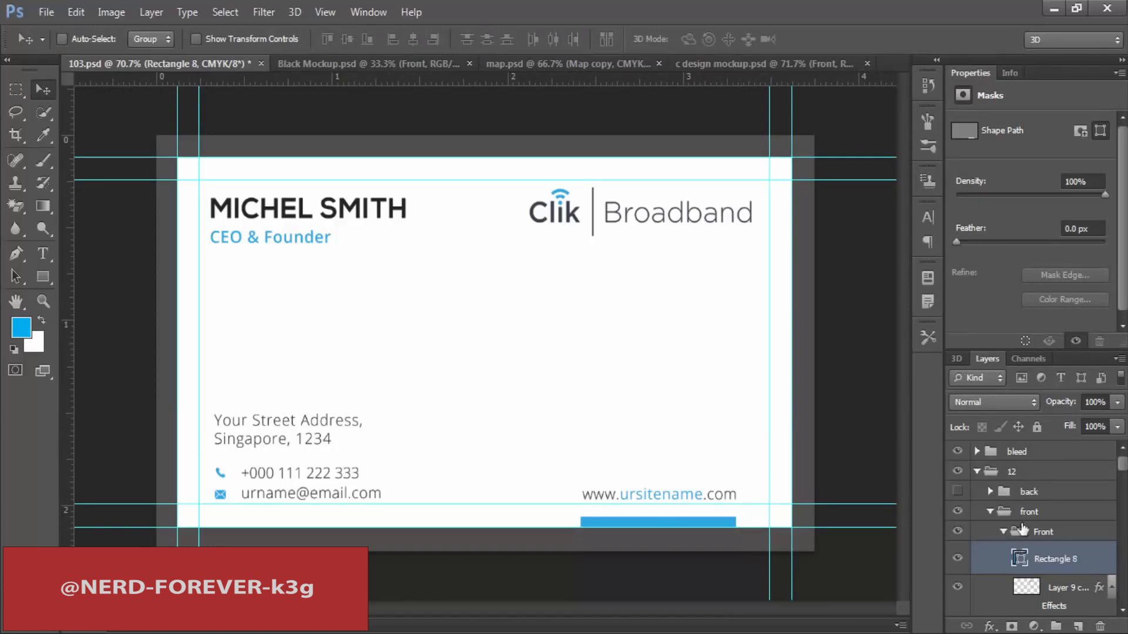
click(978, 472)
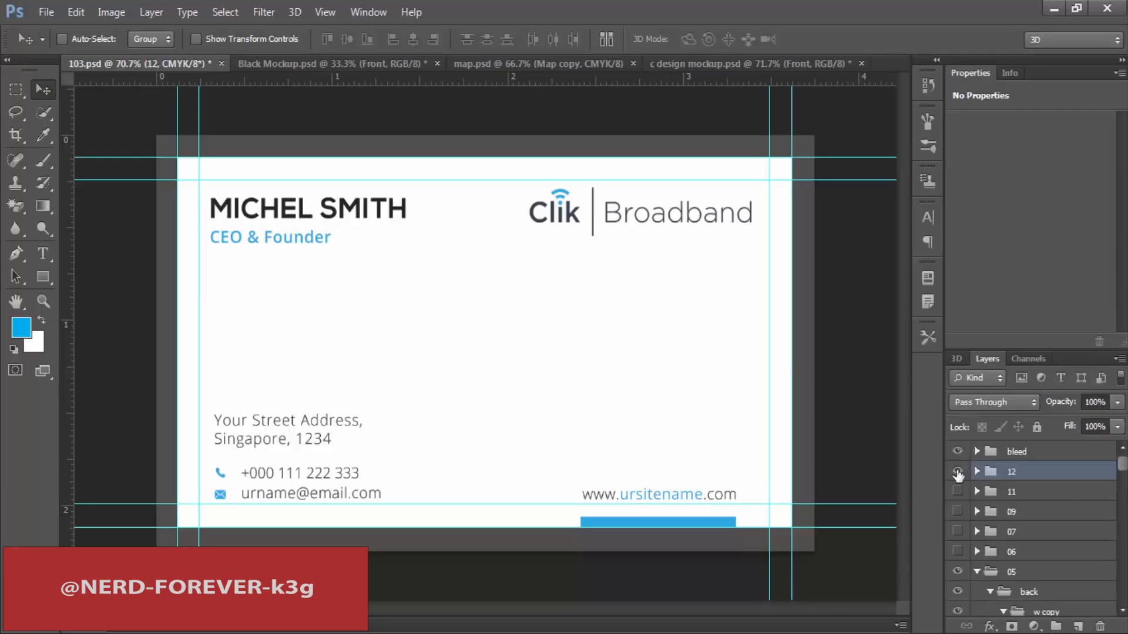
click(957, 472)
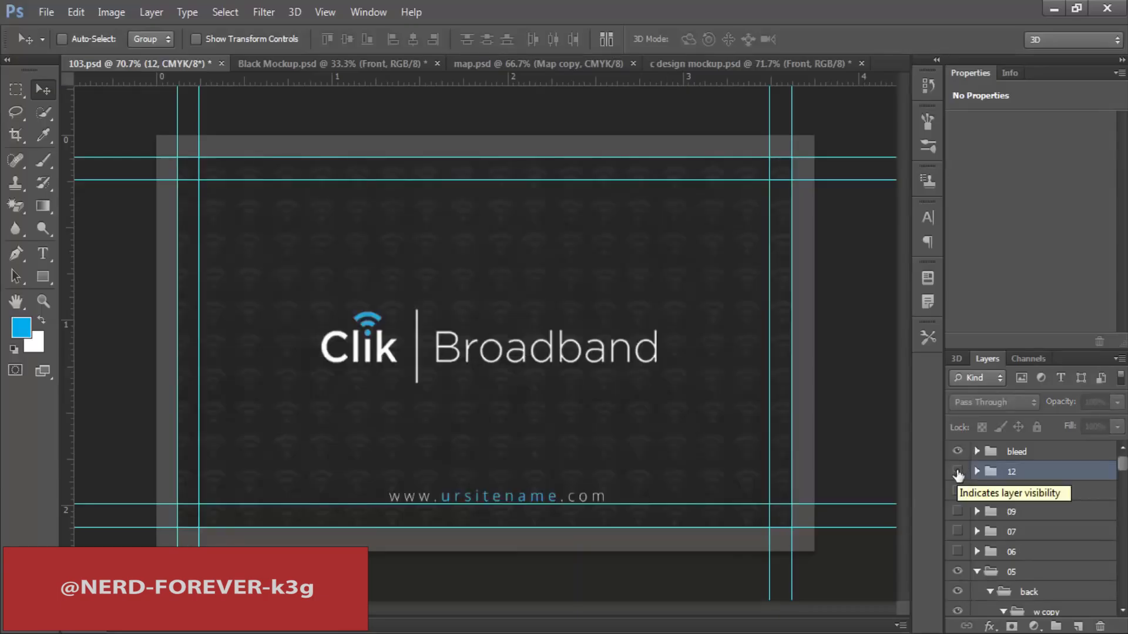
scroll(978, 496, down, 2)
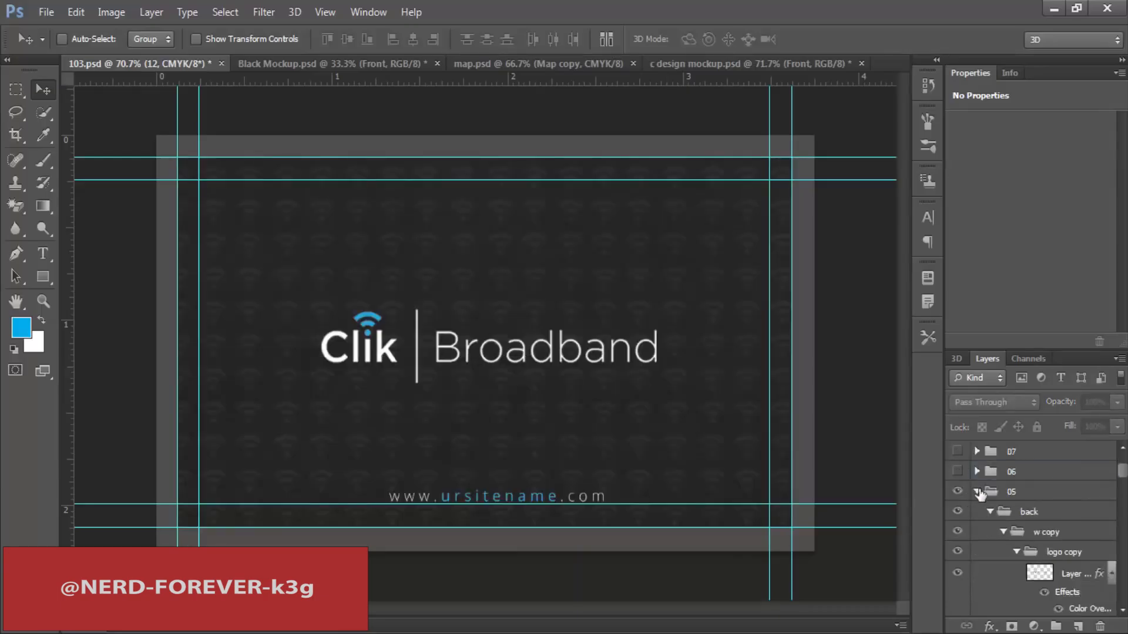
click(978, 493)
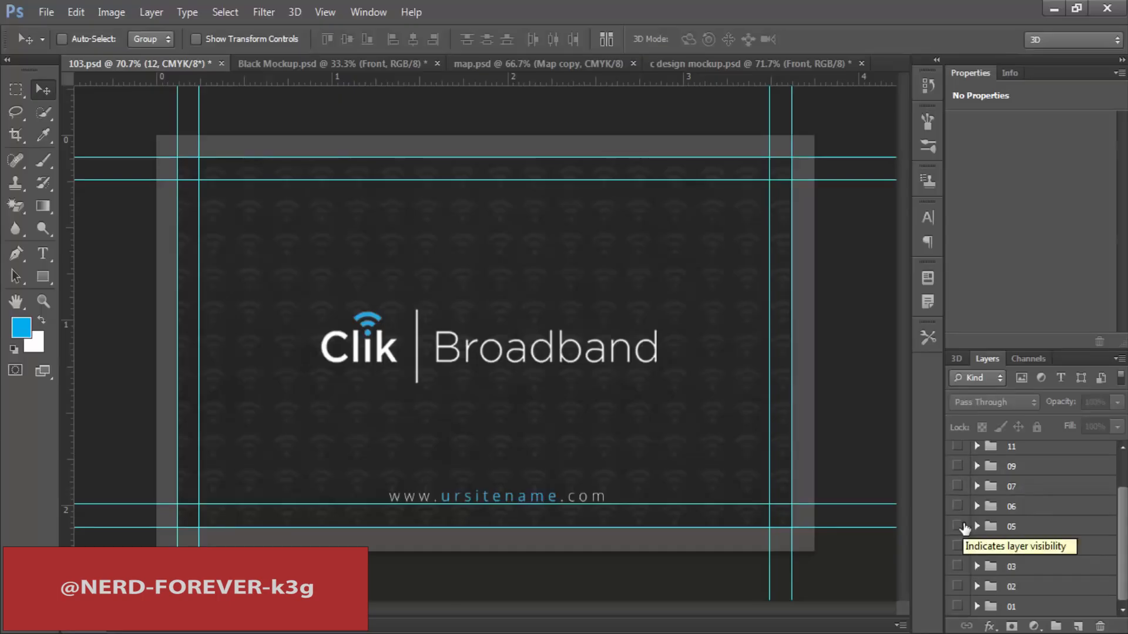
click(958, 527)
Step: Show group 01, duplicate it, and leave only the copy visible
click(958, 606)
click(1001, 607)
key(ctrl+j)
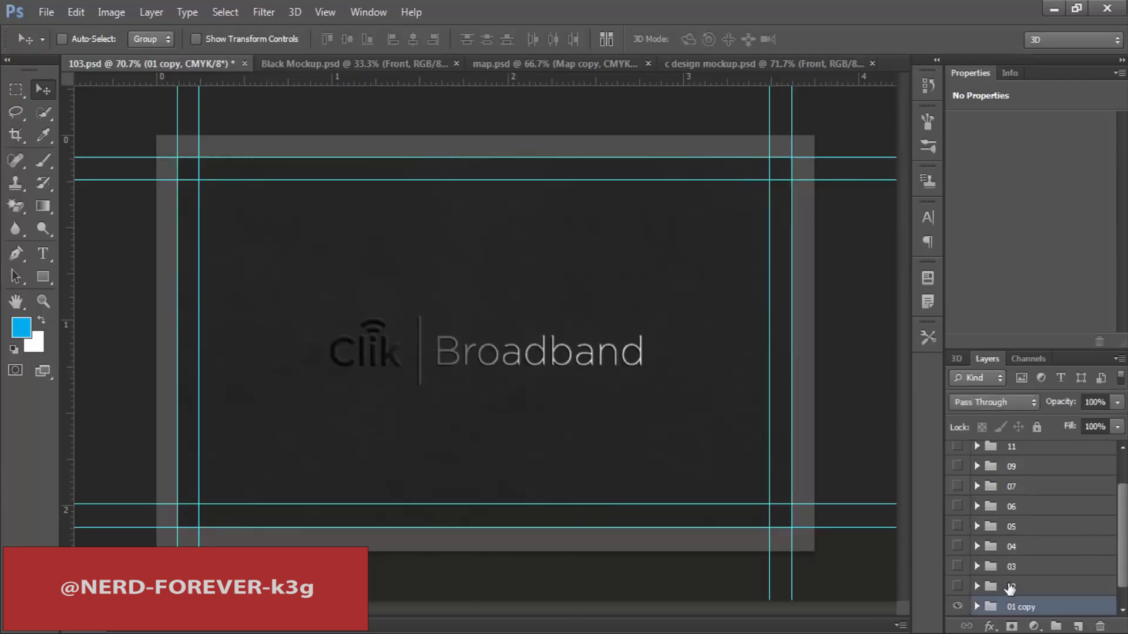
click(968, 607)
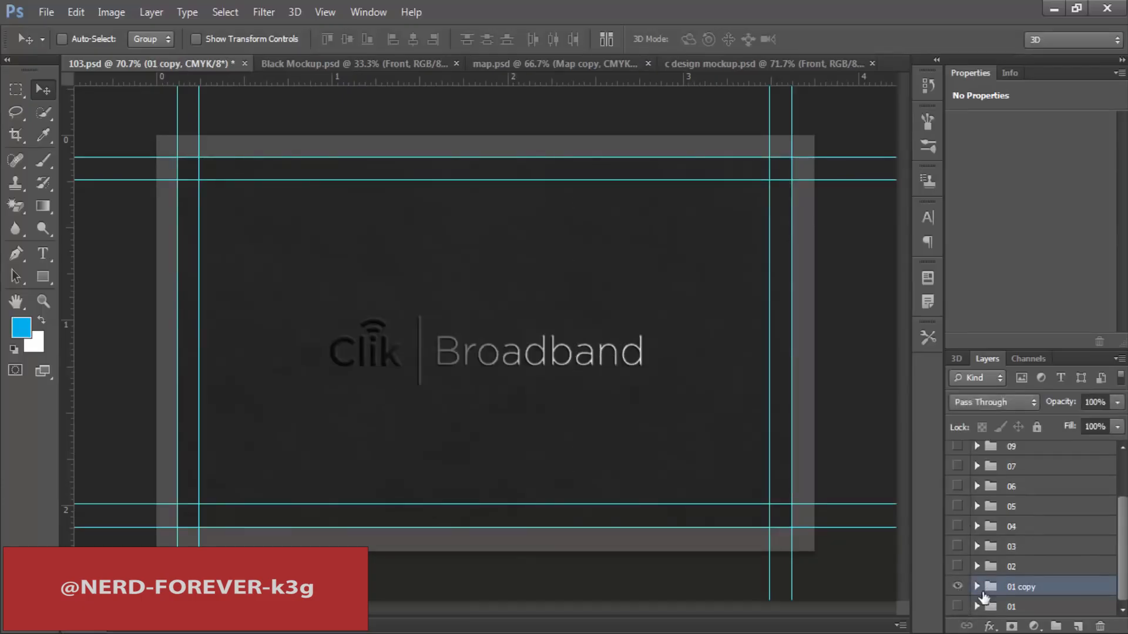
Step: Expand the 01 copy group, display its front design instead of the back, and select the street address text layer
click(976, 587)
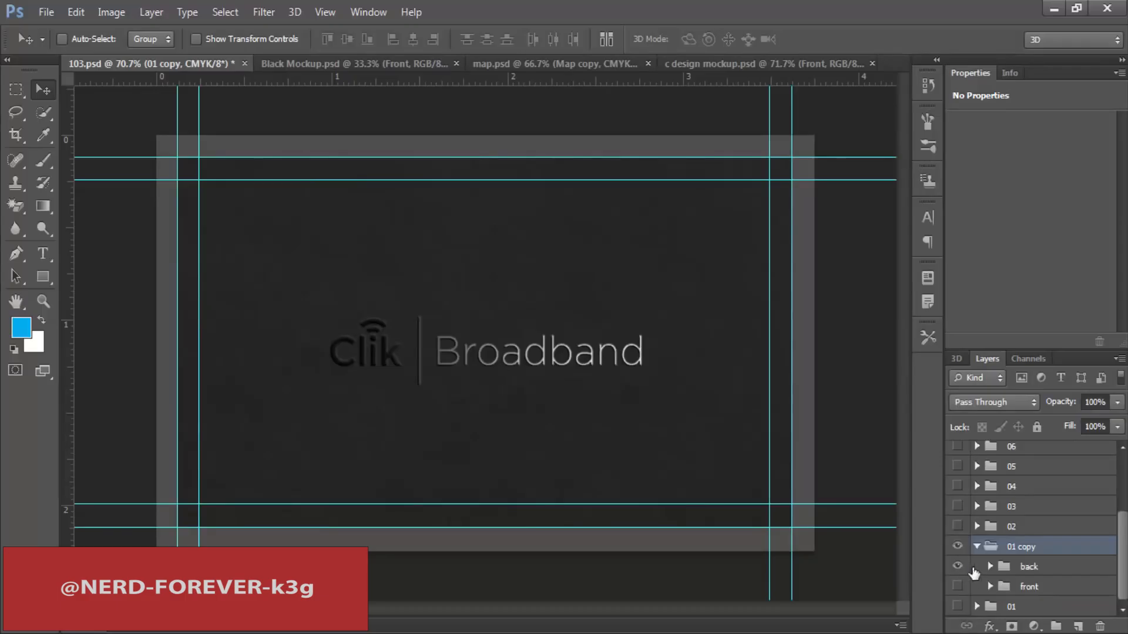
click(961, 587)
click(991, 587)
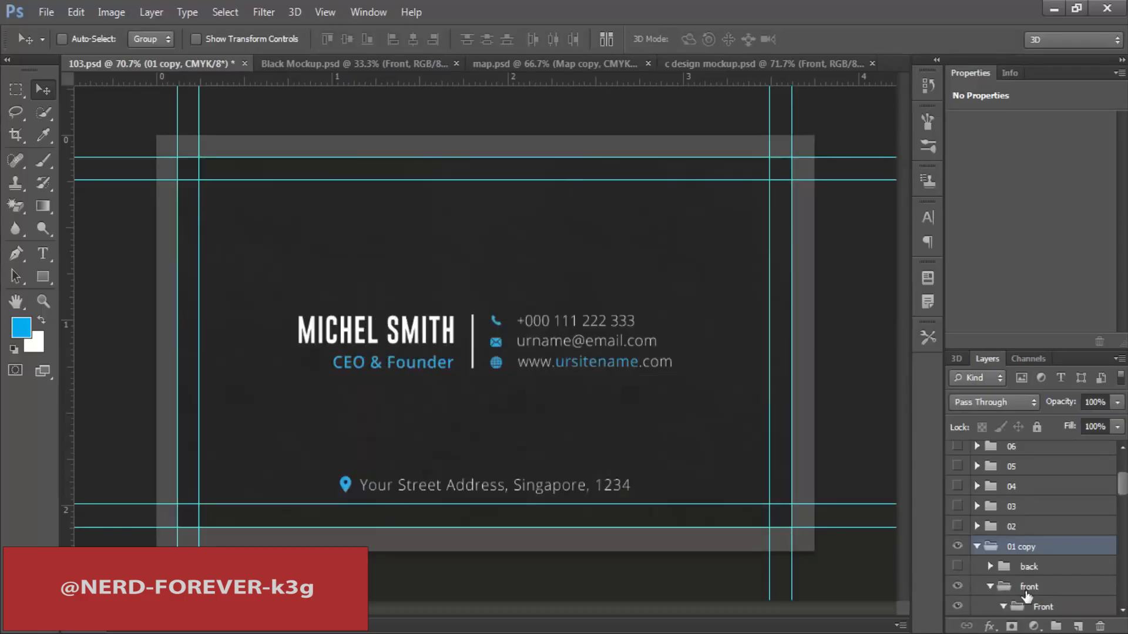
scroll(1028, 596, down, 5)
click(1069, 561)
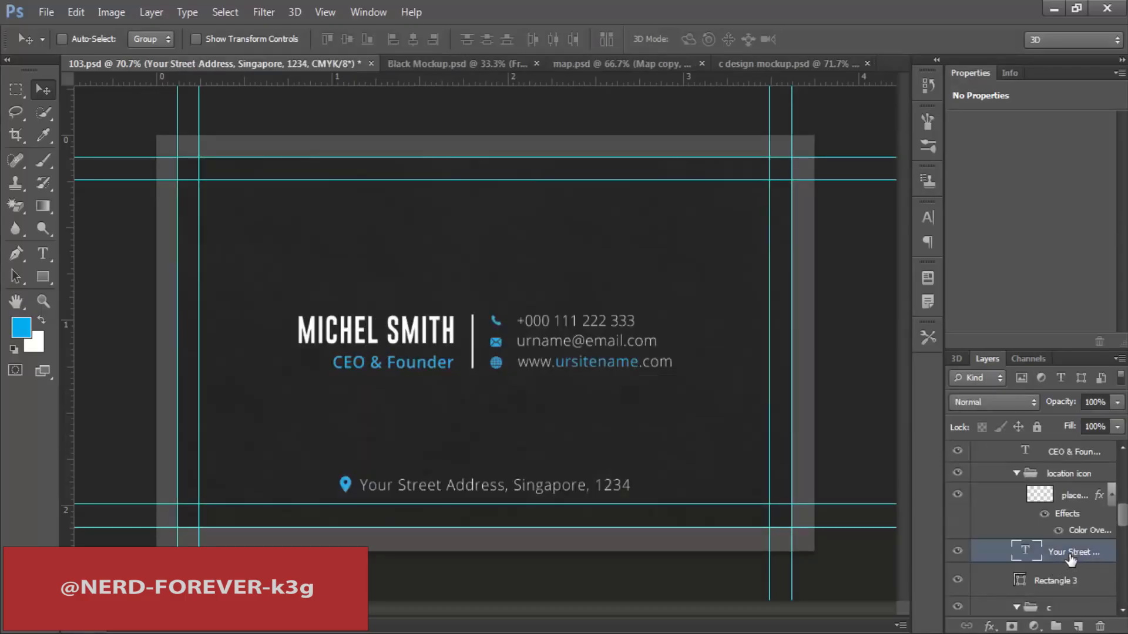
Step: Open orange-01.jpg from the clik-broadband folder
key(ctrl+o)
click(894, 432)
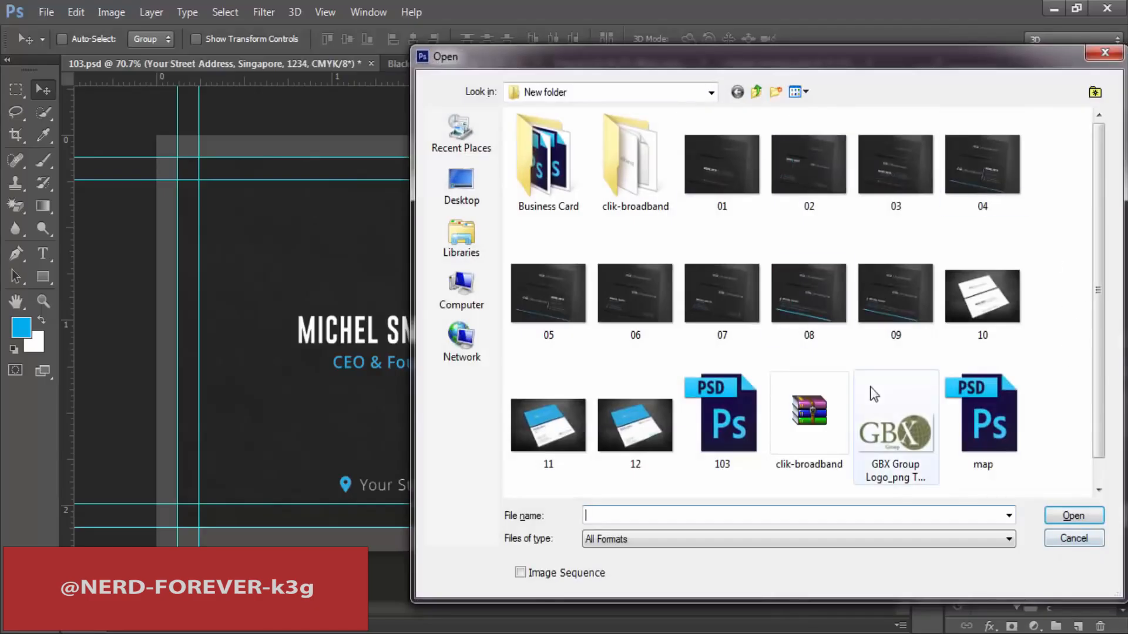
click(814, 426)
click(726, 411)
double_click(631, 159)
double_click(540, 304)
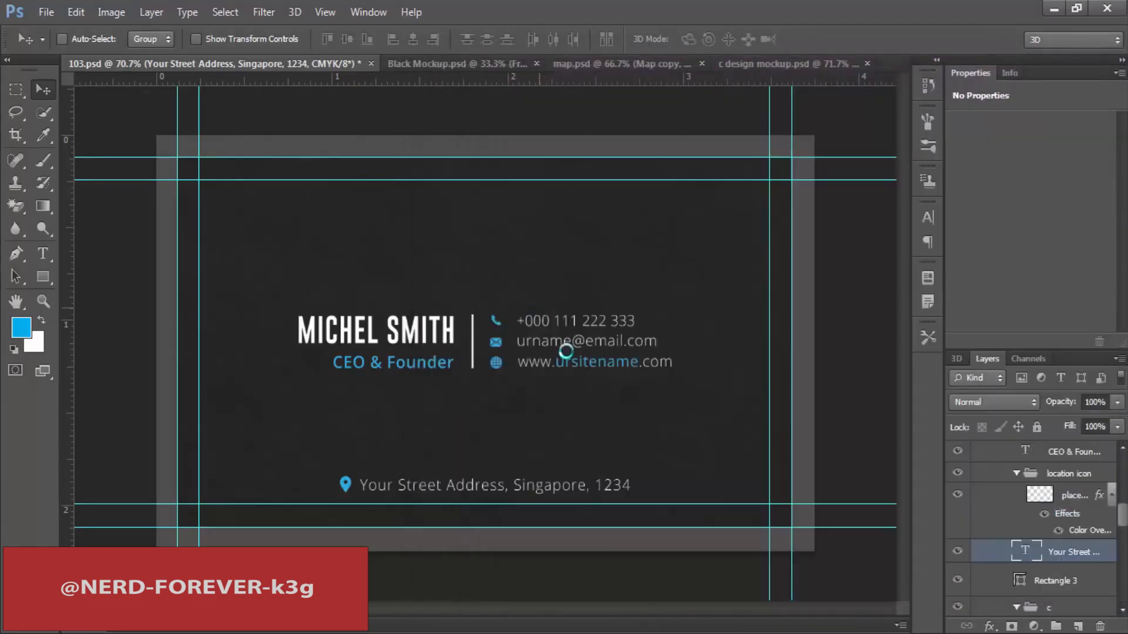
key(i)
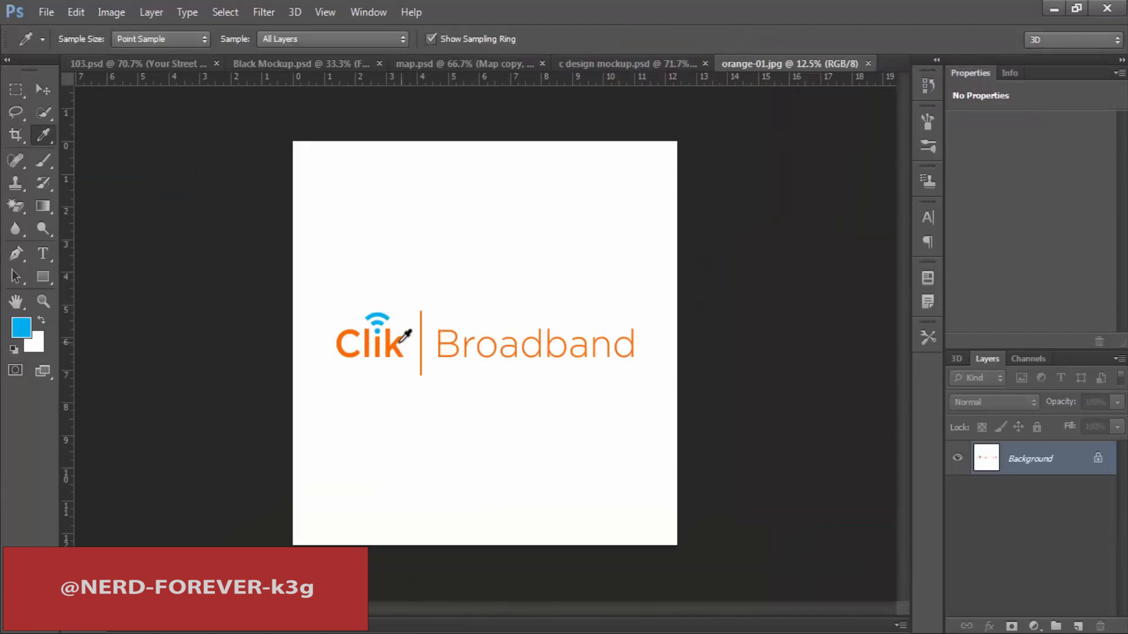
key(v)
click(477, 334)
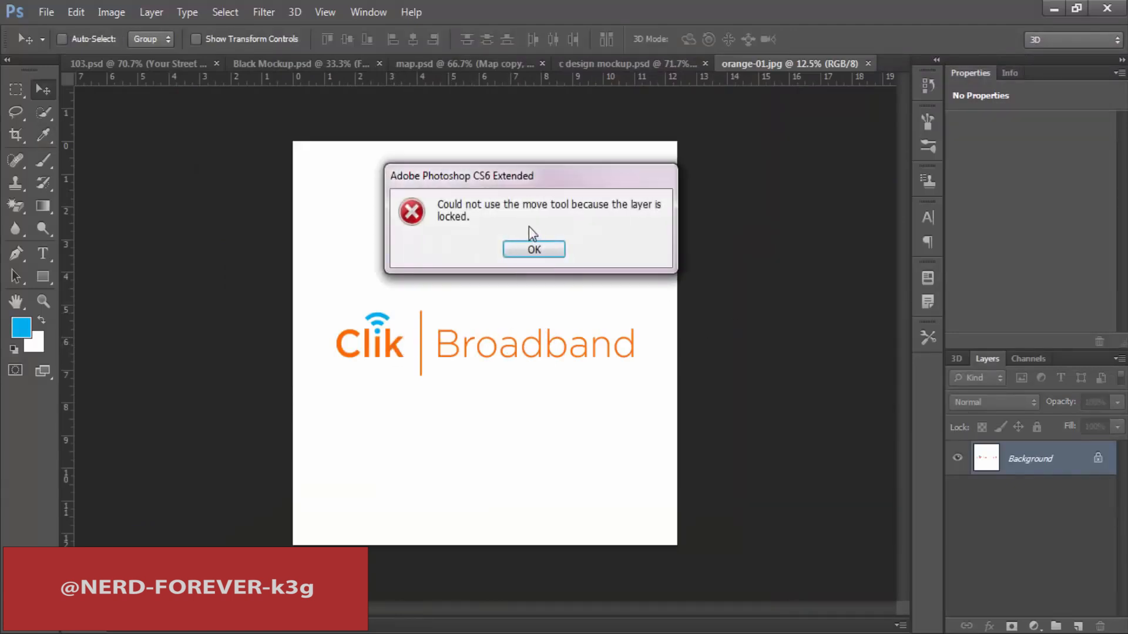
key(Return)
Step: Remove the white background with the Magic Eraser and cut the entire orange Clik Broadband logo out of the image
key(e)
click(414, 320)
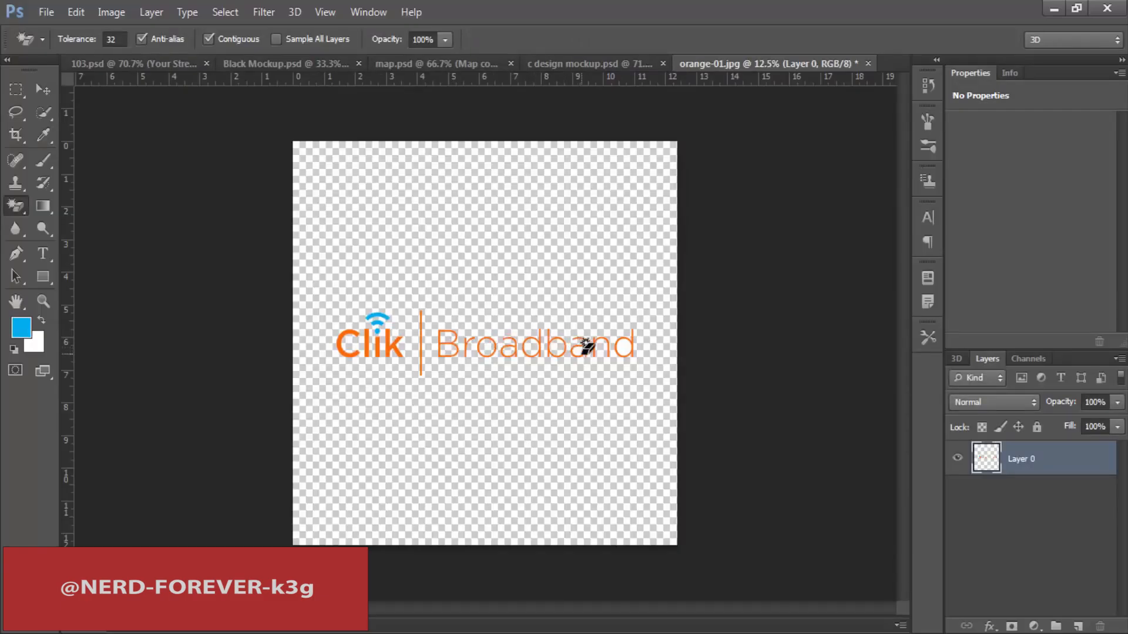
key(m)
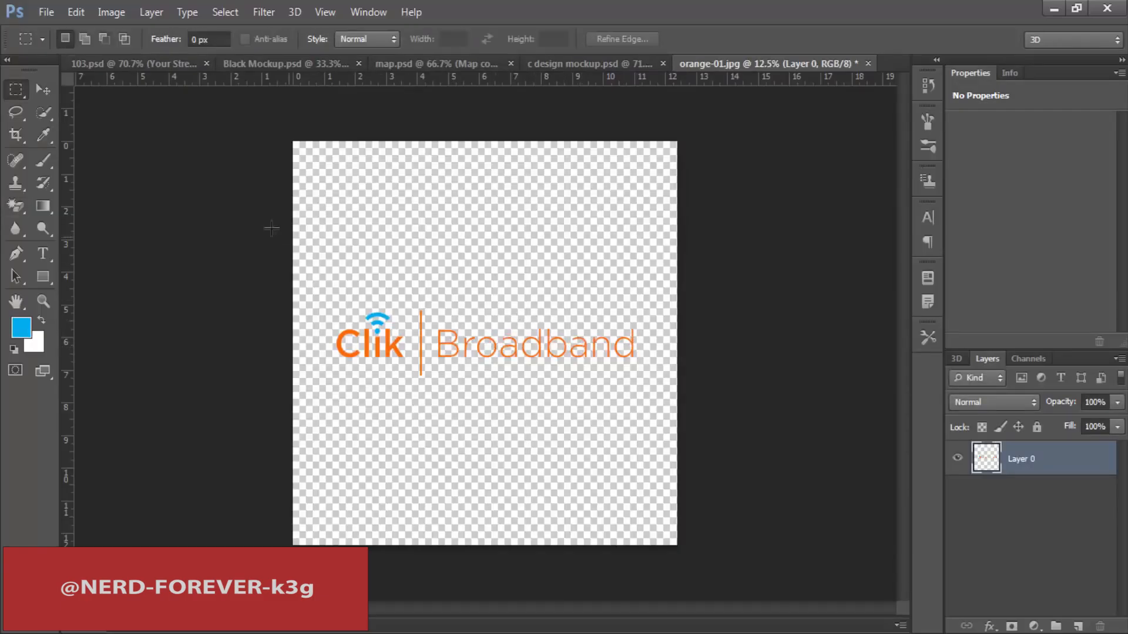
drag(325, 273, 646, 391)
key(Delete)
key(ctrl+d)
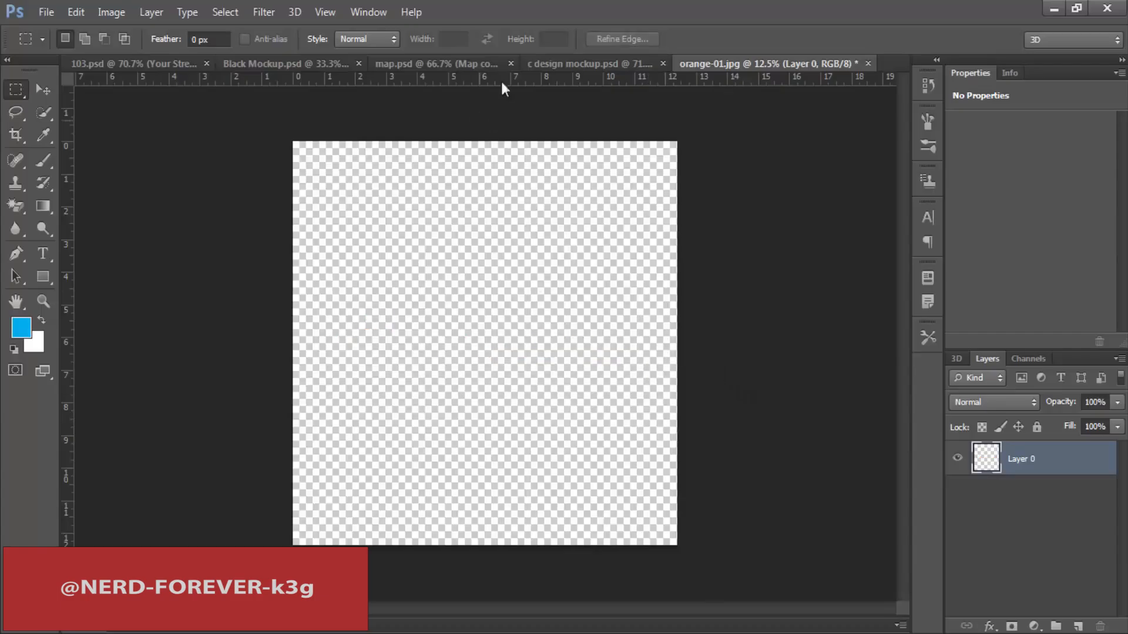
Step: Return to 103.psd, display the back of the 01 copy group and hide its embossed logo layer
click(422, 64)
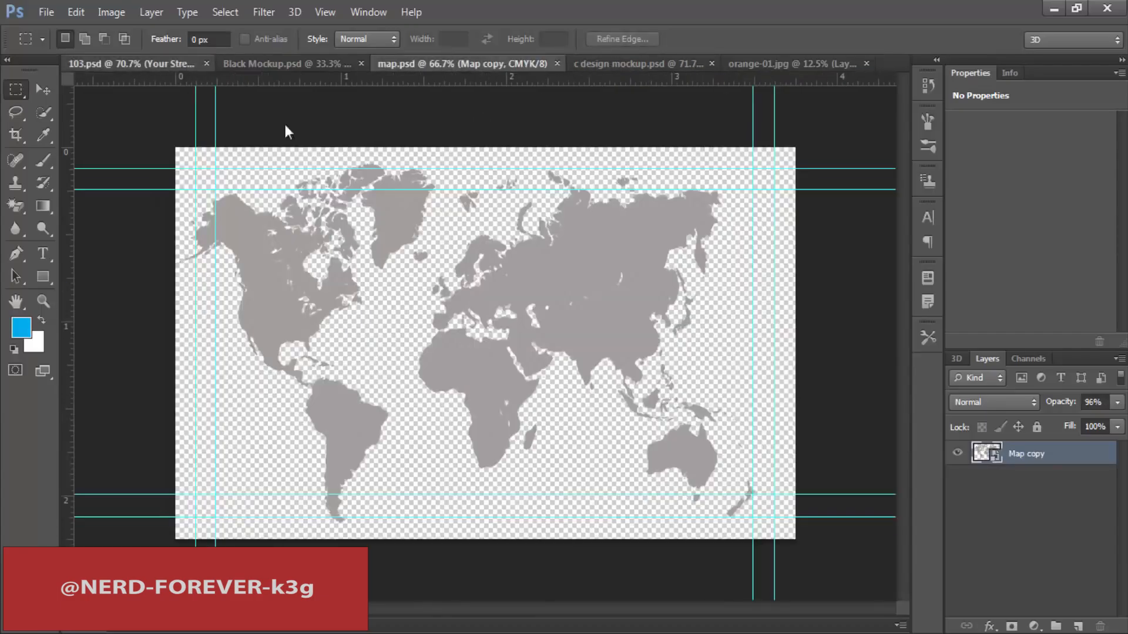
click(135, 63)
scroll(1039, 493, up, 5)
click(957, 539)
click(990, 520)
click(1063, 546)
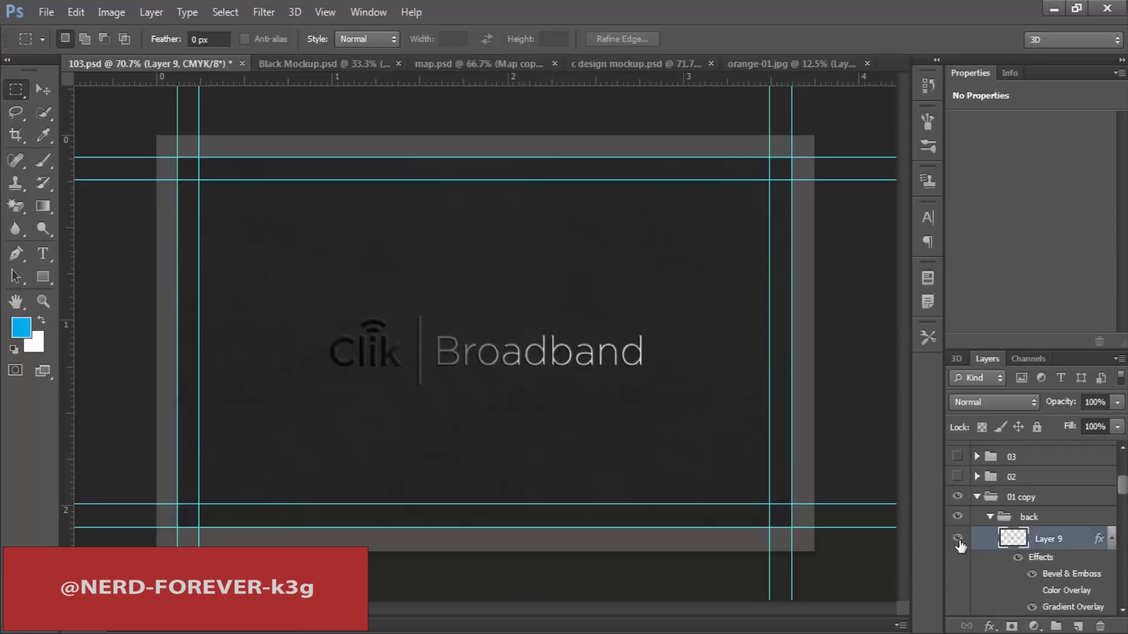
click(957, 541)
Step: Paste the orange logo onto the back and scale it down to about 1.7 in wide
key(ctrl+v)
key(ctrl+t)
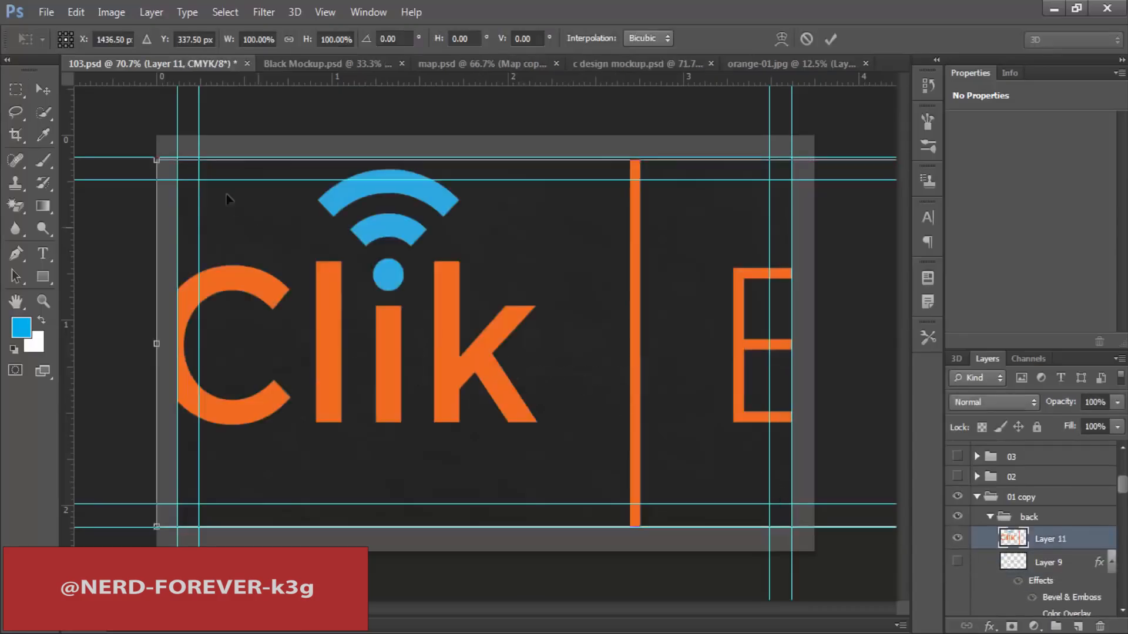
drag(561, 380, 870, 394)
drag(867, 344, 361, 339)
drag(628, 311, 649, 304)
key(Return)
Step: Reposition the orange logo near the centre of the card's back
key(m)
mouse_move(512, 351)
mouse_down()
mouse_move(494, 351)
mouse_move(502, 366)
mouse_up()
key(v)
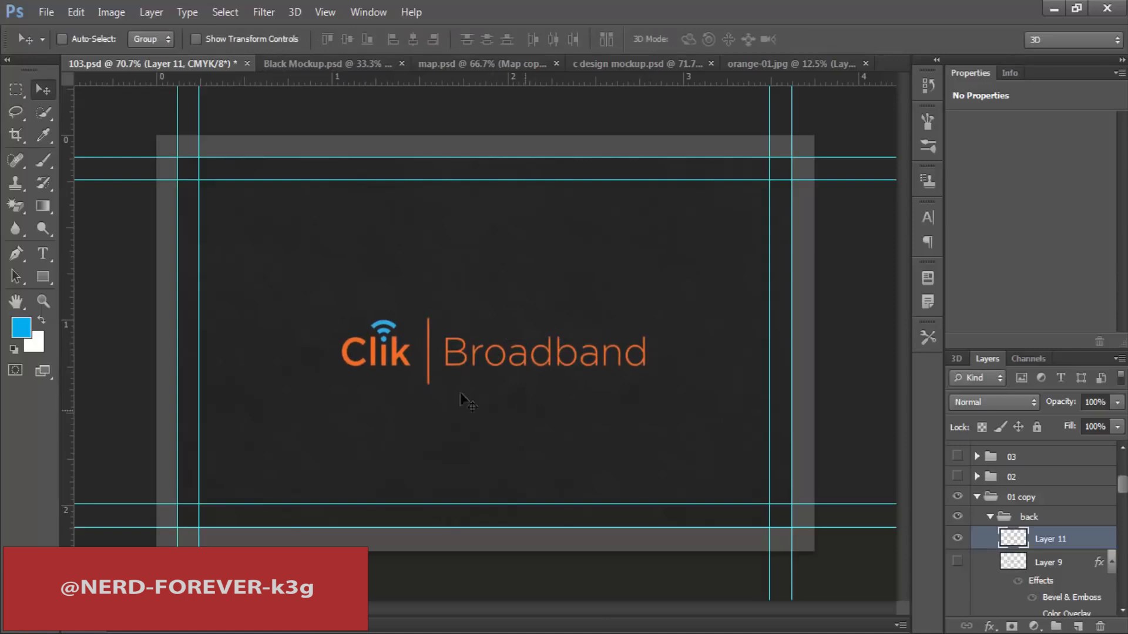
key(m)
key(v)
mouse_move(578, 365)
mouse_down()
mouse_move(563, 344)
mouse_move(575, 357)
mouse_up()
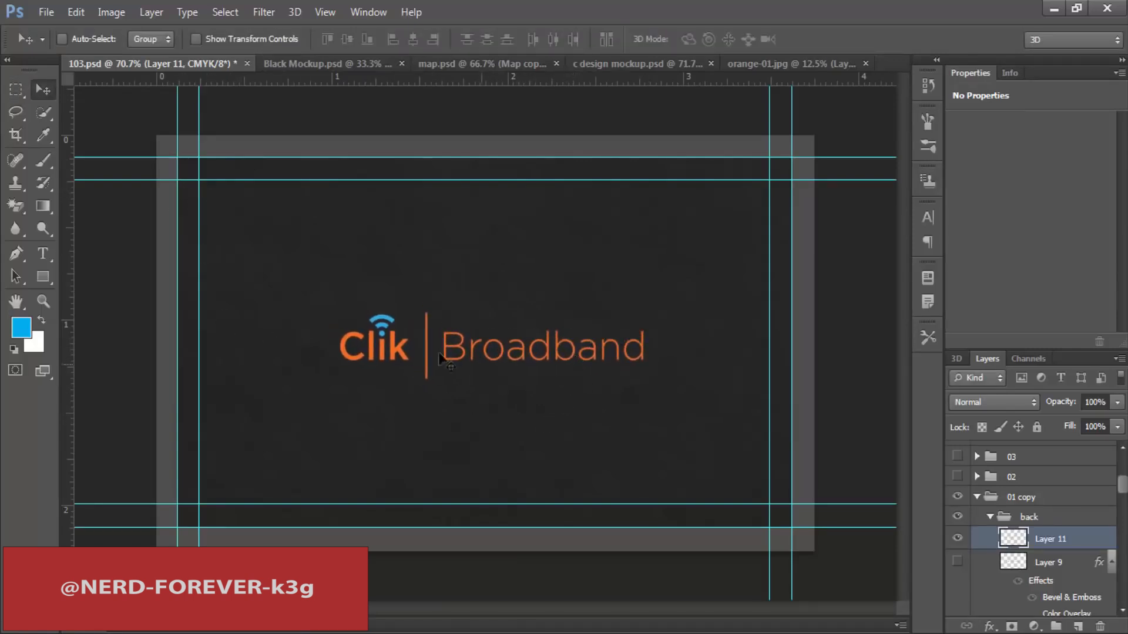
Step: Copy the whole back design within the trim guides and place it in the Back smart object of Black Mockup.psd
key(m)
drag(182, 154, 814, 528)
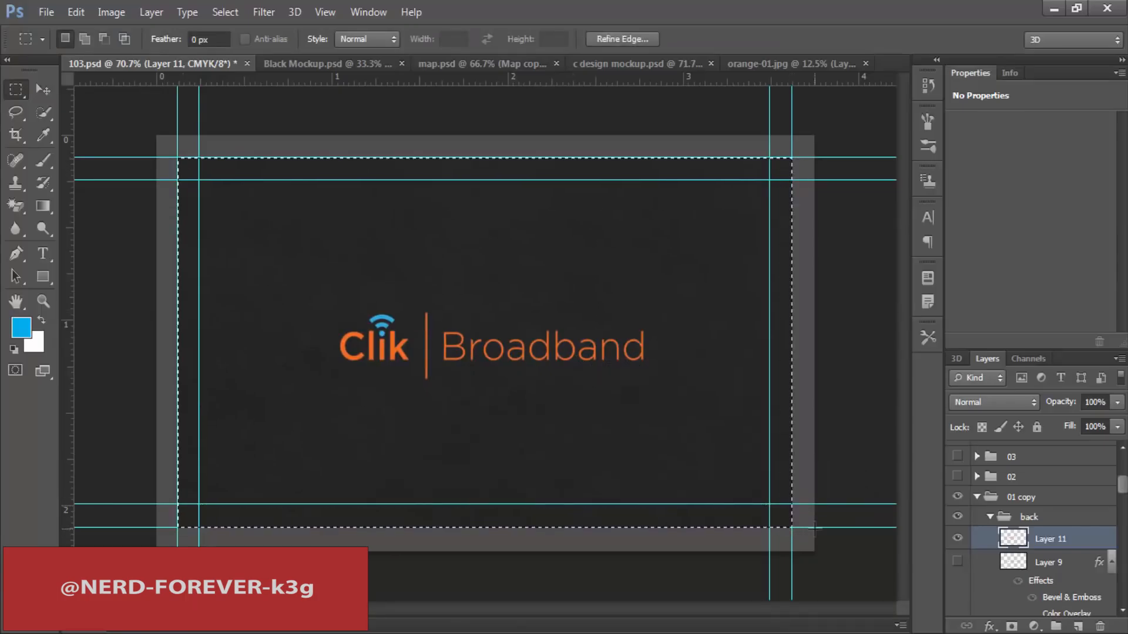
click(322, 63)
double_click(985, 475)
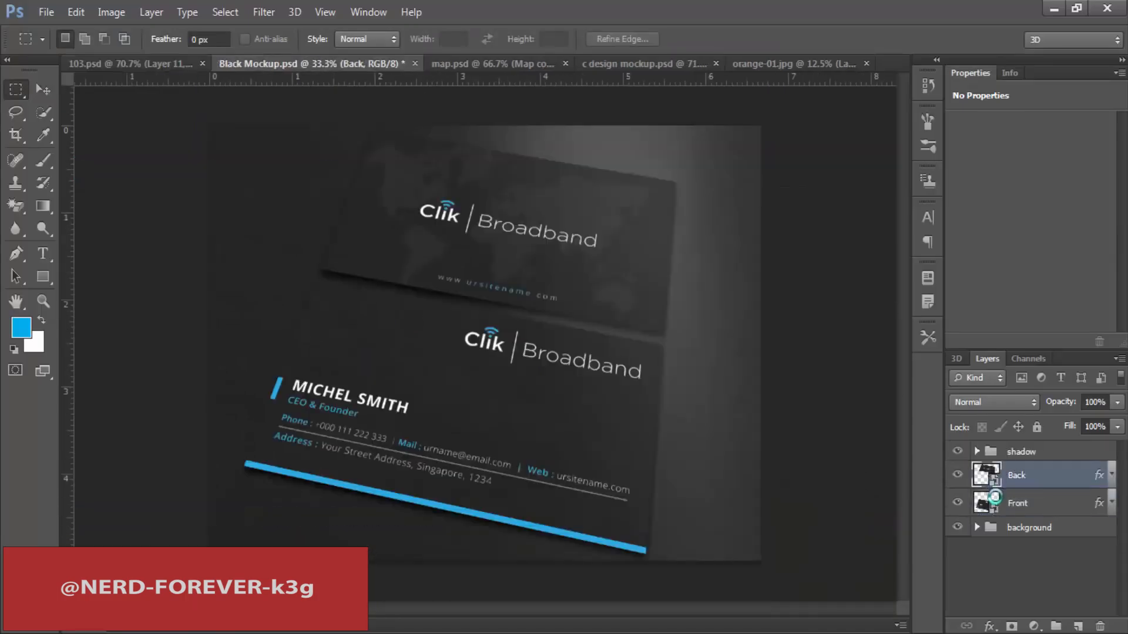
key(ctrl+s)
key(ctrl+w)
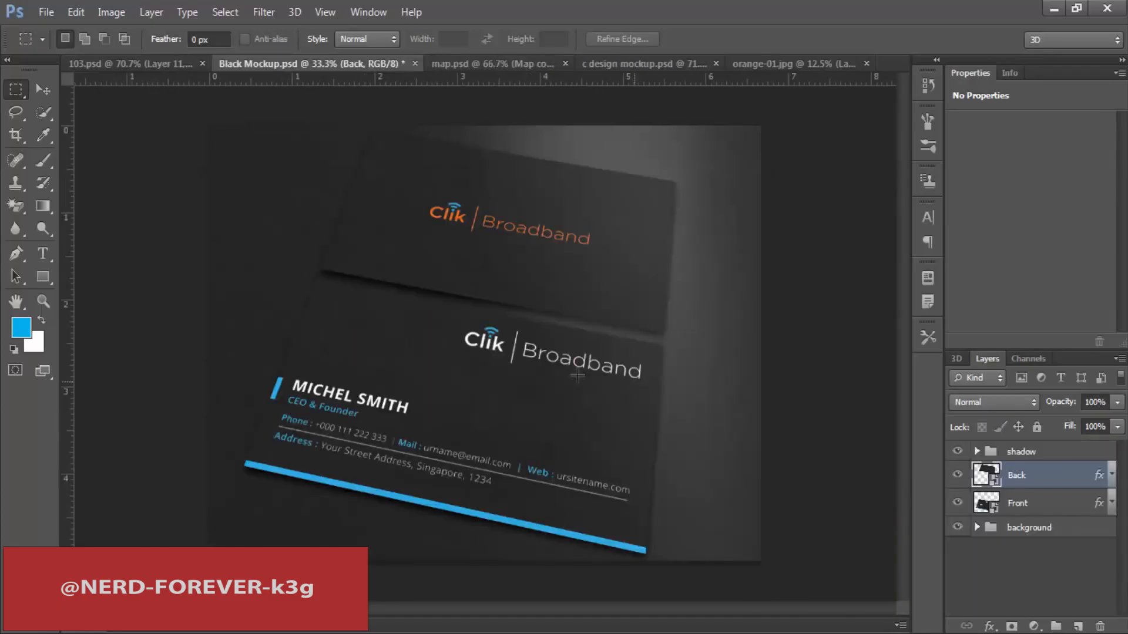
Step: Return to 103.psd, hide and collapse the back group of 01 copy, and select its front group
click(152, 65)
click(958, 584)
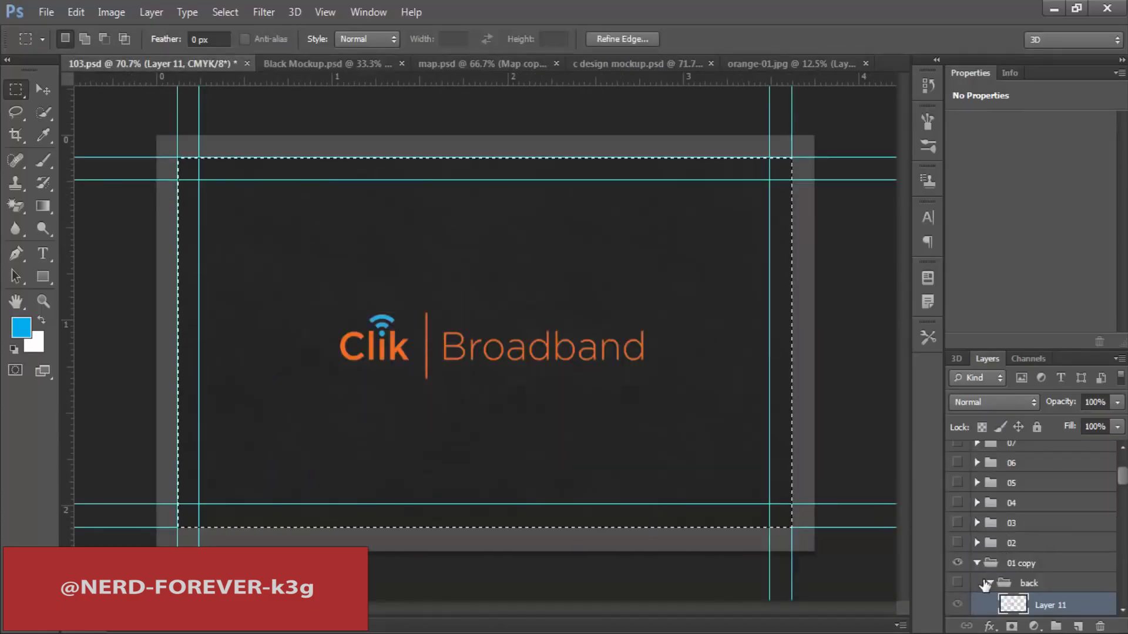
click(990, 584)
click(959, 564)
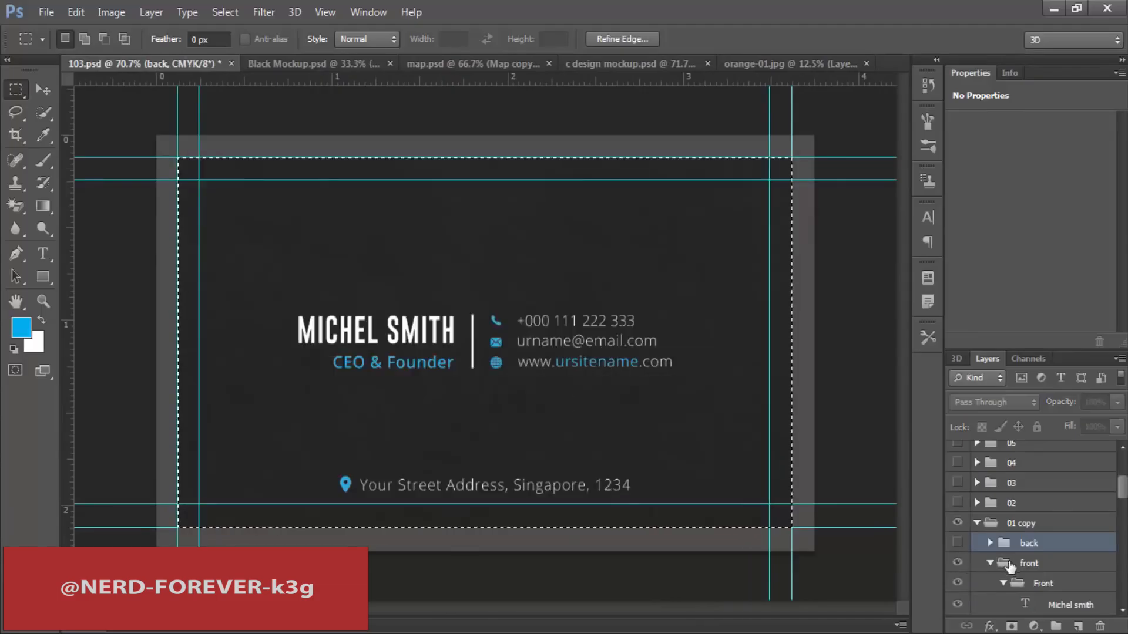
click(1022, 564)
Step: Sample the orange of the back's logo as the foreground colour, showing the back group only while sampling
key(t)
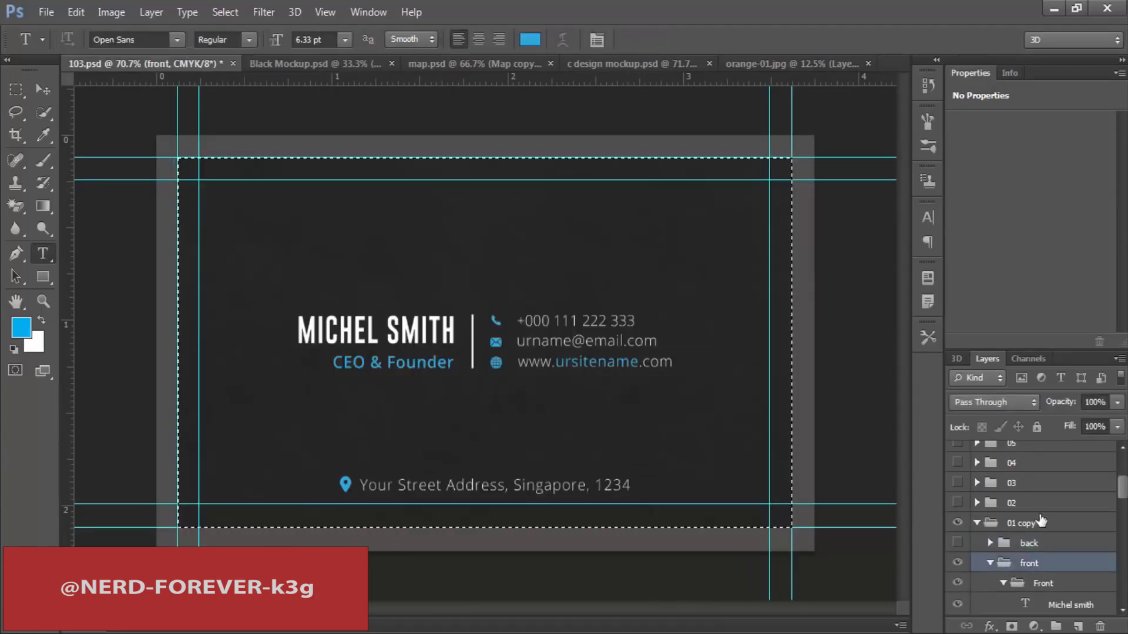
click(957, 543)
key(i)
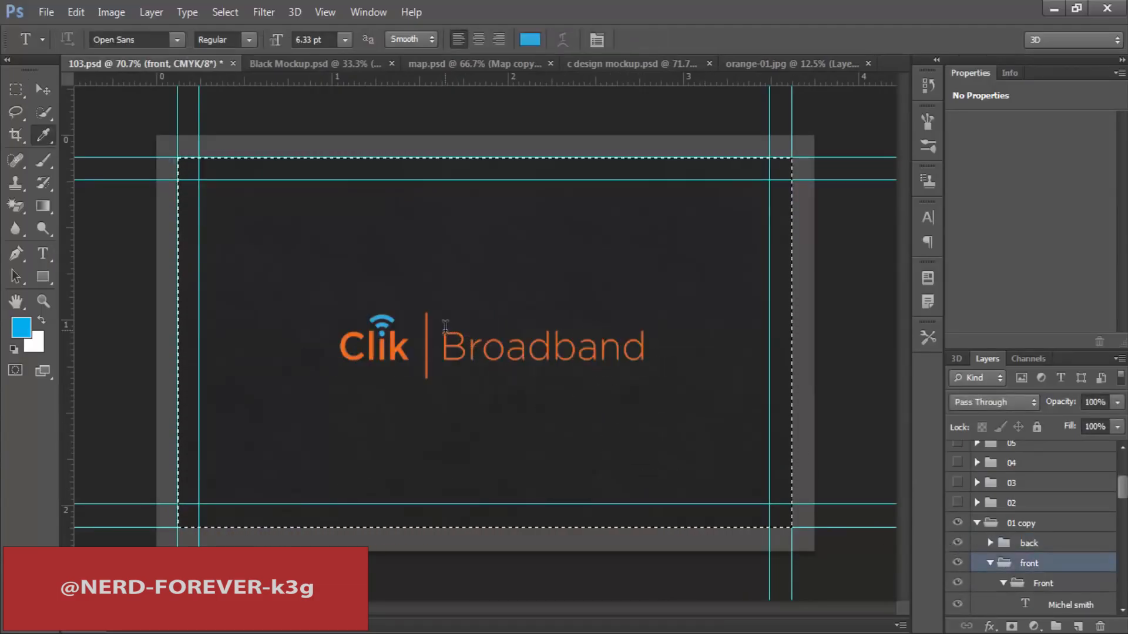
key(x)
click(405, 345)
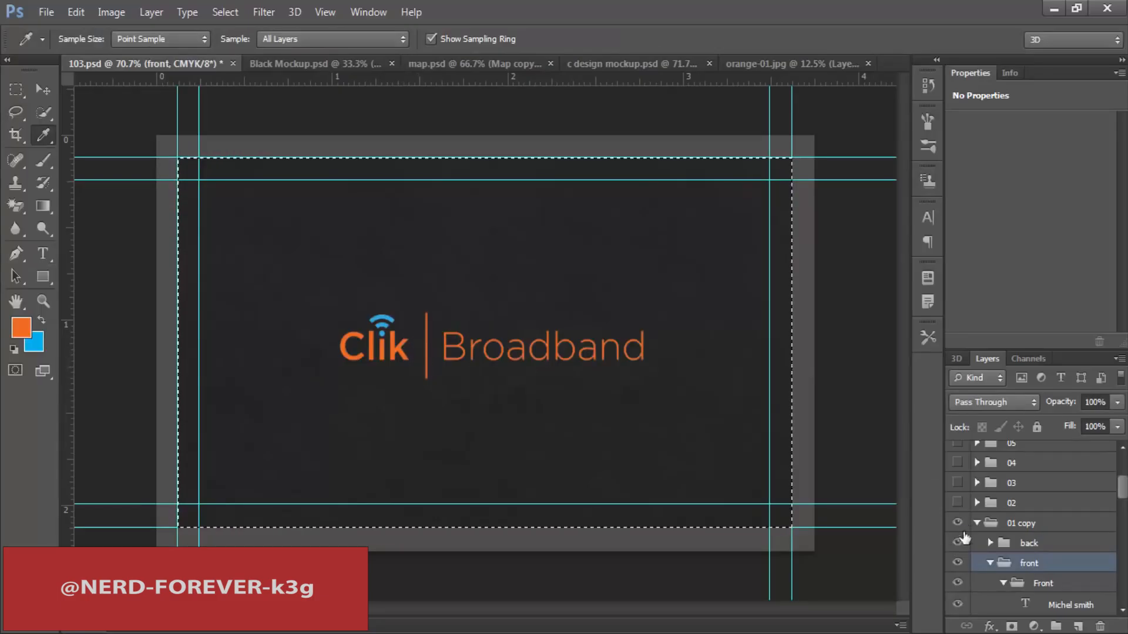
click(958, 543)
Step: Recolour the "ursitename" part of the front's website text with the foreground orange
key(t)
double_click(591, 362)
click(22, 327)
click(1012, 184)
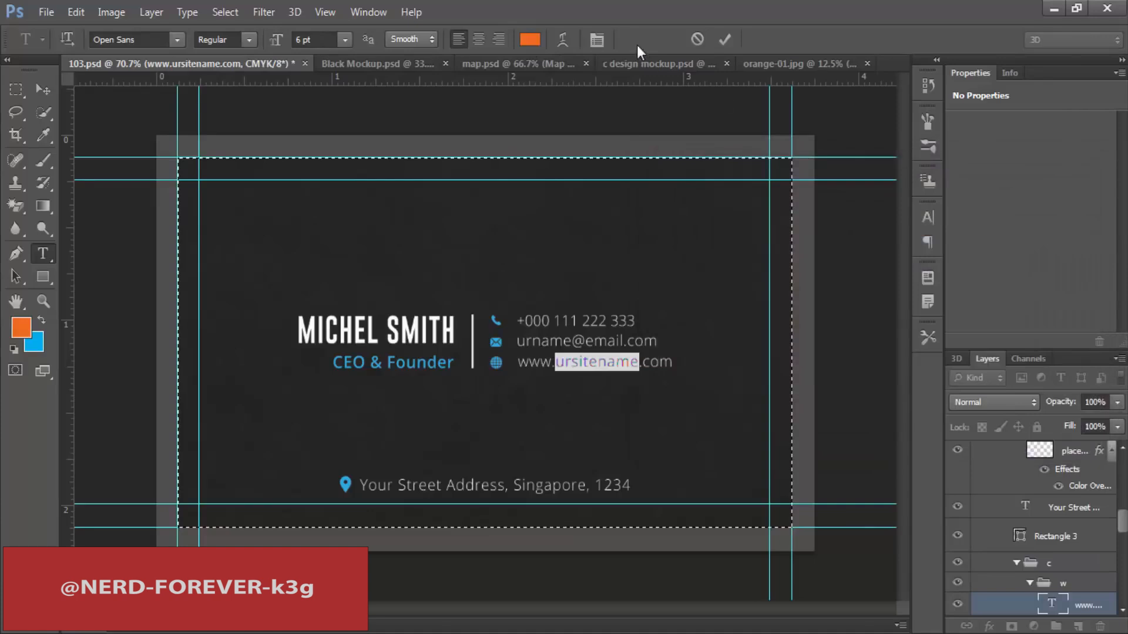
click(724, 39)
Step: Set the Color Overlay of the globe icon beside the website text to the foreground orange, f36c21
scroll(1051, 575, down, 2)
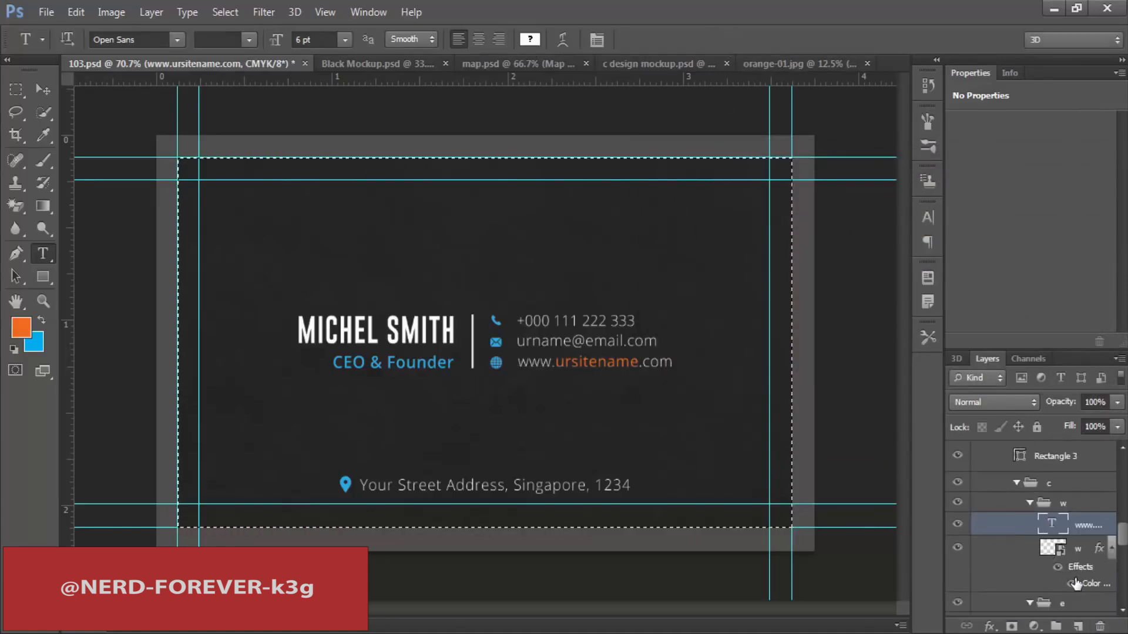
click(1061, 584)
double_click(1062, 584)
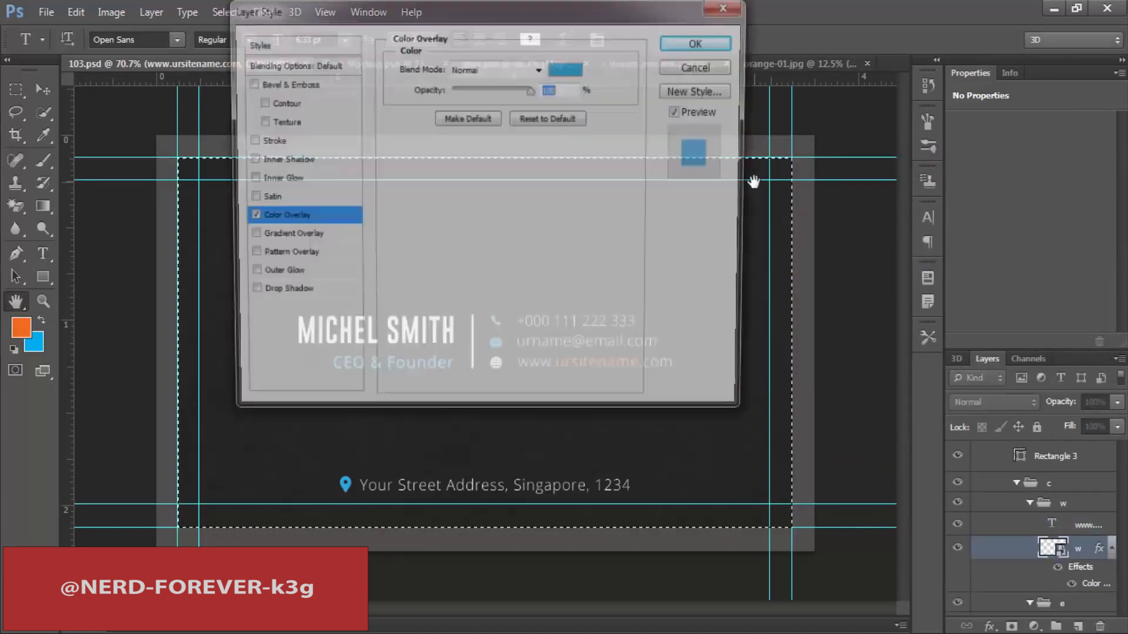
click(567, 68)
click(14, 321)
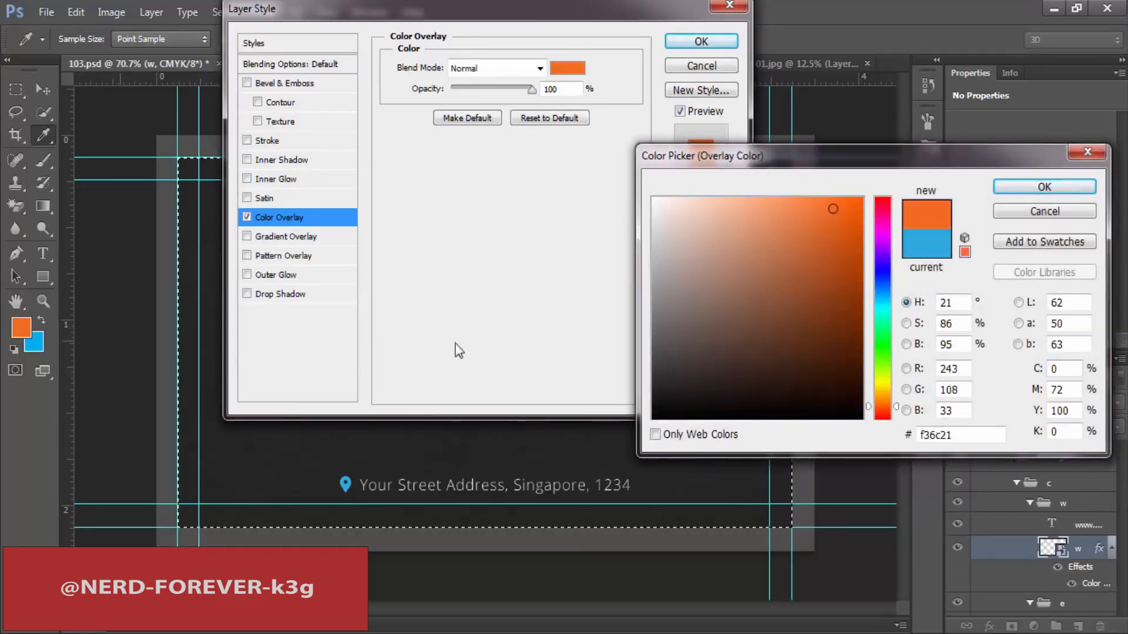
click(1044, 186)
click(727, 44)
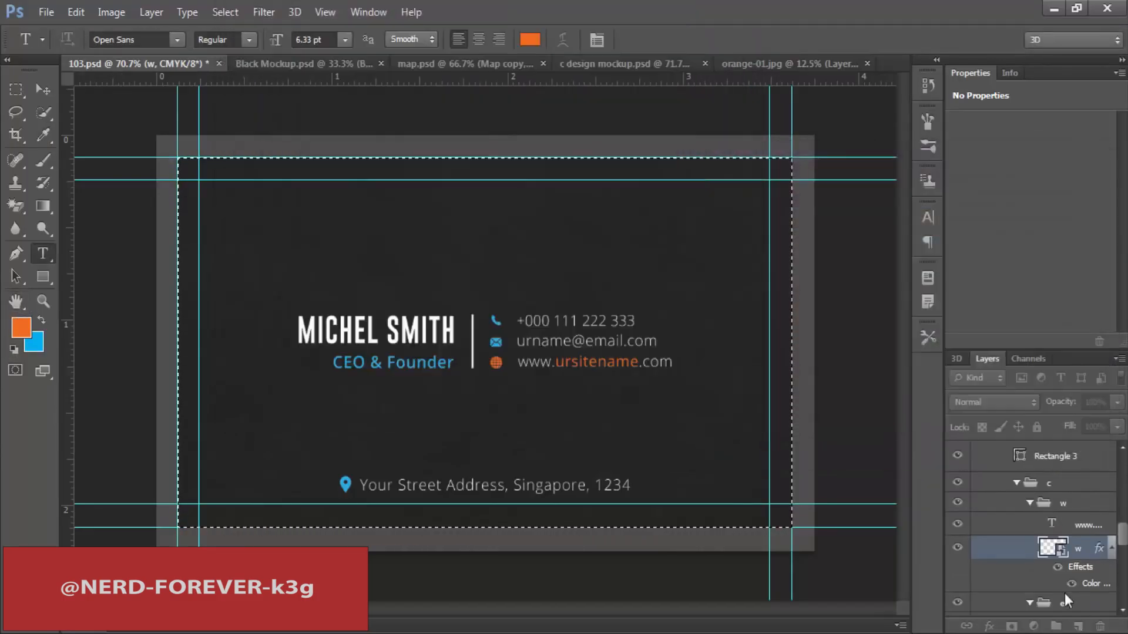
Step: Copy the globe icon's layer style onto the front's envelope and phone icons
right_click(1084, 565)
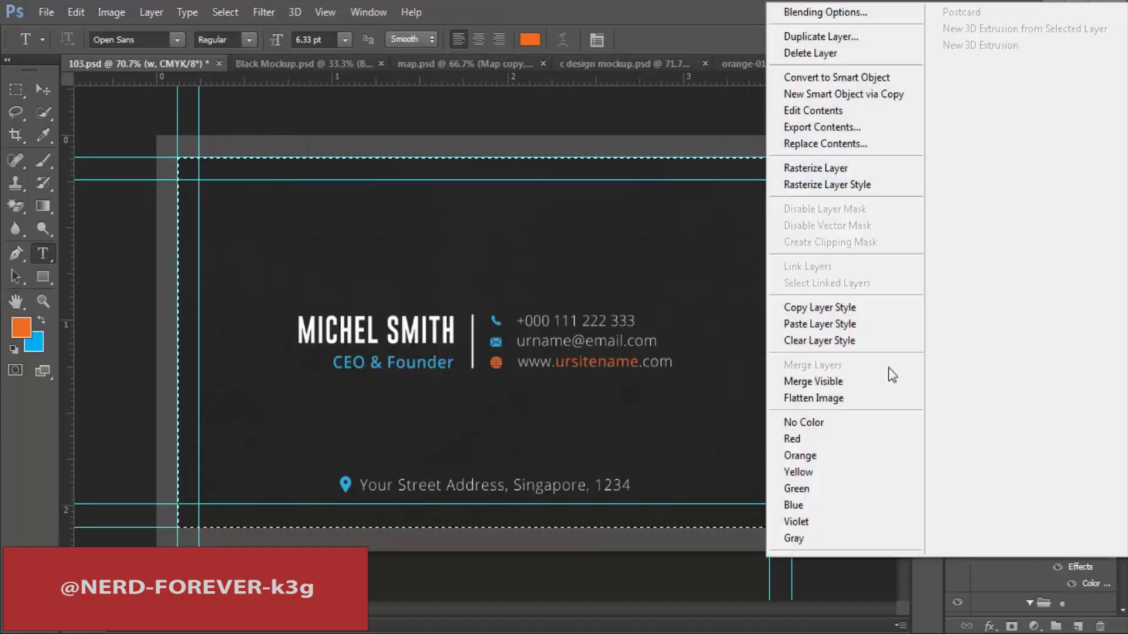
click(801, 305)
scroll(1082, 572, down, 2)
click(1084, 573)
scroll(1091, 578, down, 2)
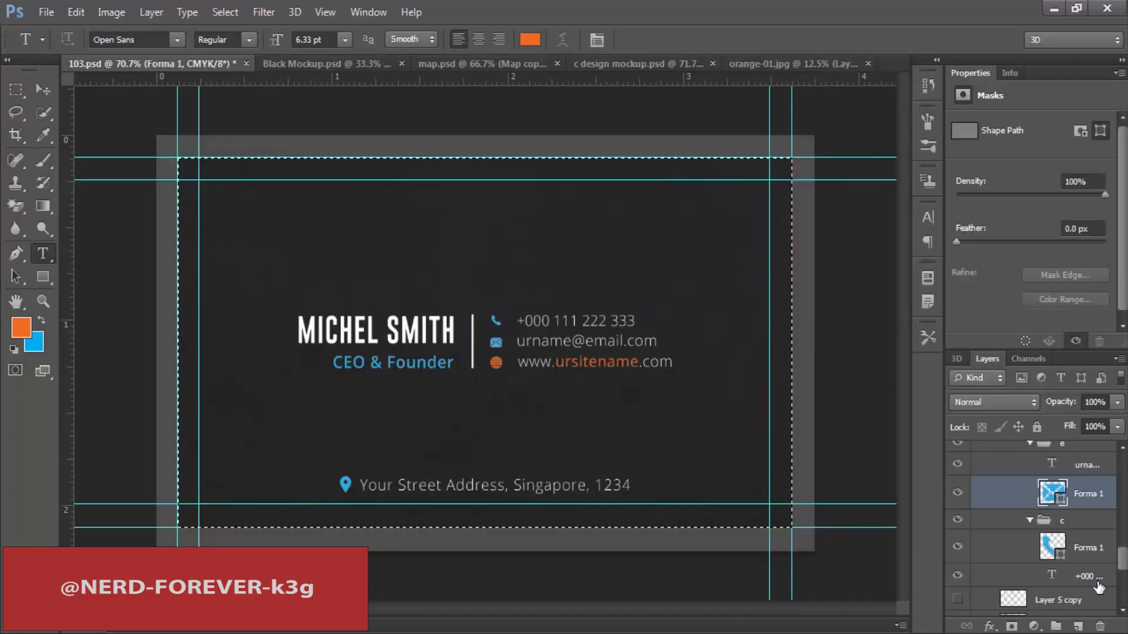
ctrl+click(1087, 553)
right_click(1087, 554)
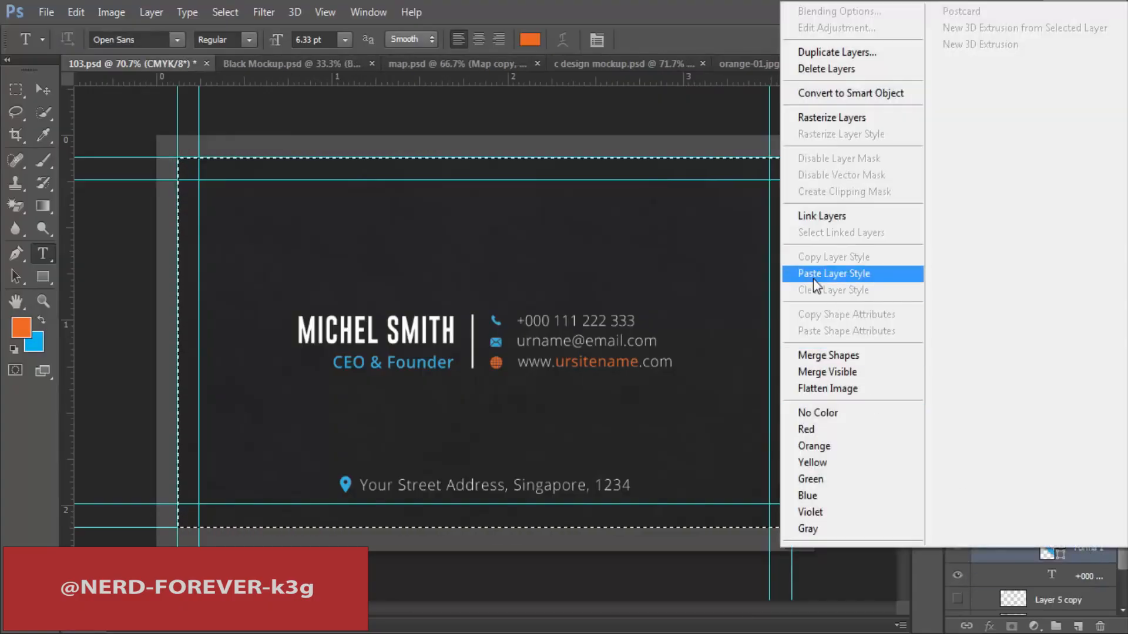
click(834, 273)
Step: Apply the copied orange layer style to the location pin icon beside the street address and clear the selection
scroll(1088, 536, up, 3)
scroll(1087, 536, up, 3)
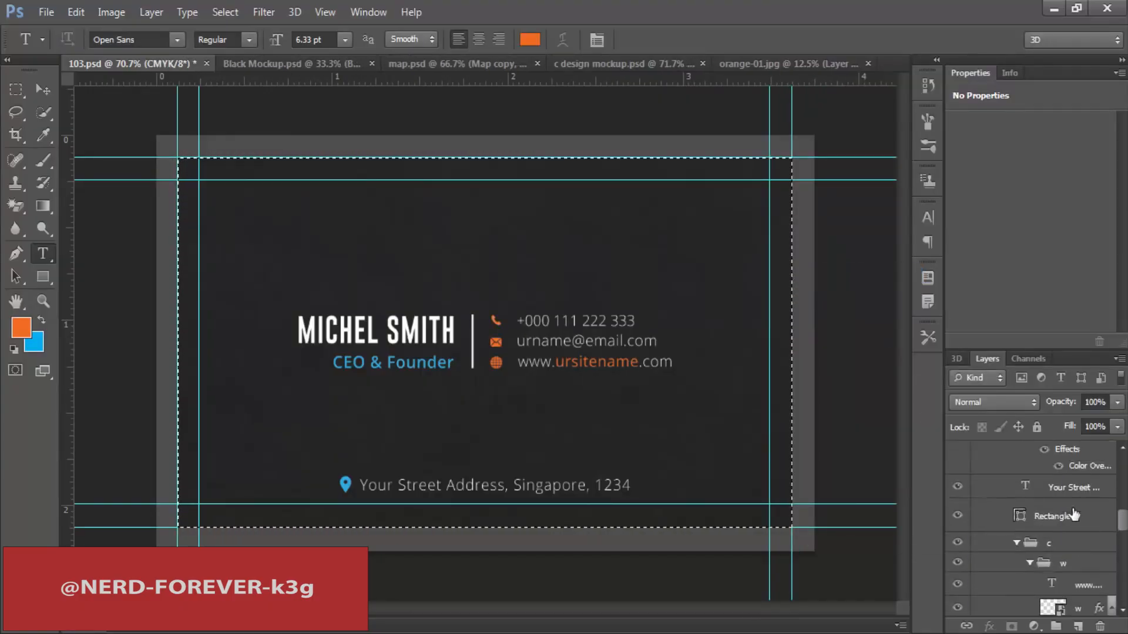
click(1072, 492)
right_click(1072, 492)
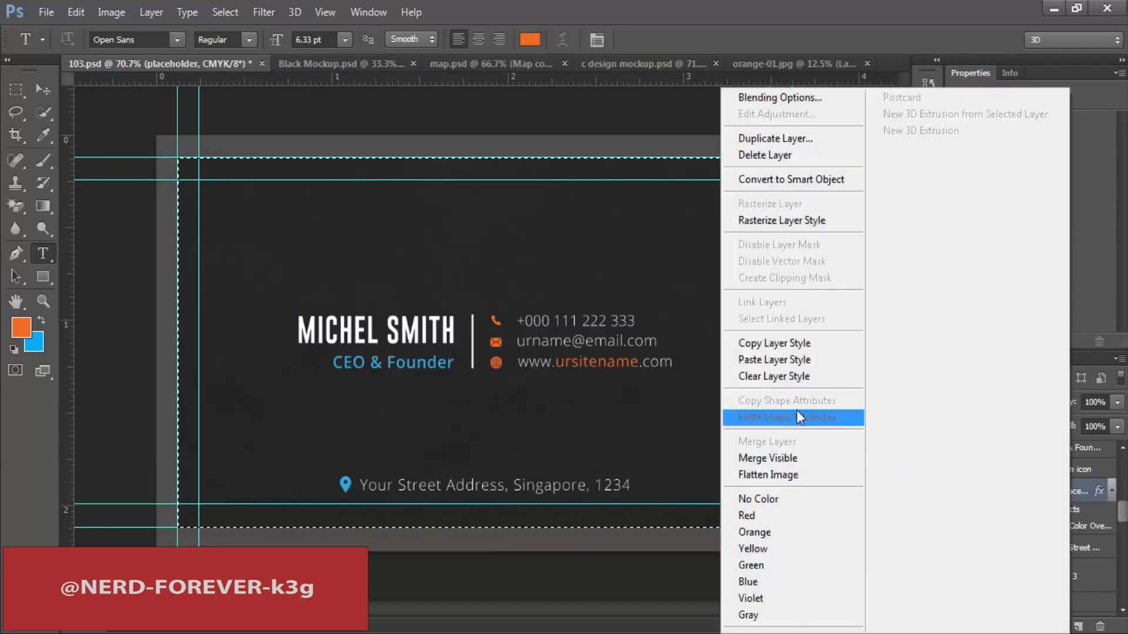
click(777, 359)
key(ctrl+d)
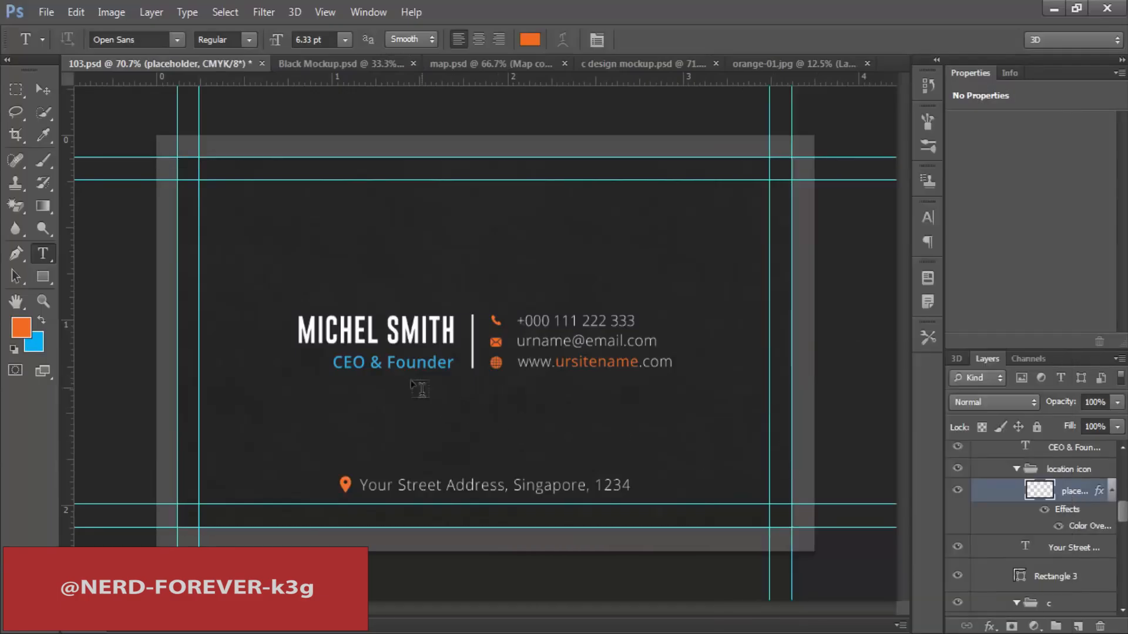
Step: Recolour the "CEO & Founder" text with the foreground orange
triple_click(406, 364)
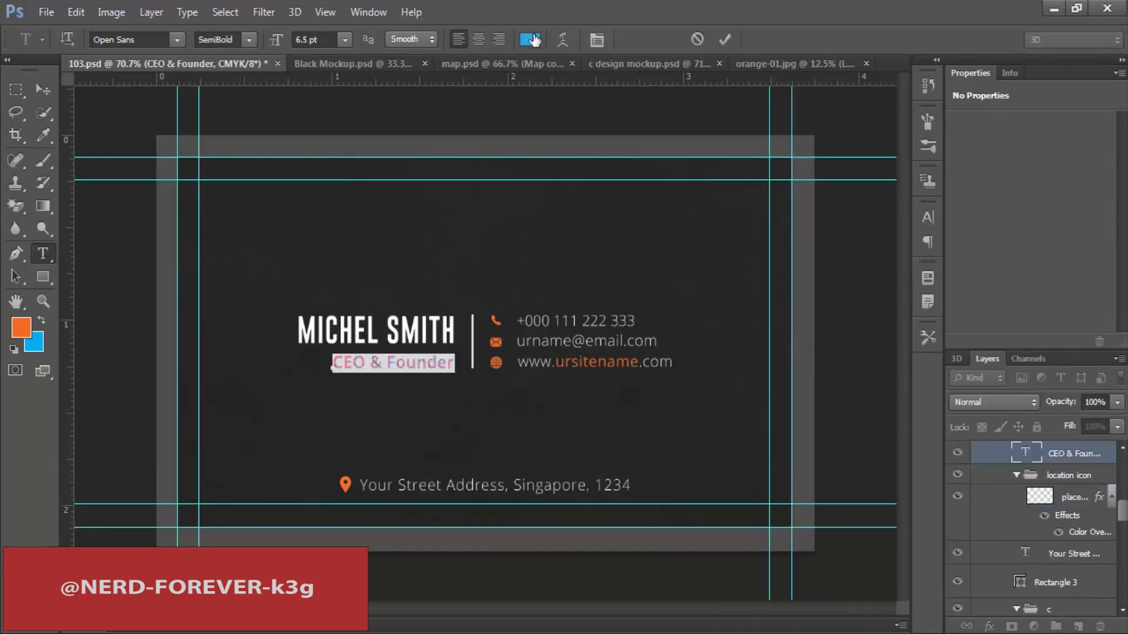
click(531, 39)
click(26, 328)
click(1044, 187)
click(43, 88)
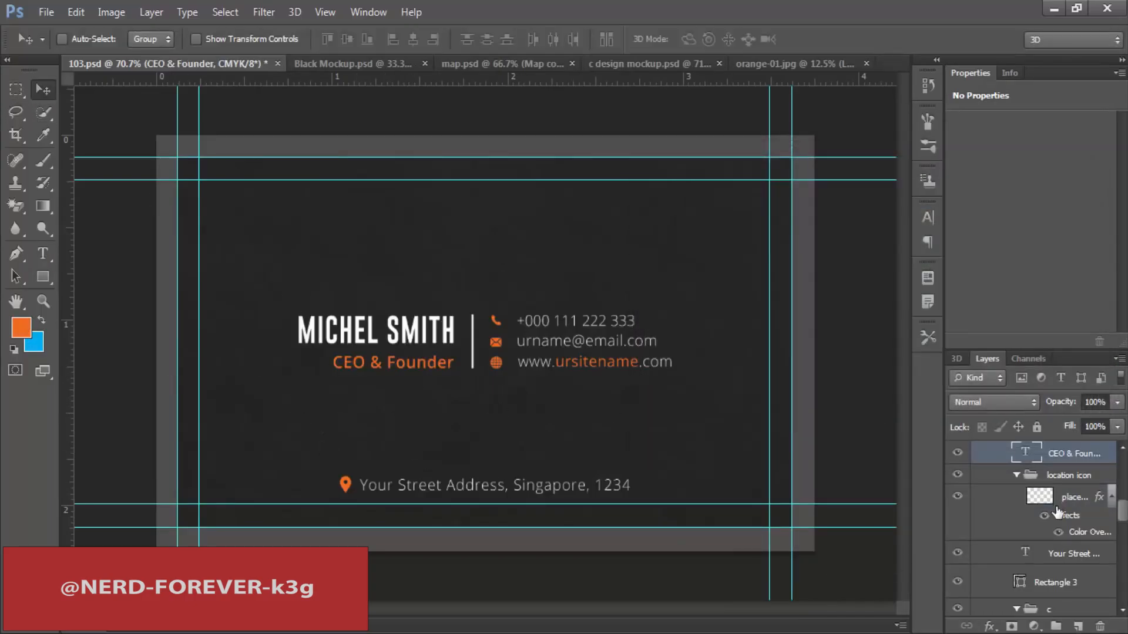
Step: Fill the vertical divider line, Rectangle 3, with the background blue
scroll(1058, 514, up, 4)
scroll(1043, 553, down, 5)
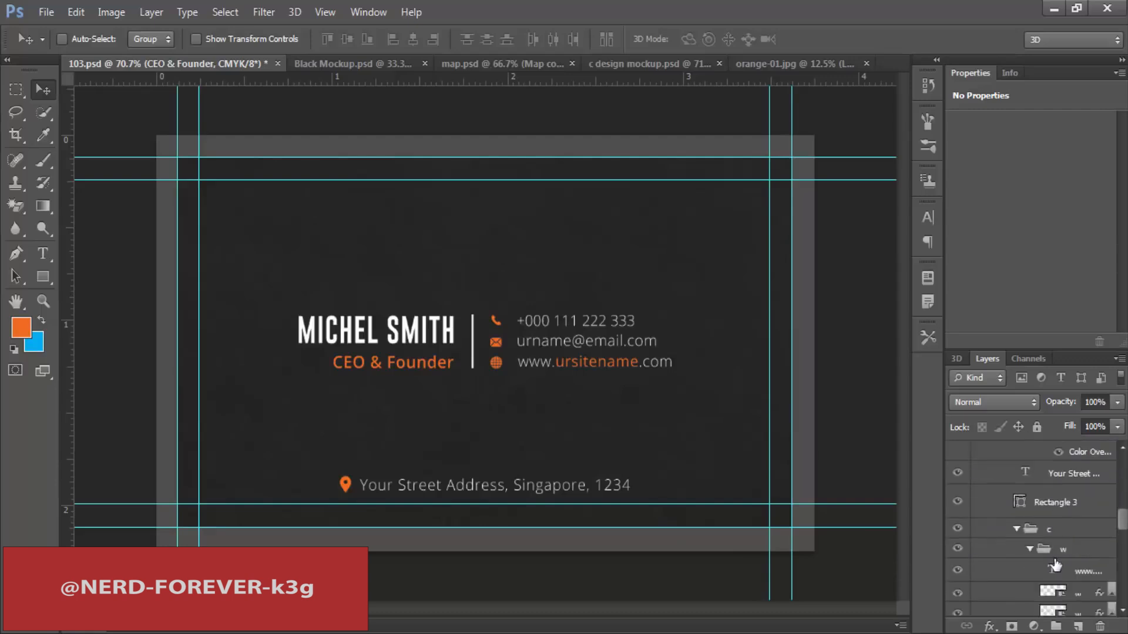
double_click(1019, 502)
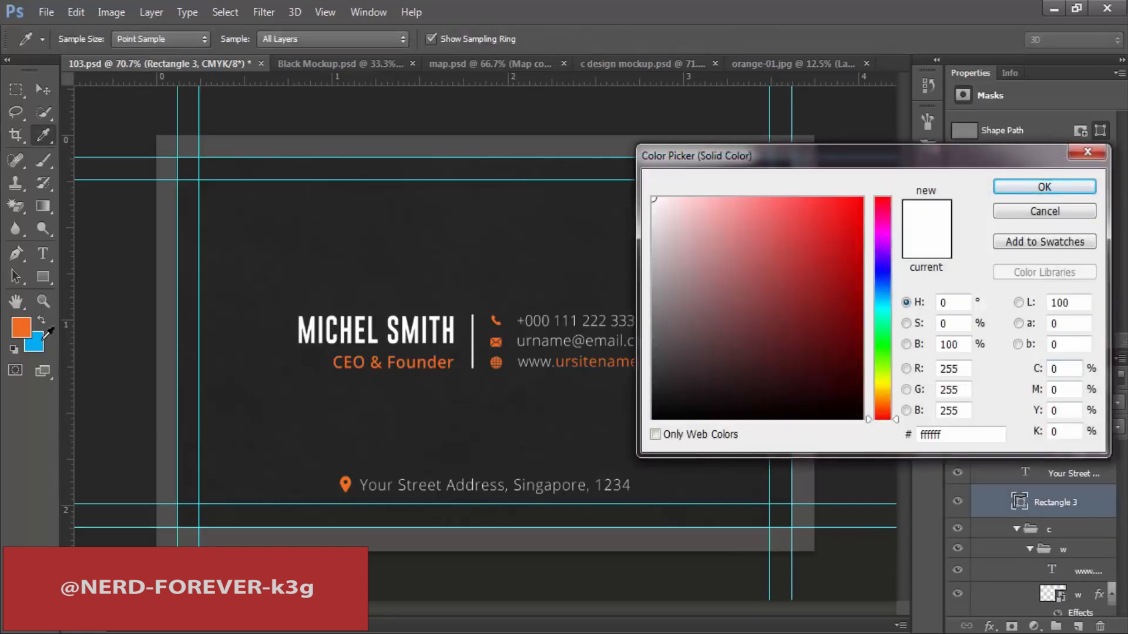
click(38, 343)
click(1031, 187)
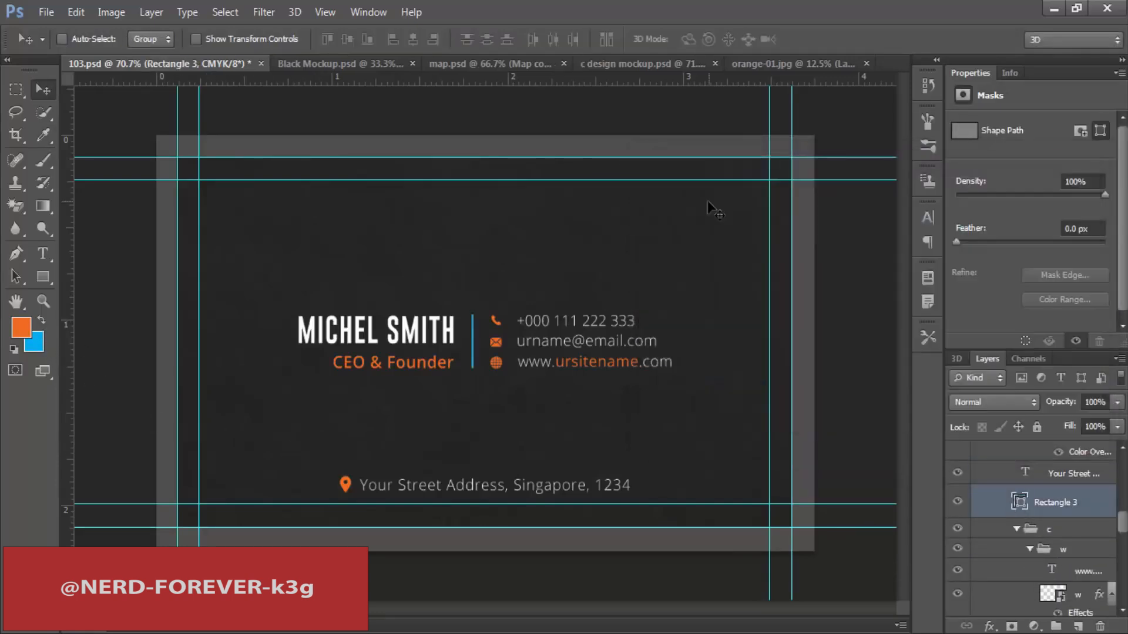
Step: Select the card front along the outer guides and copy the merged artwork
key(m)
drag(178, 157, 386, 339)
drag(572, 470, 792, 527)
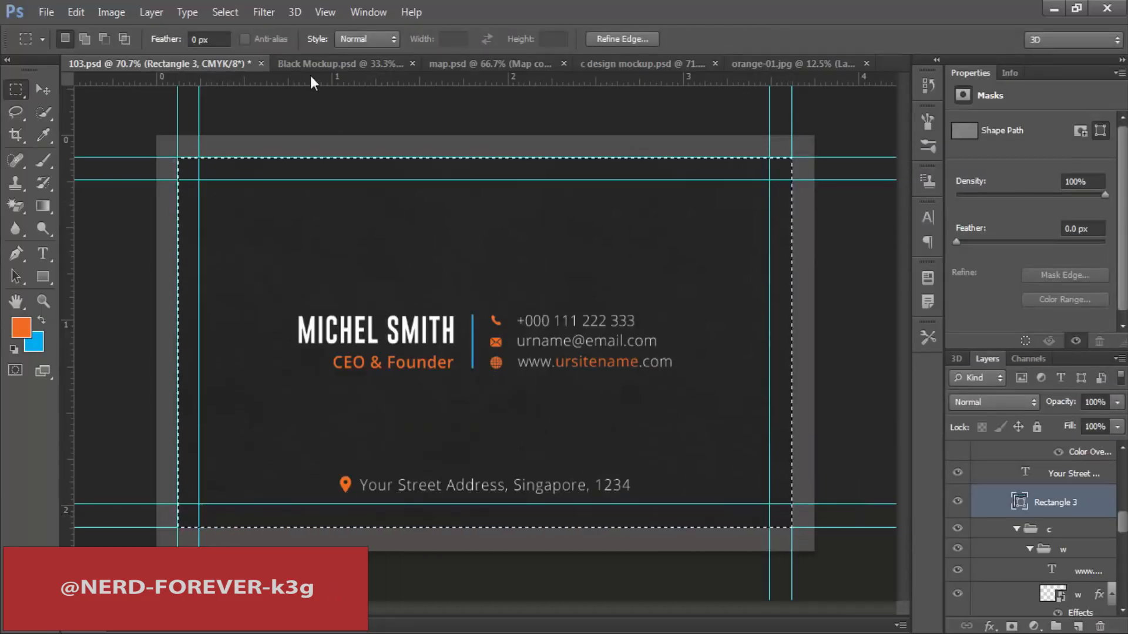
Step: Paste the copied front into the Front smart object of Black Mockup.psd, then save and close the smart object
click(326, 63)
click(995, 508)
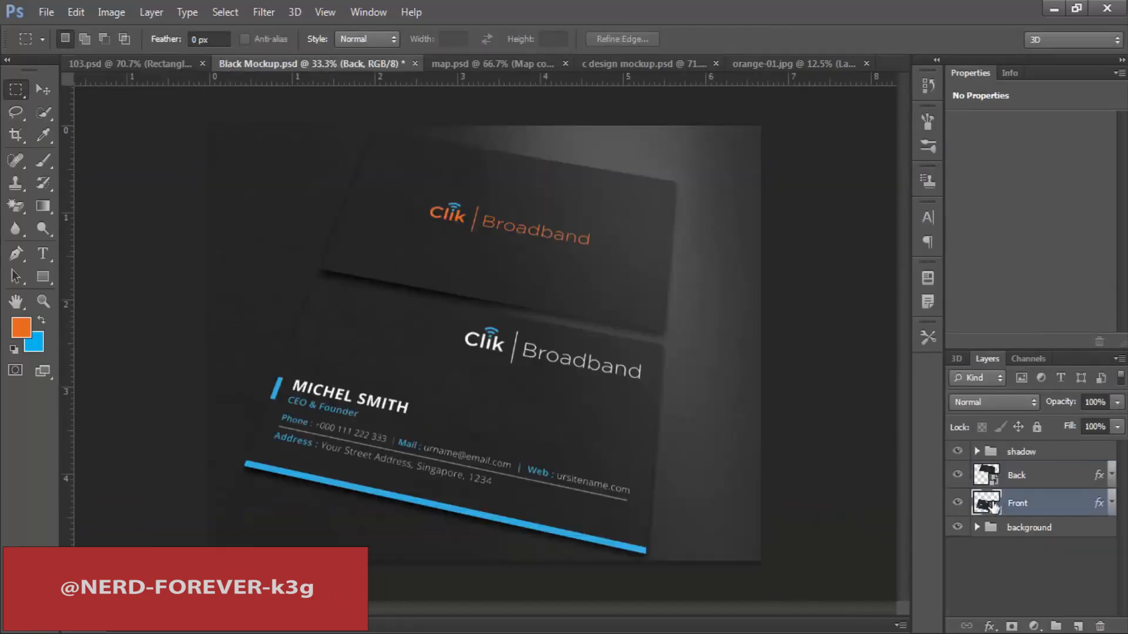
double_click(998, 505)
key(ctrl+s)
key(ctrl+w)
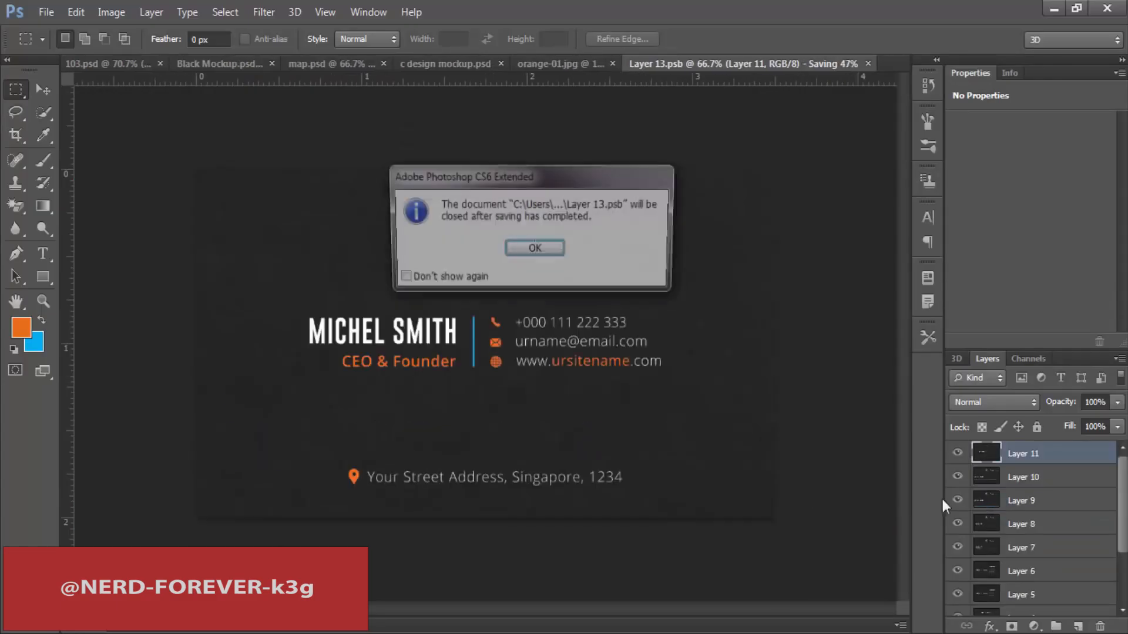
click(541, 250)
key(ctrl+w)
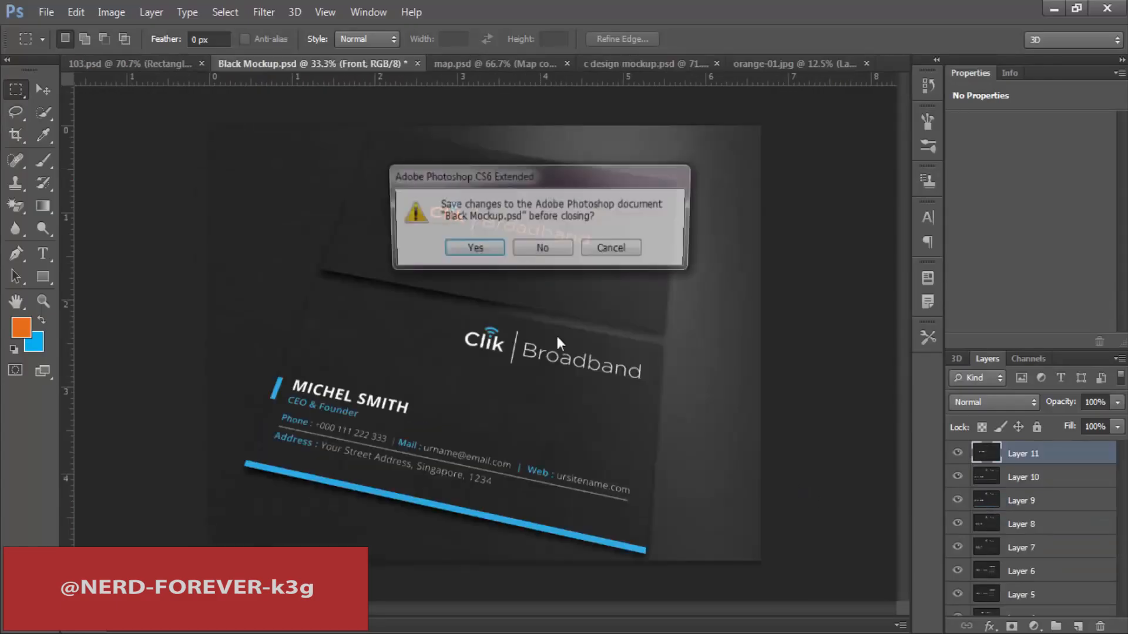
click(620, 247)
Step: Save the black mockup as a JPEG named 13 in New folder
key(ctrl+shift+s)
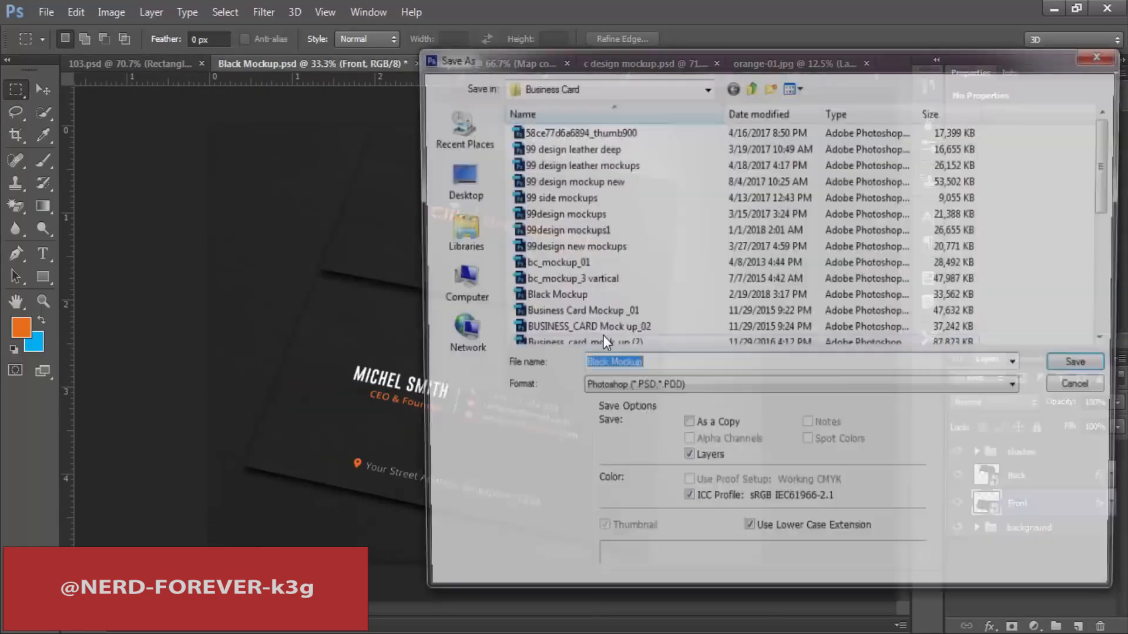
click(699, 389)
click(699, 496)
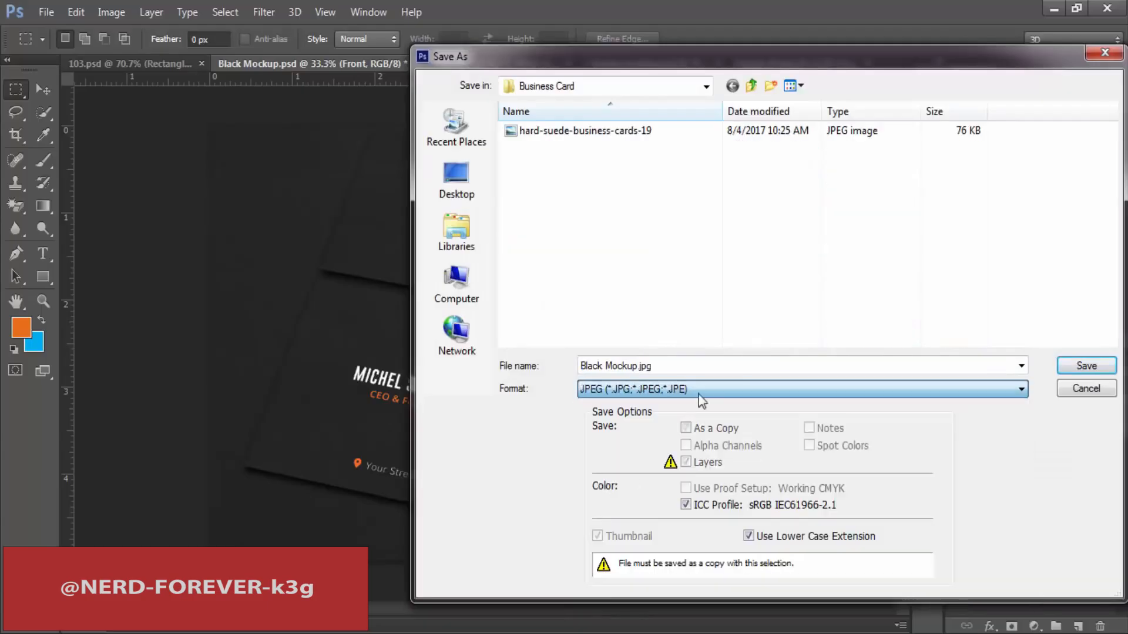
click(751, 86)
click(687, 364)
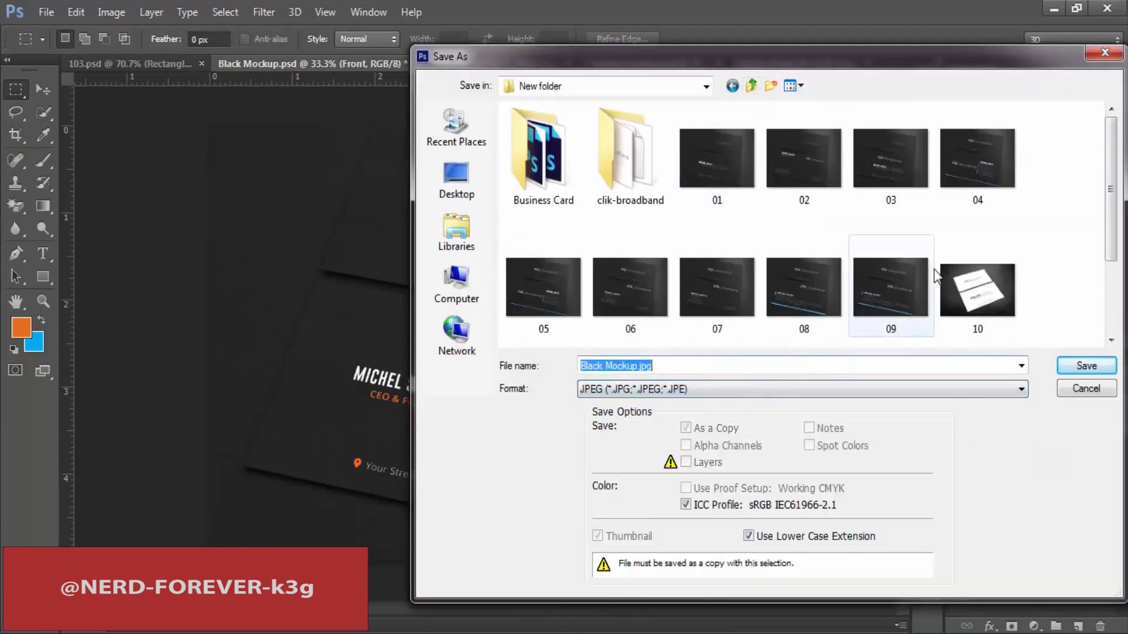
text(12)
key(Return)
key(Return)
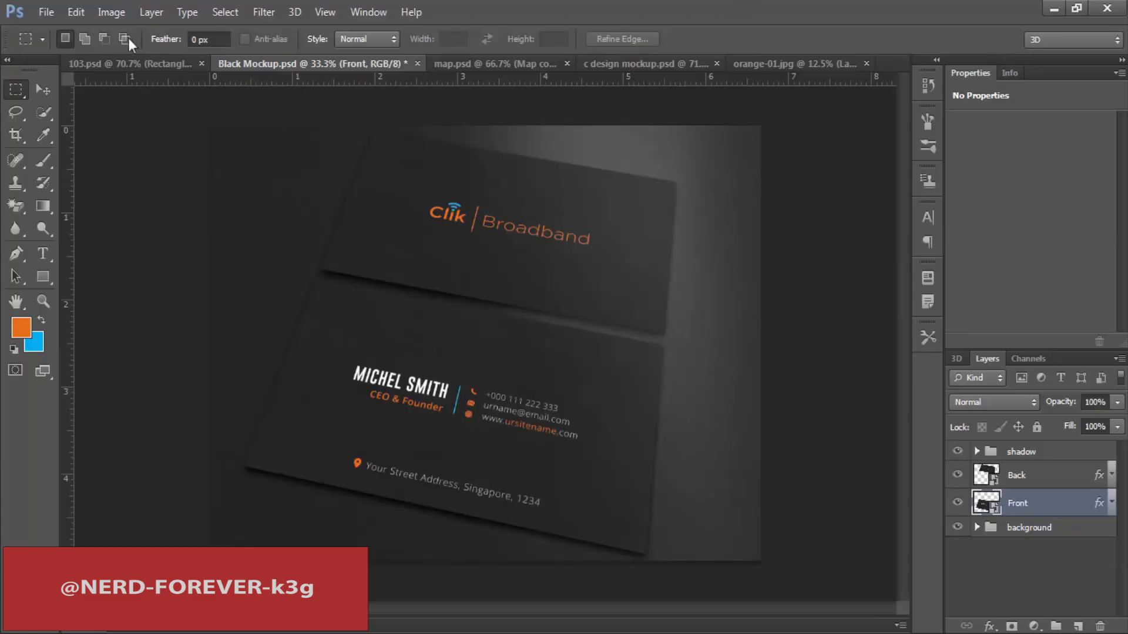
Step: Return to 103.psd and clear the selection on the card front
click(111, 60)
click(604, 342)
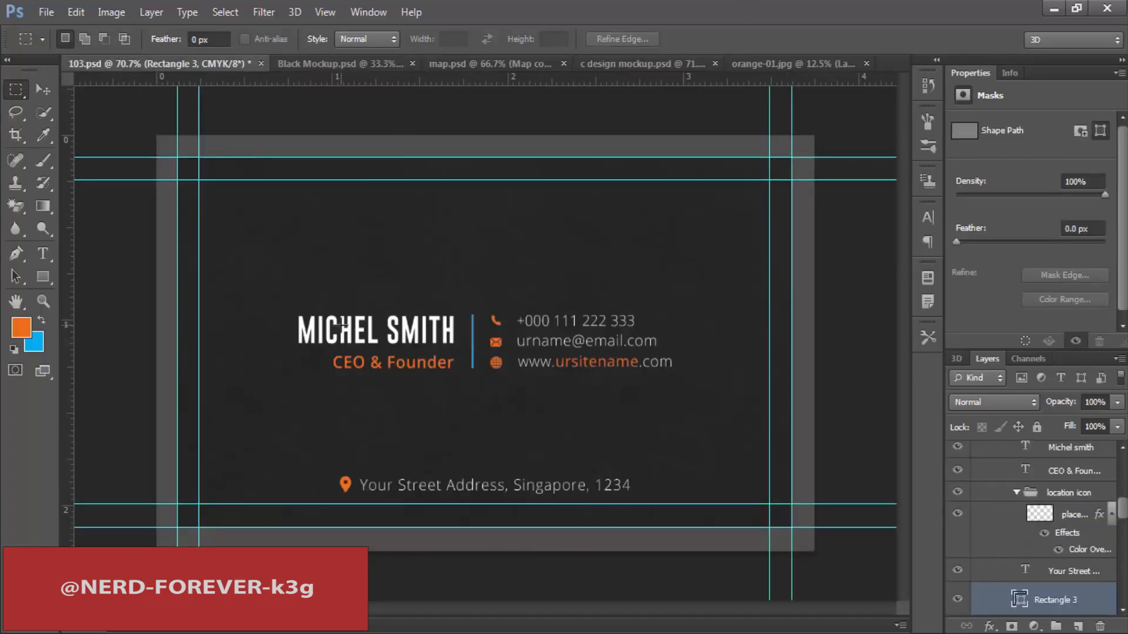
mouse_move(241, 284)
mouse_down()
mouse_move(679, 378)
mouse_move(343, 292)
mouse_move(253, 282)
mouse_up()
click(690, 383)
click(290, 282)
Step: Switch to the New folder window in Windows Explorer and look over the exported mockup images
click(198, 631)
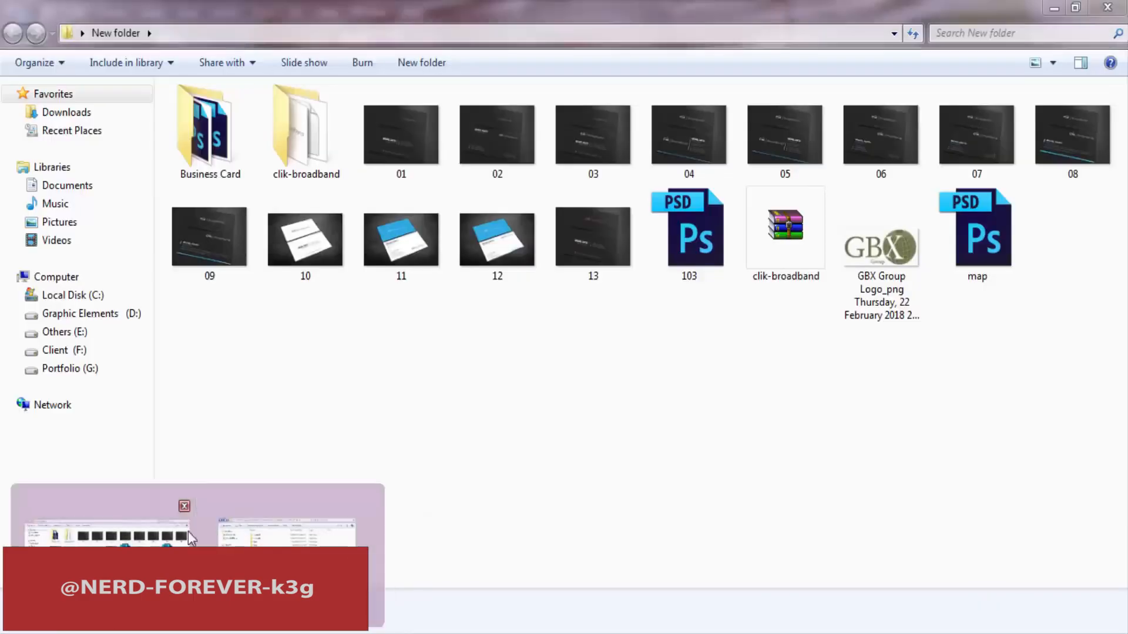
click(135, 579)
click(432, 153)
click(572, 210)
drag(612, 349, 376, 139)
click(209, 323)
drag(191, 315, 598, 236)
click(606, 359)
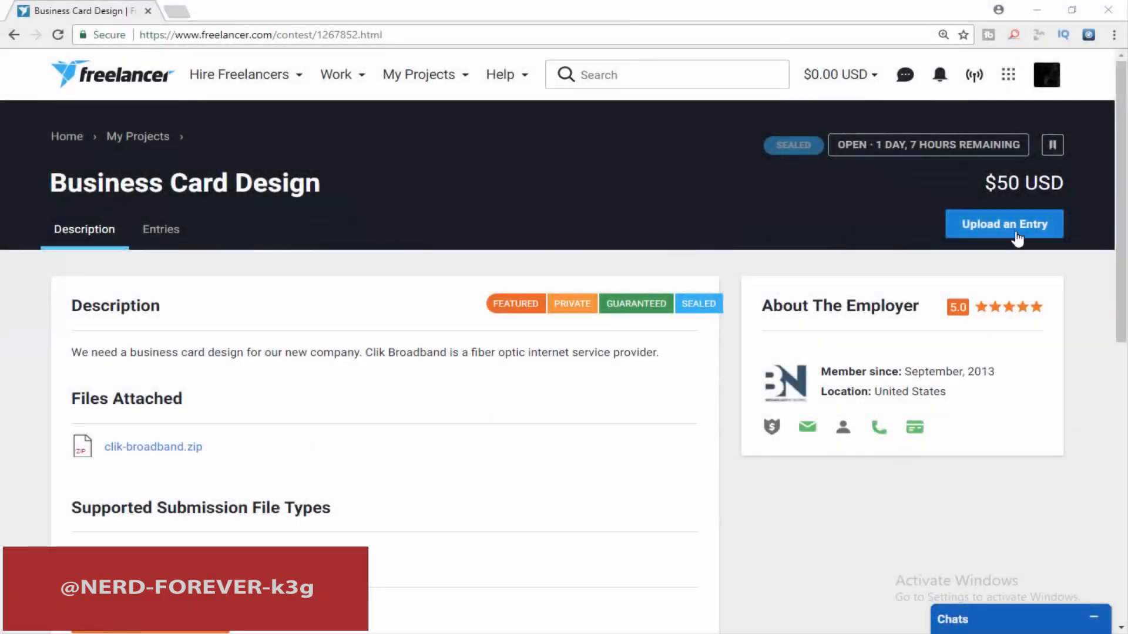
Step: Register as participating in the Freelancer Business Card Design contest and dismiss the confirmation
click(1002, 226)
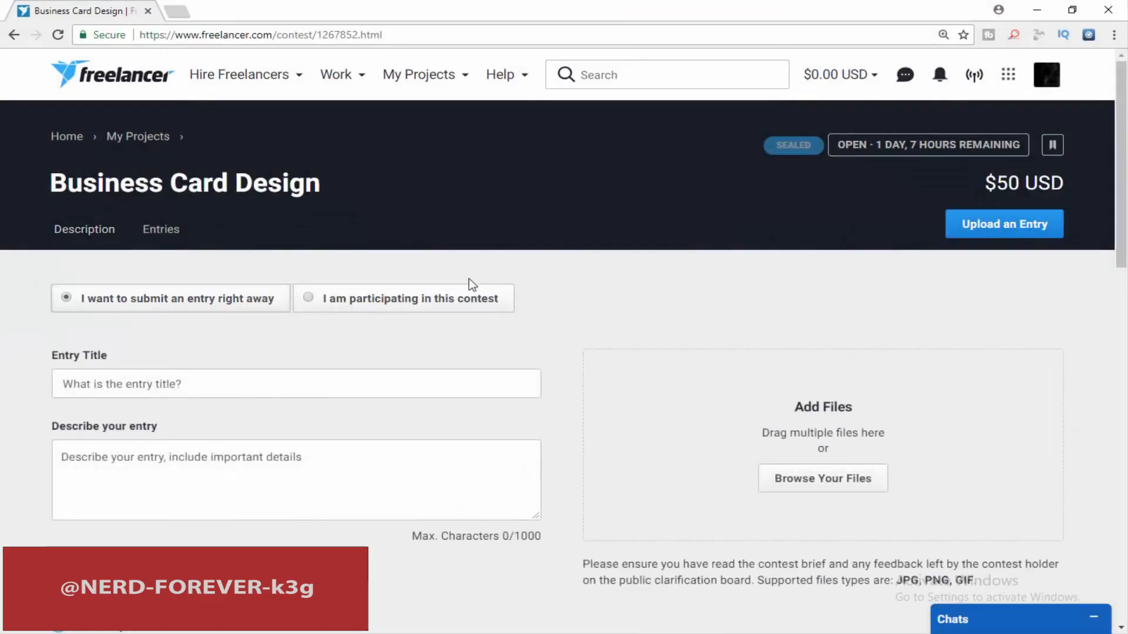
click(341, 303)
click(88, 385)
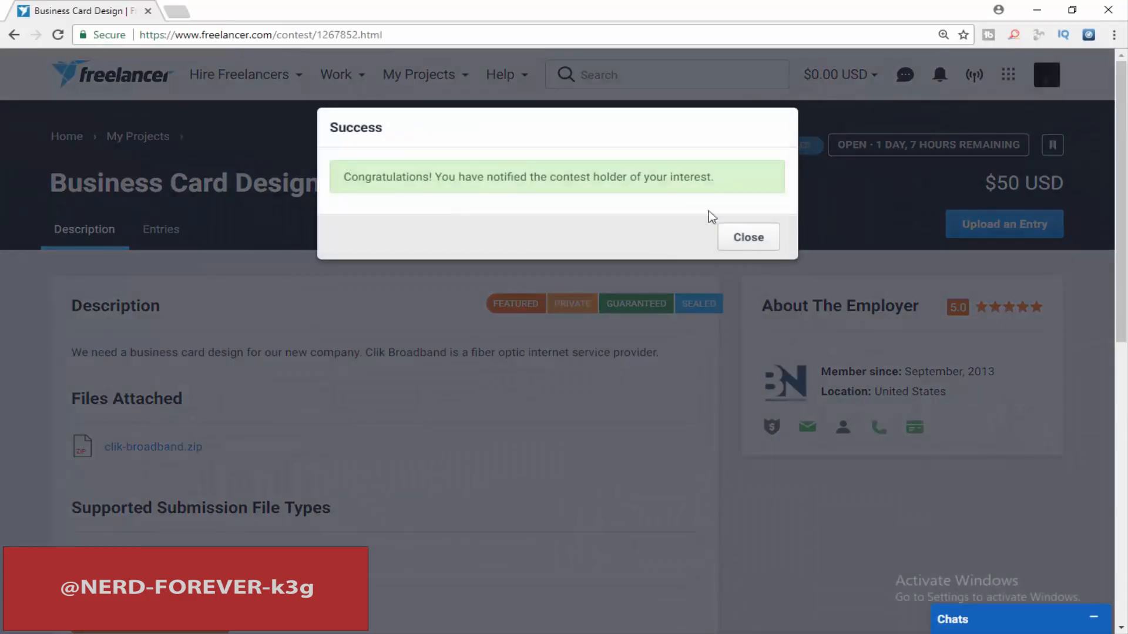
click(749, 242)
Step: Start a new contest entry titled "business card" and attach the file 01.jpg
click(969, 226)
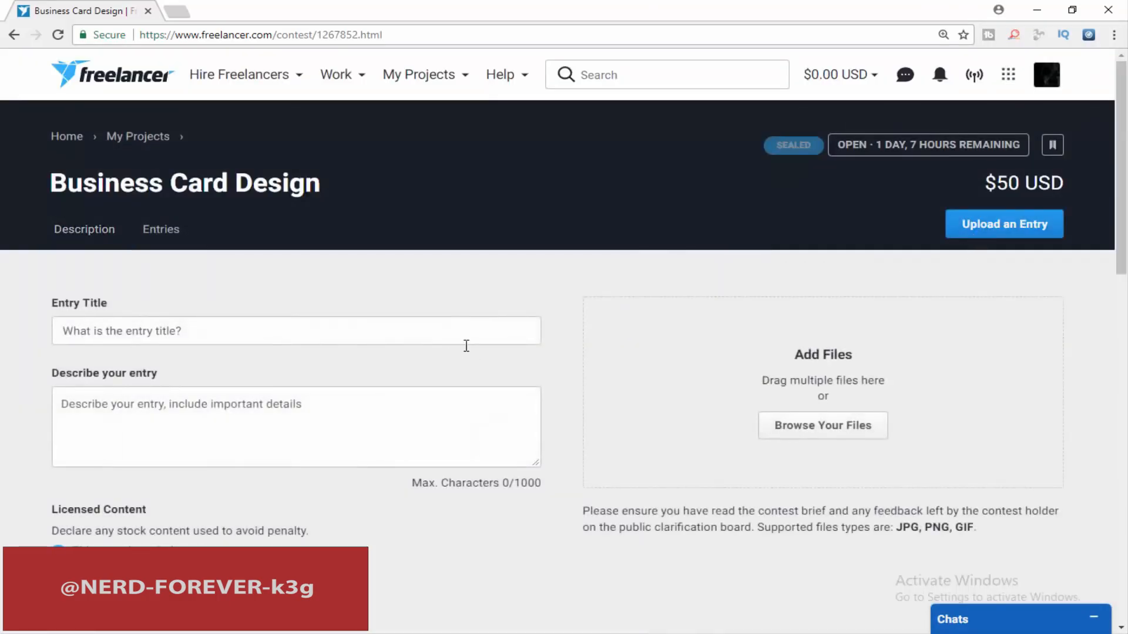
click(249, 329)
text(business card)
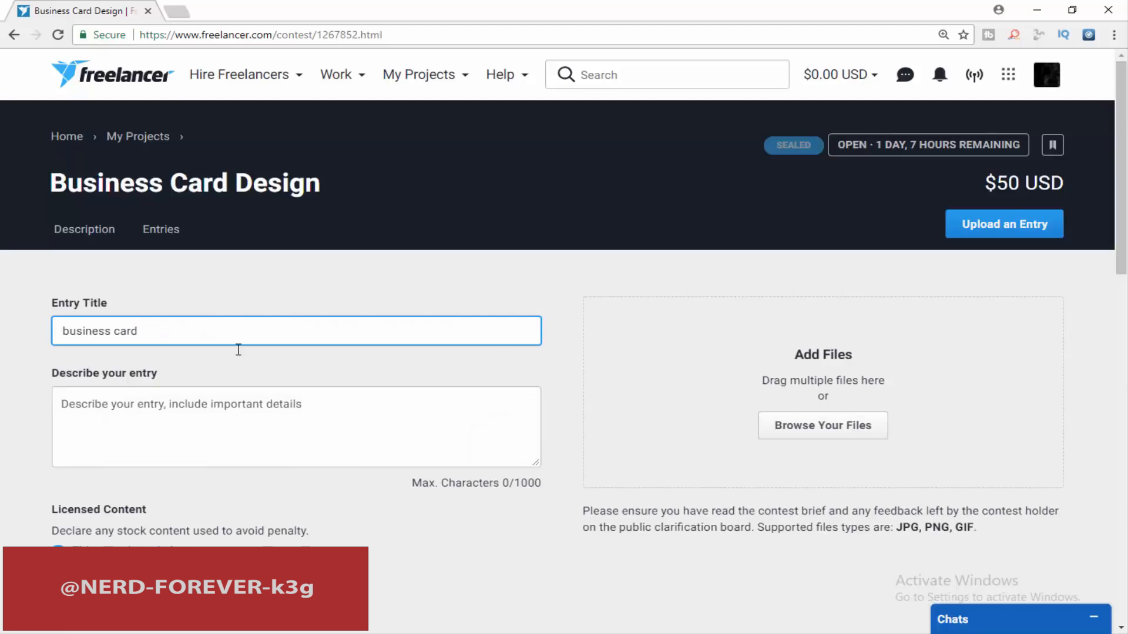
click(775, 433)
double_click(185, 113)
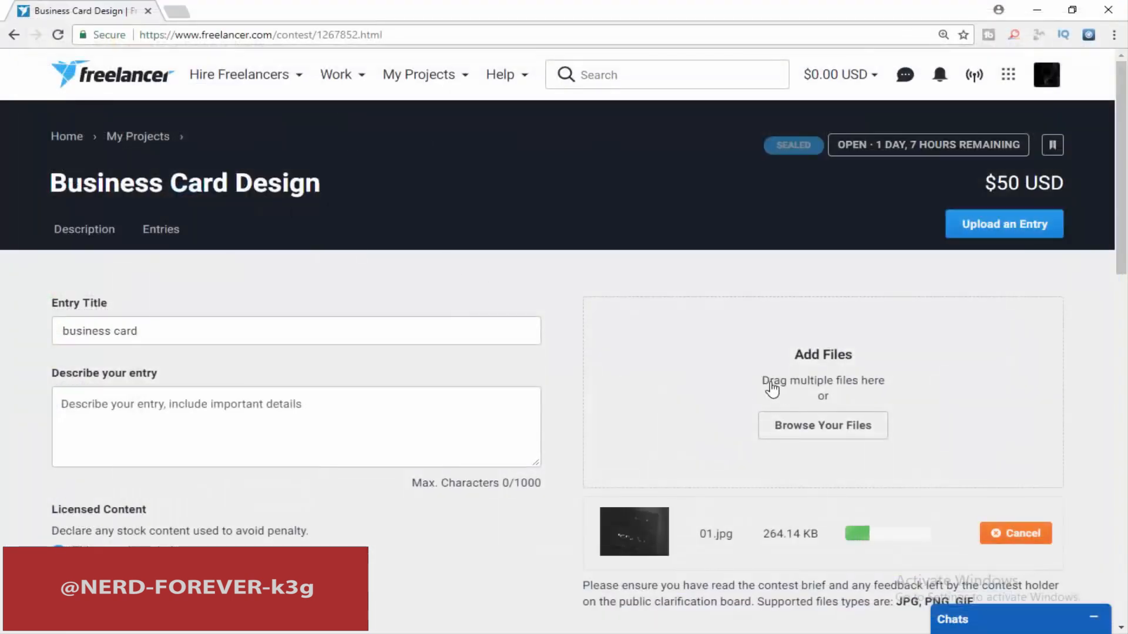
Step: Try to post the contest entry without a description
scroll(895, 440, down, 3)
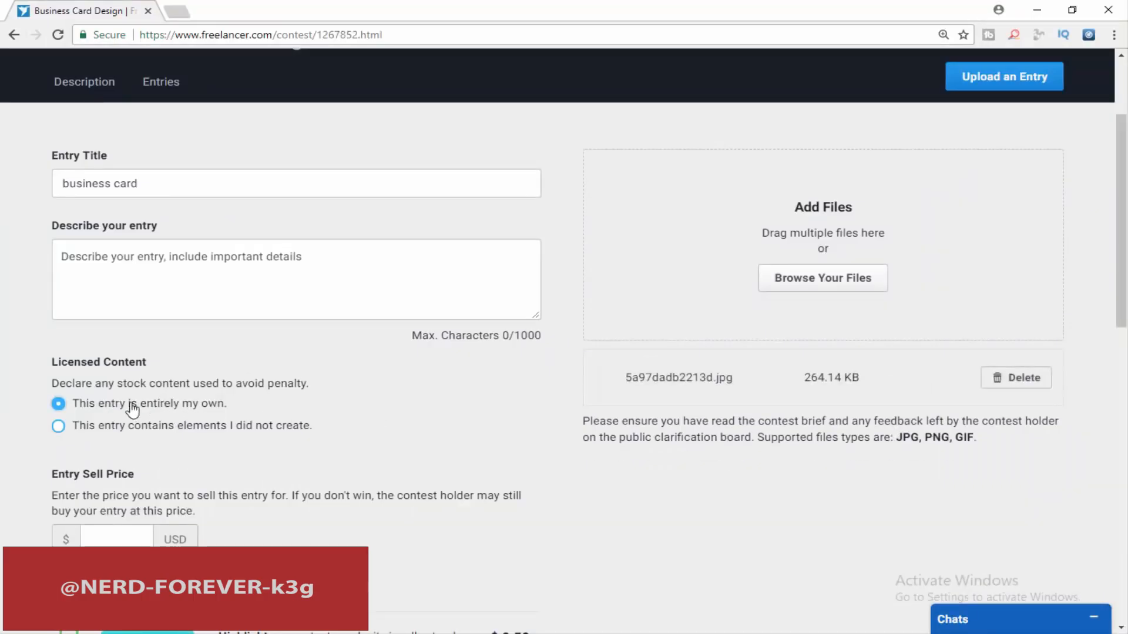
scroll(569, 464, down, 10)
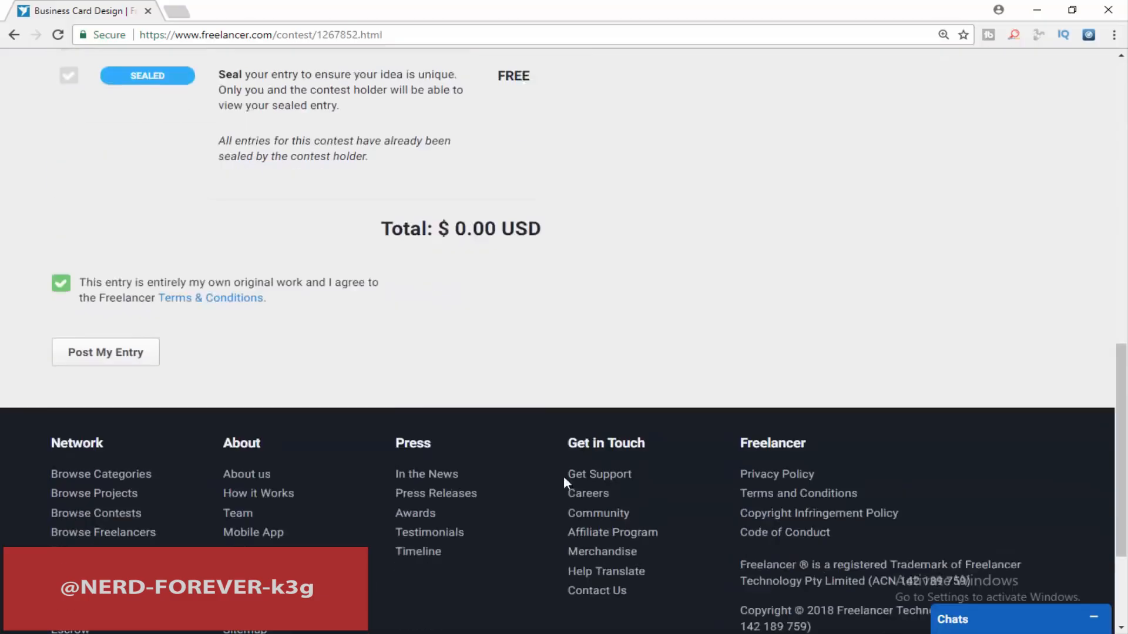
click(91, 312)
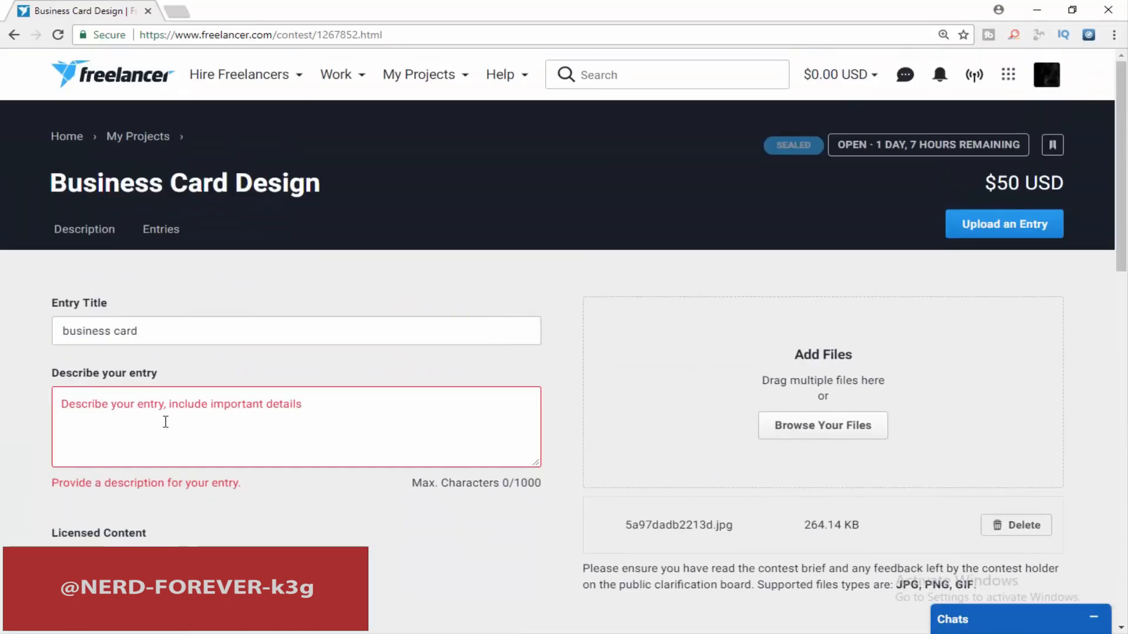
Step: Enter "spot uv design" as the entry's description
text(s)
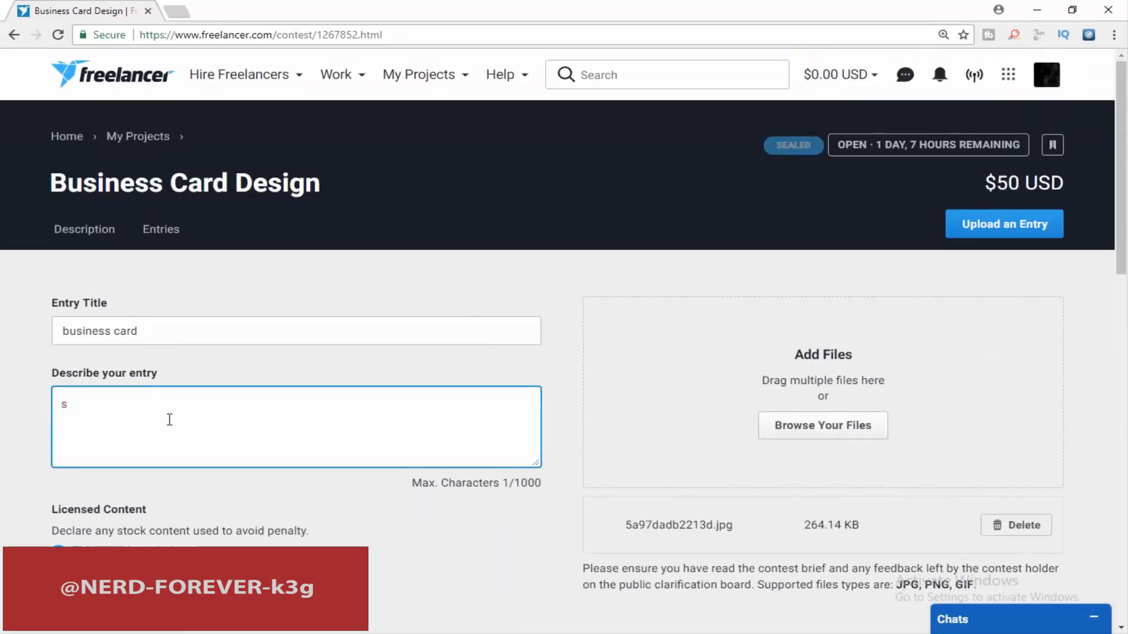
text(pot uv)
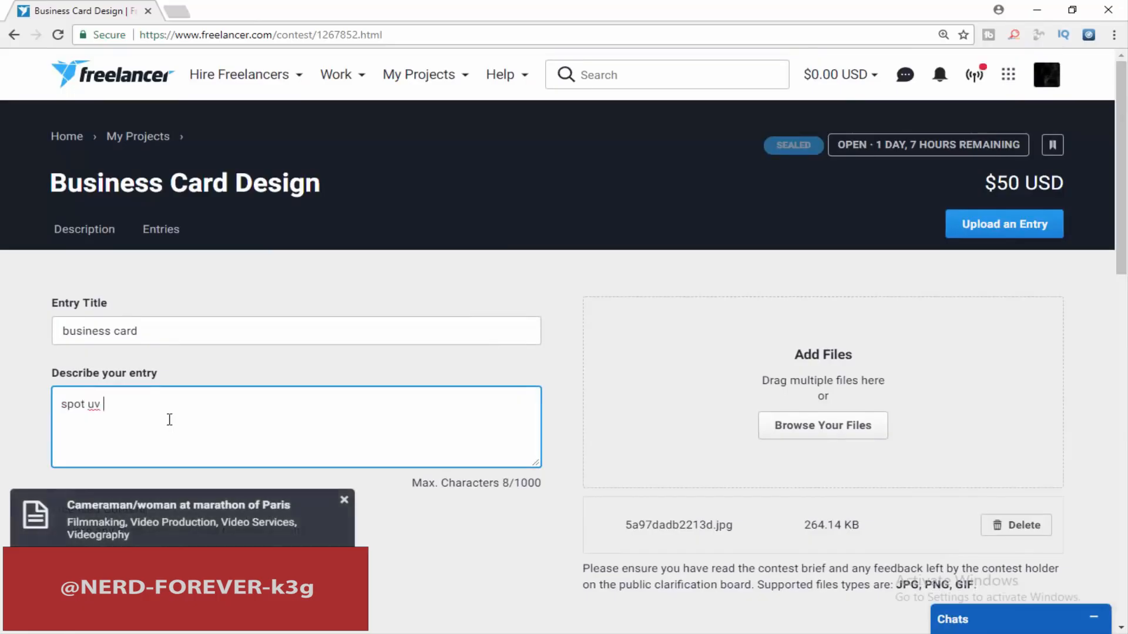
text( design)
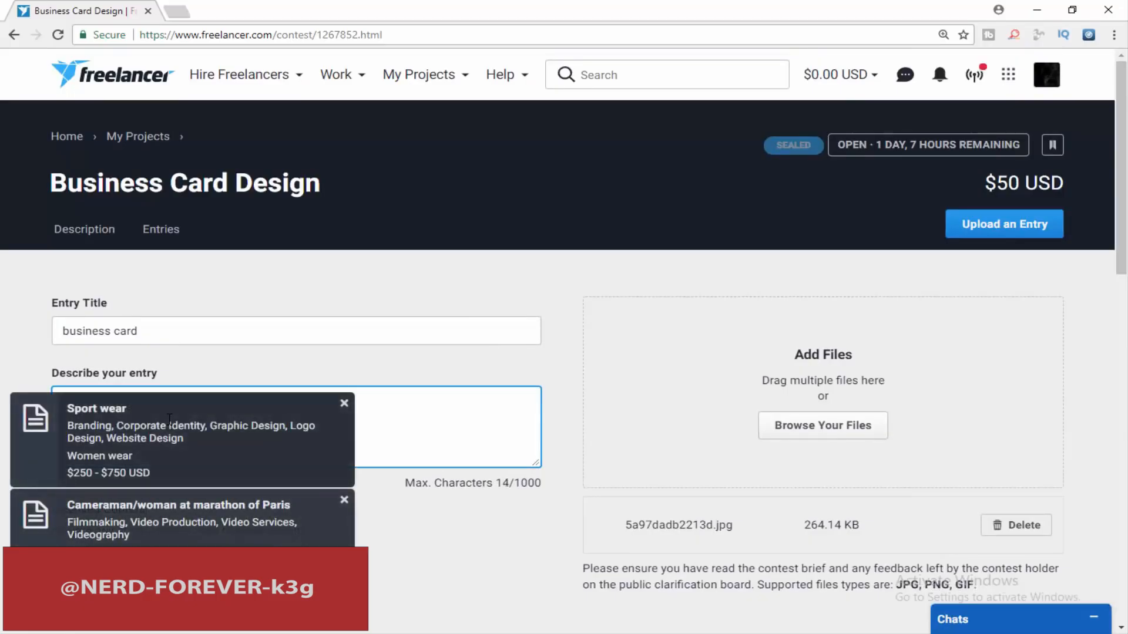
Step: Post the contest entry and dismiss the confirmation
scroll(558, 455, down, 1)
drag(1123, 240, 1123, 520)
click(100, 305)
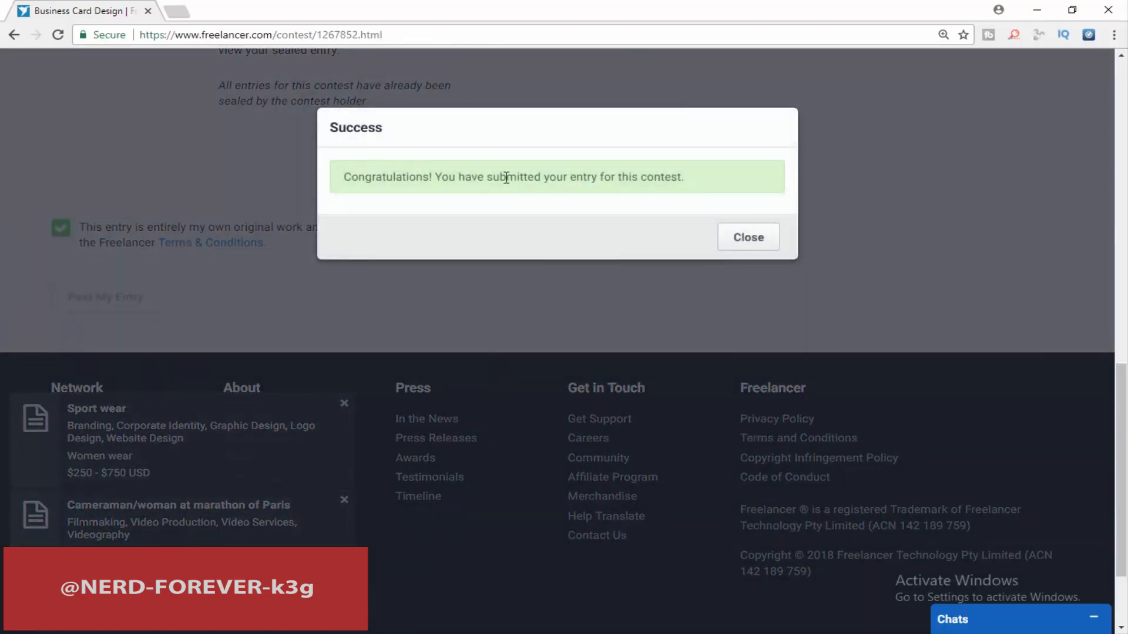
click(734, 243)
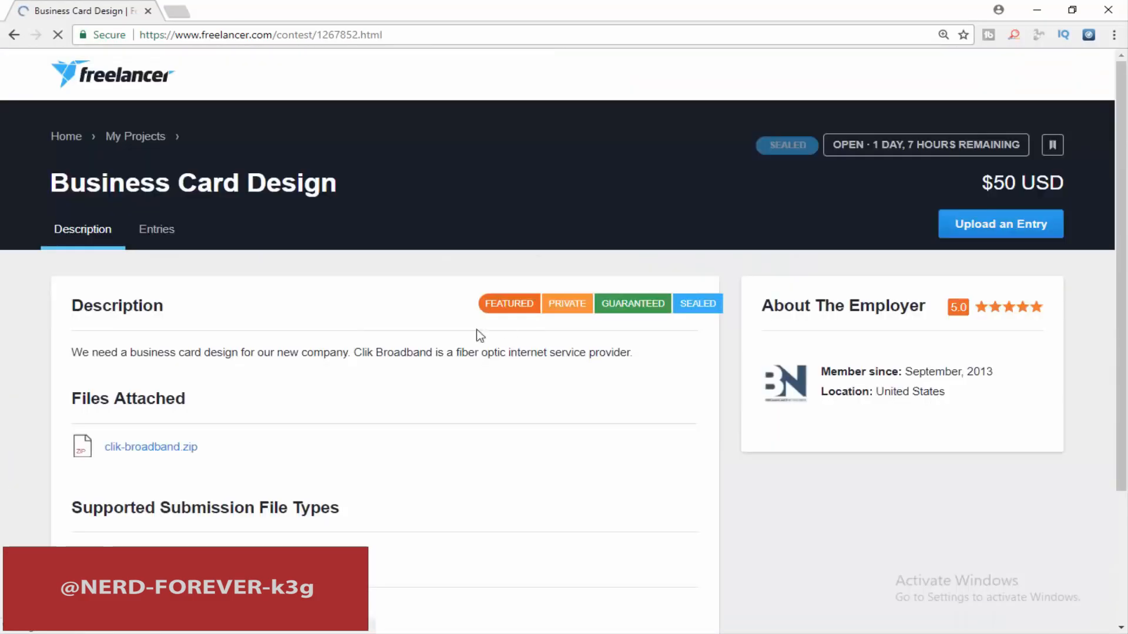
Step: Filter the contest entries to My Entries to review the submitted card, and return to the contest description
click(160, 231)
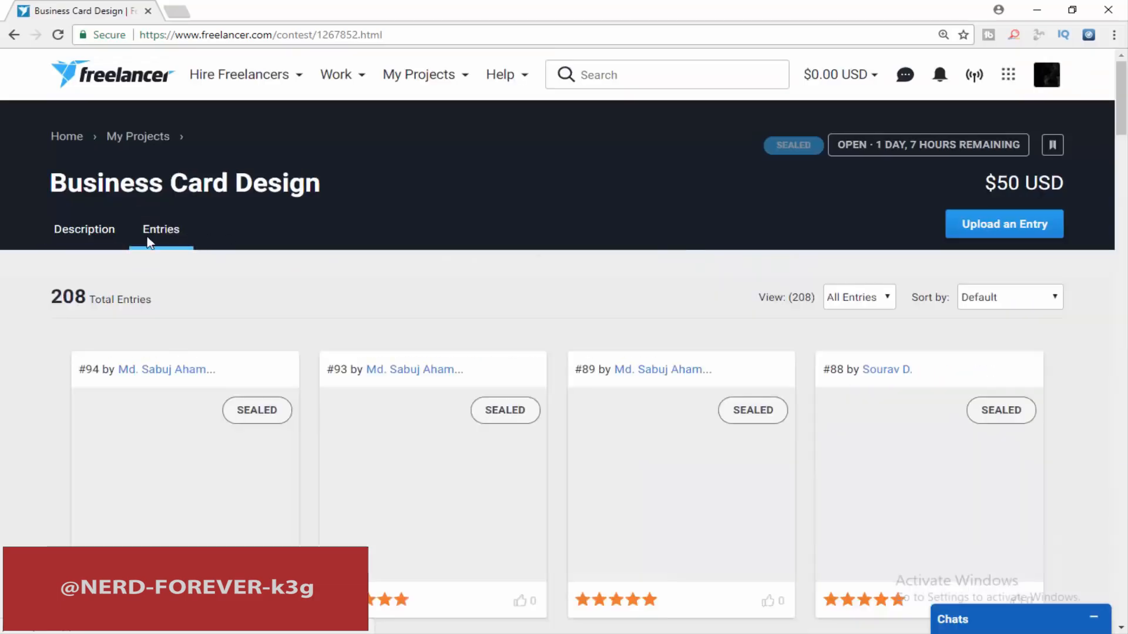
click(874, 302)
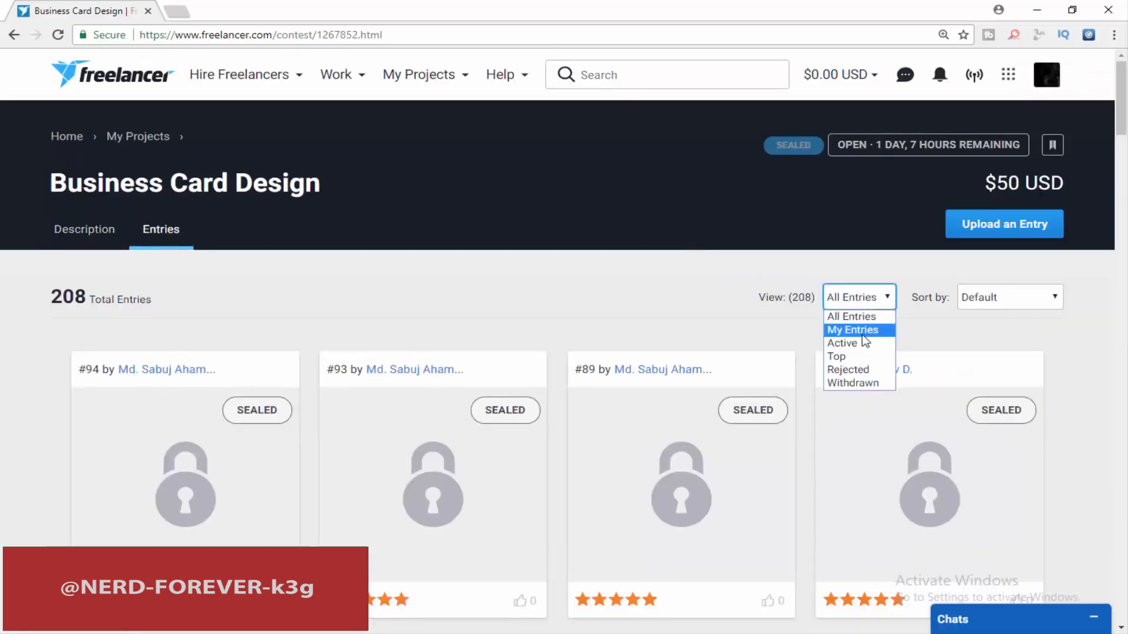
click(856, 332)
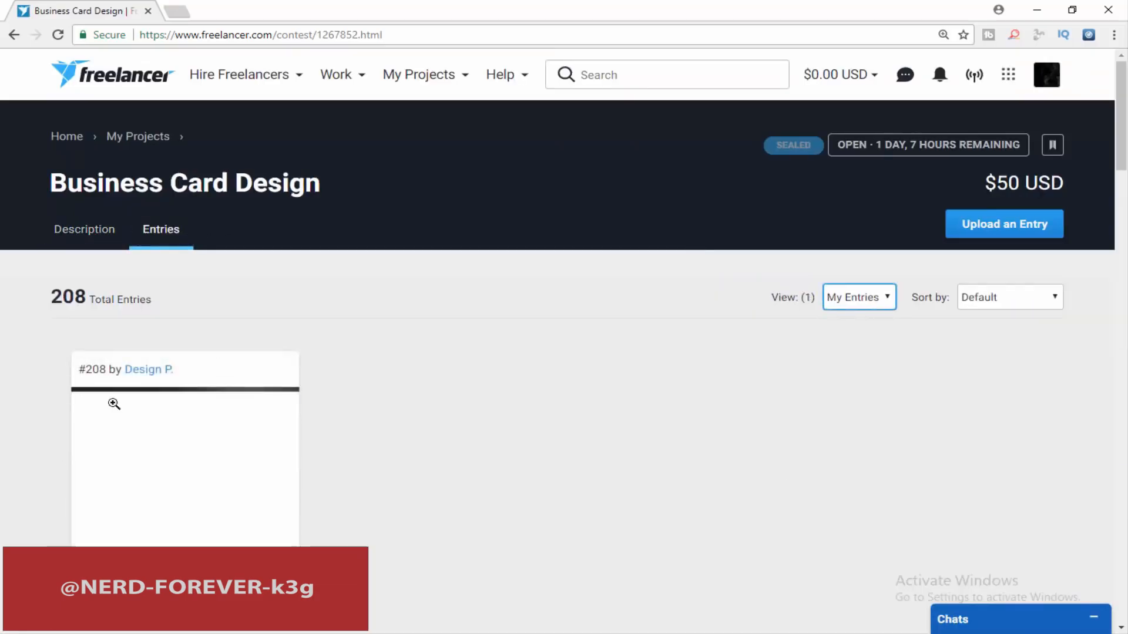
mouse_move(185, 389)
click(100, 231)
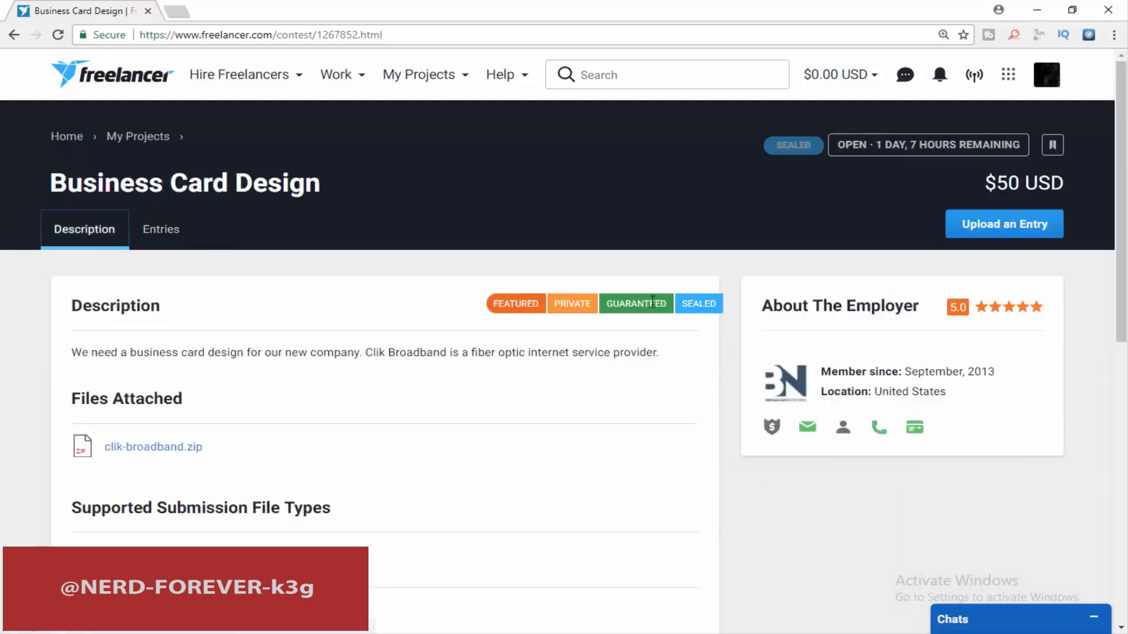
Step: Start a new contest entry titled "business card" and attach the file 02.jpg
click(979, 229)
click(182, 331)
text(business card)
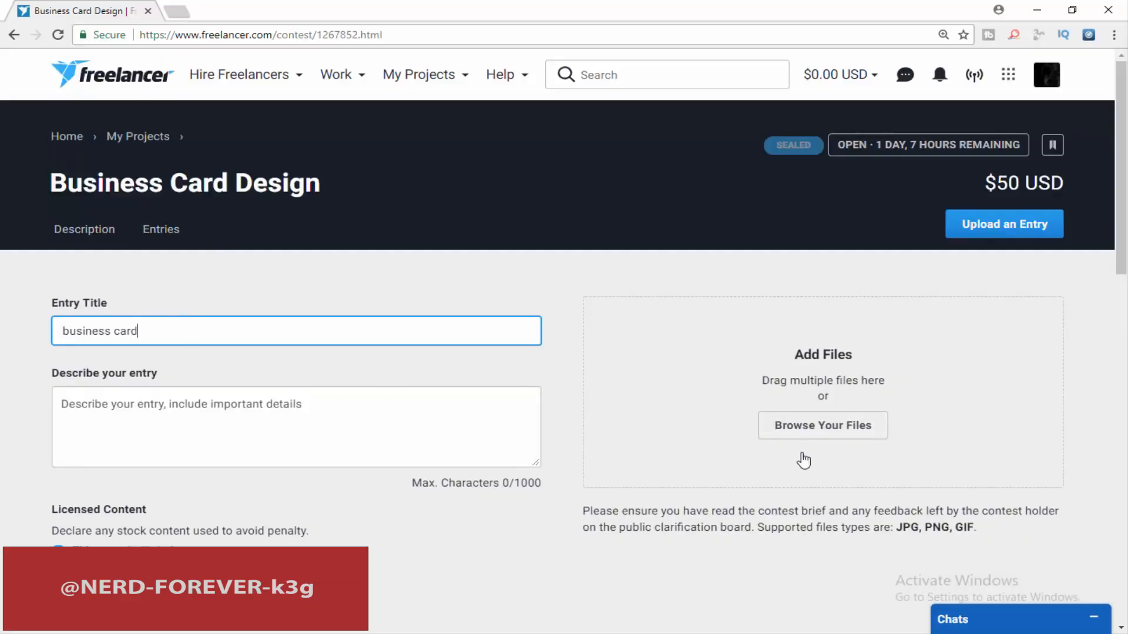
click(800, 434)
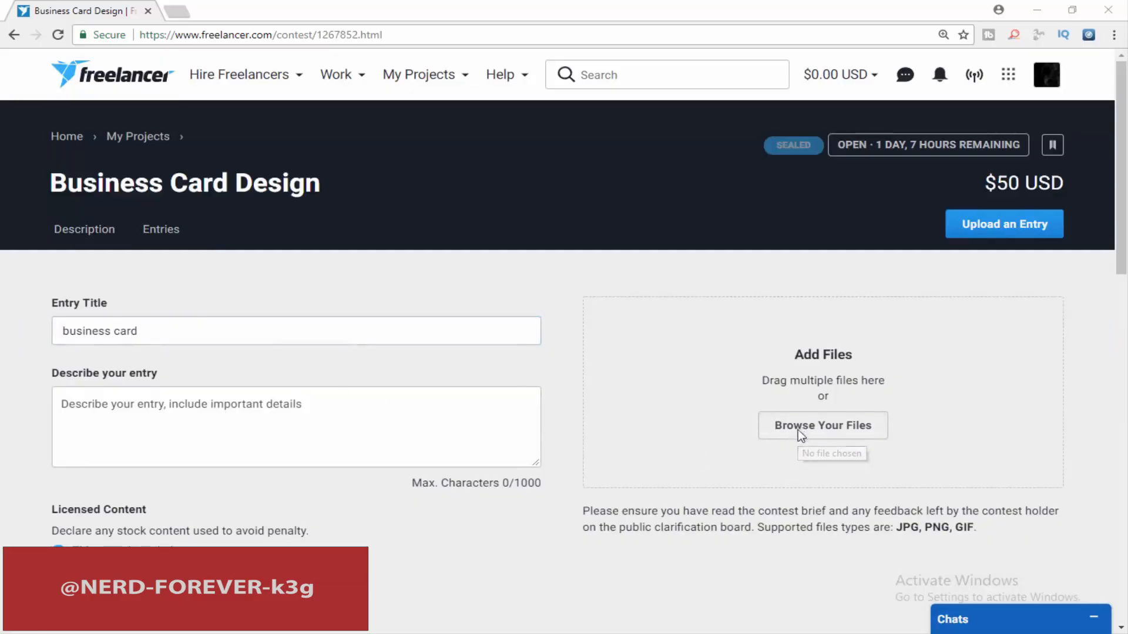
double_click(288, 125)
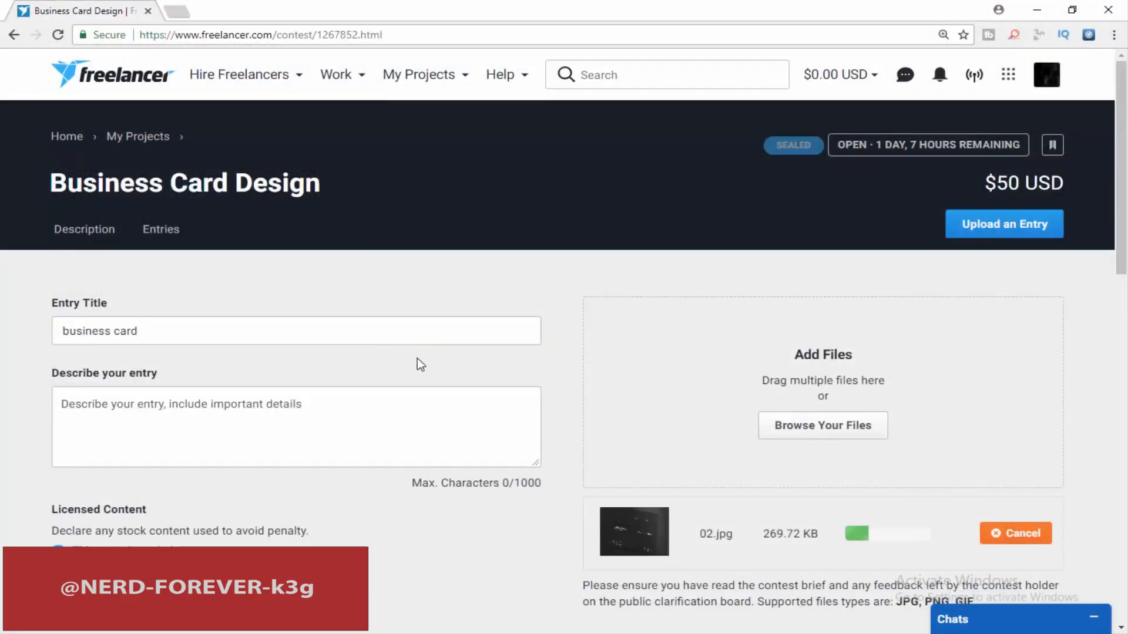
Step: Enter "2nd design" as the description of the 02.jpg entry
click(286, 410)
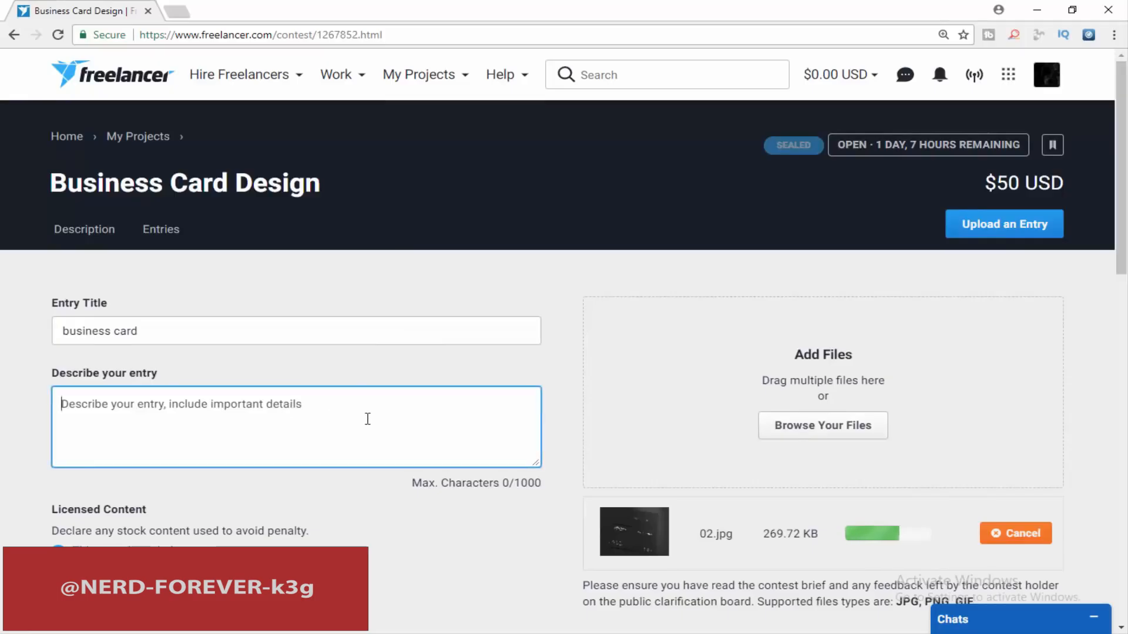
text(2nd design)
key(ctrl+a)
click(360, 460)
click(161, 336)
key(ctrl+a)
click(280, 417)
Step: Post the 02.jpg contest entry and dismiss the confirmation
drag(1121, 202, 1121, 466)
click(136, 405)
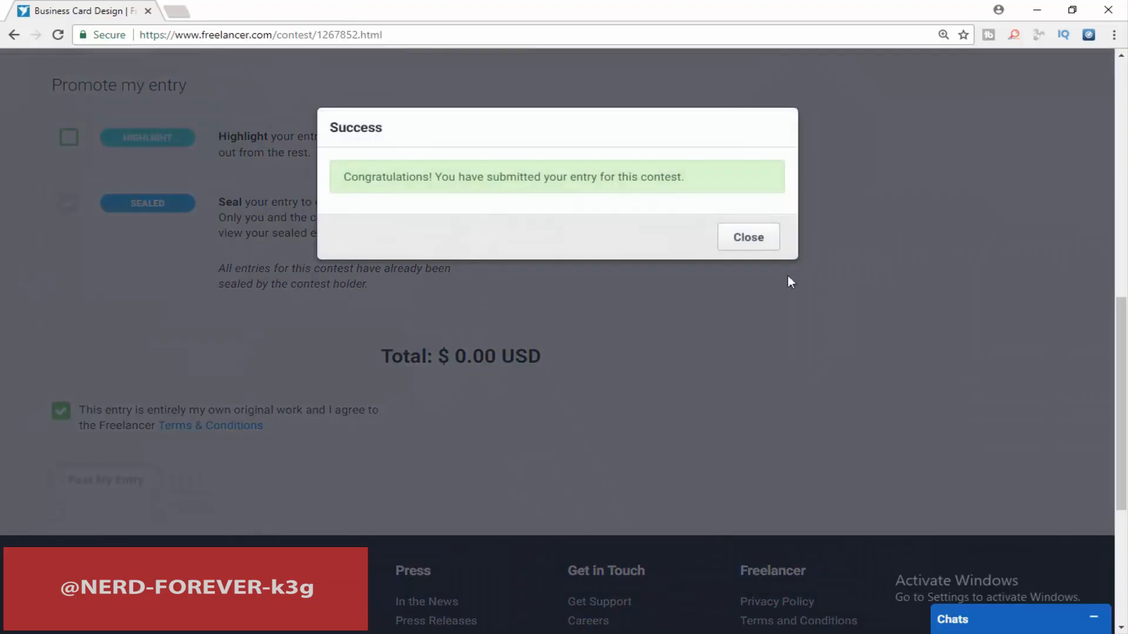
click(759, 247)
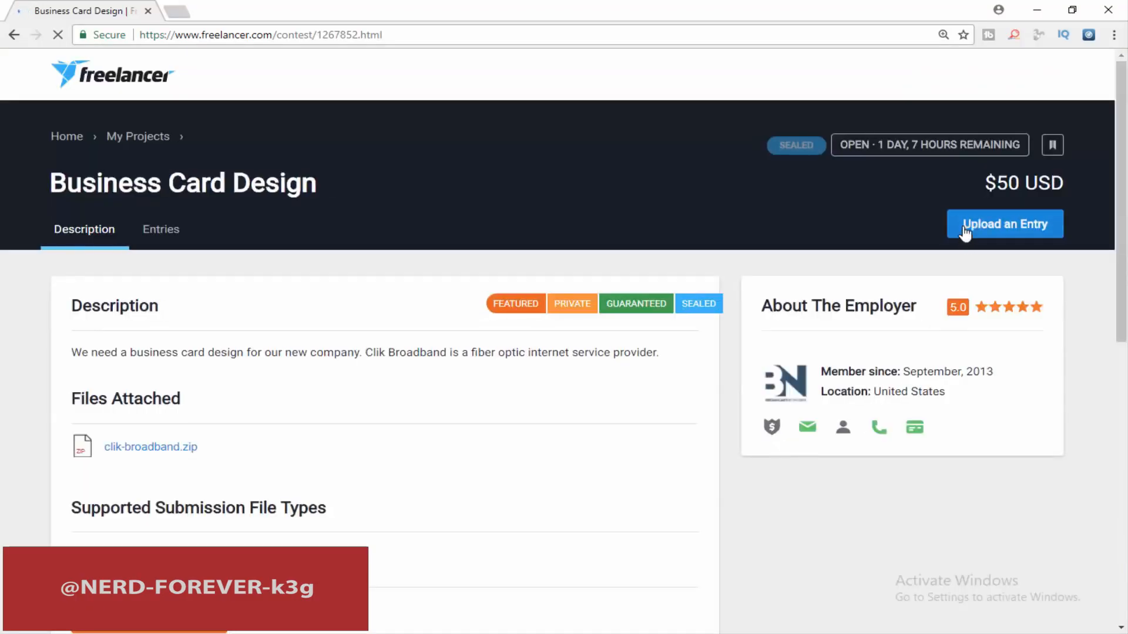
Step: Start another contest entry and attach the next black business card mockup image
click(1025, 228)
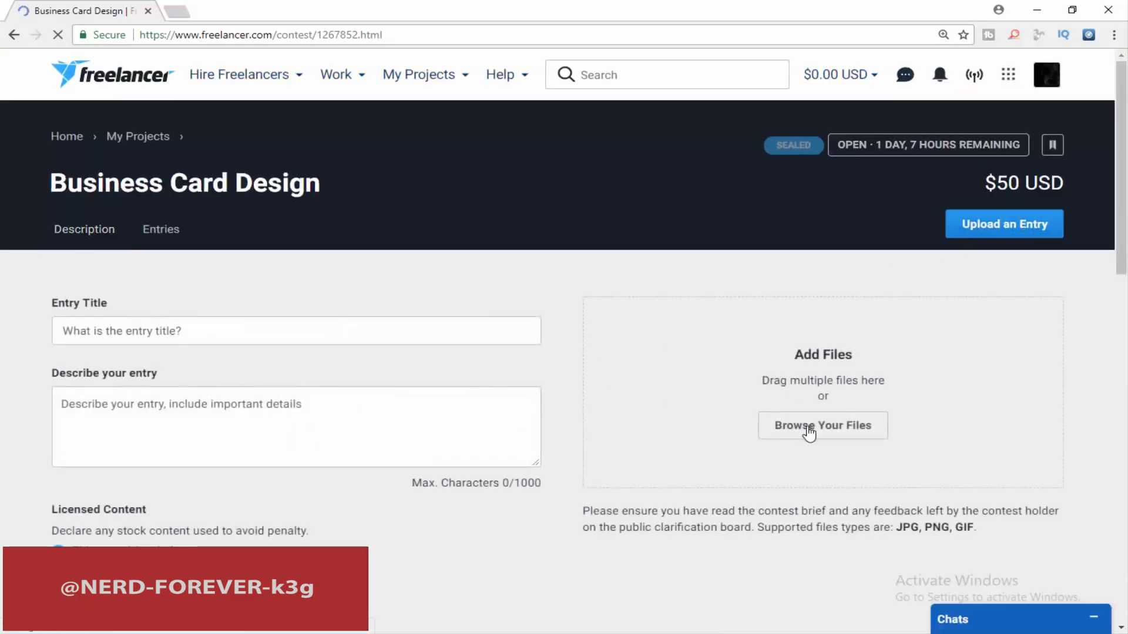
click(808, 428)
double_click(356, 129)
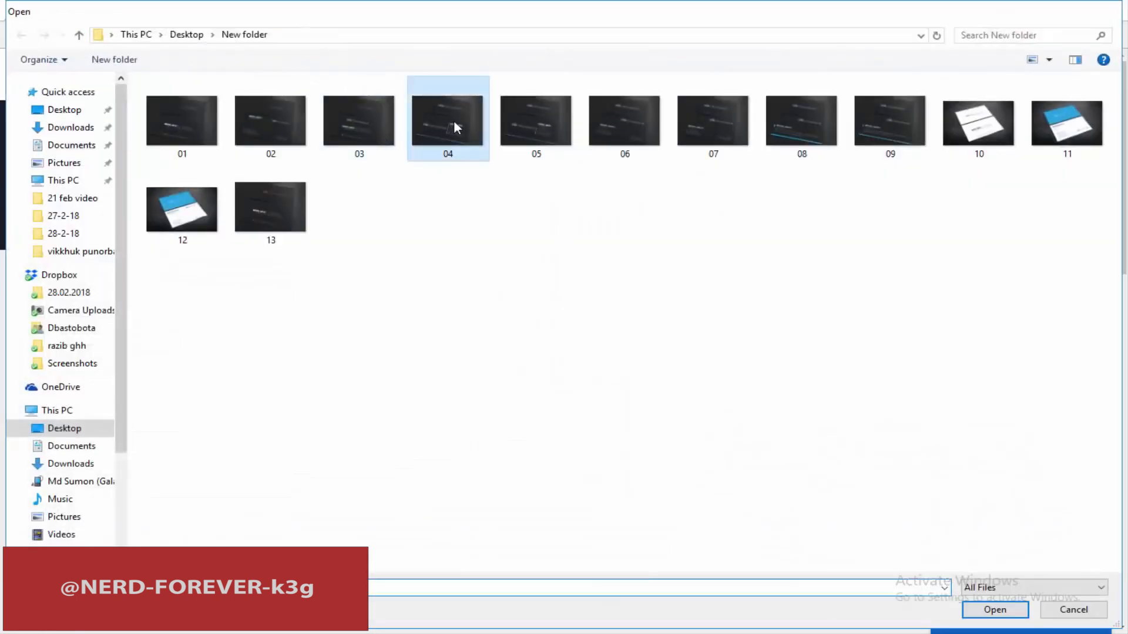
double_click(453, 119)
Step: Title the entry "business card" and describe it as "another design"
click(233, 328)
text(business card)
click(197, 405)
text(2)
key(BackSpace)
text(another design)
Step: Post this third contest entry and dismiss the confirmation
drag(1126, 228, 1127, 316)
drag(1126, 271, 1126, 423)
click(120, 479)
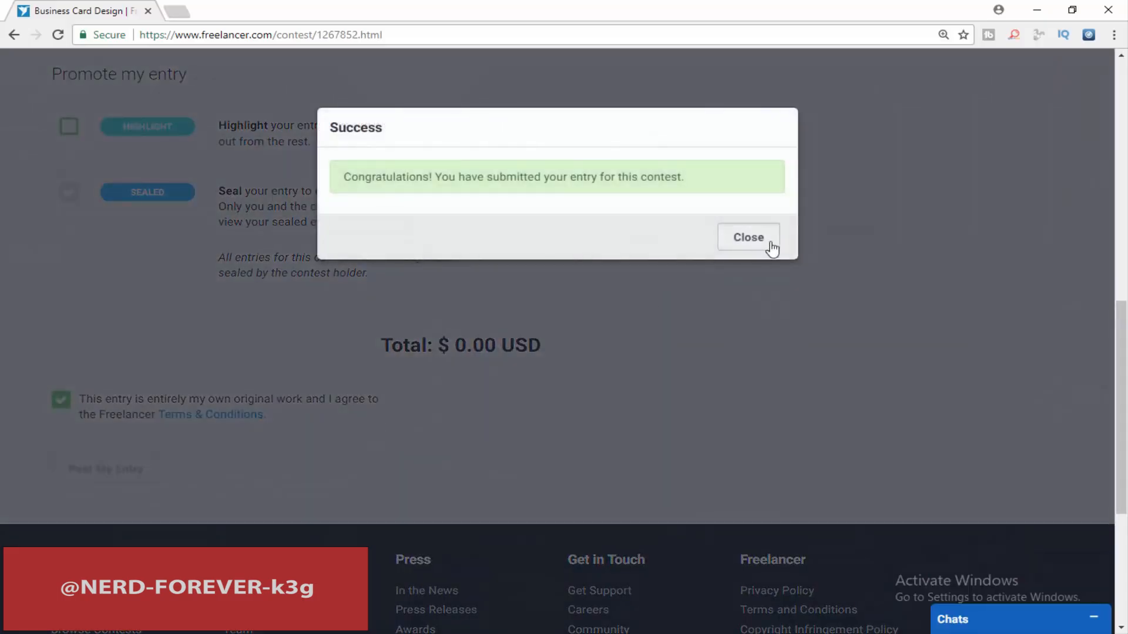
click(765, 240)
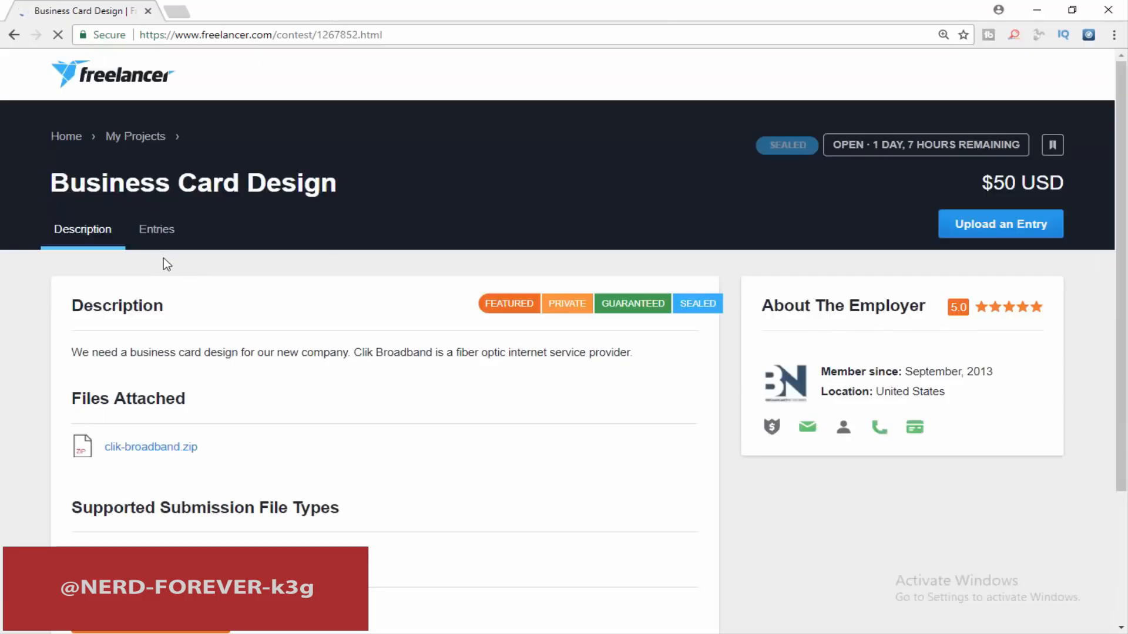
Step: Filter the contest entries to My Entries to check the designs submitted so far
click(156, 229)
click(859, 223)
click(847, 256)
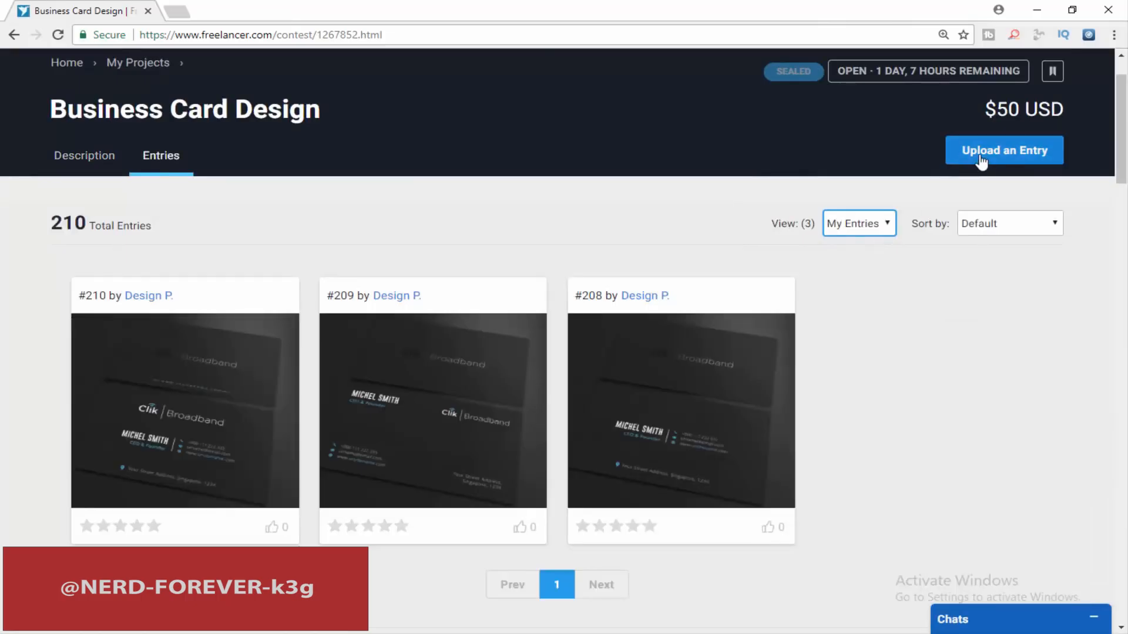
Step: Start a new contest entry and attach the file 04.jpg
click(980, 154)
click(848, 352)
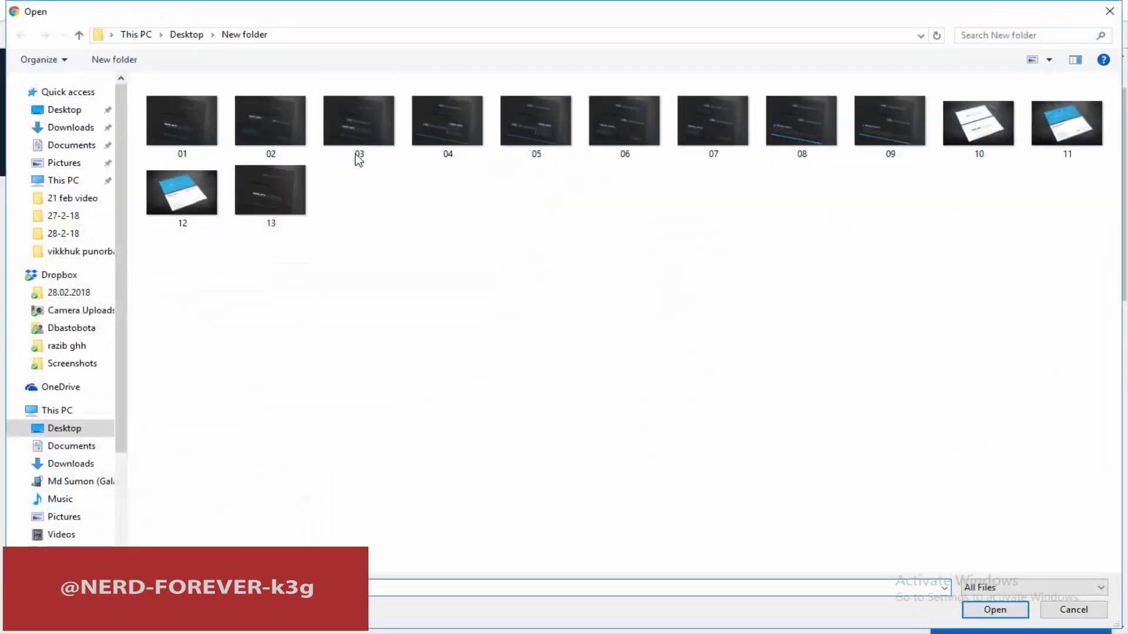
double_click(456, 116)
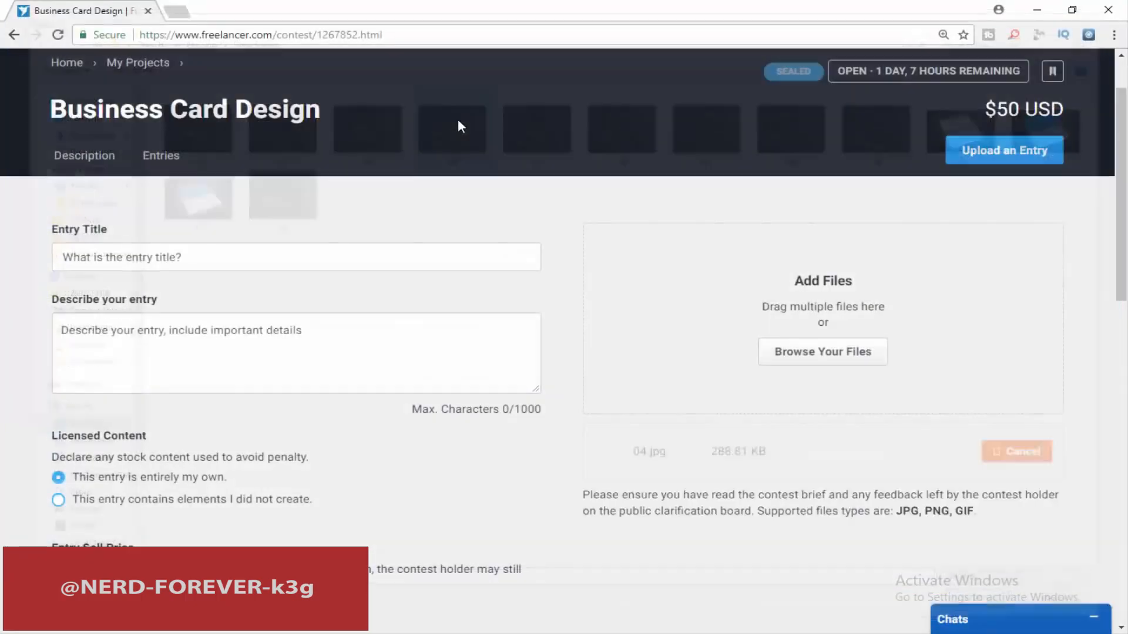
Step: Title the entry "business card", describe it as "another design", and copy the description text
click(212, 256)
text(business card)
click(183, 347)
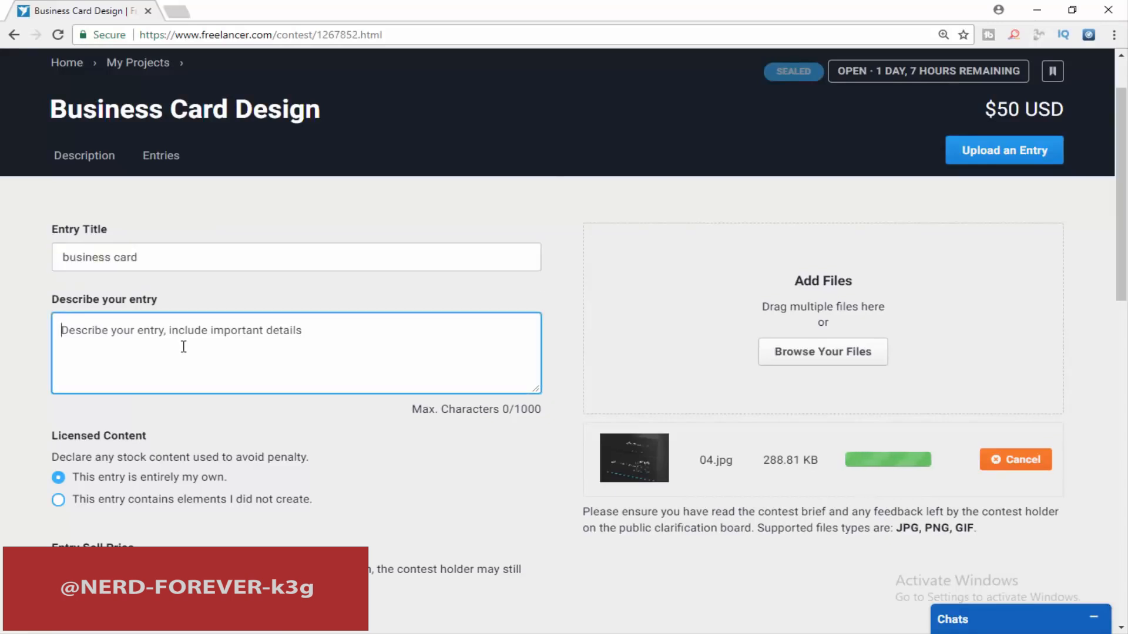
text(another design)
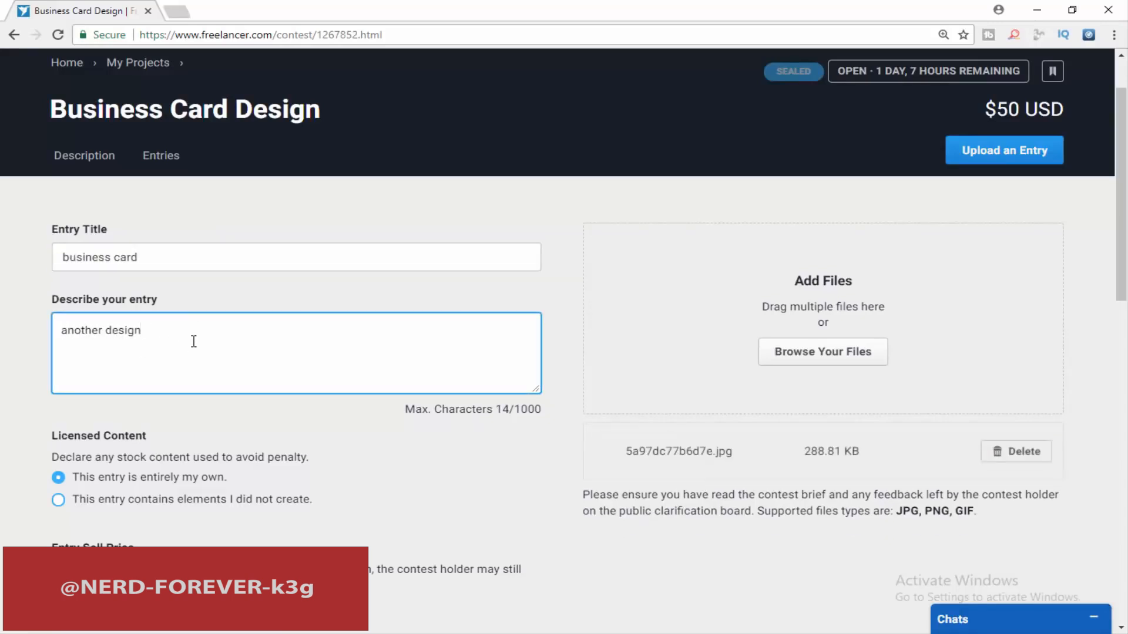
drag(199, 334, 299, 305)
key(ctrl+c)
click(270, 249)
key(ctrl+v)
drag(222, 260, 62, 259)
click(269, 257)
drag(269, 256, 139, 258)
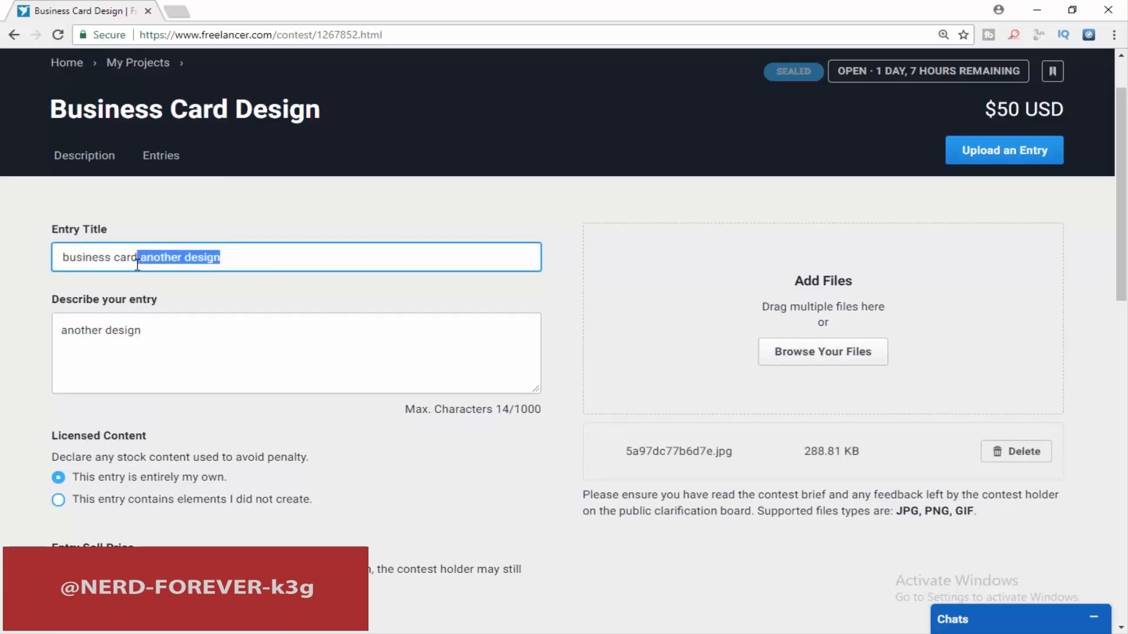
key(BackSpace)
Step: Post the 04.jpg contest entry and dismiss the confirmation
scroll(1013, 425, down, 1)
scroll(1013, 424, down, 9)
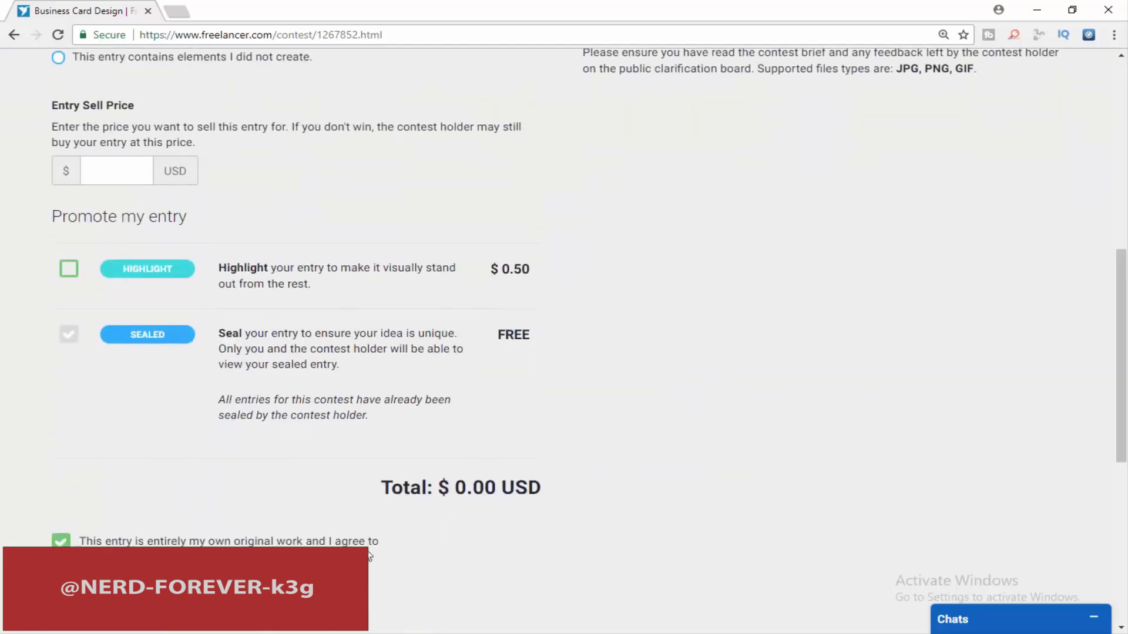
click(105, 467)
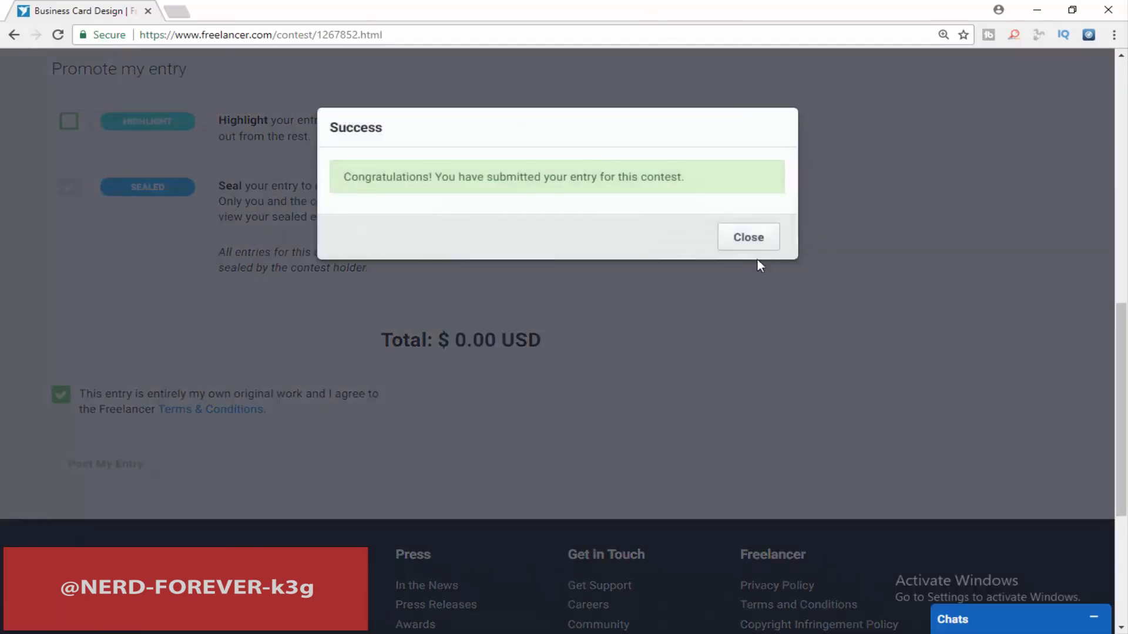
click(755, 247)
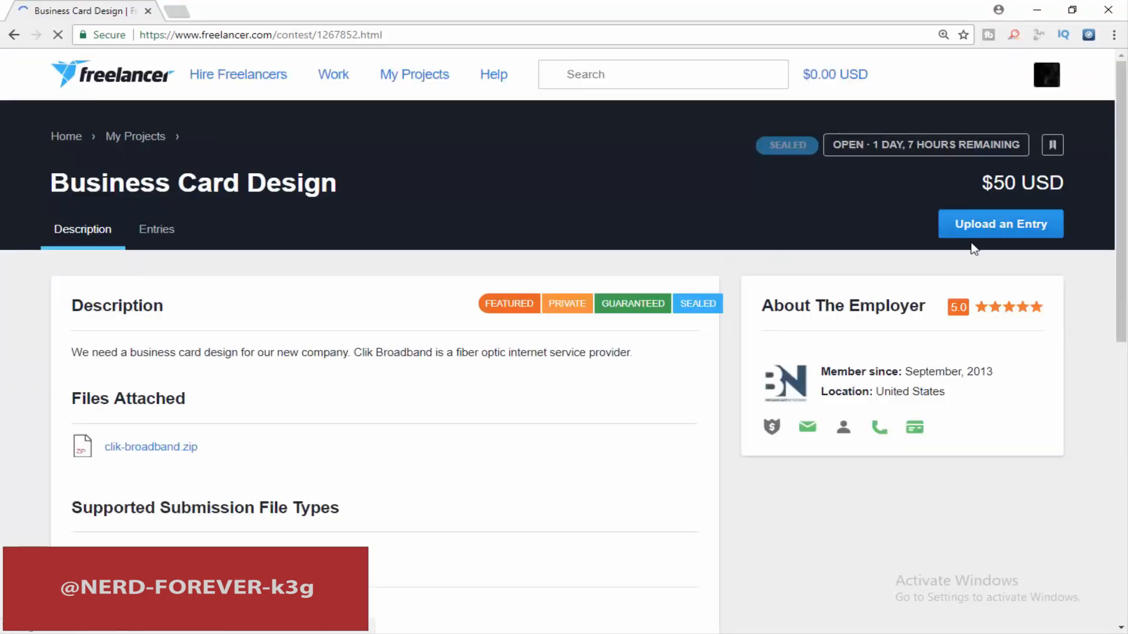
Step: Start a new contest entry and attach the file 05.jpg
click(975, 228)
click(850, 440)
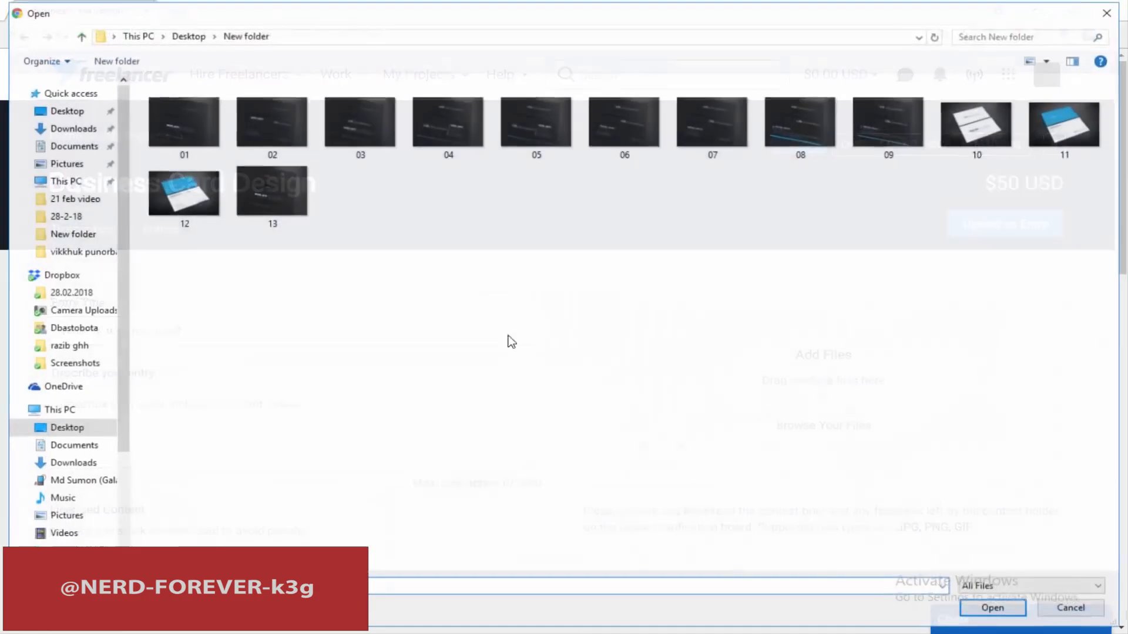
double_click(528, 141)
Step: Title the entry "business card" and insert the copied text "another design" as its description
click(247, 340)
key(ctrl+v)
drag(224, 333, 139, 335)
key(BackSpace)
click(179, 425)
key(ctrl+v)
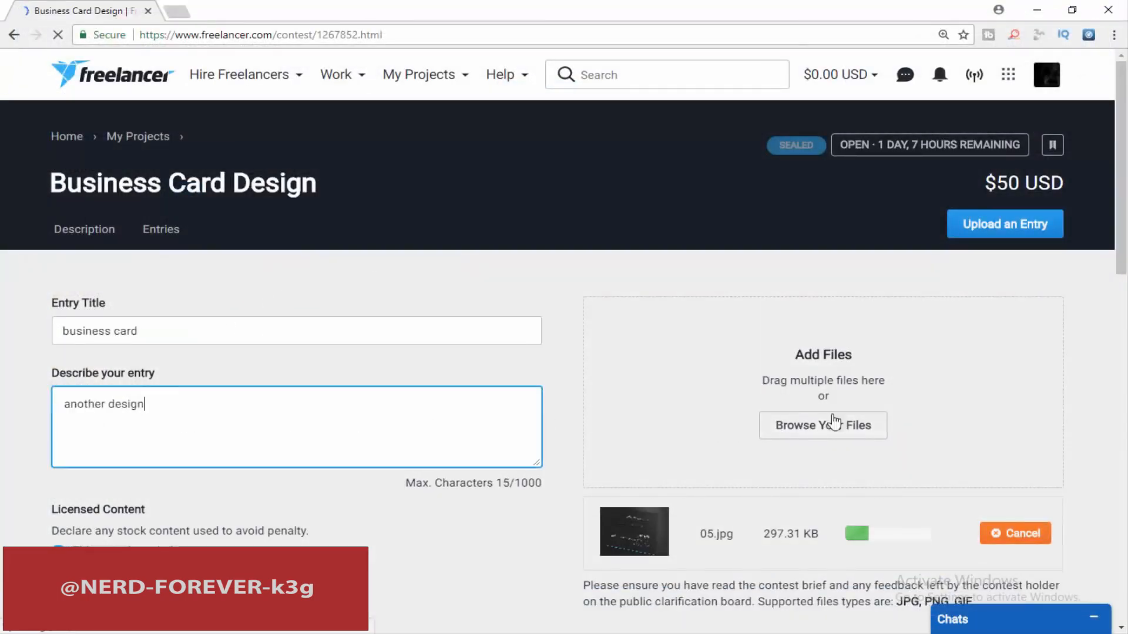
Step: Post the contest entry containing 05.jpg
scroll(782, 453, down, 6)
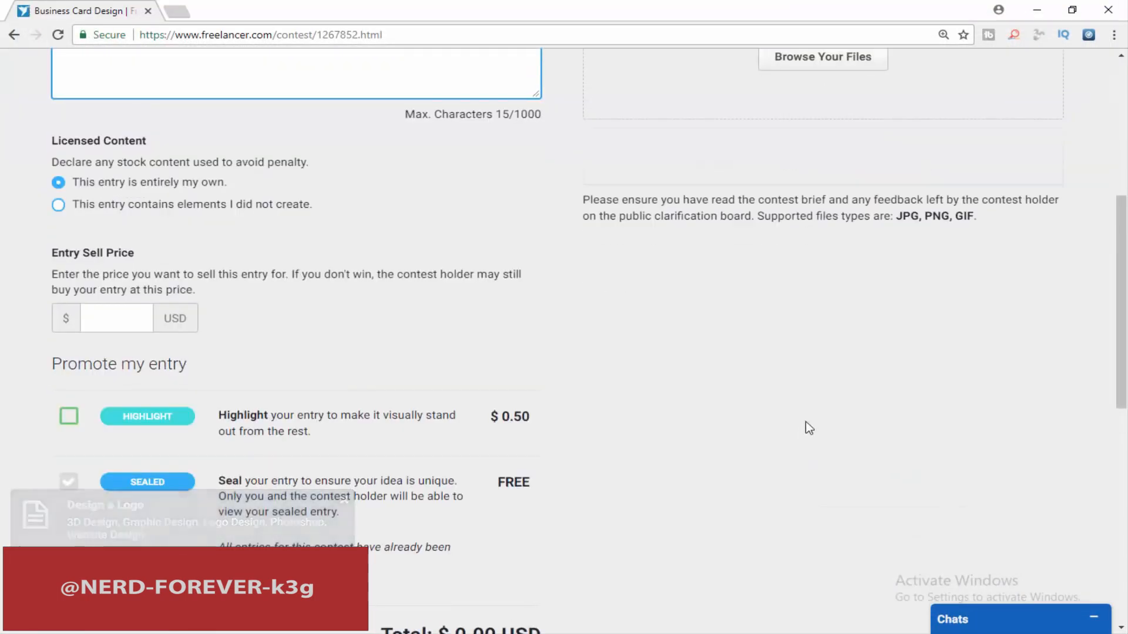
scroll(734, 422, down, 5)
click(152, 456)
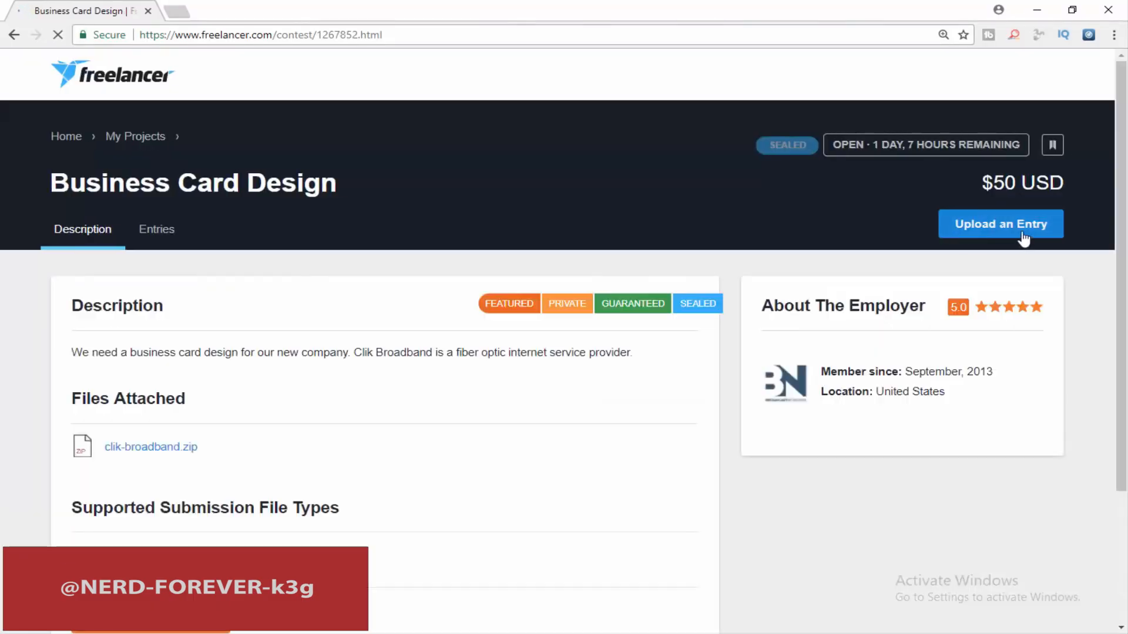
Step: Start a new contest entry and attach the file 06.jpg
click(972, 231)
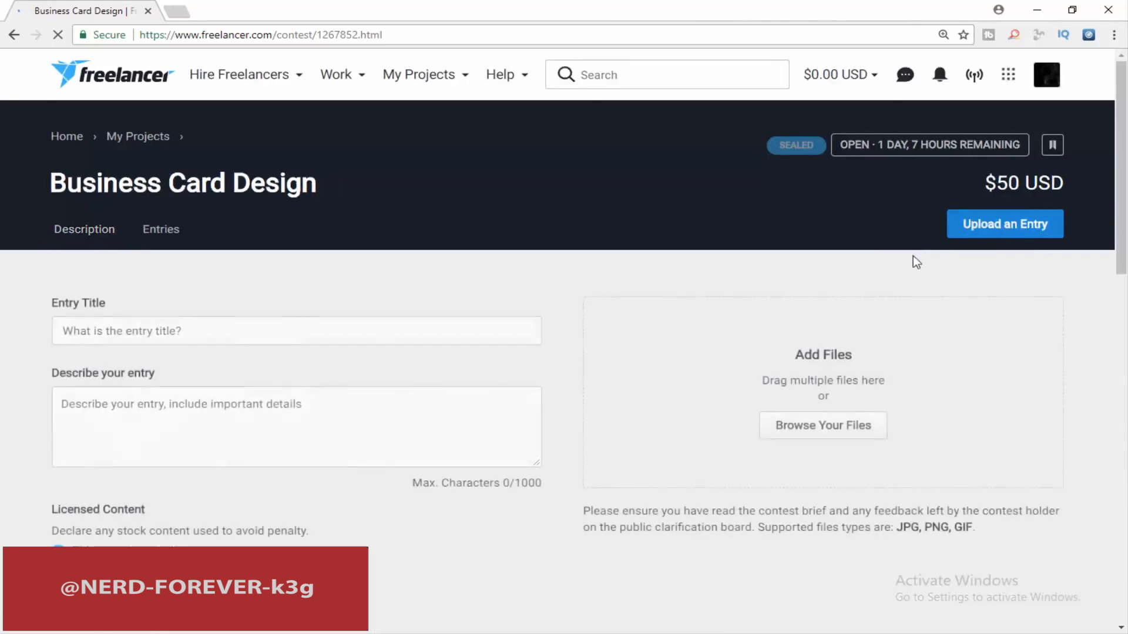
click(826, 424)
click(646, 131)
double_click(646, 131)
Step: Describe the 06.jpg entry as "another design" and set its title to "business card"
click(254, 329)
text(another design)
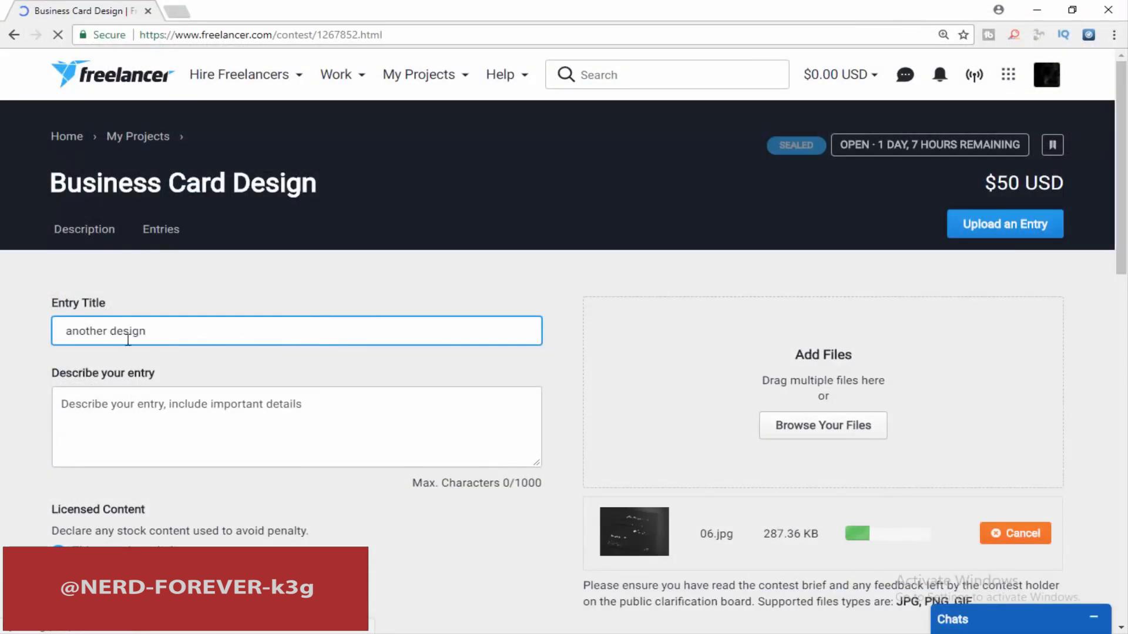
click(154, 424)
key(ctrl+v)
drag(159, 333, 0, 329)
key(ctrl+c)
text(busi)
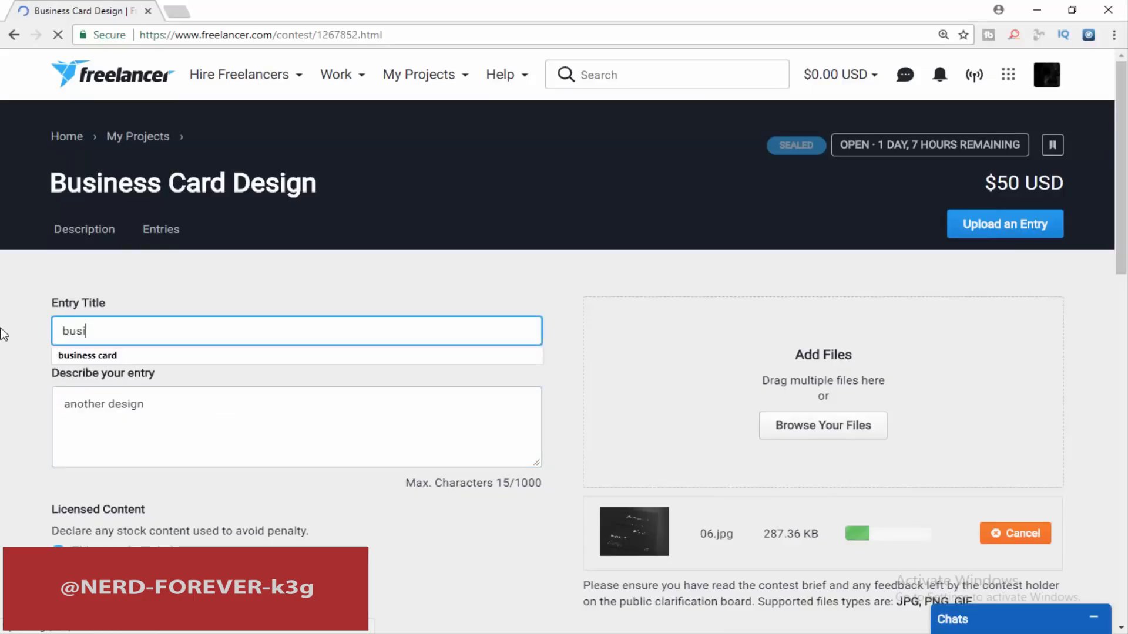
text(ness card)
click(84, 354)
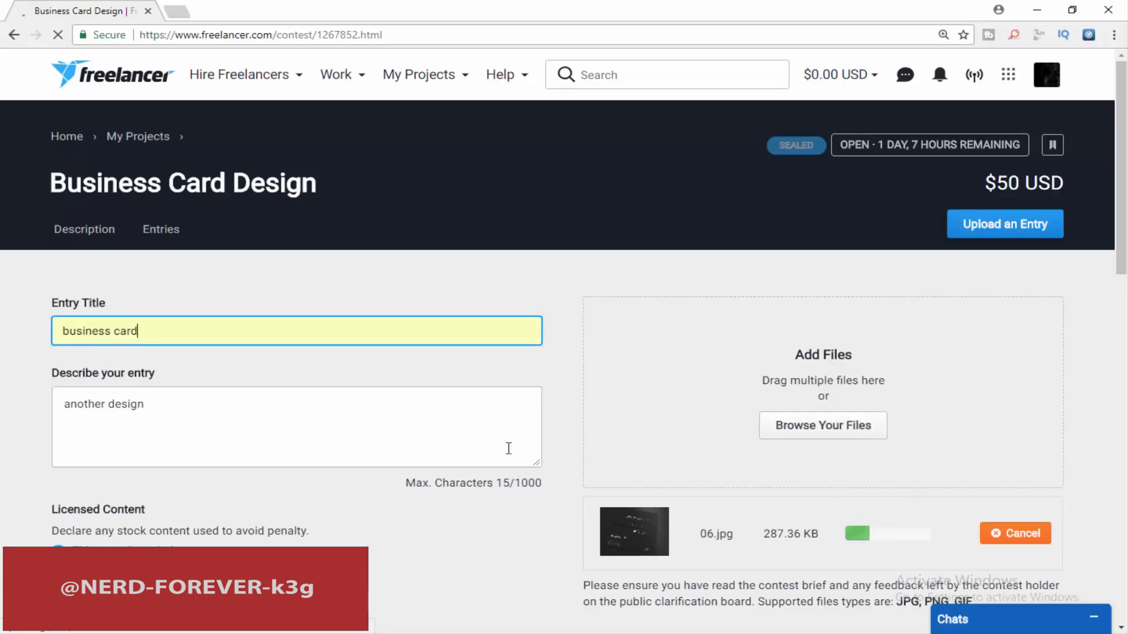
Step: Post the 06.jpg contest entry and dismiss the confirmation
scroll(671, 401, down, 15)
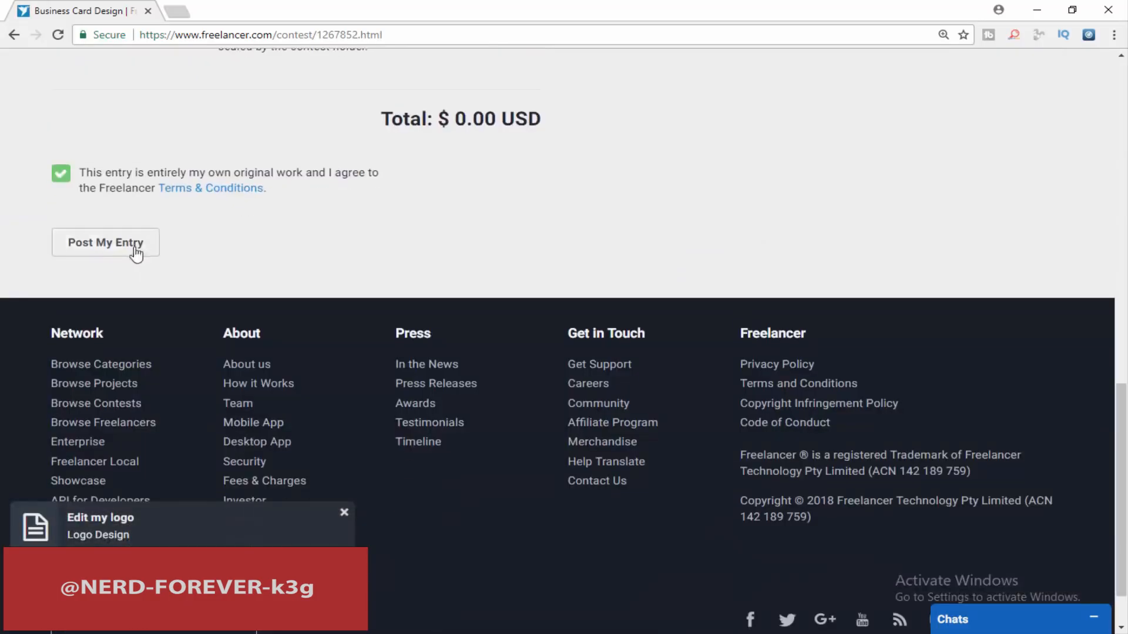
click(134, 245)
scroll(834, 329, up, 5)
click(758, 240)
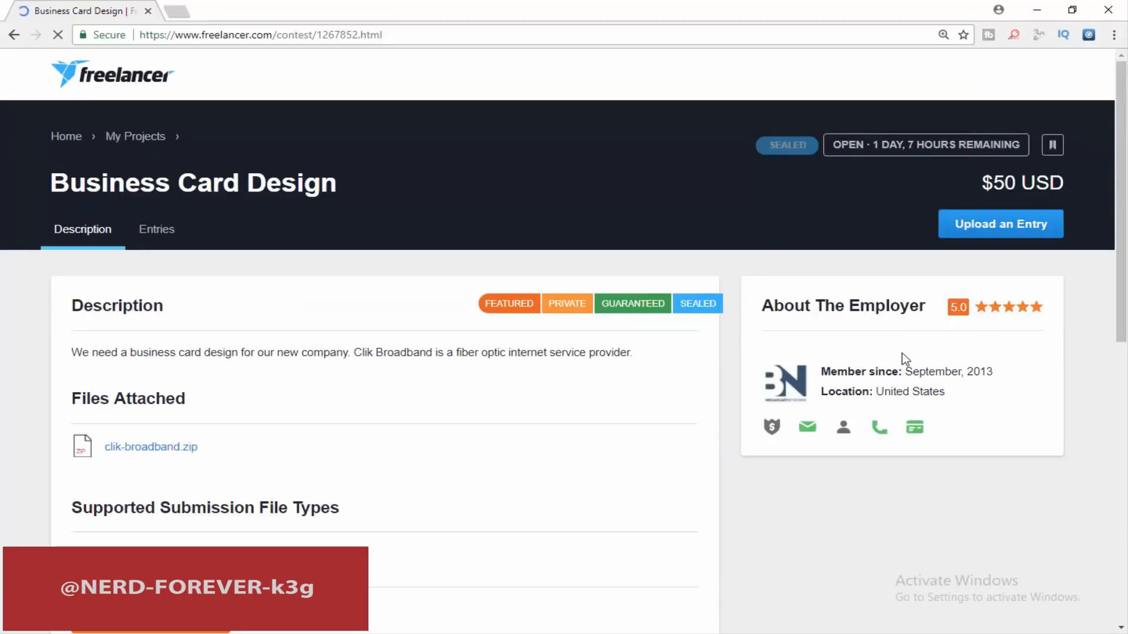
Step: Start a contest entry with the file 07.jpg attached, titled "business card" and described as "another design"
click(1001, 224)
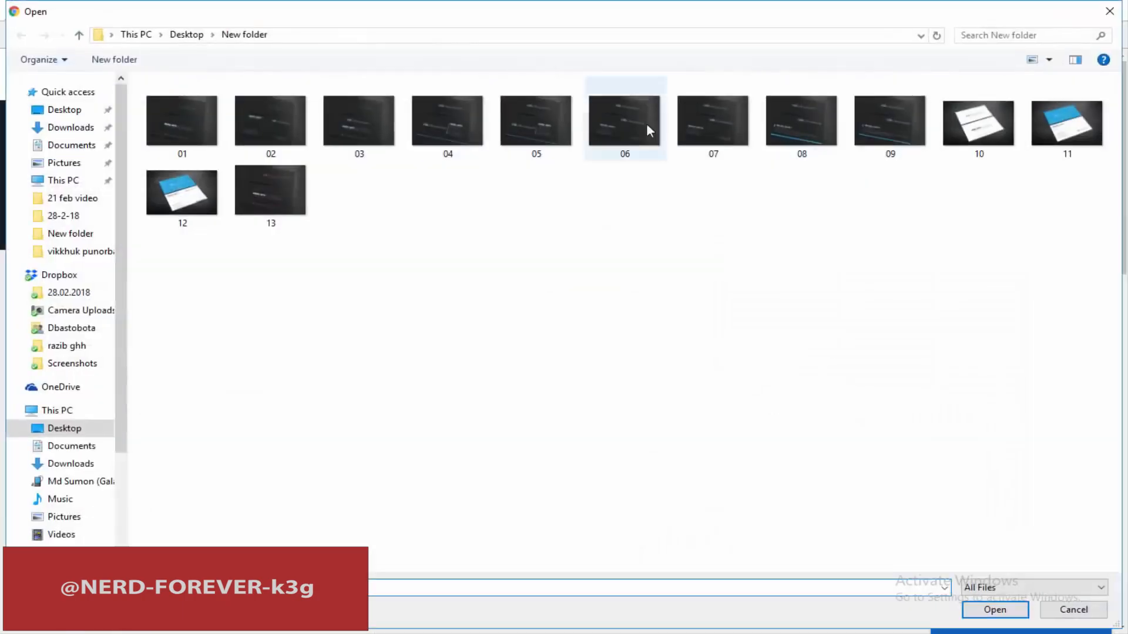
double_click(708, 141)
click(208, 432)
text(another design)
click(164, 320)
text(business card)
click(152, 356)
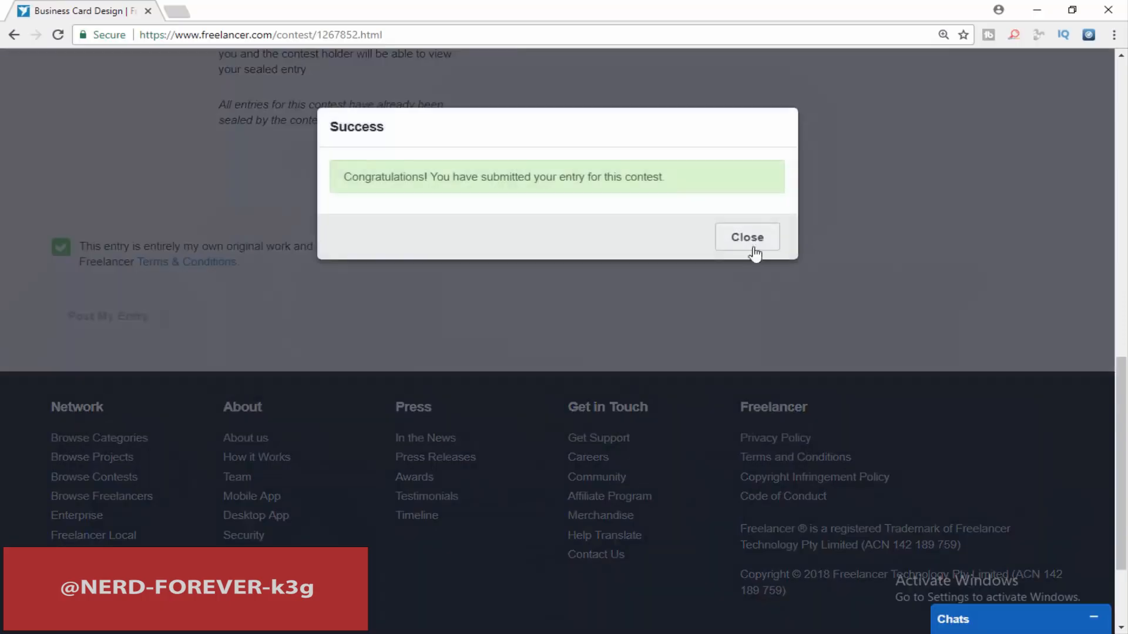
Step: Dismiss the submission confirmation and prepare a new entry with 08.jpg attached, titled "business card" and described as "another design"
click(750, 240)
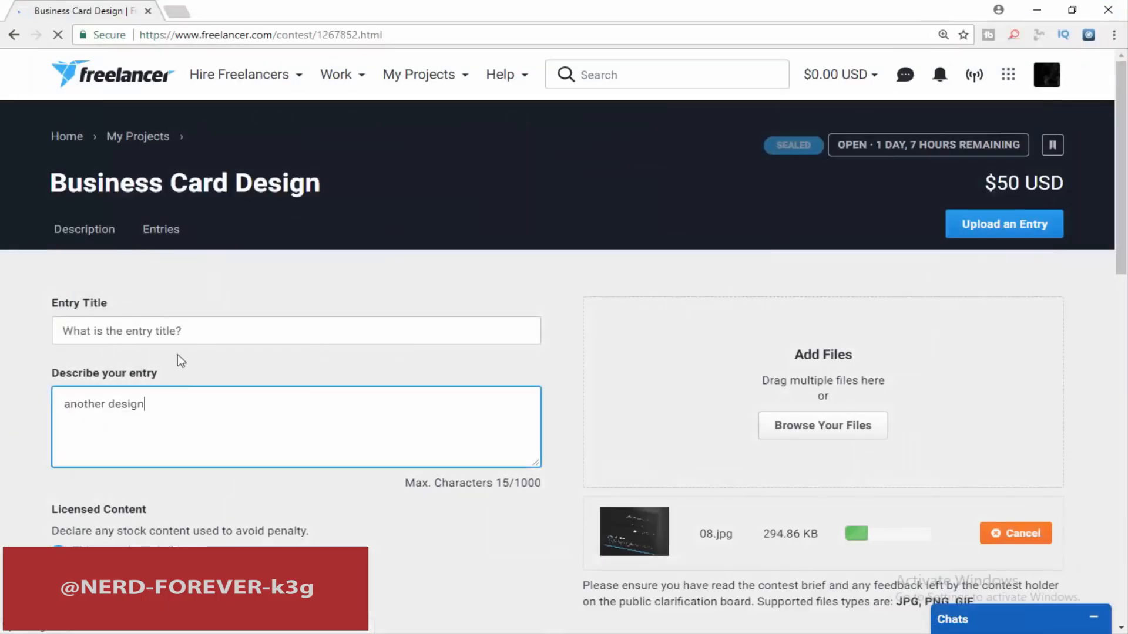
click(176, 331)
click(121, 355)
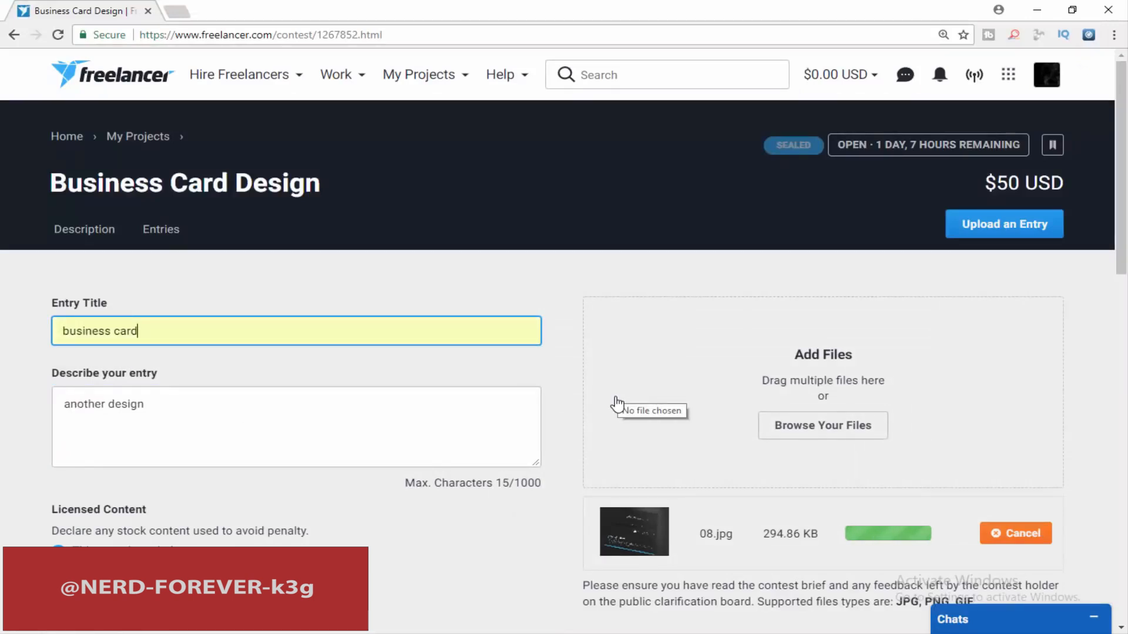
Step: Post the 08.jpg contest entry and dismiss the confirmation
scroll(269, 392, down, 7)
scroll(270, 392, down, 5)
click(105, 390)
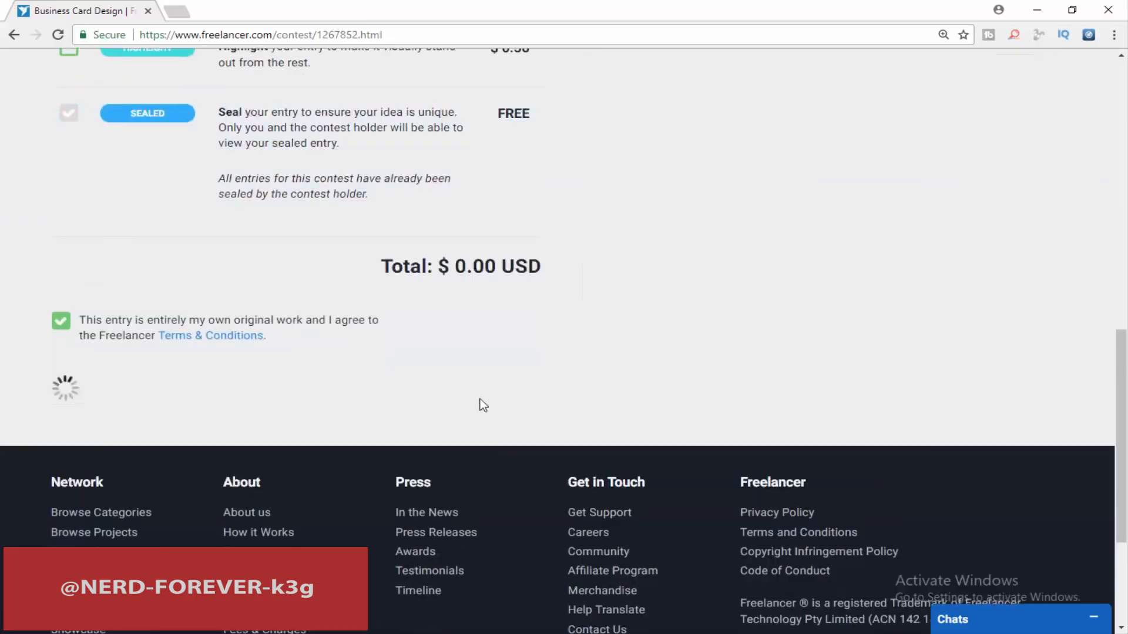
click(748, 237)
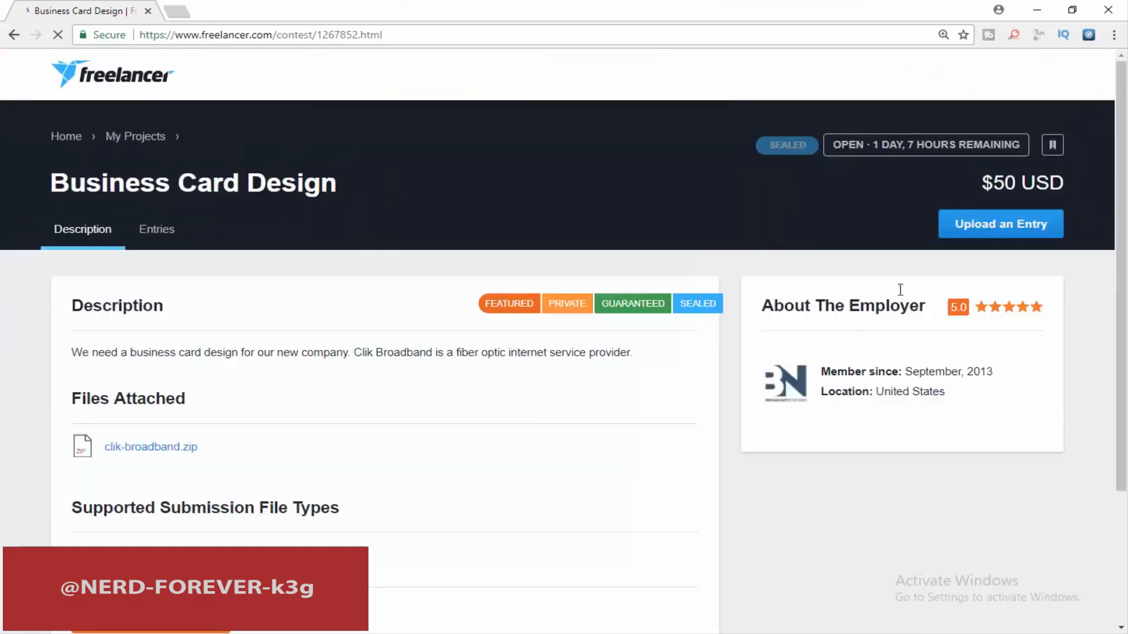
Step: Start a new contest entry with 09.jpg attached, described as "another design" and titled "business card"
click(958, 234)
click(822, 425)
double_click(893, 122)
click(193, 405)
key(ctrl+v)
click(163, 329)
click(133, 357)
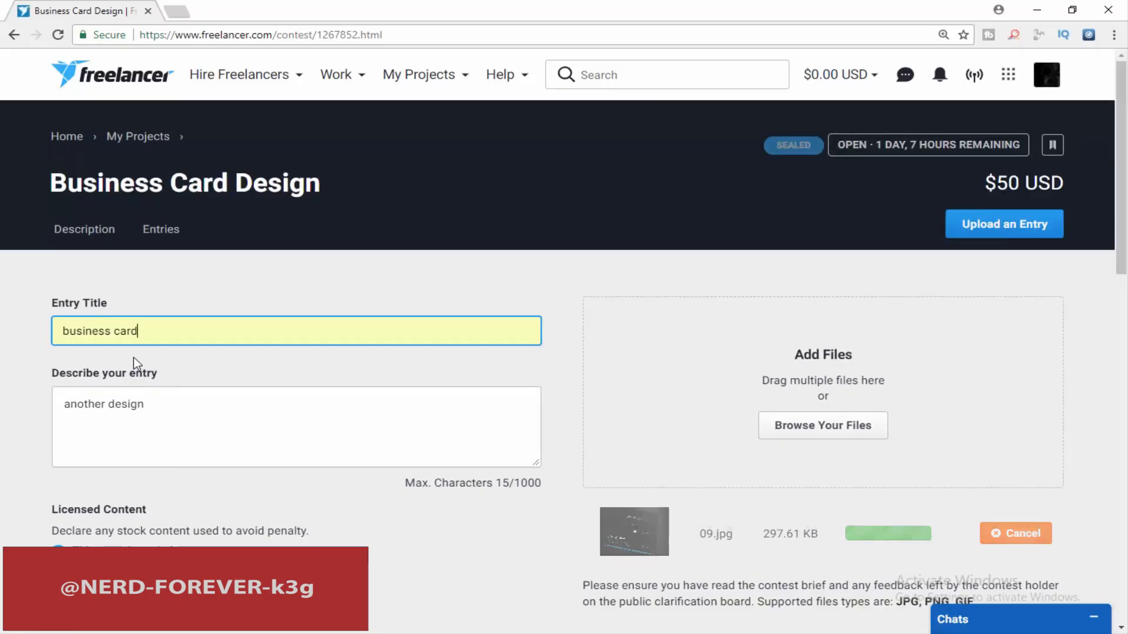
Step: Agree to the original-work terms and post the 09.jpg entry, dismissing the confirmation
scroll(133, 357, down, 9)
click(61, 321)
click(115, 388)
click(726, 241)
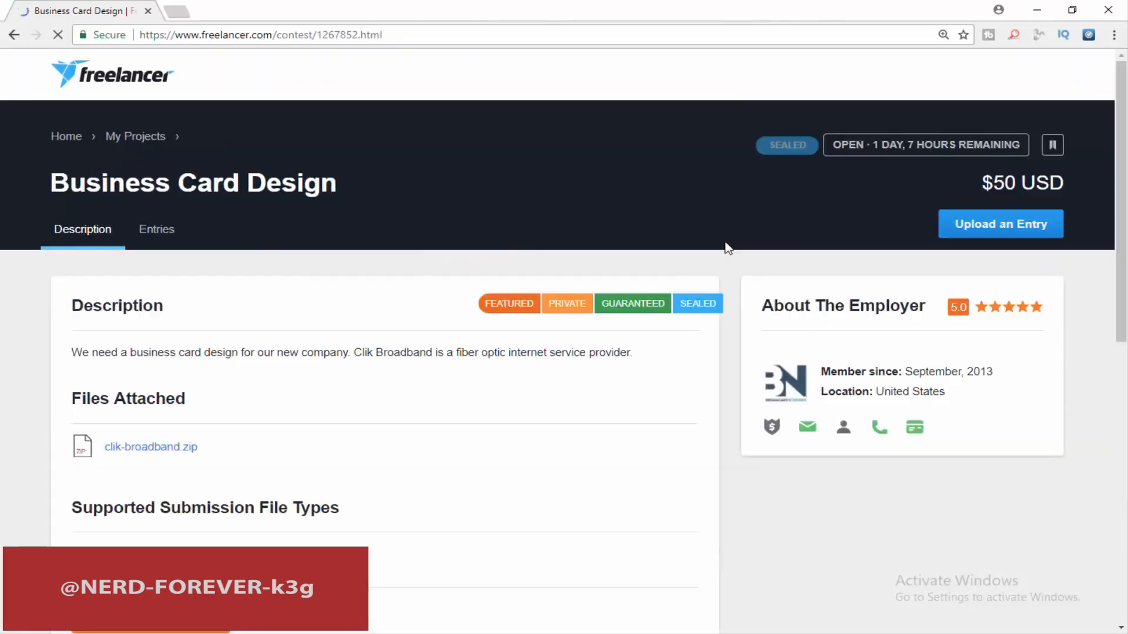
Step: Submit a contest entry with 10.jpg attached, titled "business card" and described as "another design"
click(858, 434)
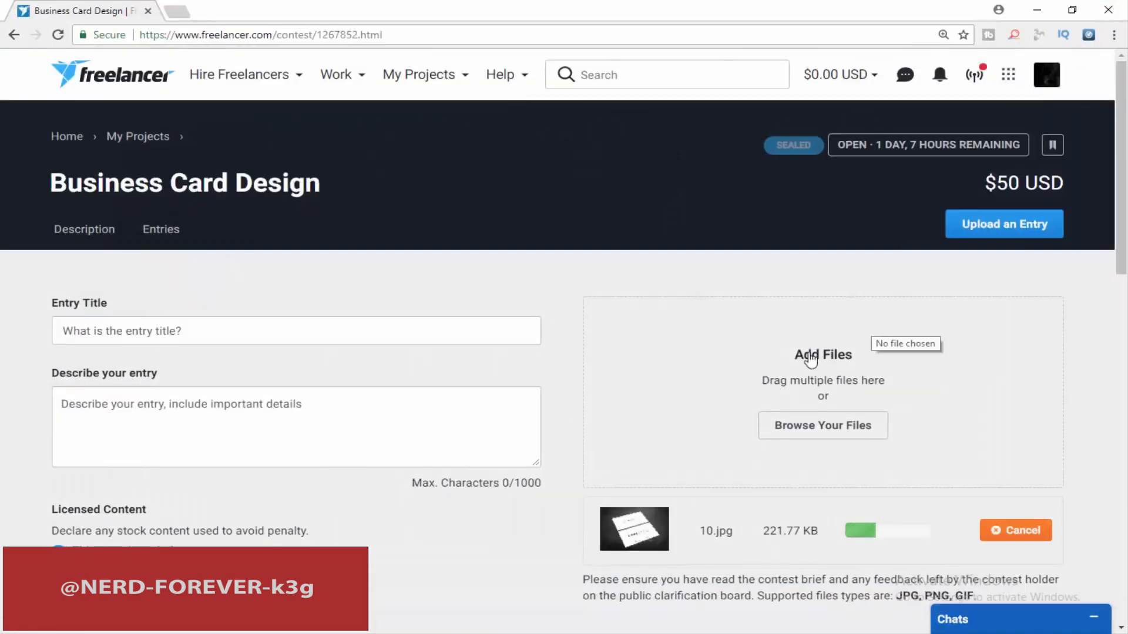
click(260, 329)
text(business card)
click(180, 427)
text(another design)
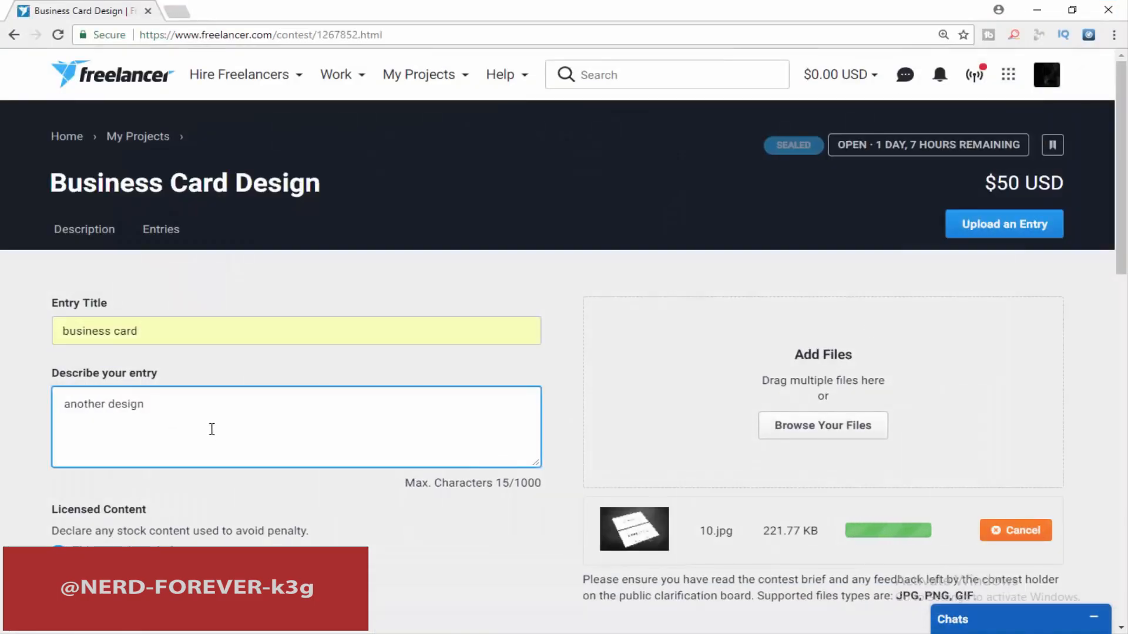
click(105, 243)
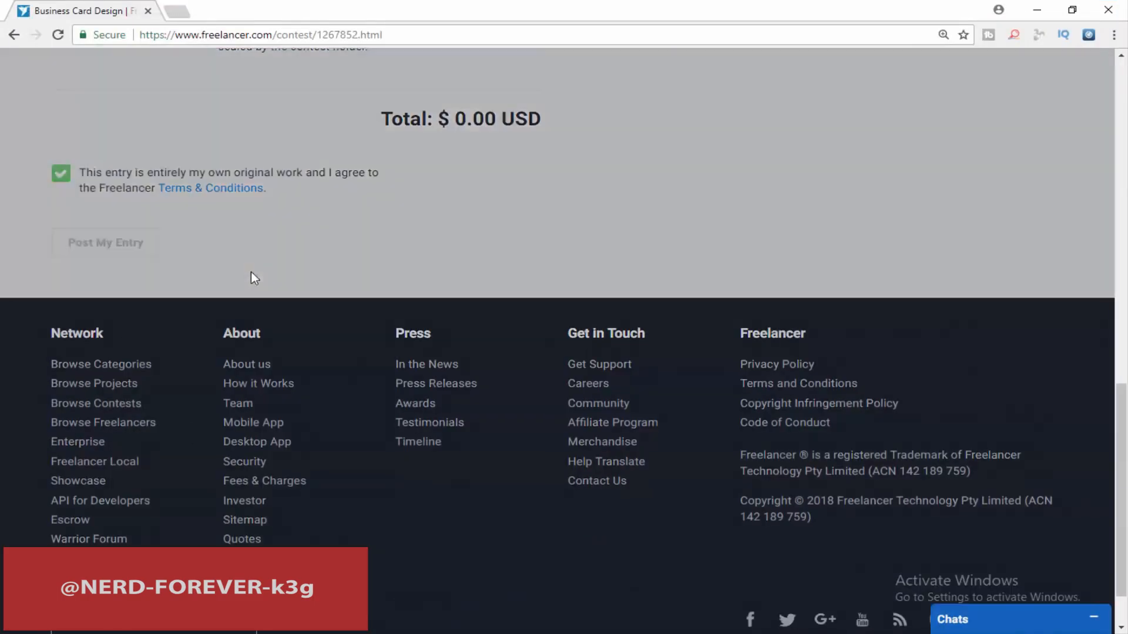
Step: Start another contest entry with 11.jpg attached, described as "another design" and titled "business card"
click(957, 229)
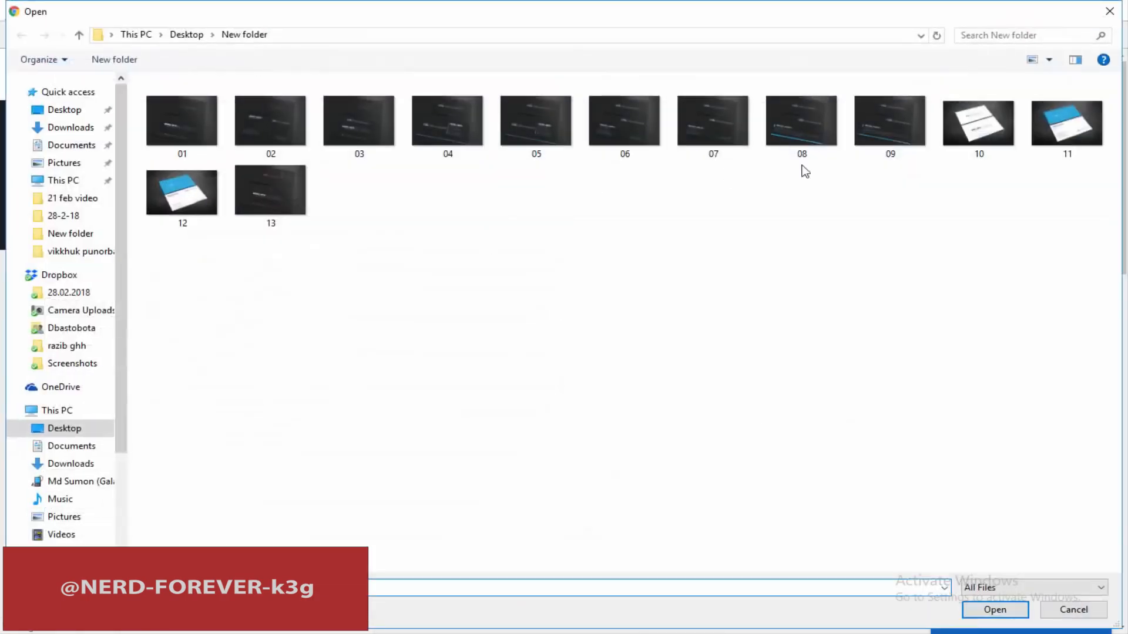
double_click(1055, 120)
click(246, 419)
text(another design)
click(185, 331)
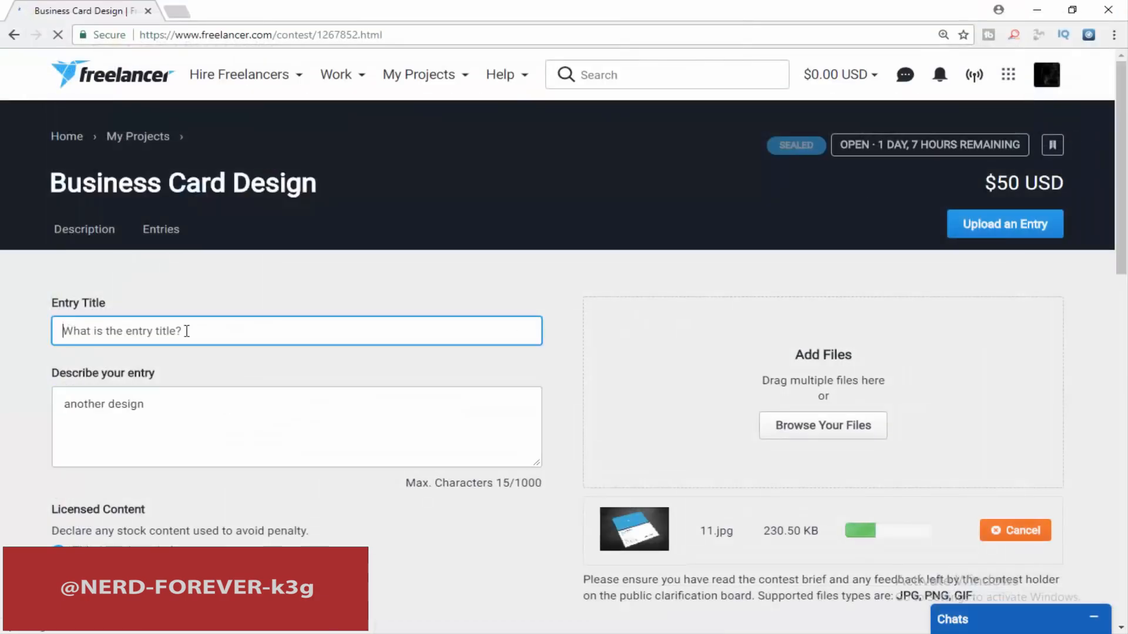
click(200, 355)
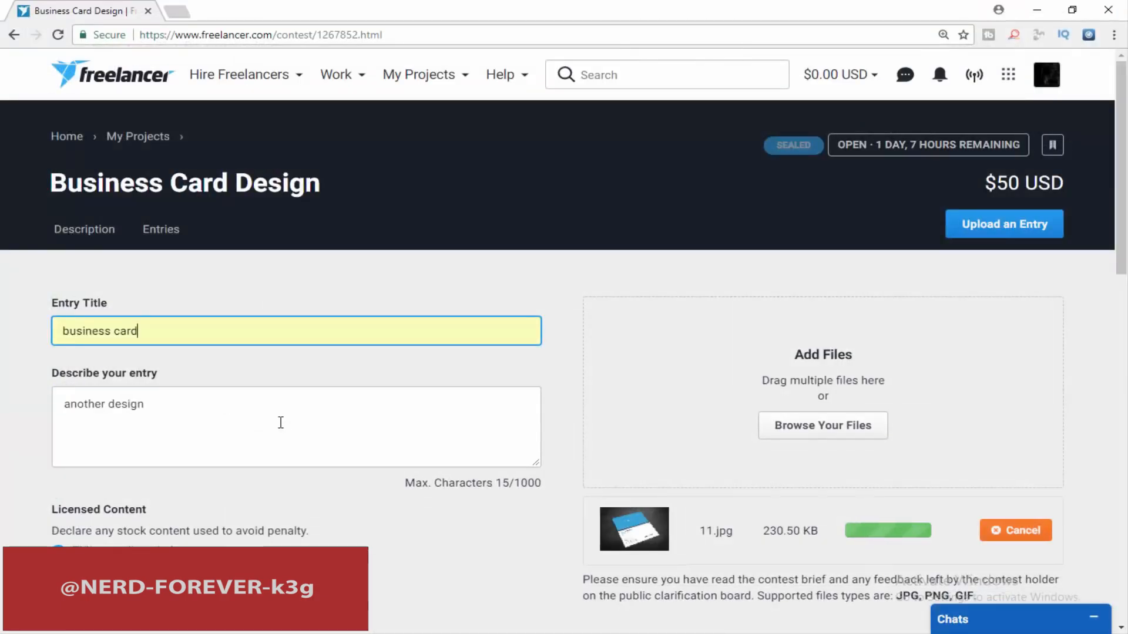
Step: Post the 11.jpg contest entry and dismiss the confirmation
scroll(103, 477, down, 10)
scroll(118, 420, up, 5)
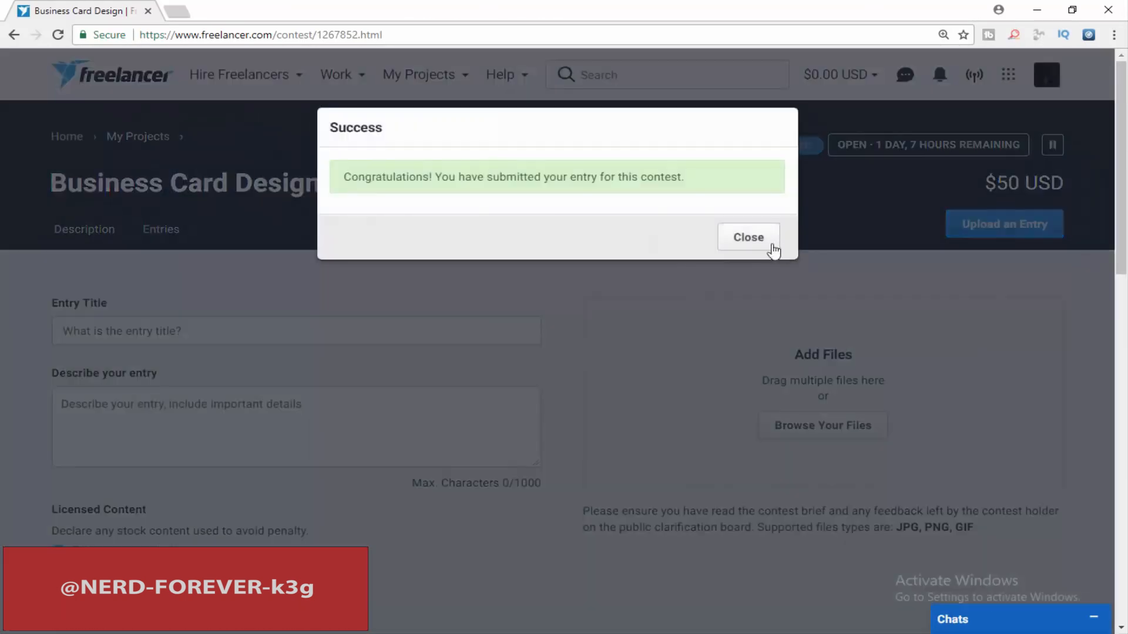
click(775, 247)
Step: Start a contest entry with 12.jpg attached, titled "business card" and described as "another design"
click(996, 229)
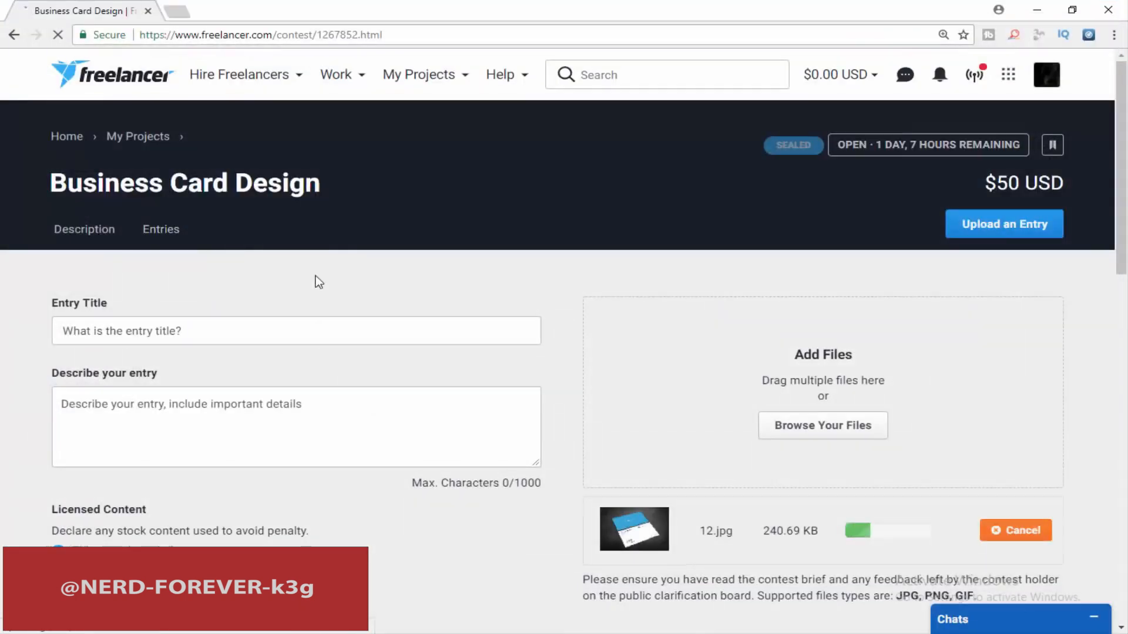
click(150, 335)
text(b)
click(151, 355)
click(160, 419)
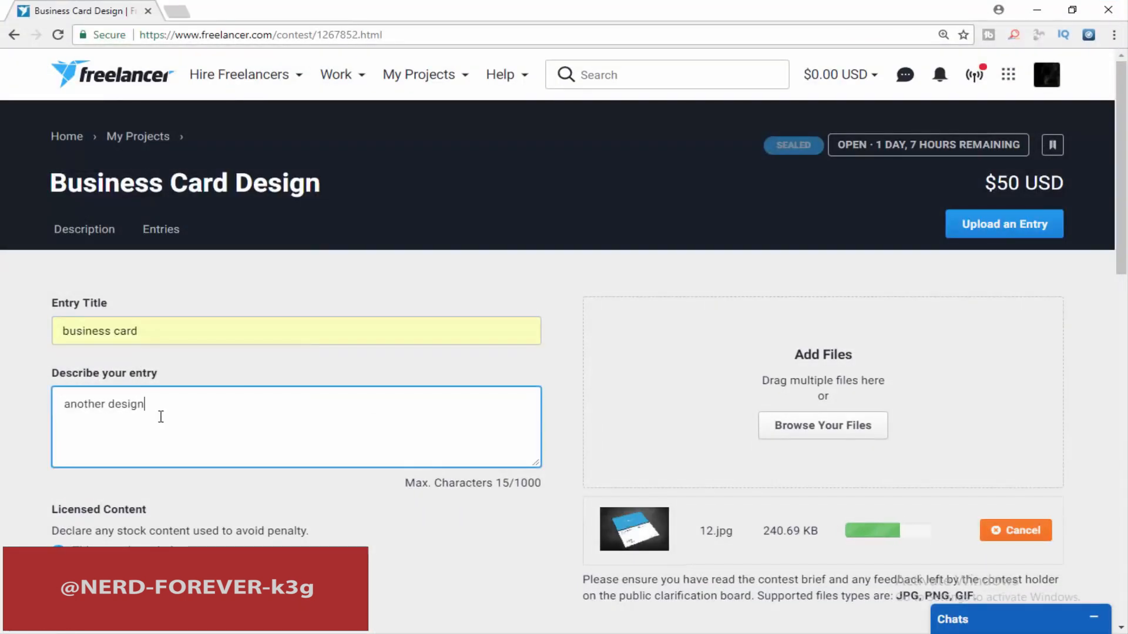
Step: Post the 12.jpg contest entry and dismiss the confirmation
scroll(159, 418, down, 8)
scroll(160, 417, down, 6)
click(121, 317)
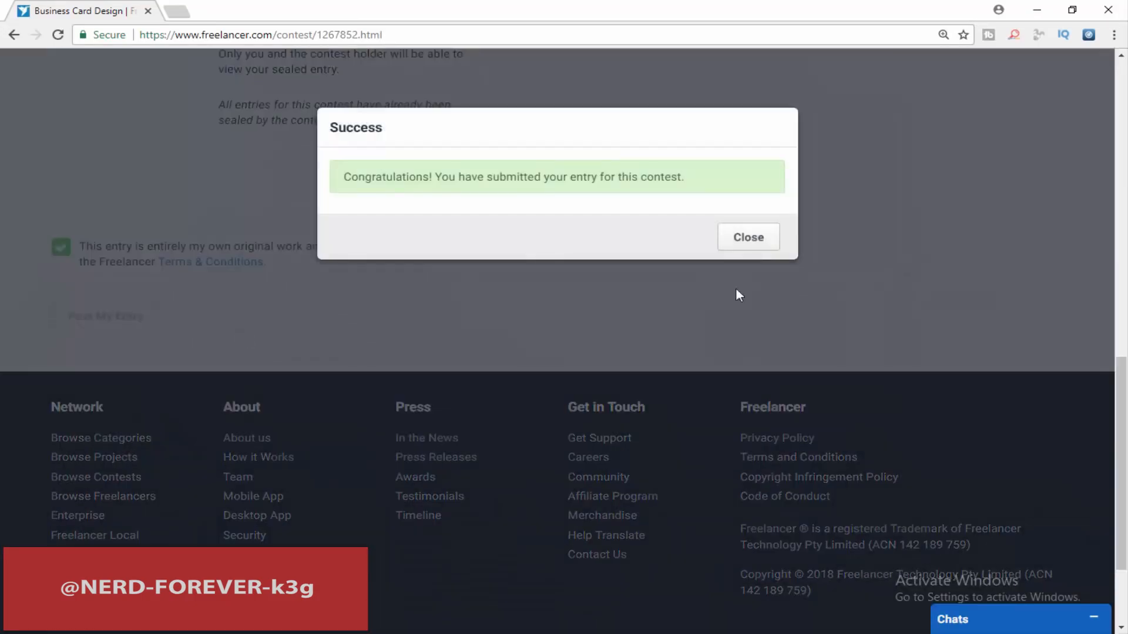
click(748, 237)
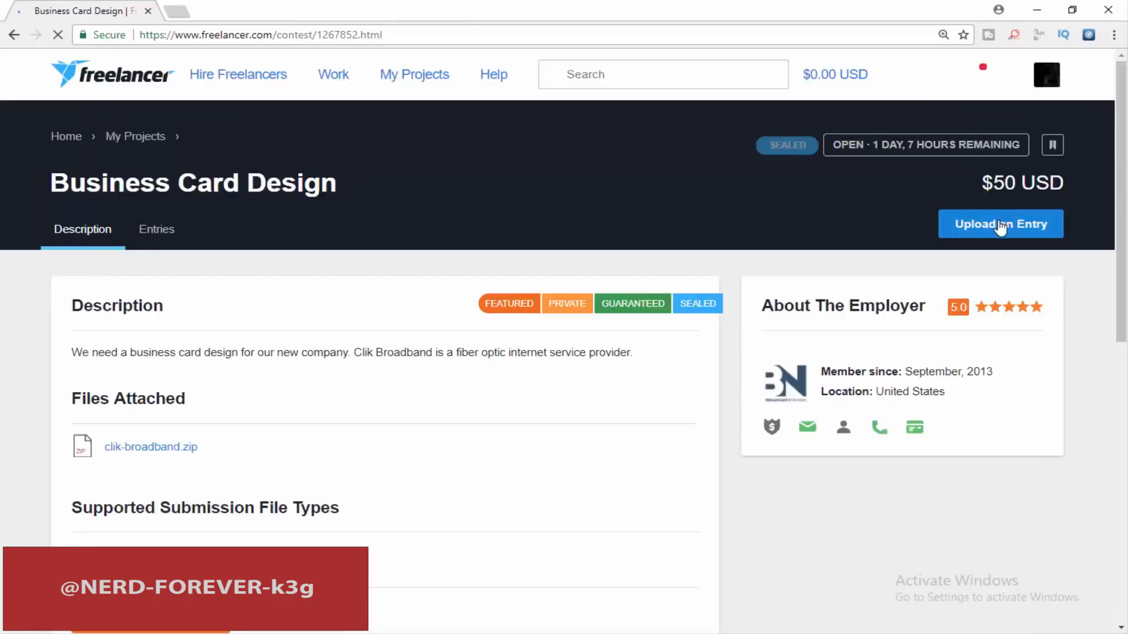
Step: Submit a contest entry with 13.jpg attached, titled "business card" and described as "another design"
click(998, 224)
click(841, 423)
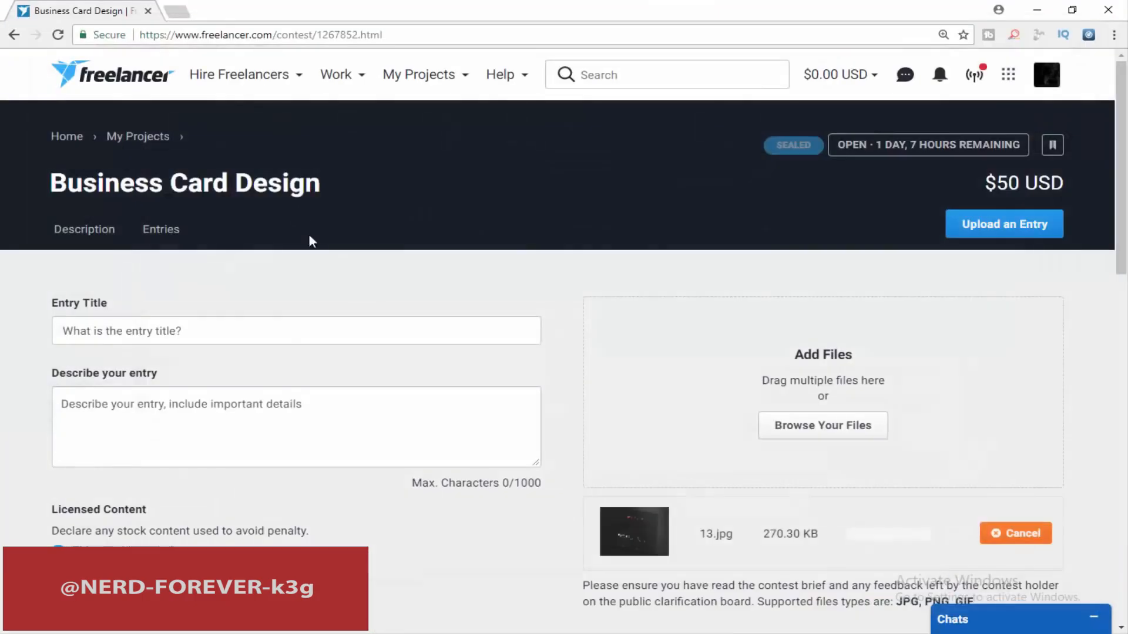
click(159, 335)
text(business card)
click(196, 446)
text(another design)
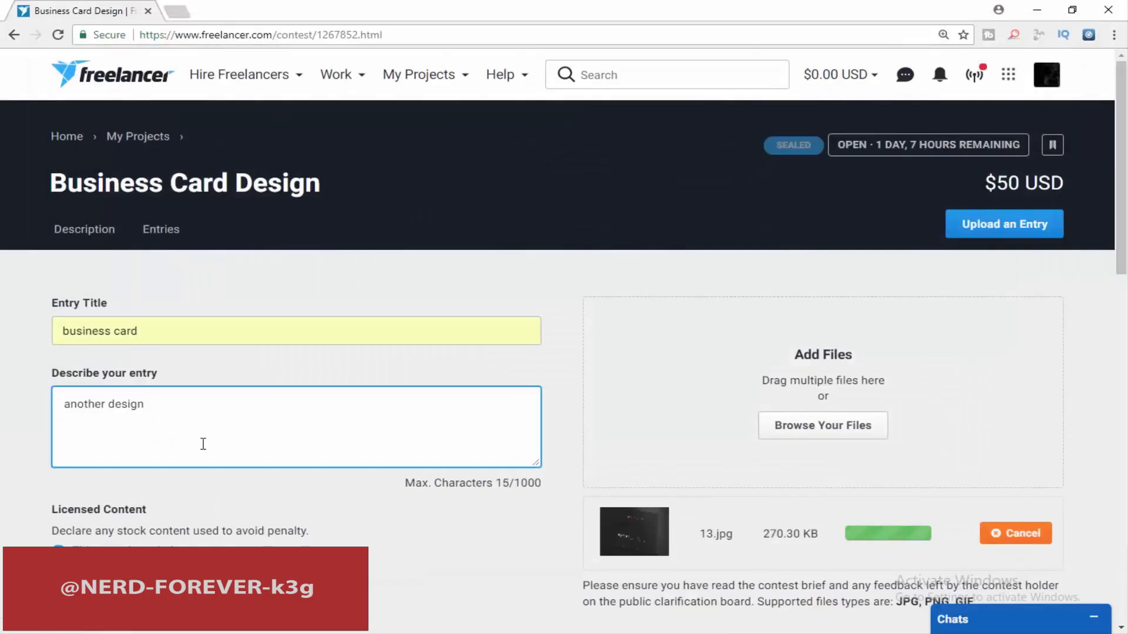
click(150, 464)
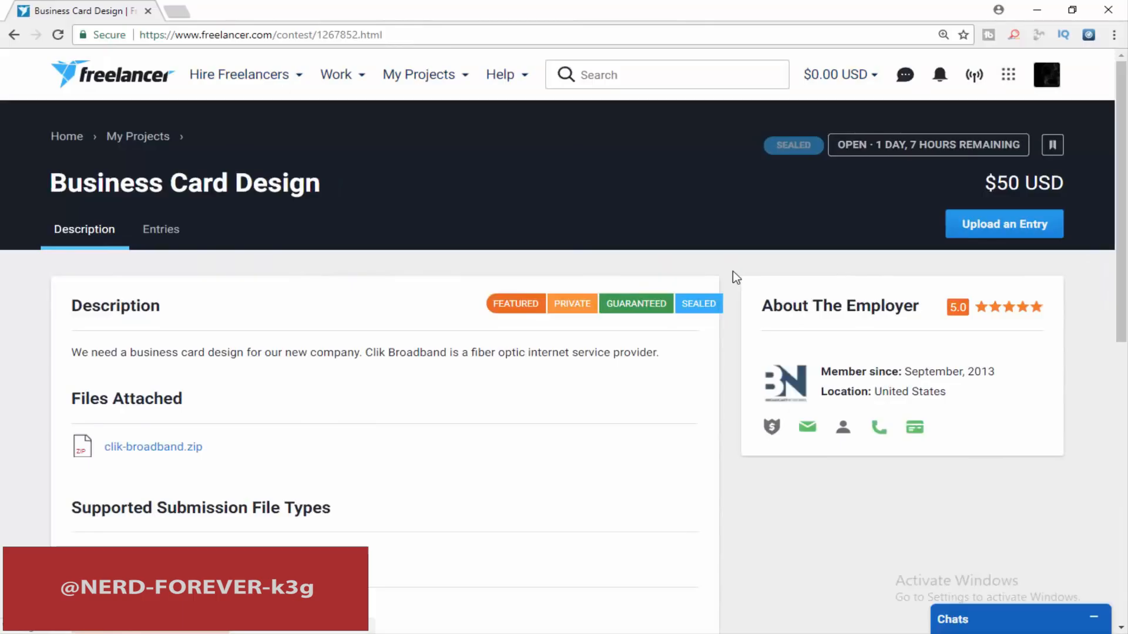
Step: Open the contest's list of entries and look through its first page
click(183, 243)
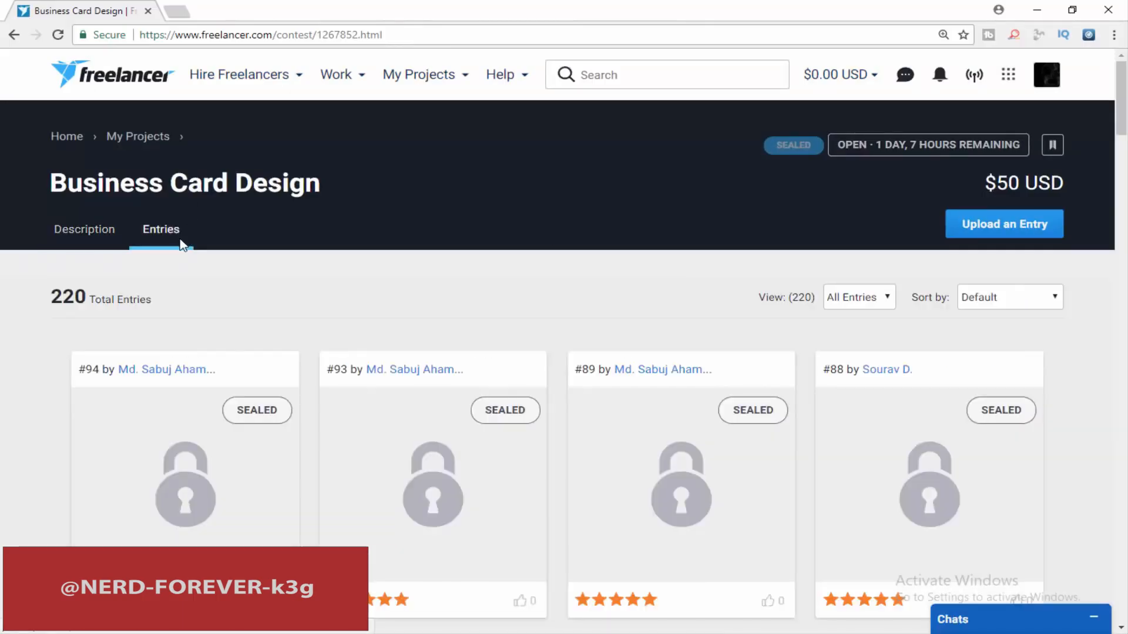
scroll(180, 242, down, 10)
scroll(182, 242, down, 18)
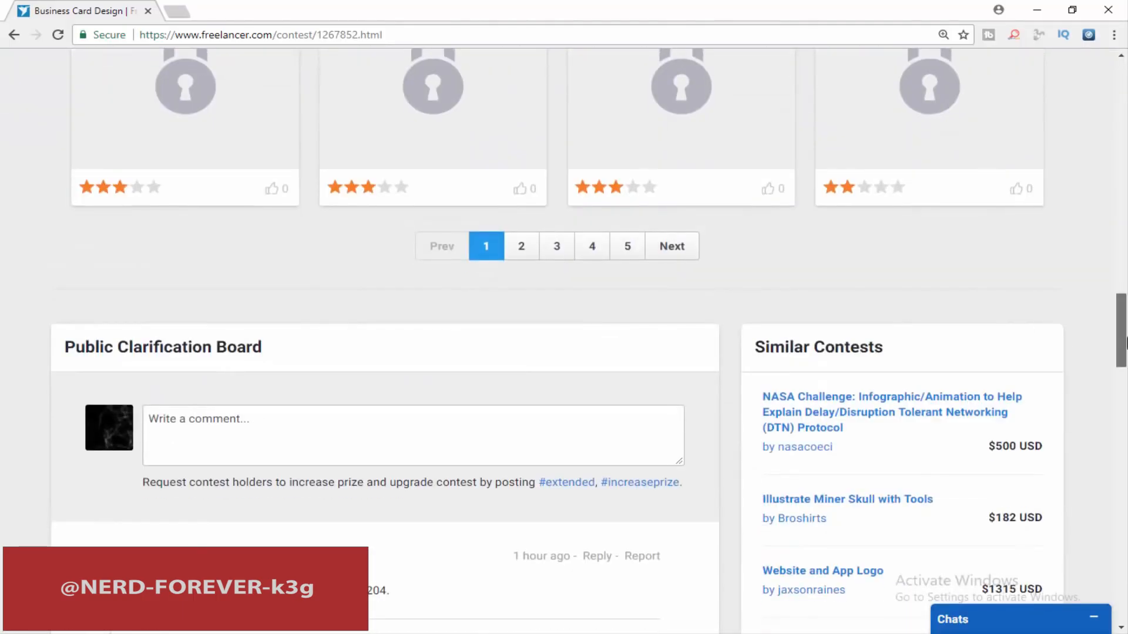
drag(1122, 343, 1122, 65)
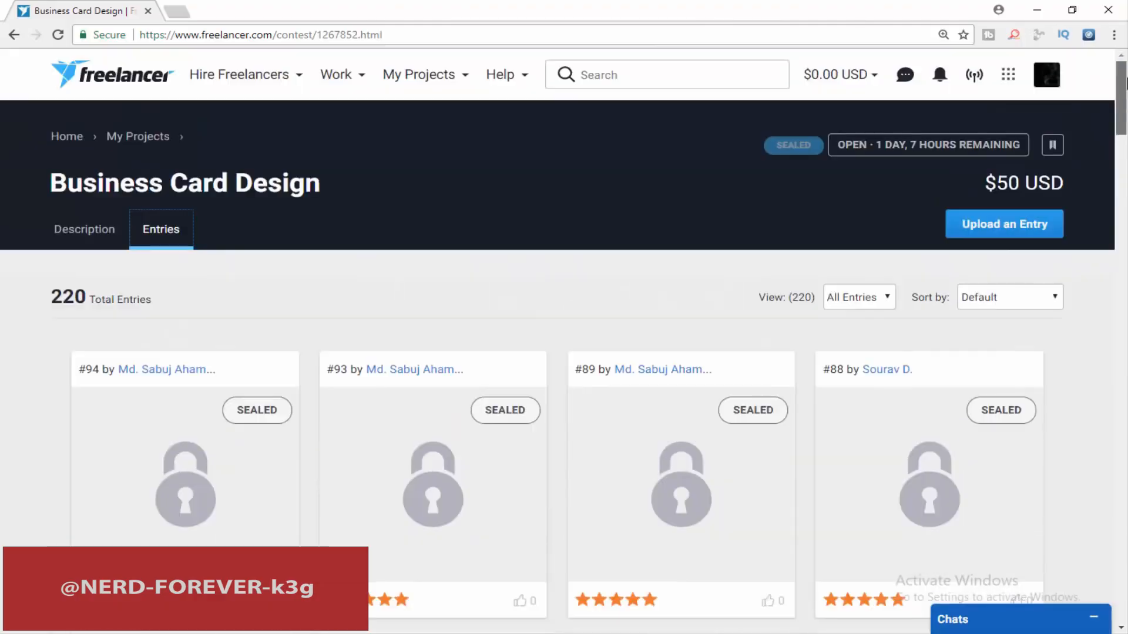
Step: Filter the contest entries to My Entries and review the submitted business card designs
click(858, 296)
click(848, 330)
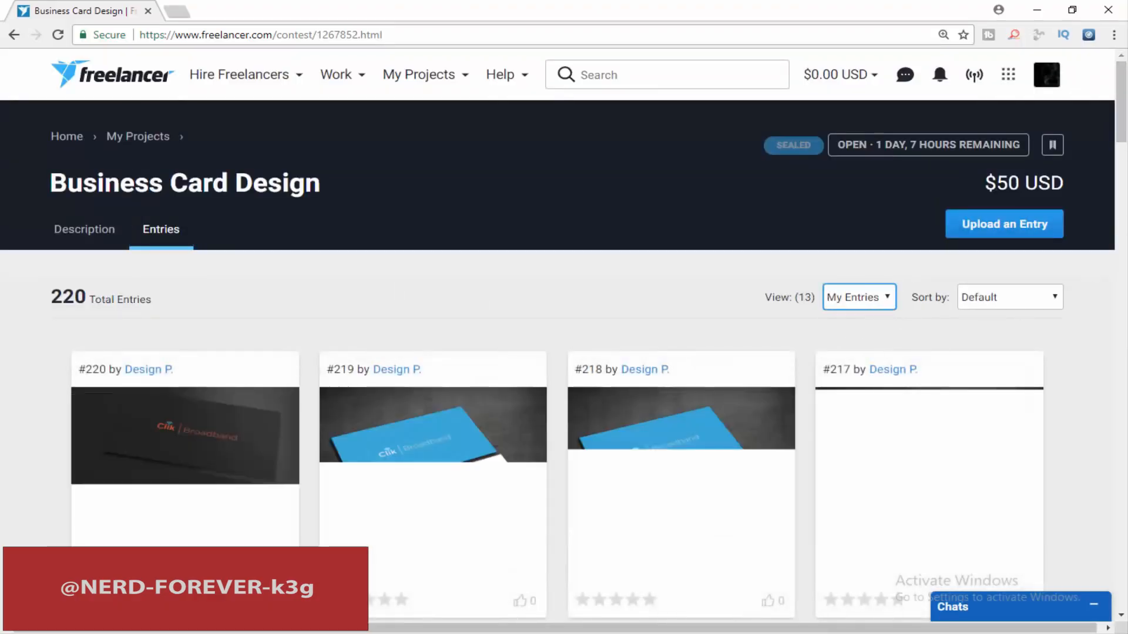
drag(1124, 118, 1124, 159)
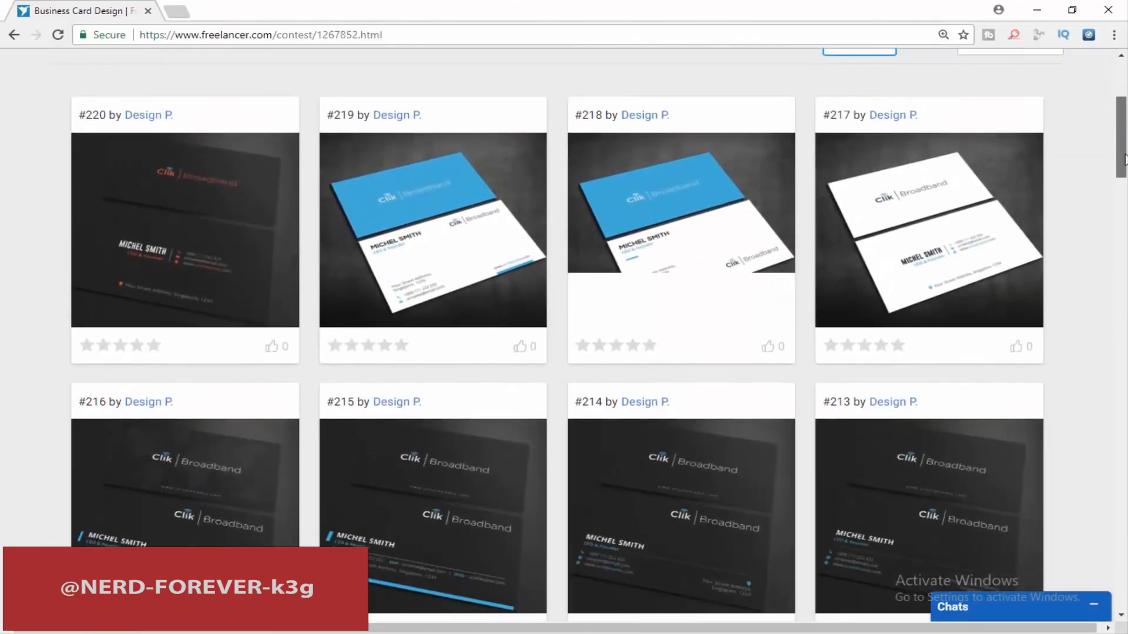